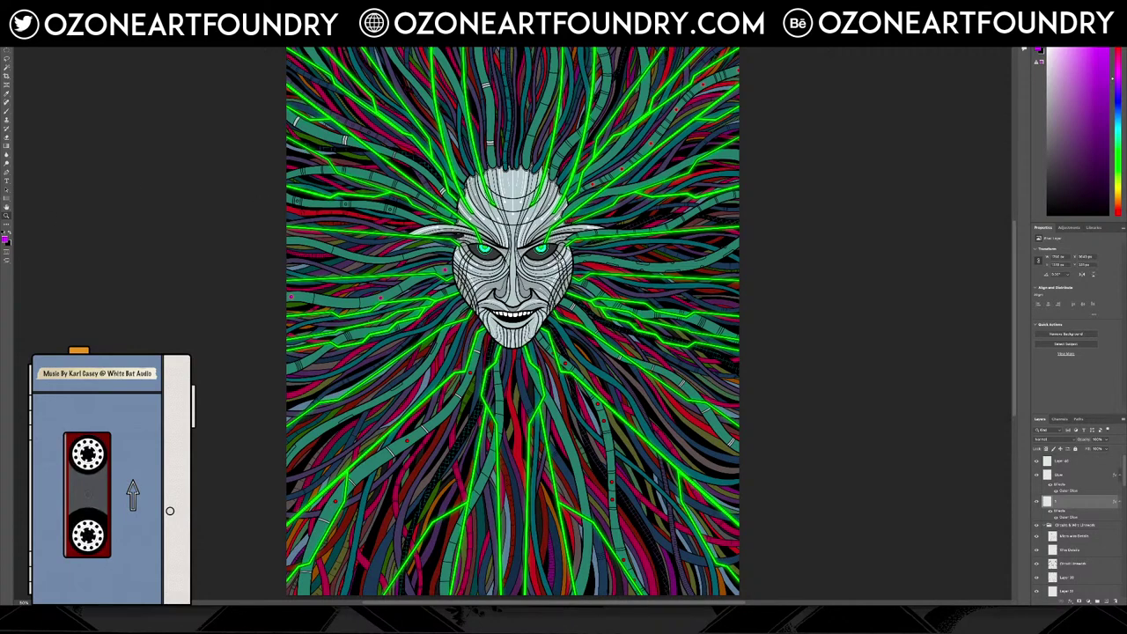
Examine the face, the glowing green lines and the surrounding cables up close
click(519, 257)
click(520, 257)
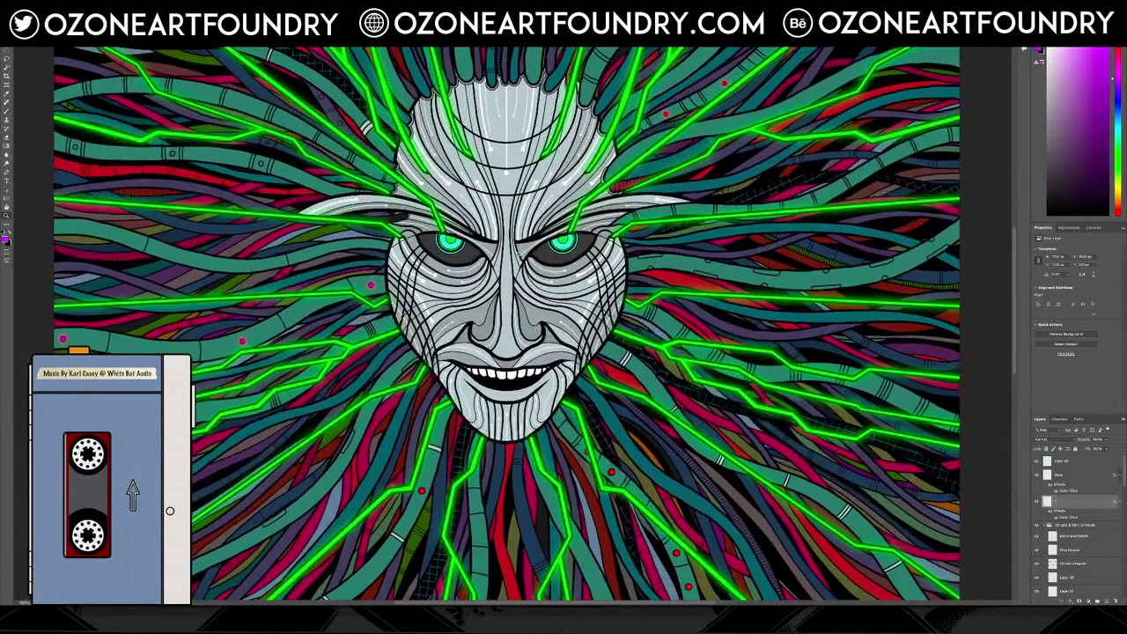
click(519, 252)
scroll(503, 265, down, 6)
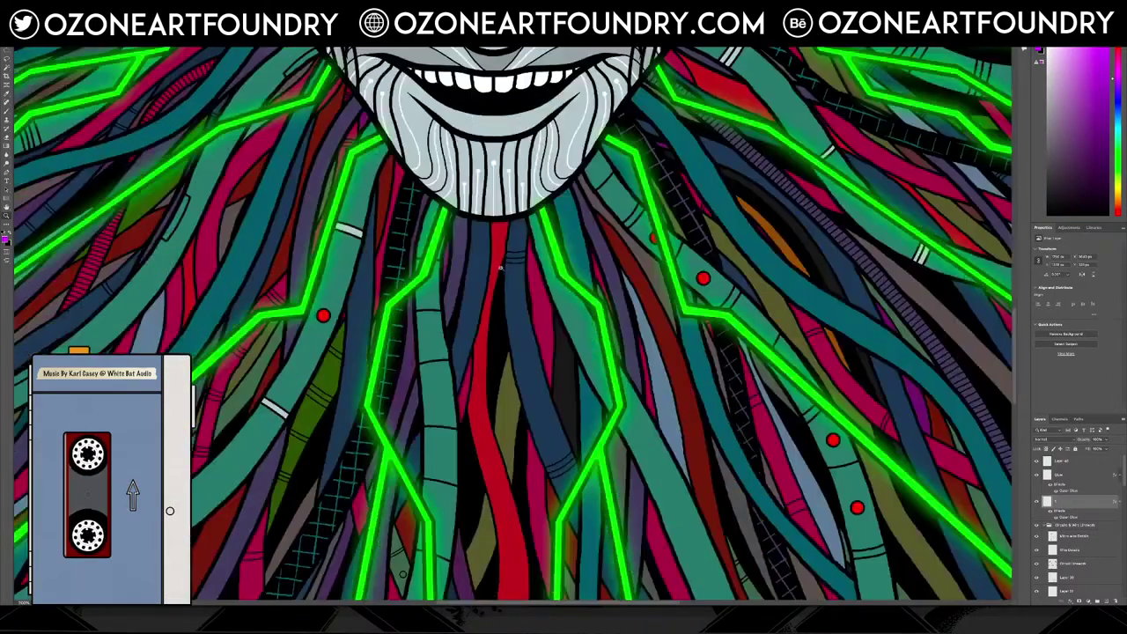
scroll(450, 278, down, 3)
scroll(450, 279, up, 3)
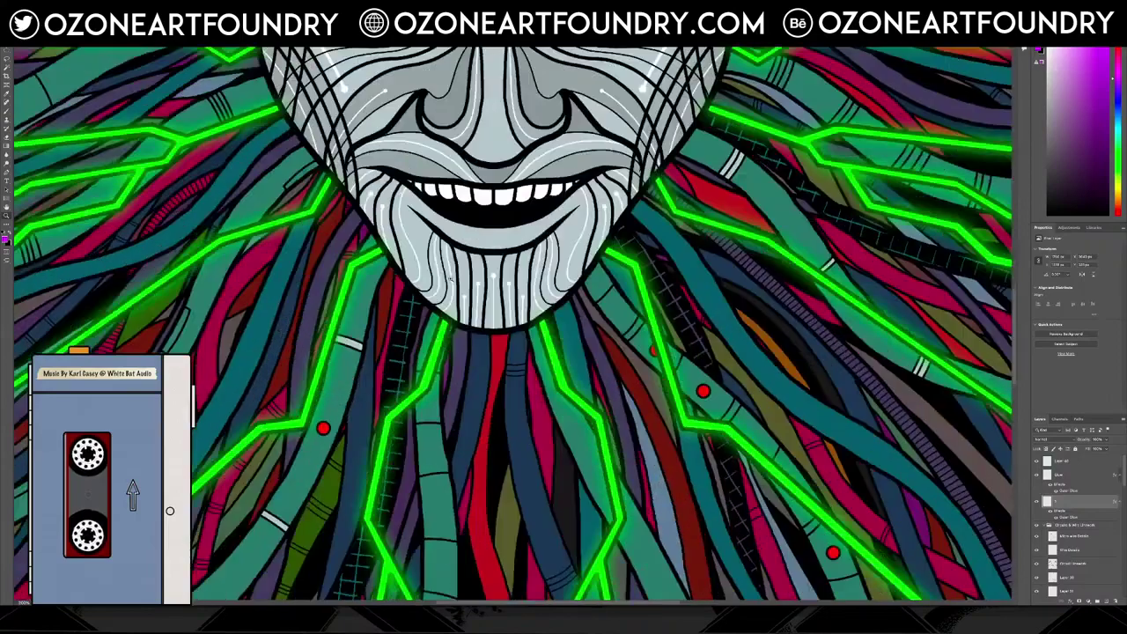
scroll(451, 279, up, 5)
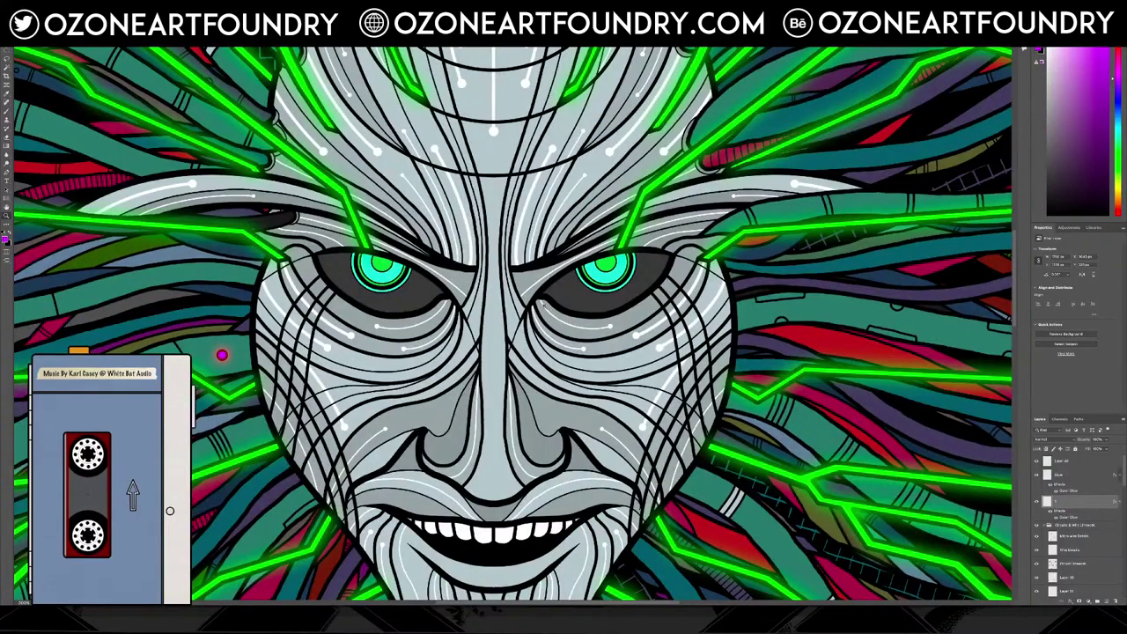
scroll(527, 309, up, 5)
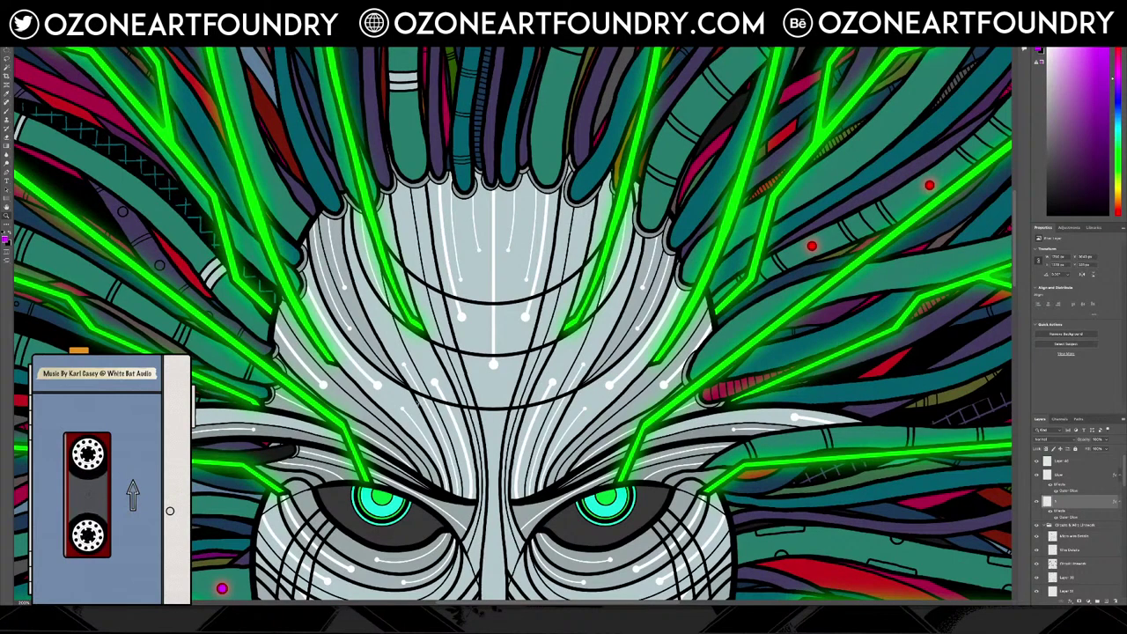
scroll(409, 466, down, 2)
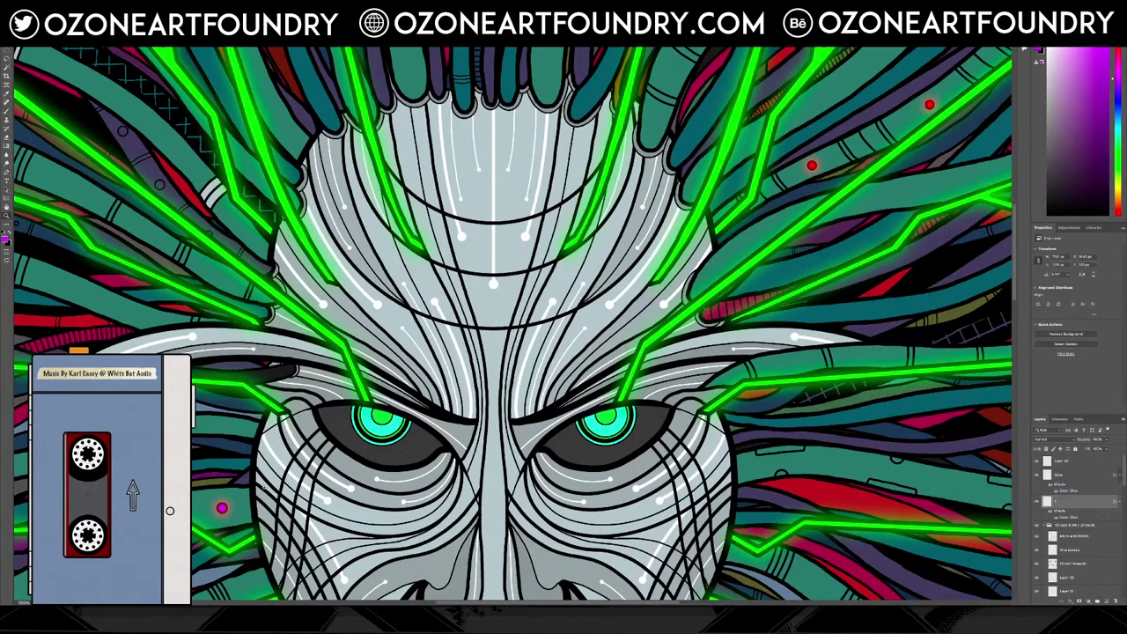
scroll(275, 467, down, 10)
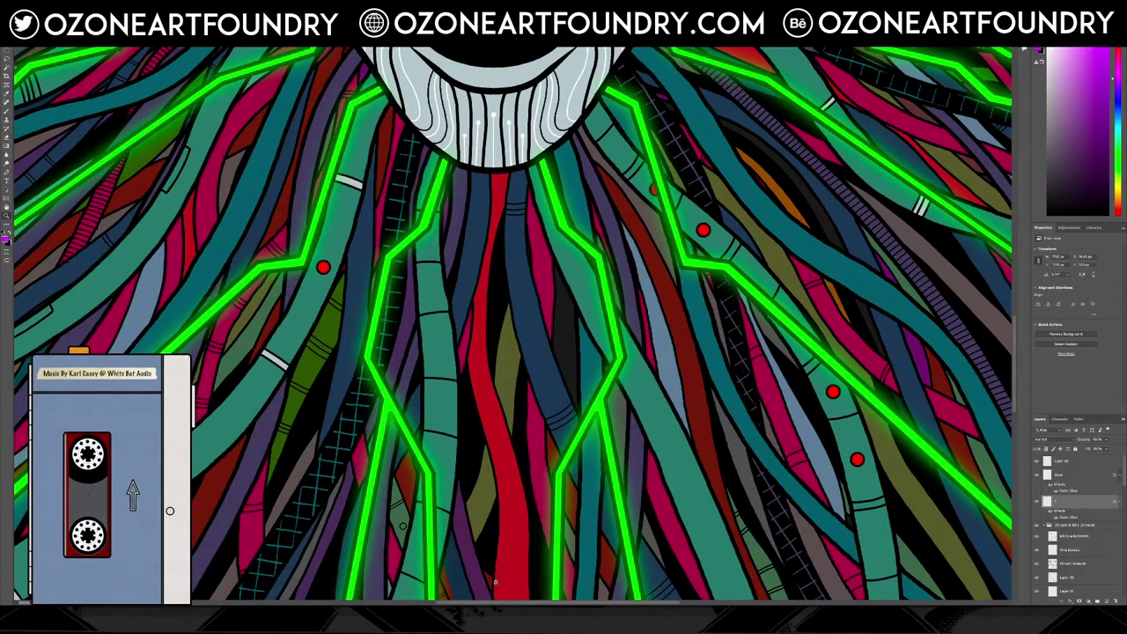
scroll(402, 526, up, 8)
scroll(418, 521, down, 6)
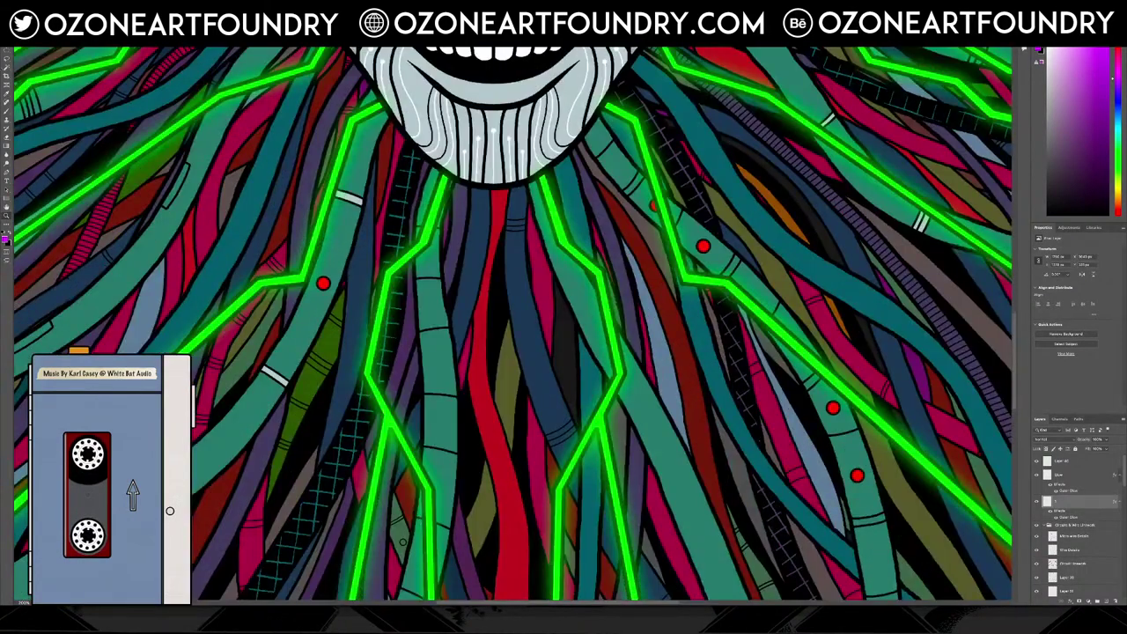
Examine the red dots along the teal cables in the lower-left part of the artwork with the Magic Wand tool active
click(326, 285)
click(6, 68)
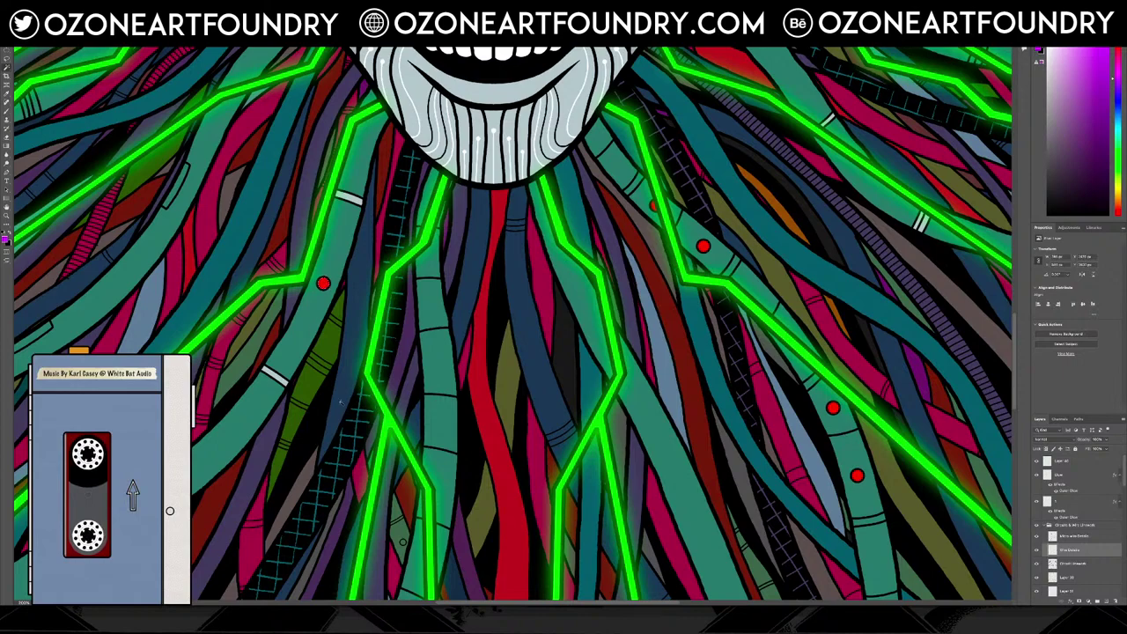
scroll(330, 288, down, 5)
drag(456, 604, 331, 603)
scroll(340, 340, down, 5)
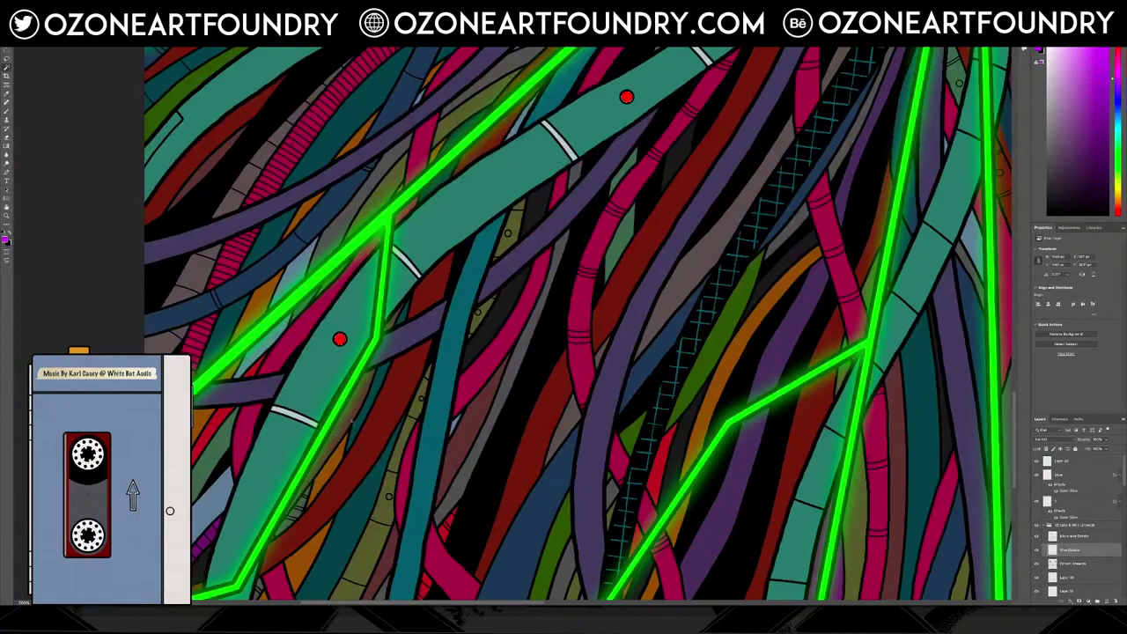
scroll(342, 342, down, 6)
scroll(349, 431, up, 5)
scroll(348, 431, up, 7)
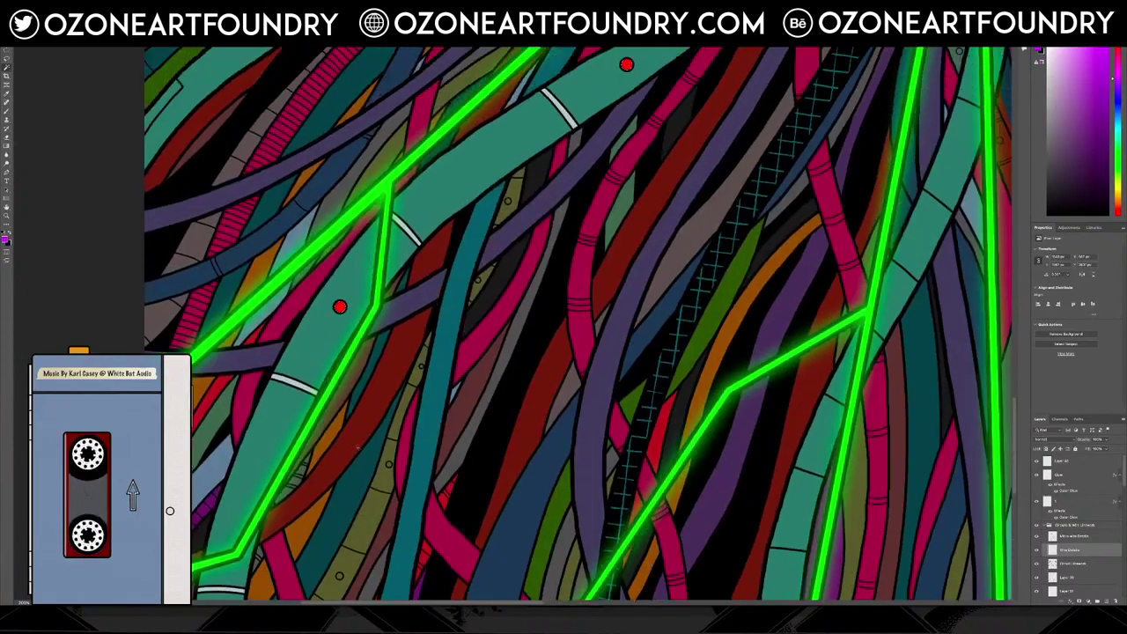
scroll(380, 449, down, 11)
scroll(380, 450, up, 16)
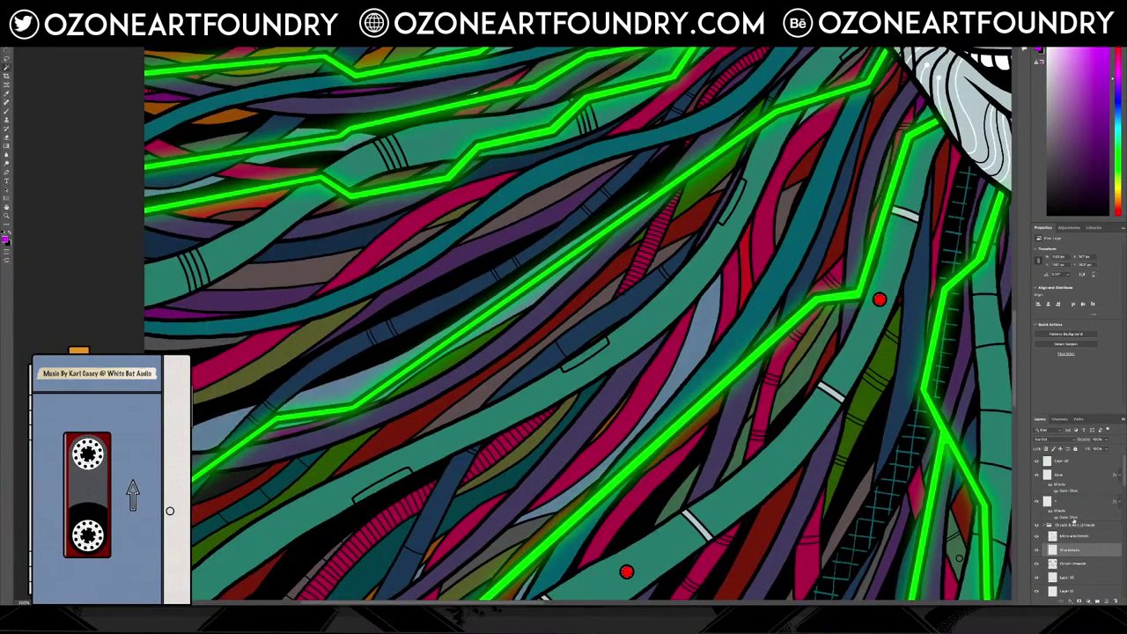
Find the layer holding the red dots by briefly hiding candidate layers in the wire colors group, and select it
scroll(1074, 519, down, 1)
scroll(1075, 519, down, 4)
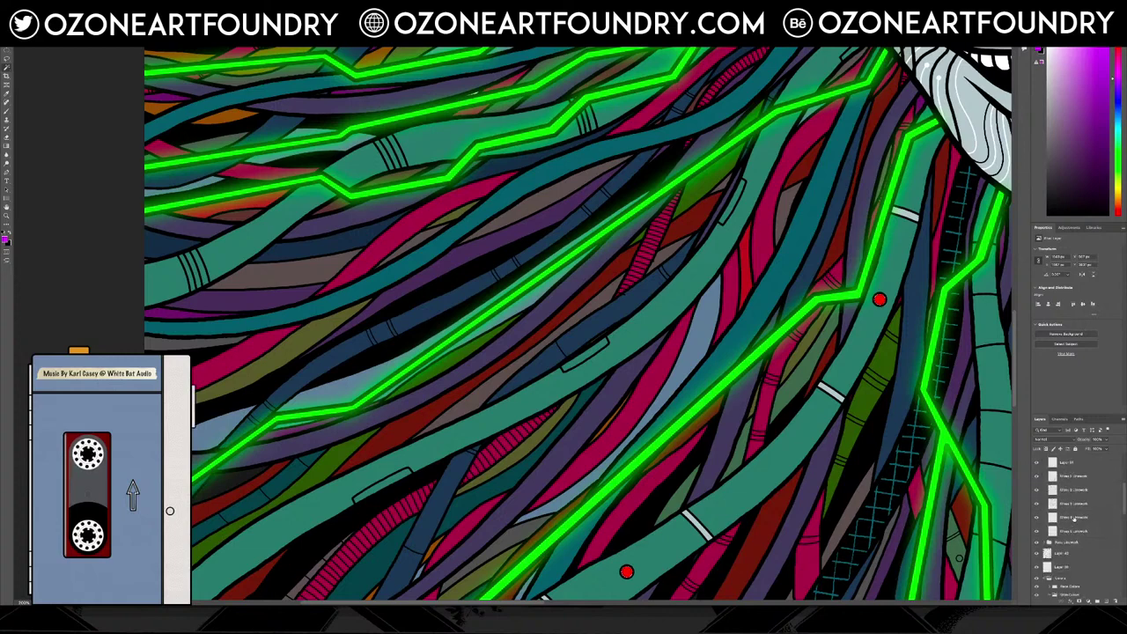
scroll(1074, 518, down, 5)
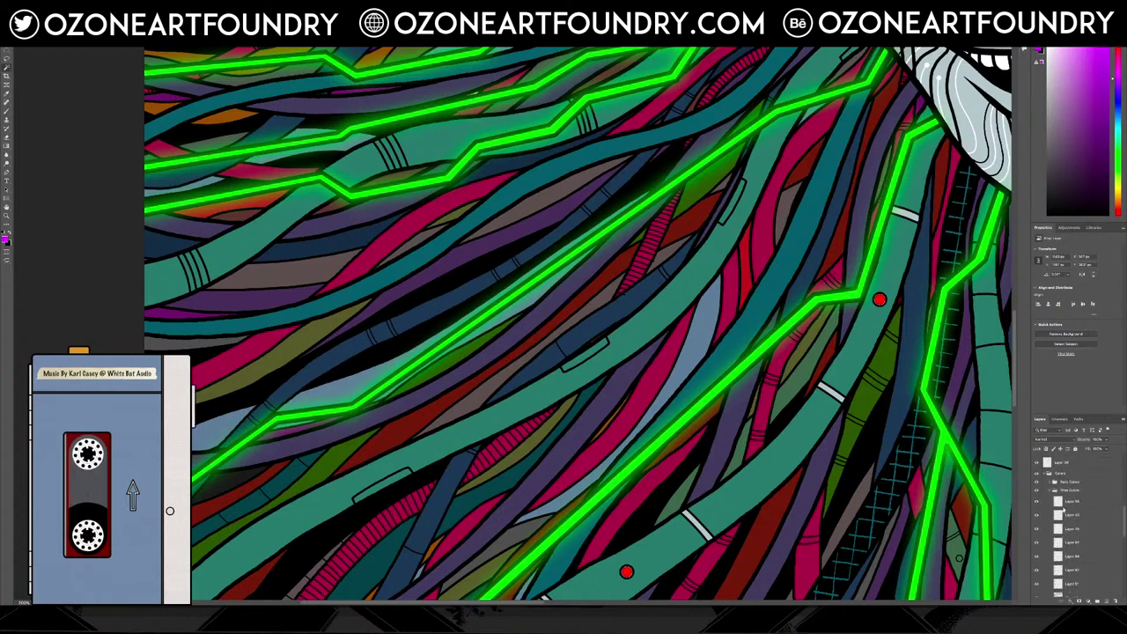
click(1037, 515)
click(1037, 515)
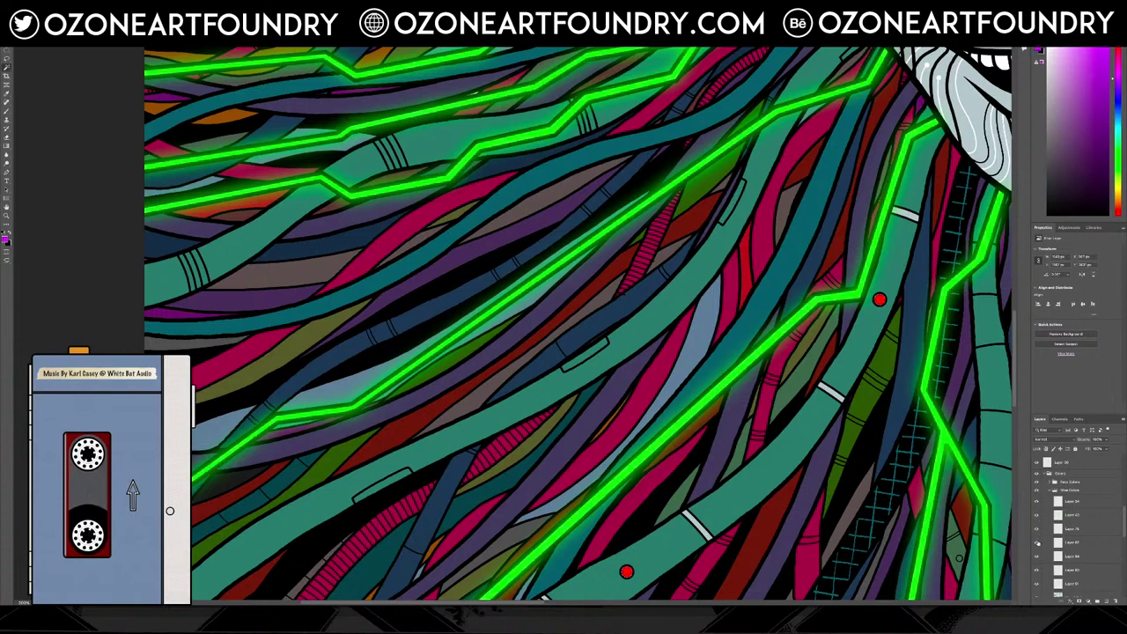
click(1036, 543)
click(1036, 542)
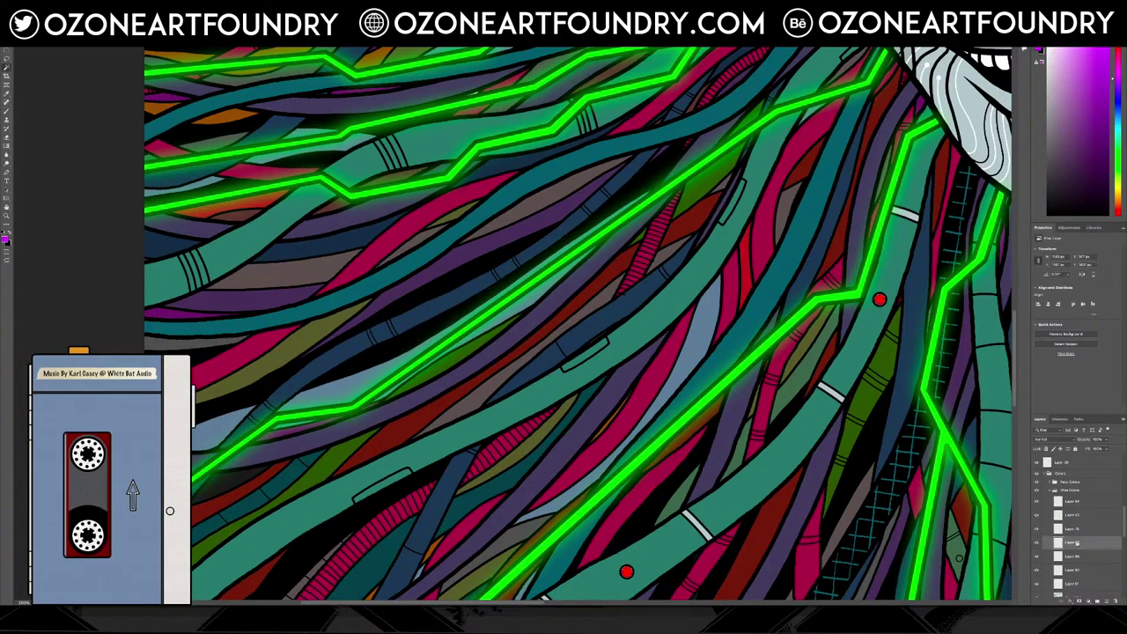
Set the foreground color to white
scroll(526, 273, up, 10)
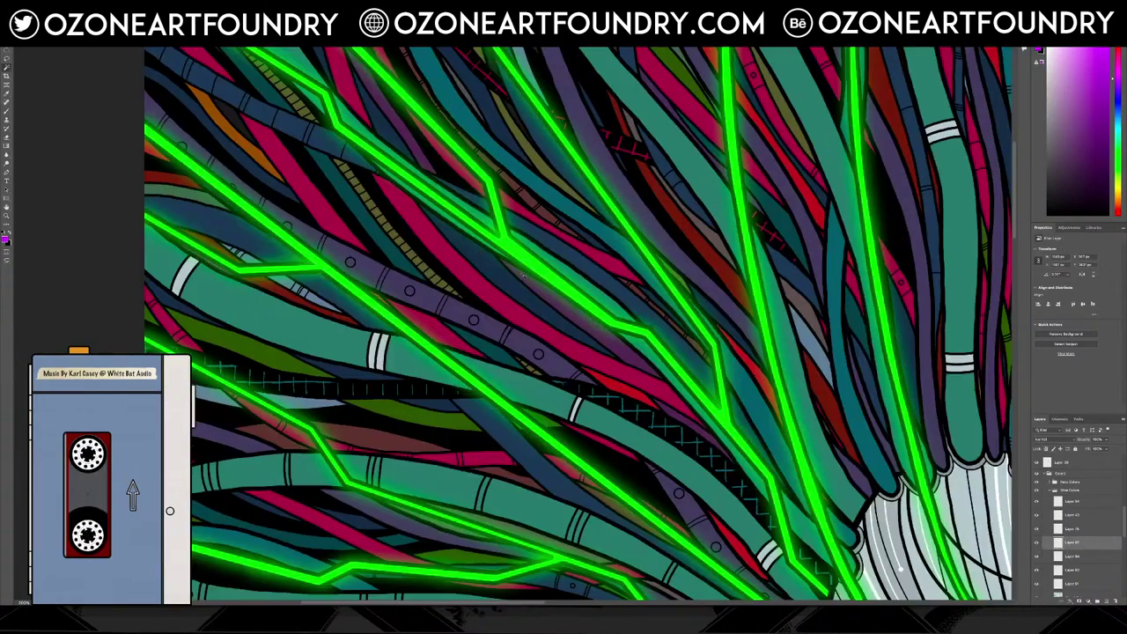
scroll(524, 275, down, 5)
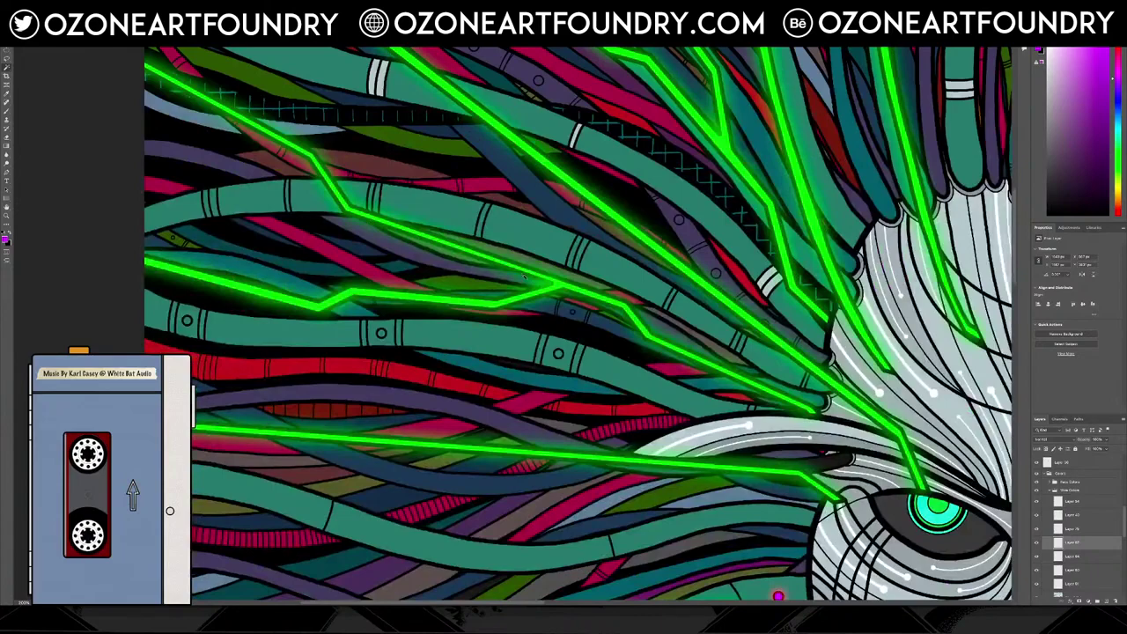
scroll(526, 275, down, 10)
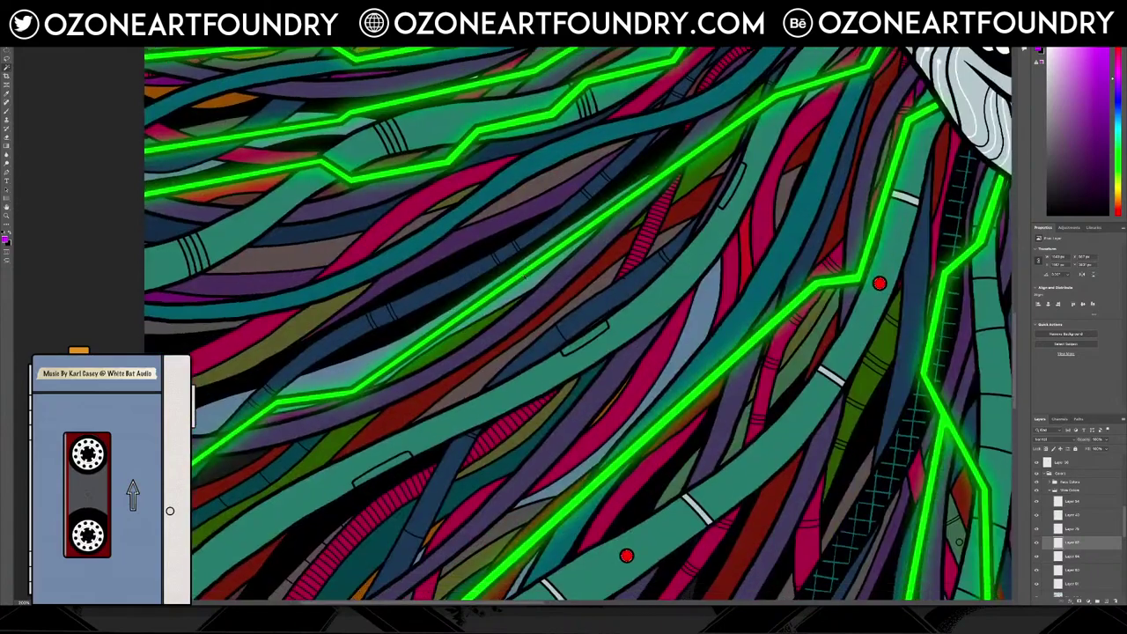
scroll(522, 275, down, 5)
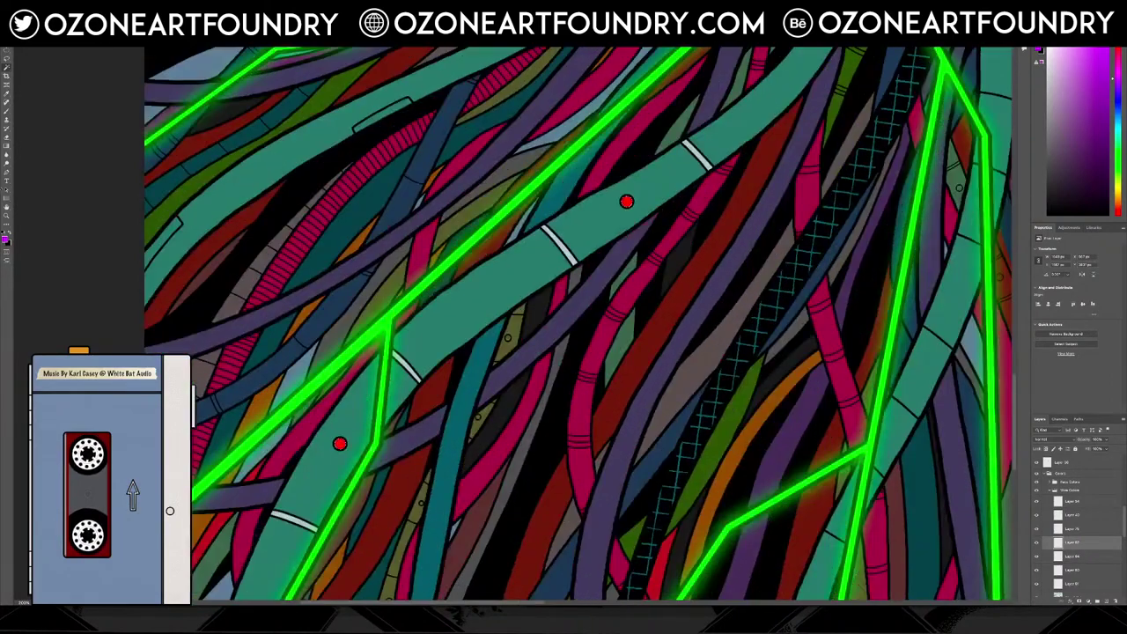
click(5, 237)
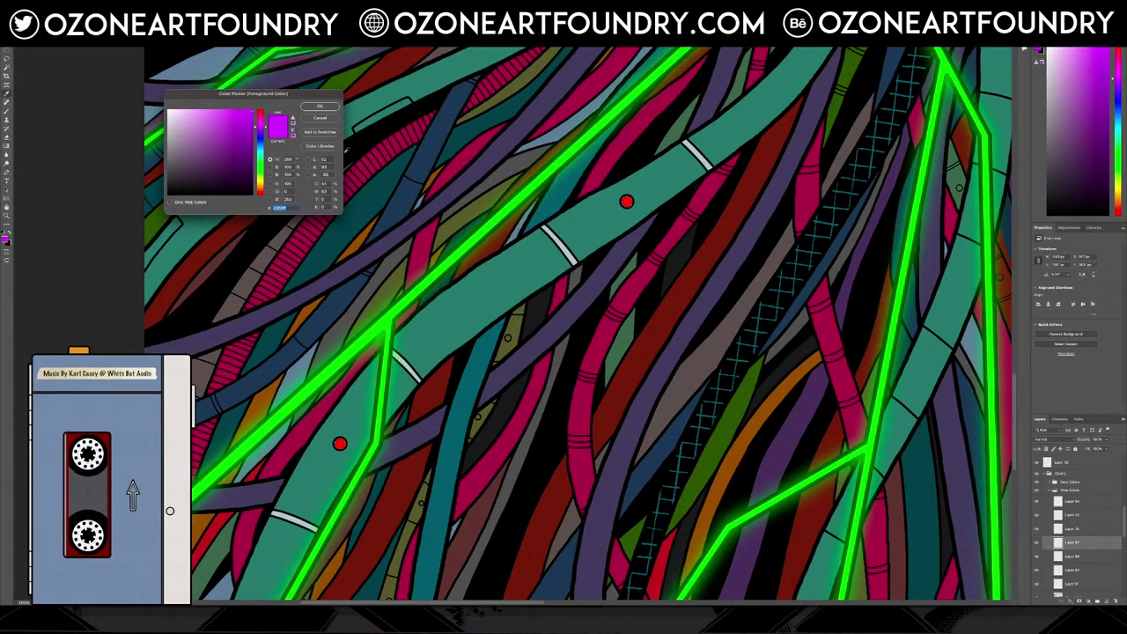
key(Return)
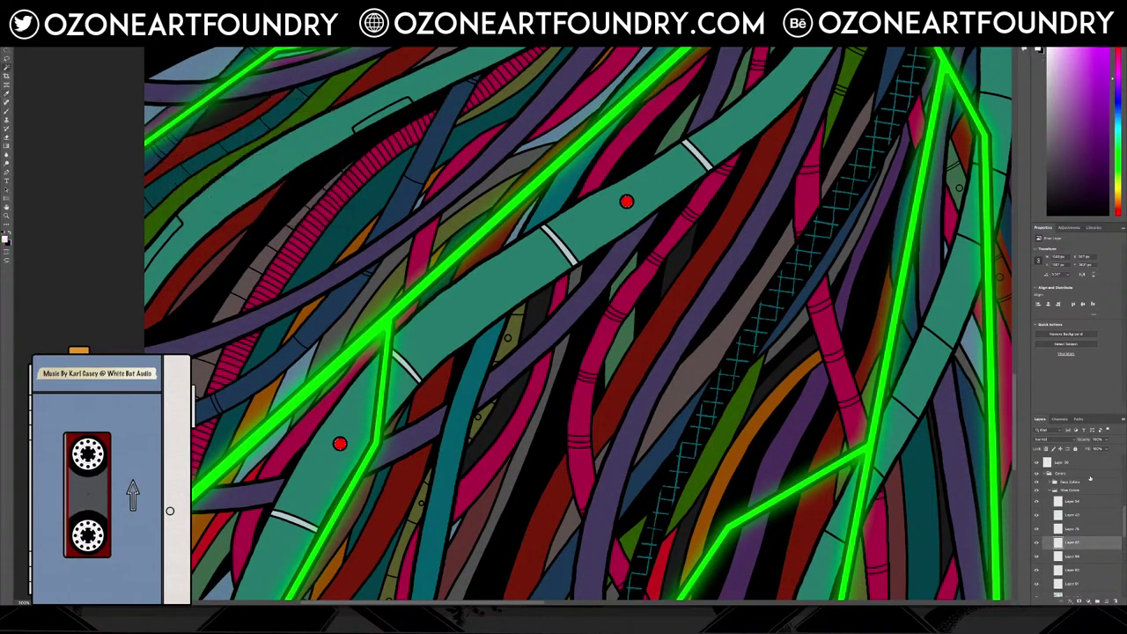
Duplicate the red-dot layer and move the copy up the layer stack, directly below the existing glow layers
right_click(1078, 543)
click(1030, 432)
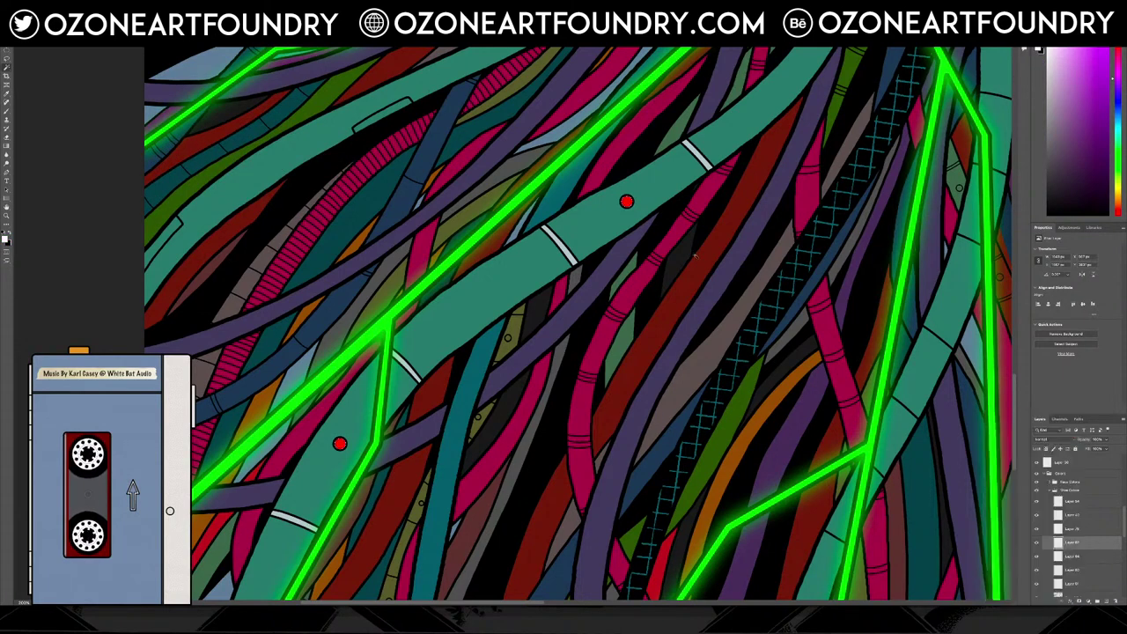
click(624, 287)
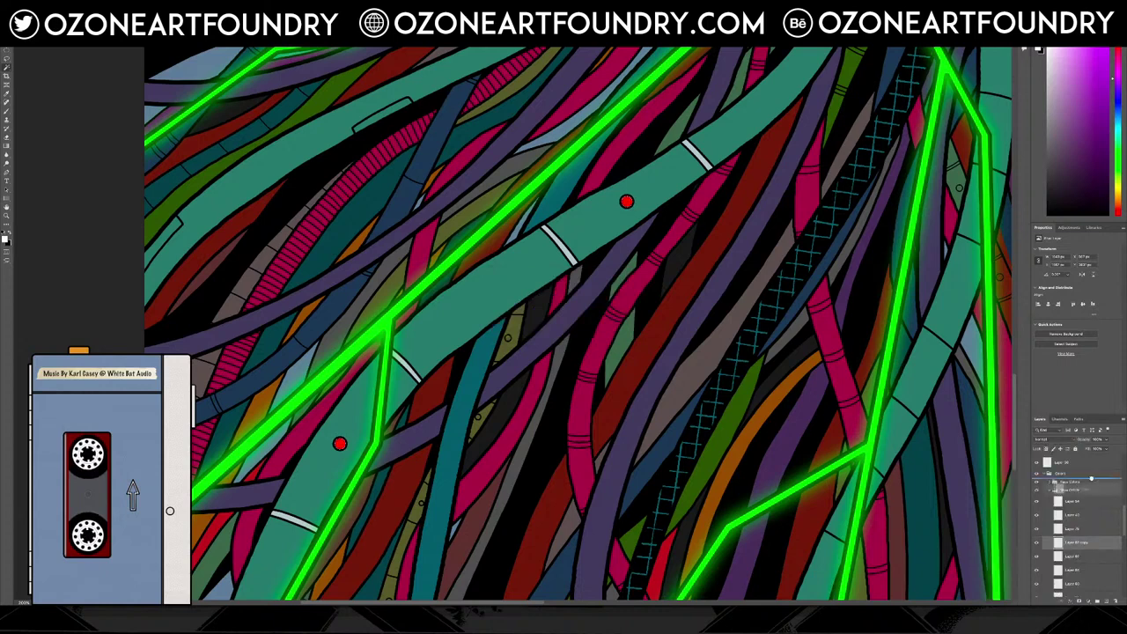
drag(1094, 444, 1091, 515)
Copy the Outer Glow layer style from the glow layer above and paste it onto the duplicated red-dot layer
right_click(1076, 503)
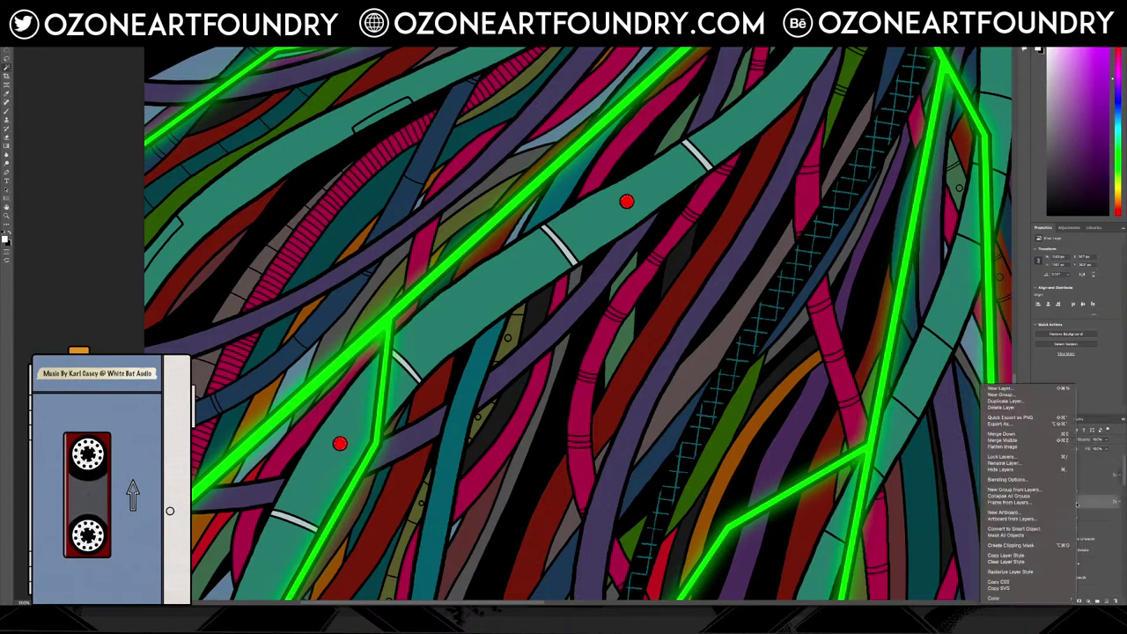
click(1024, 555)
right_click(1076, 529)
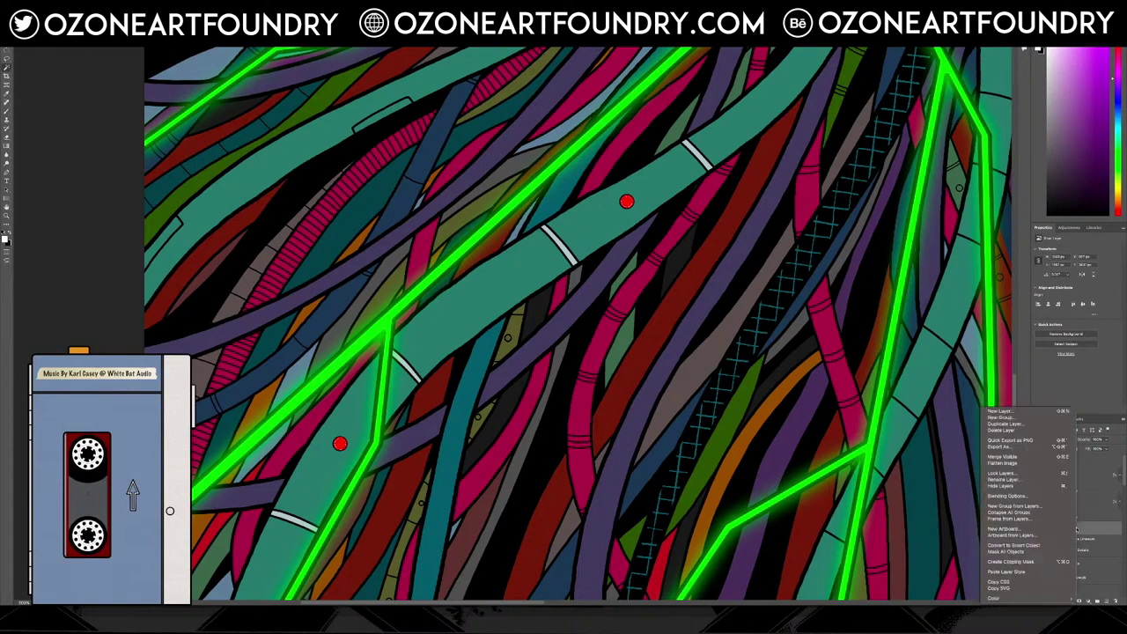
click(1023, 572)
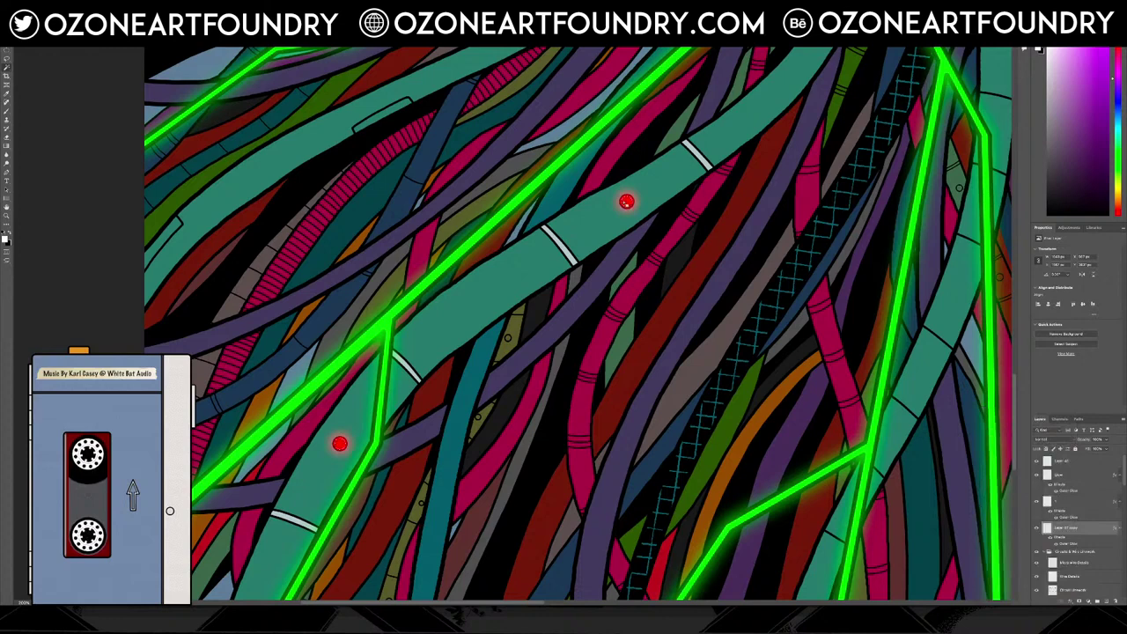
Set the Outer Glow color of the duplicated dot layer to the red sampled from one of the dots
double_click(1072, 545)
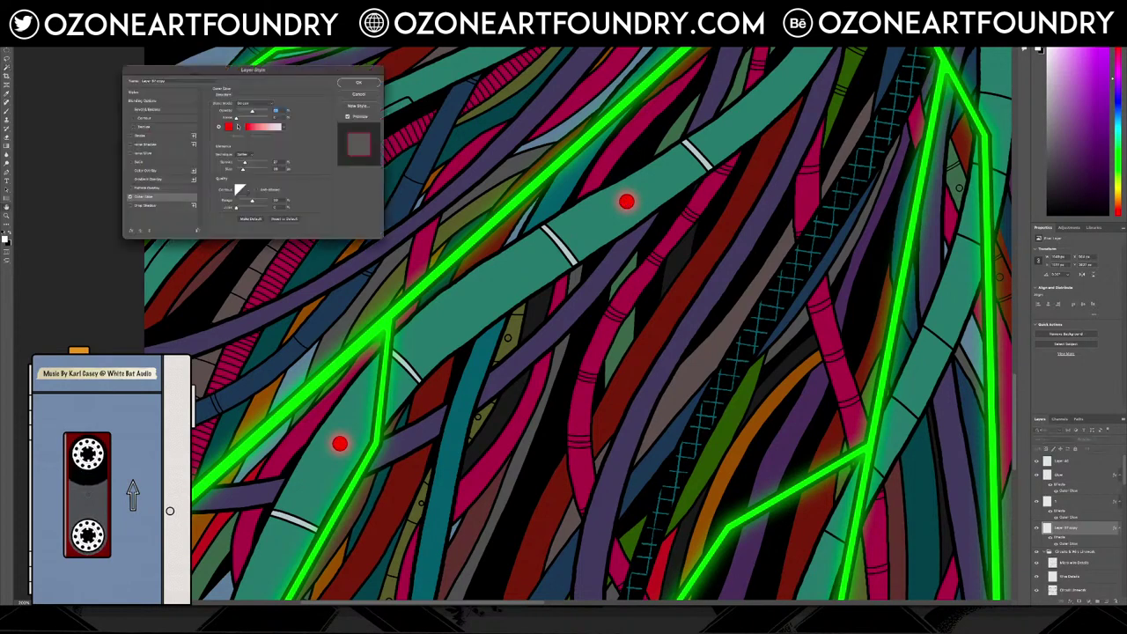
click(232, 127)
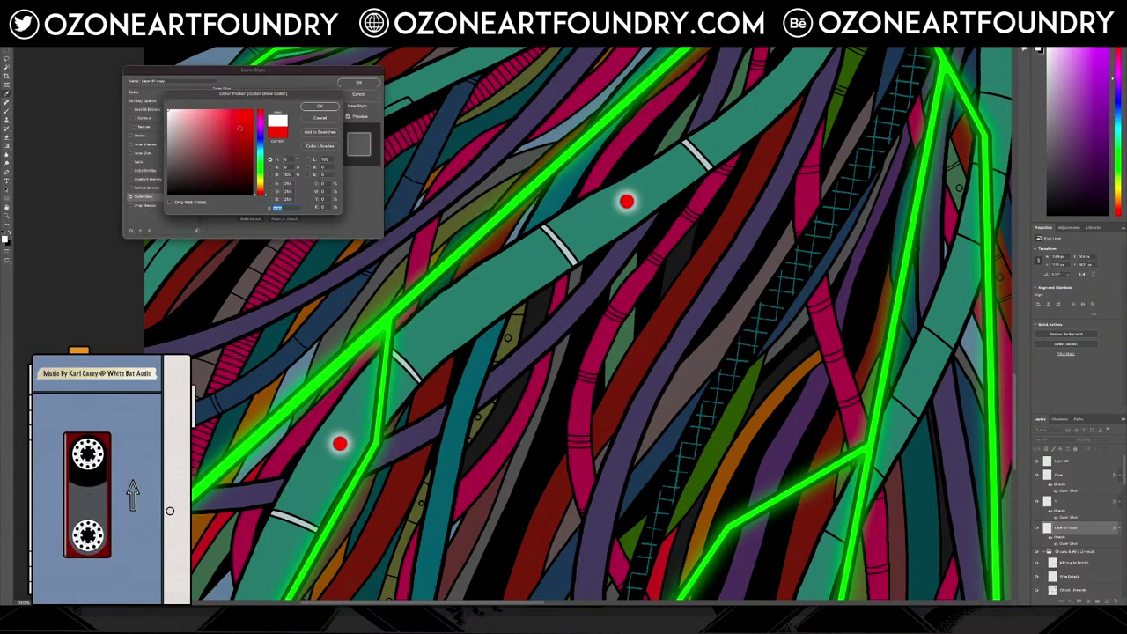
click(342, 444)
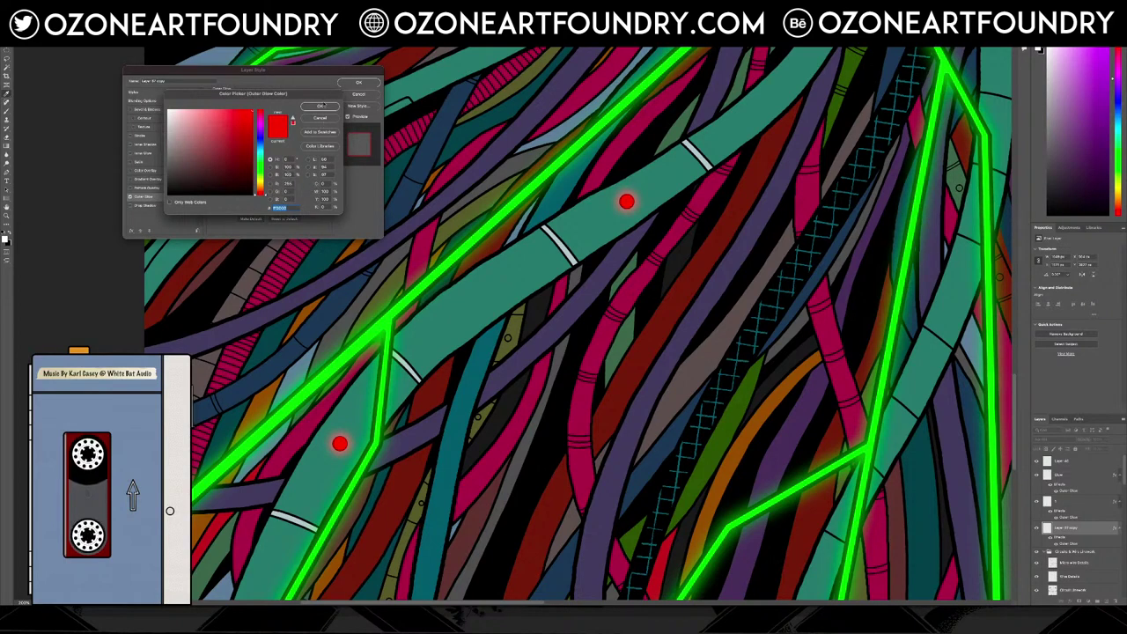
click(320, 106)
click(359, 82)
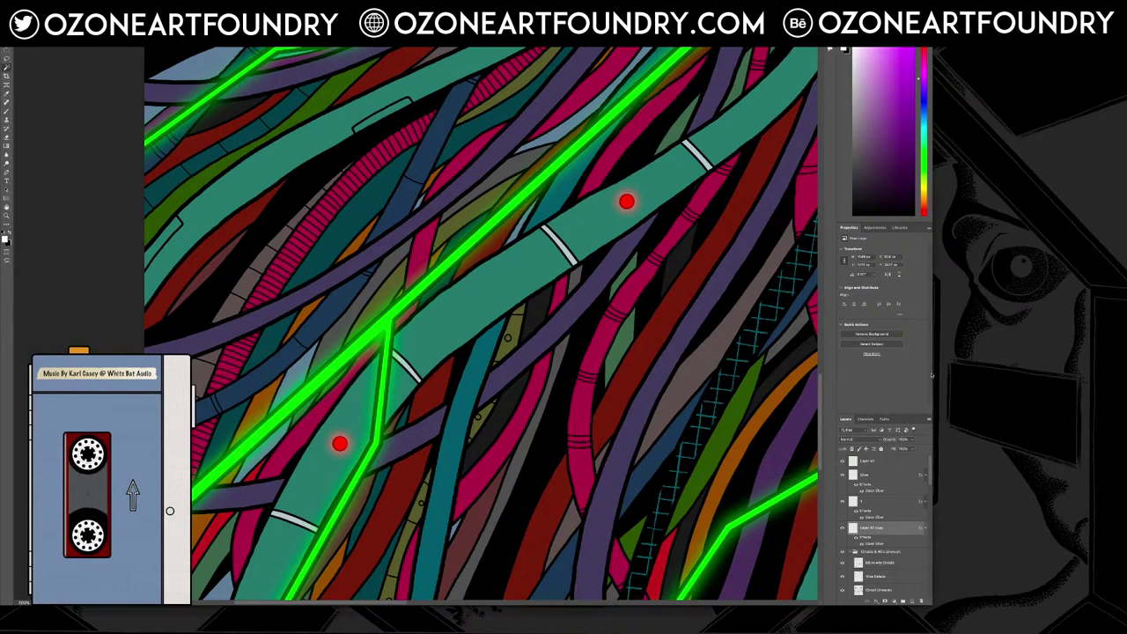
Review the Outer Glow settings of the duplicated dot layer and the glowing dots on the teal cable
drag(1063, 371, 1126, 370)
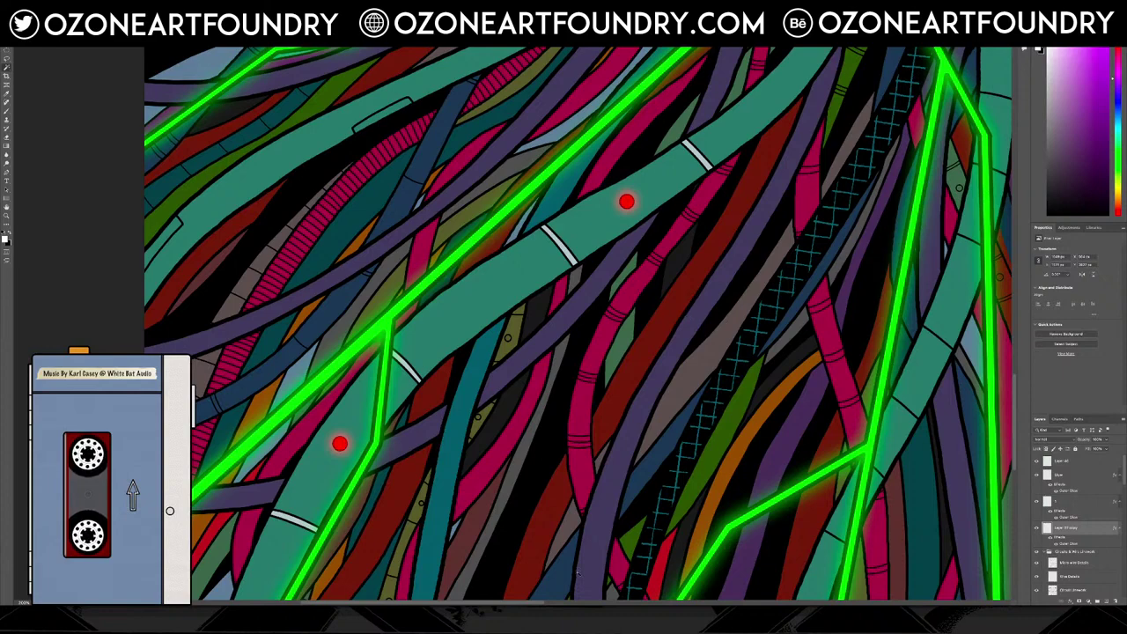
drag(507, 603, 531, 603)
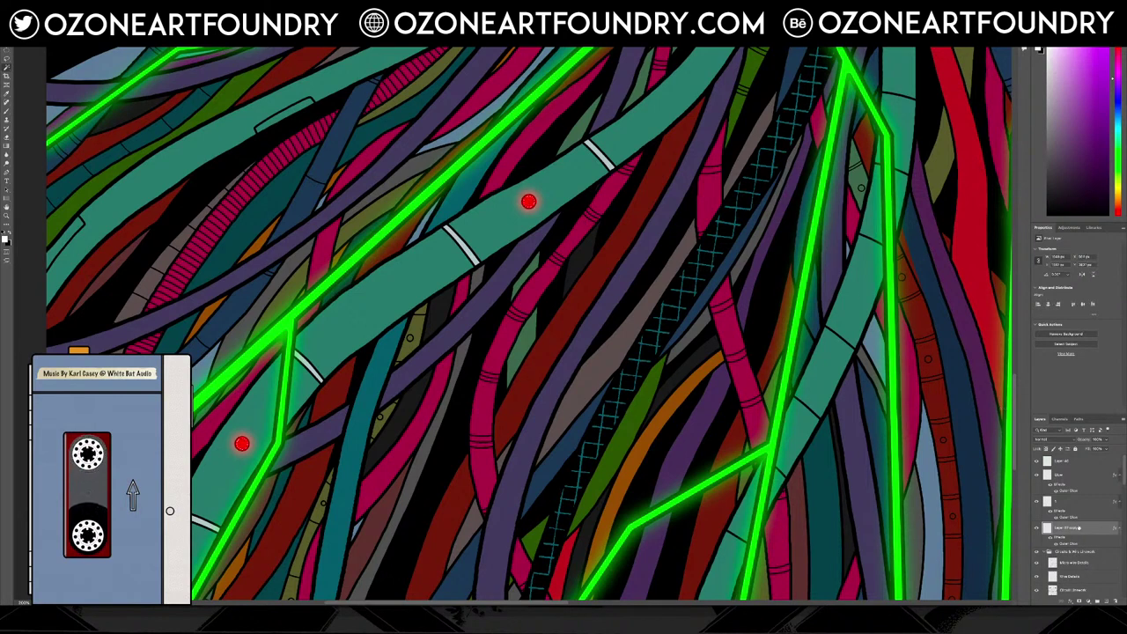
double_click(1076, 543)
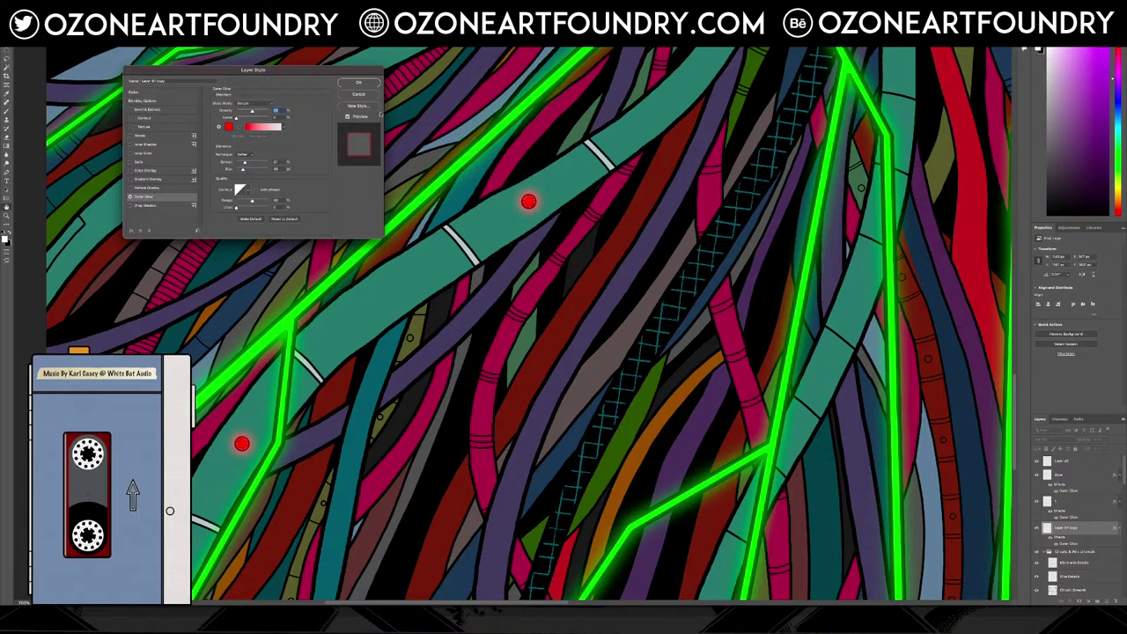
key(Return)
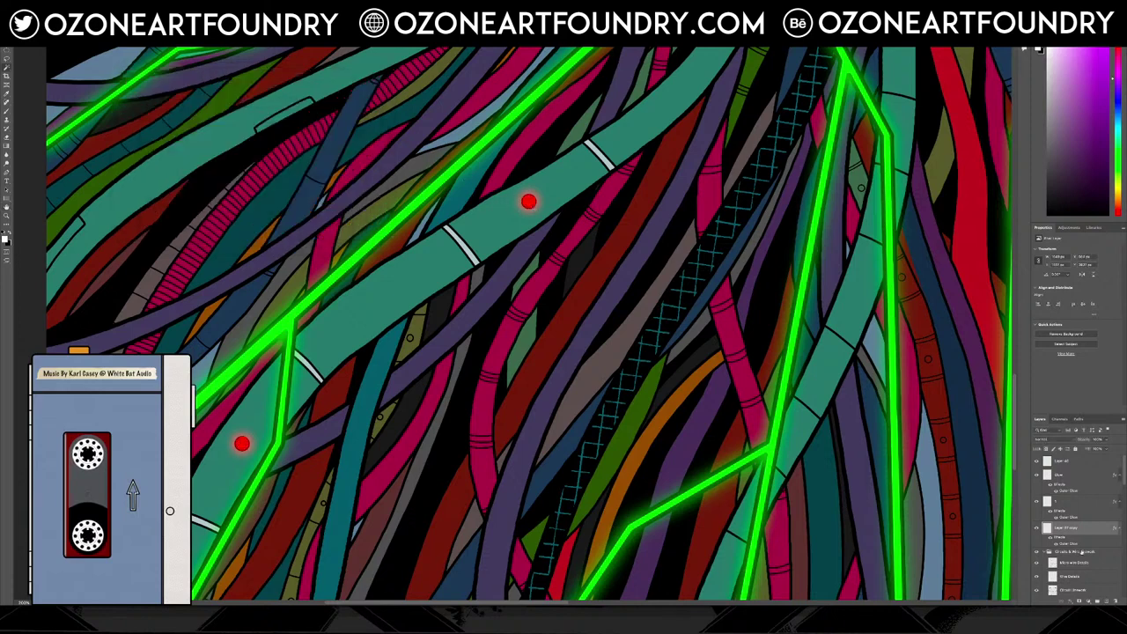
double_click(1073, 546)
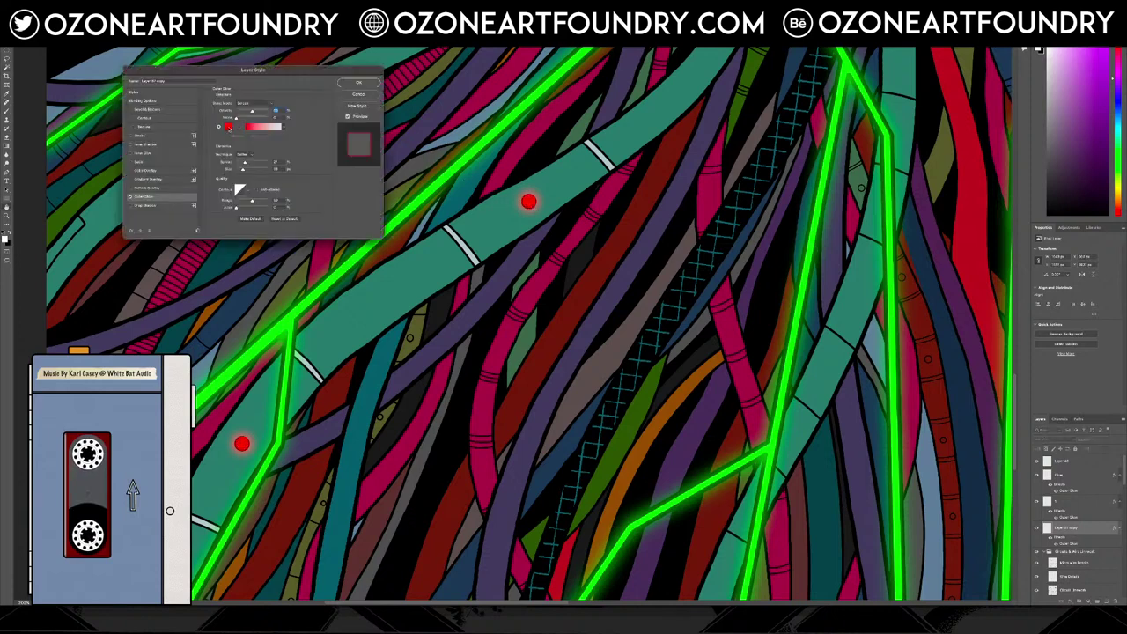
click(227, 126)
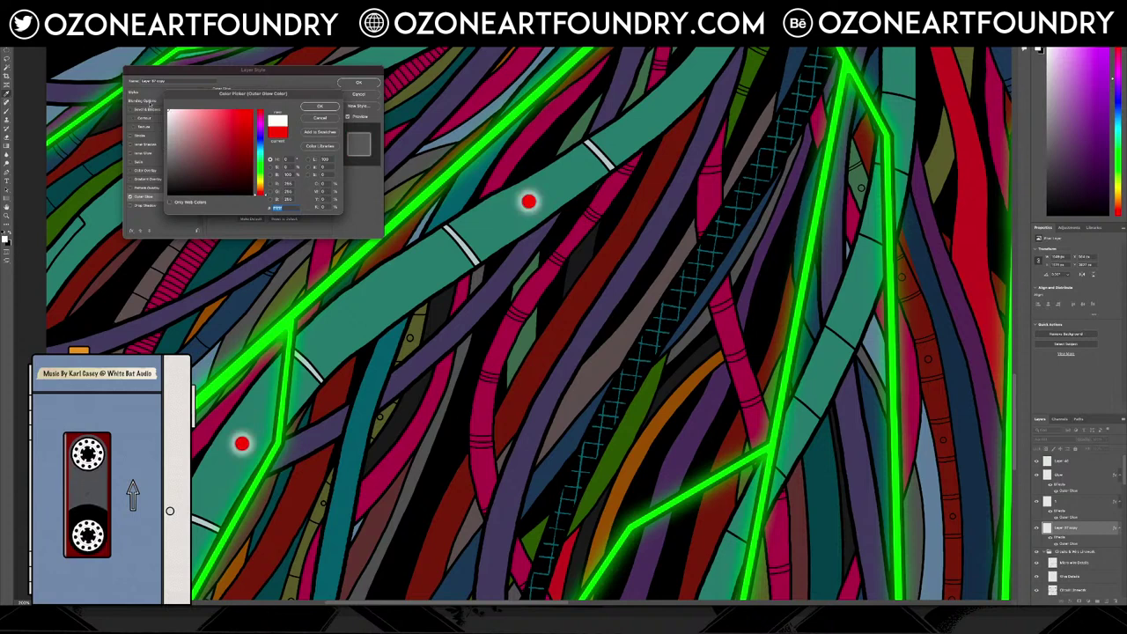
click(320, 118)
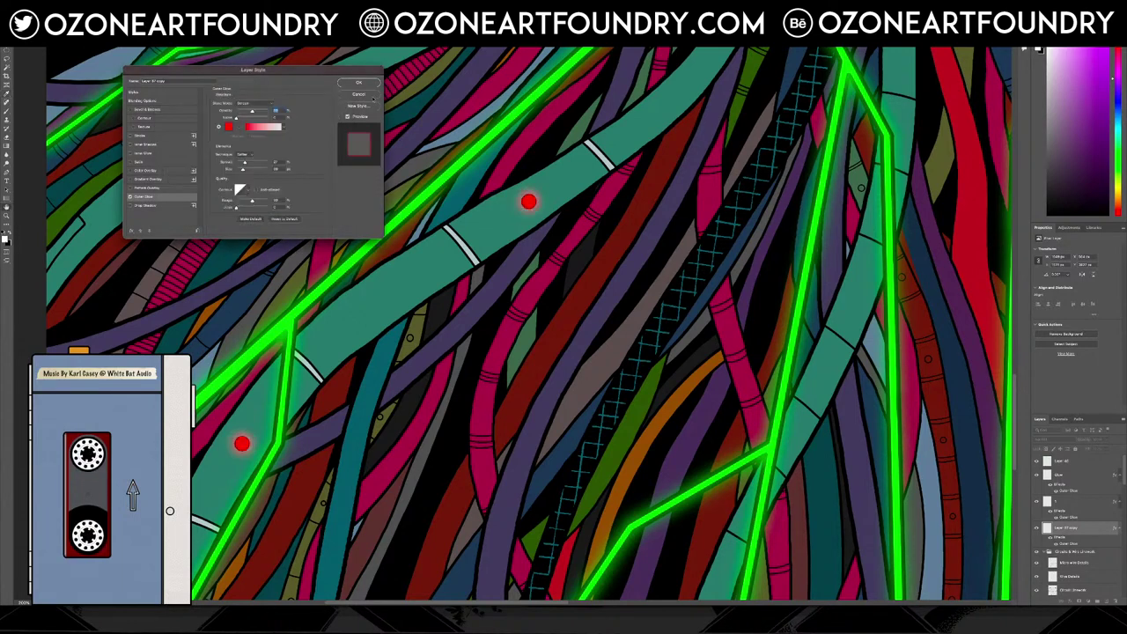
click(358, 95)
Inspect the cables across the illustration and look through the layers inside the vine color group
scroll(486, 205, down, 5)
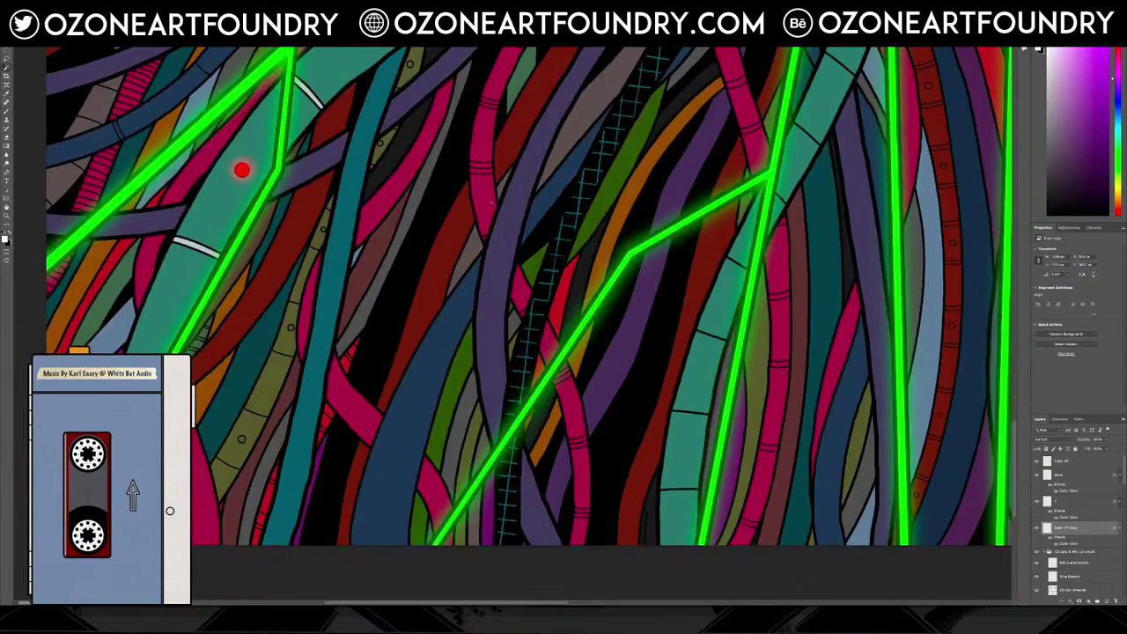
scroll(486, 206, up, 8)
scroll(486, 205, down, 9)
scroll(486, 206, up, 1)
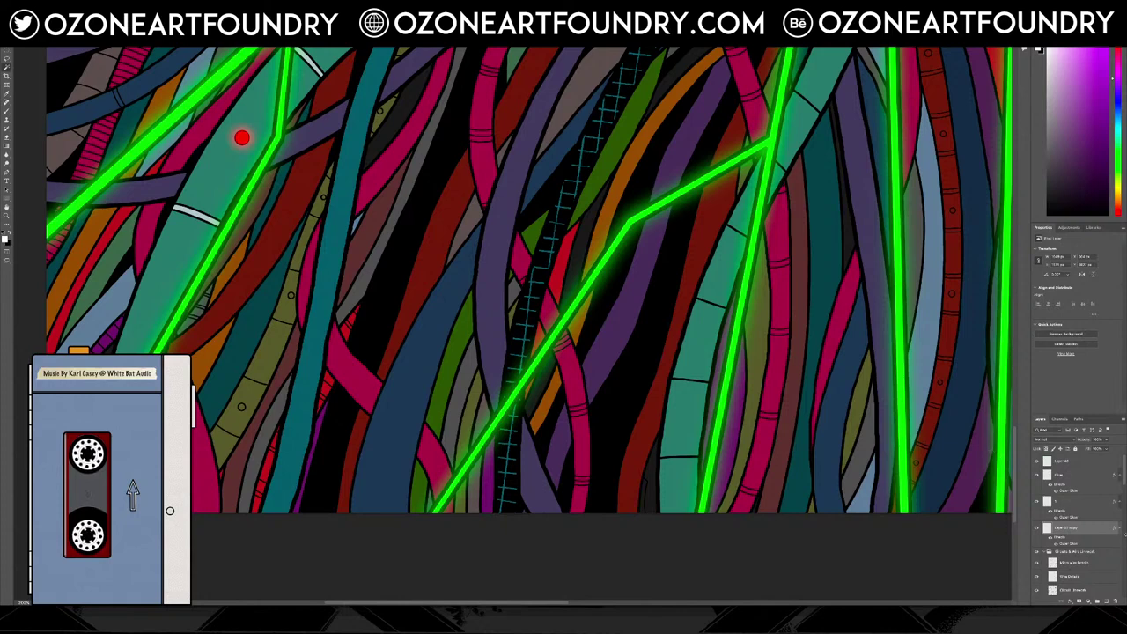
scroll(1089, 550, down, 5)
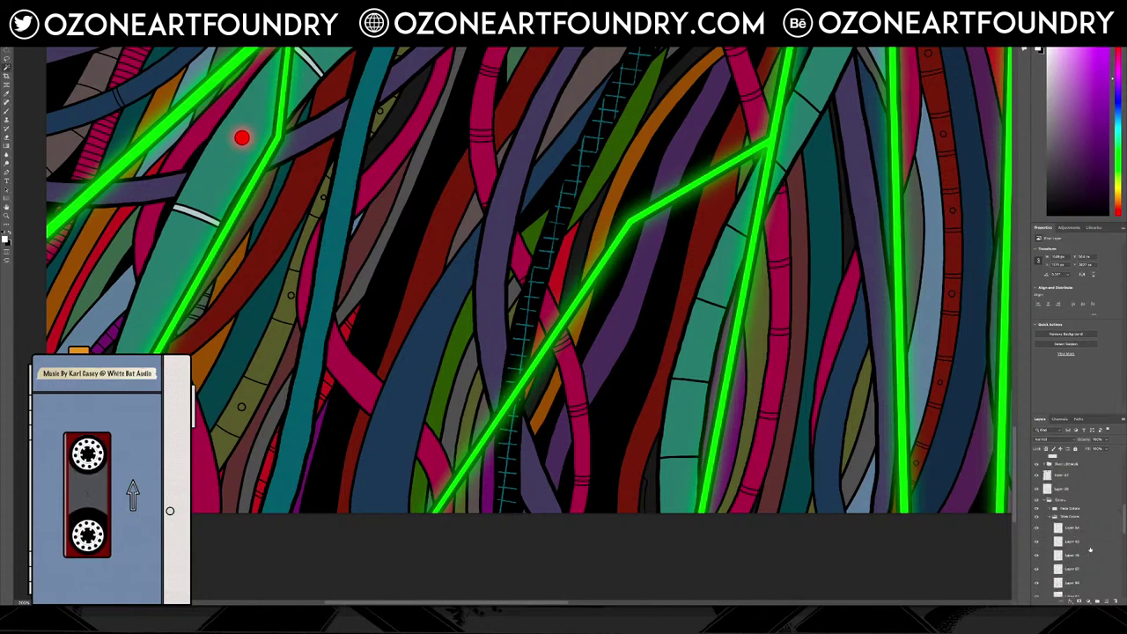
scroll(1089, 549, down, 5)
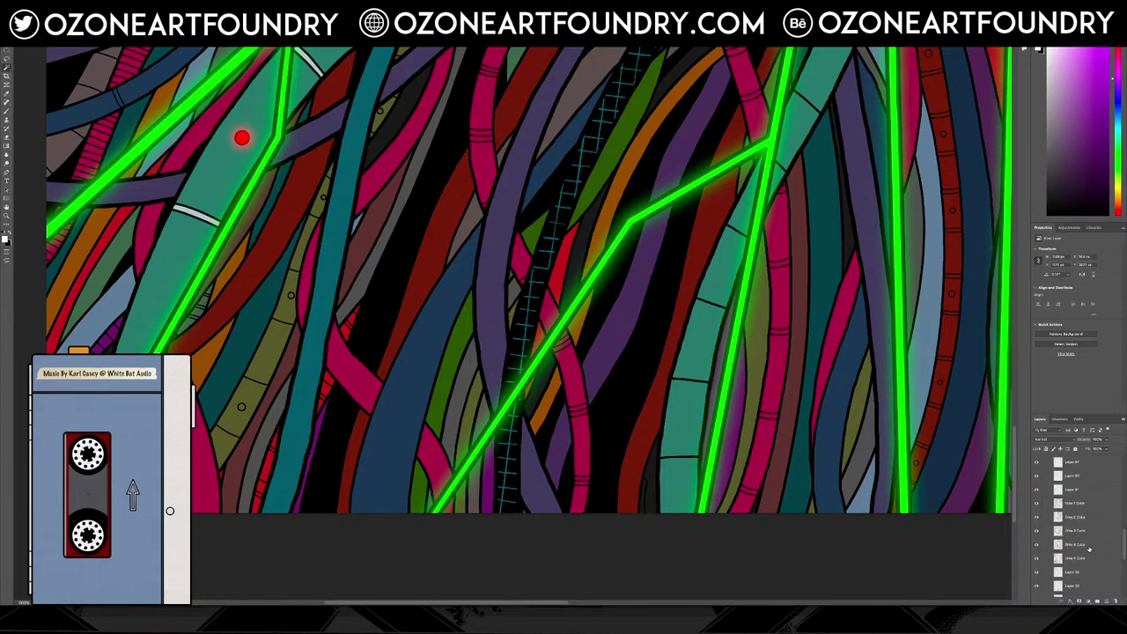
scroll(1084, 548, up, 1)
scroll(1083, 547, up, 3)
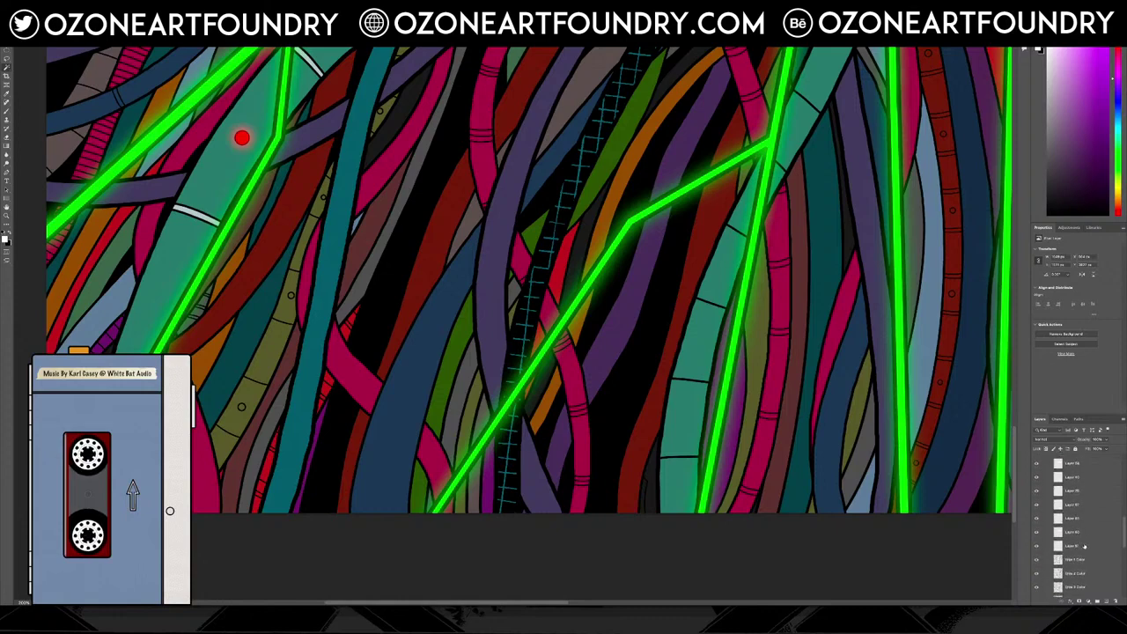
scroll(1083, 546, up, 3)
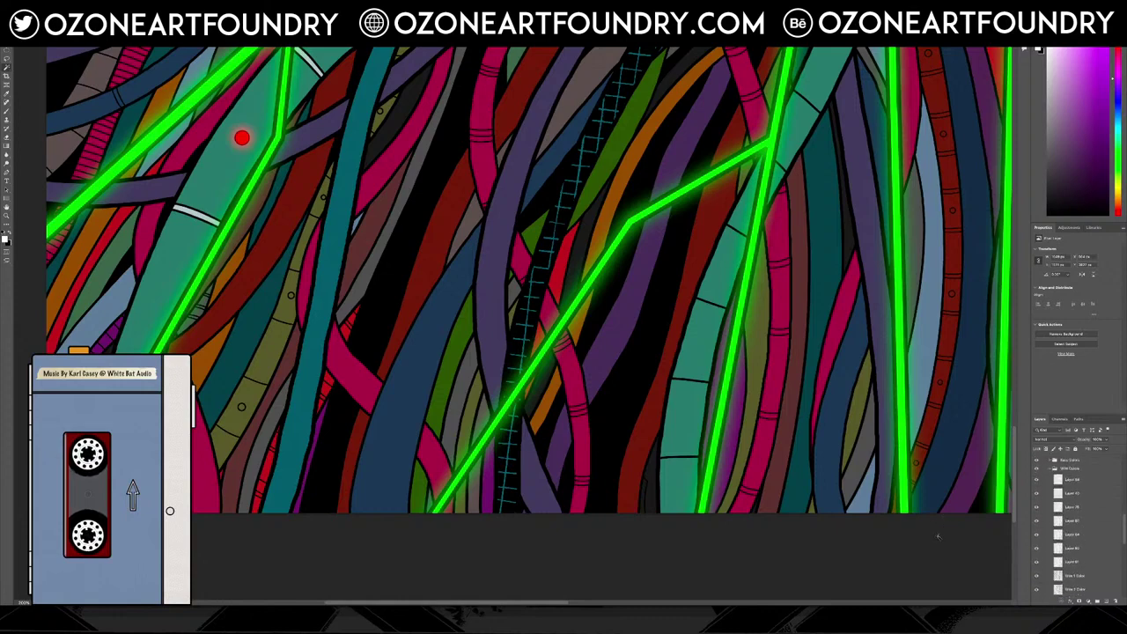
key(ctrl+minus)
key(ctrl+minus)
key(ctrl+minus)
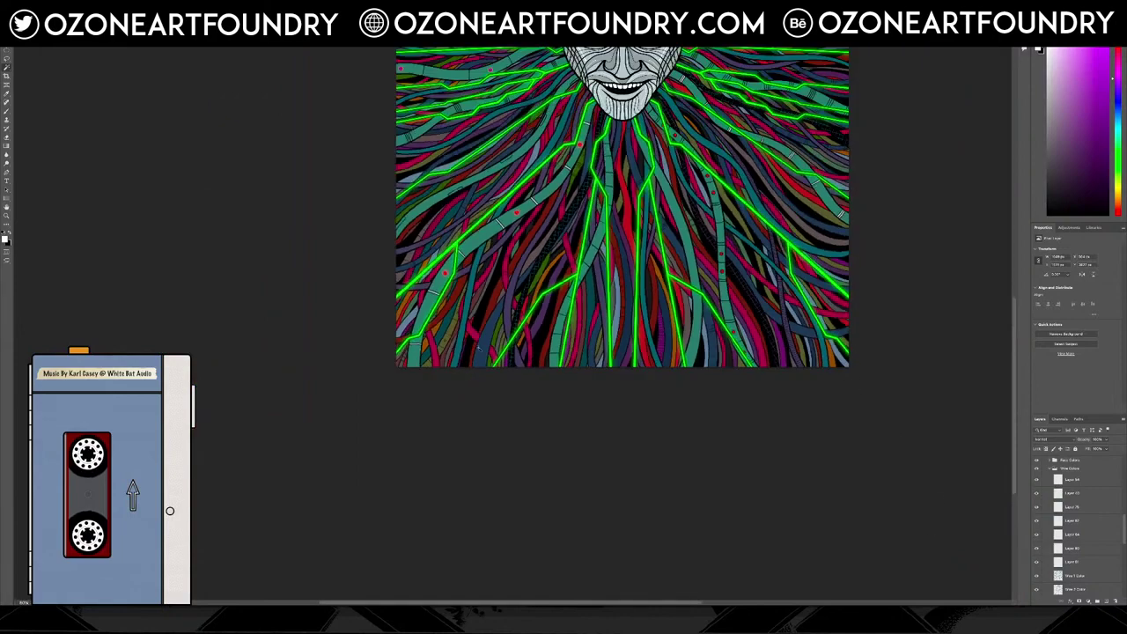
key(ctrl+plus)
key(ctrl+plus)
key(ctrl+plus)
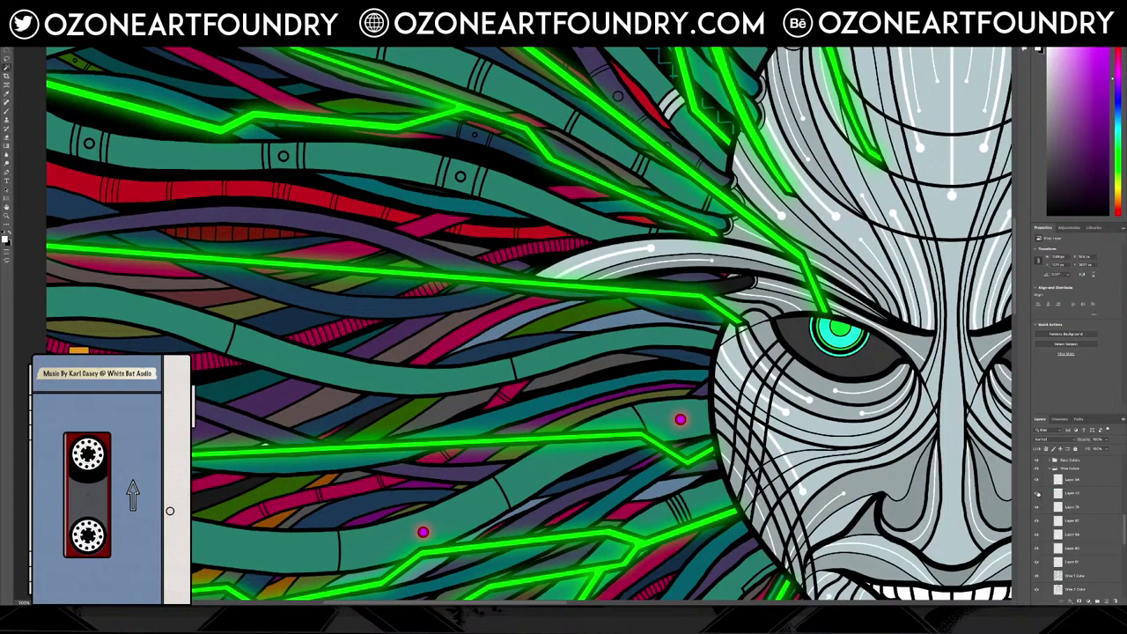
Check what the second layer in the vine color group contains by toggling its visibility, and rename it Green Circuitry
click(1037, 493)
click(1036, 493)
click(1078, 493)
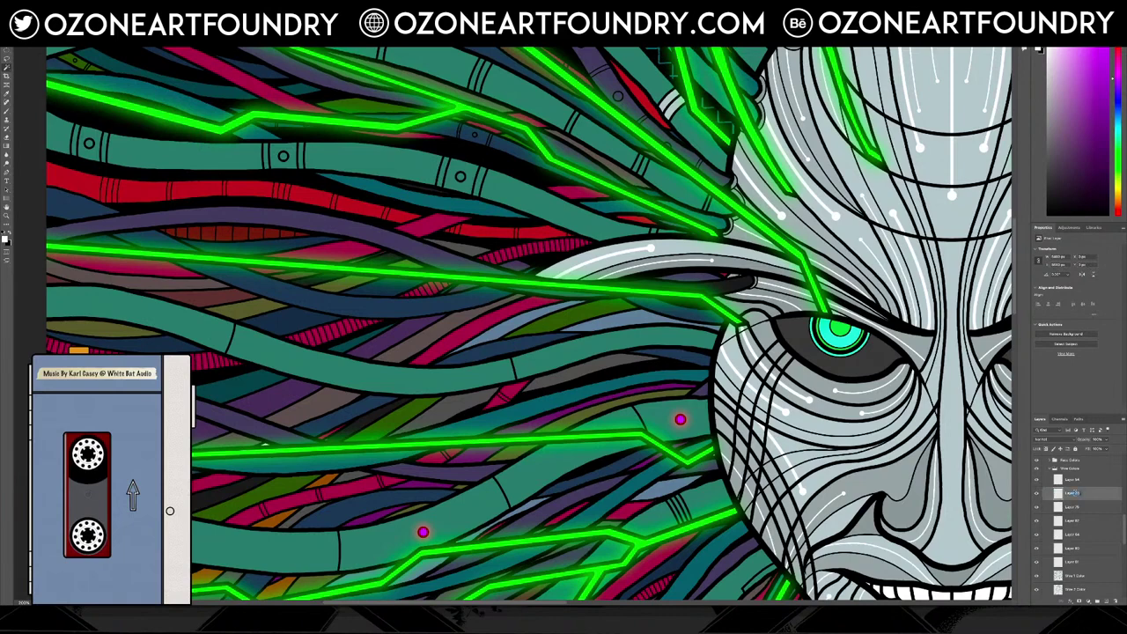
text(Wi)
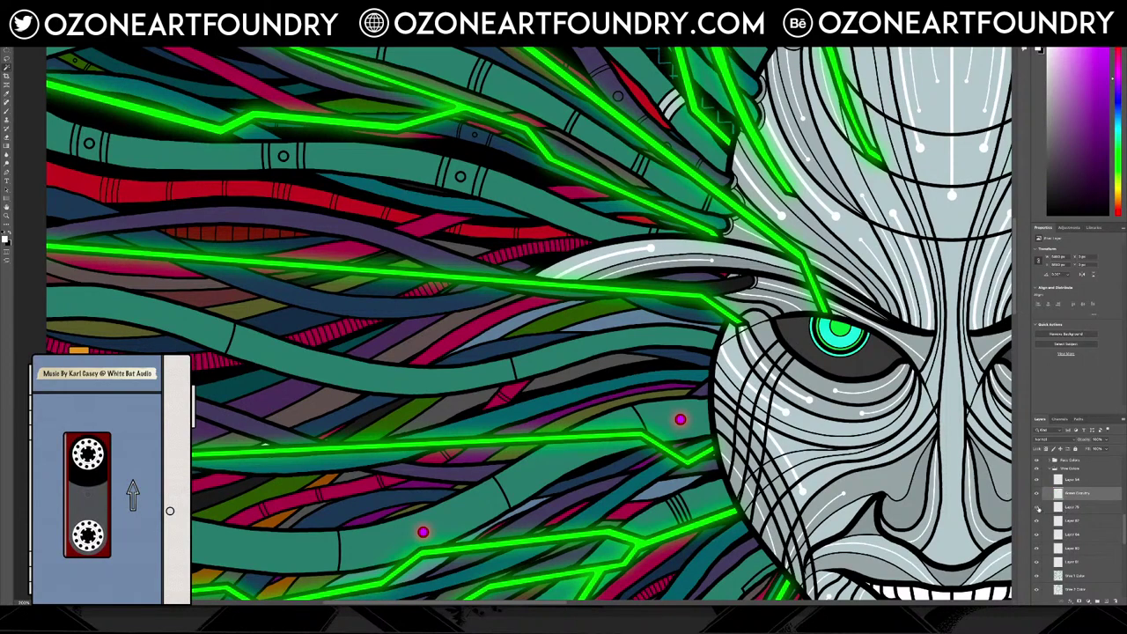
Identify the layer below Green Circuitry on the lower cables and rename it Red Dots 1
scroll(966, 465, down, 10)
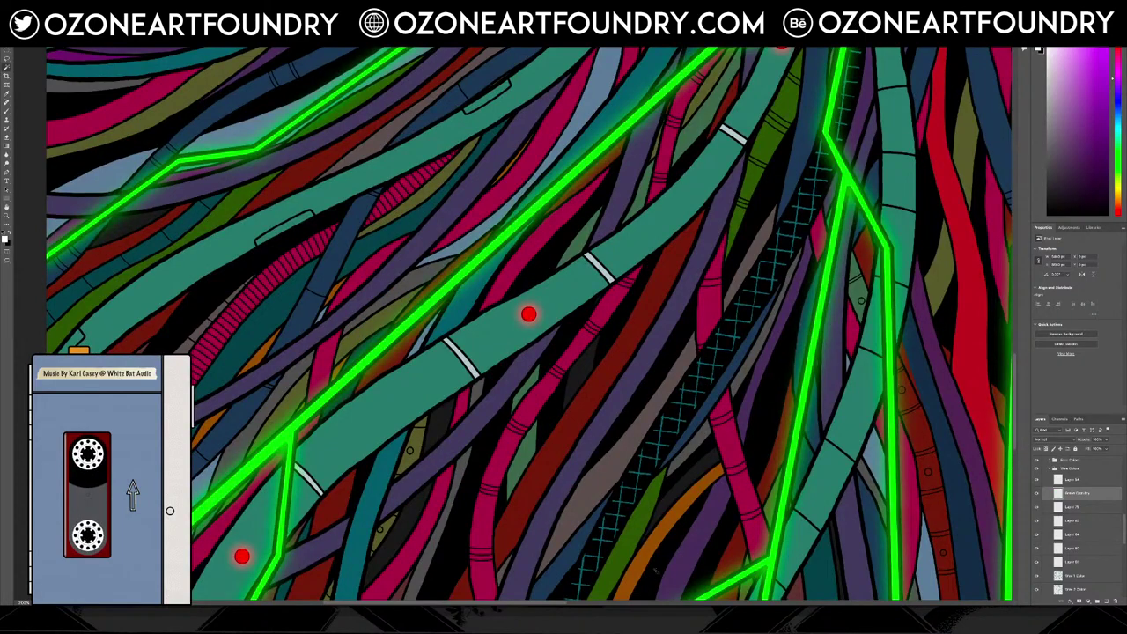
scroll(528, 324, down, 5)
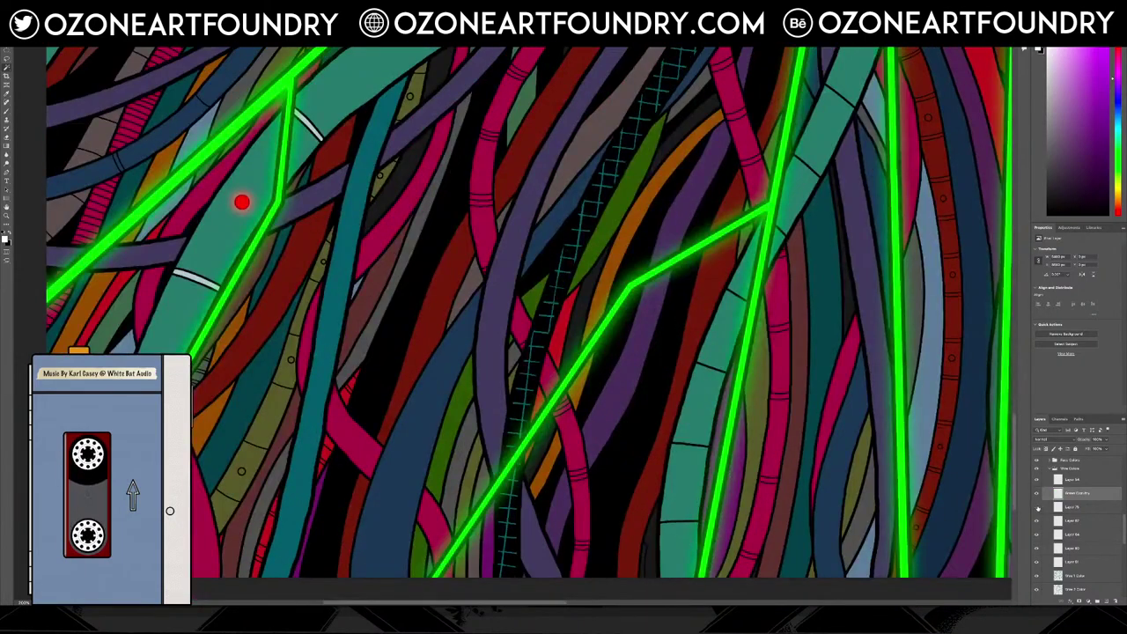
scroll(528, 324, right, 8)
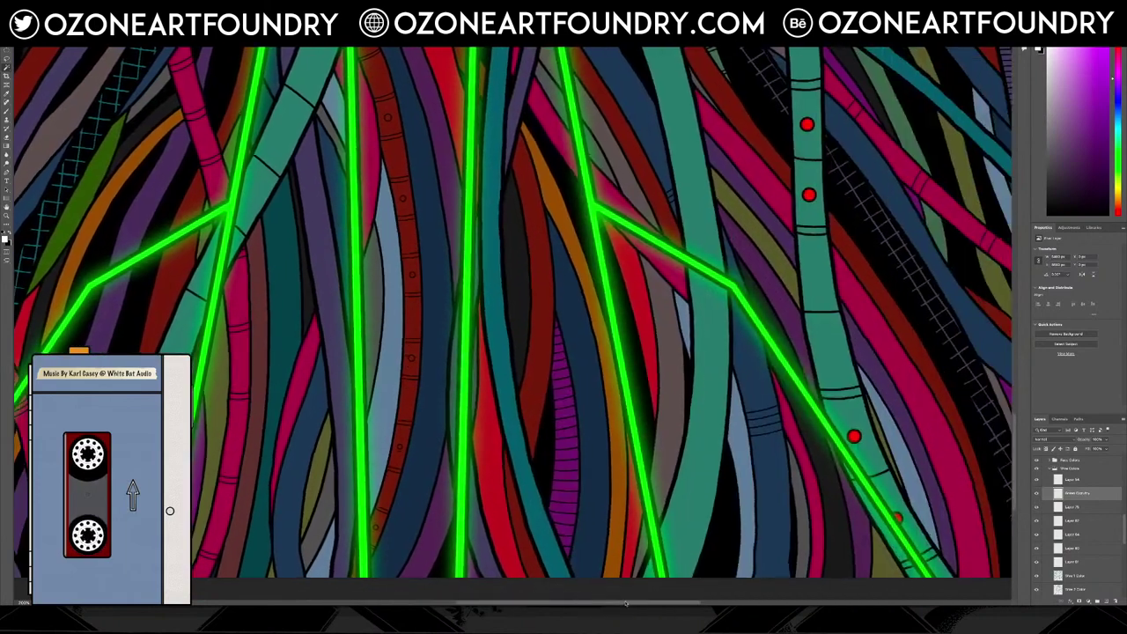
scroll(514, 313, left, 2)
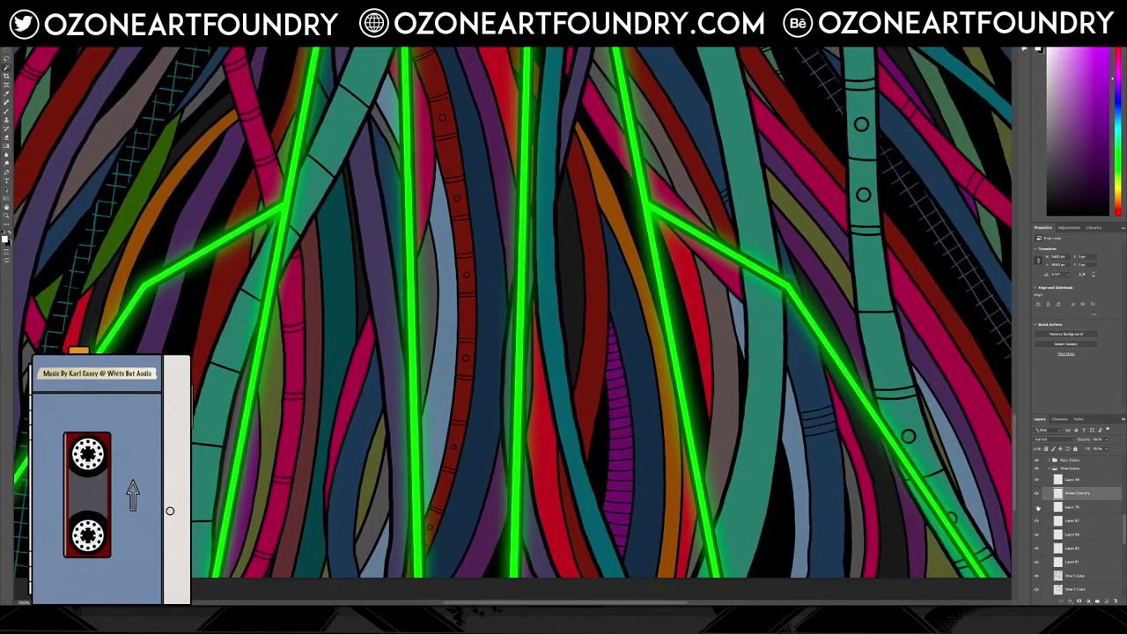
click(1076, 508)
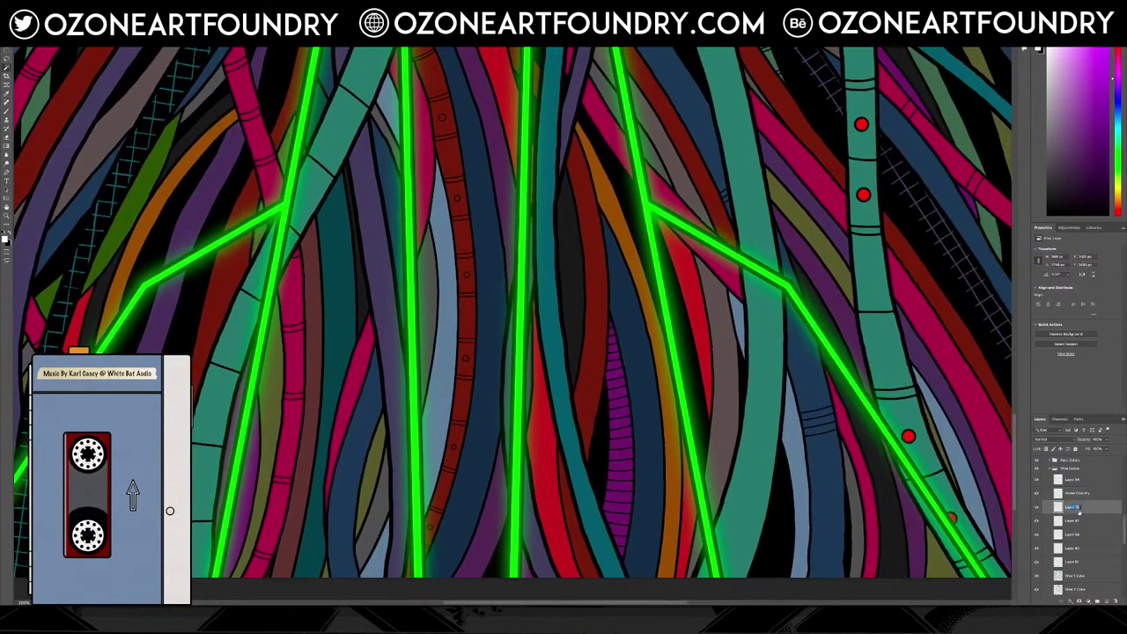
double_click(1072, 508)
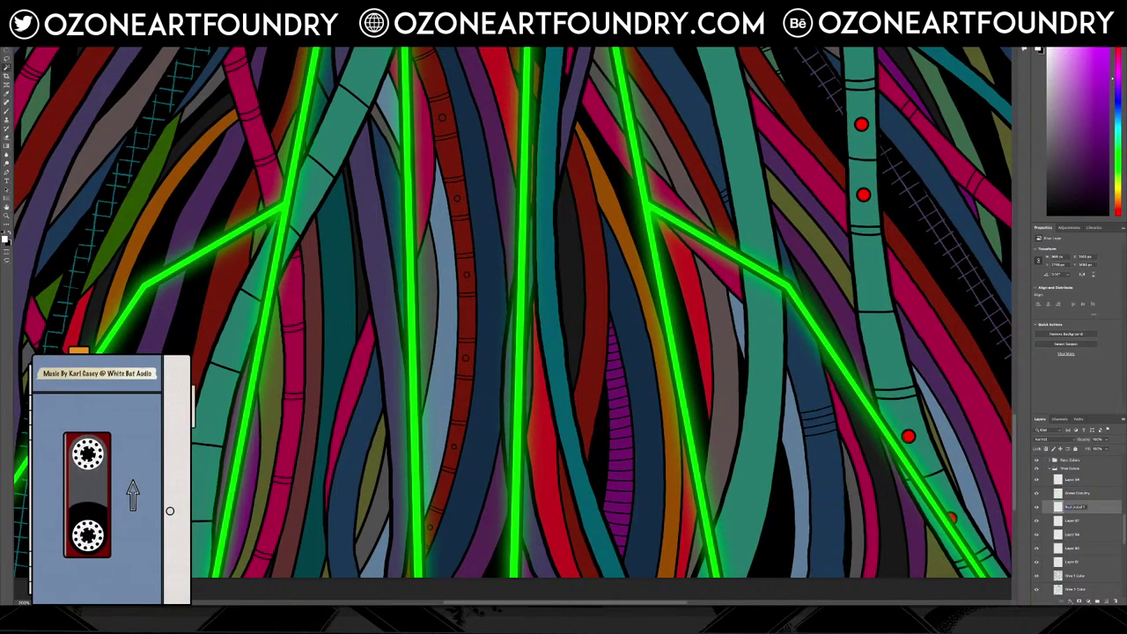
text(Red Dots 1)
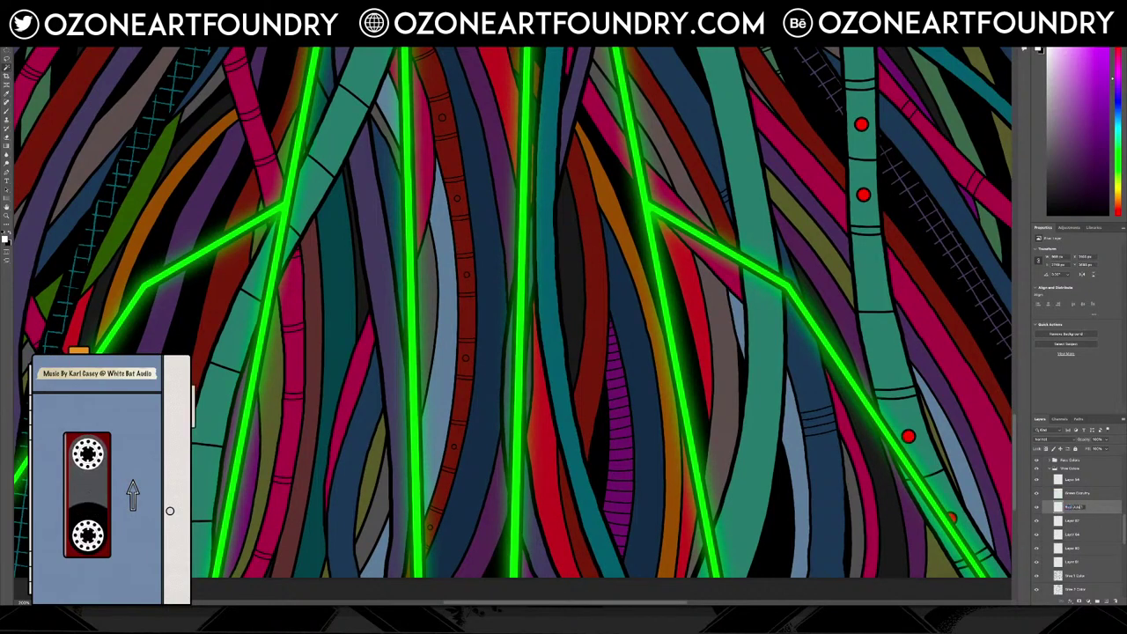
key(Return)
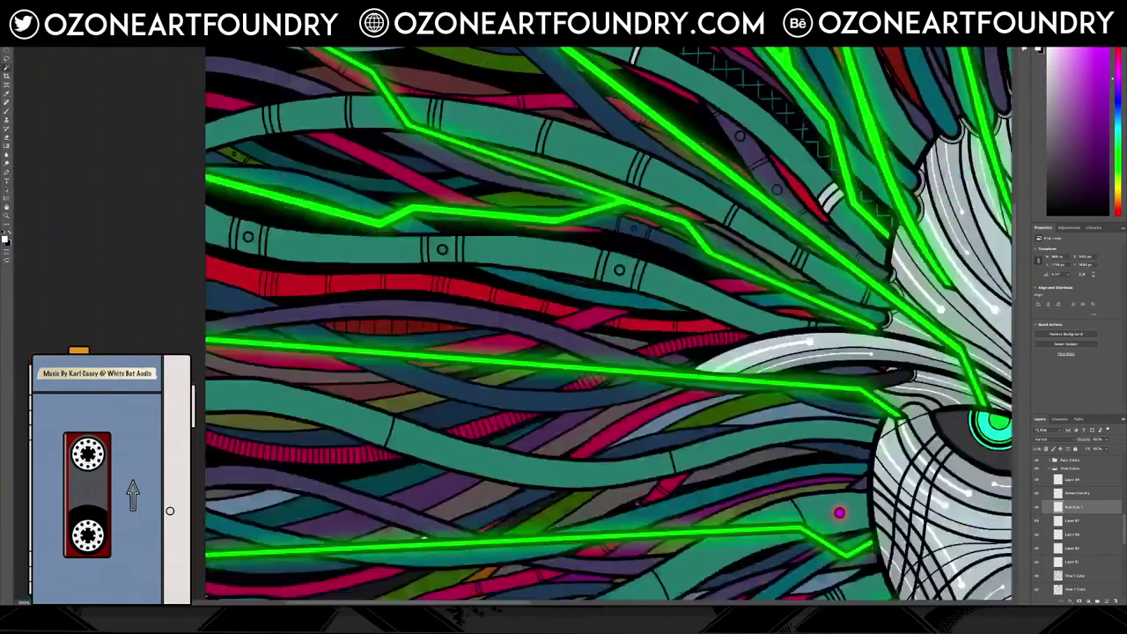
Toggle the layer holding the light joint bands on the teal cable to identify it, and rename it Vine Joint Grays
scroll(638, 503, down, 5)
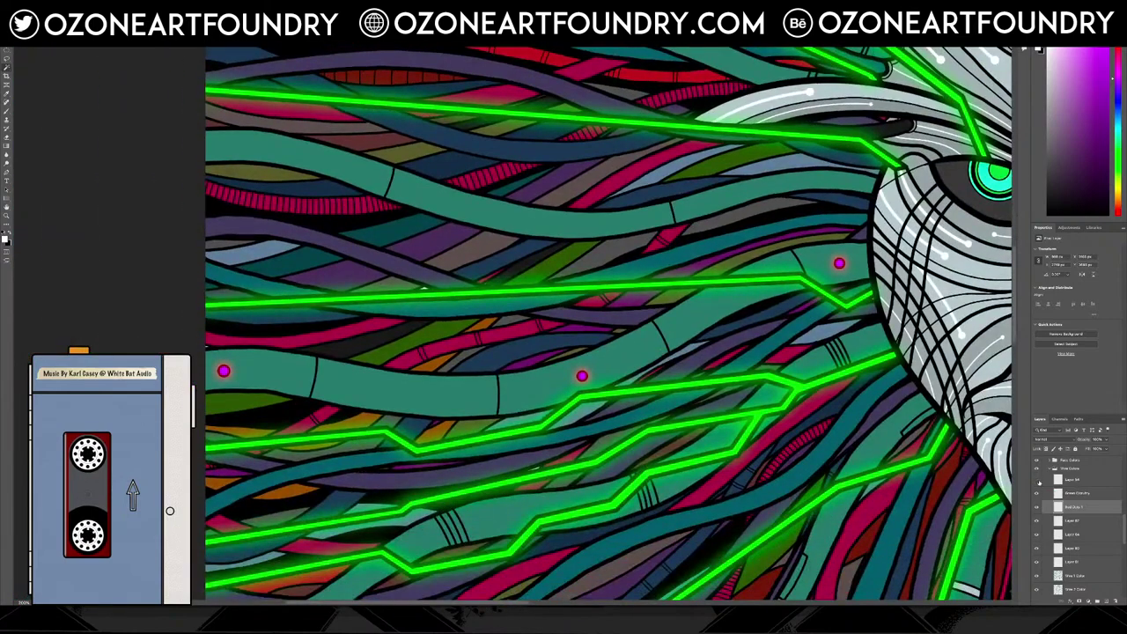
scroll(608, 324, down, 5)
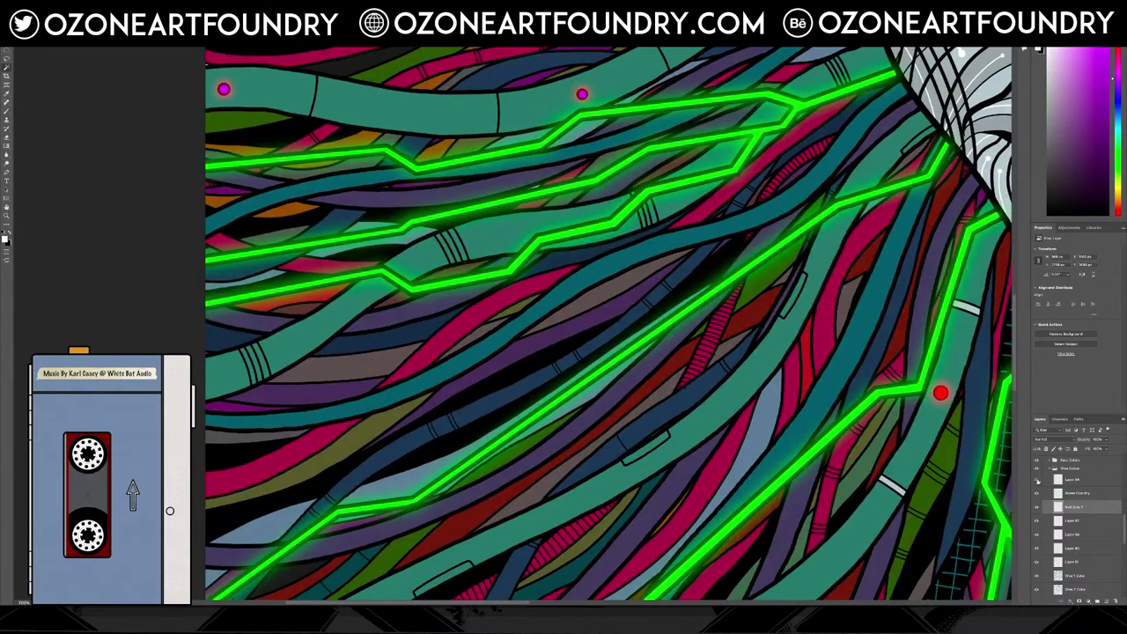
scroll(610, 324, down, 5)
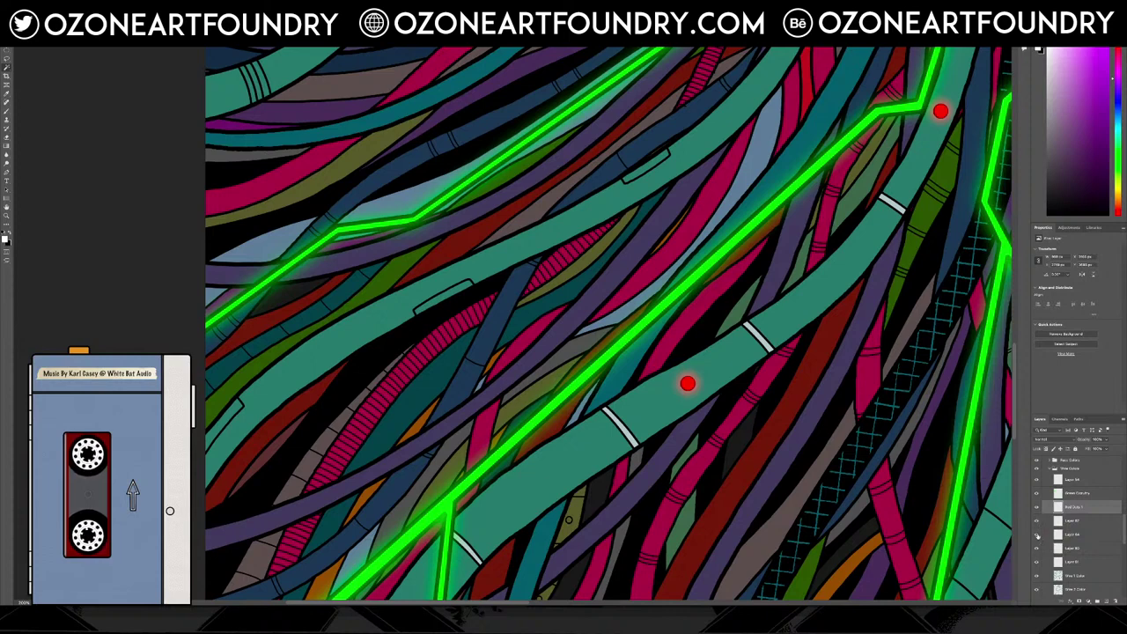
click(1036, 563)
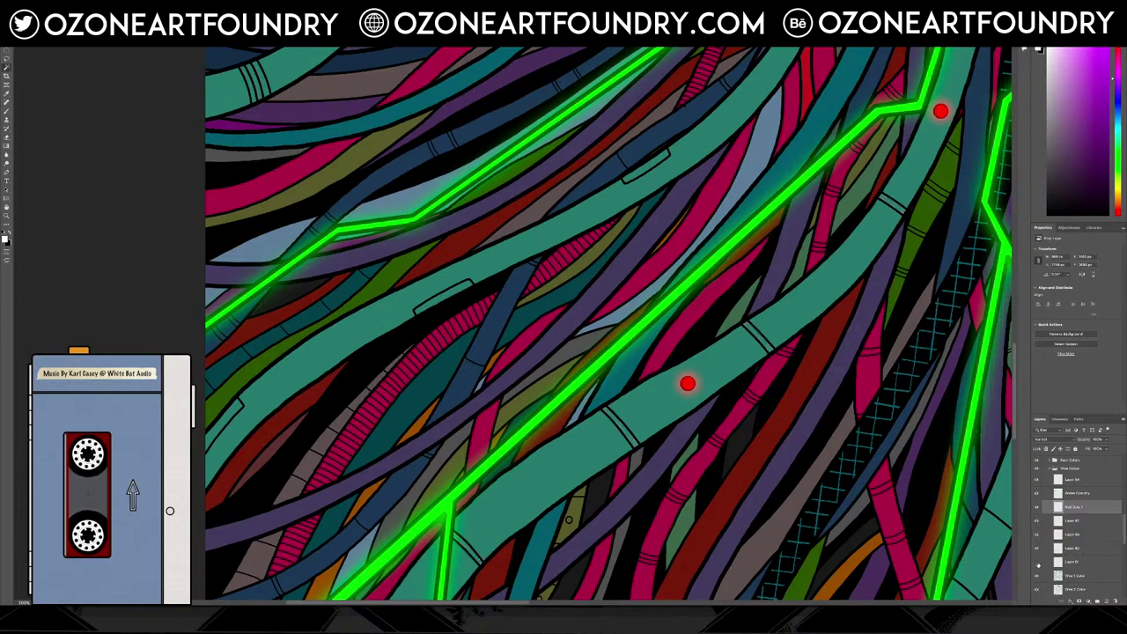
click(1036, 562)
click(1036, 562)
click(1036, 563)
click(1076, 562)
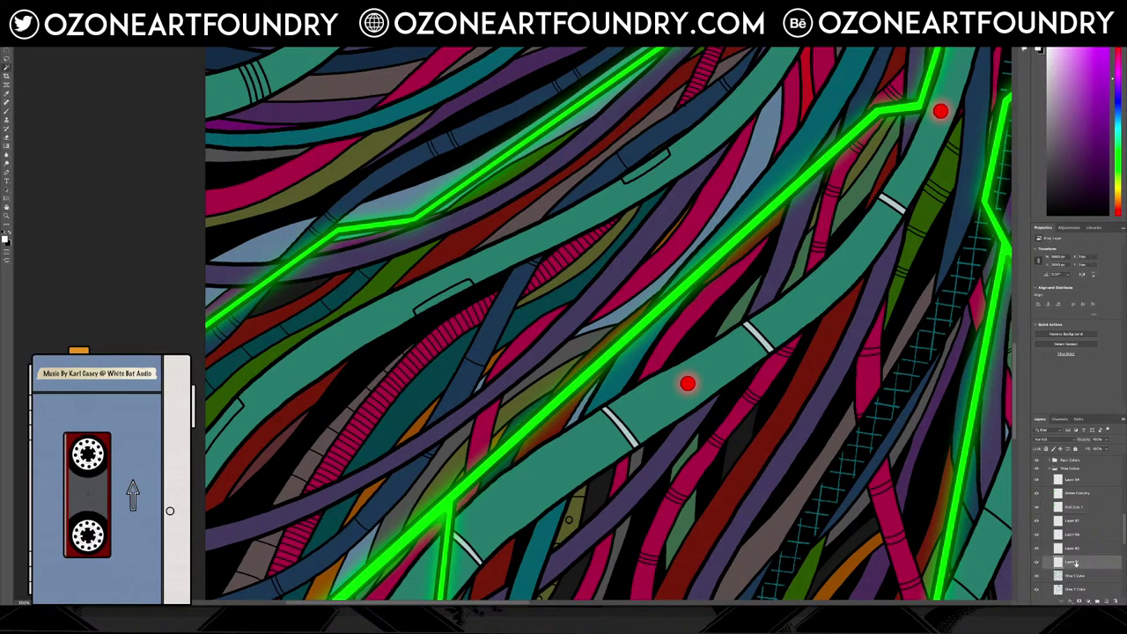
text(rin)
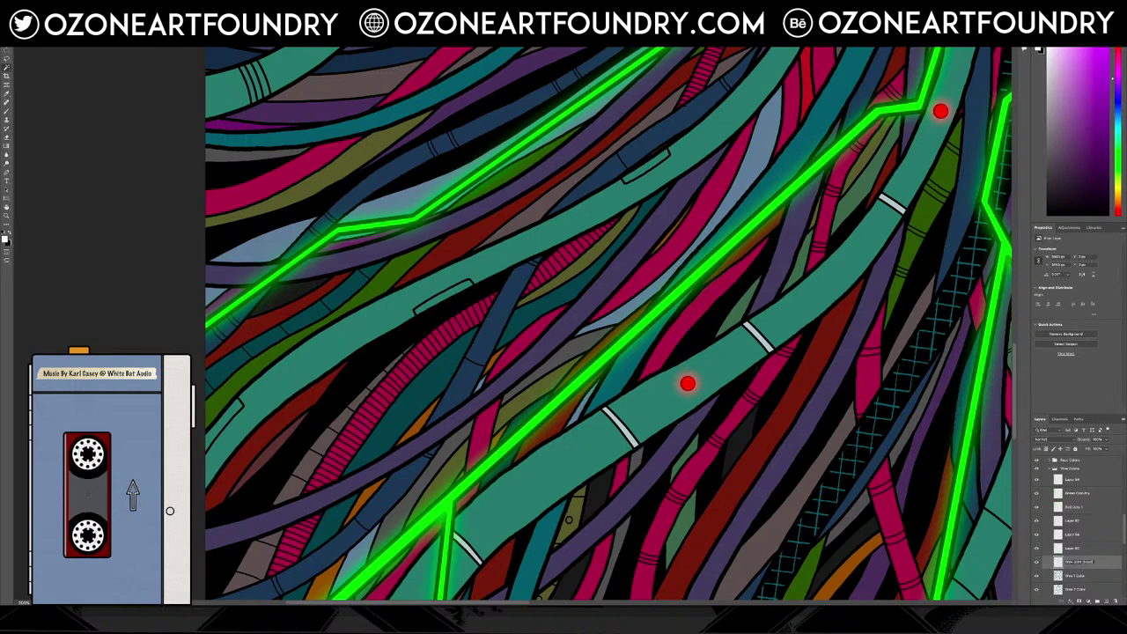
key(Return)
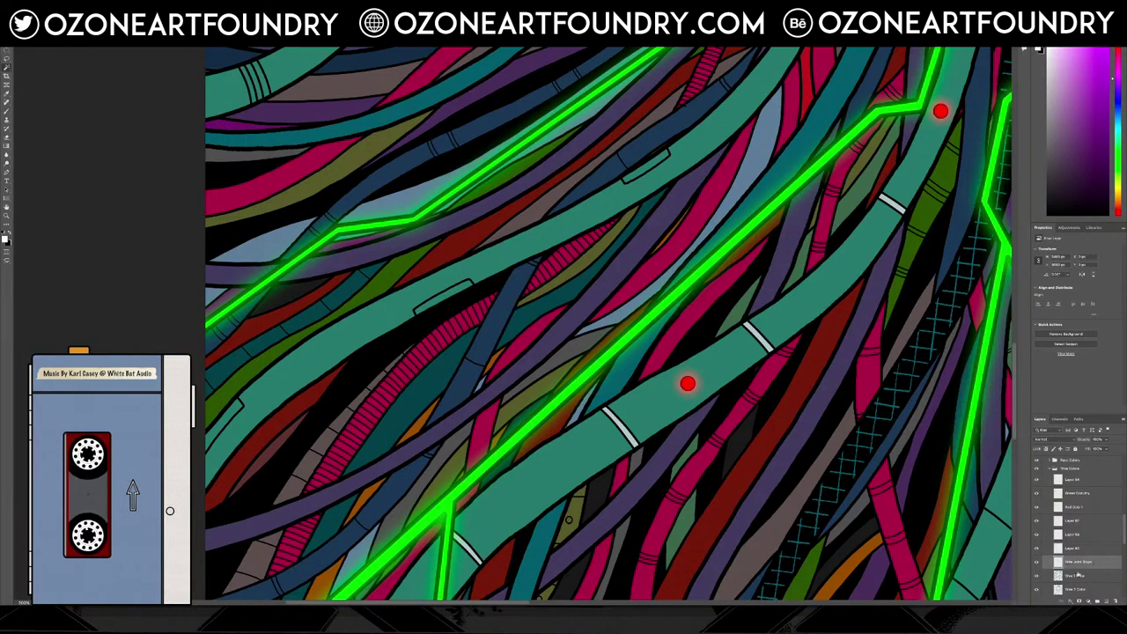
Toggle the visibility of the color layer directly below Vine Joint Grays to identify it, and rename it Vine Teal
click(1036, 577)
click(1036, 577)
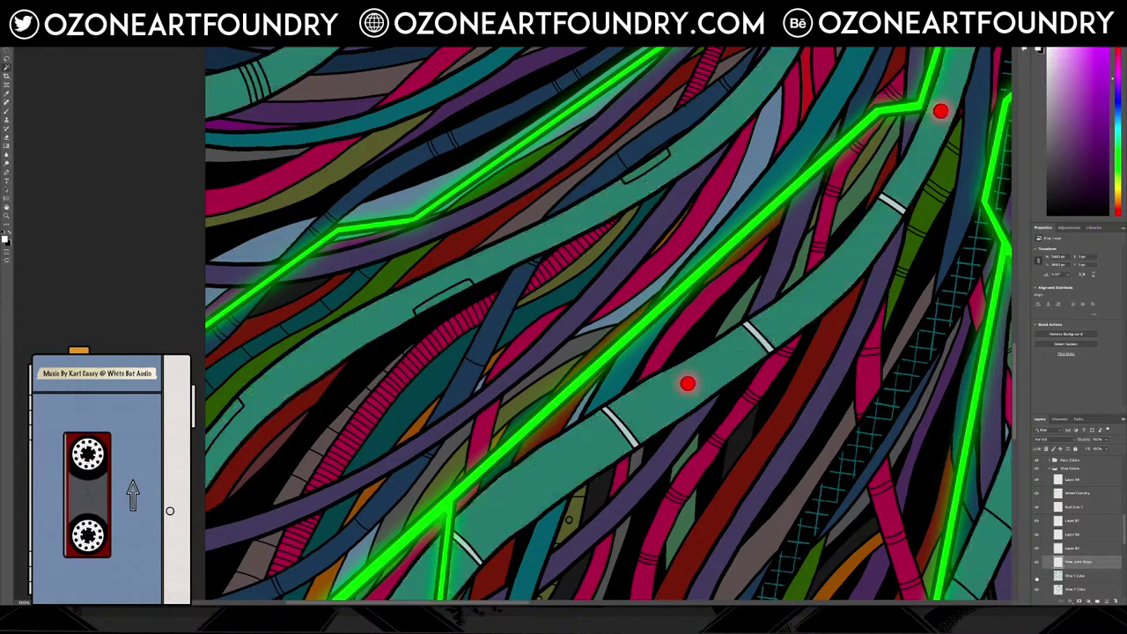
click(1036, 577)
click(1036, 578)
double_click(1079, 575)
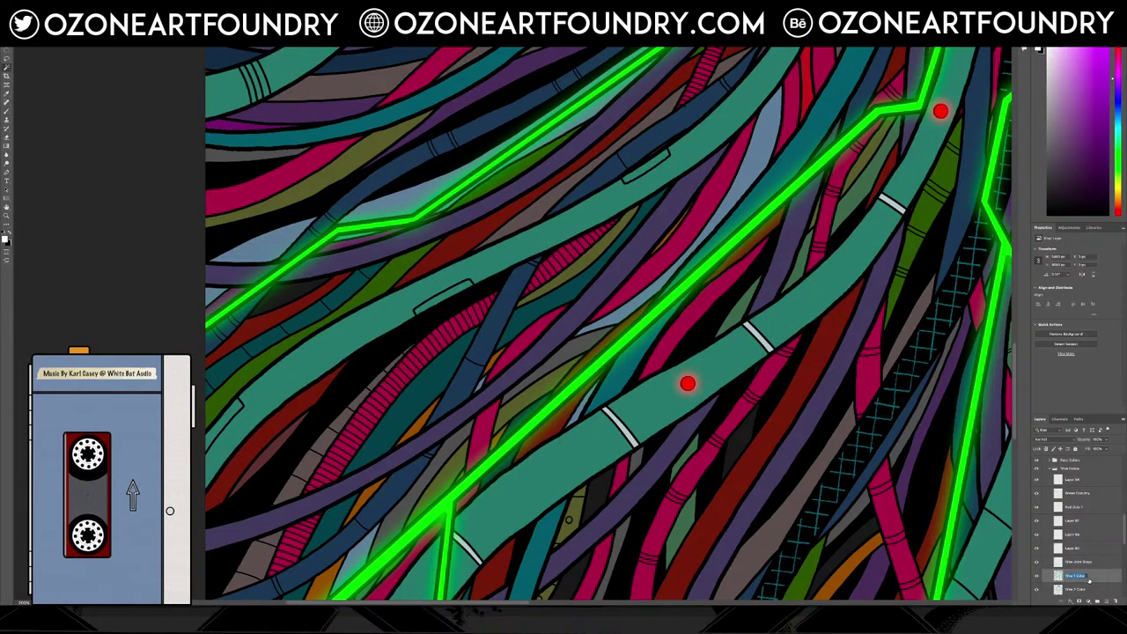
click(1086, 576)
key(BackSpace)
key(BackSpace)
key(BackSpace)
key(BackSpace)
key(BackSpace)
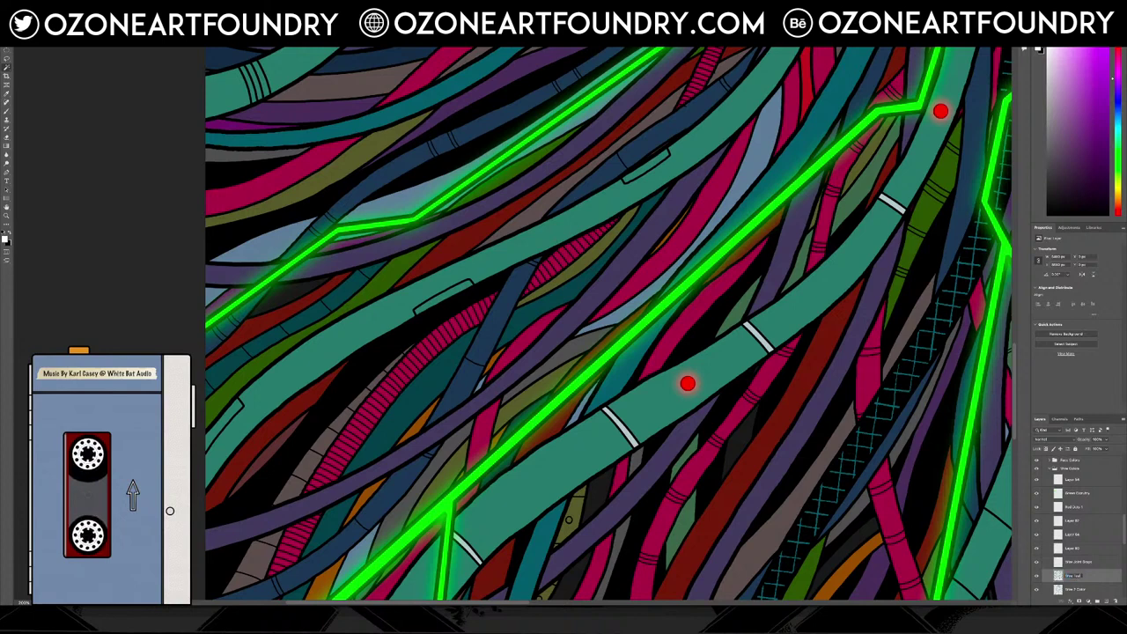
key(Return)
Toggle the color layer directly below Vine Teal to identify its cables, and rename it Vine Dark Teal
scroll(1054, 573, down, 2)
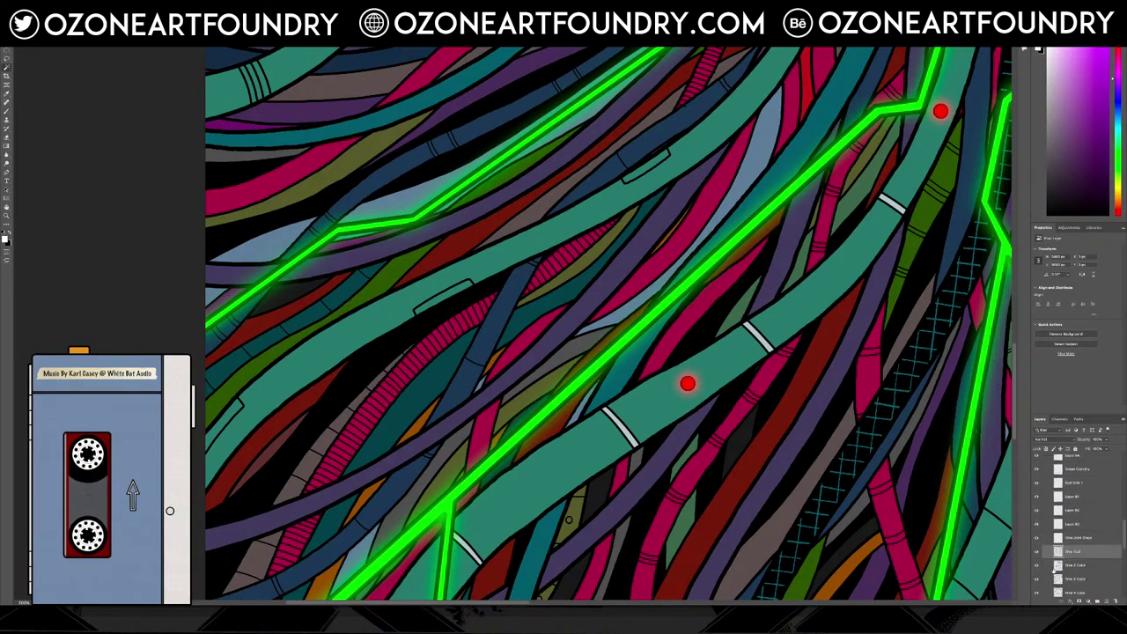
click(1036, 564)
click(1036, 564)
click(1036, 564)
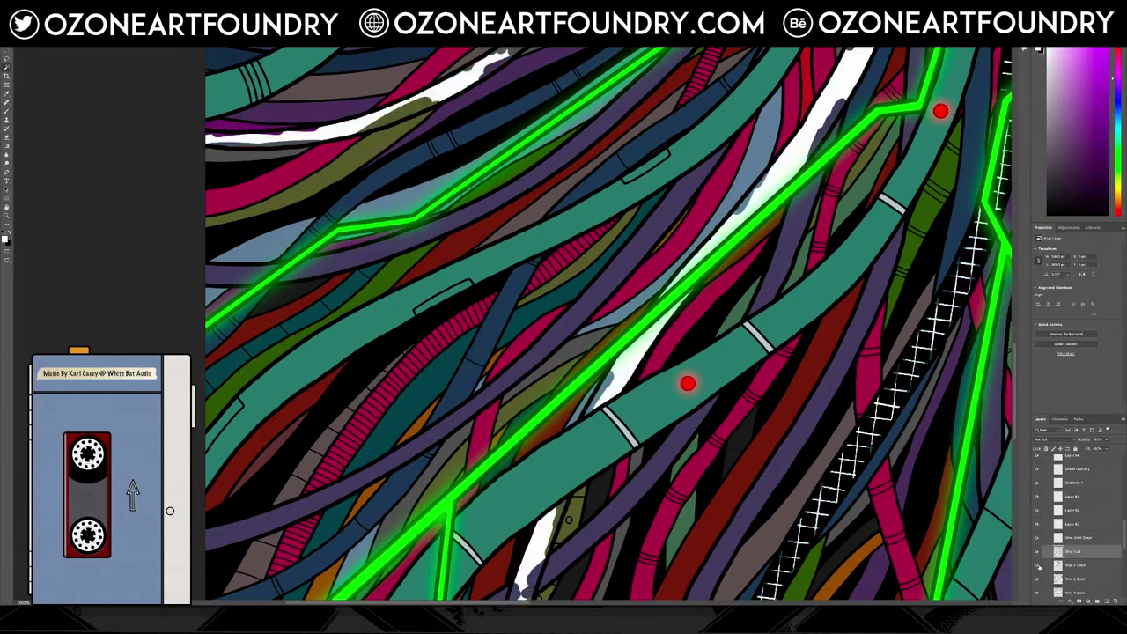
click(1036, 564)
click(1081, 565)
key(Right)
key(BackSpace)
key(BackSpace)
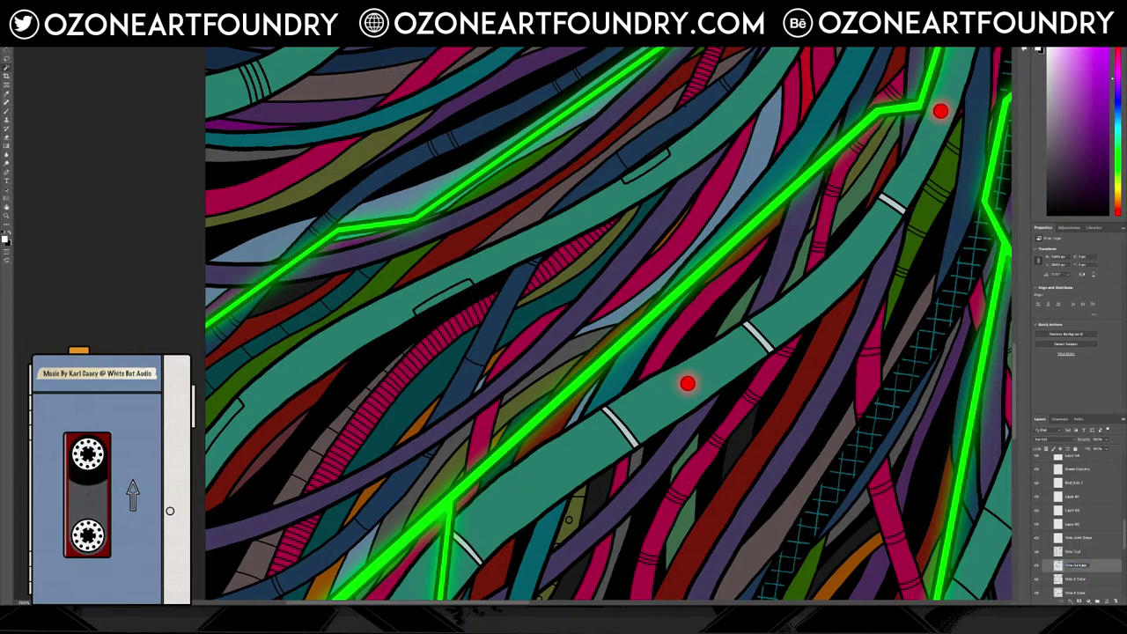
Toggle the color layer directly below Vine Dark Teal to identify its cables, and rename it Vine Purple
click(1036, 580)
click(1037, 579)
click(1037, 579)
click(1037, 579)
double_click(1076, 579)
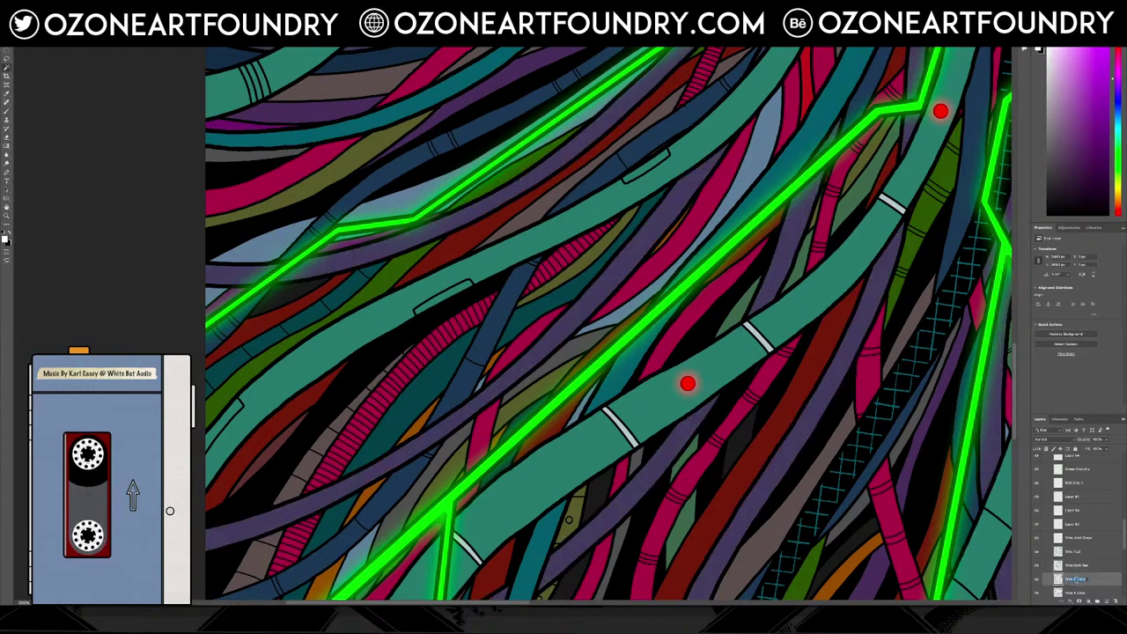
click(1086, 579)
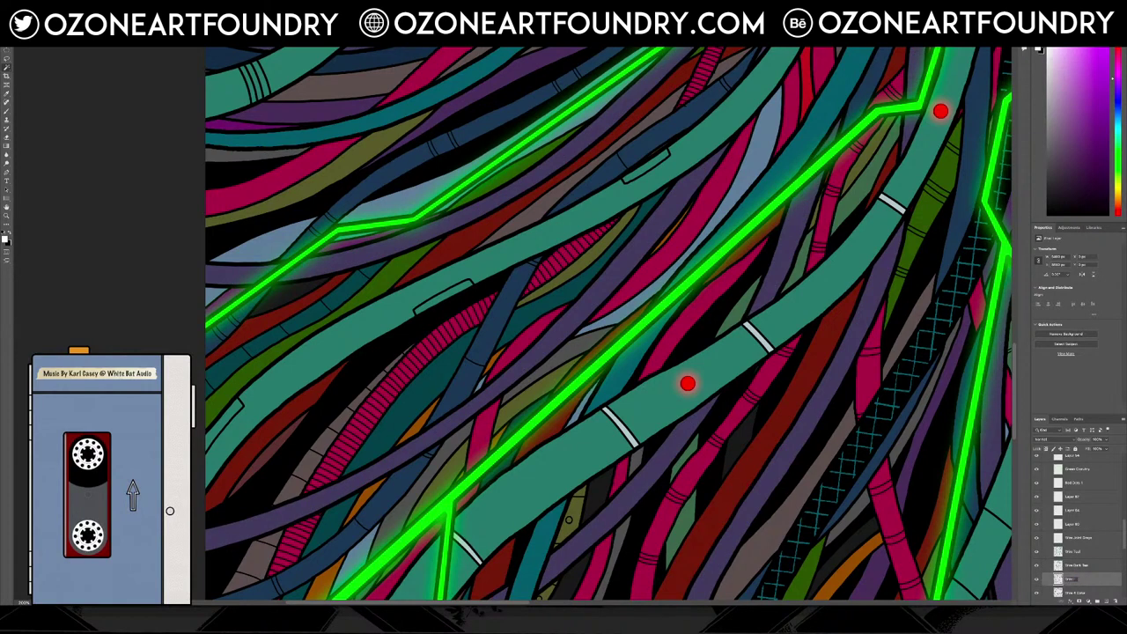
text(Purple)
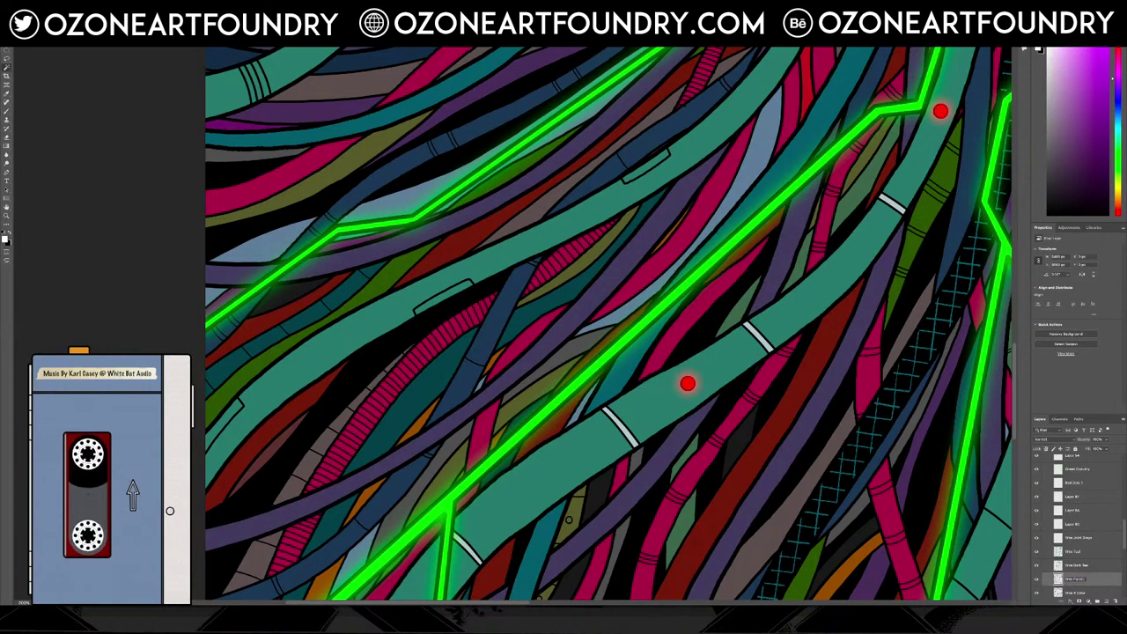
key(Return)
Toggle the color layer directly below Vine Purple to identify its cables, and rename it Vine Blue
scroll(1075, 578, down, 2)
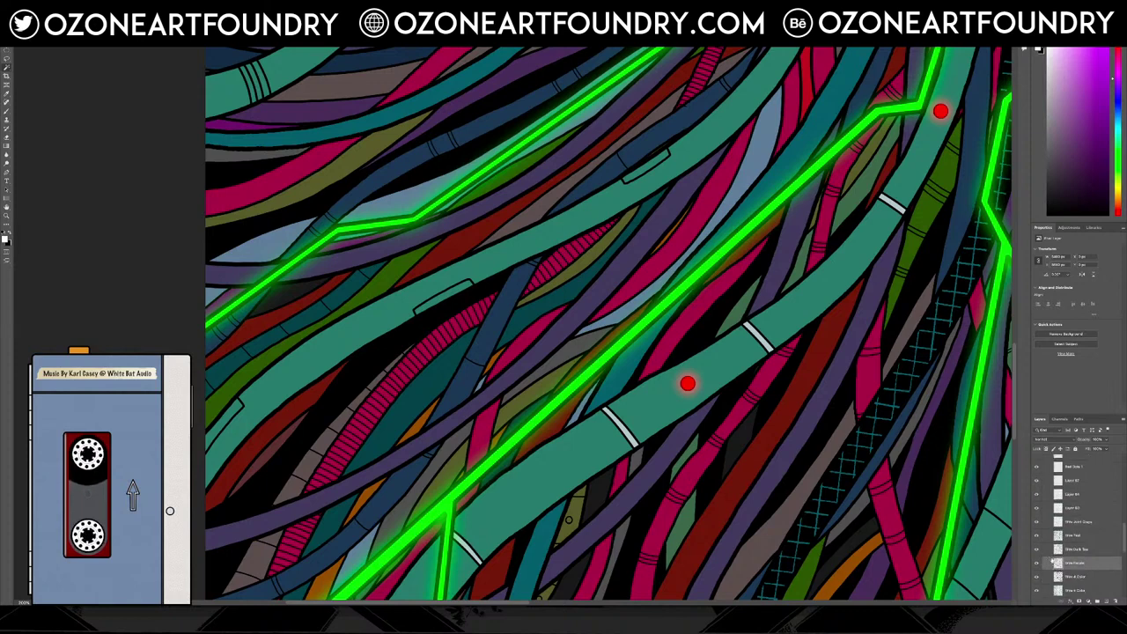
scroll(1052, 560, down, 1)
click(1038, 552)
click(1038, 553)
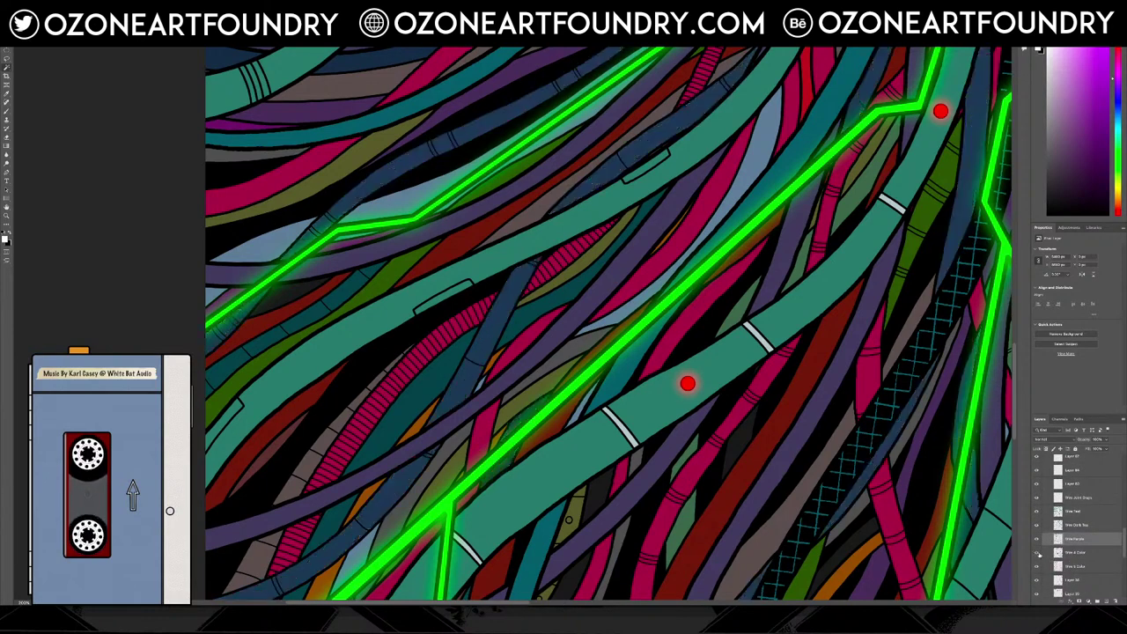
click(1037, 553)
click(1037, 553)
double_click(1080, 553)
click(1084, 553)
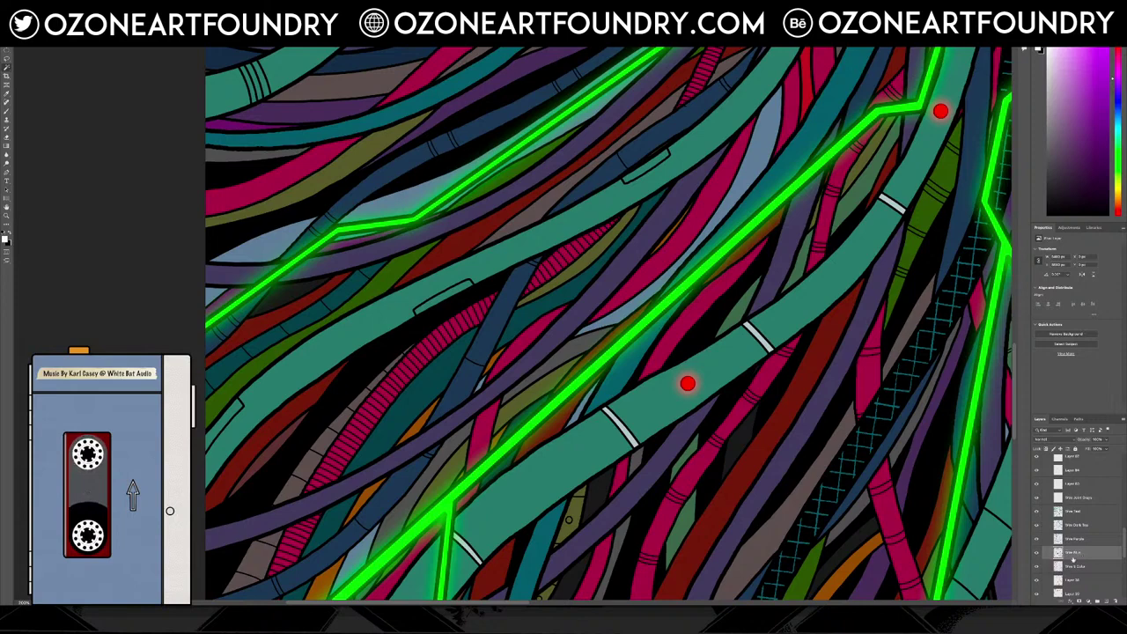
Toggle the visibility of the color layer directly below Vine Blue, and rename that layer Vine Pink
click(1037, 567)
click(1037, 567)
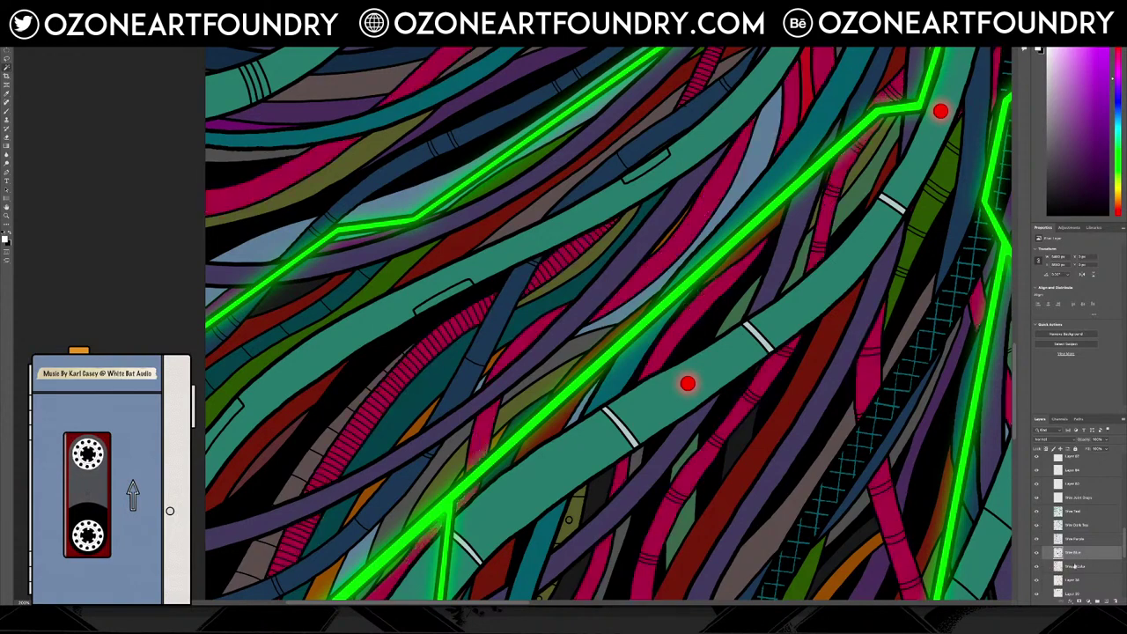
double_click(1074, 566)
key(Right)
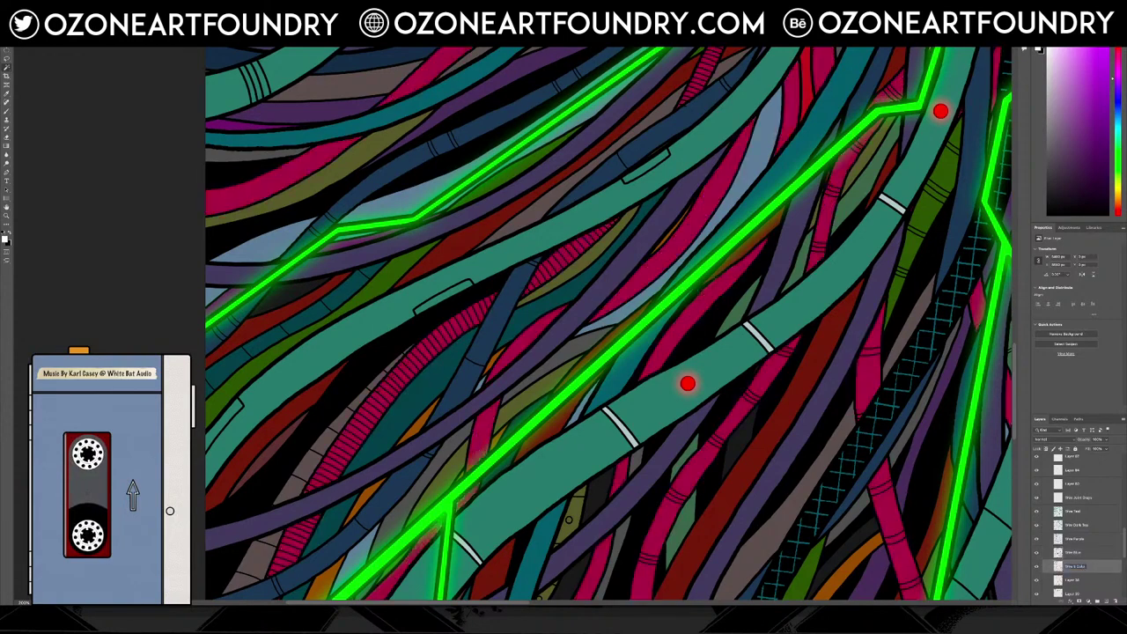
key(BackSpace)
key(BackSpace)
key(BackSpace)
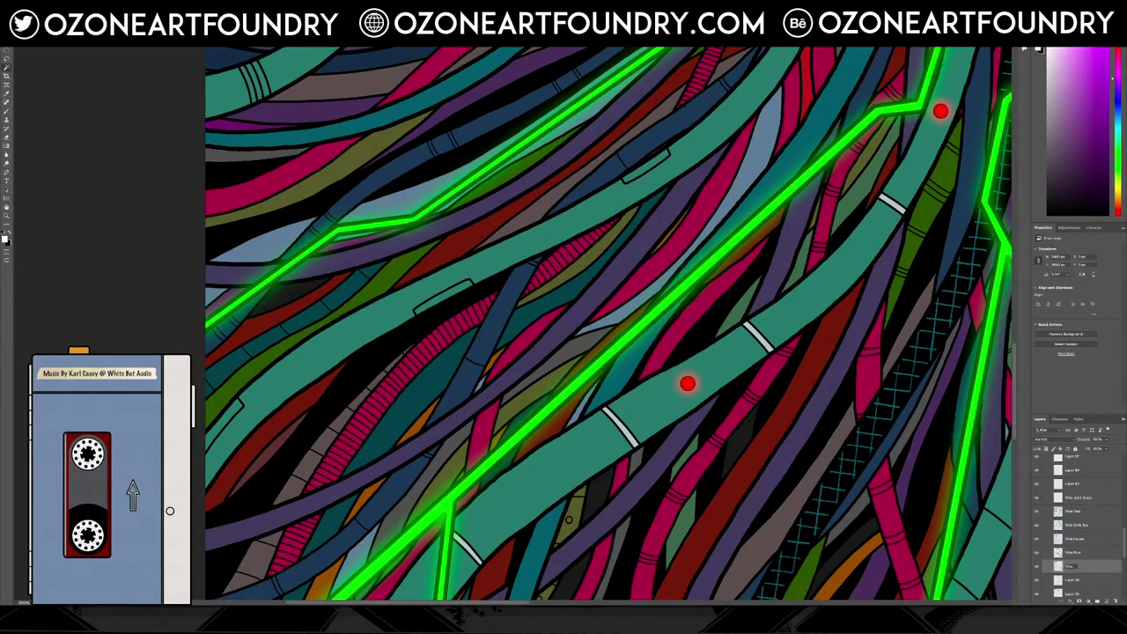
key(Return)
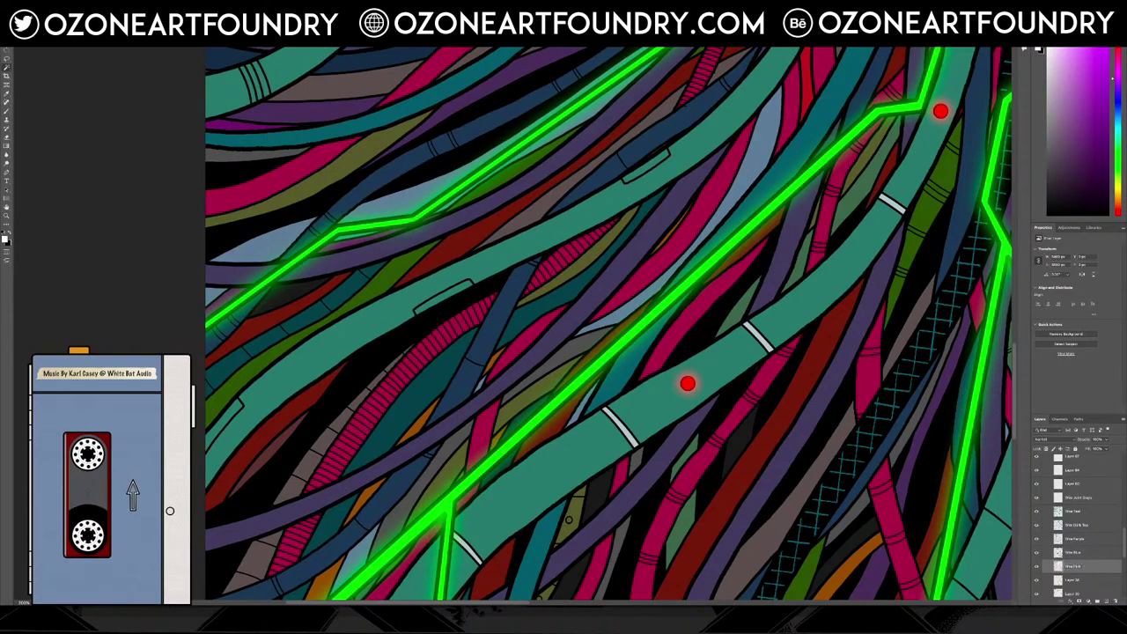
Identify the cables on the layer directly below Vine Pink by toggling it, and rename it with Vine plus its color
click(1036, 583)
click(1036, 583)
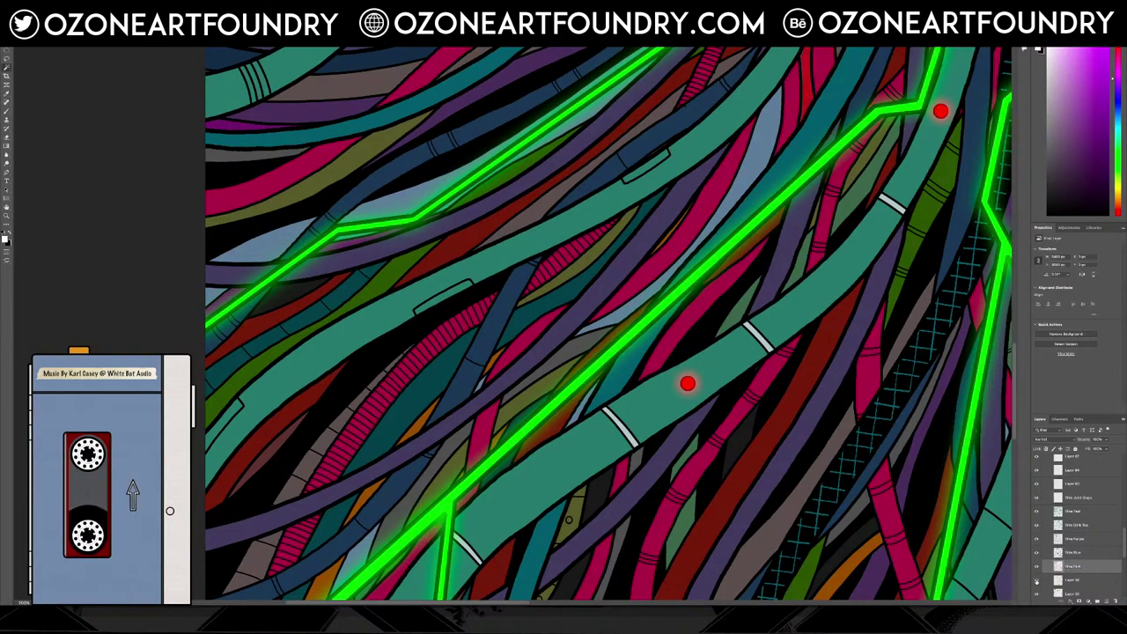
click(1036, 583)
click(1036, 583)
double_click(1080, 581)
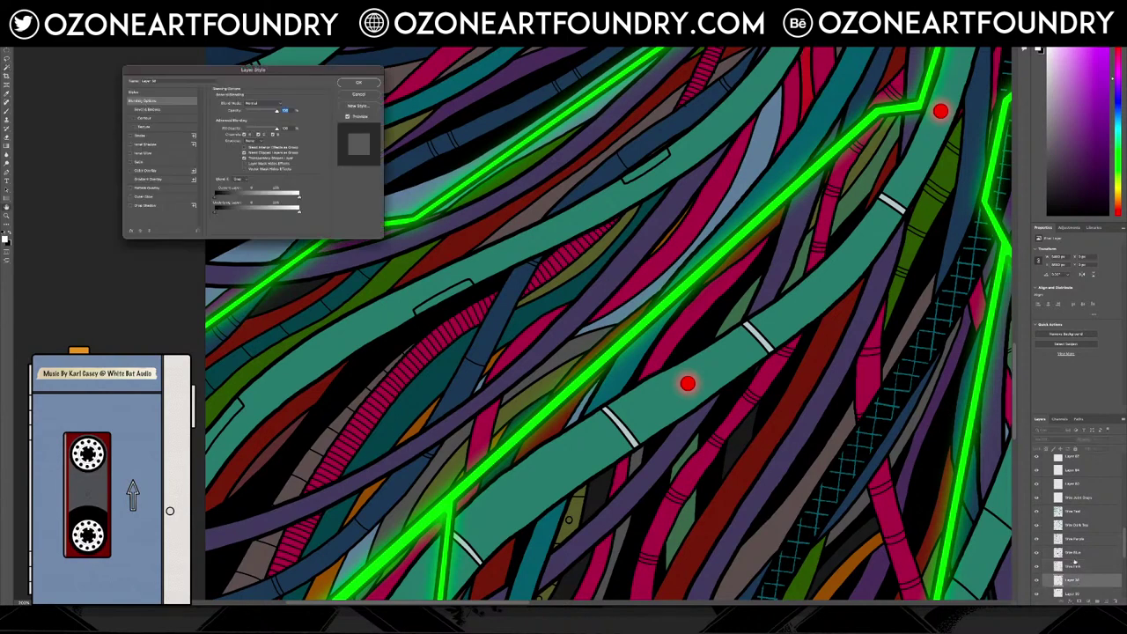
click(359, 94)
scroll(775, 301, up, 4)
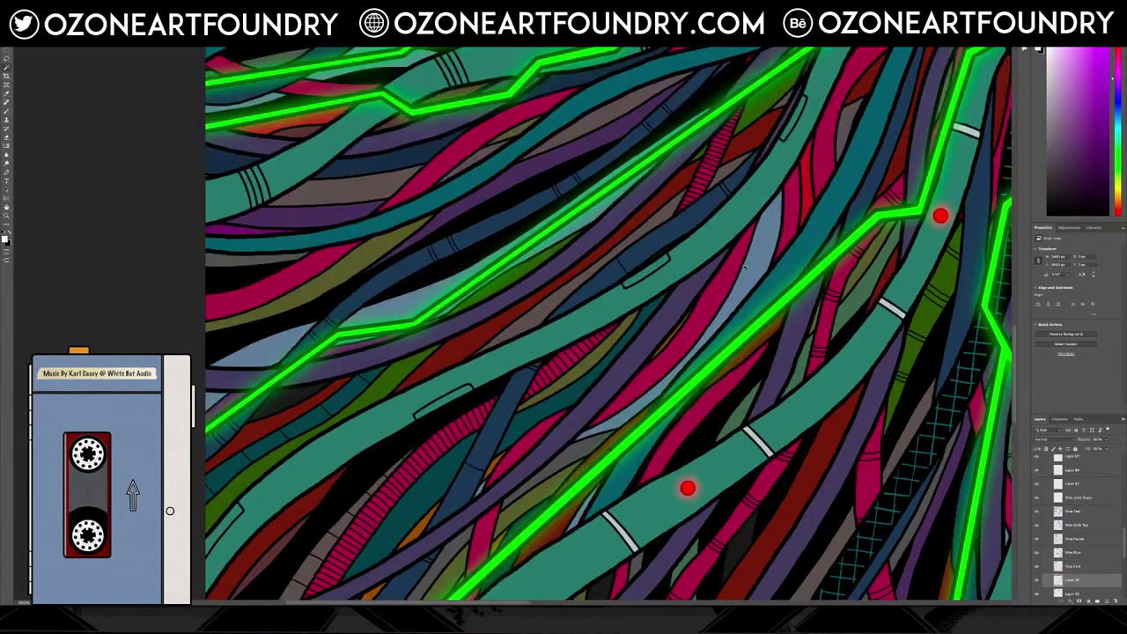
scroll(607, 324, up, 8)
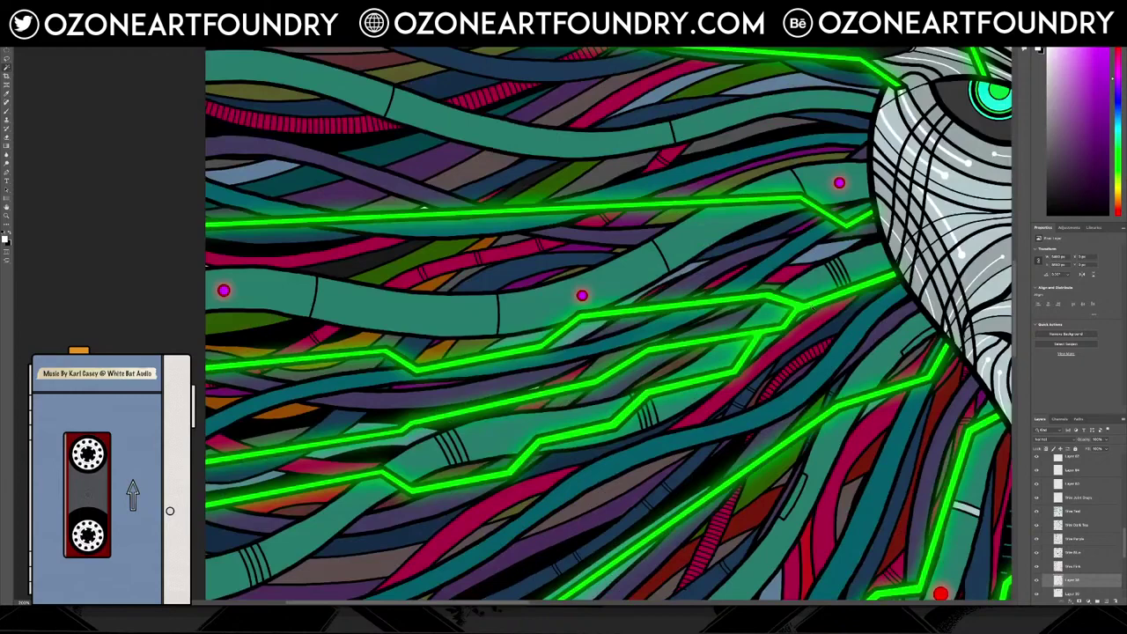
scroll(607, 324, up, 9)
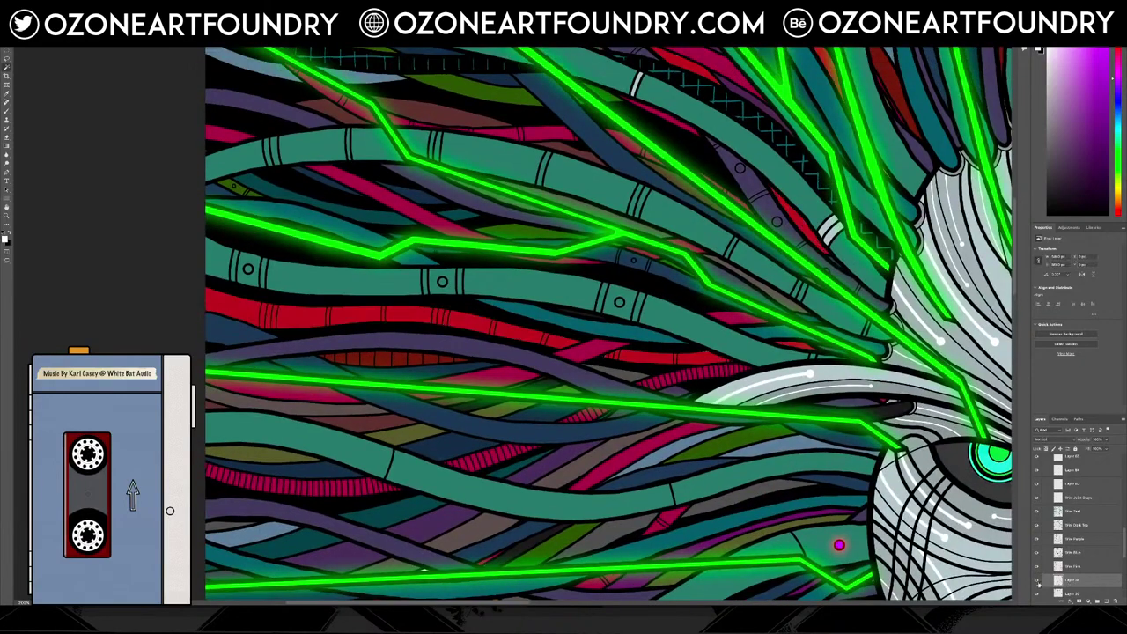
double_click(1080, 581)
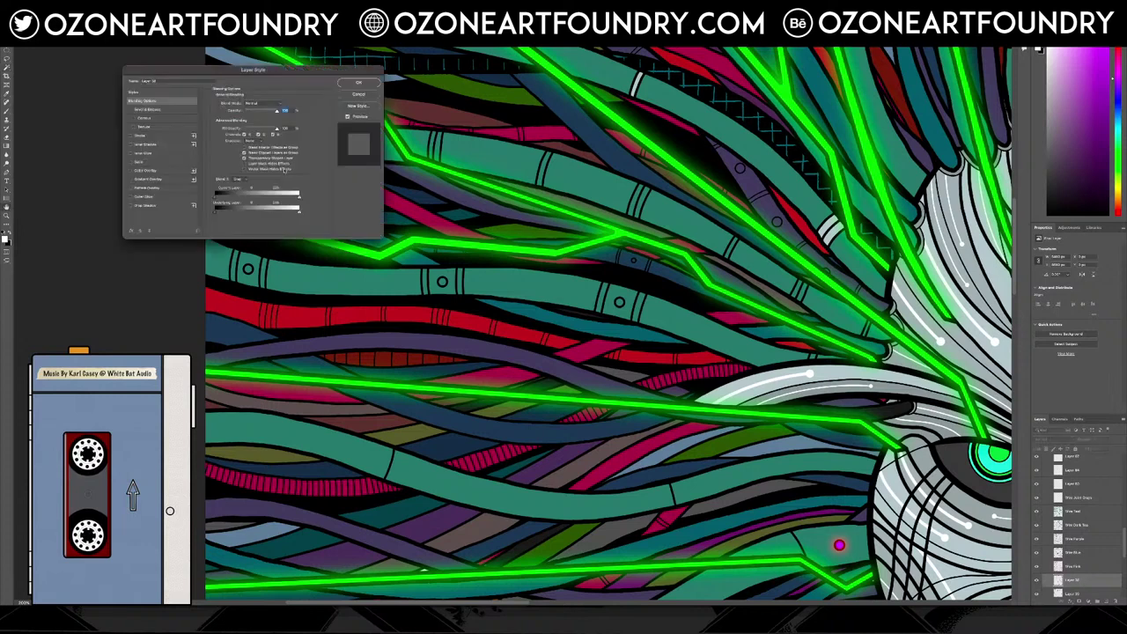
click(348, 95)
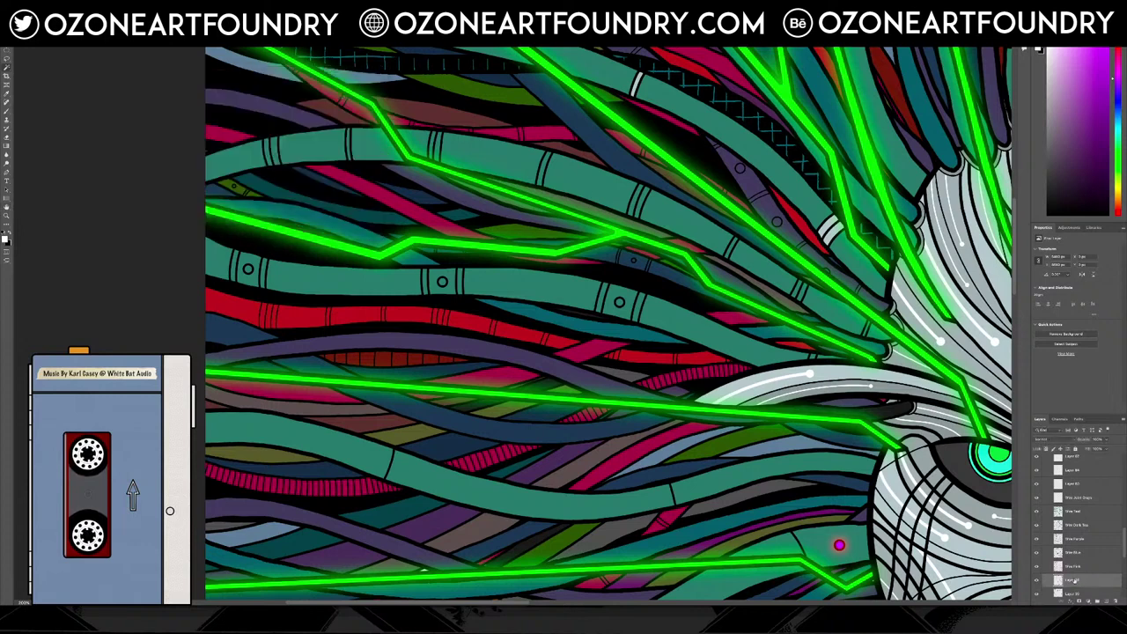
double_click(1077, 580)
text(Wi)
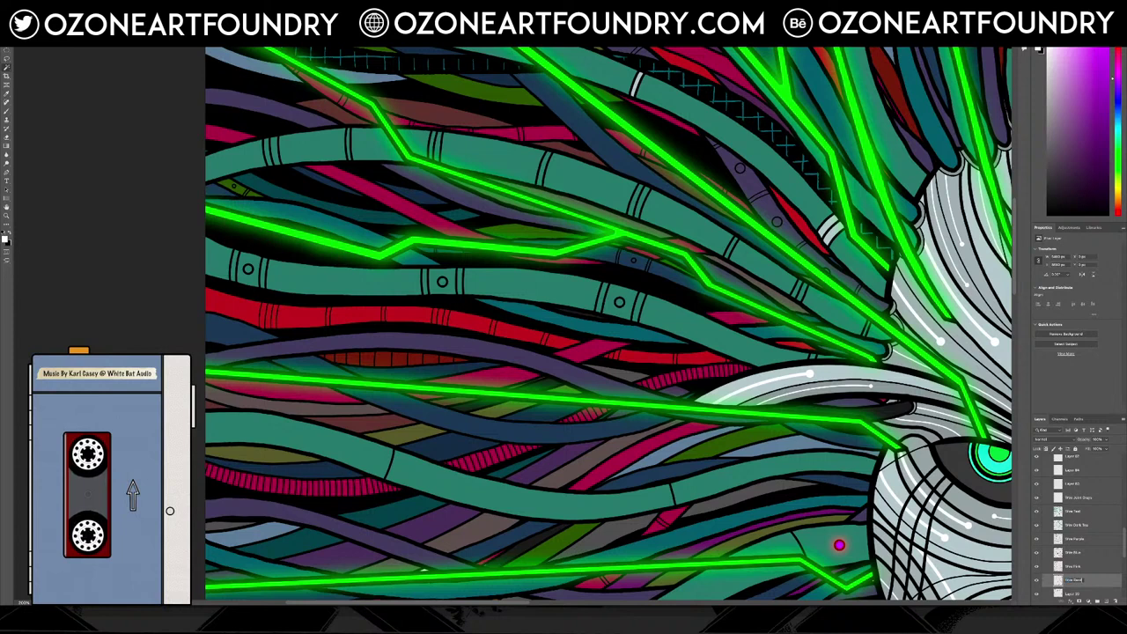
key(Return)
Toggle the second layer below Vine Pink to identify its cables, and rename it Vine Dark Blue
scroll(1083, 528, down, 3)
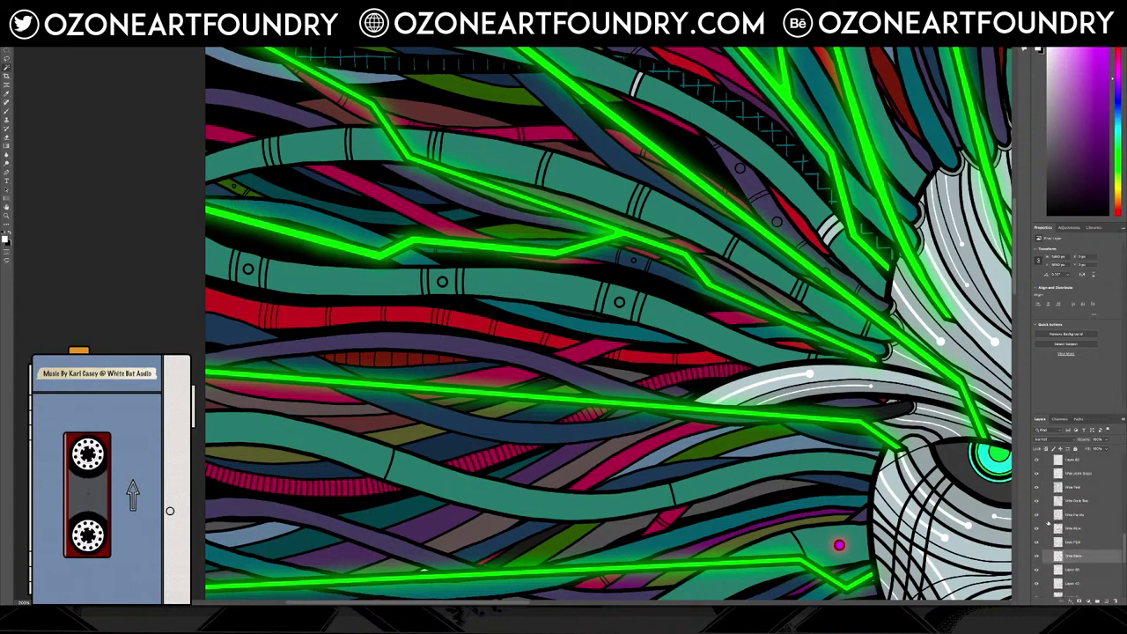
scroll(1068, 539, down, 2)
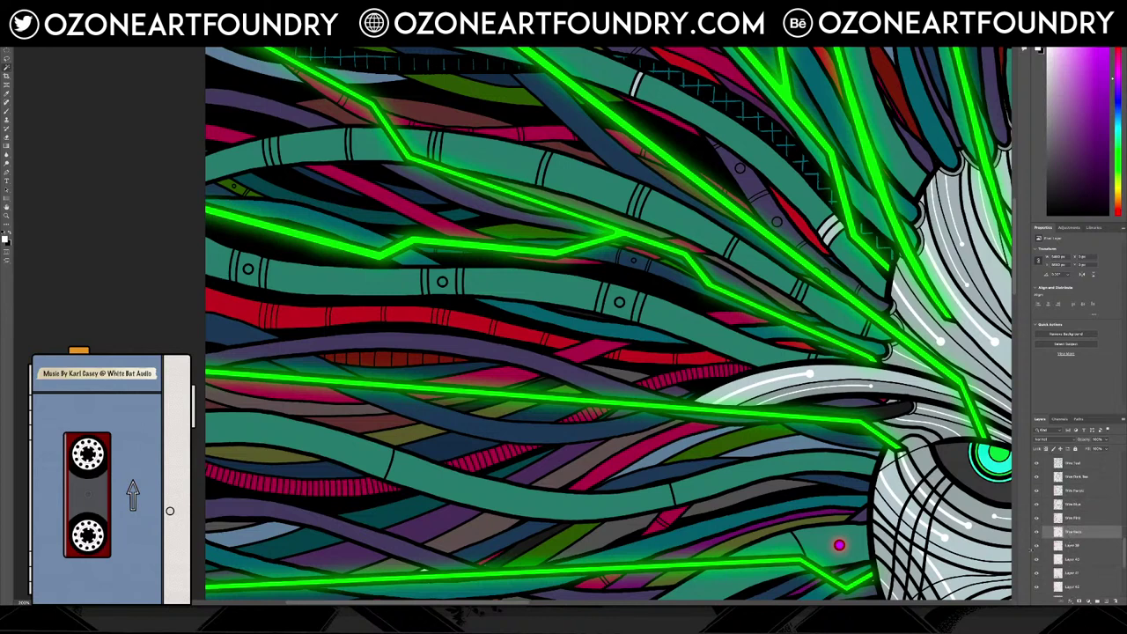
click(1036, 546)
click(1036, 547)
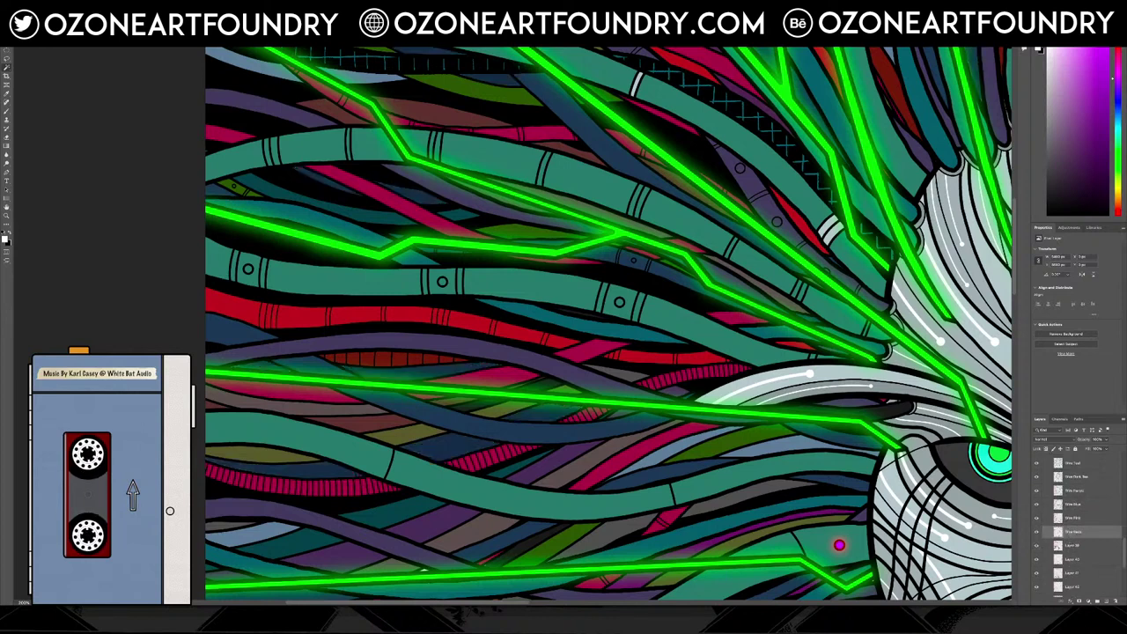
double_click(1072, 545)
text(Wire)
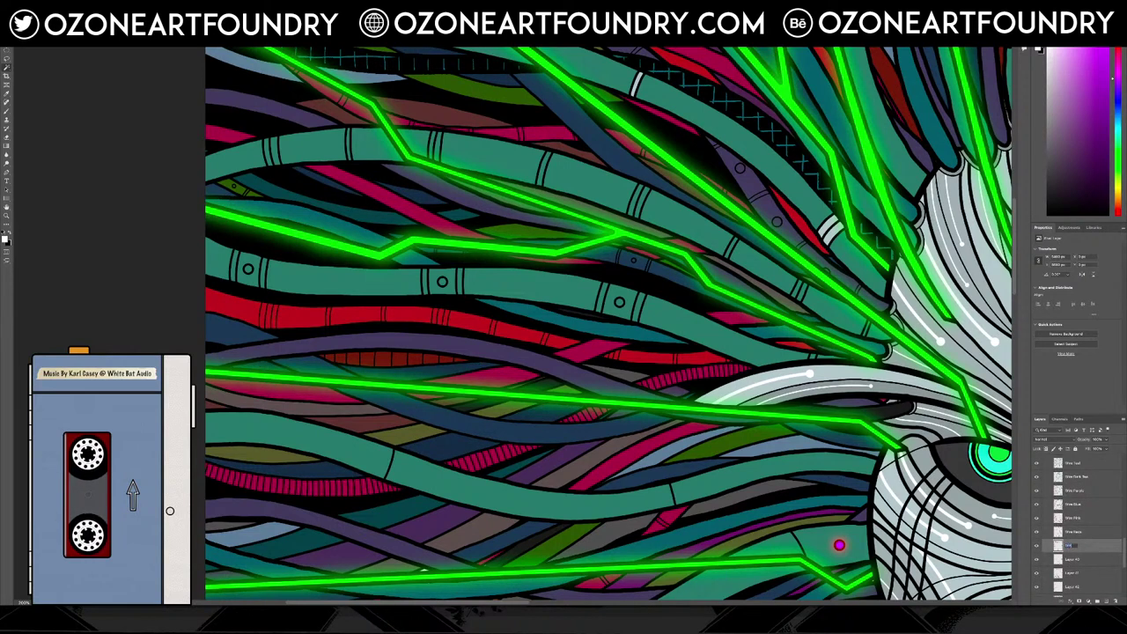
text( Dark Blue)
key(Return)
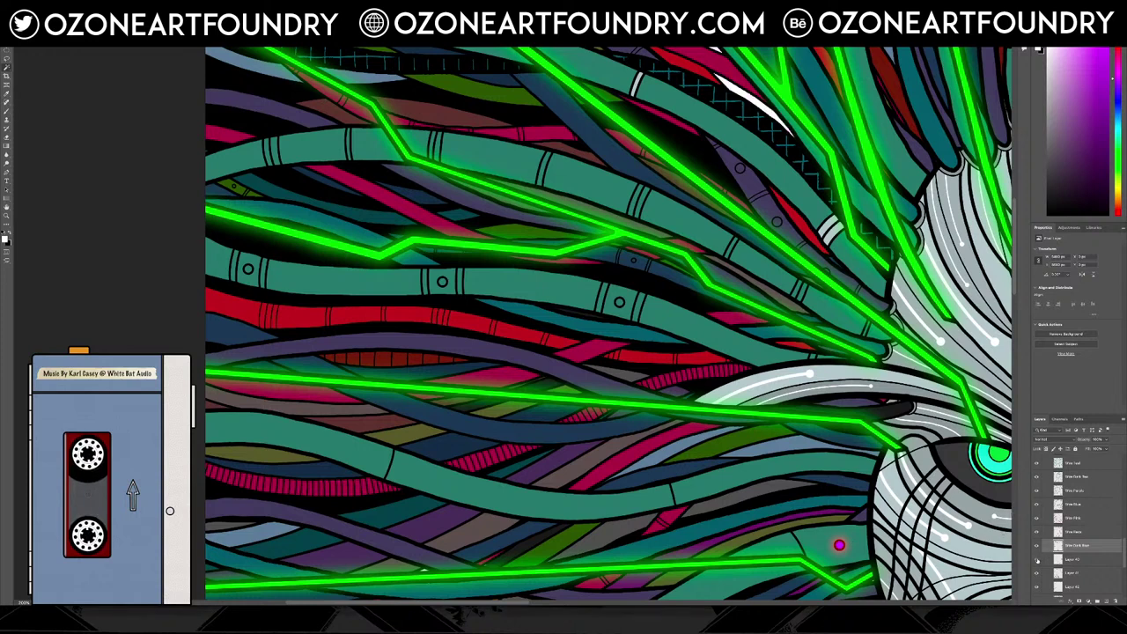
Rename the layer directly below Vine Dark Blue as Vine Deep Purple and the next layer down as Vine Maroon
double_click(1079, 561)
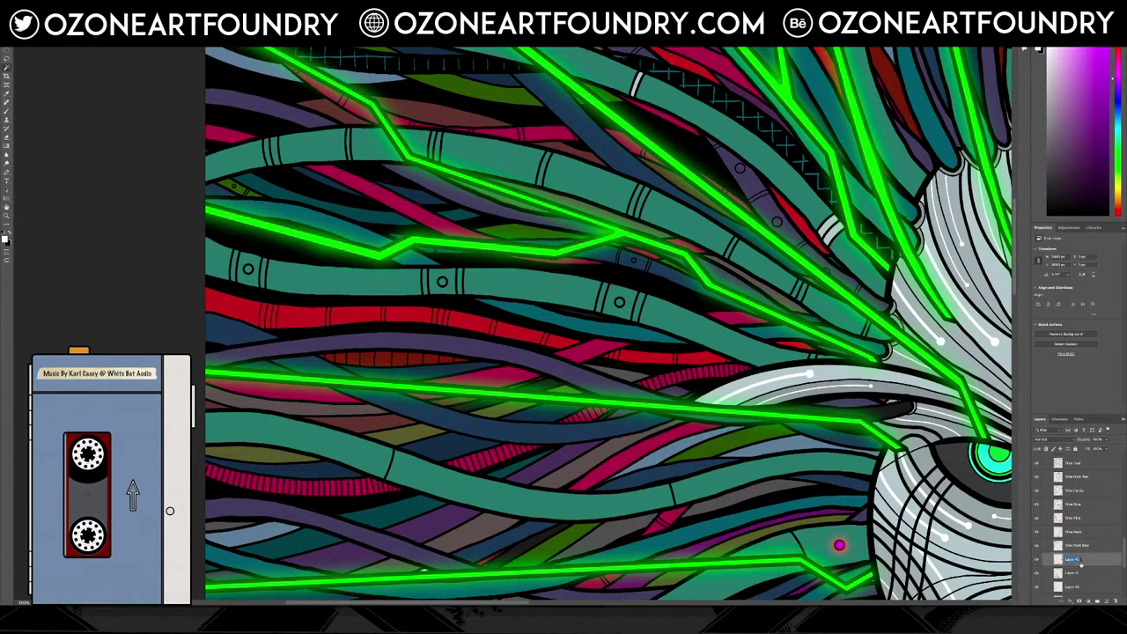
text(Wir)
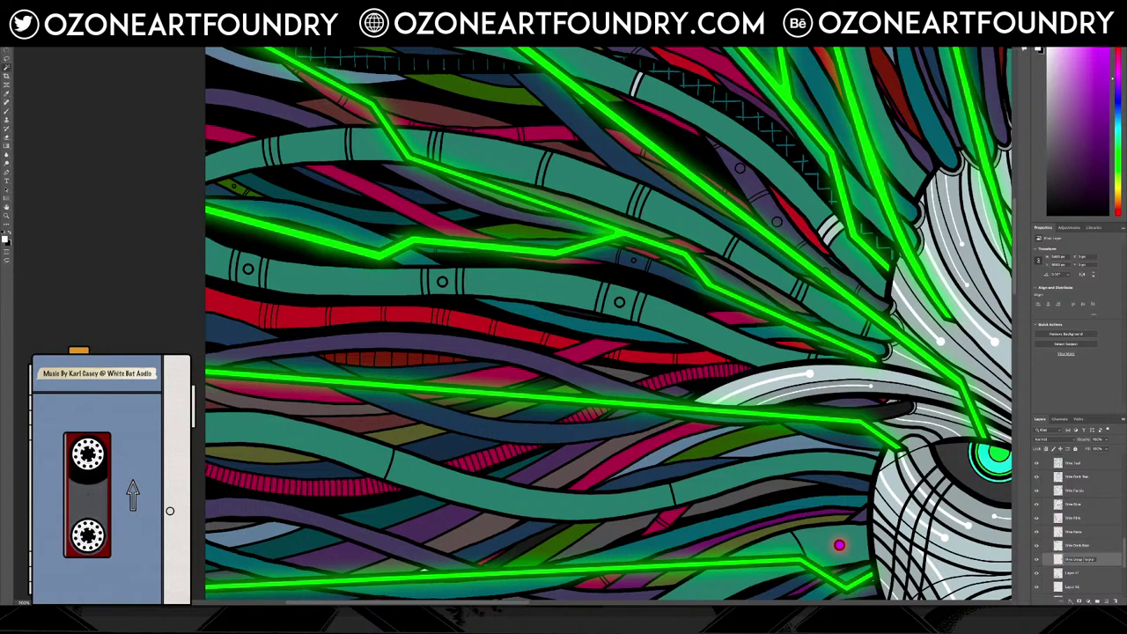
click(1037, 573)
click(1036, 573)
click(1066, 573)
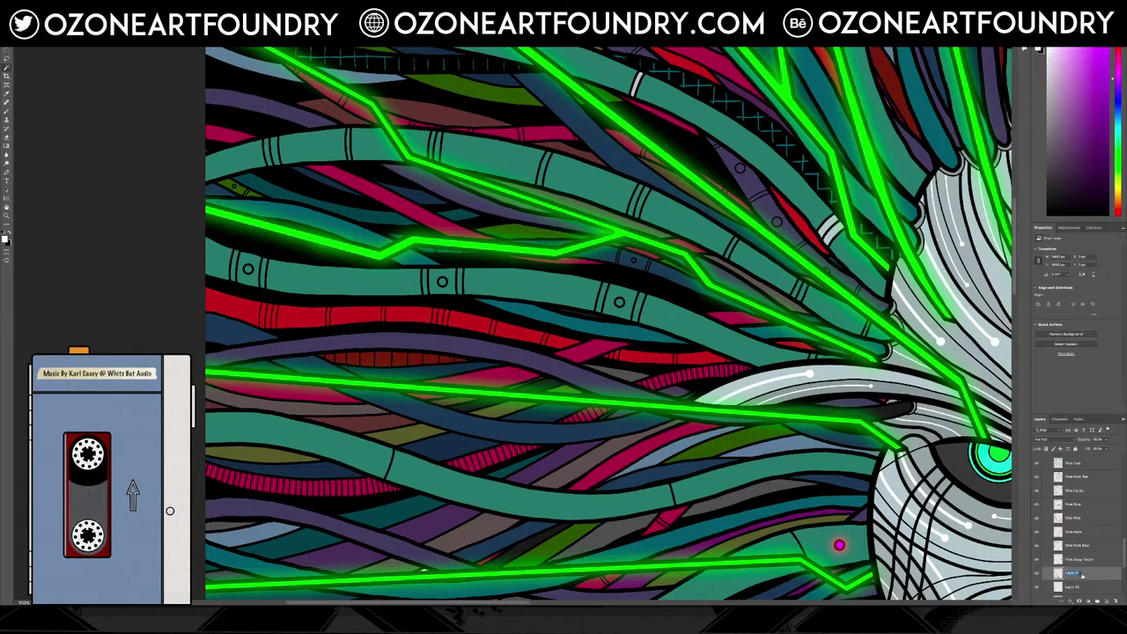
text(Wire Red)
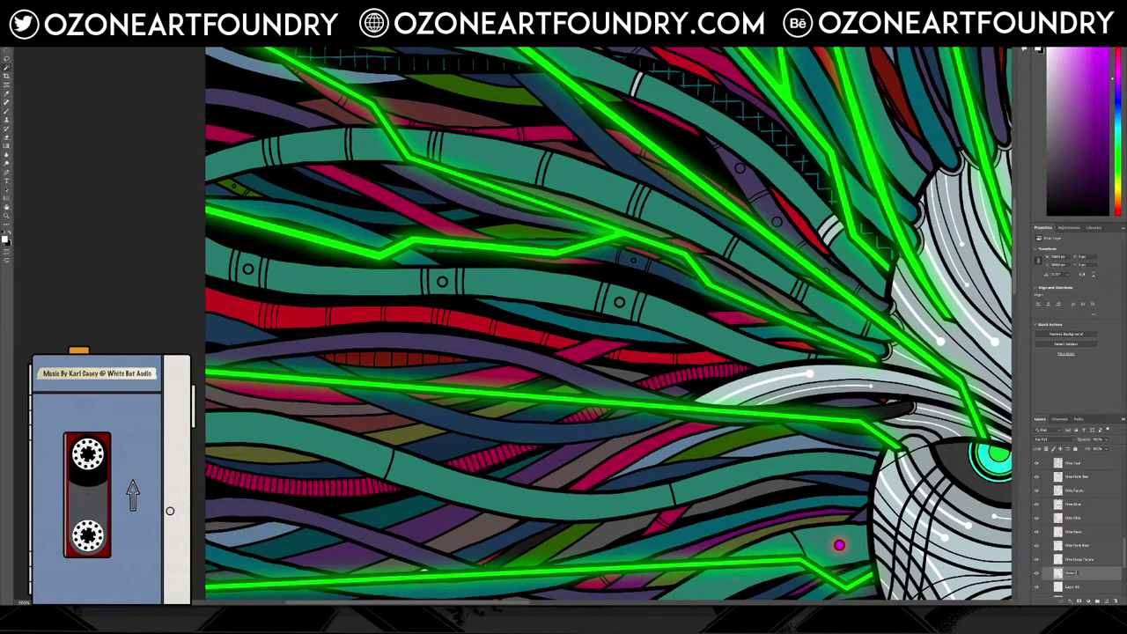
text(oon)
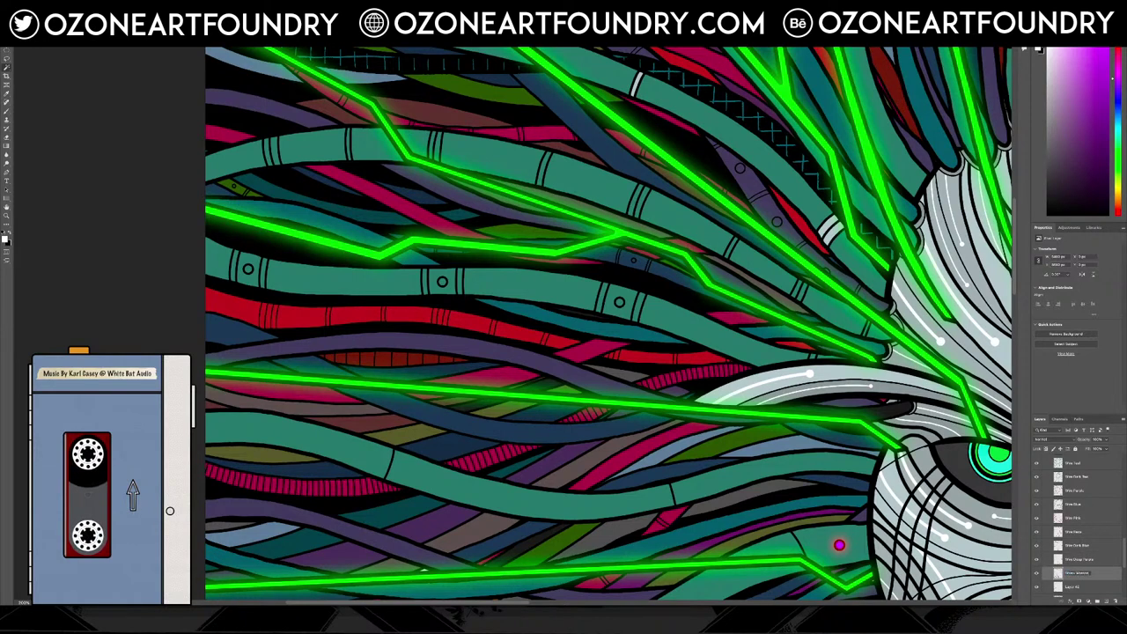
key(Return)
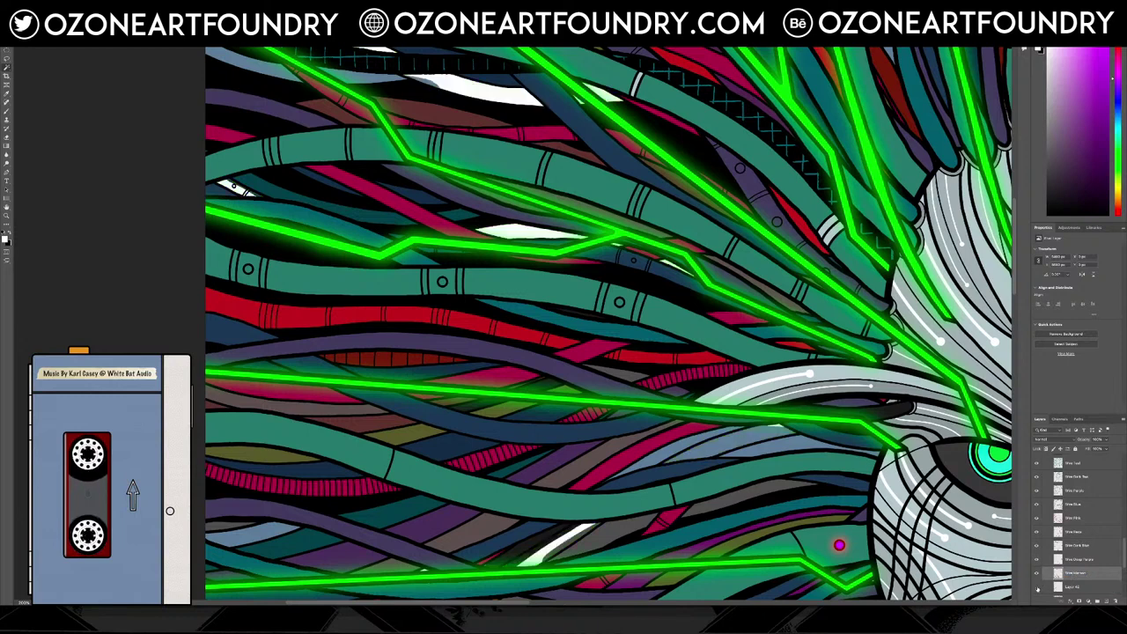
Rename the layer directly below Vine Maroon as Vine Green and the next layer down as Vine Deep Teal
double_click(1073, 586)
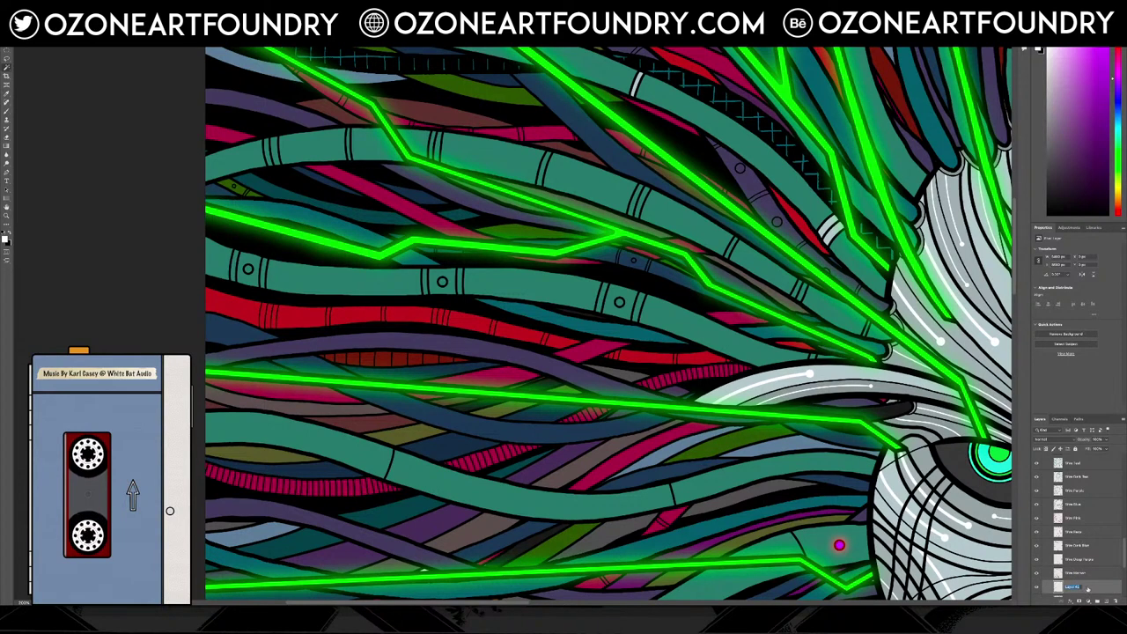
text(Wire)
key(Return)
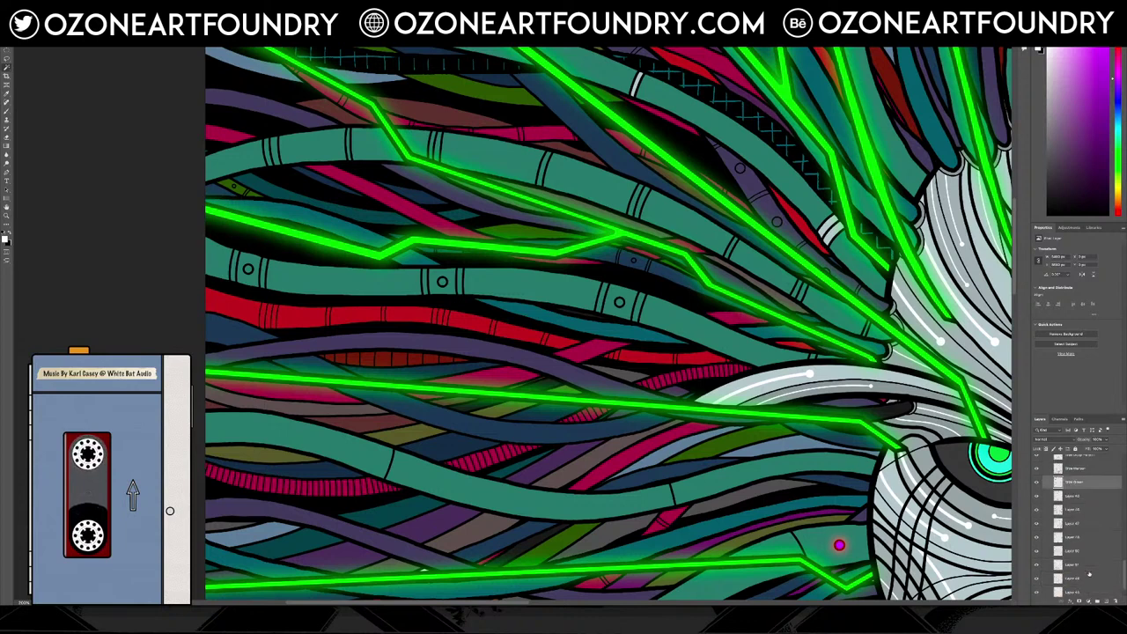
scroll(1042, 496, down, 3)
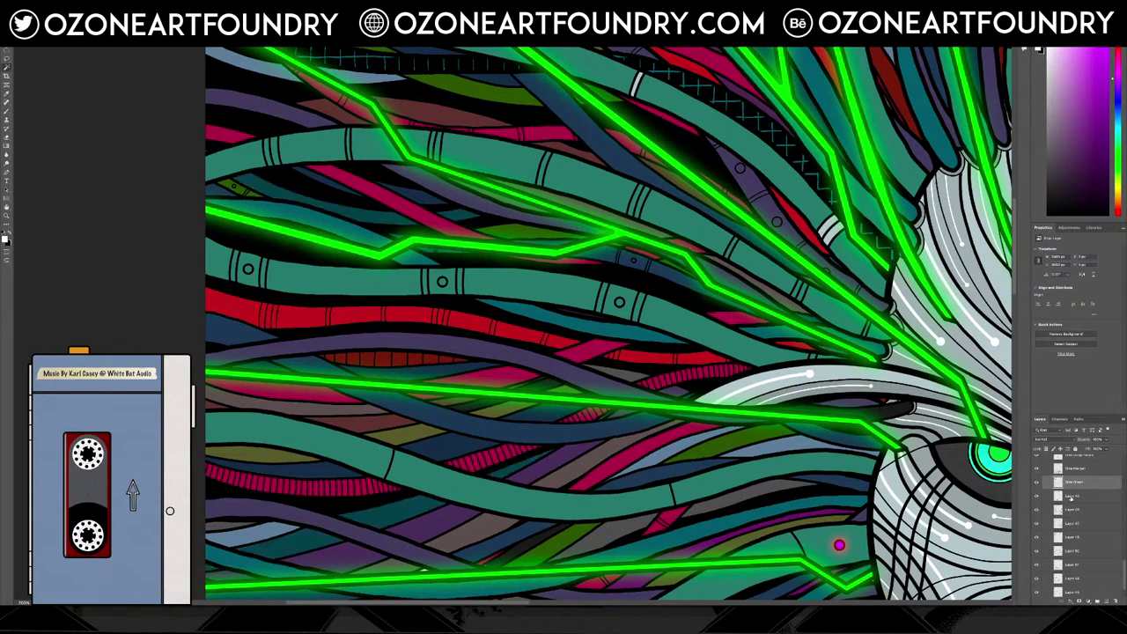
double_click(1071, 497)
text(Wir)
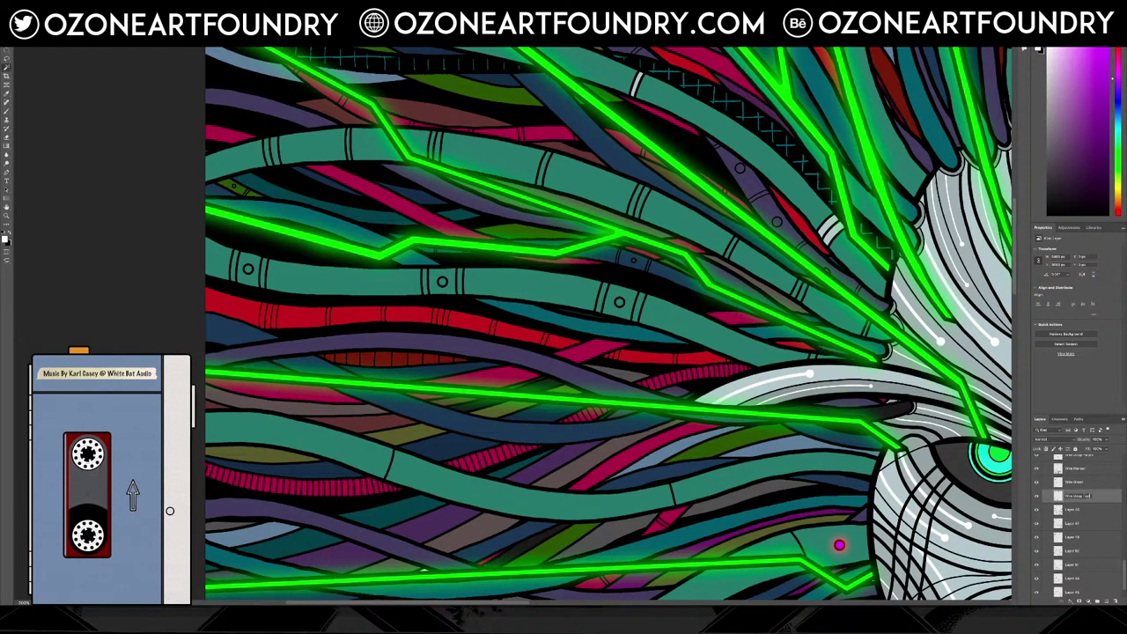
scroll(1117, 502, down, 5)
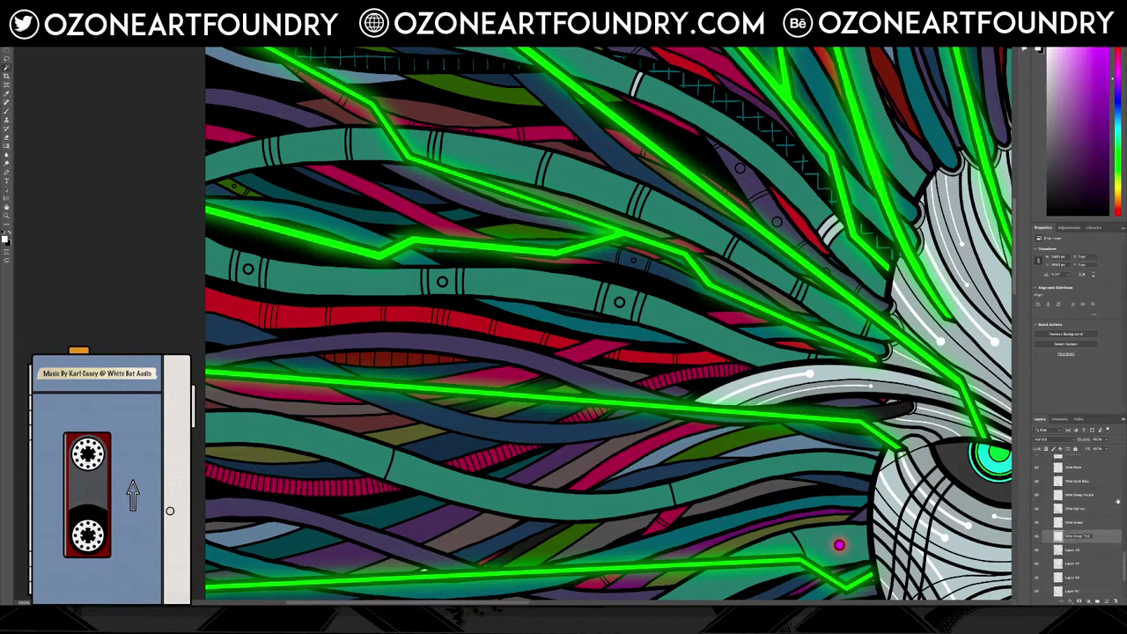
scroll(1115, 501, down, 5)
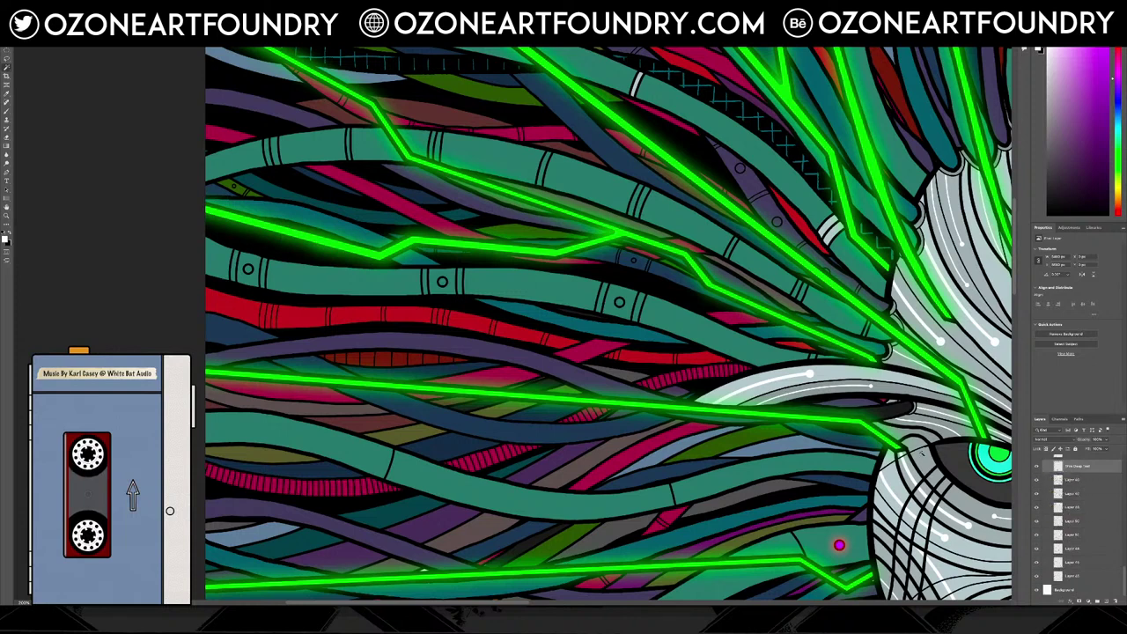
Toggle the visibility of the lowest unnamed layers below Vine Deep Teal one by one to examine which cables each contains
scroll(922, 454, up, 2)
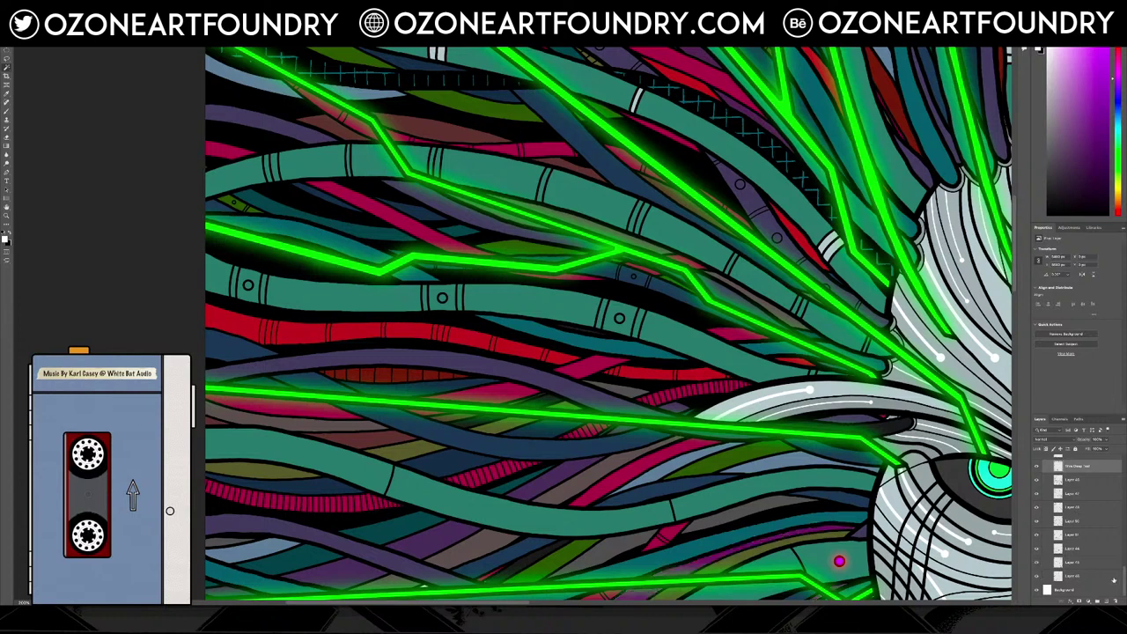
scroll(1113, 579, up, 5)
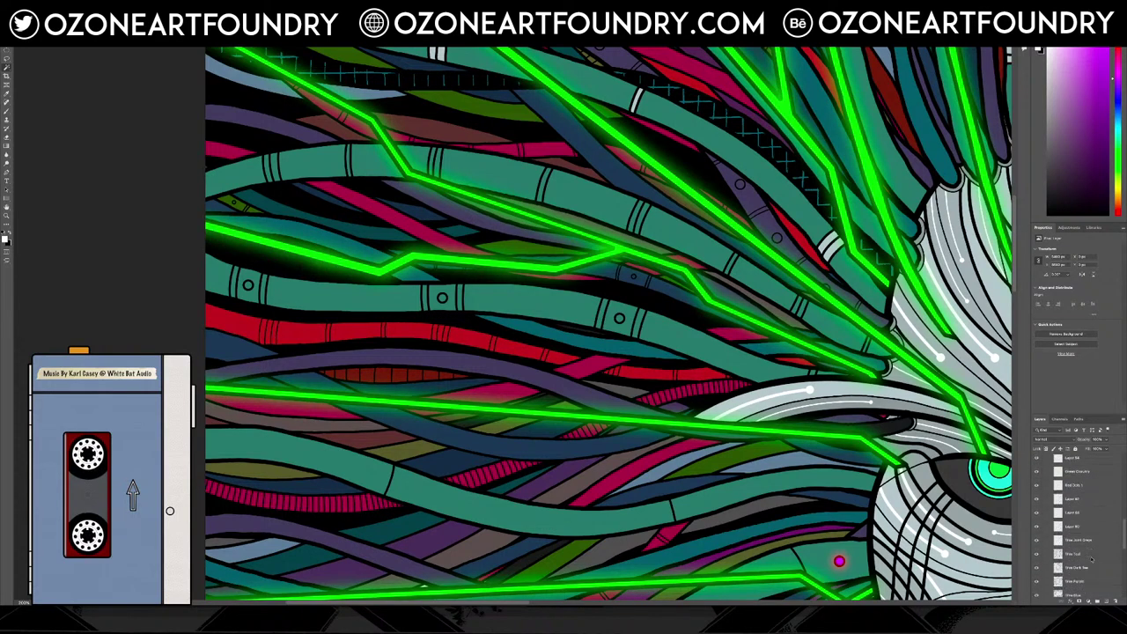
scroll(1092, 559, up, 3)
key(ctrl+minus)
key(ctrl+minus)
key(ctrl+minus)
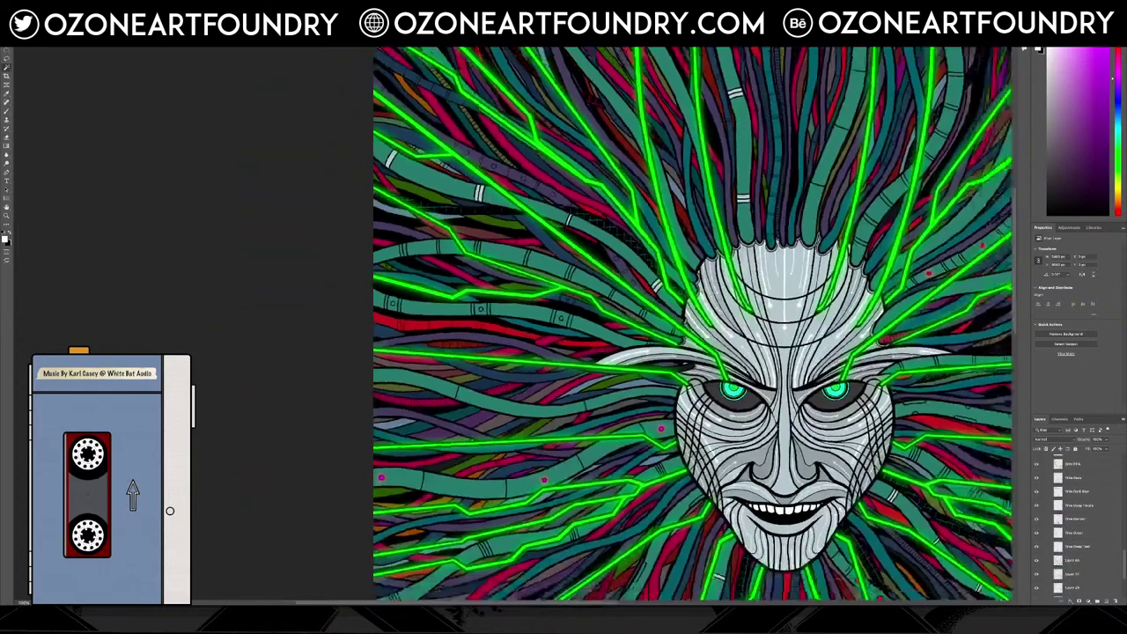
scroll(698, 289, down, 2)
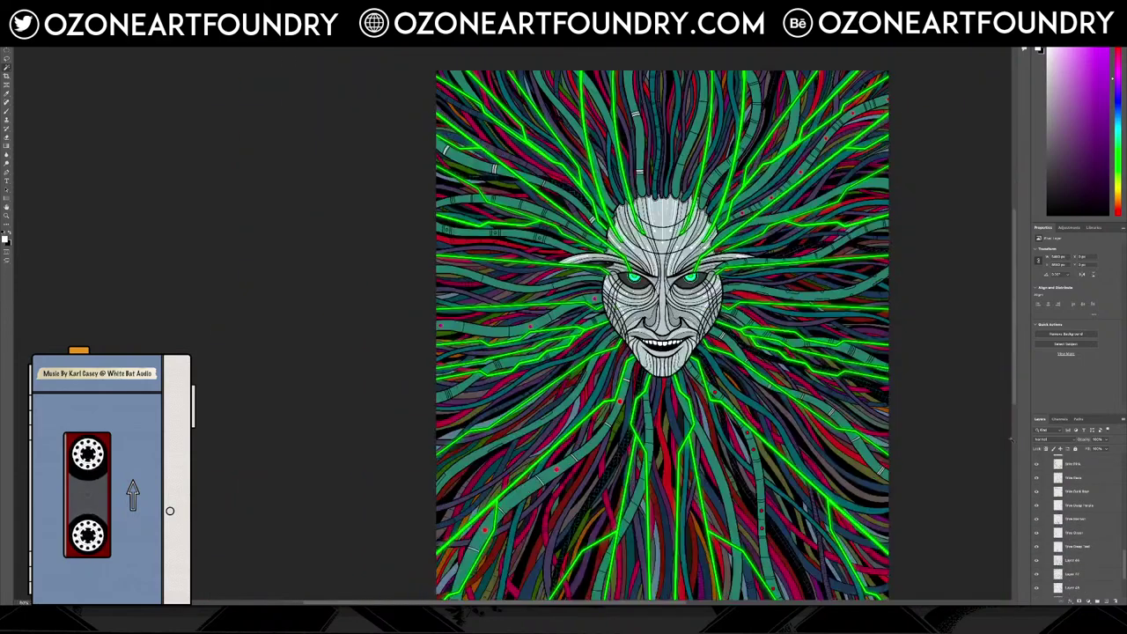
scroll(1088, 506, down, 3)
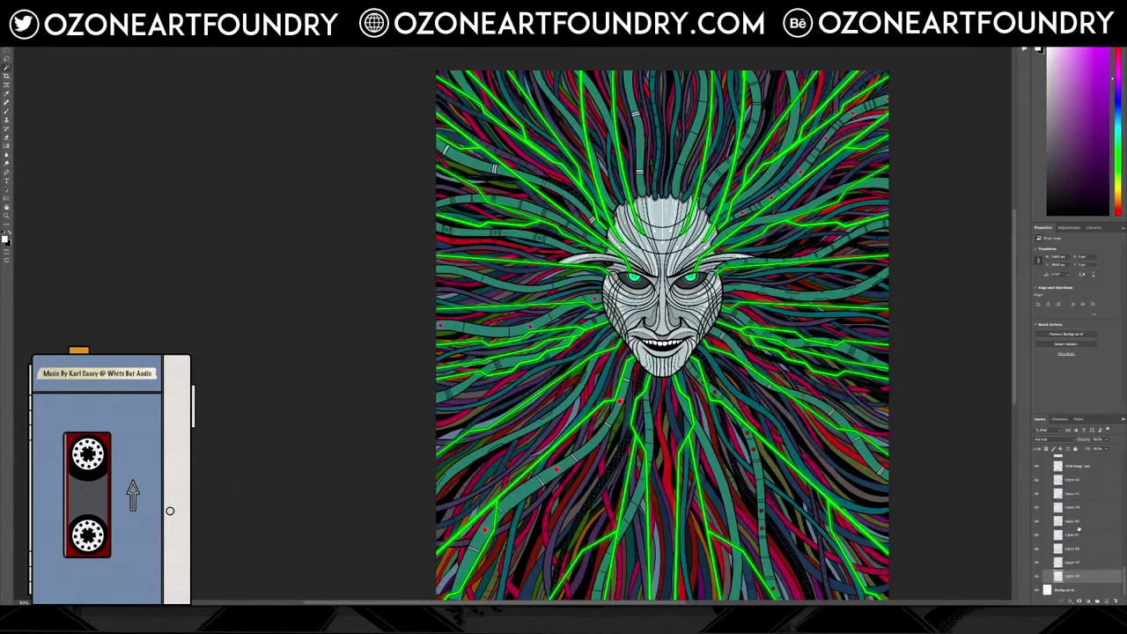
click(1037, 577)
click(1037, 576)
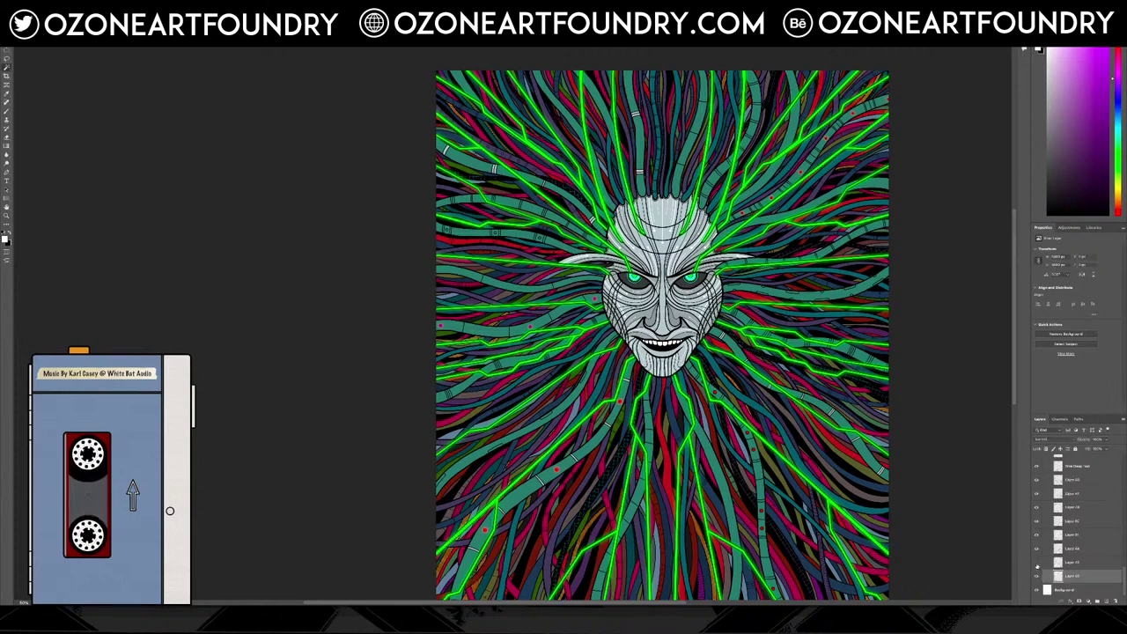
click(1037, 565)
click(1037, 564)
click(1037, 550)
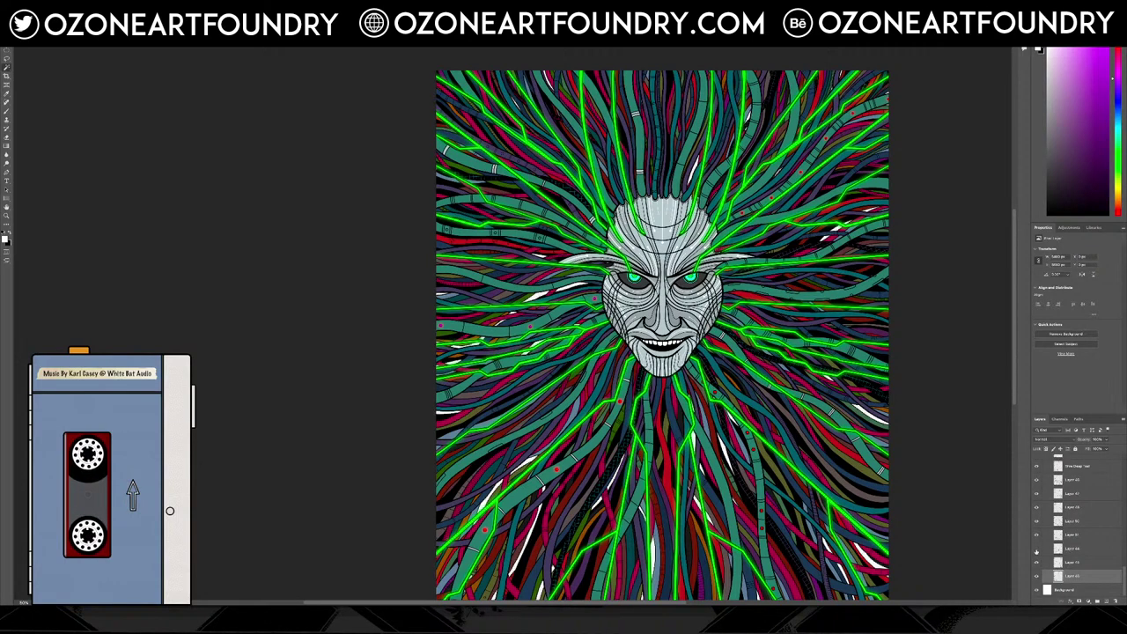
click(1036, 550)
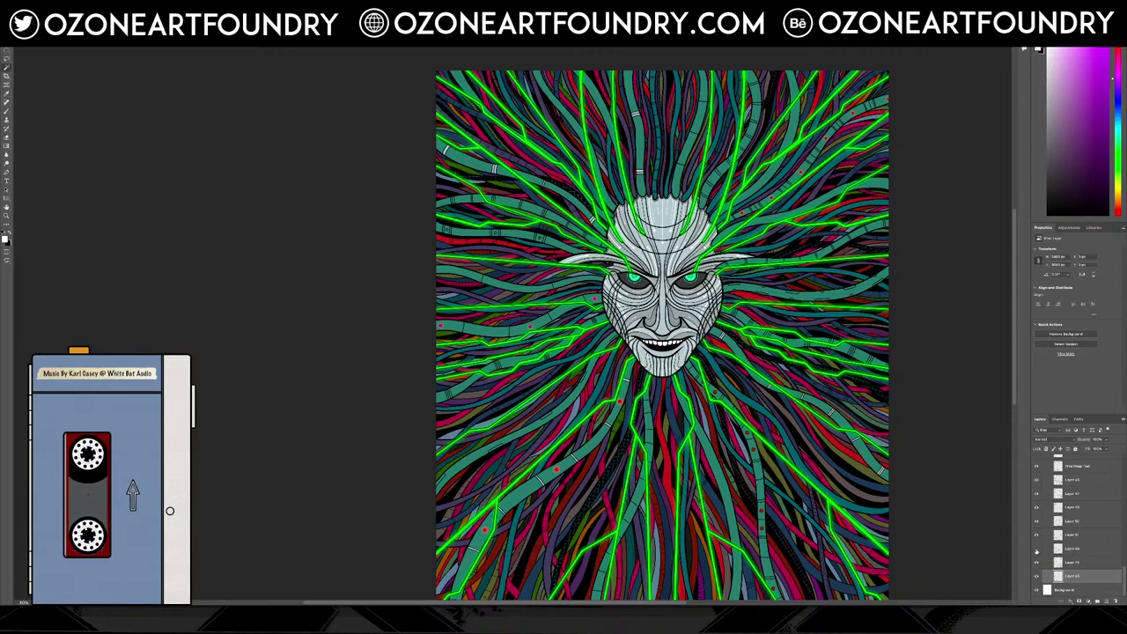
click(1036, 549)
click(1036, 549)
click(1036, 534)
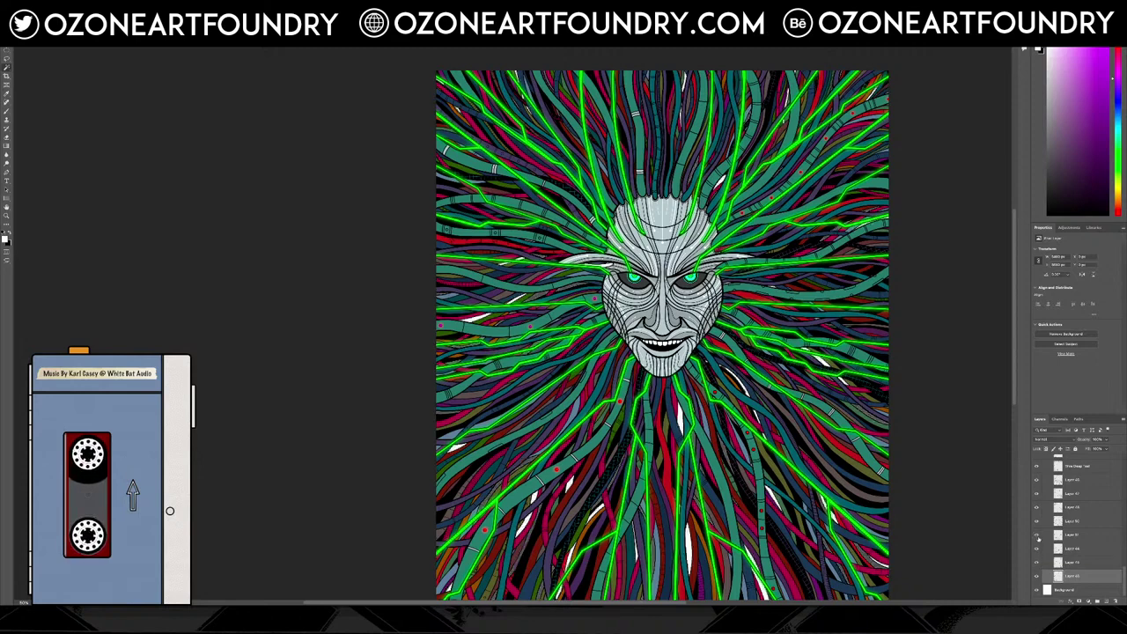
click(1036, 536)
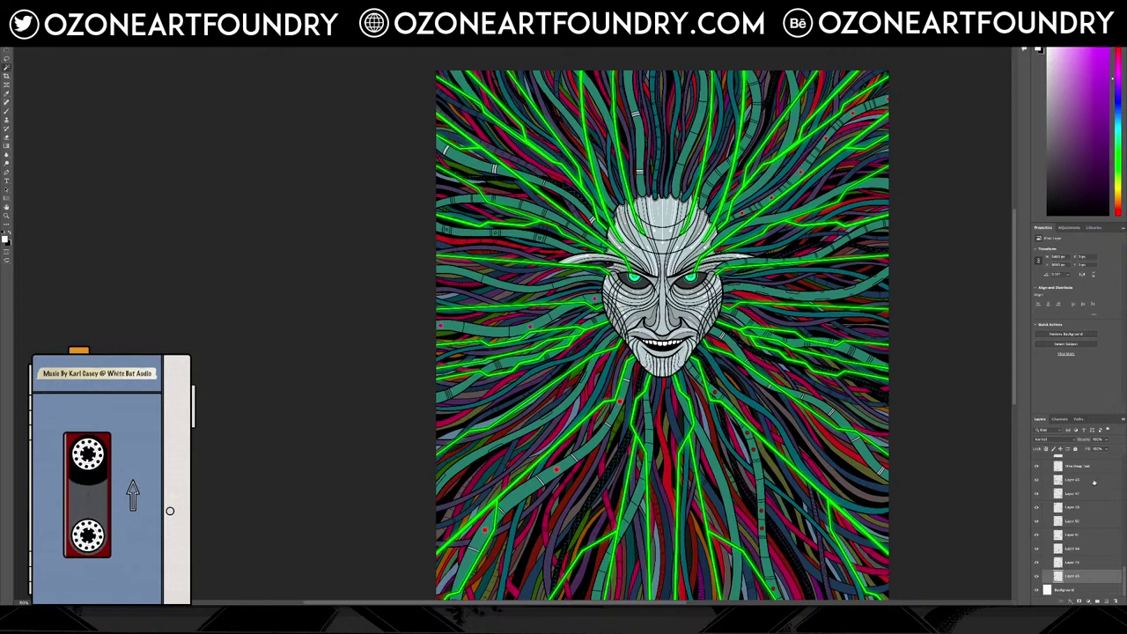
Merge the unnamed layers between Vine Deep Teal and Background into one layer, and toggle its visibility to check its cables
drag(1093, 482, 1072, 497)
click(1037, 576)
click(1037, 576)
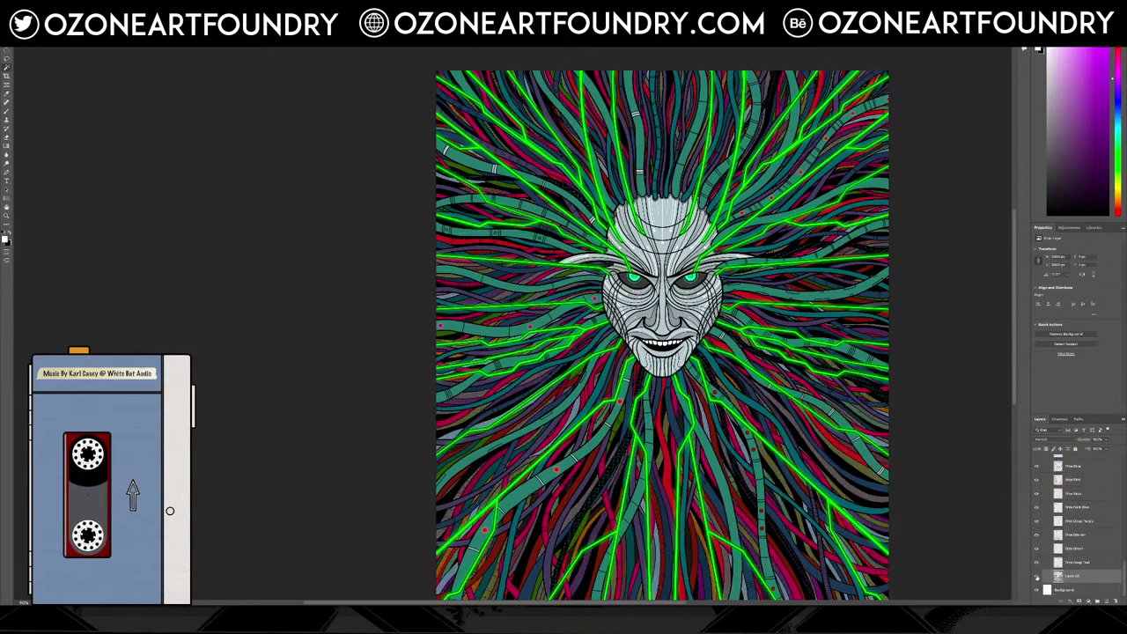
click(1037, 577)
click(1037, 576)
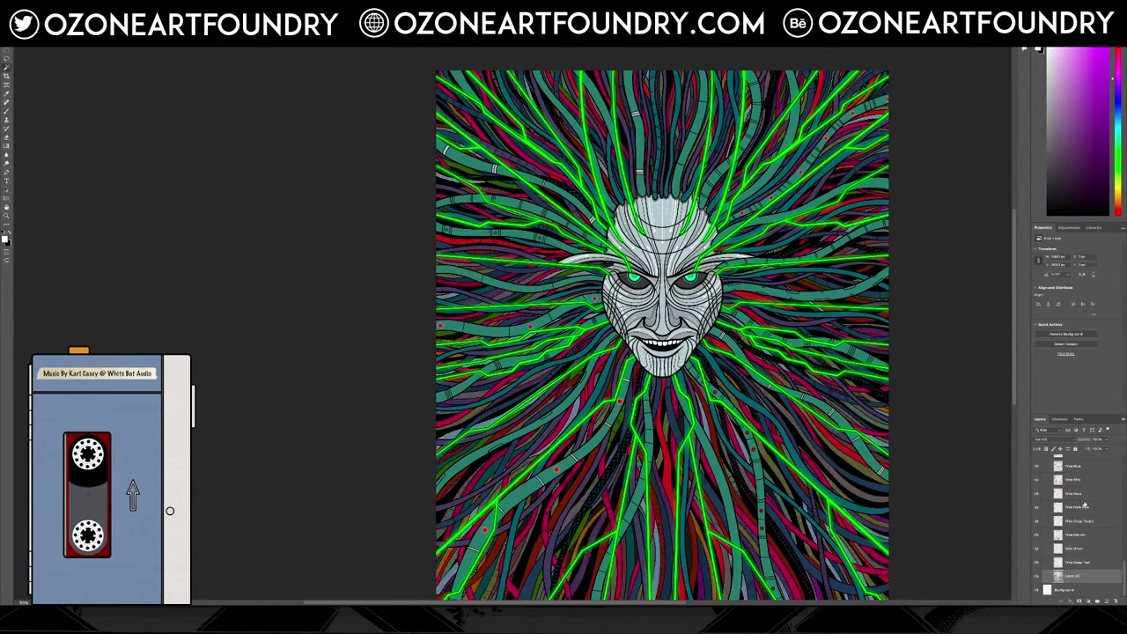
Merge the layers from Vine Blue down to the unnamed layer above Background, and toggle the merged layer repeatedly to check its contents
shift+click(1095, 473)
right_click(1095, 476)
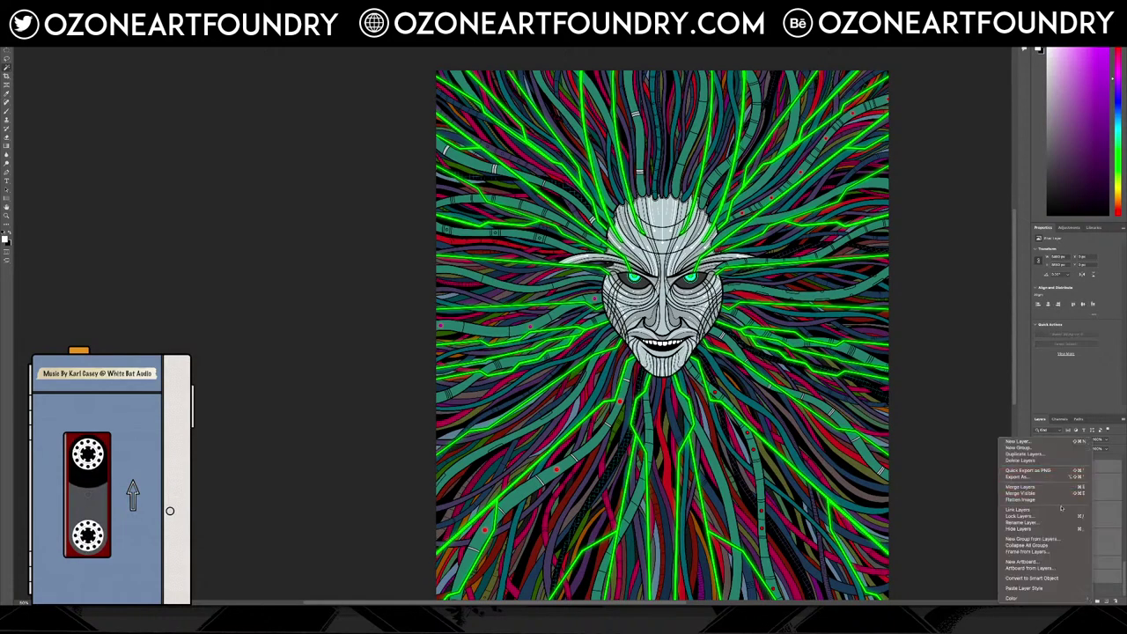
click(1062, 488)
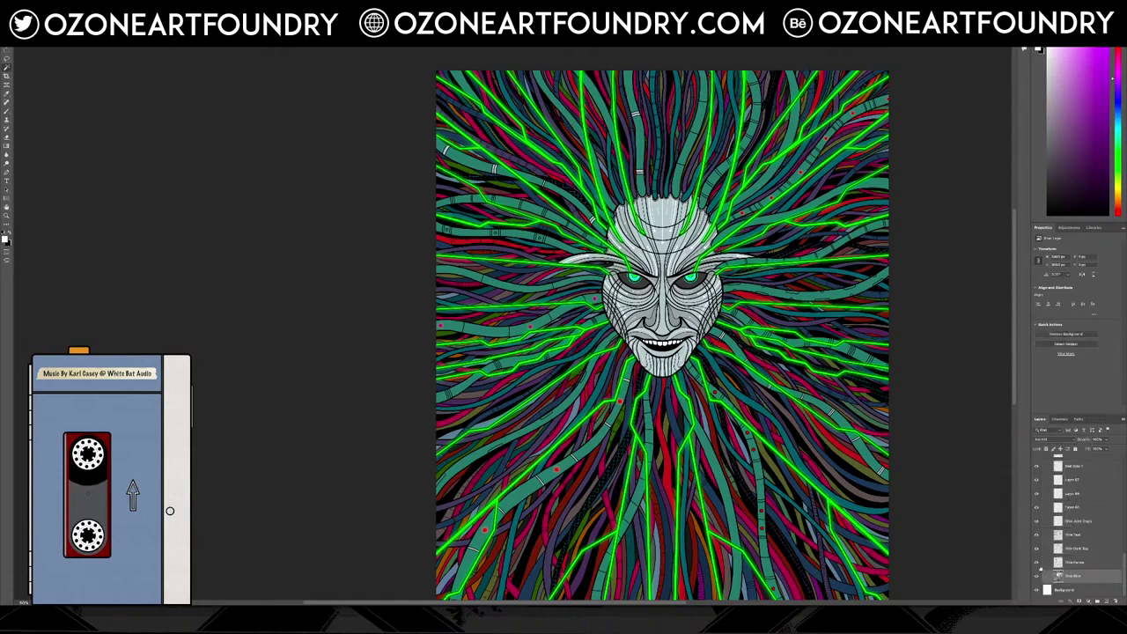
click(1037, 575)
click(1037, 576)
click(1037, 575)
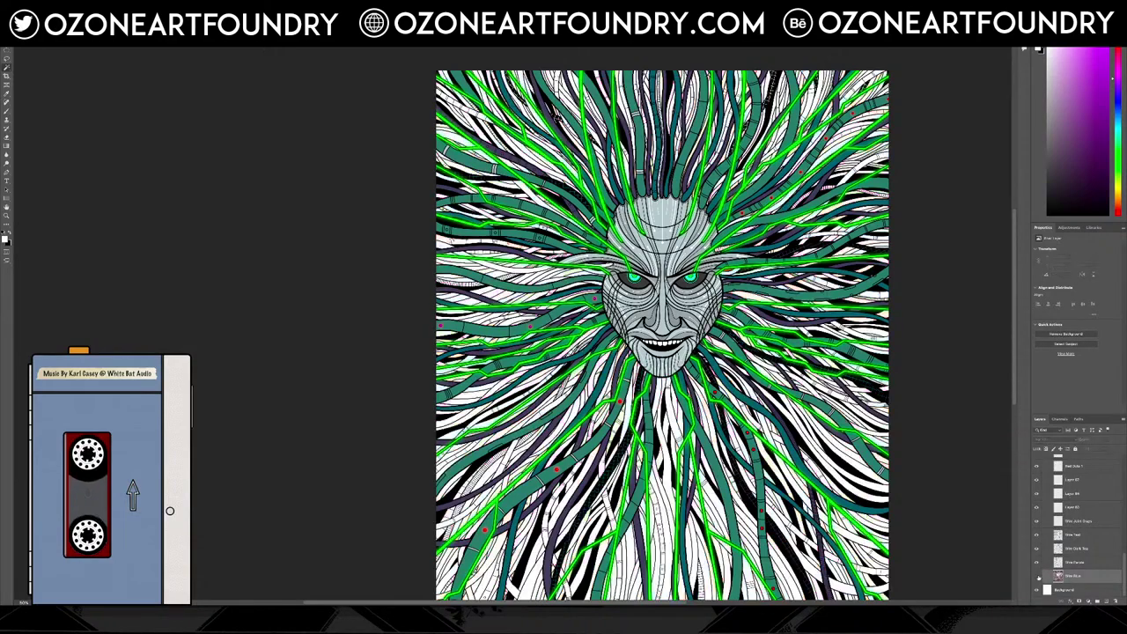
click(1037, 576)
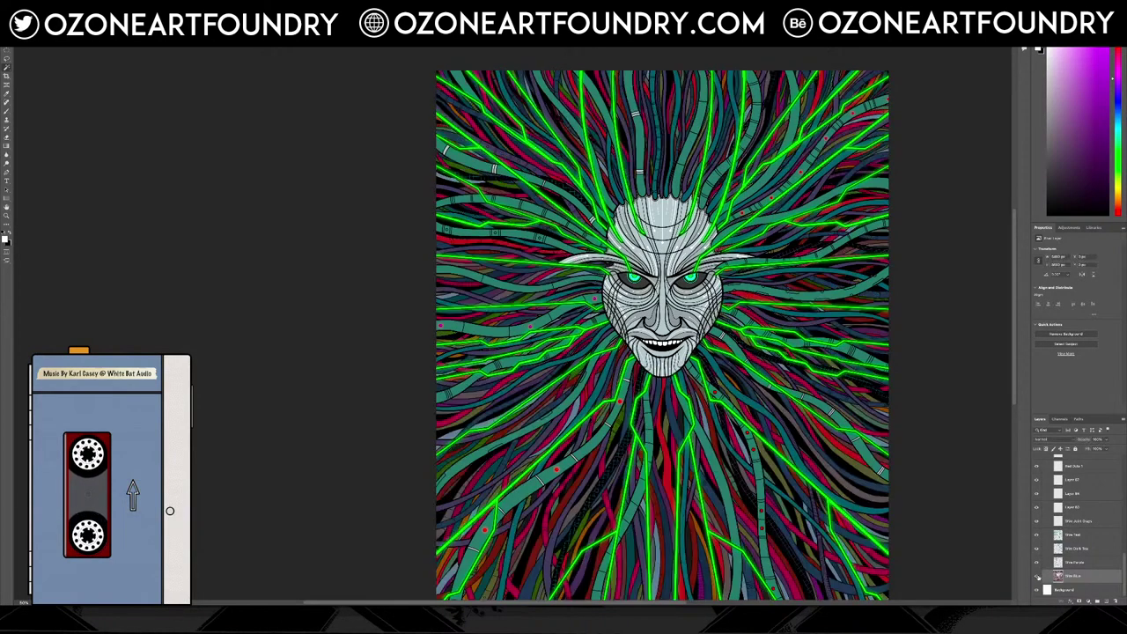
click(1037, 575)
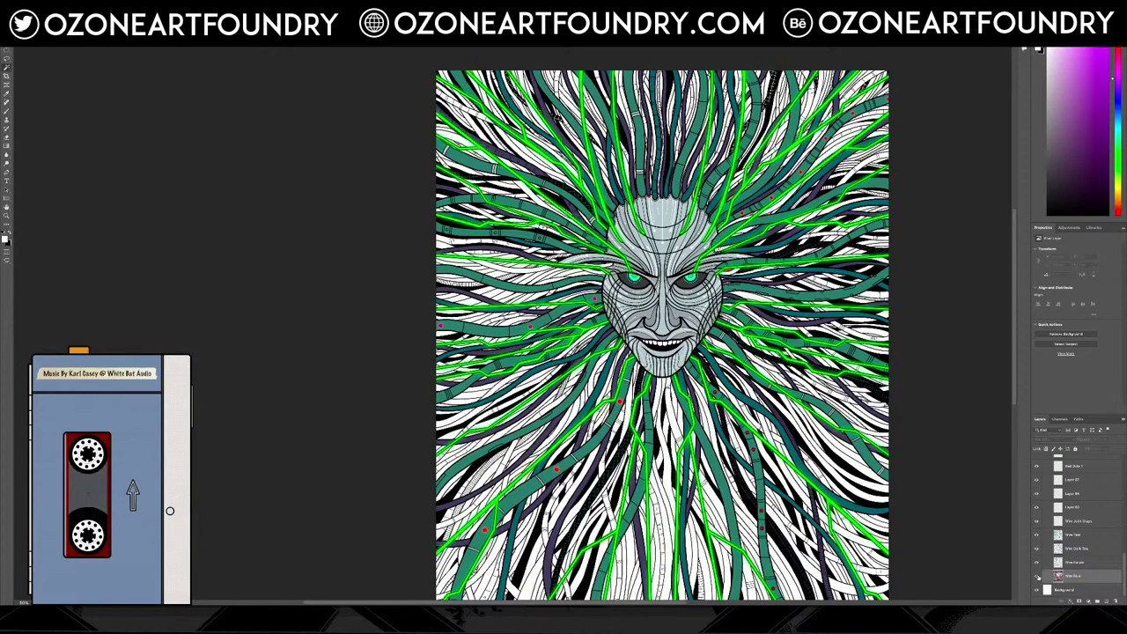
click(1037, 576)
click(1037, 575)
click(1037, 576)
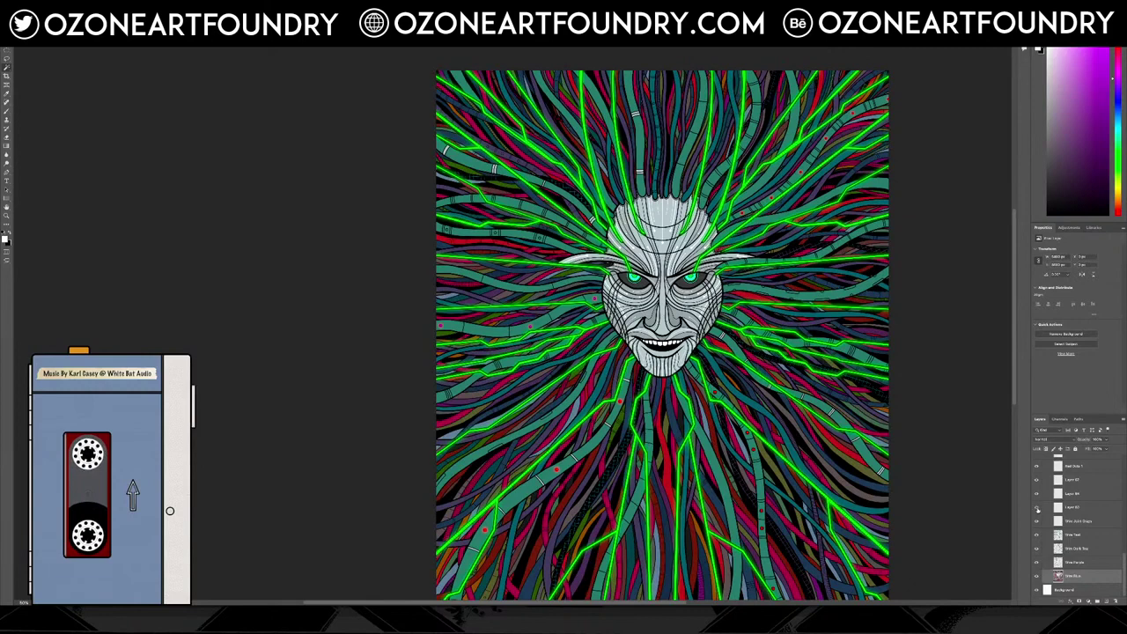
Identify the lowest of the three unnamed layers below Red Dots 1 with an undone trial move, and rename it Red Dots plus a number
click(1082, 507)
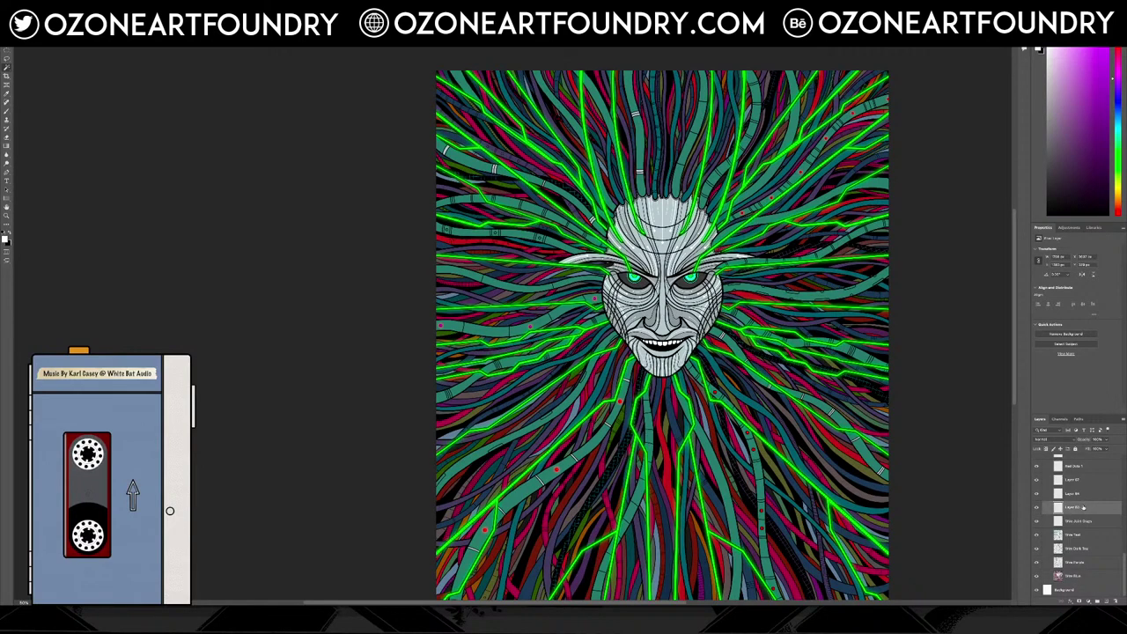
key(v)
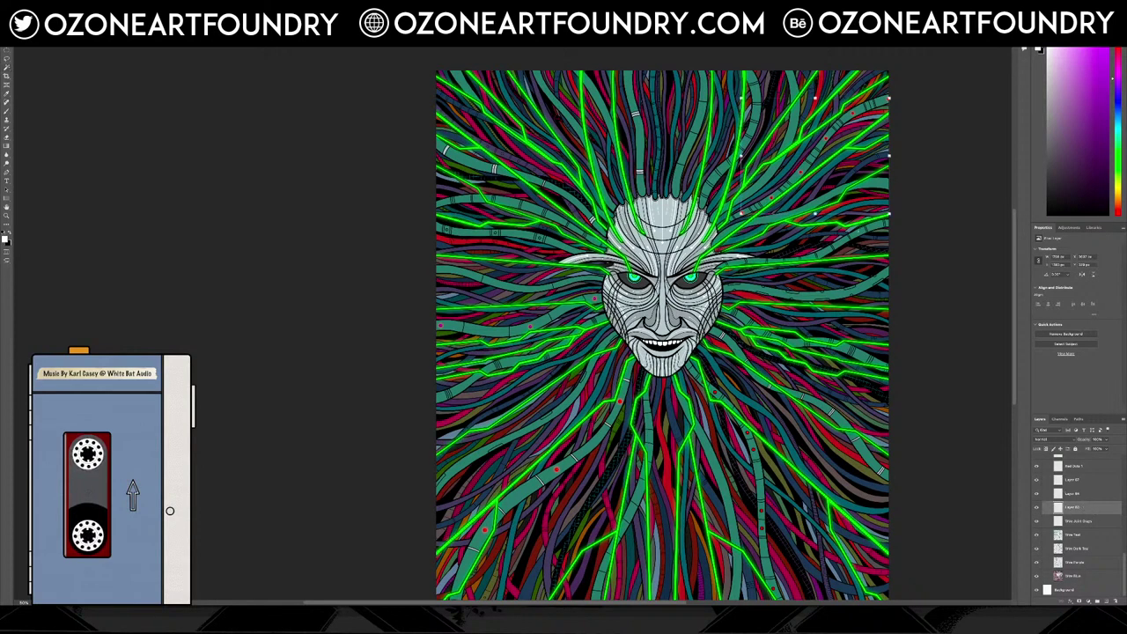
drag(849, 181, 844, 202)
drag(894, 251, 895, 250)
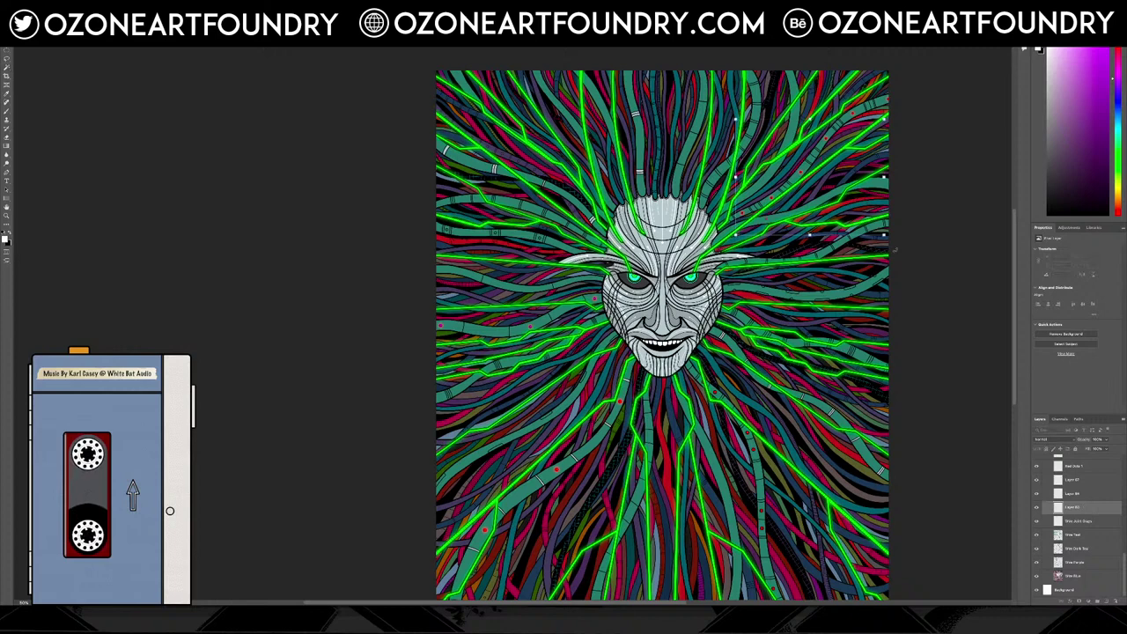
key(ctrl+z)
key(Return)
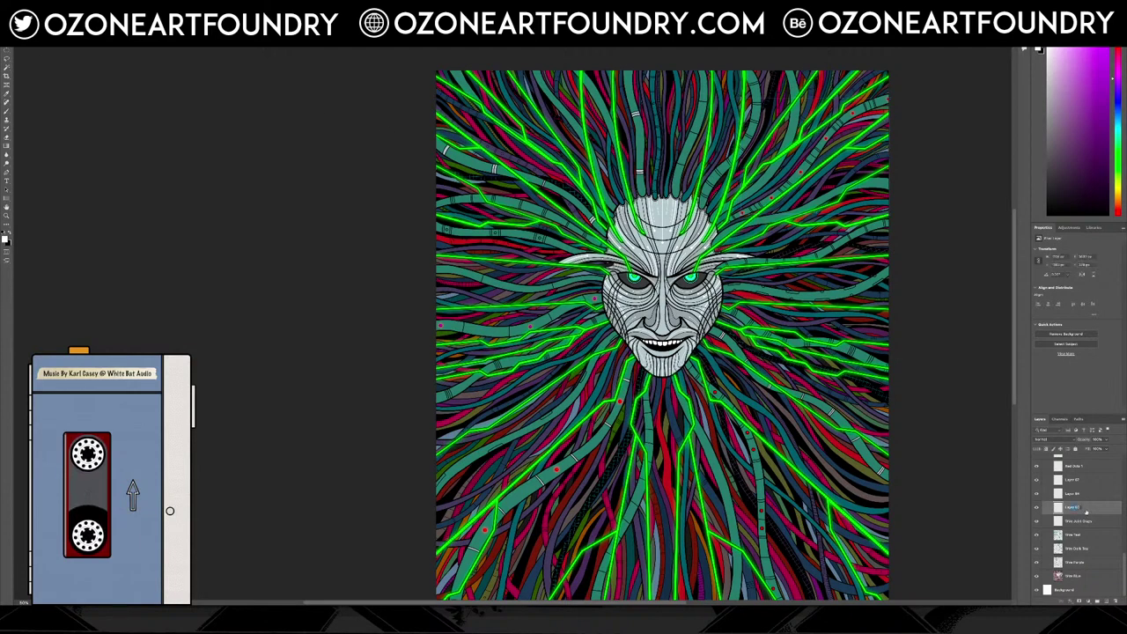
text(Wi)
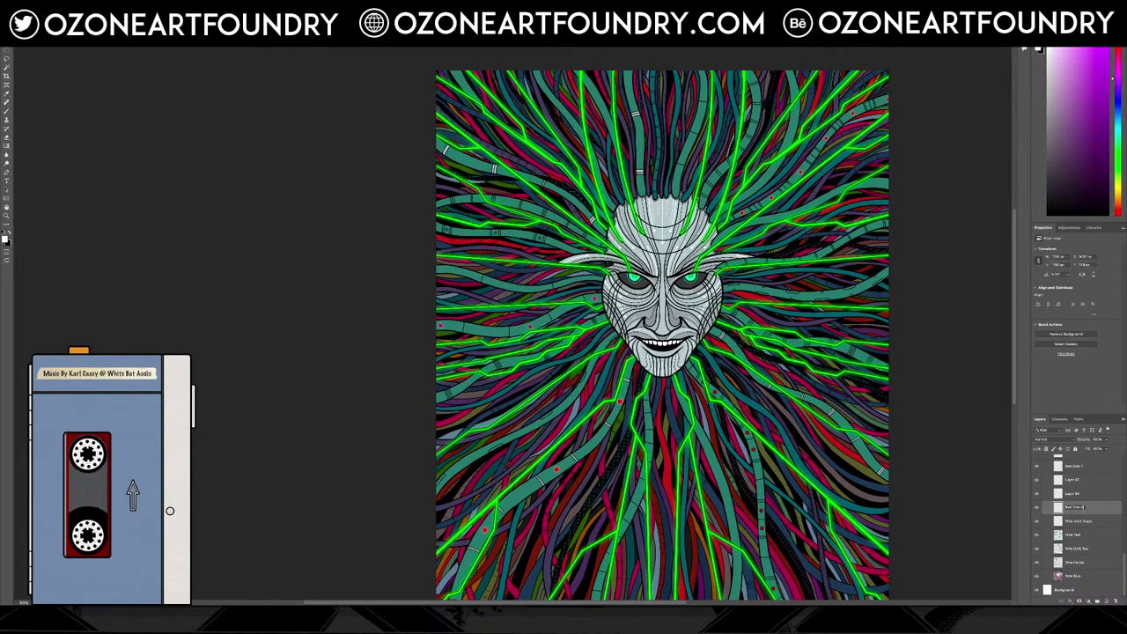
key(Return)
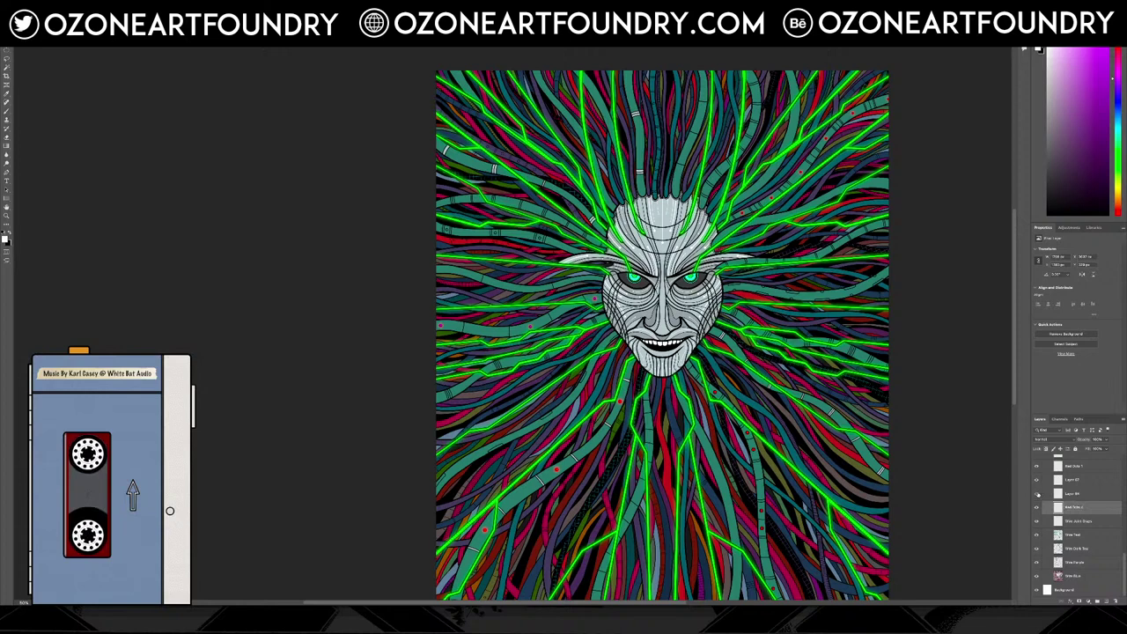
Rename the lower of the two remaining unnamed layers below Red Dots 1 as Purple Dots
double_click(1050, 493)
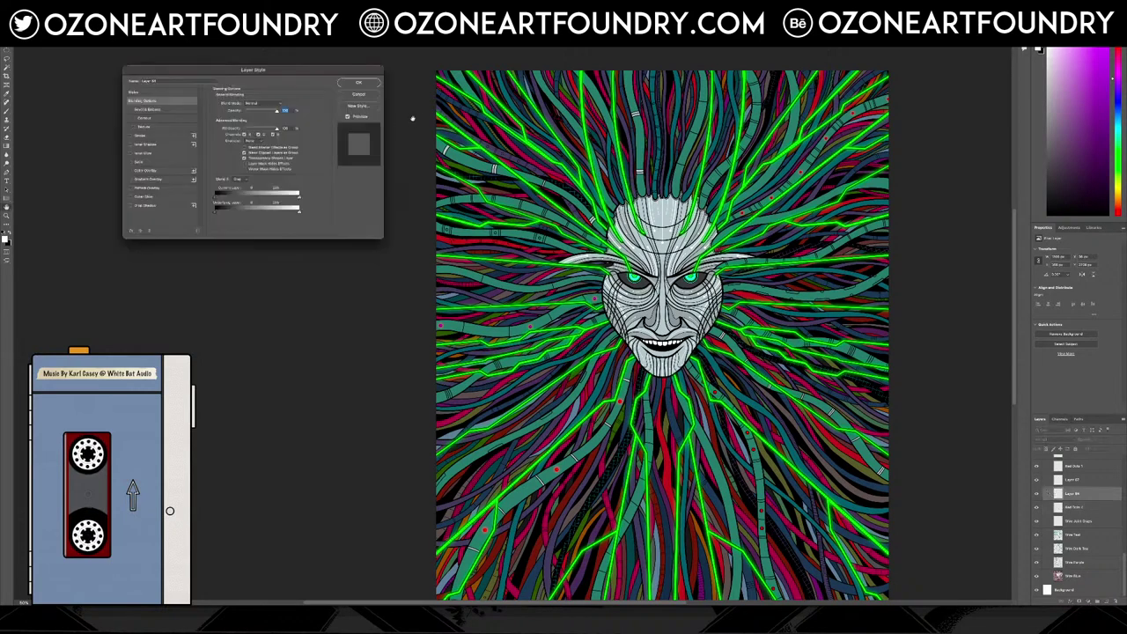
click(371, 95)
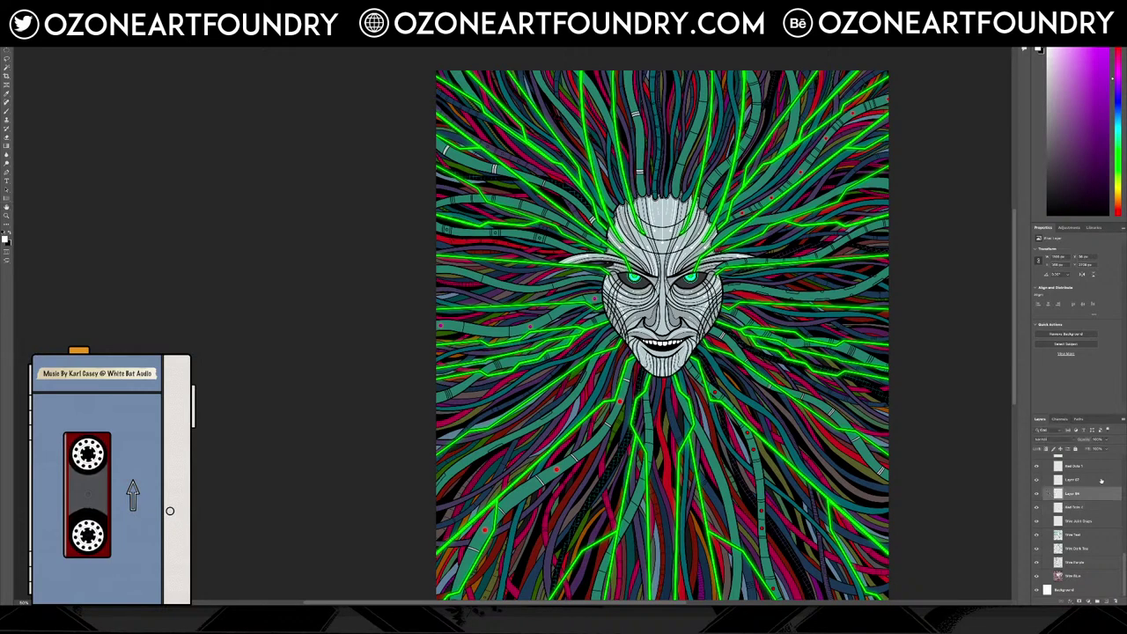
click(1072, 471)
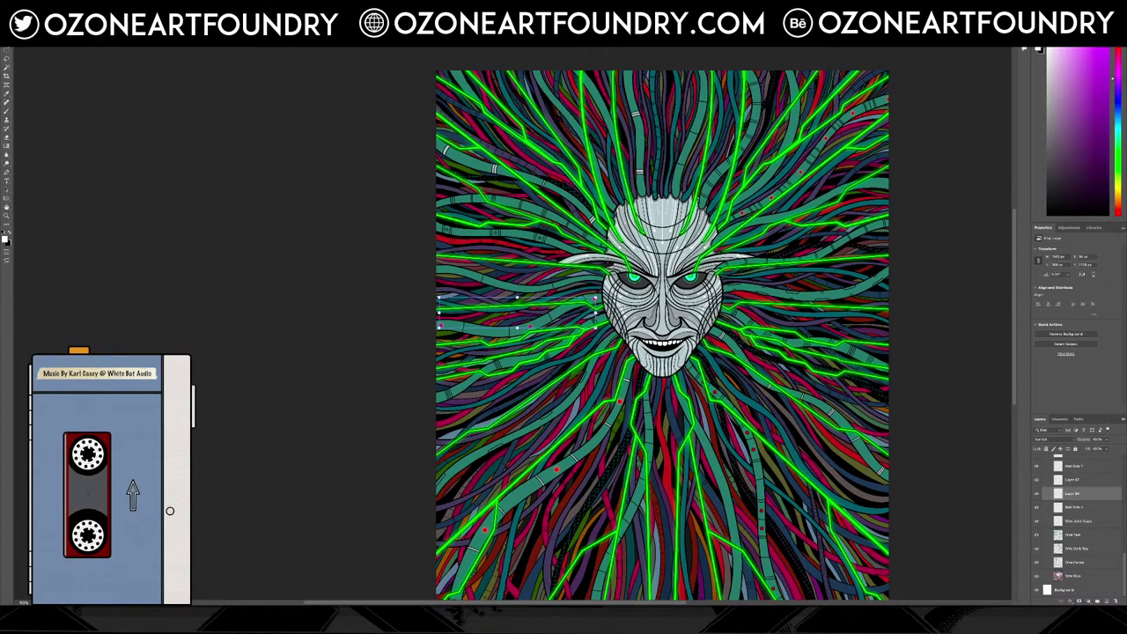
double_click(1074, 494)
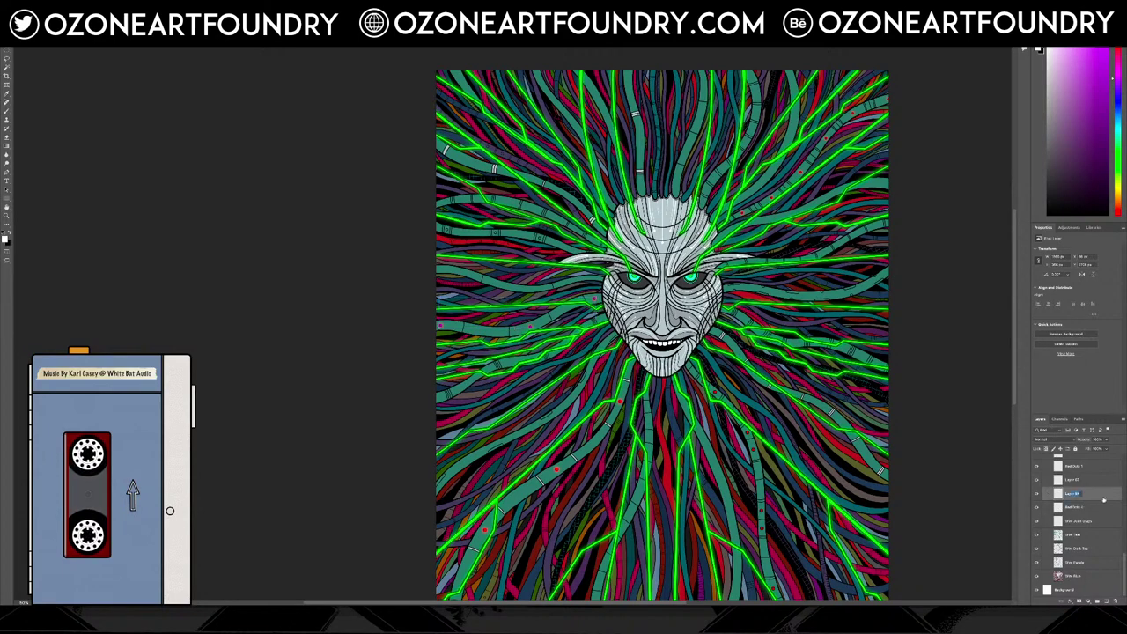
text(G)
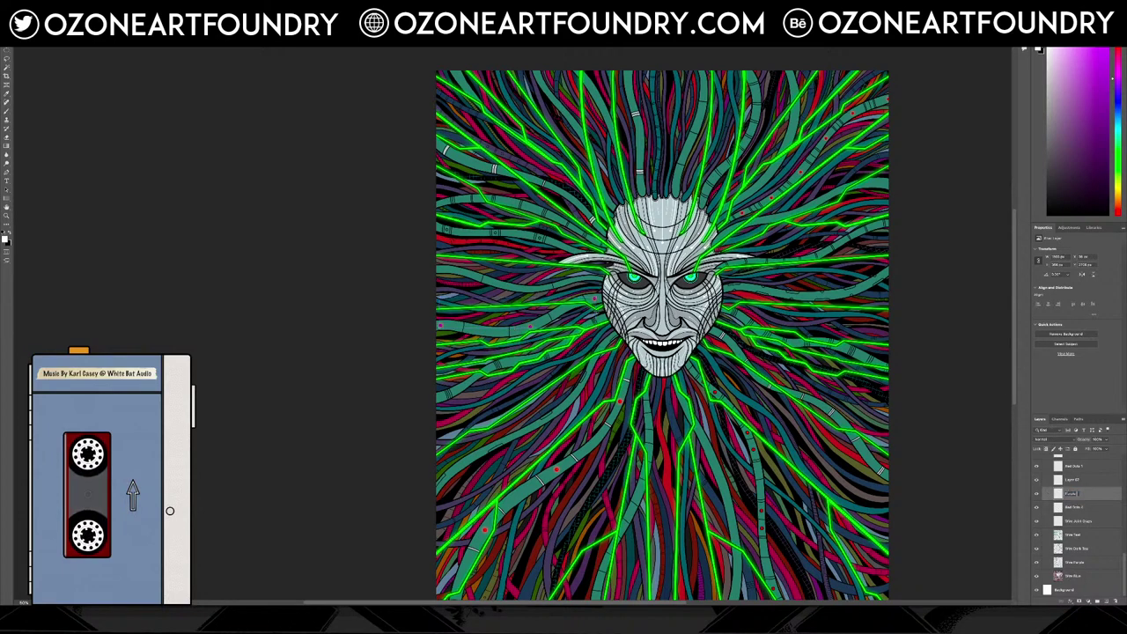
text(urple Dots)
key(Return)
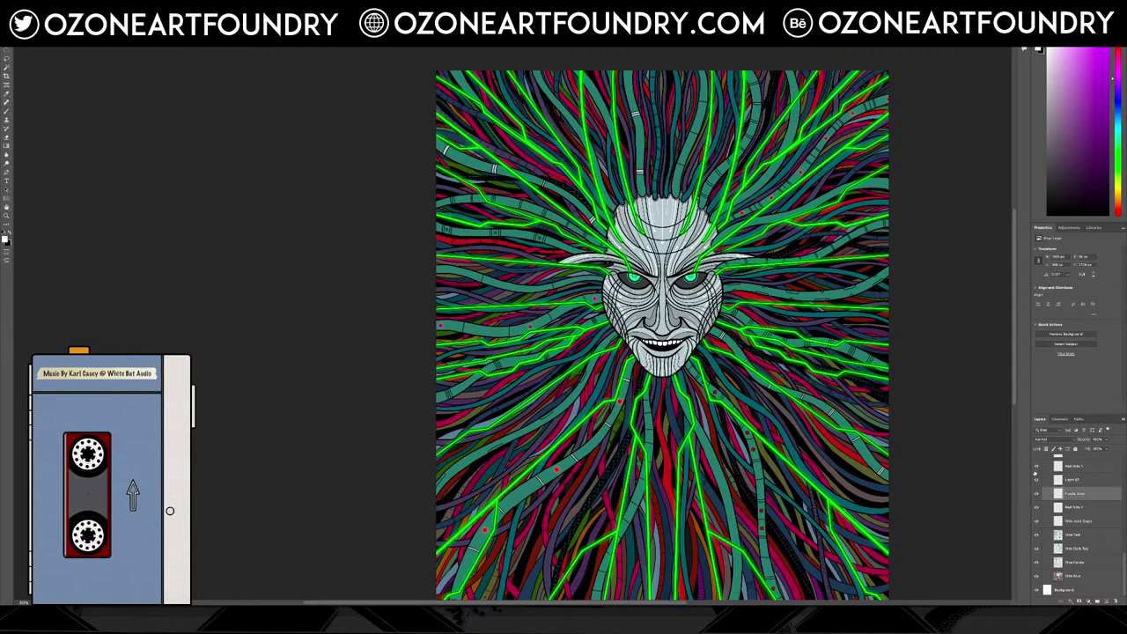
Rename the layer between Red Dots 1 and Purple Dots with Red Dots plus a number, and select the Vine layer directly below the dot layers
click(1064, 481)
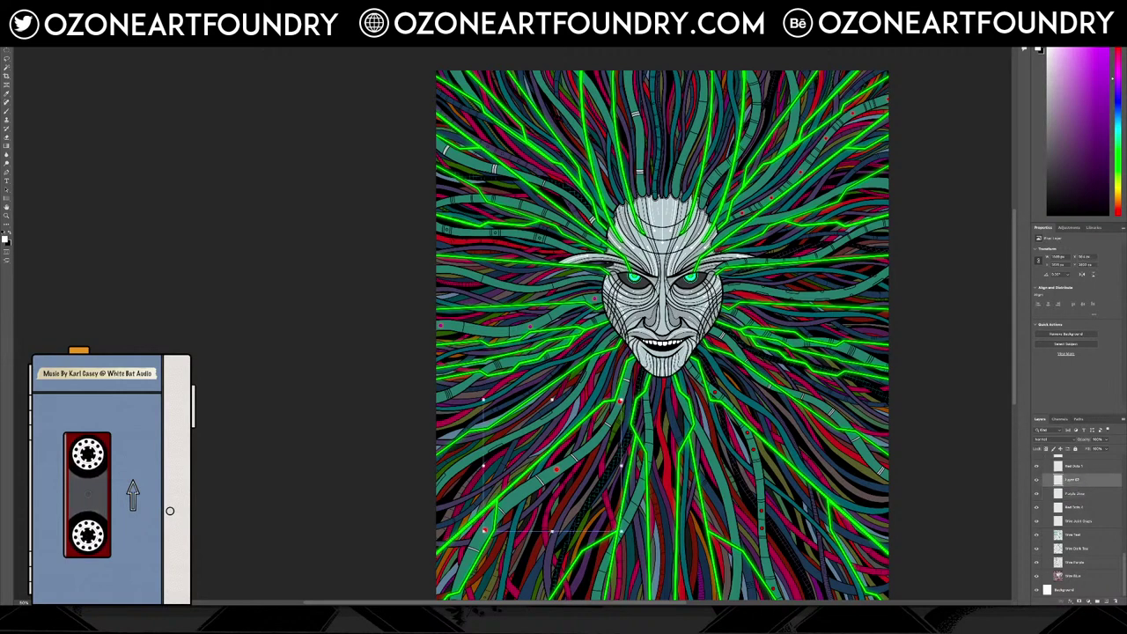
key(ctrl+d)
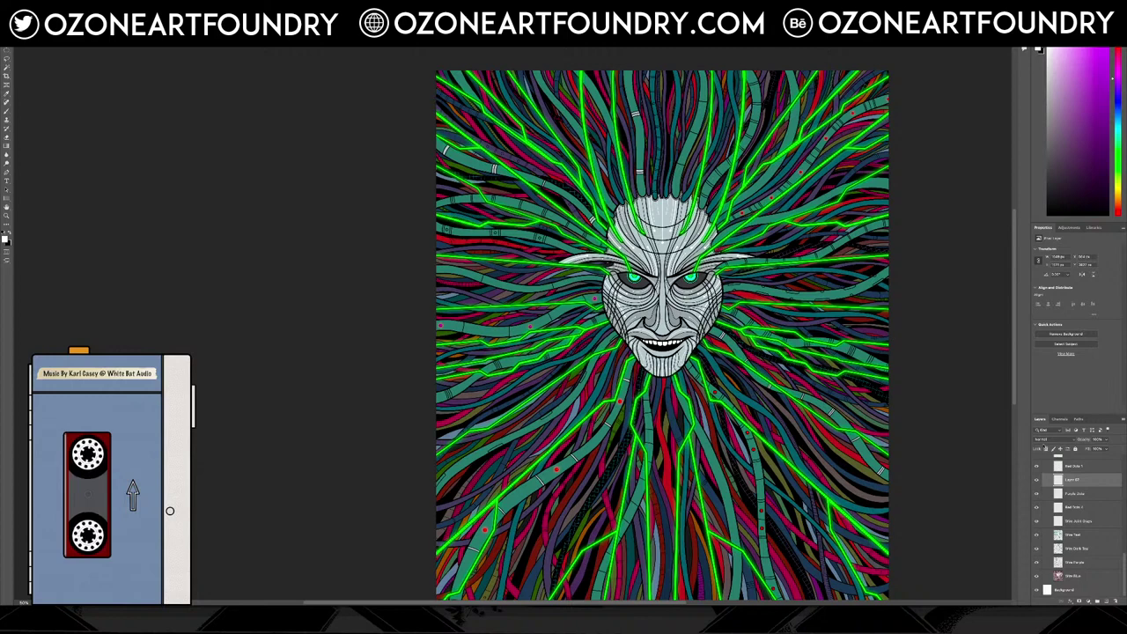
text(Blu)
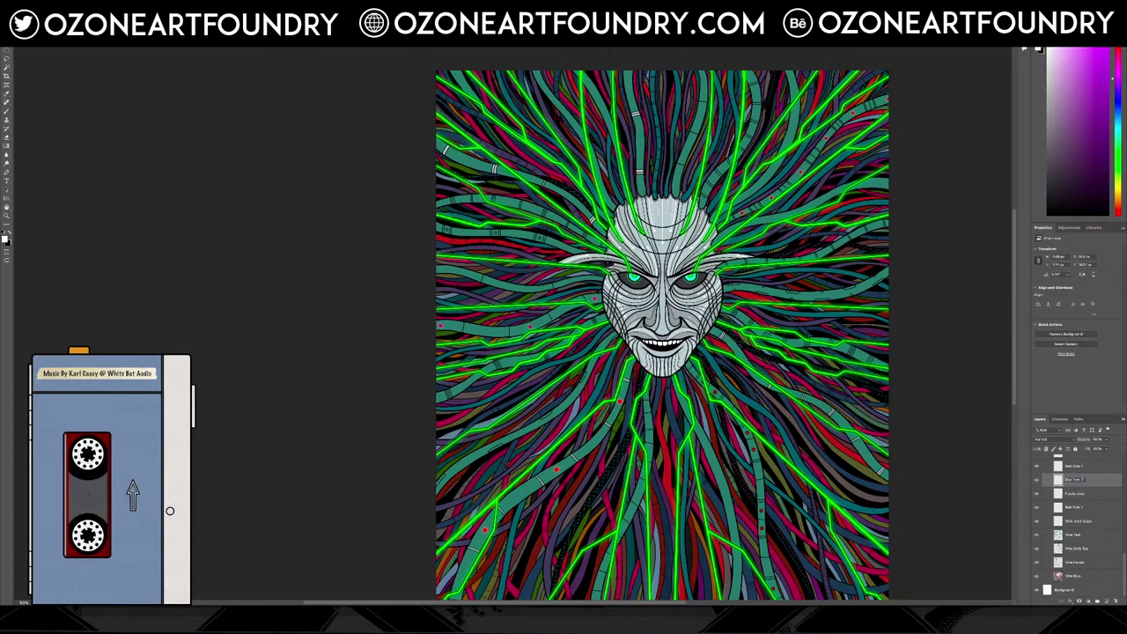
key(Return)
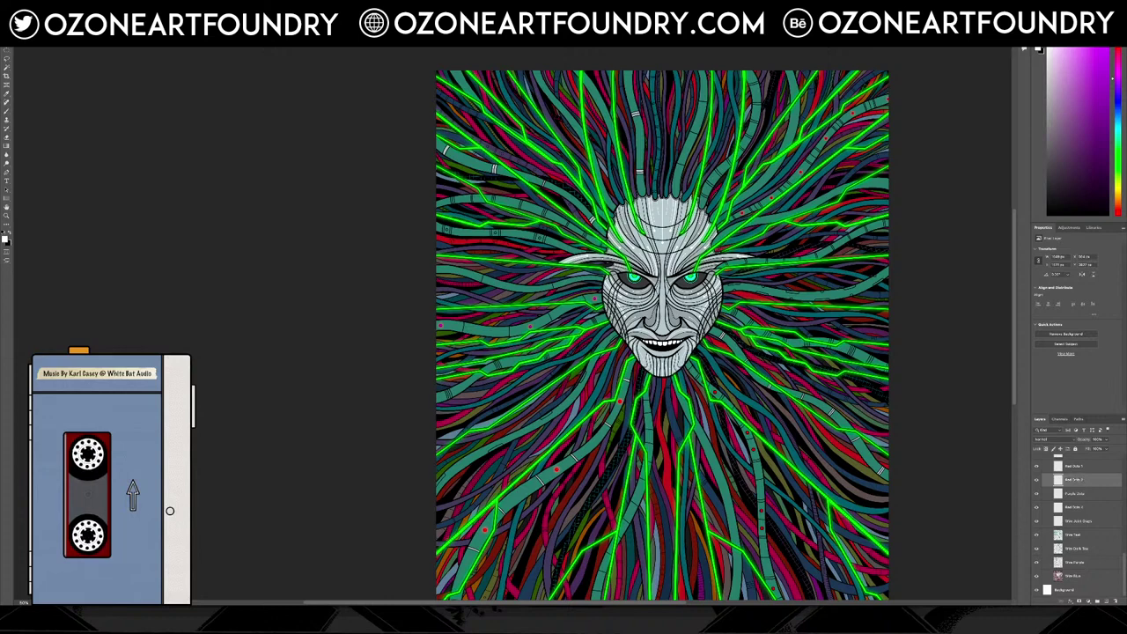
click(1092, 526)
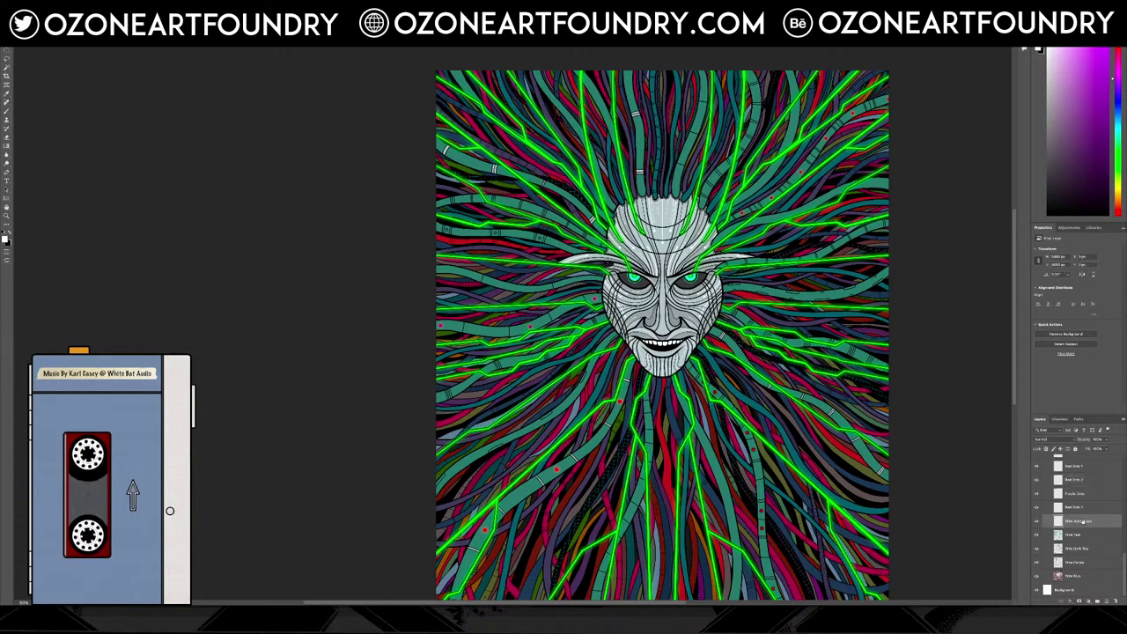
Merge the four vine color layers directly above Background into one, and toggle the merged layer's visibility to check its contents
click(1036, 535)
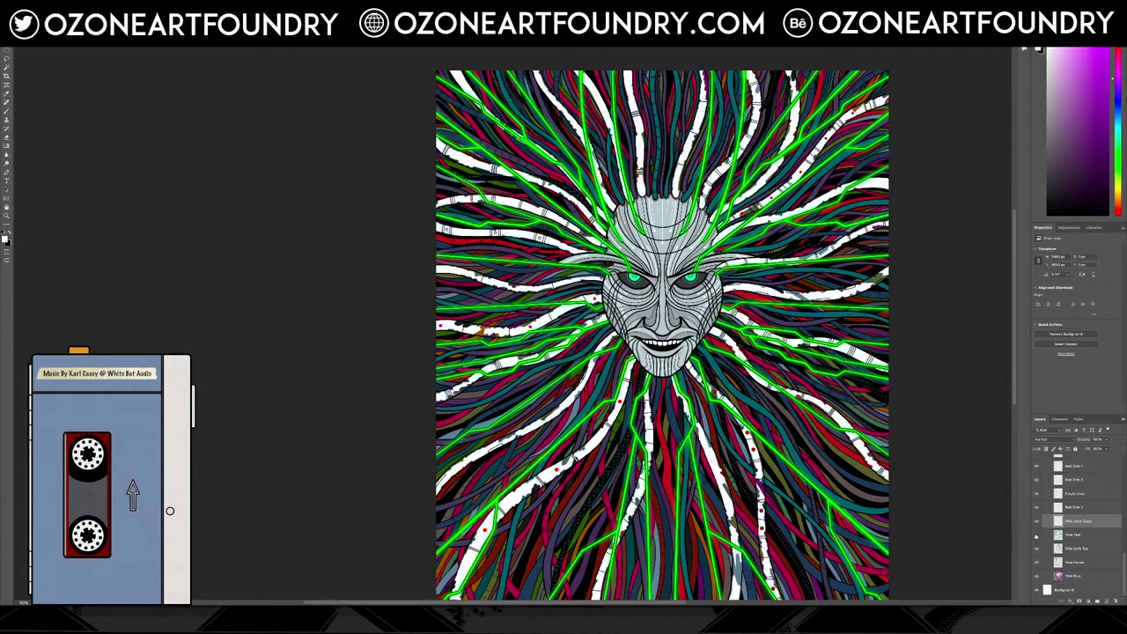
click(1036, 536)
click(1082, 538)
shift+click(1084, 578)
right_click(1083, 577)
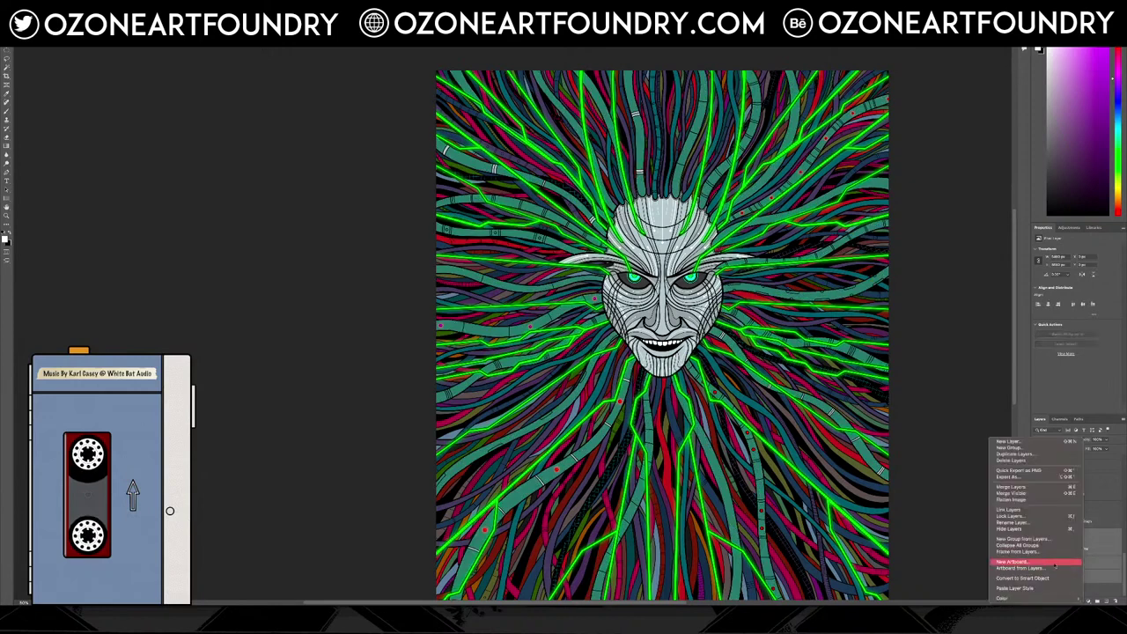
click(1010, 487)
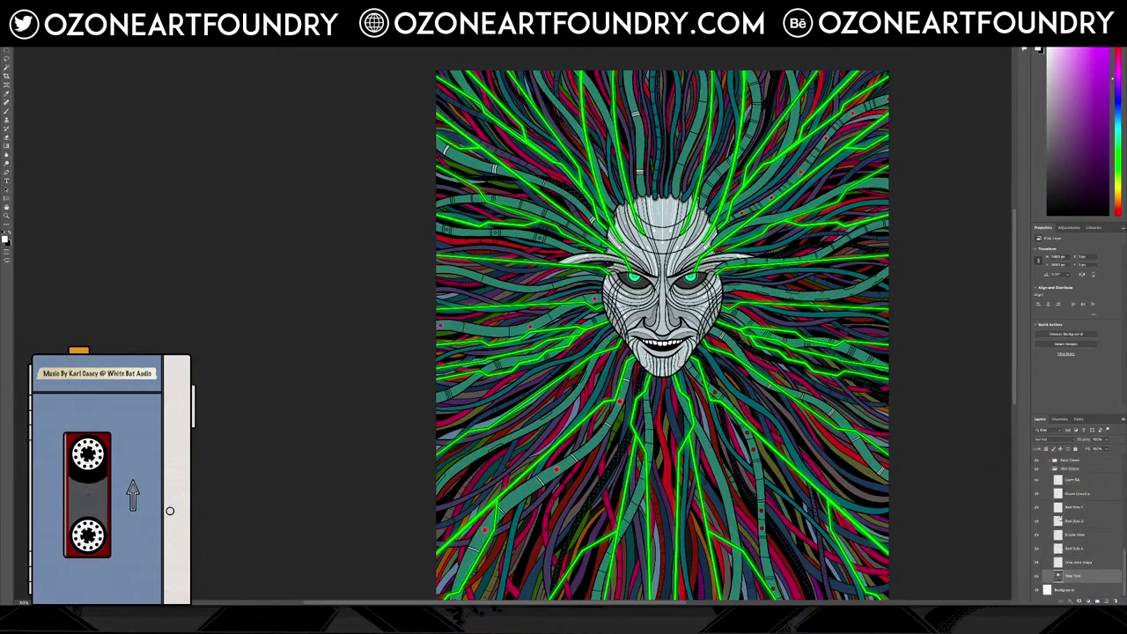
click(1037, 575)
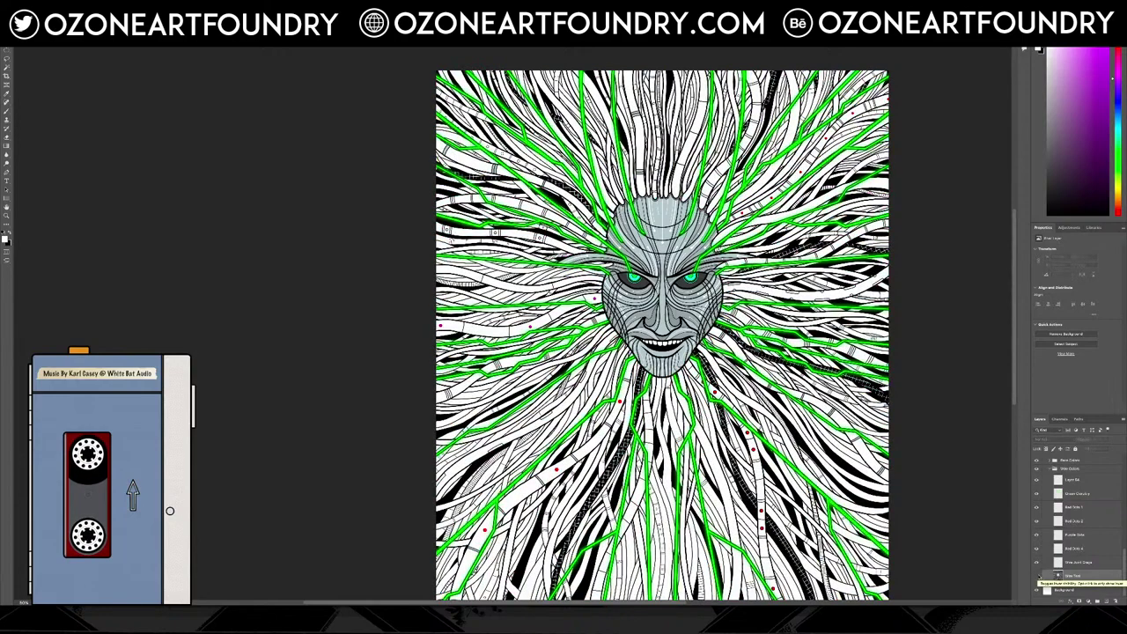
click(1037, 576)
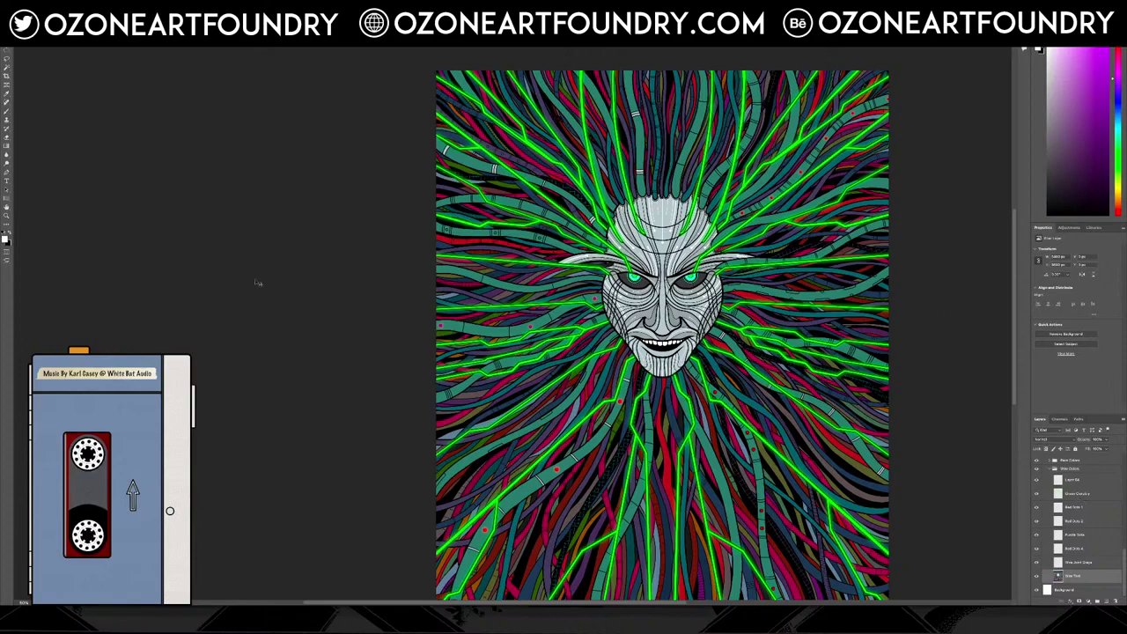
Examine the small circles on the olive vine near the artwork's lower-left corner up close
scroll(727, 495, down, 3)
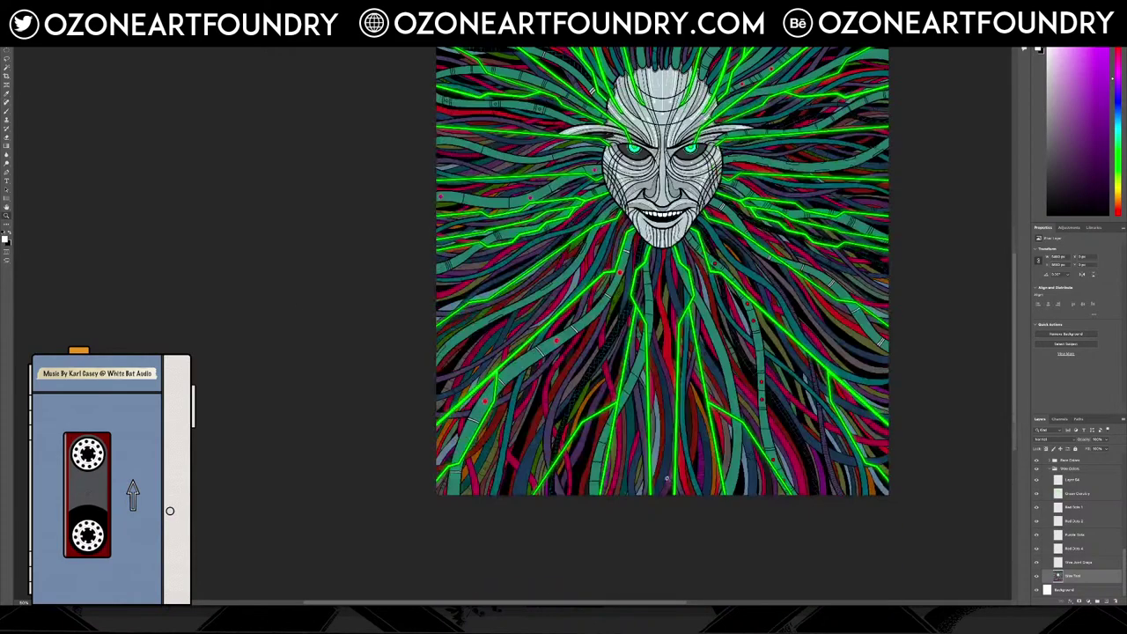
click(466, 428)
click(467, 427)
click(466, 428)
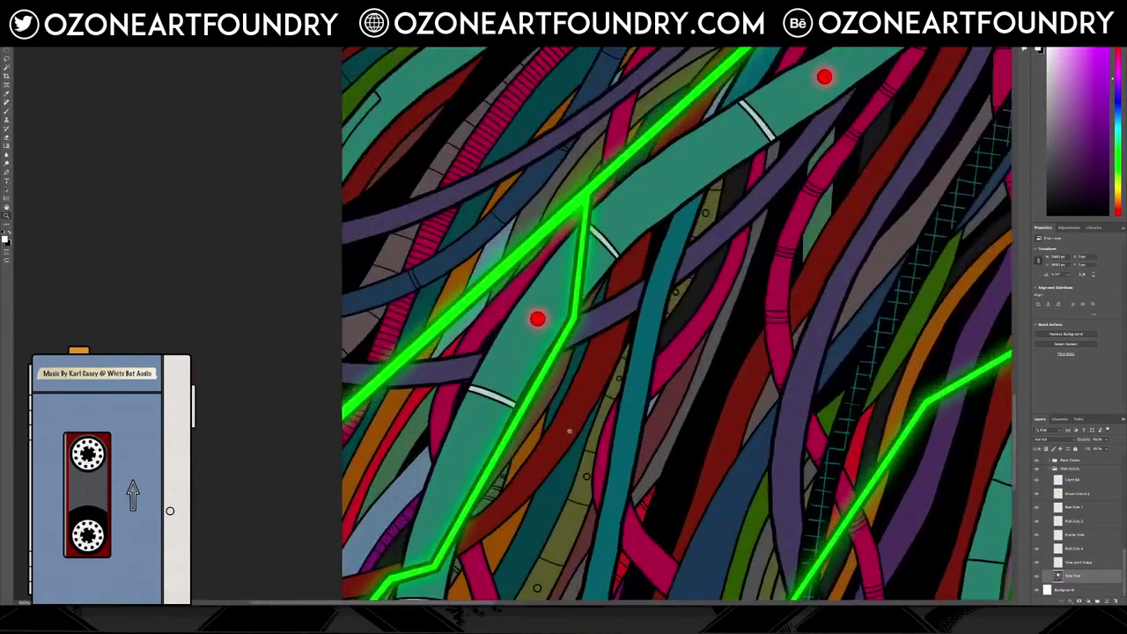
click(616, 428)
scroll(580, 432, down, 5)
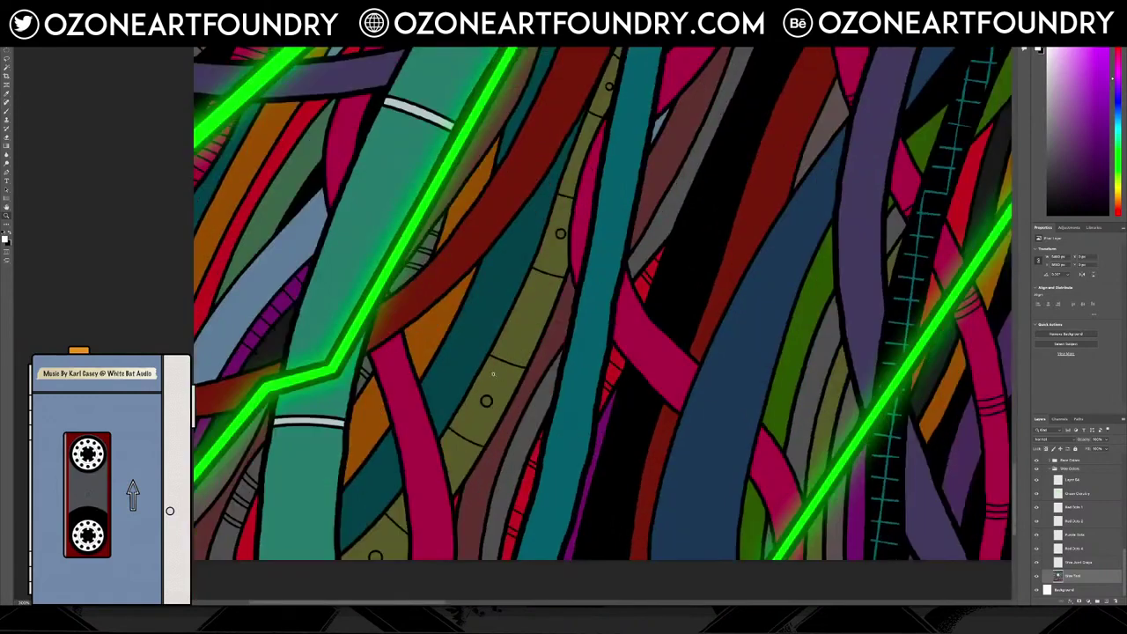
scroll(451, 416, up, 2)
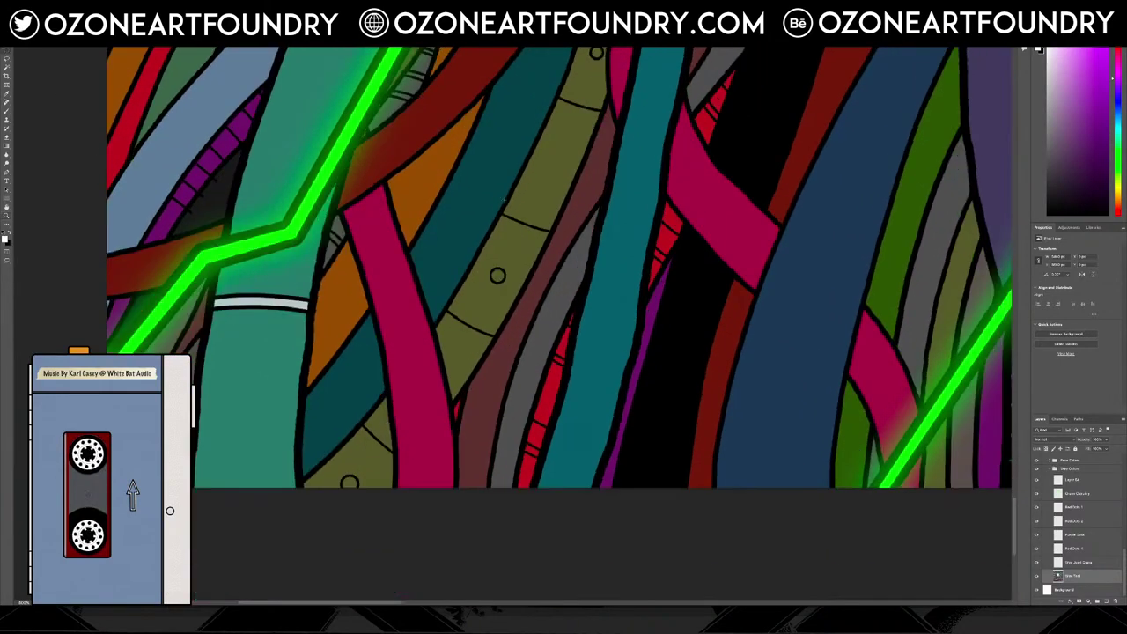
Test the unnamed top layer of the vine colors group for content with Free Transform, and rename it Yellow Dots
click(1071, 481)
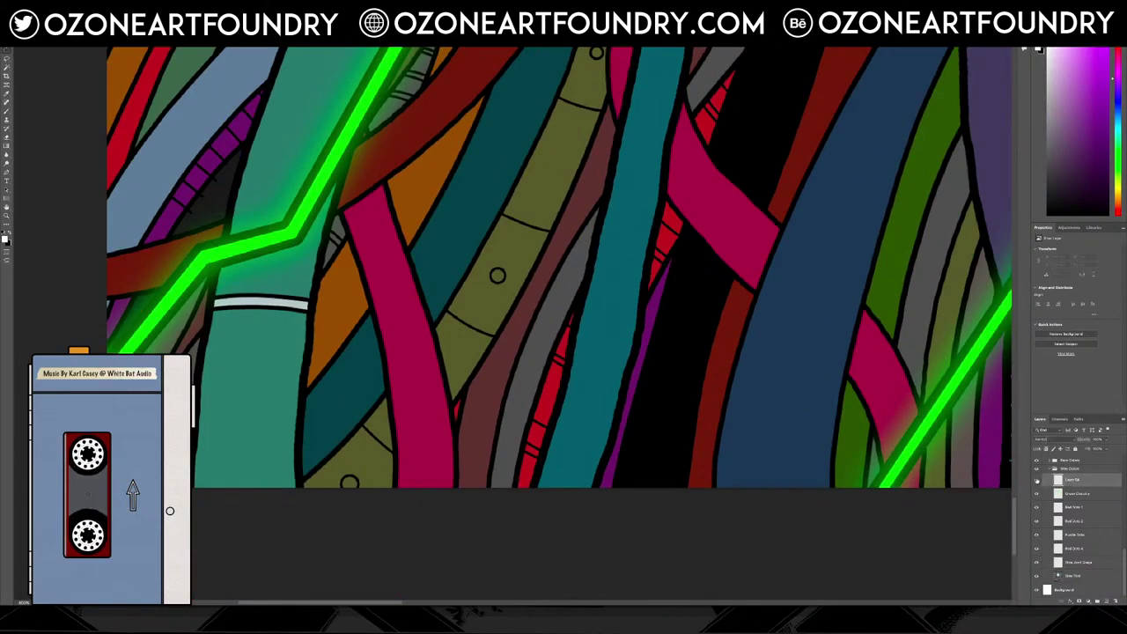
key(ctrl+minus)
key(ctrl+minus)
key(ctrl+minus)
key(ctrl+minus)
key(ctrl+minus)
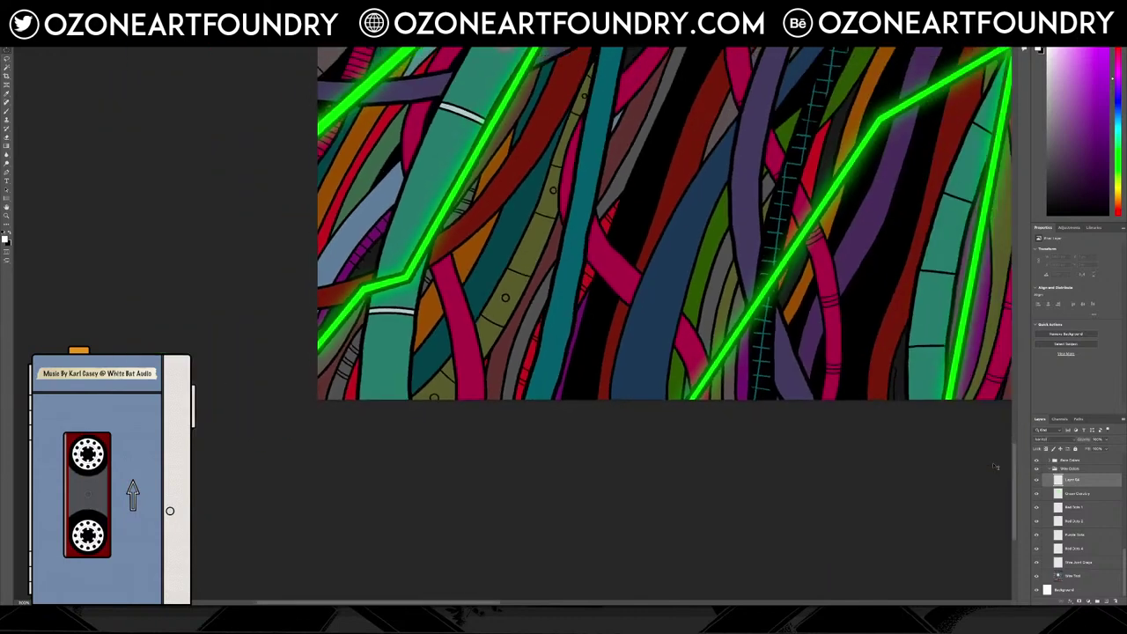
key(ctrl+t)
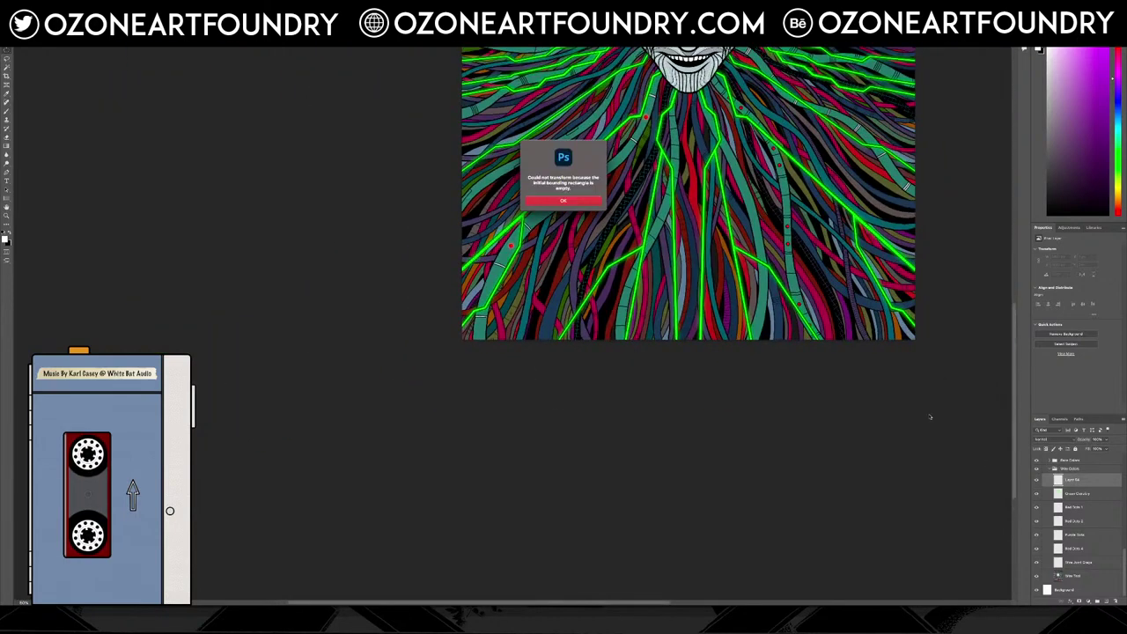
click(563, 201)
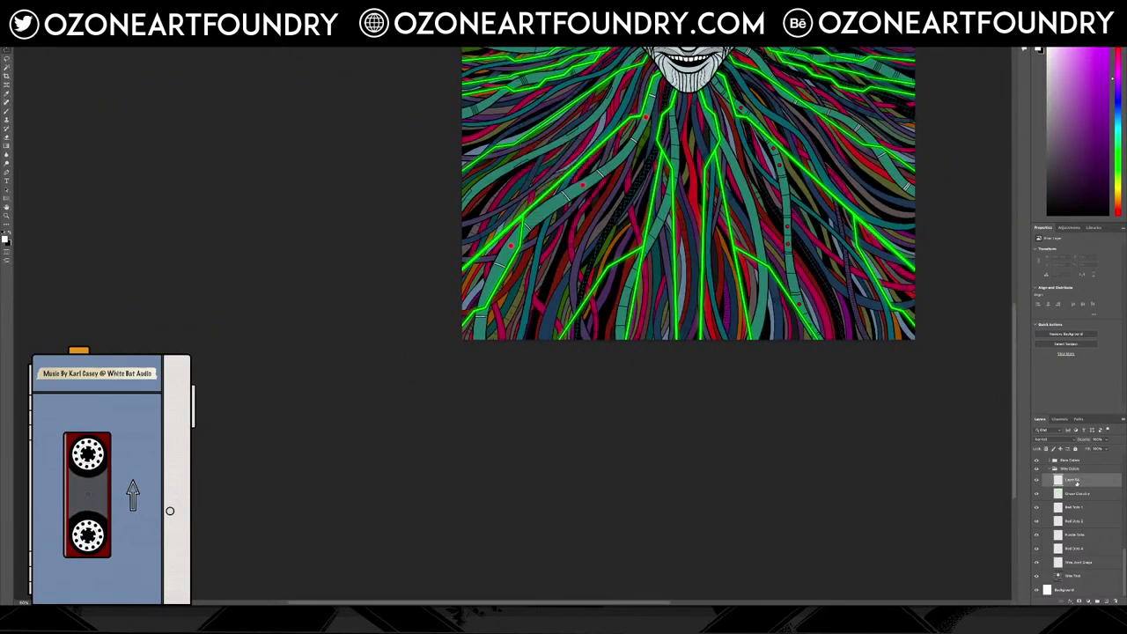
text(Whi)
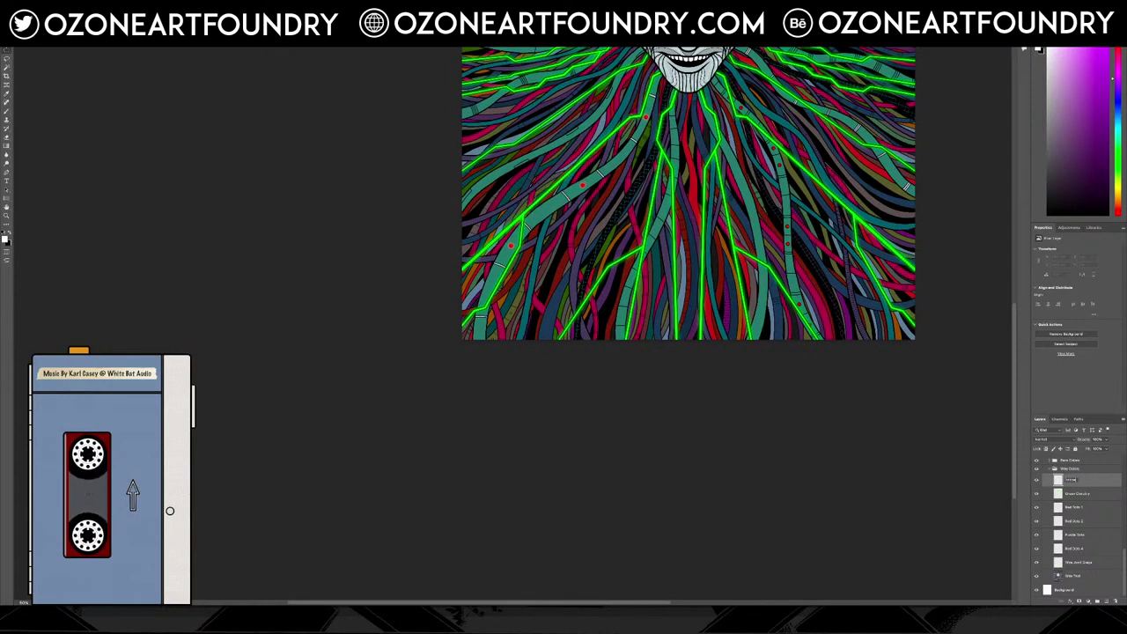
key(Return)
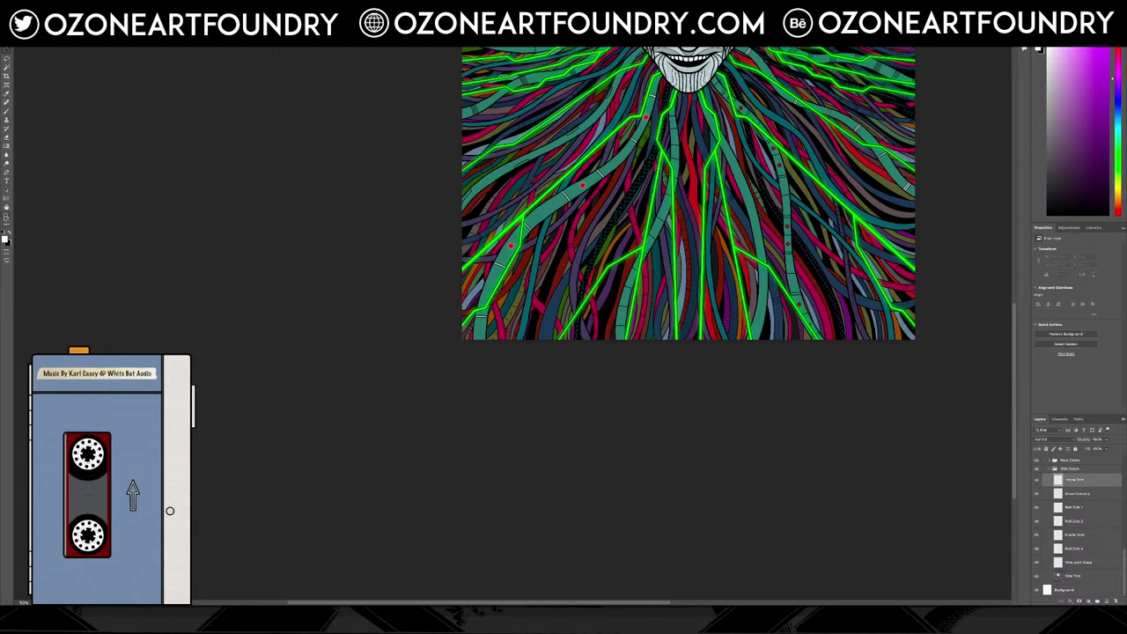
Select the insides of the small circles along the olive vine, using the top layer of the circuit and wire artwork group
click(6, 215)
click(488, 327)
click(488, 327)
scroll(488, 326, up, 5)
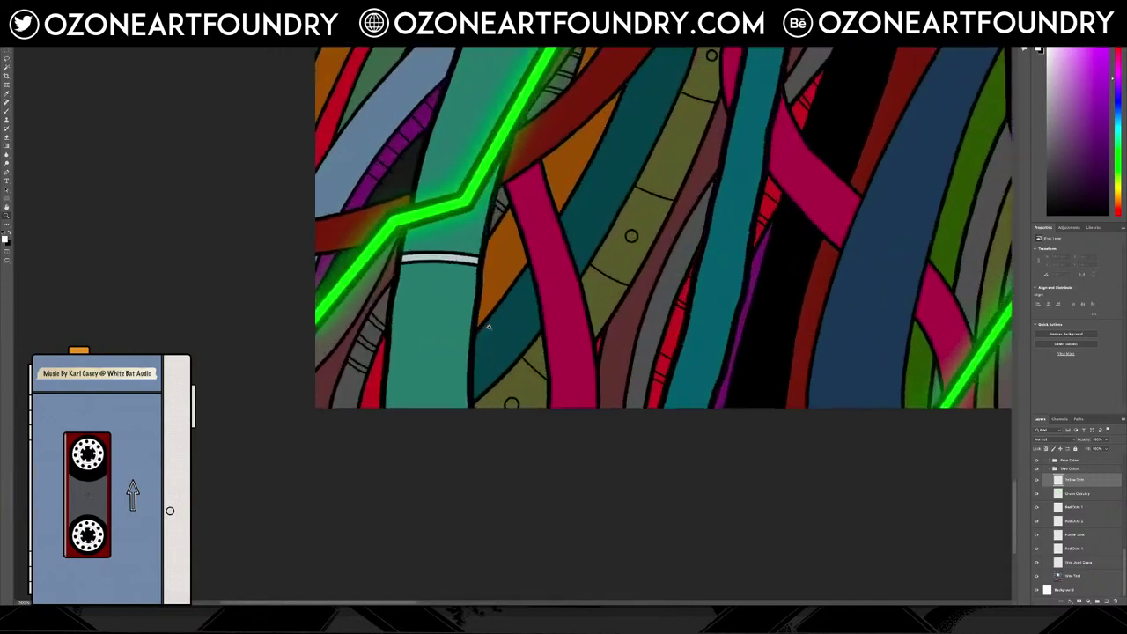
scroll(514, 220, up, 3)
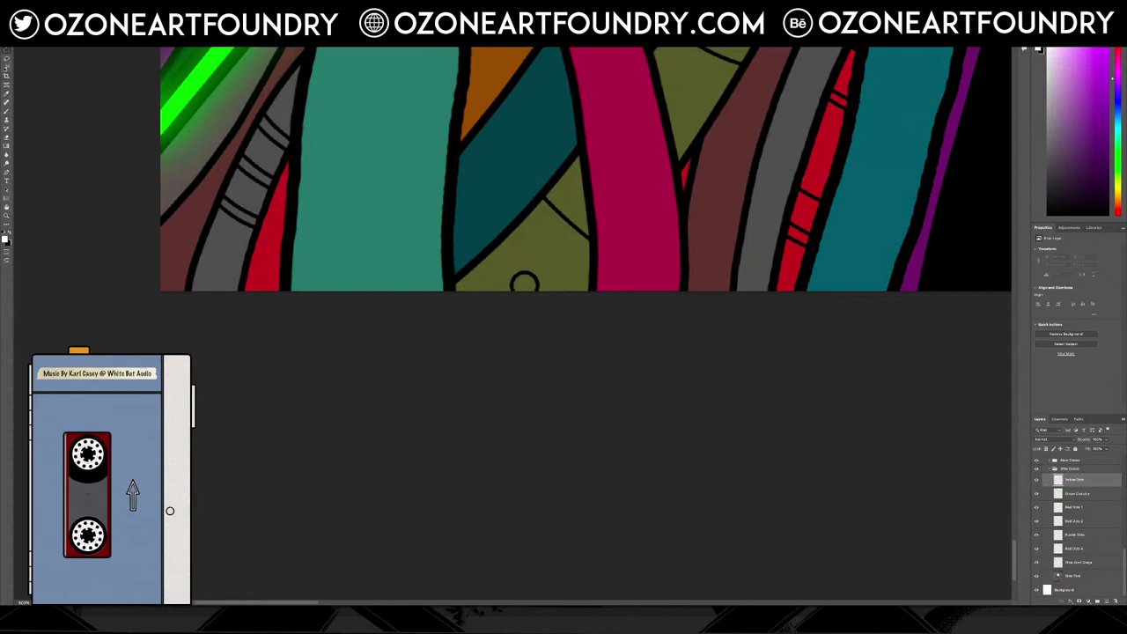
click(6, 43)
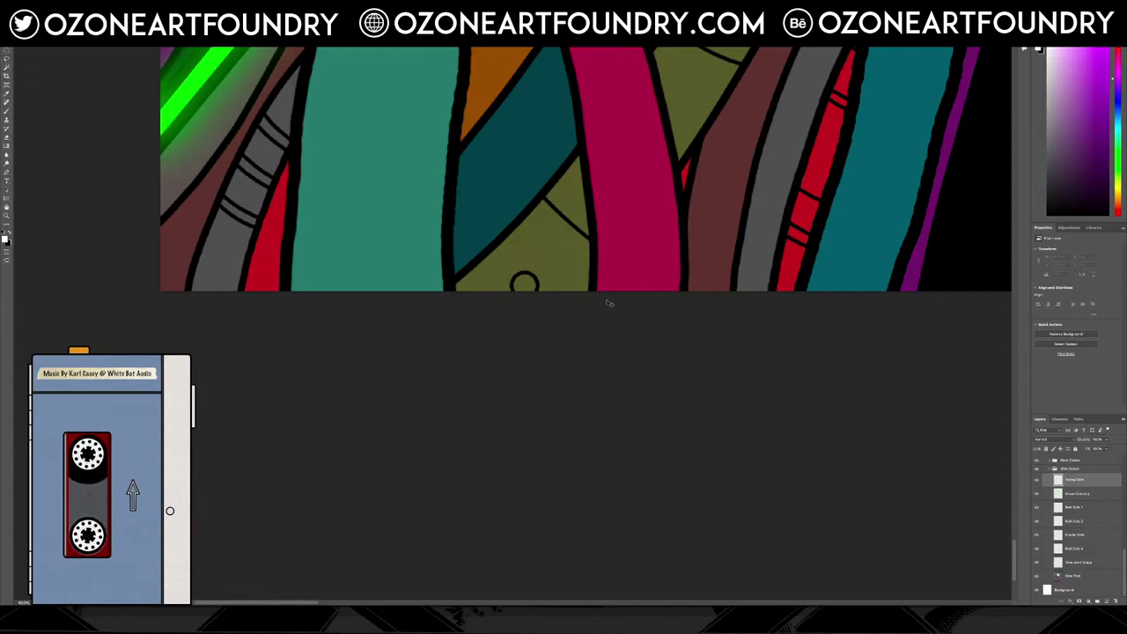
click(528, 274)
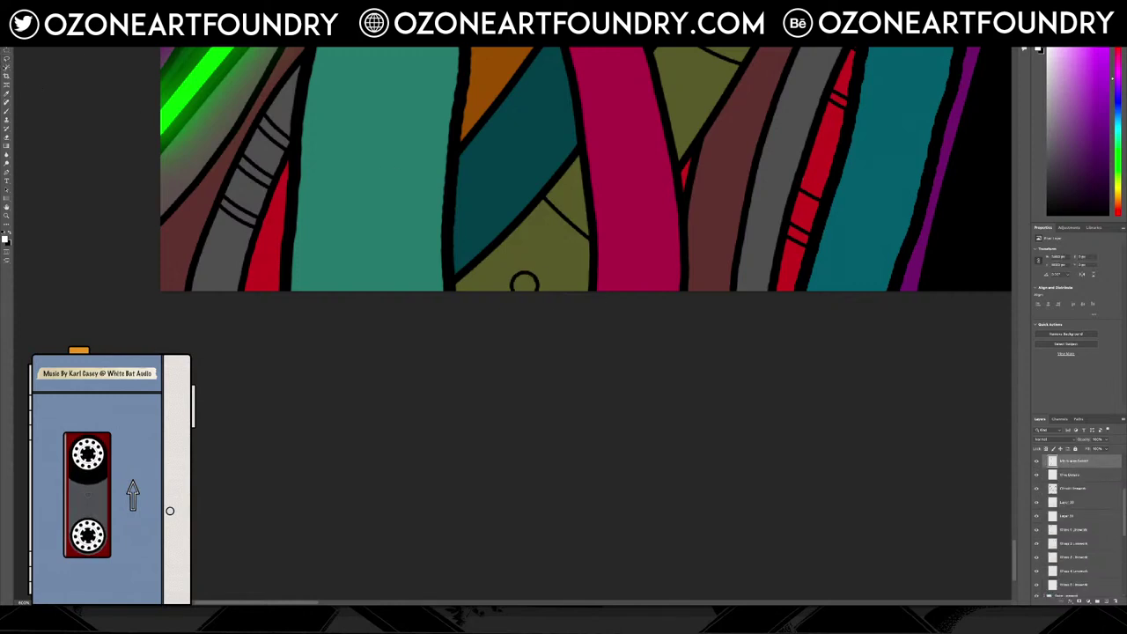
drag(523, 282, 524, 549)
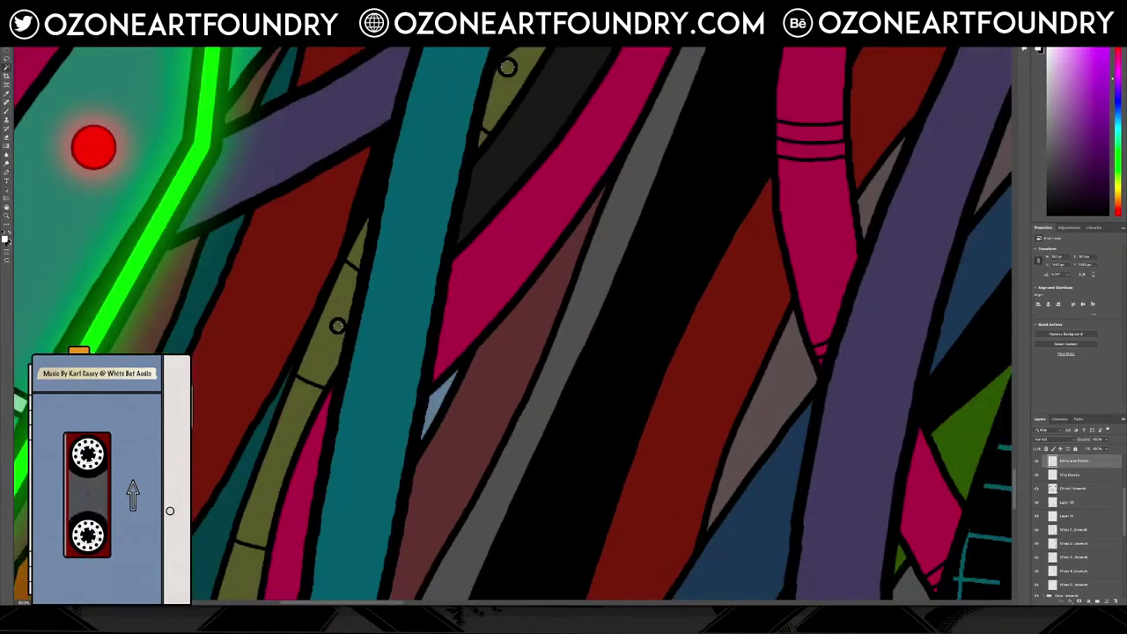
Set the foreground color to bright yellow and fill the selected circles with it on the Yellow Dots layer
click(5, 238)
click(261, 182)
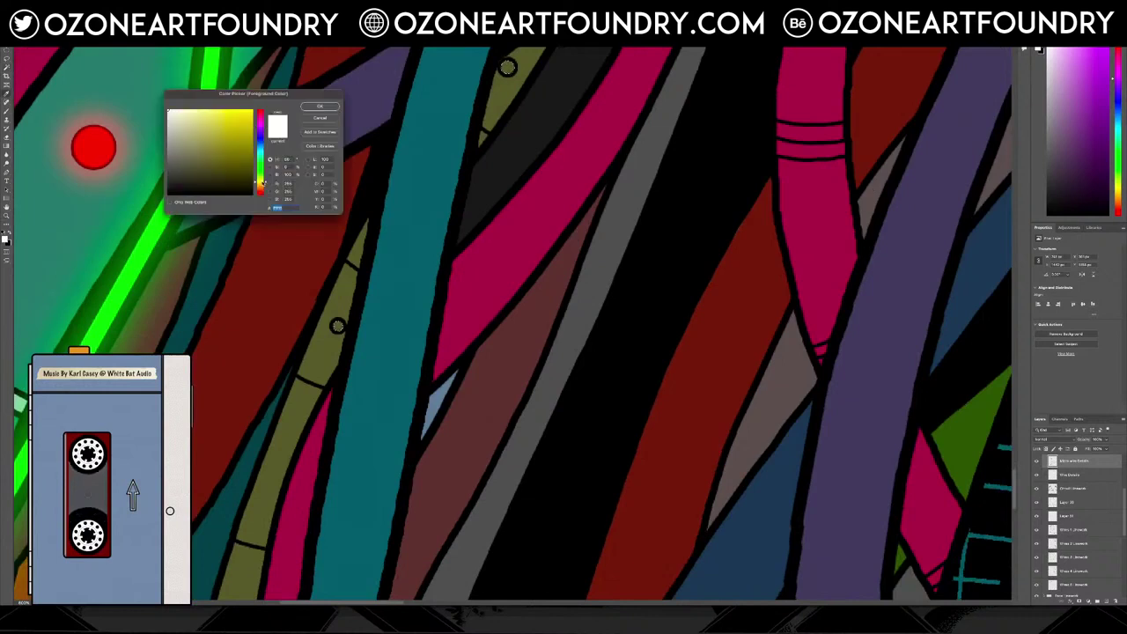
click(319, 105)
click(79, 5)
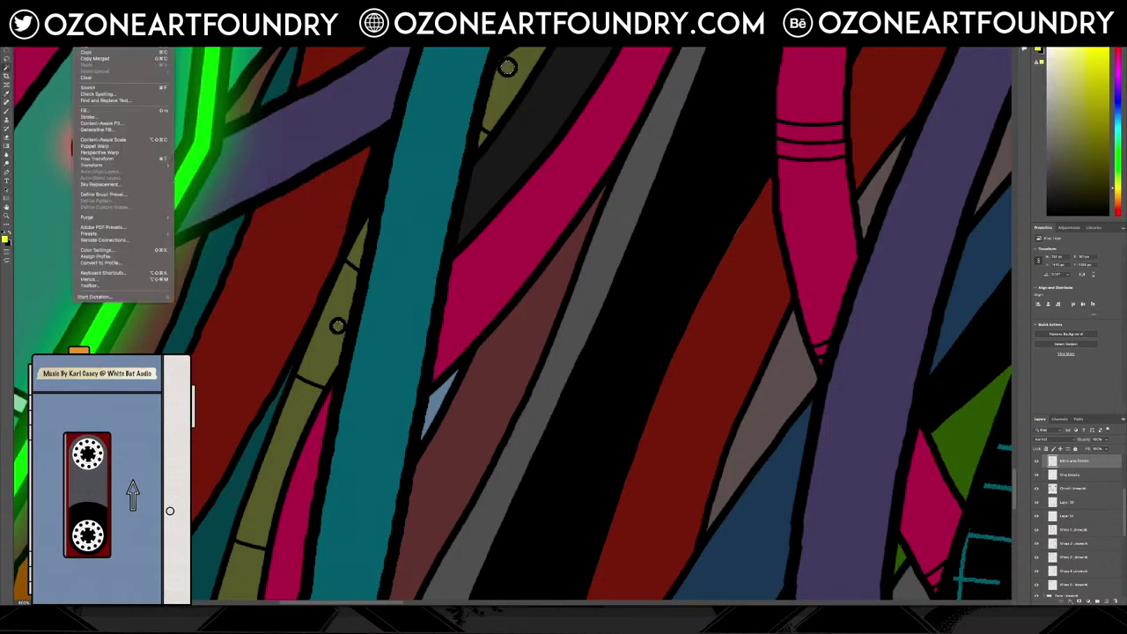
click(1080, 505)
scroll(1080, 506, down, 10)
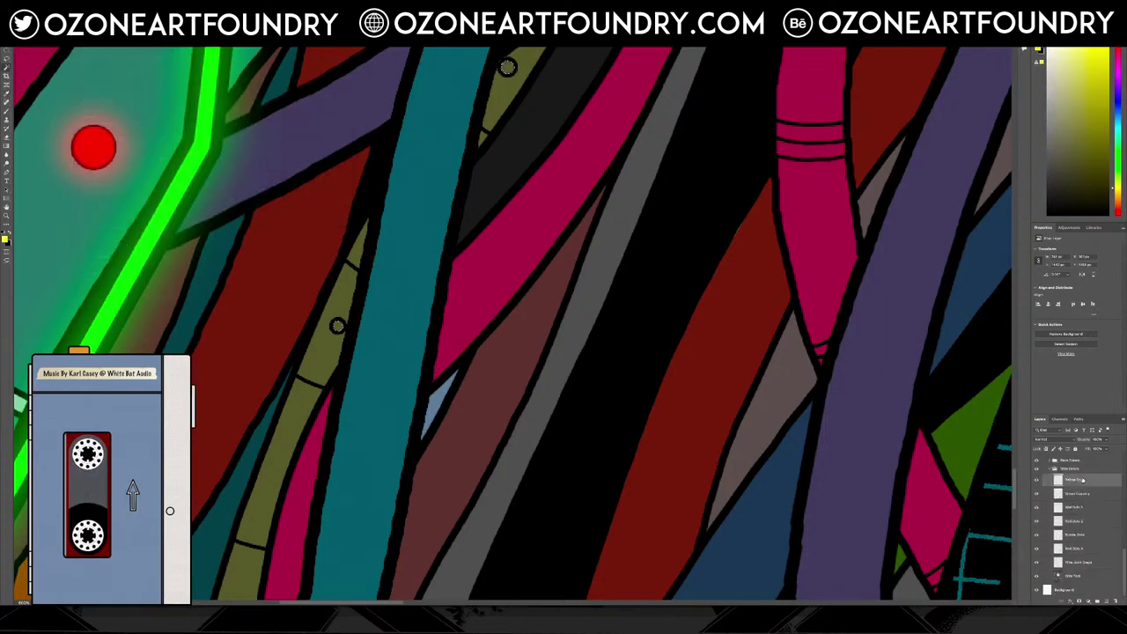
click(88, 39)
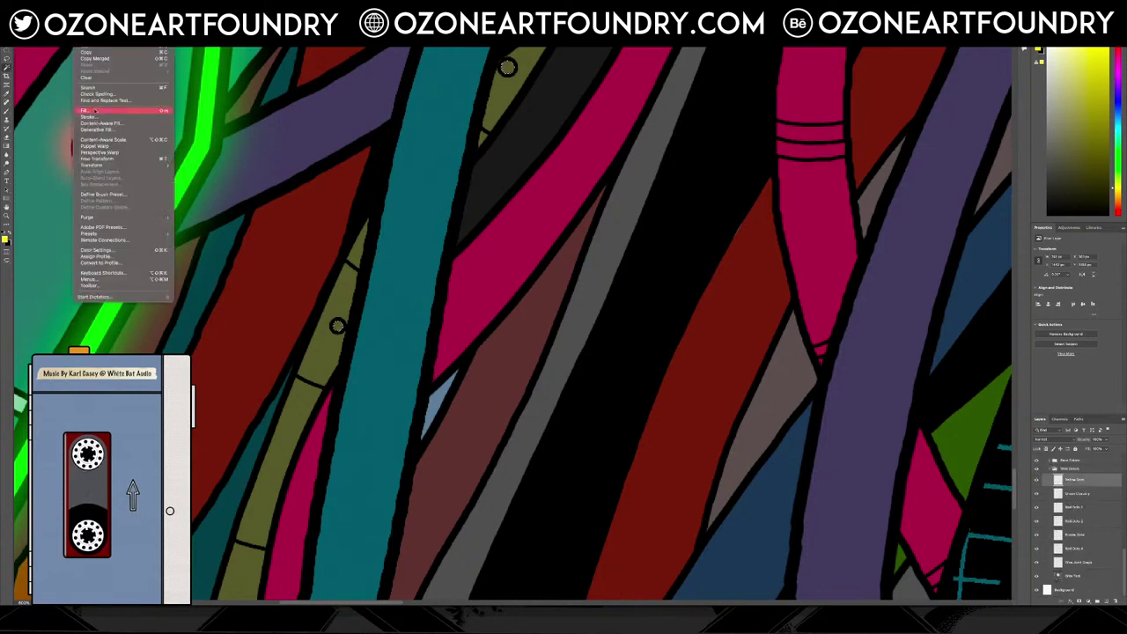
click(88, 110)
key(Return)
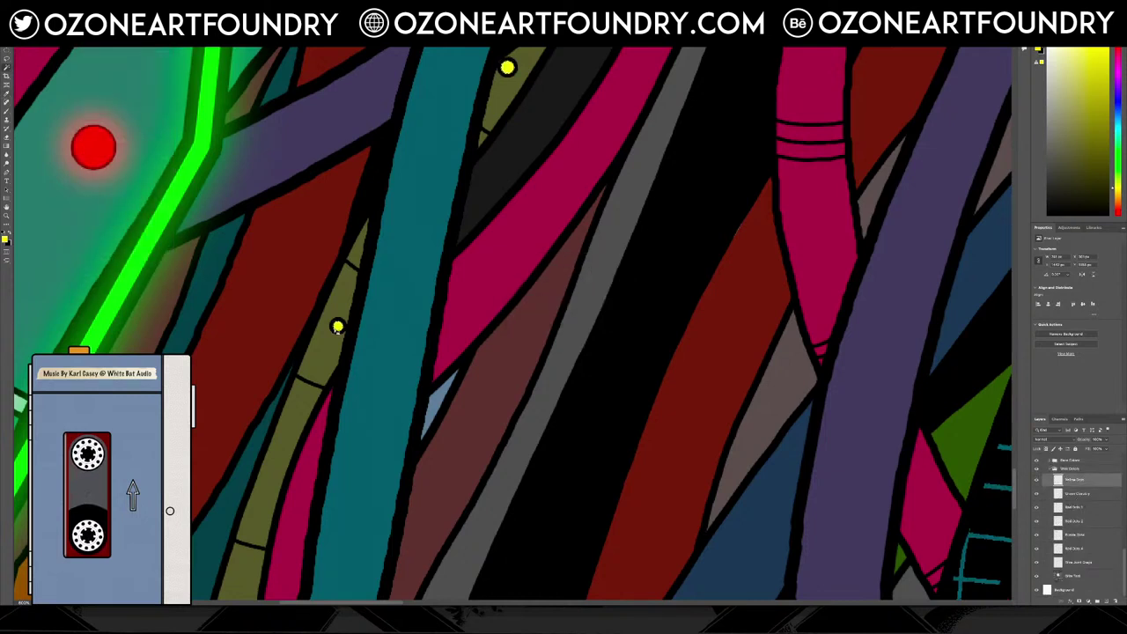
Duplicate the Yellow Dots layer and move the copy to just below the topmost layer of the document
right_click(1078, 479)
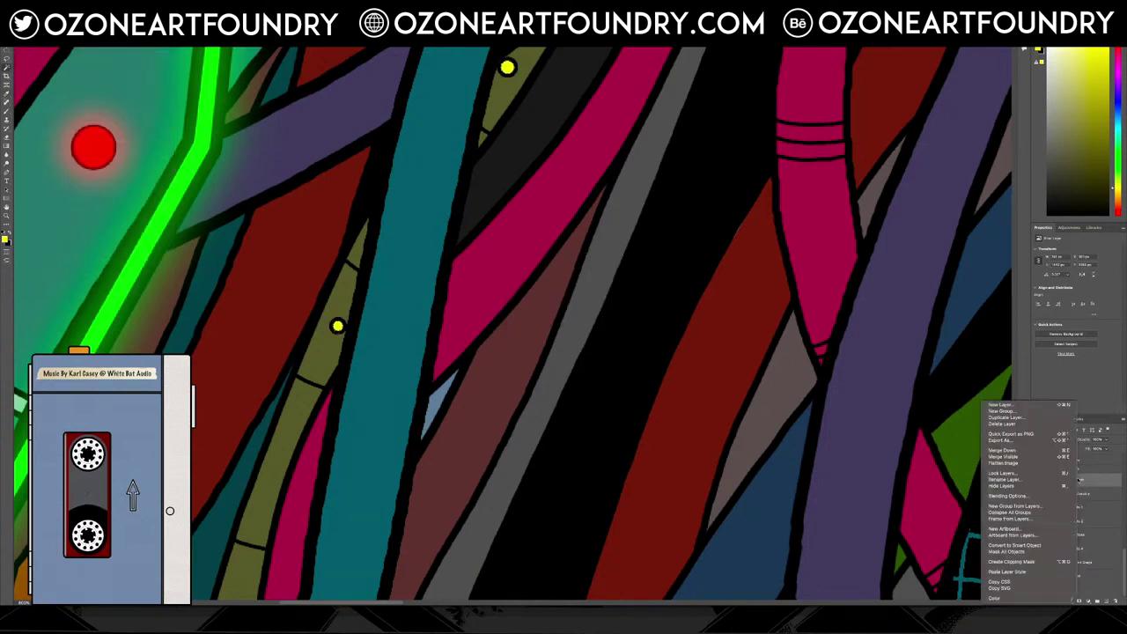
click(1026, 419)
click(625, 287)
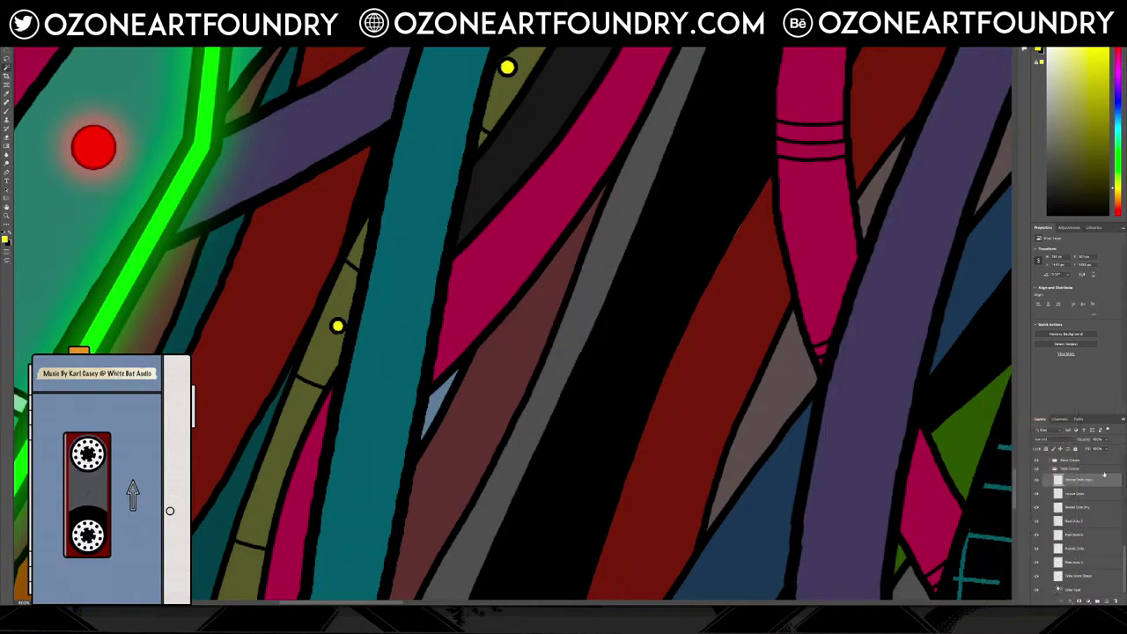
drag(1082, 432, 1081, 473)
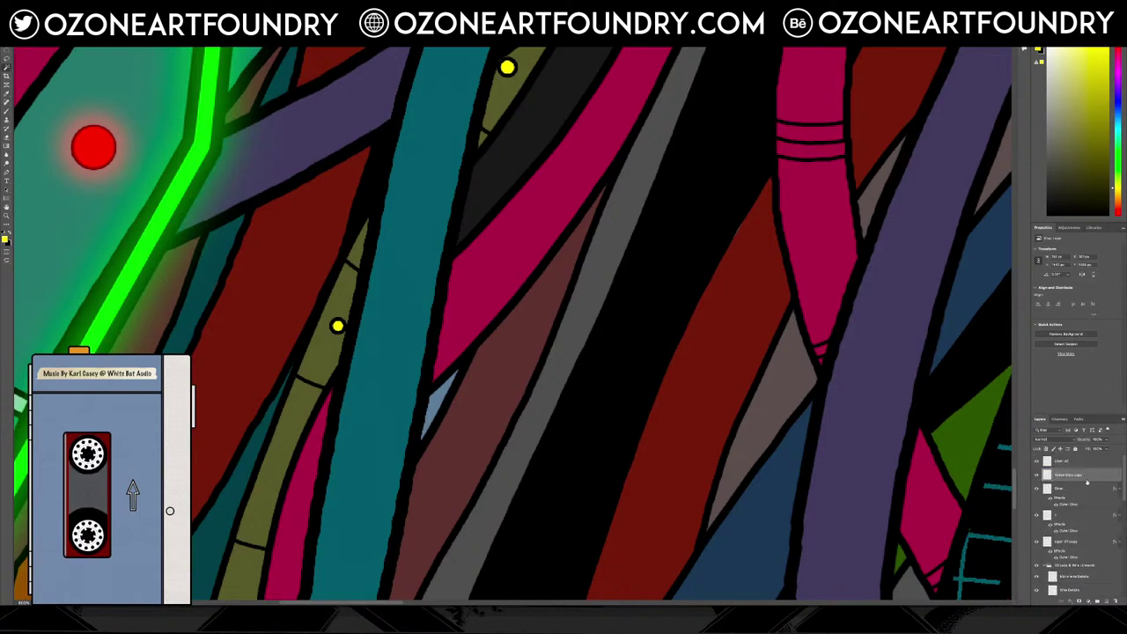
Group the five layers above the circuit and wire artwork group, and name the new group Glow
click(1085, 461)
shift+click(1084, 544)
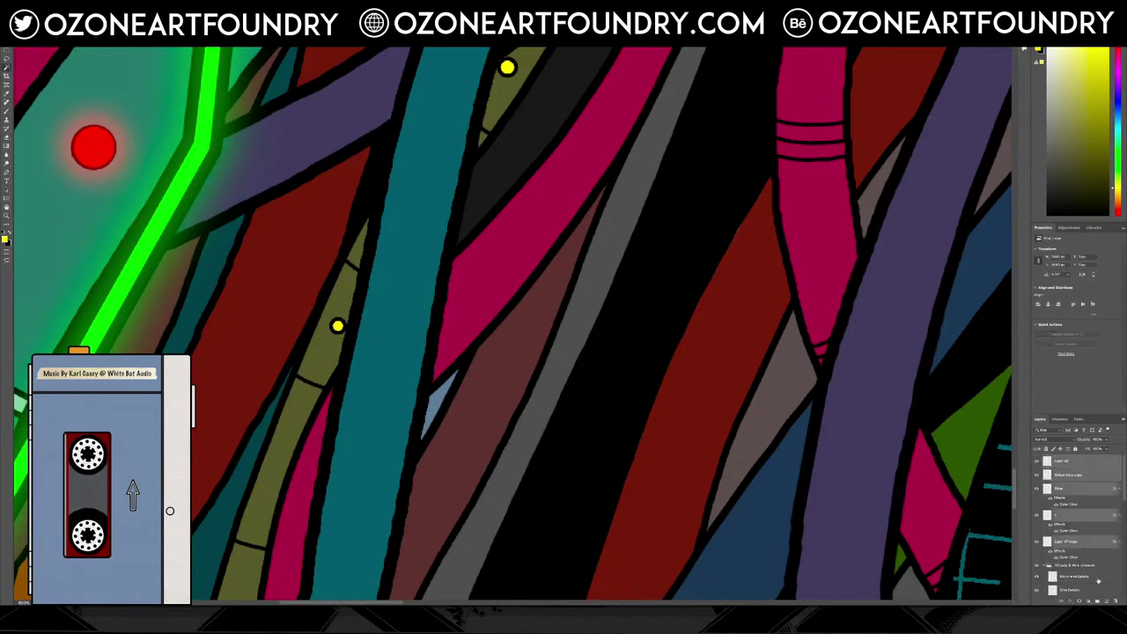
click(1097, 601)
double_click(1062, 459)
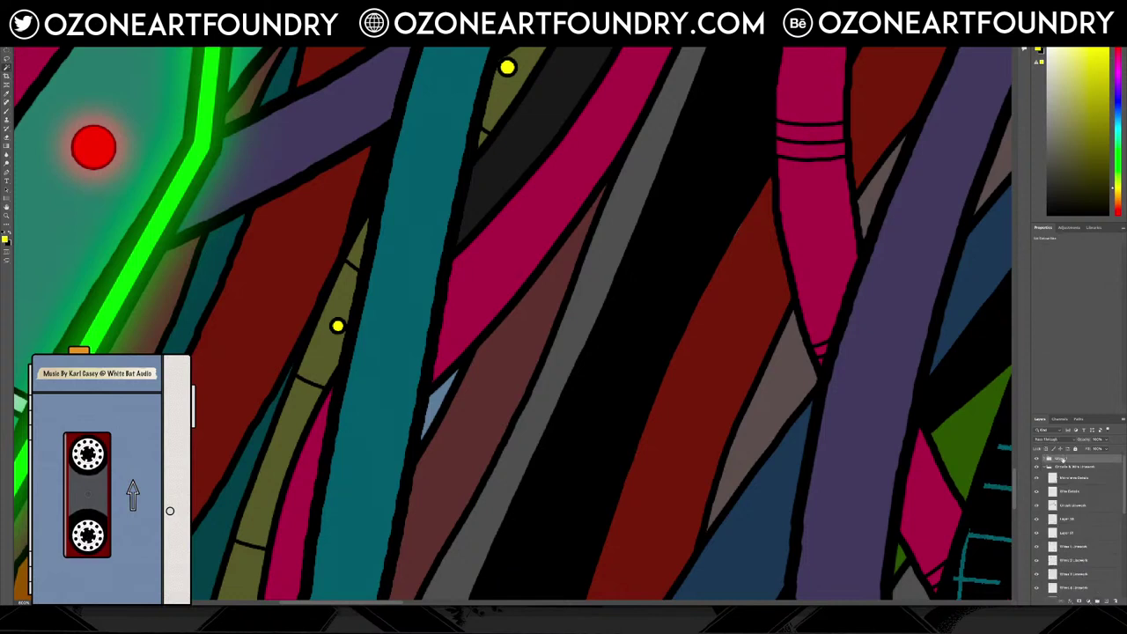
text(Li)
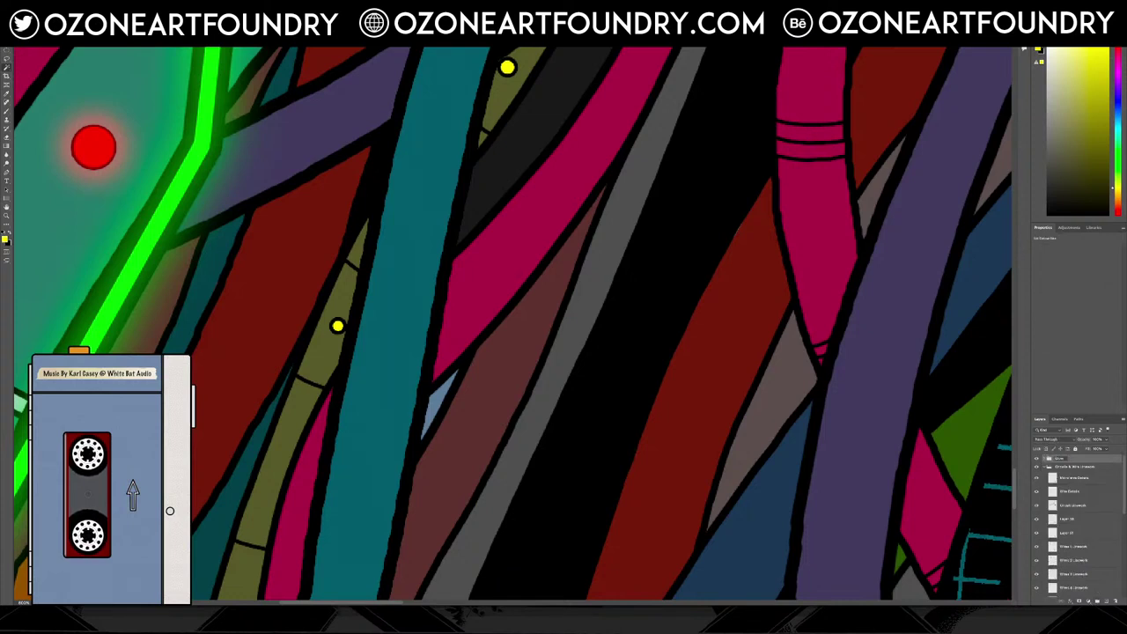
key(Return)
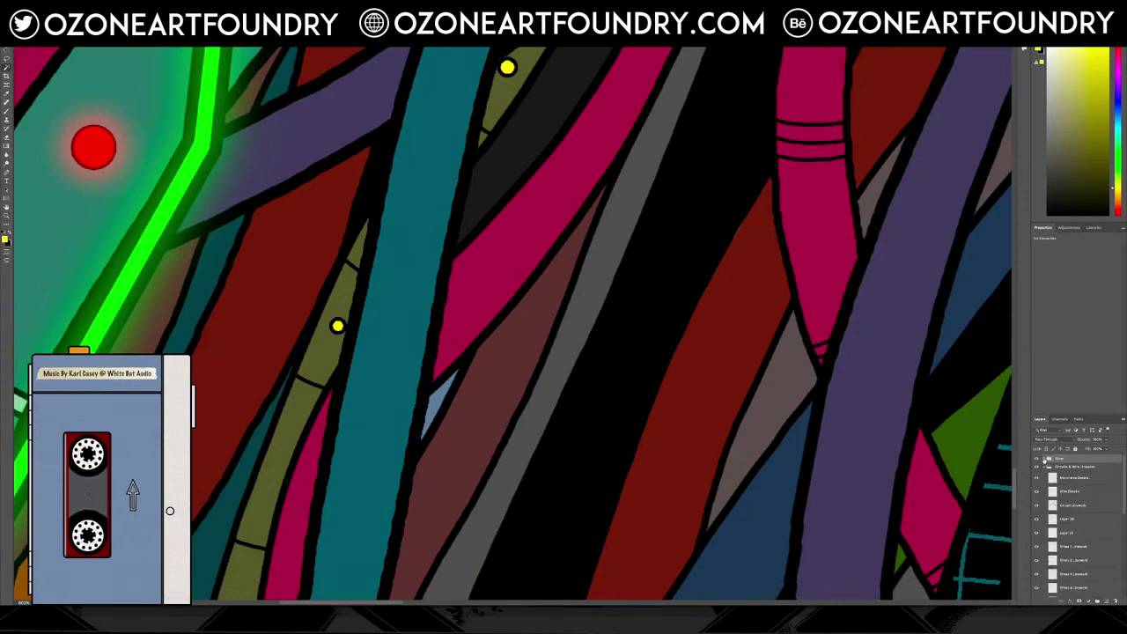
Copy the red outer glow style from a lower layer in the Glow group and paste it onto the Yellow Dots copy layer
click(1045, 460)
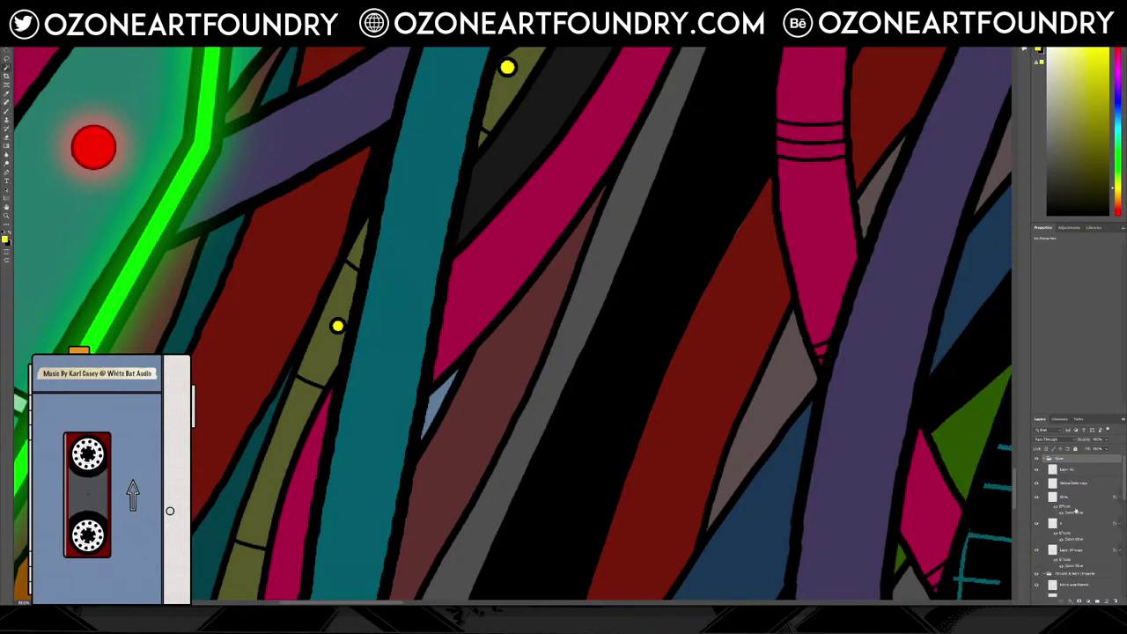
right_click(1076, 521)
click(1075, 524)
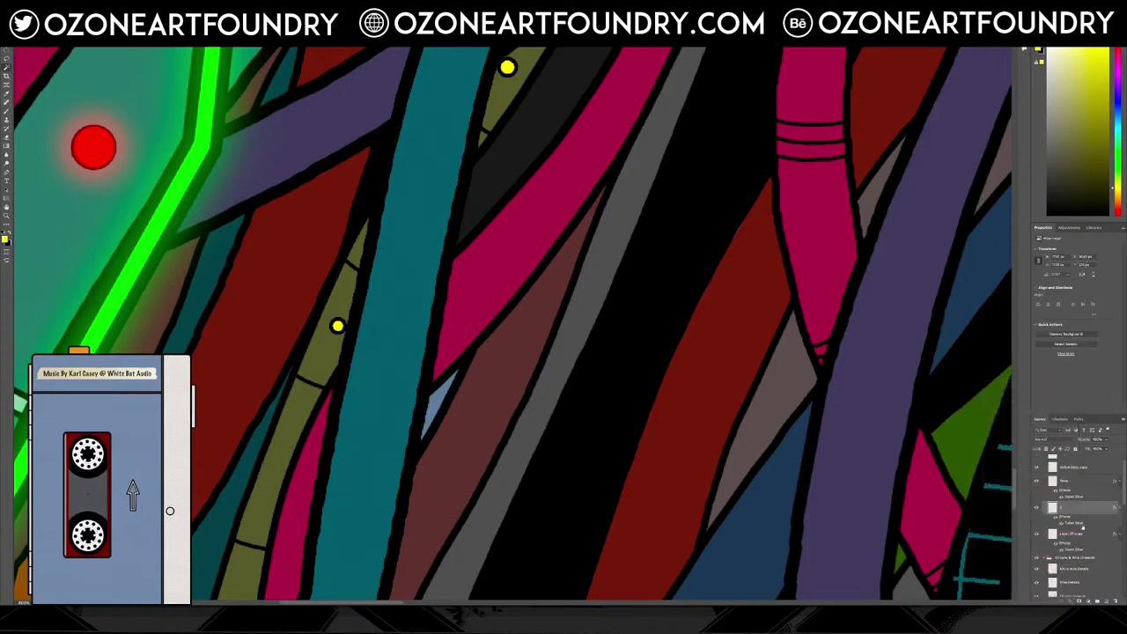
right_click(1078, 477)
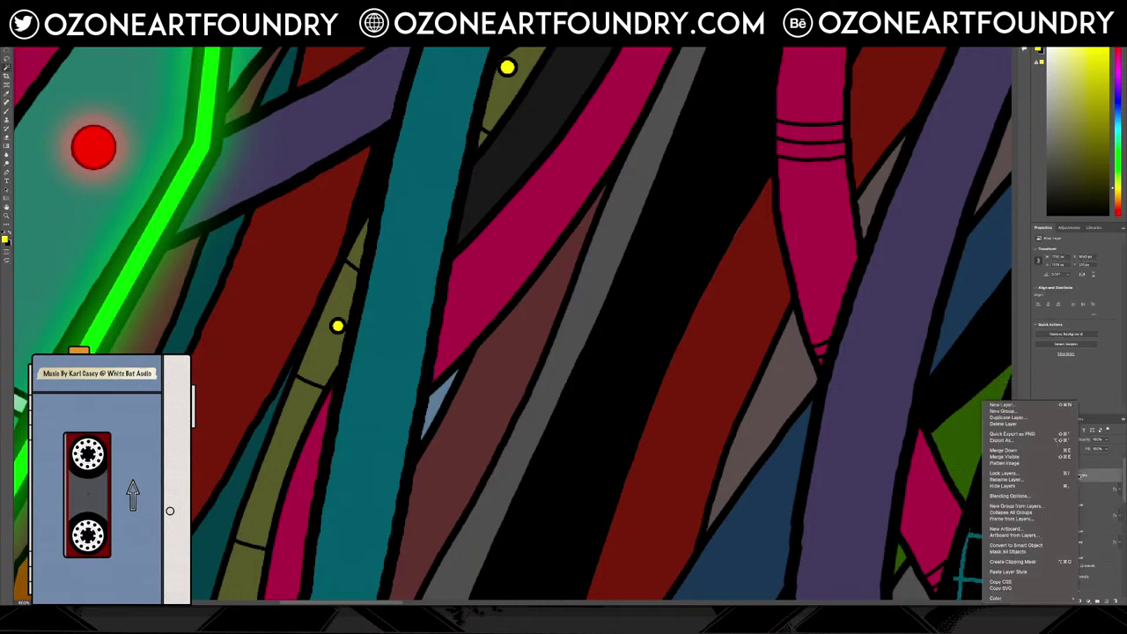
click(1039, 573)
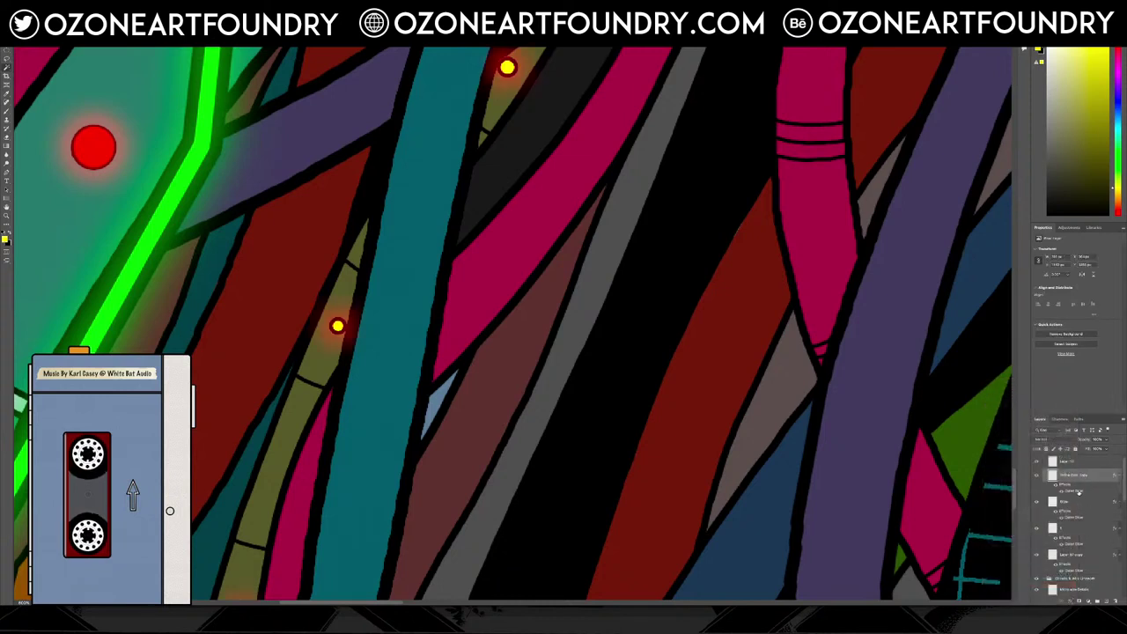
Change the outer glow color of the Yellow Dots copy layer to the bright yellow sampled from a dot in the artwork
double_click(1078, 492)
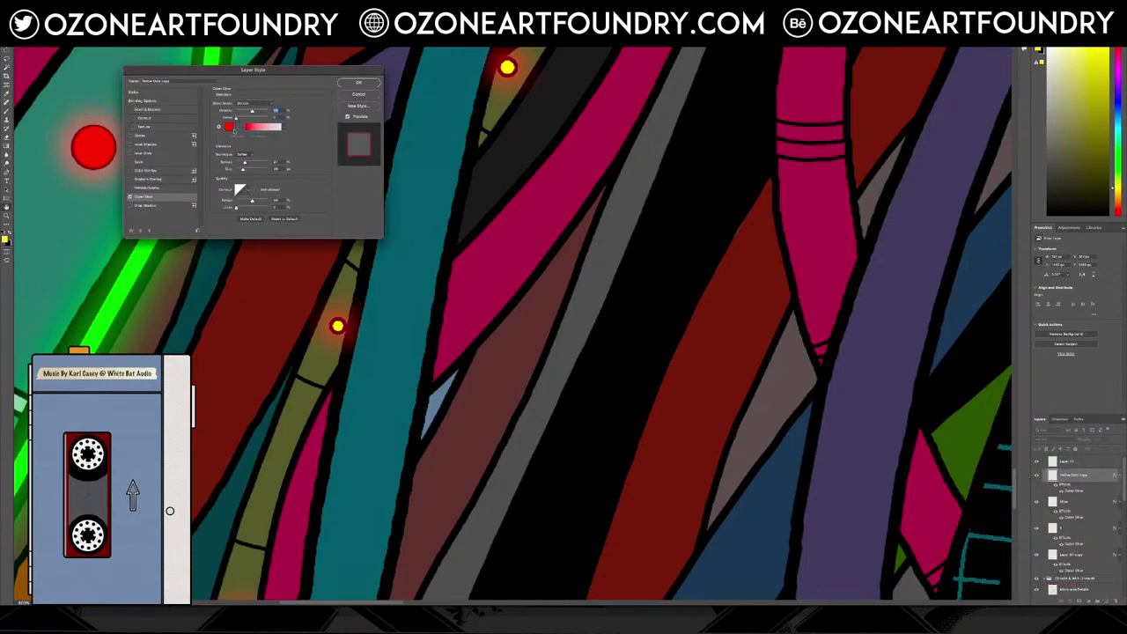
click(228, 127)
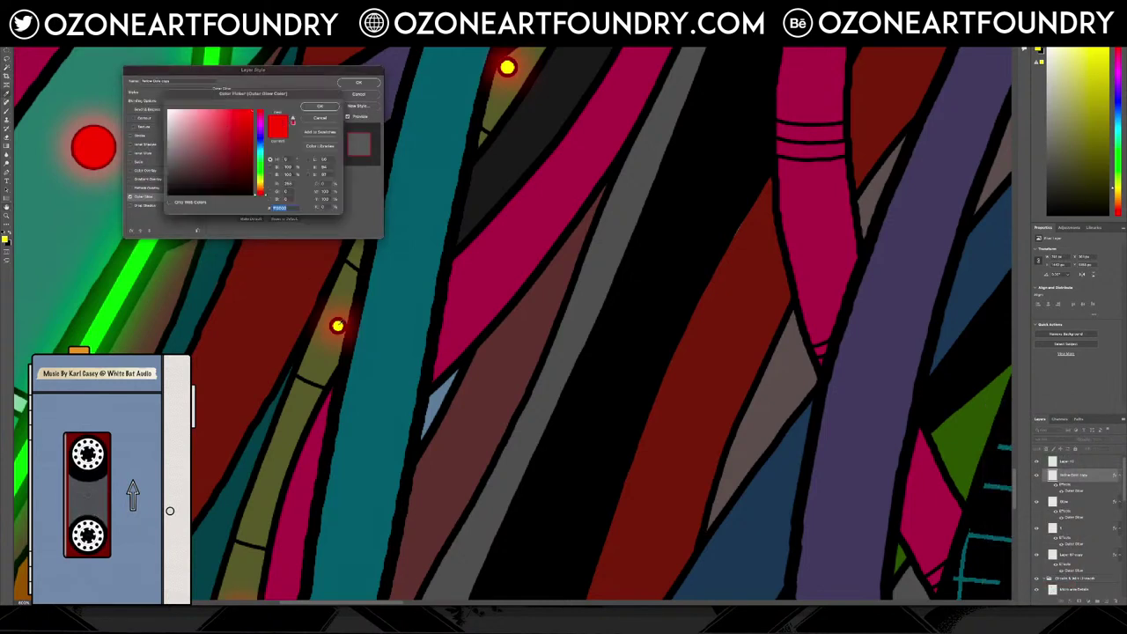
click(339, 324)
click(331, 105)
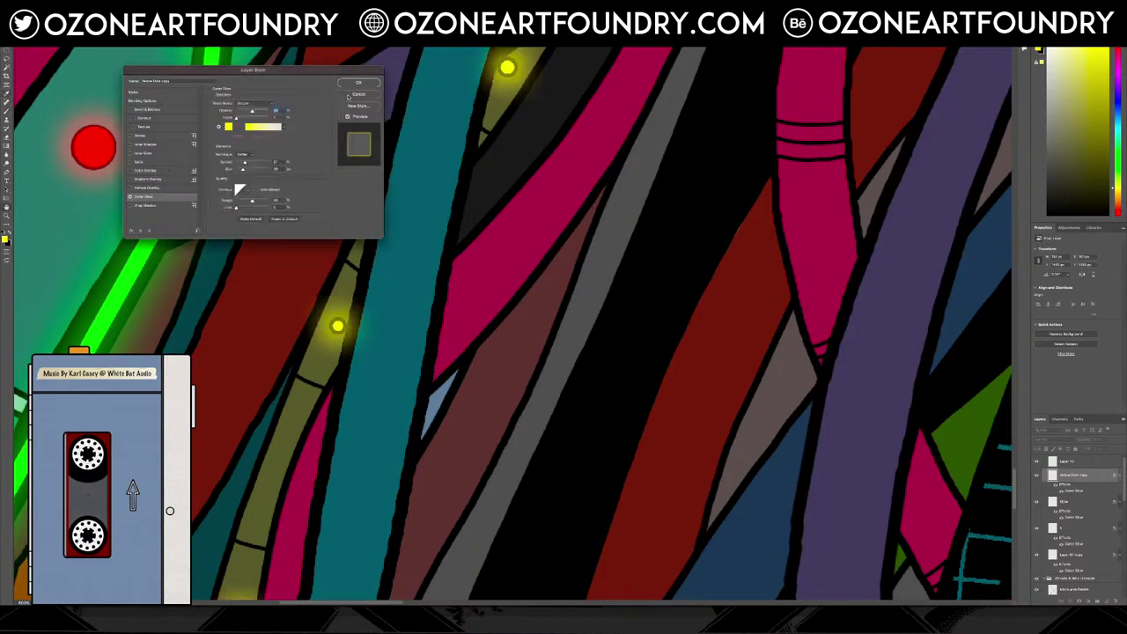
click(358, 83)
Examine the yellow glow on the dots along the olive vine and around the neighboring wires
scroll(478, 222, up, 5)
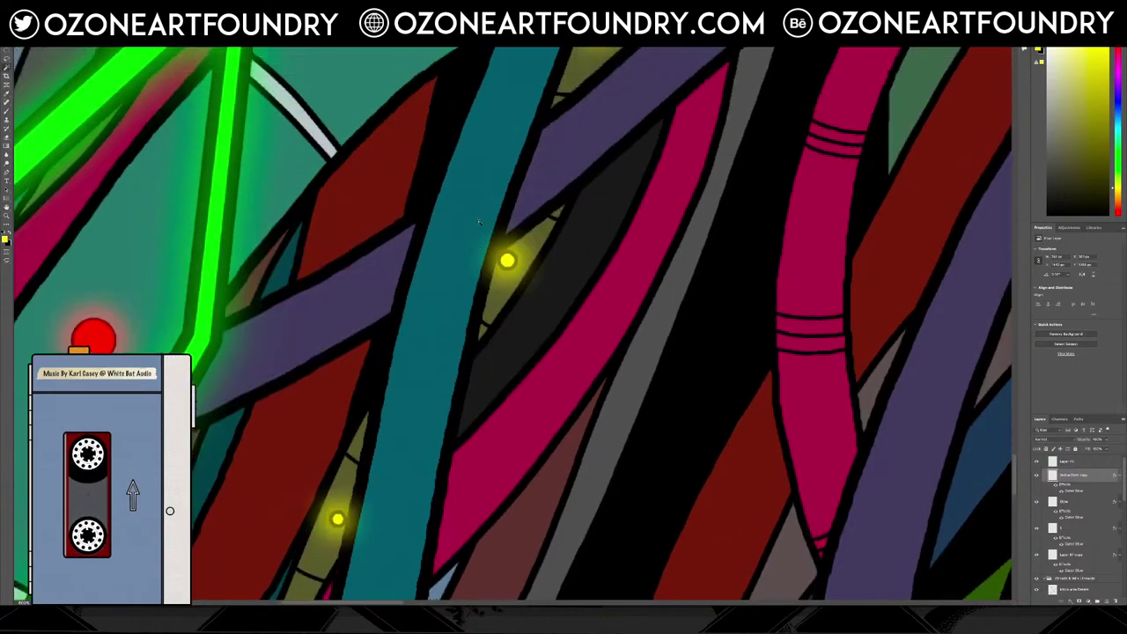
scroll(478, 221, up, 4)
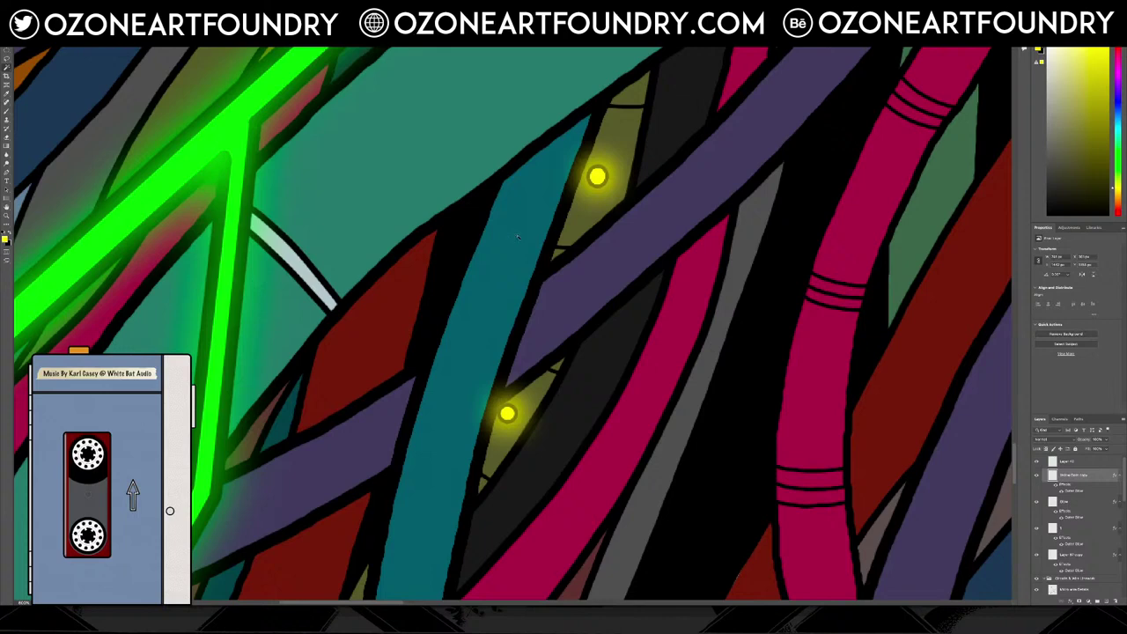
scroll(520, 243, down, 20)
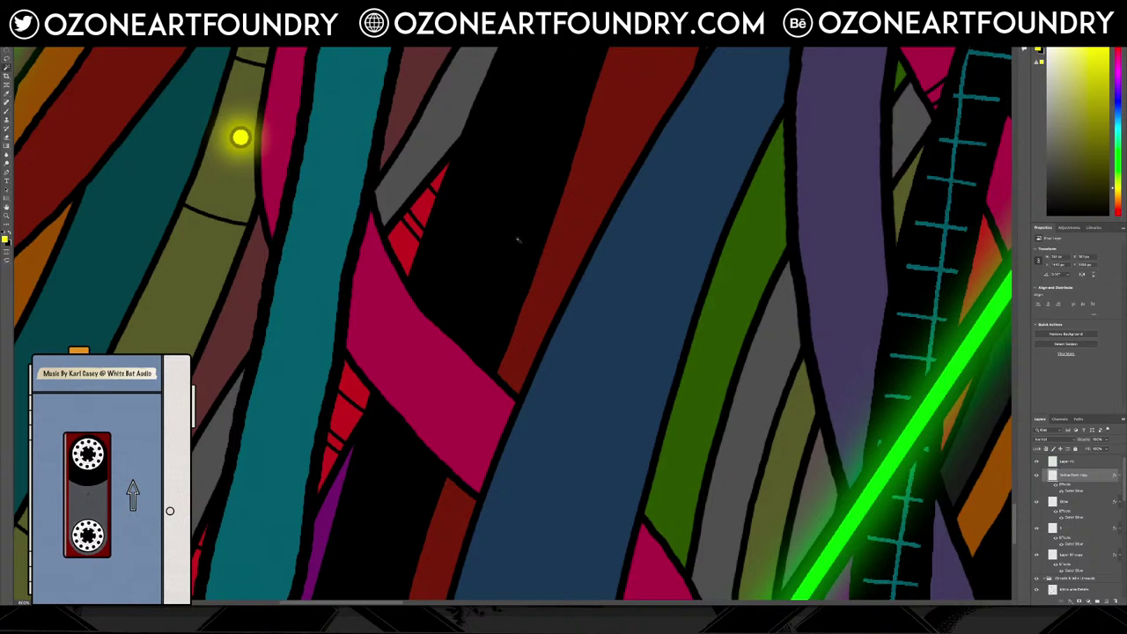
scroll(441, 224, up, 3)
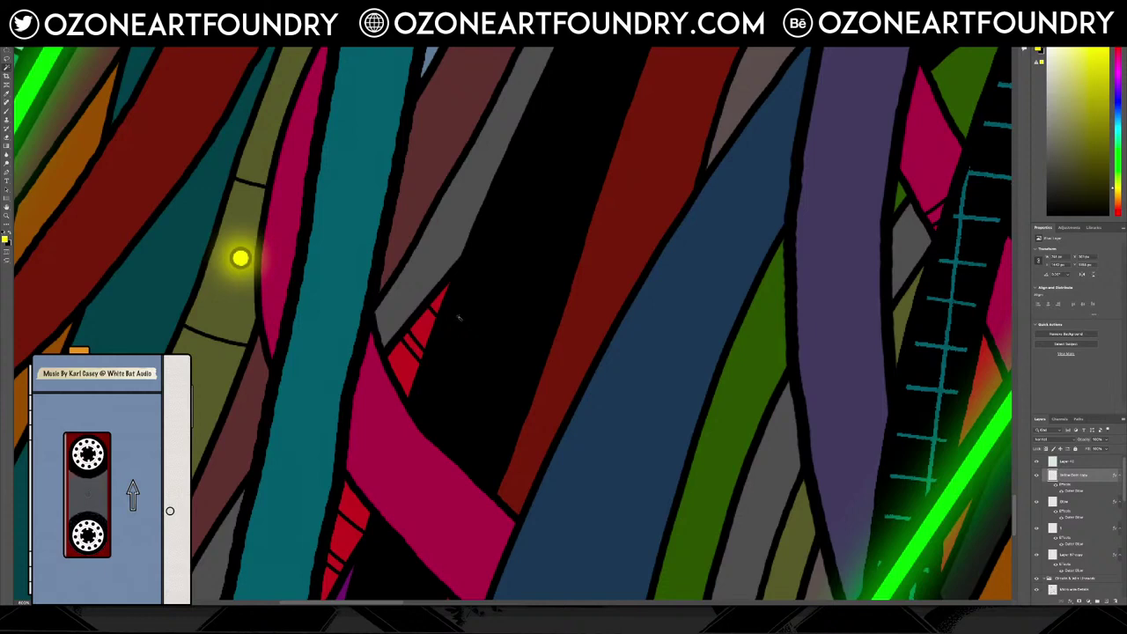
scroll(458, 322, down, 5)
scroll(460, 322, up, 20)
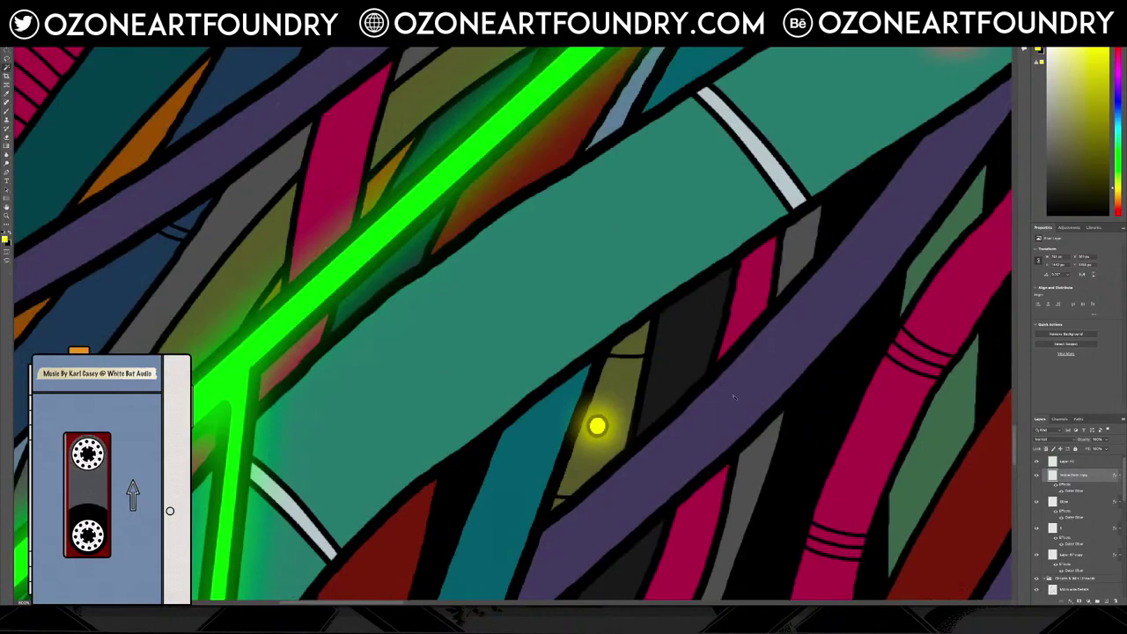
scroll(732, 397, up, 6)
scroll(733, 397, down, 7)
scroll(732, 397, up, 5)
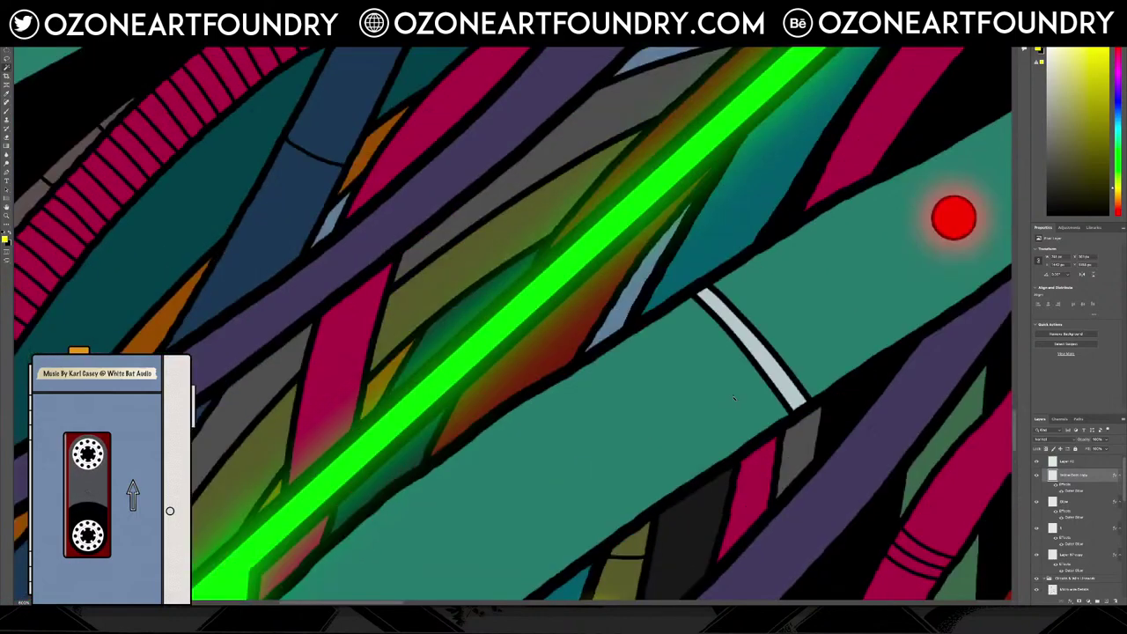
scroll(732, 397, down, 6)
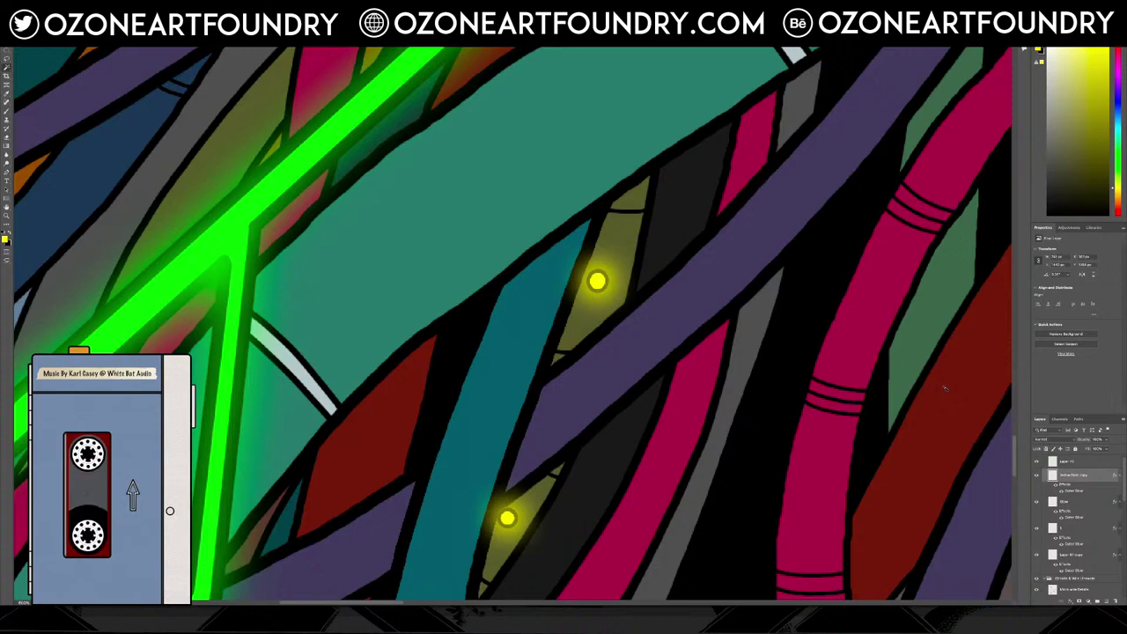
Reduce the outer glow size on the Yellow Dots copy layer, judging the dots with the surrounding wires in view
key(ctrl+minus)
key(ctrl+minus)
key(ctrl+minus)
key(ctrl+minus)
key(ctrl+minus)
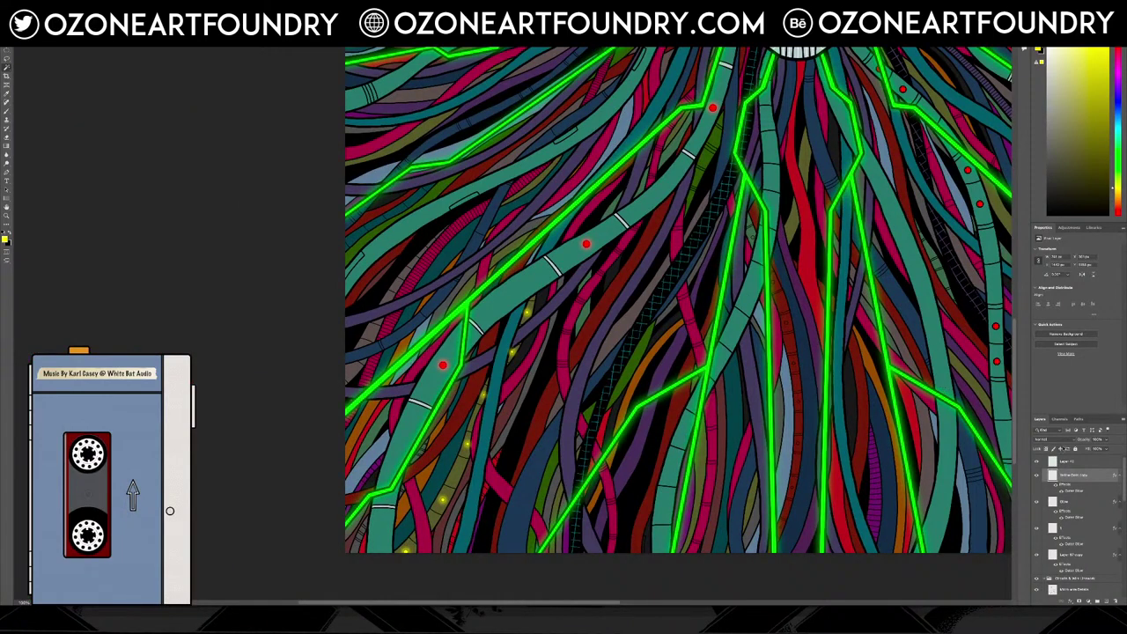
double_click(1077, 493)
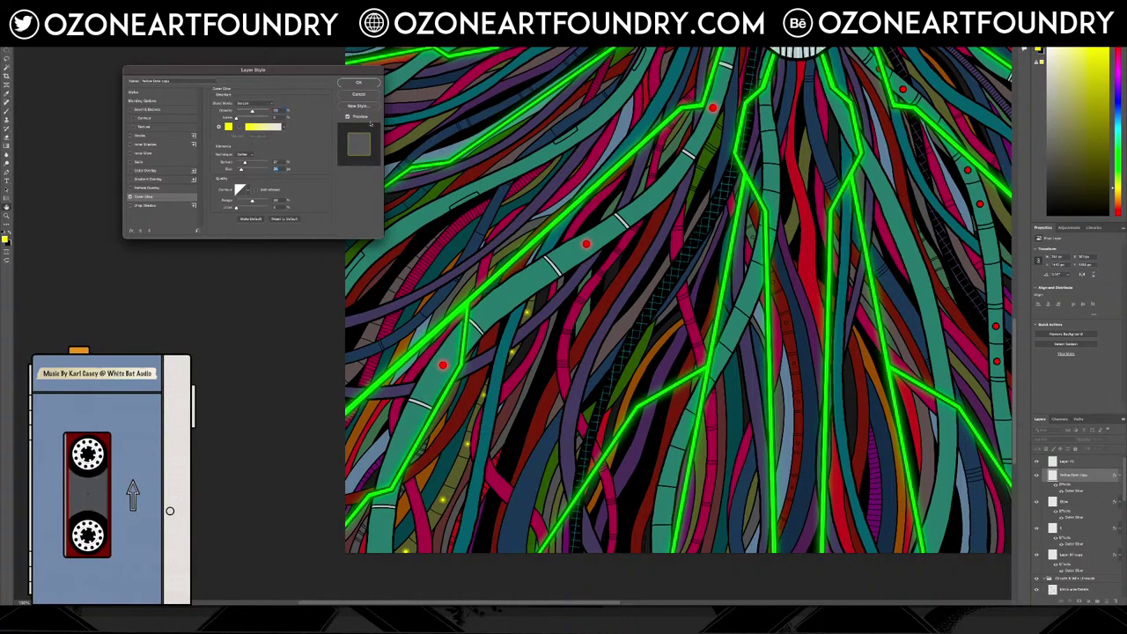
click(358, 82)
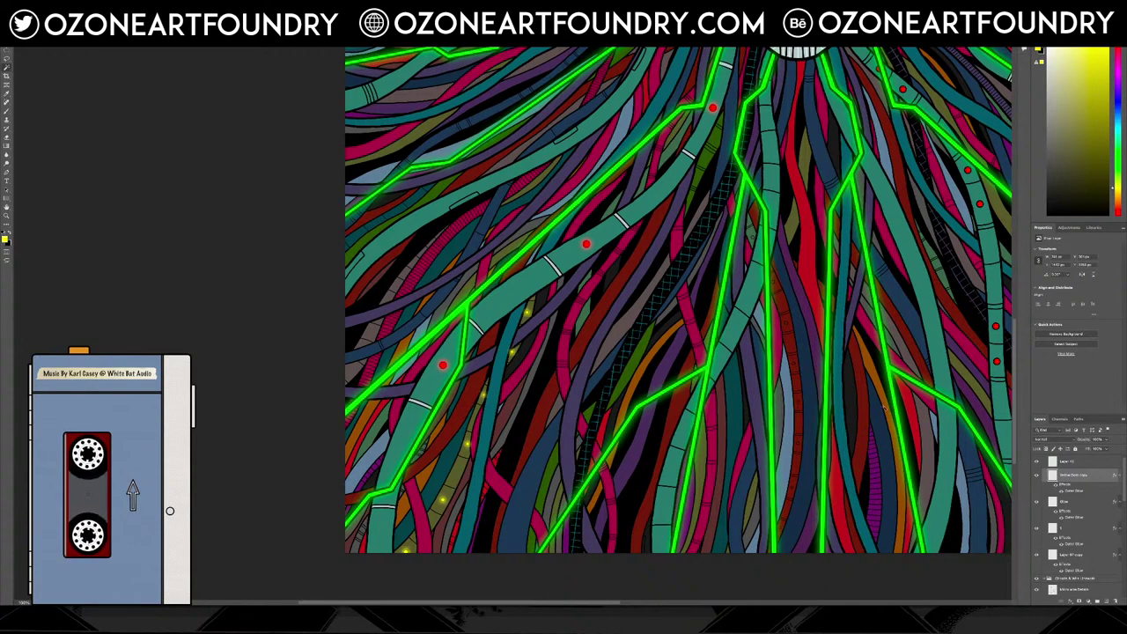
scroll(878, 409, up, 5)
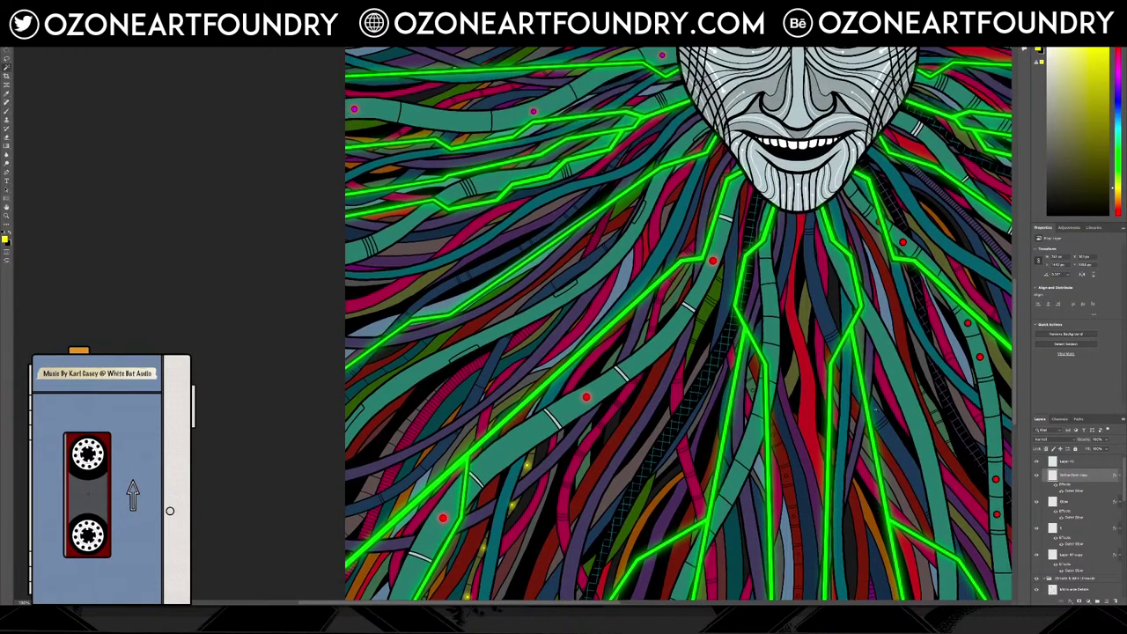
scroll(878, 409, up, 2)
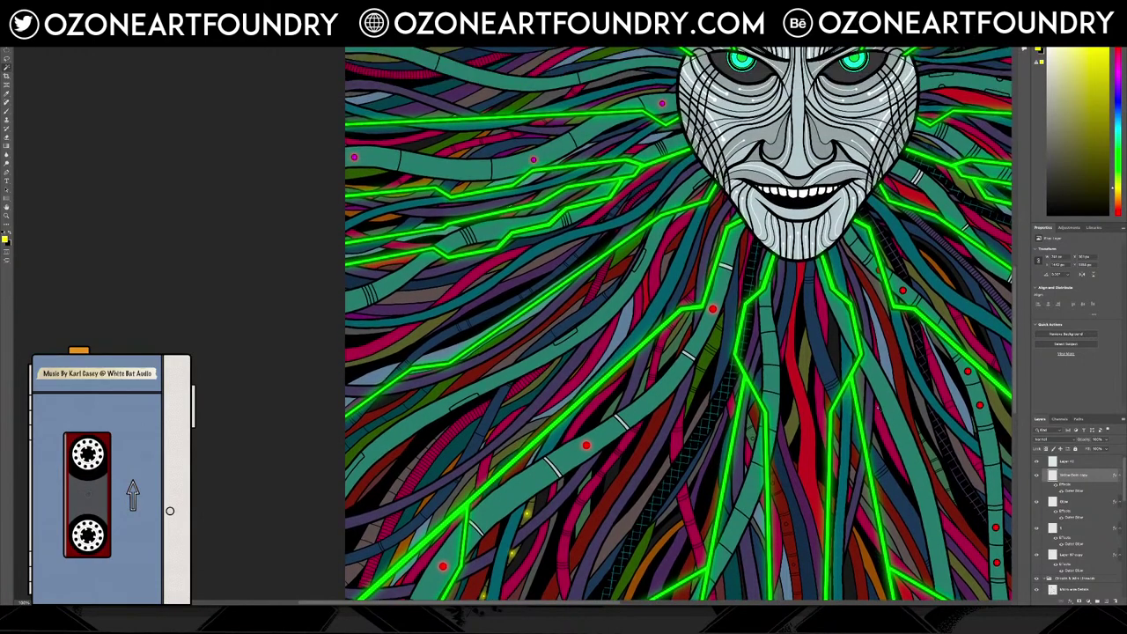
scroll(878, 409, up, 5)
scroll(879, 409, up, 1)
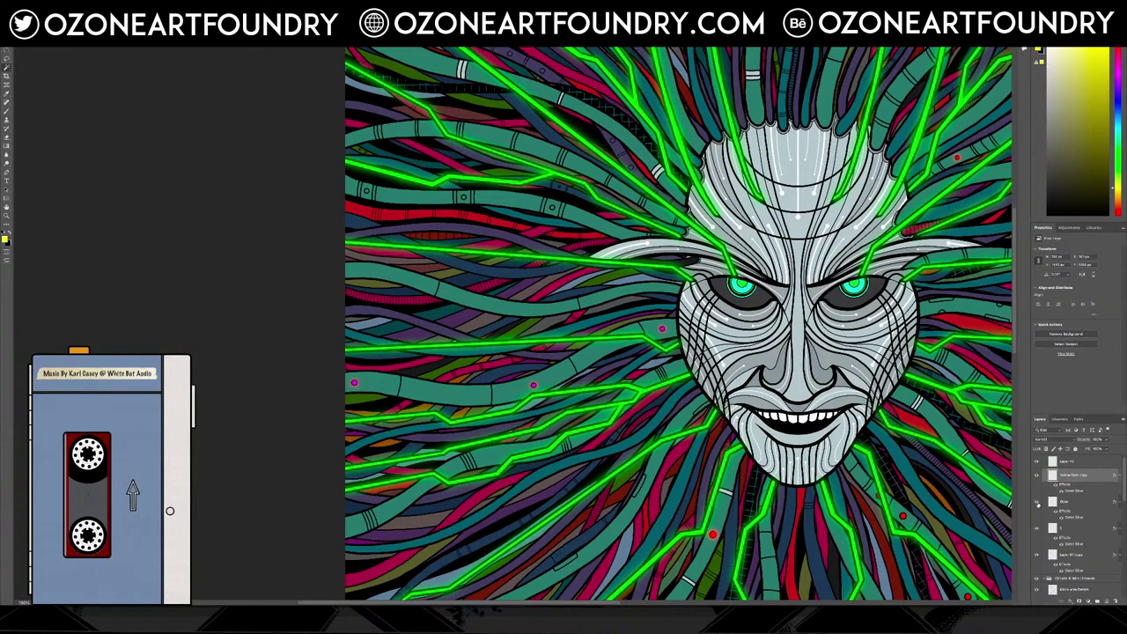
double_click(1079, 518)
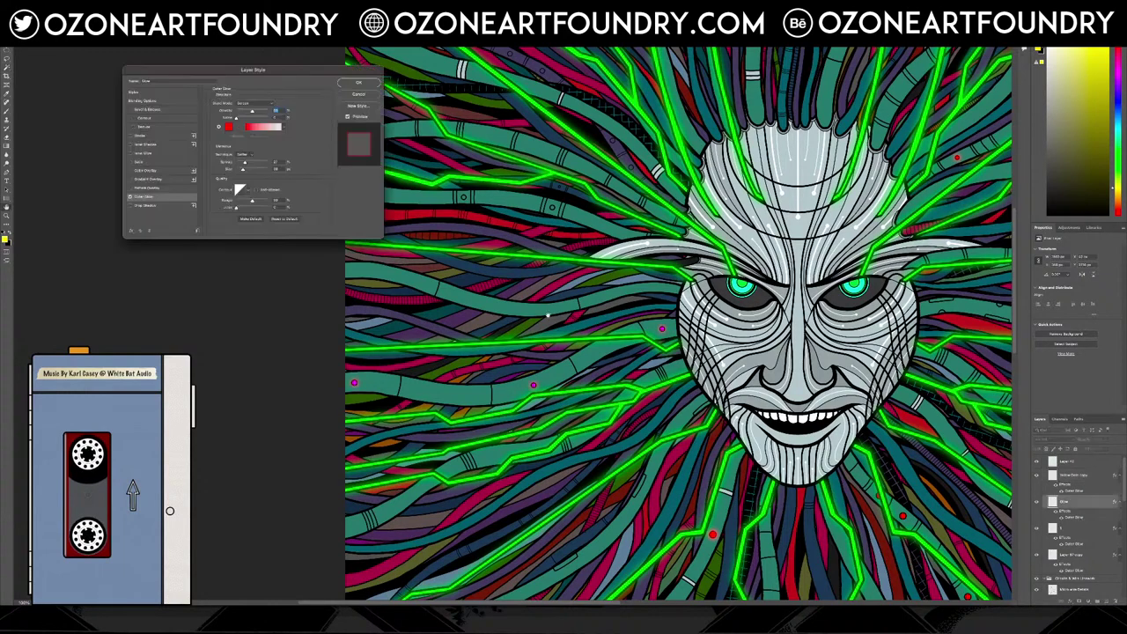
click(229, 127)
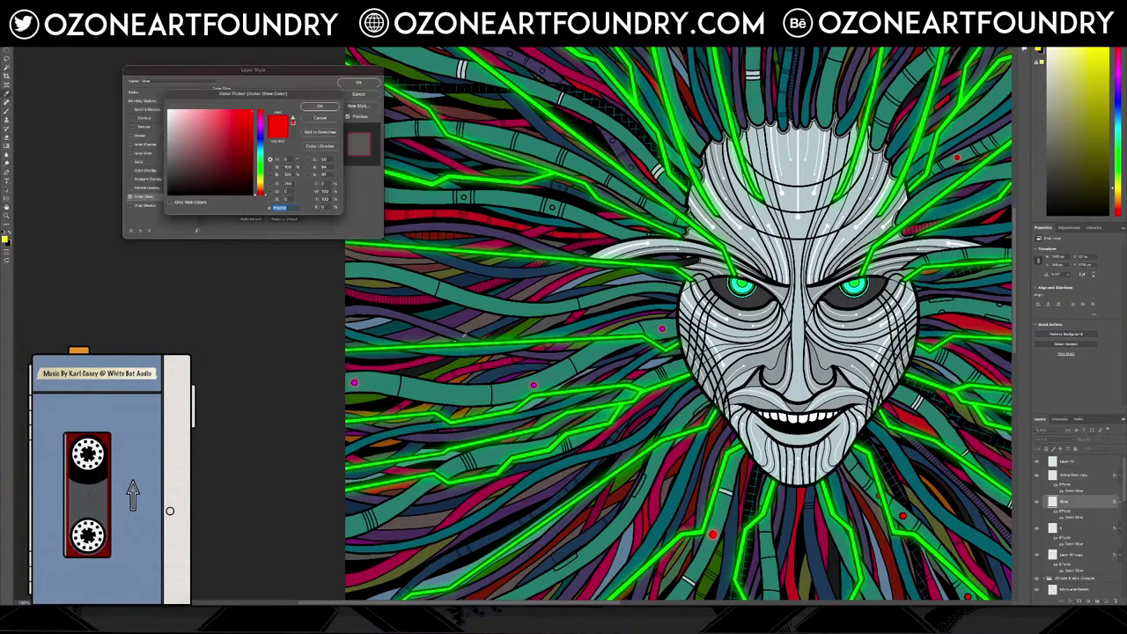
click(533, 385)
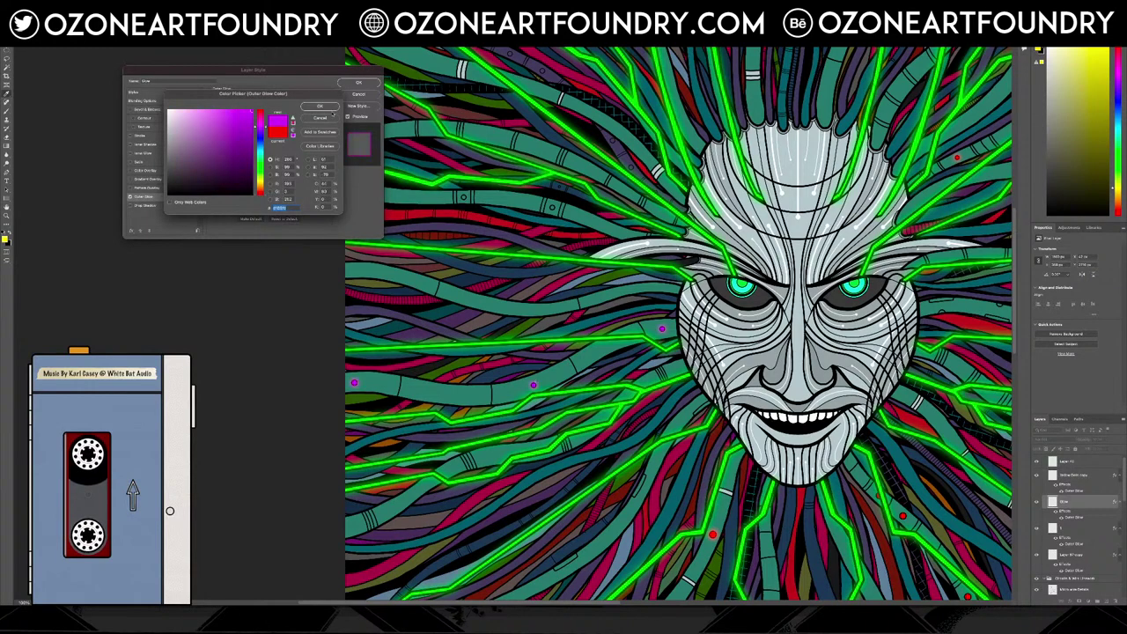
click(328, 107)
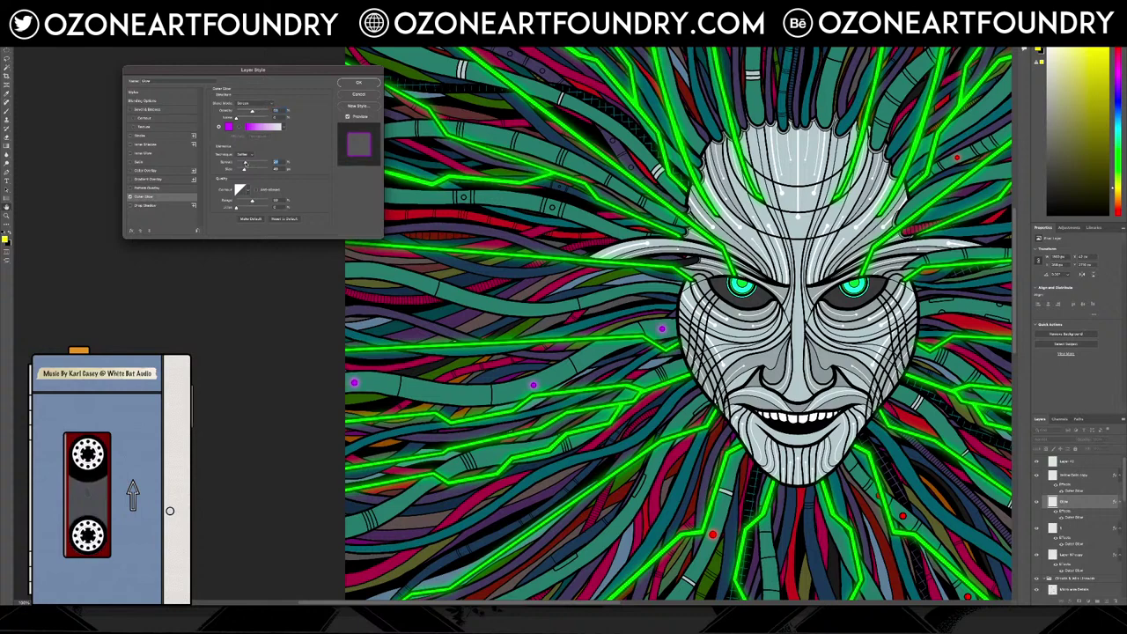
drag(245, 163, 243, 163)
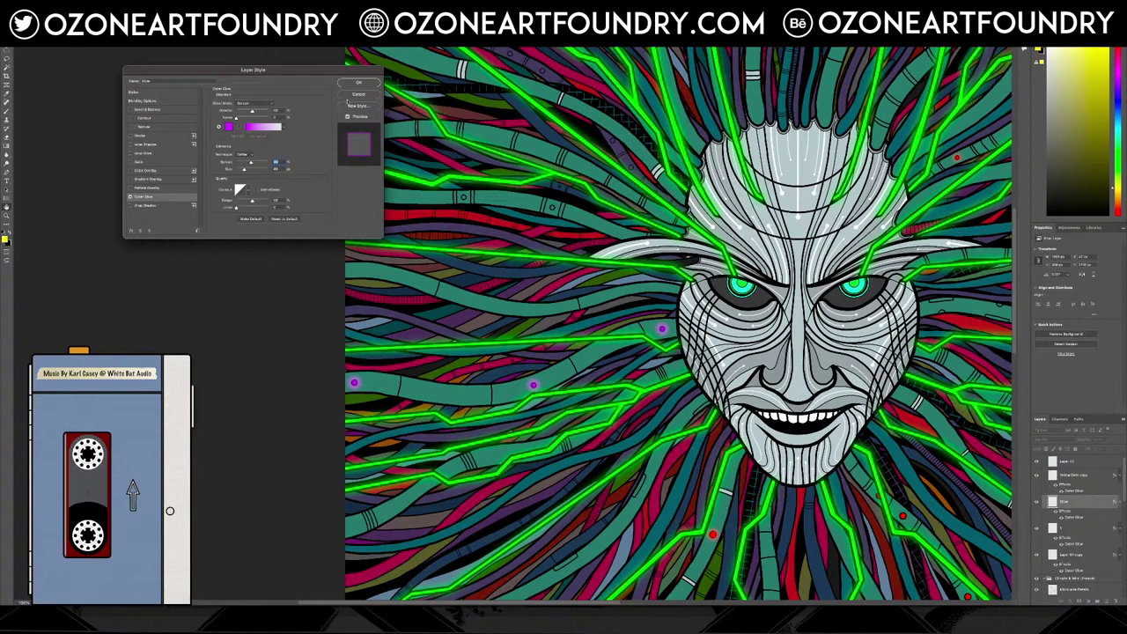
click(358, 94)
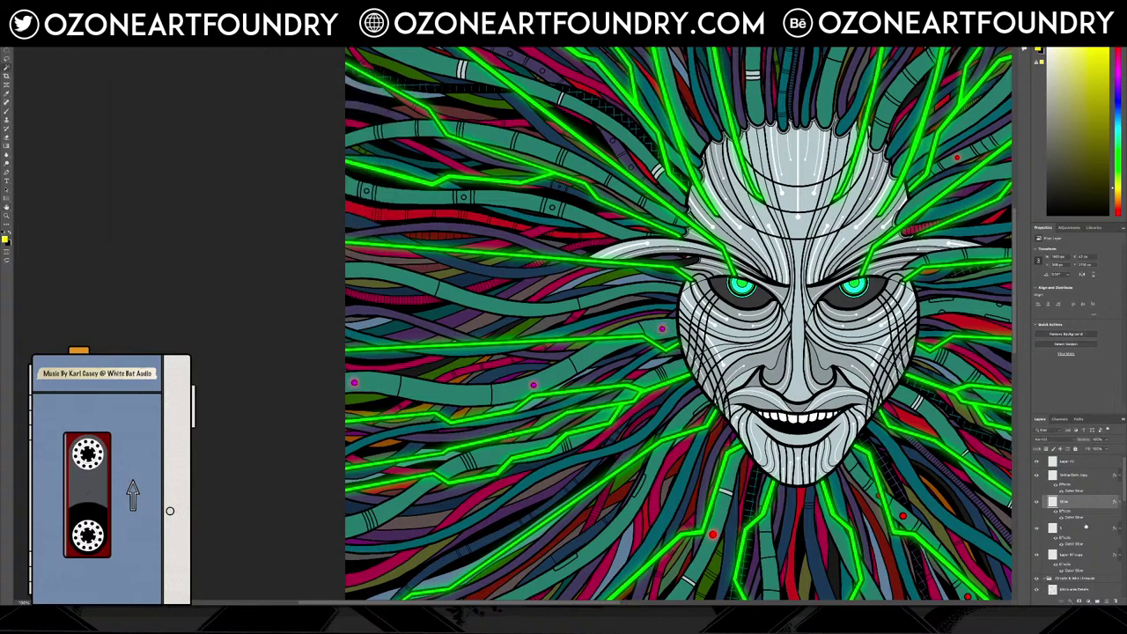
Set the outer glow of the purple dots' layer to the purple sampled from a dot and increase the glow size slightly
double_click(1079, 519)
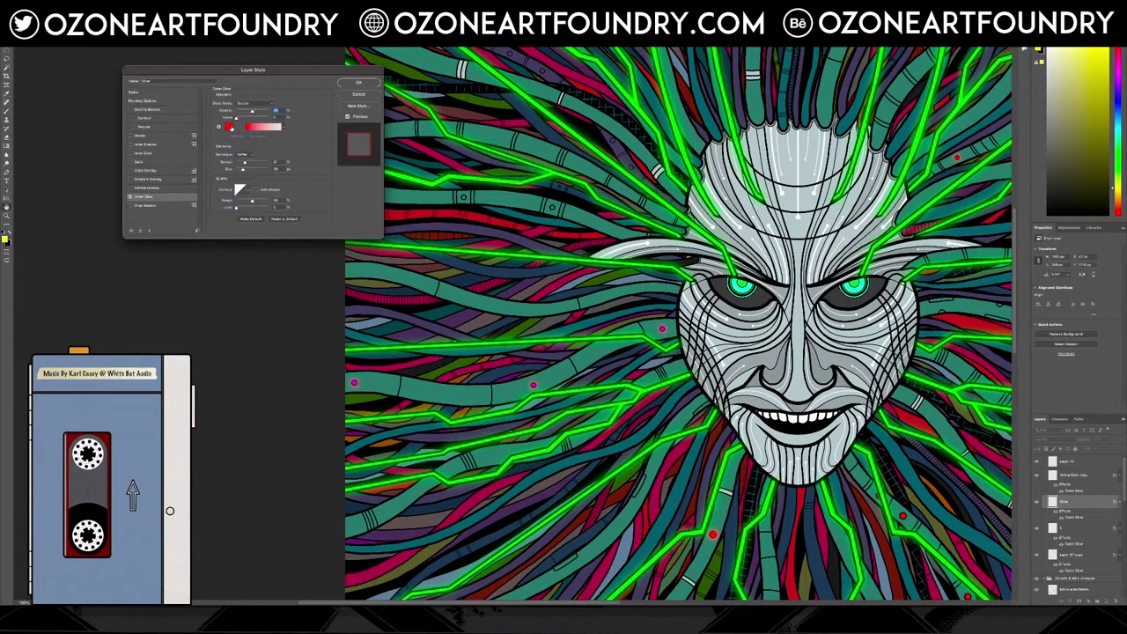
click(228, 127)
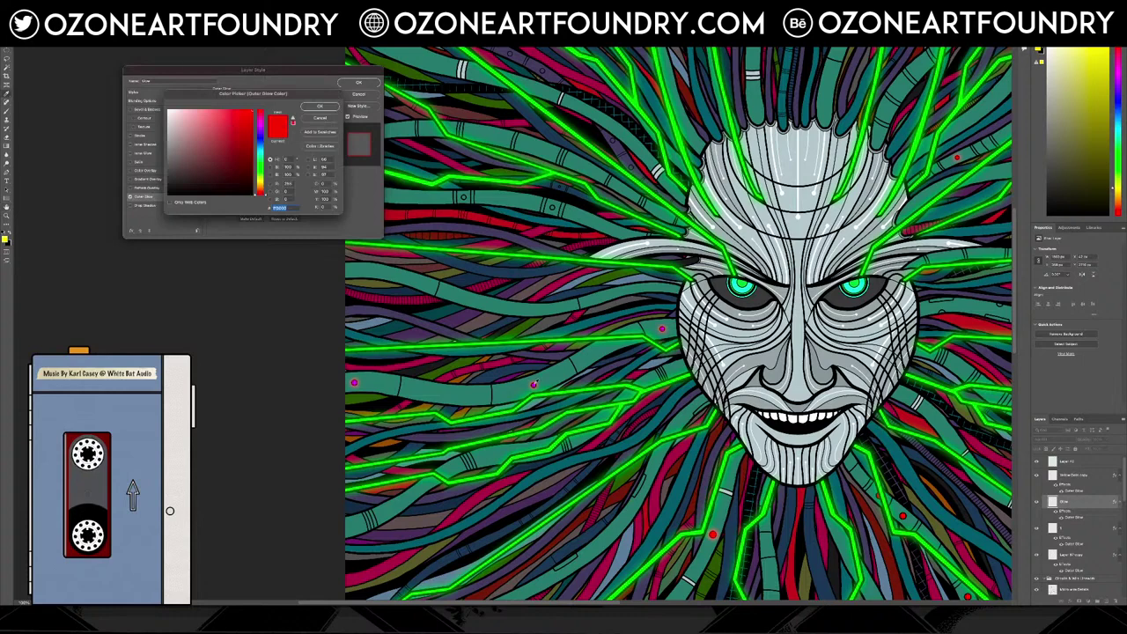
click(533, 384)
click(322, 107)
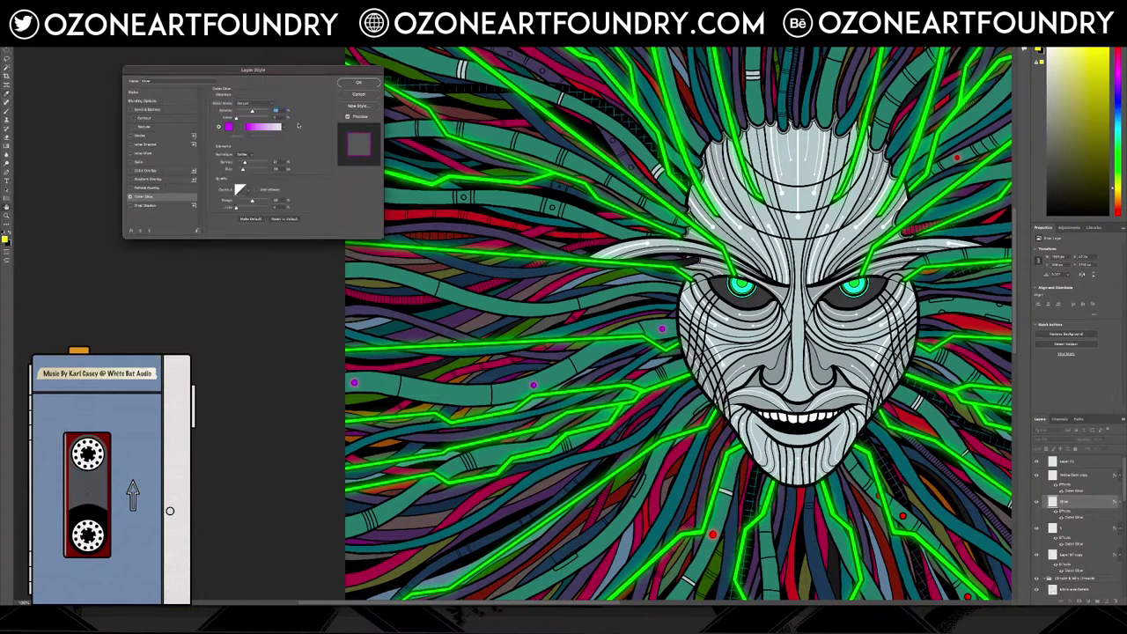
double_click(282, 169)
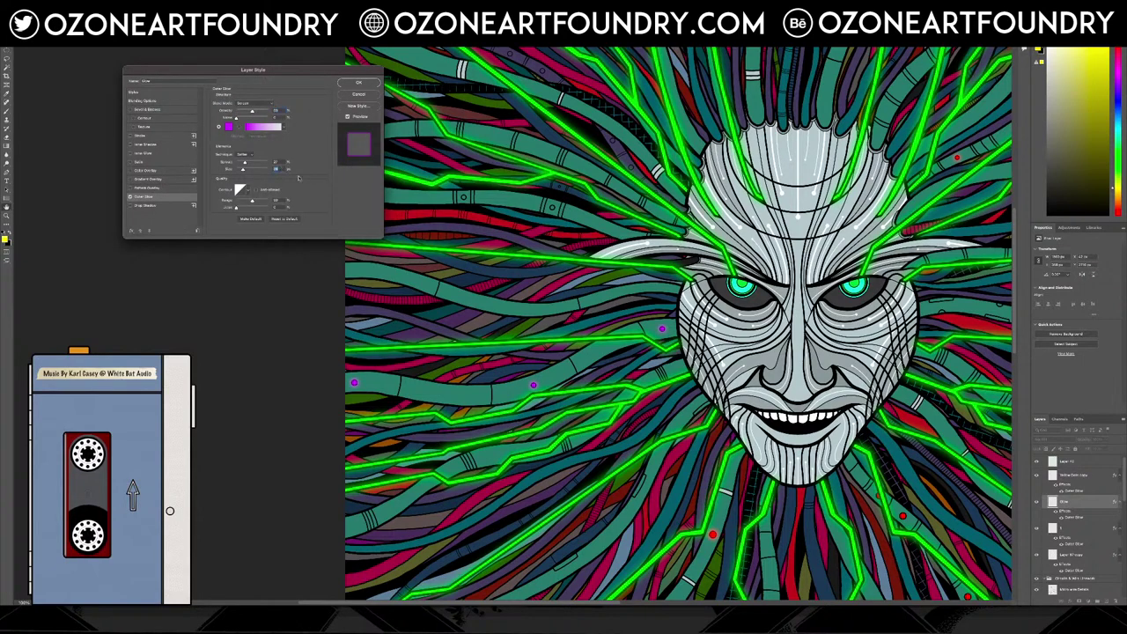
text(30)
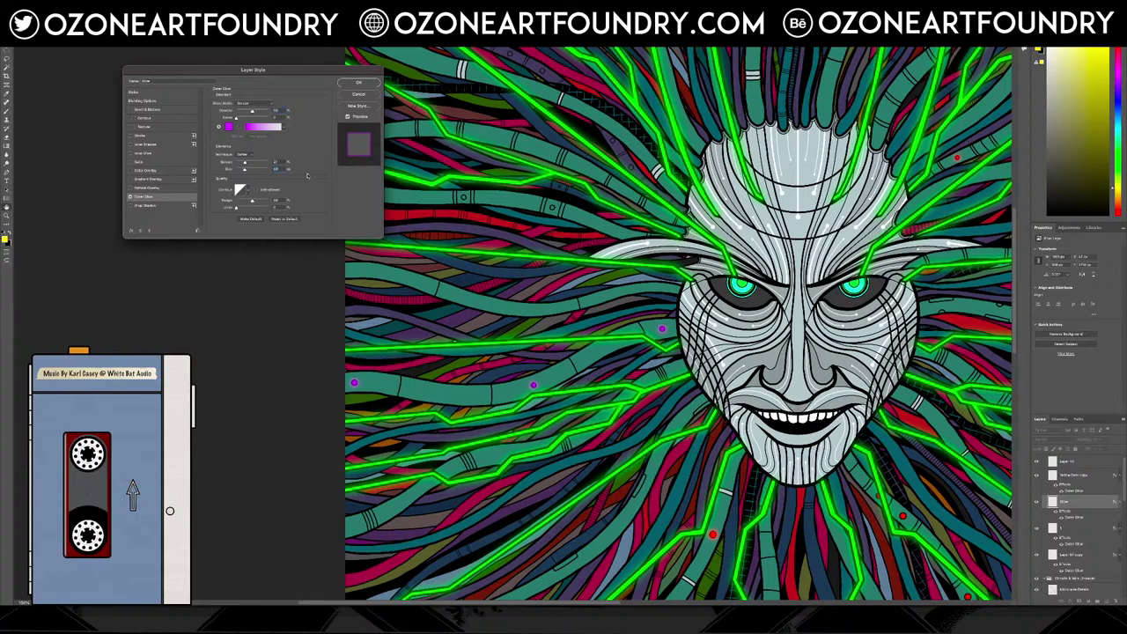
click(359, 82)
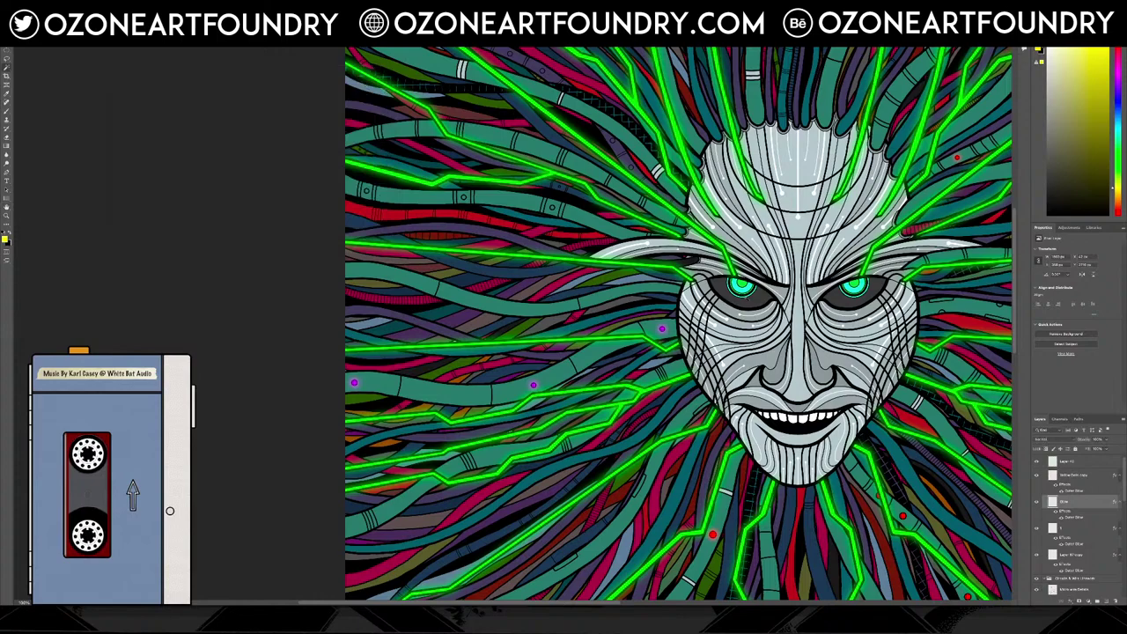
scroll(678, 324, down, 10)
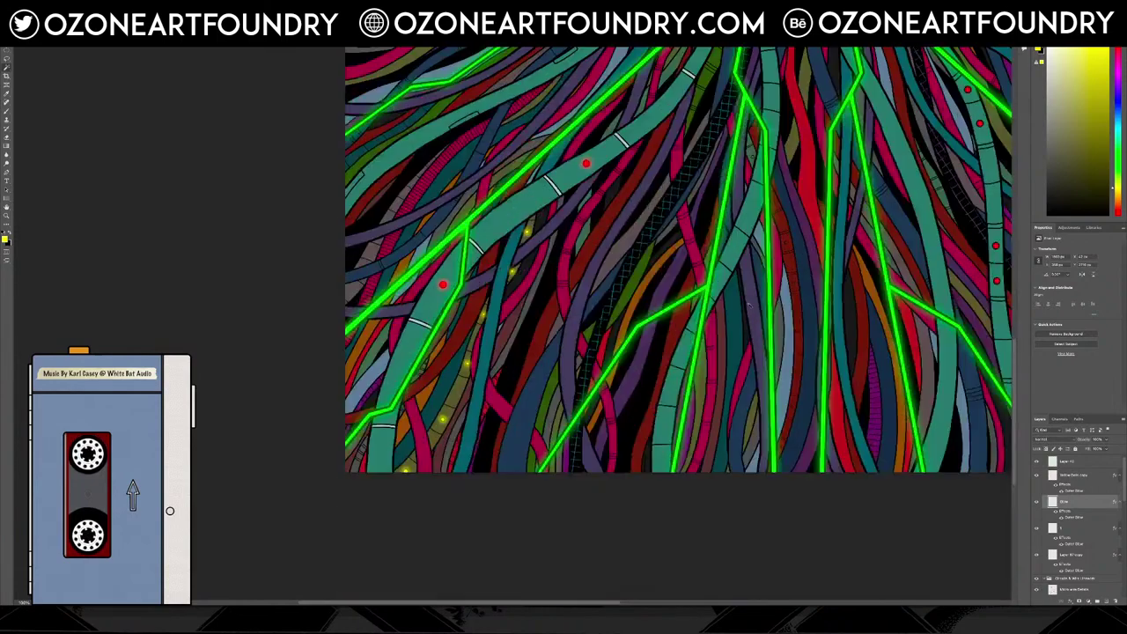
scroll(678, 324, up, 5)
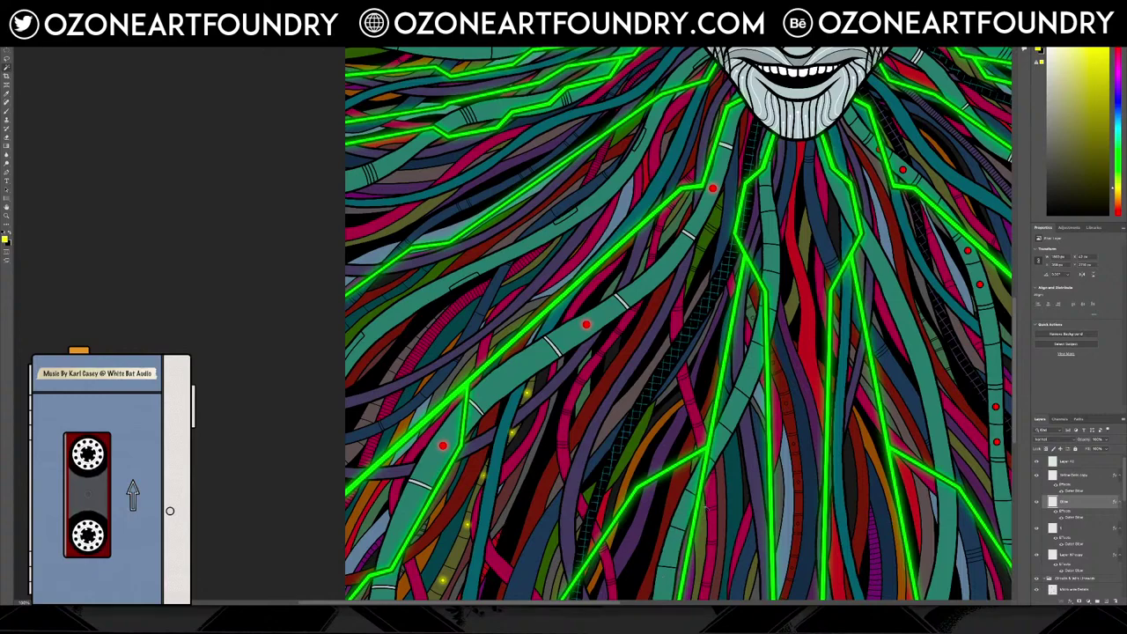
key(ctrl+0)
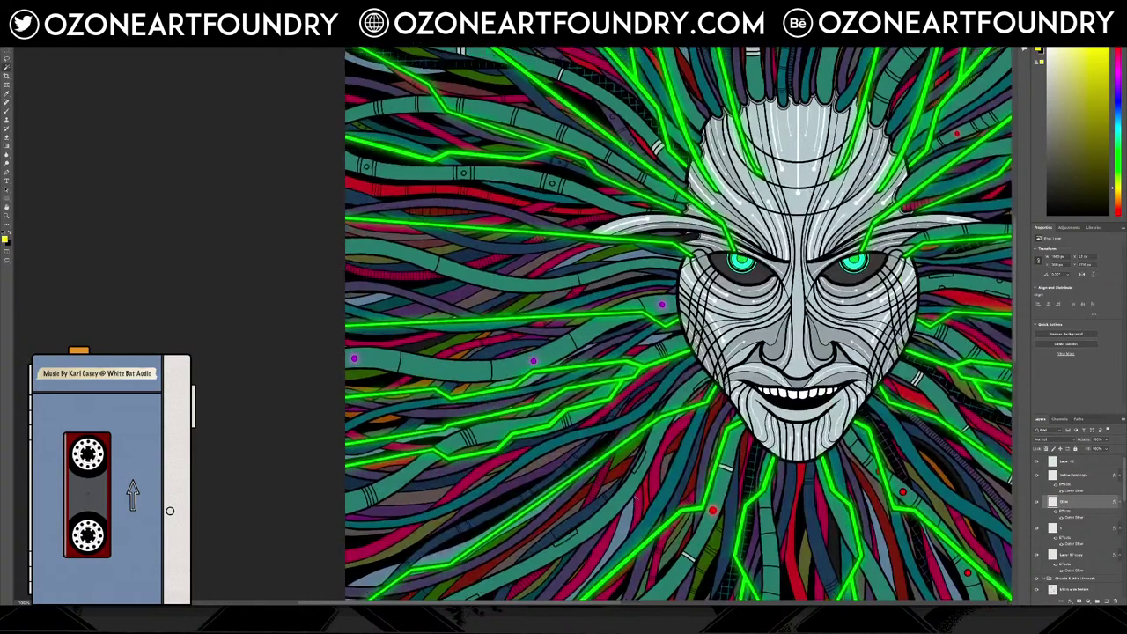
Examine the wires and the glowing purple dot at the artwork's left edge in close-up
scroll(679, 325, up, 3)
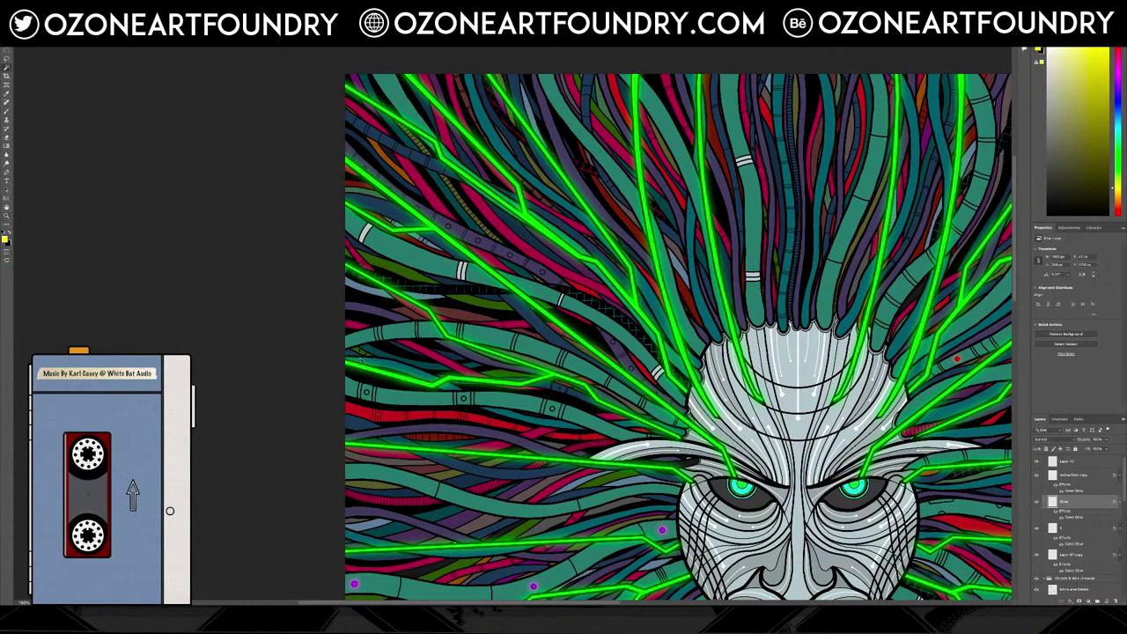
key(ctrl+0)
scroll(136, 235, up, 3)
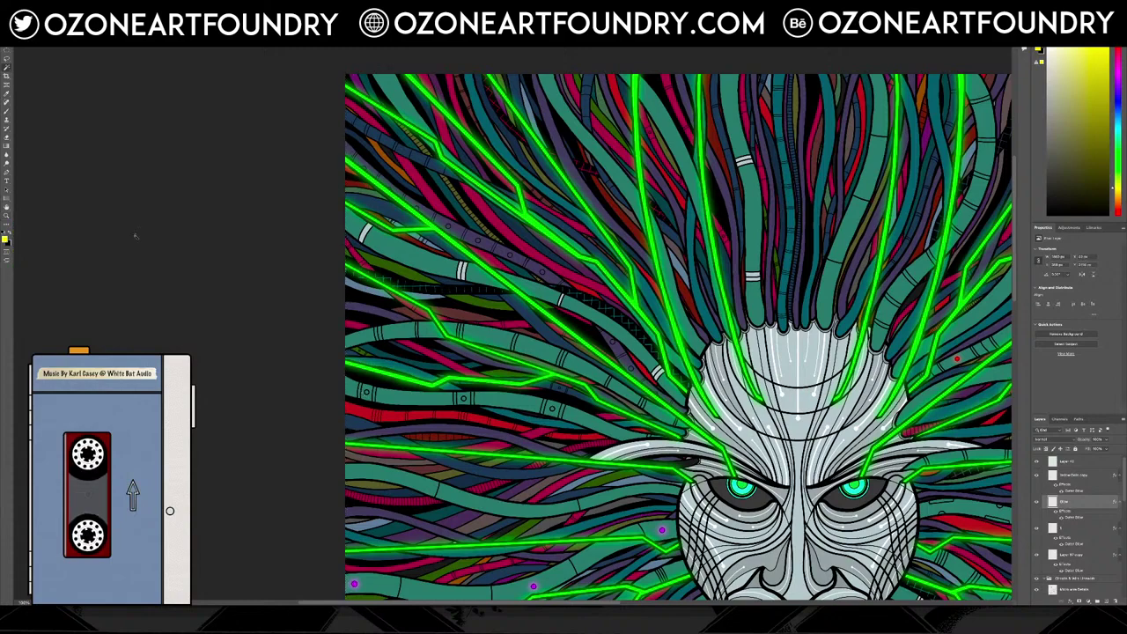
scroll(371, 398, up, 6)
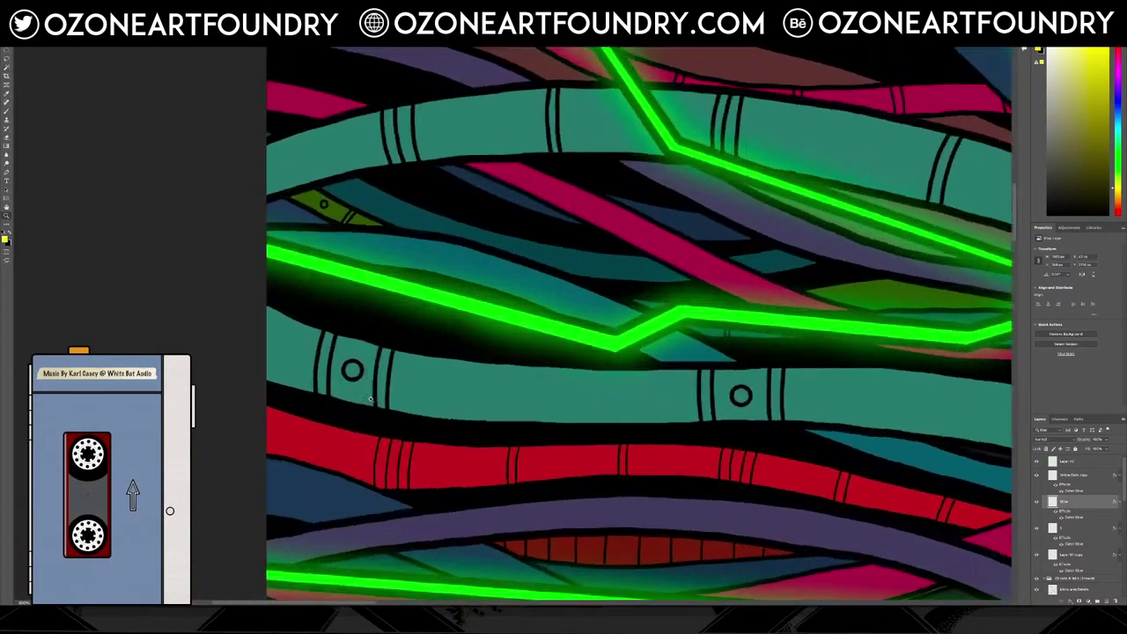
scroll(371, 399, up, 2)
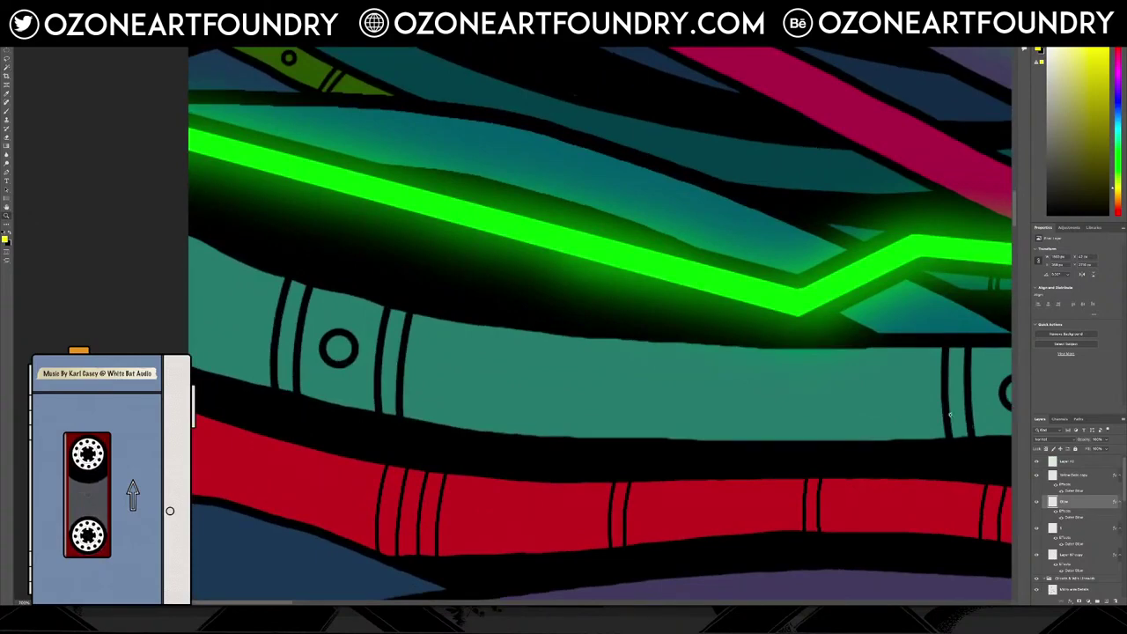
scroll(946, 414, down, 10)
scroll(946, 418, down, 5)
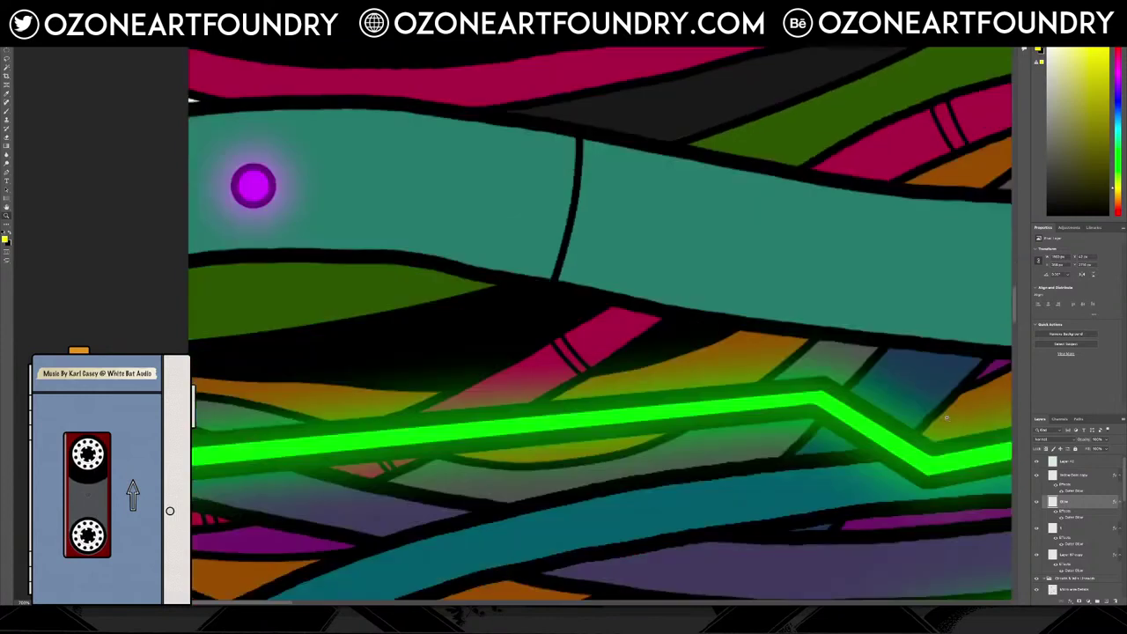
scroll(946, 418, up, 1)
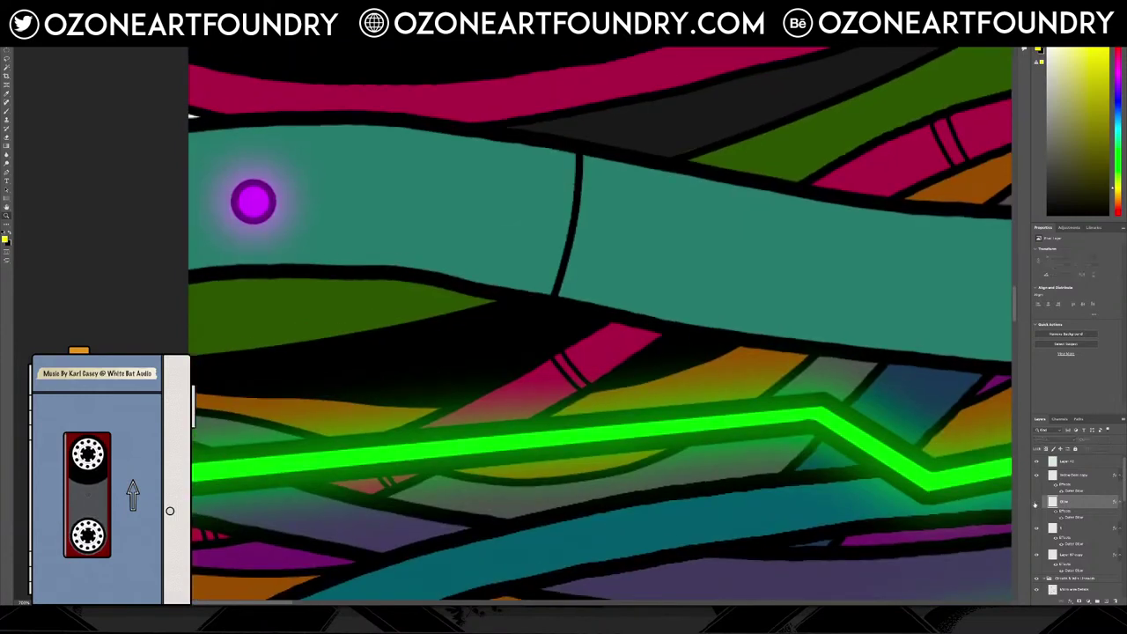
Check the outer glow settings of the purple dots' layer
right_click(1079, 503)
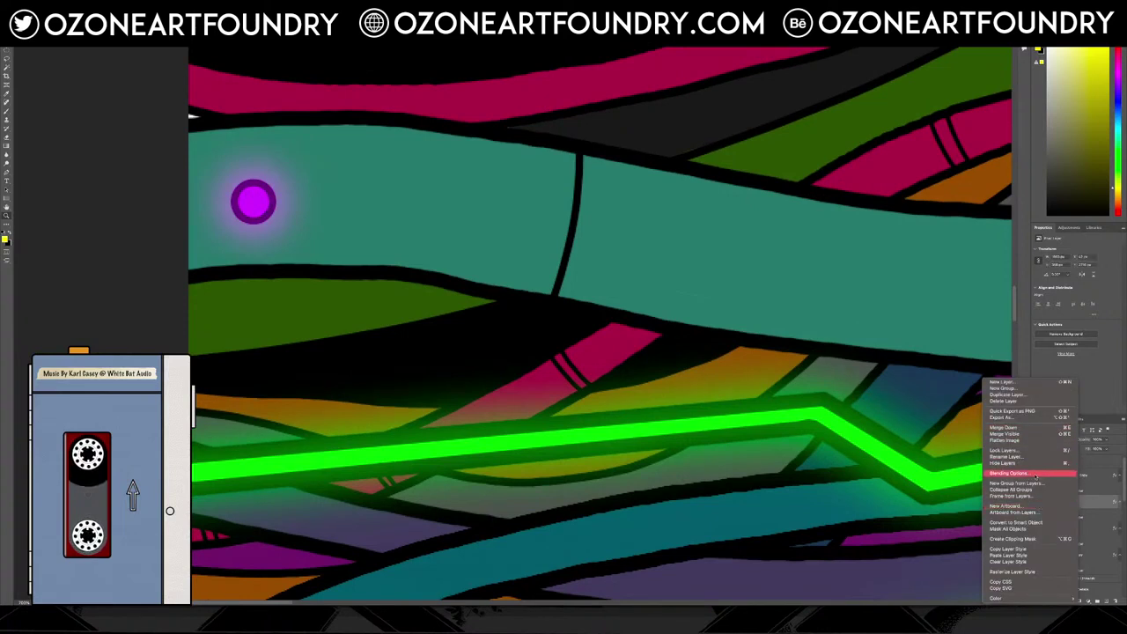
click(1025, 571)
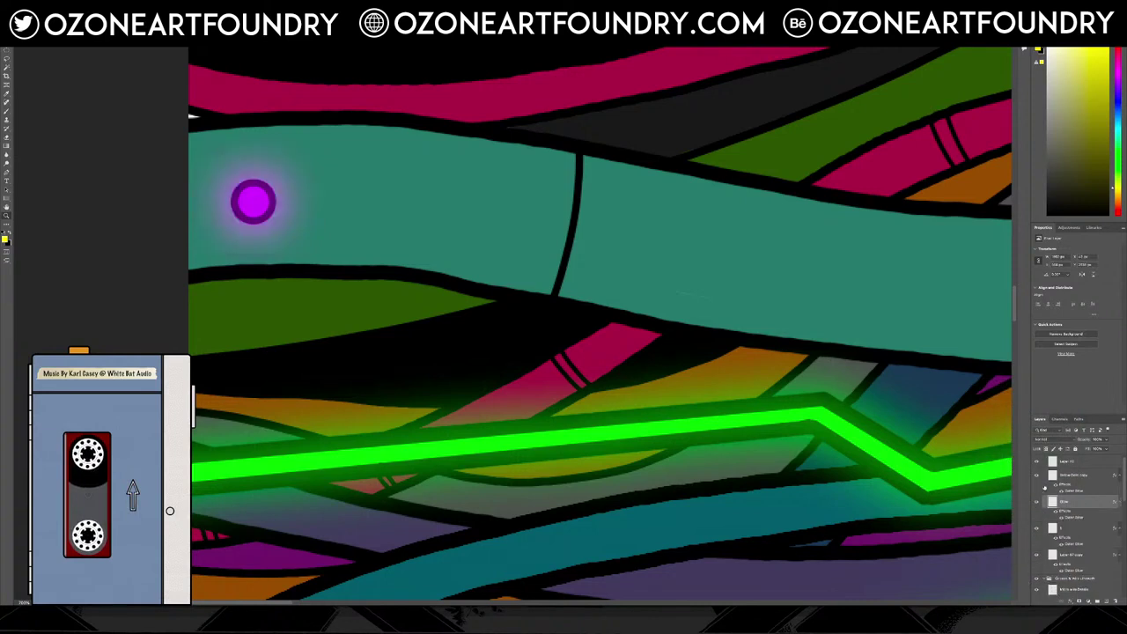
right_click(1067, 501)
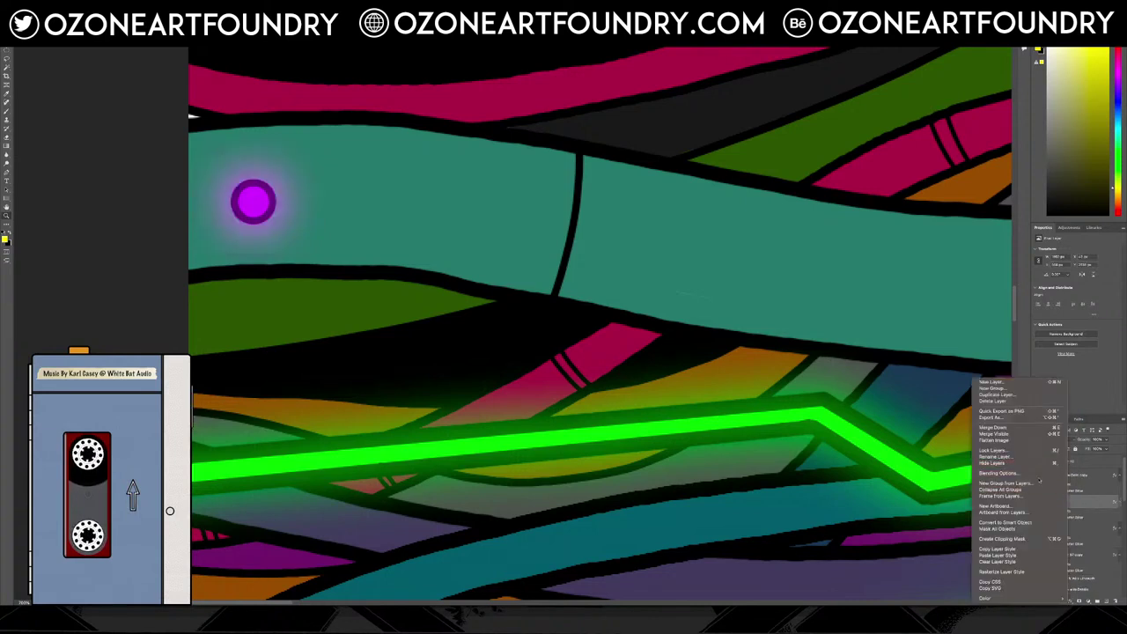
click(1042, 522)
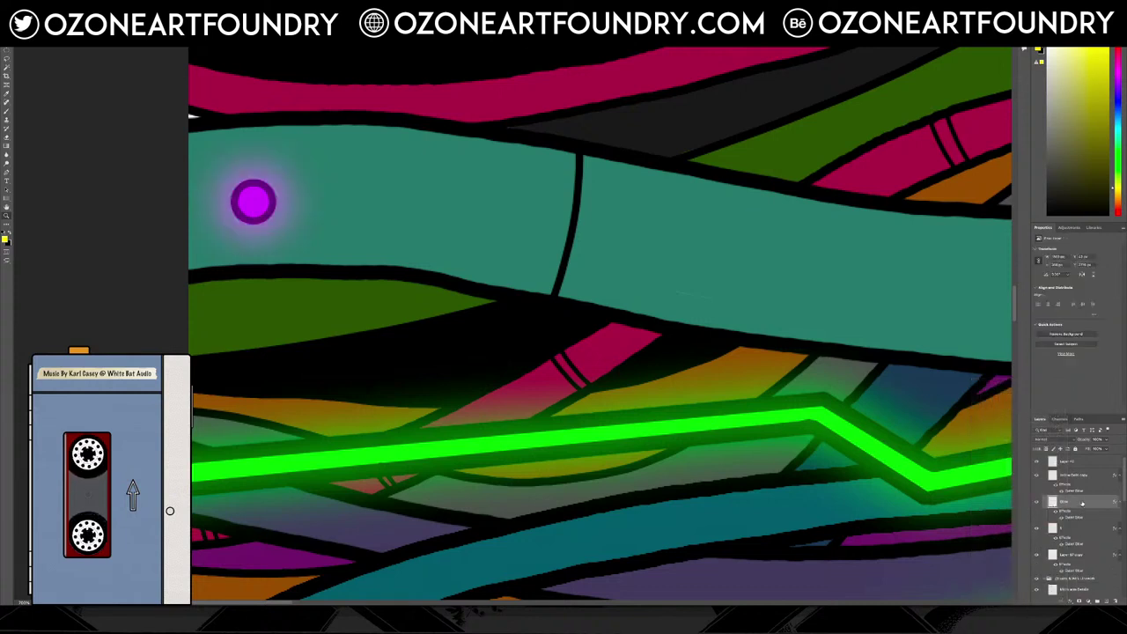
right_click(1070, 506)
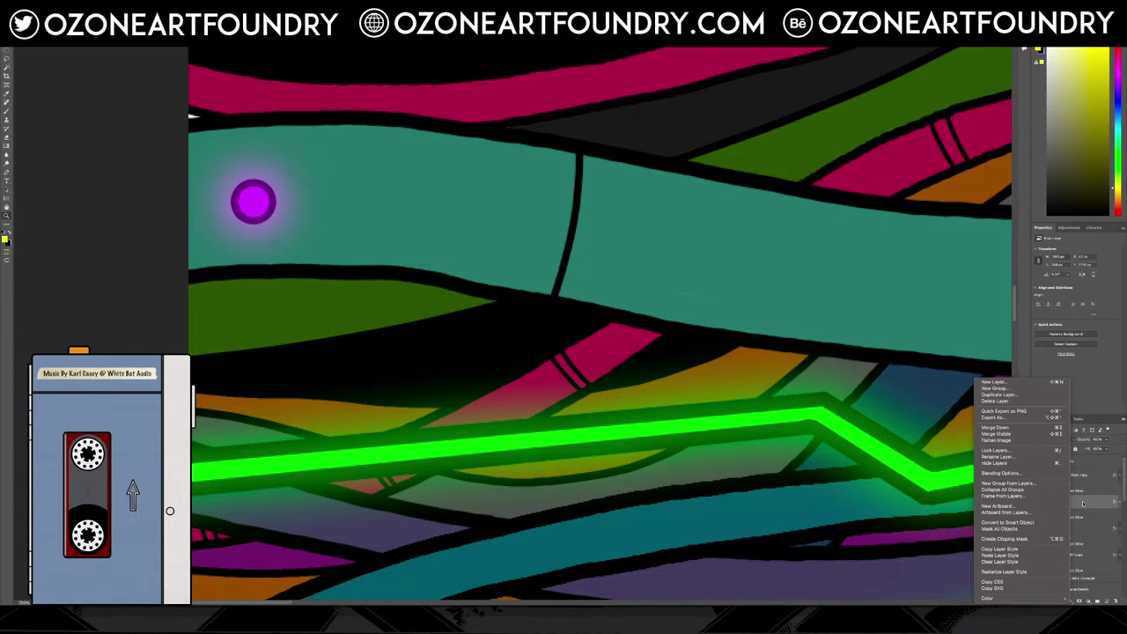
click(1083, 503)
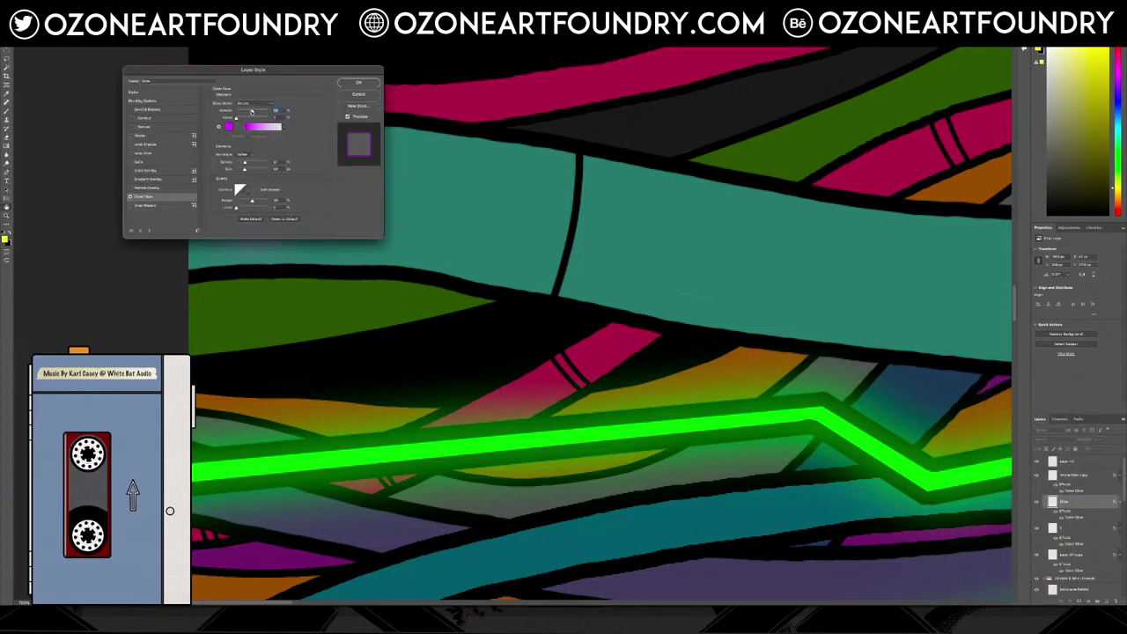
click(358, 82)
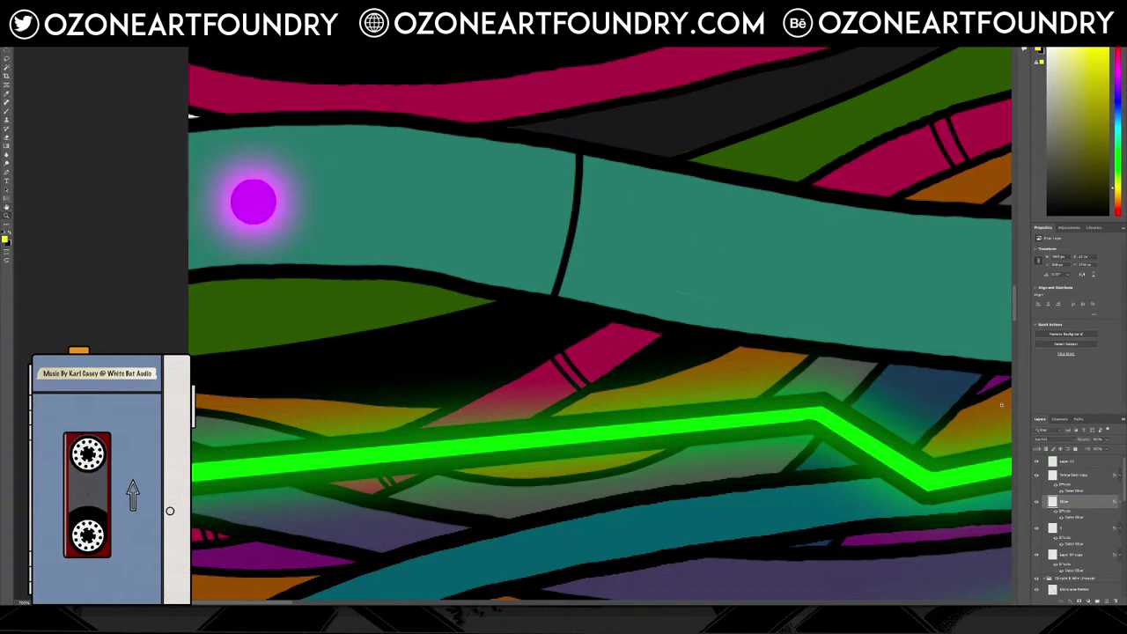
Set the purple dots' layer opacity to 50%, try rasterizing its layer style, and undo the rasterizing
click(1096, 438)
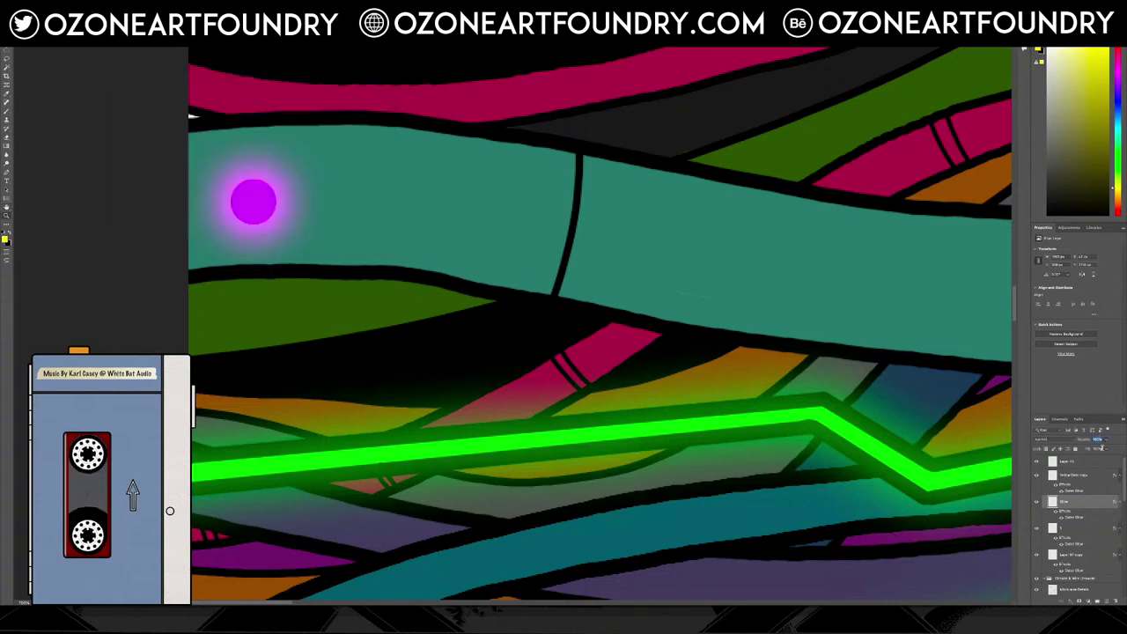
text(50)
key(Return)
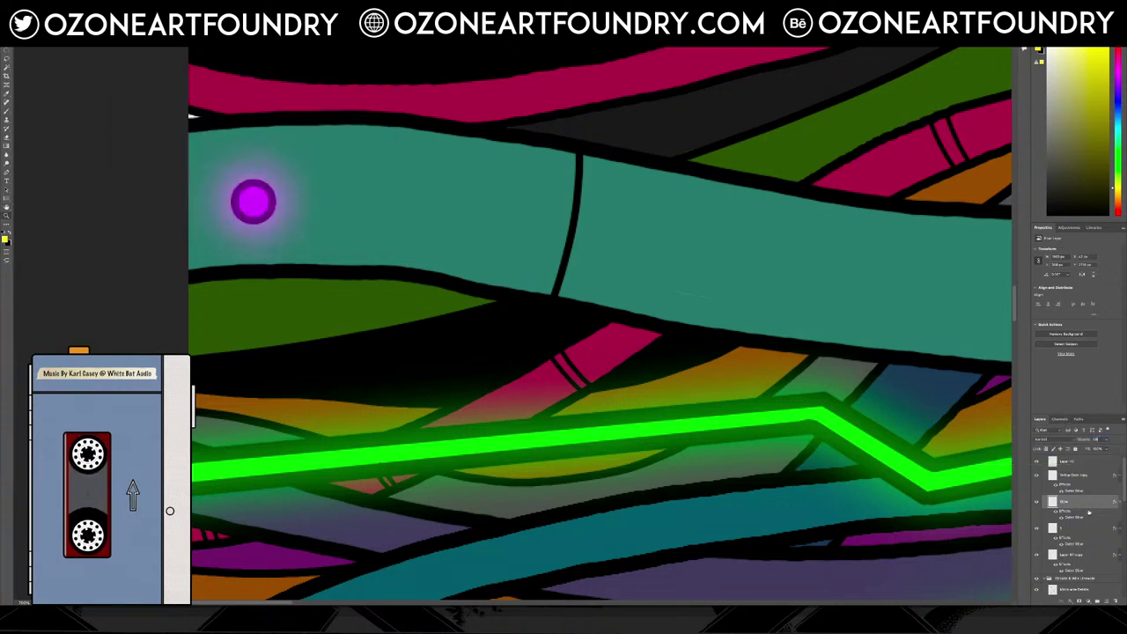
right_click(1088, 511)
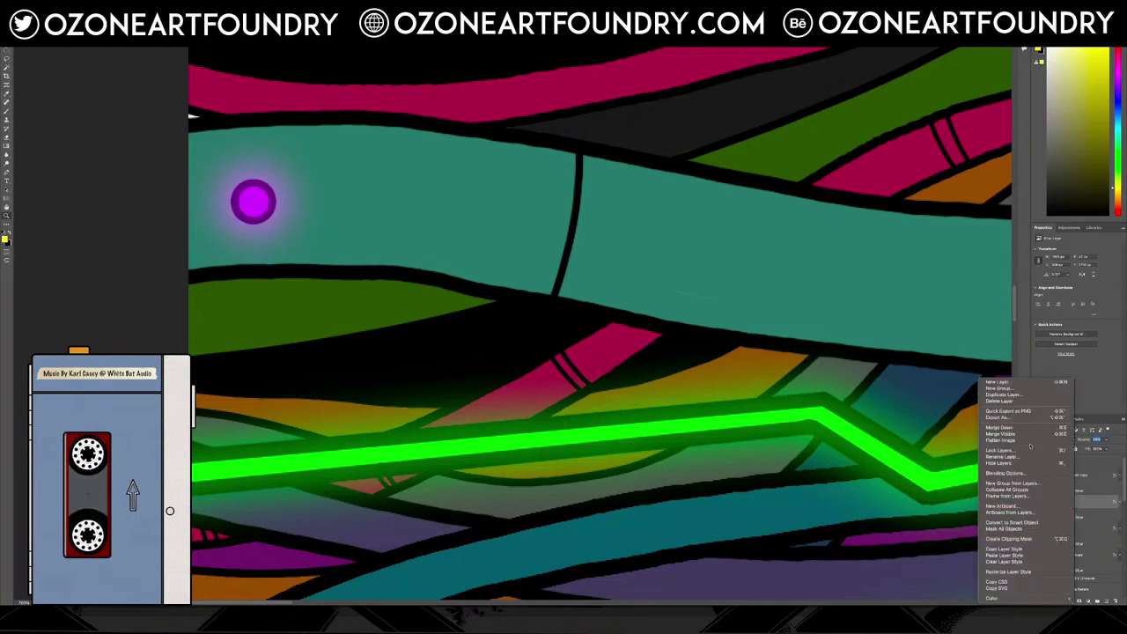
click(1021, 571)
key(ctrl+z)
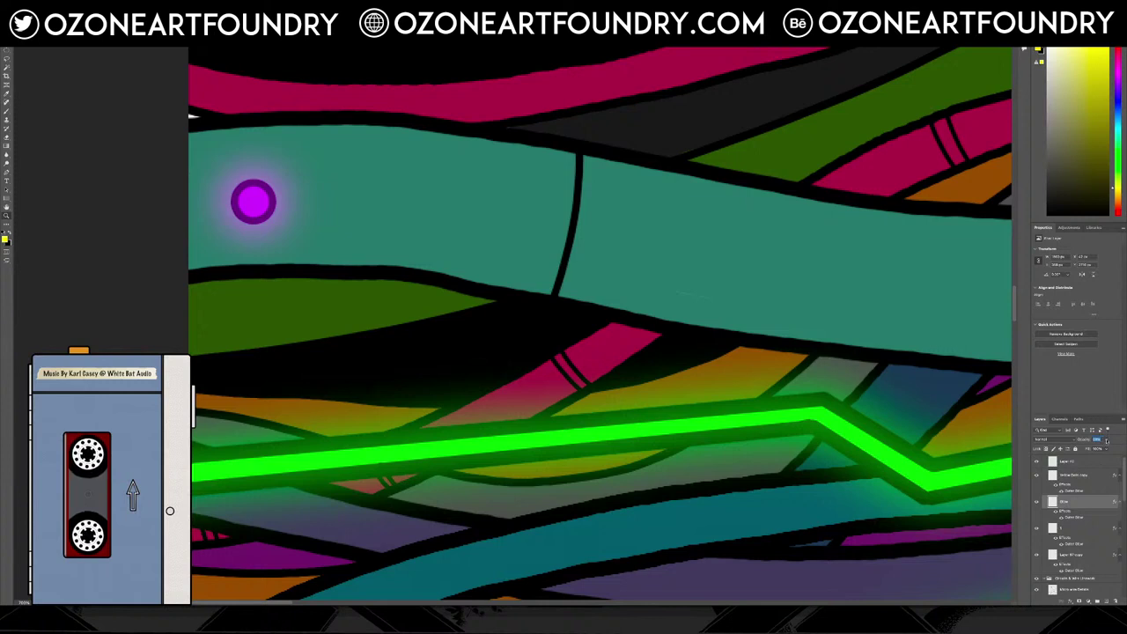
Raise the purple dots' layer opacity to 100% and rasterize its layer style
click(1107, 439)
drag(1106, 448, 1123, 448)
click(1087, 478)
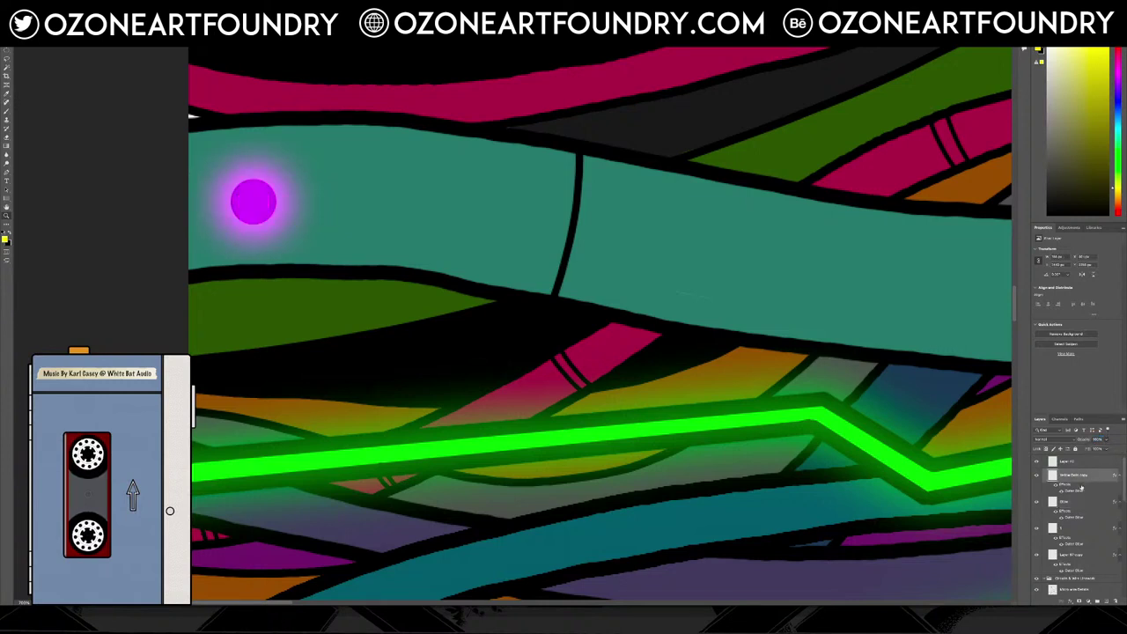
click(1075, 507)
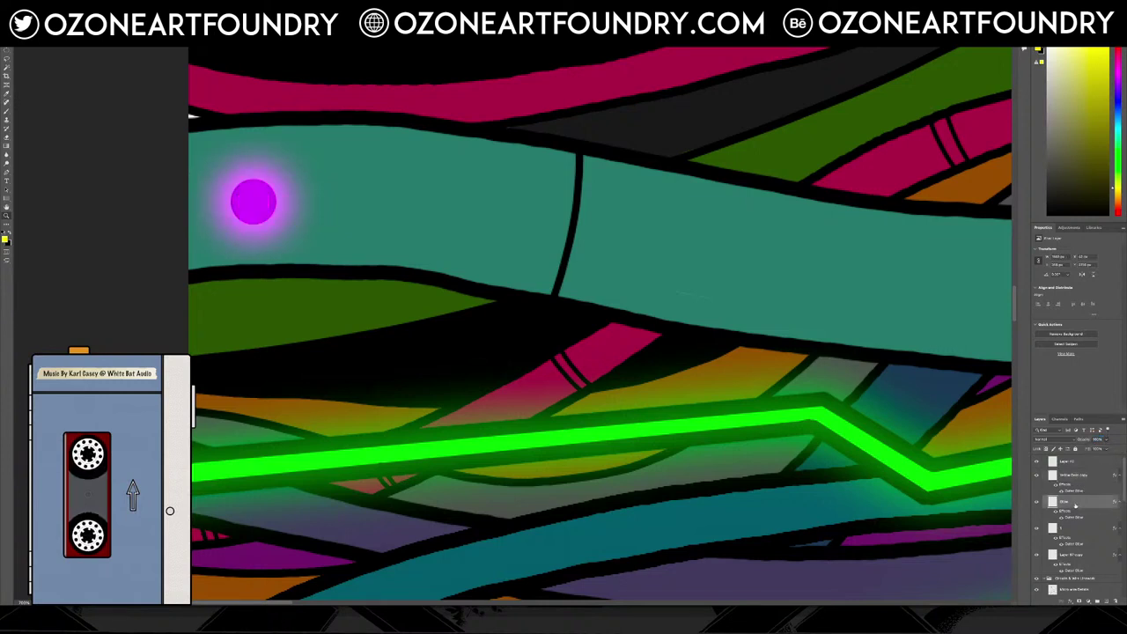
right_click(1075, 507)
click(1035, 573)
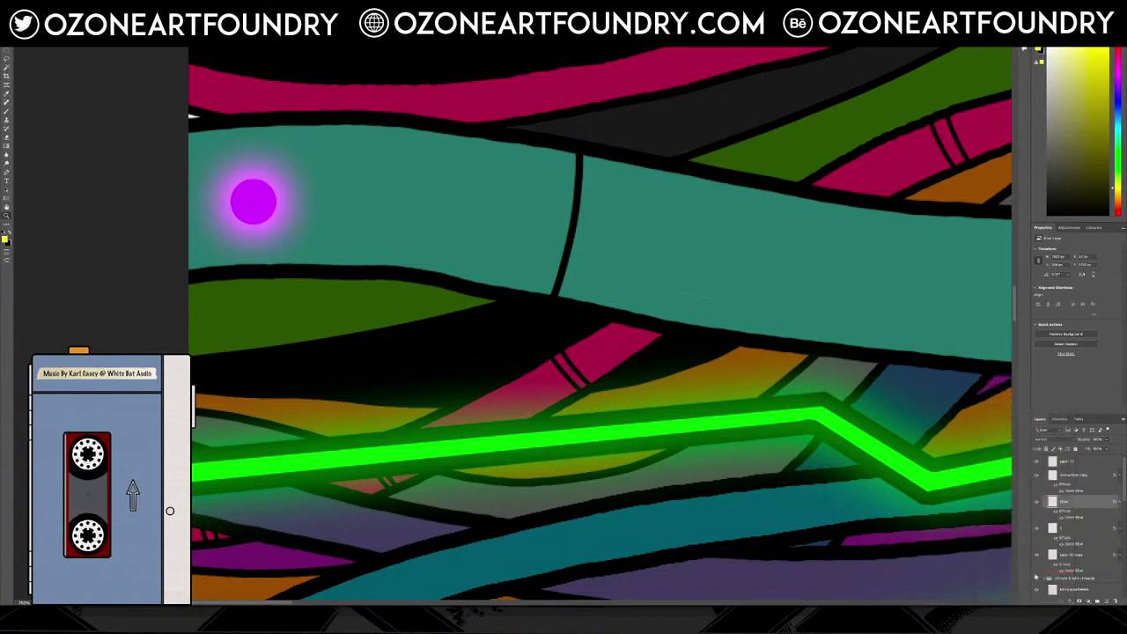
Try opacities of 30% and 50% on the rasterized purple dots' layer
click(1098, 438)
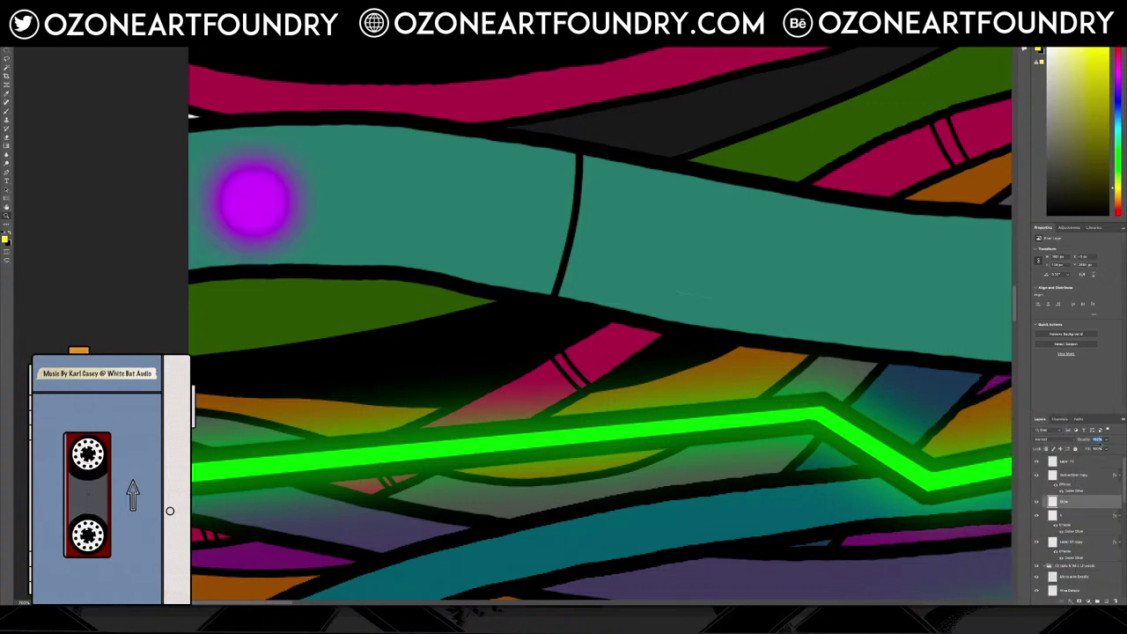
text(30)
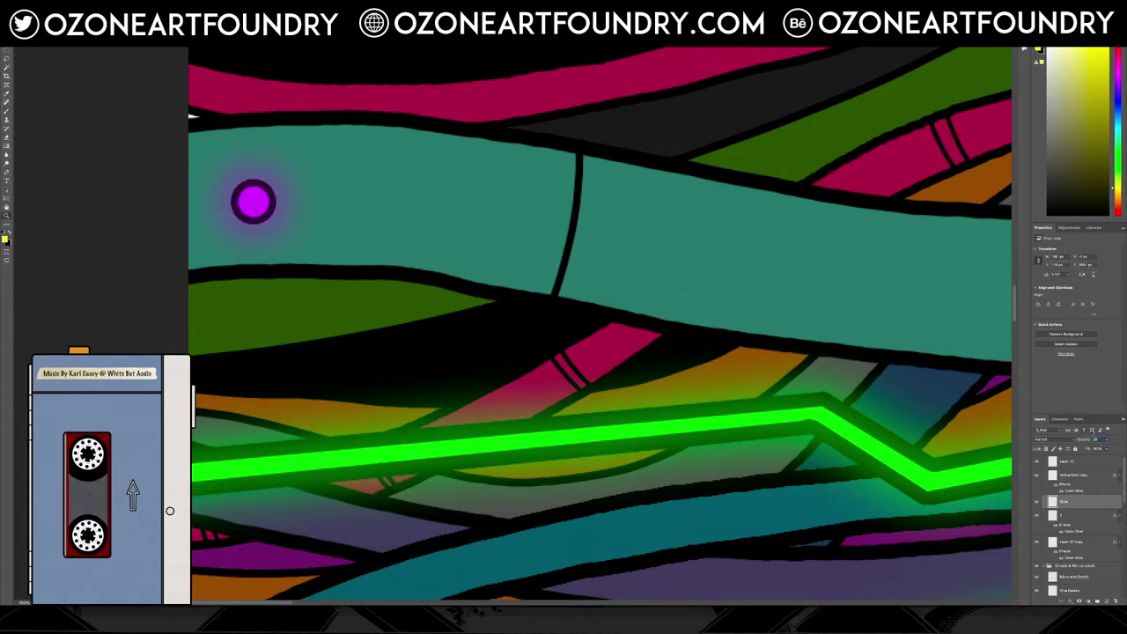
text(50)
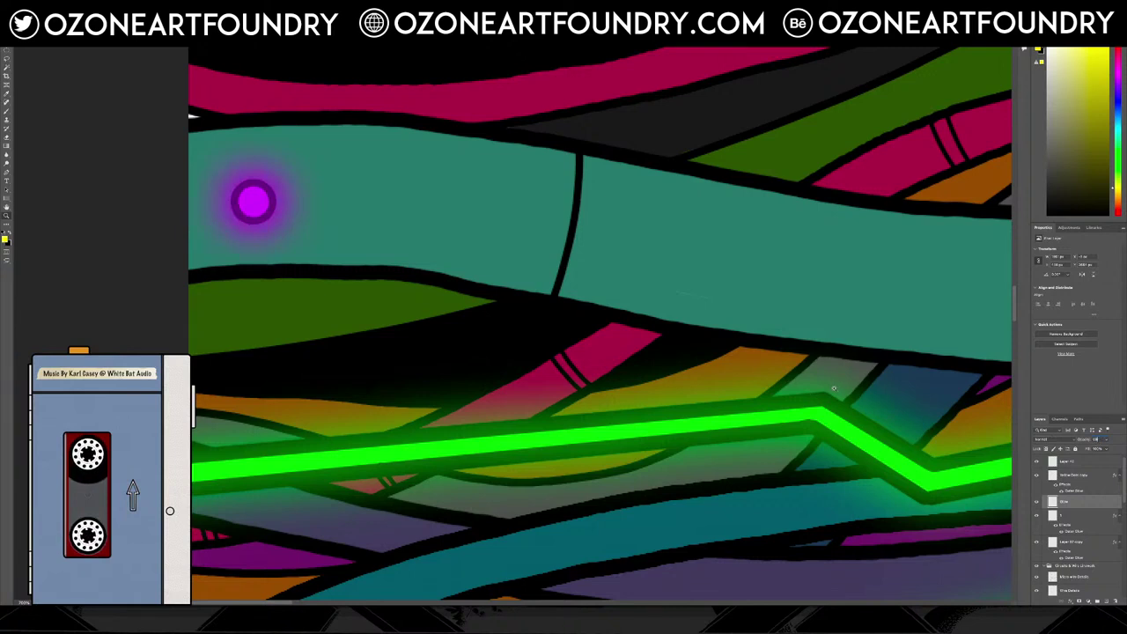
Undo the opacity change and the rasterized style, and set the purple dots' layer to 50% opacity with its live glow
key(ctrl+z)
key(ctrl+z)
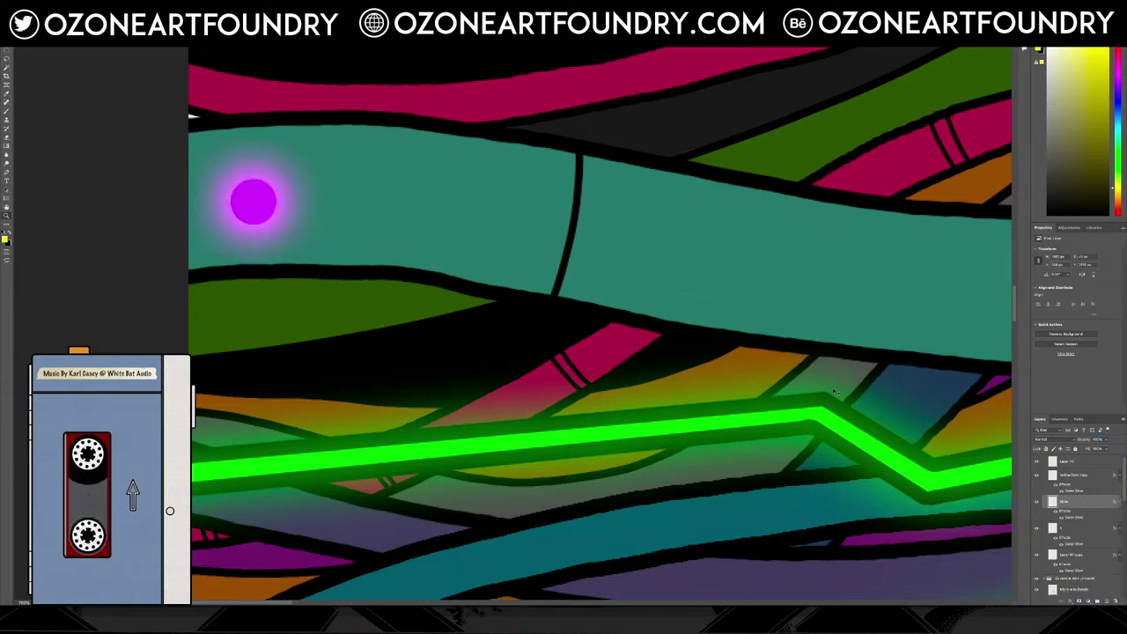
key(5)
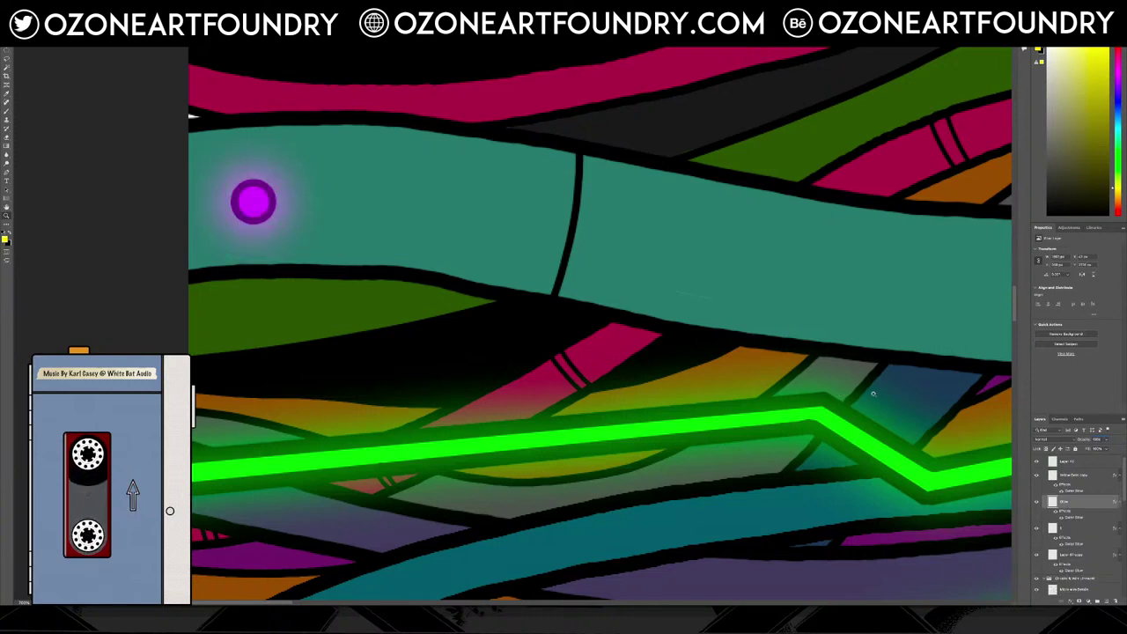
Try rasterizing the purple dots' layer style at reduced opacity and bringing the layer back to 100% opacity
right_click(1066, 507)
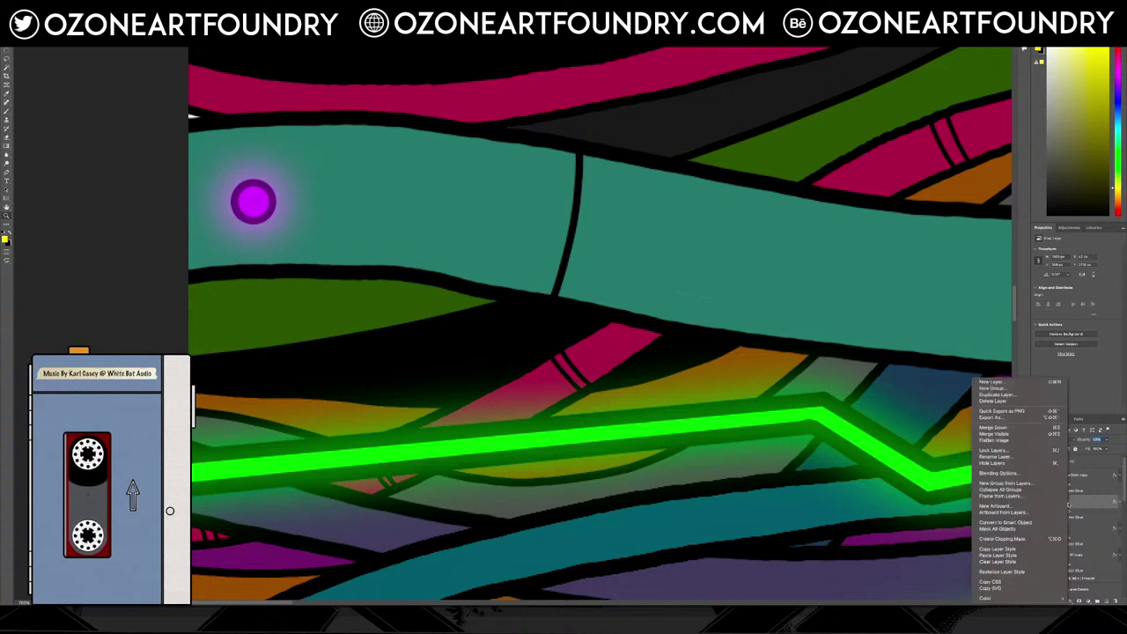
click(1026, 571)
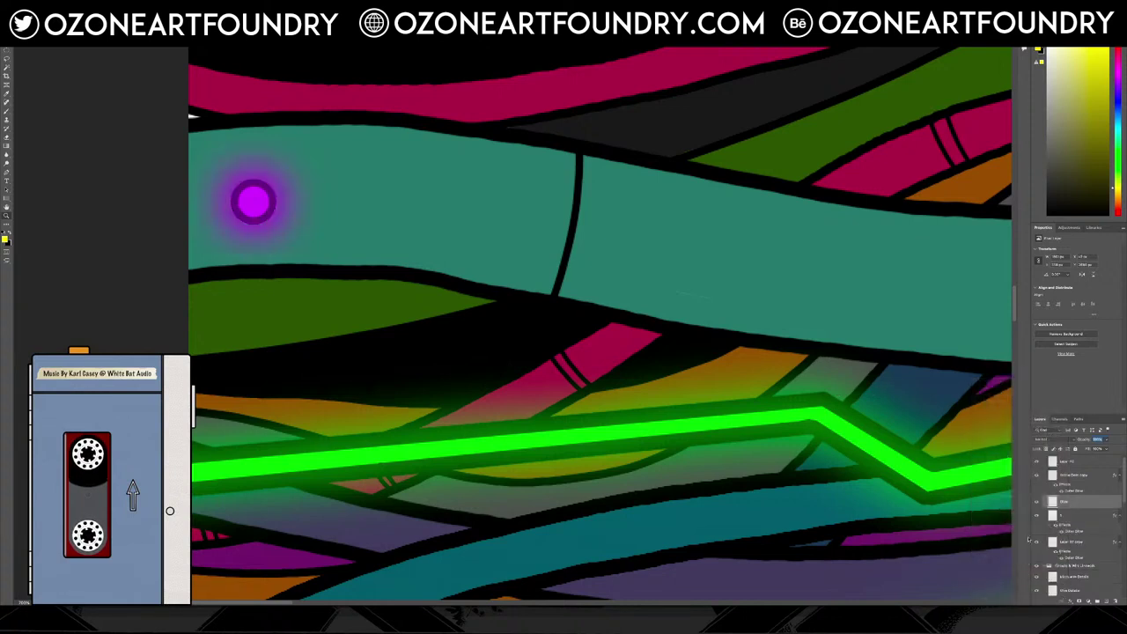
key(ctrl+z)
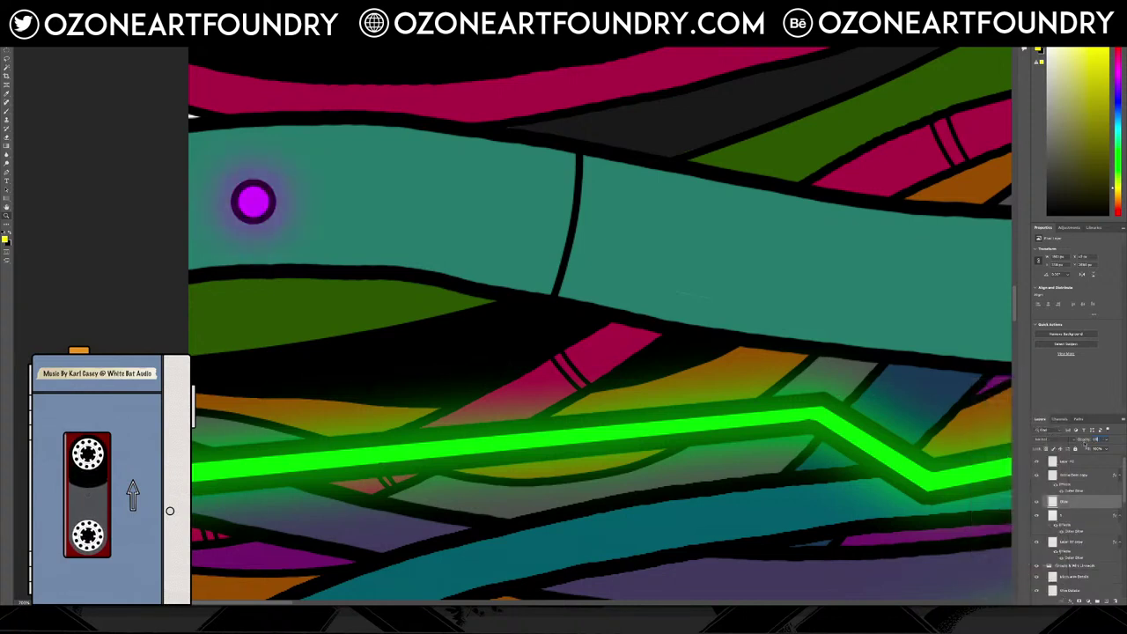
key(ctrl+shift+z)
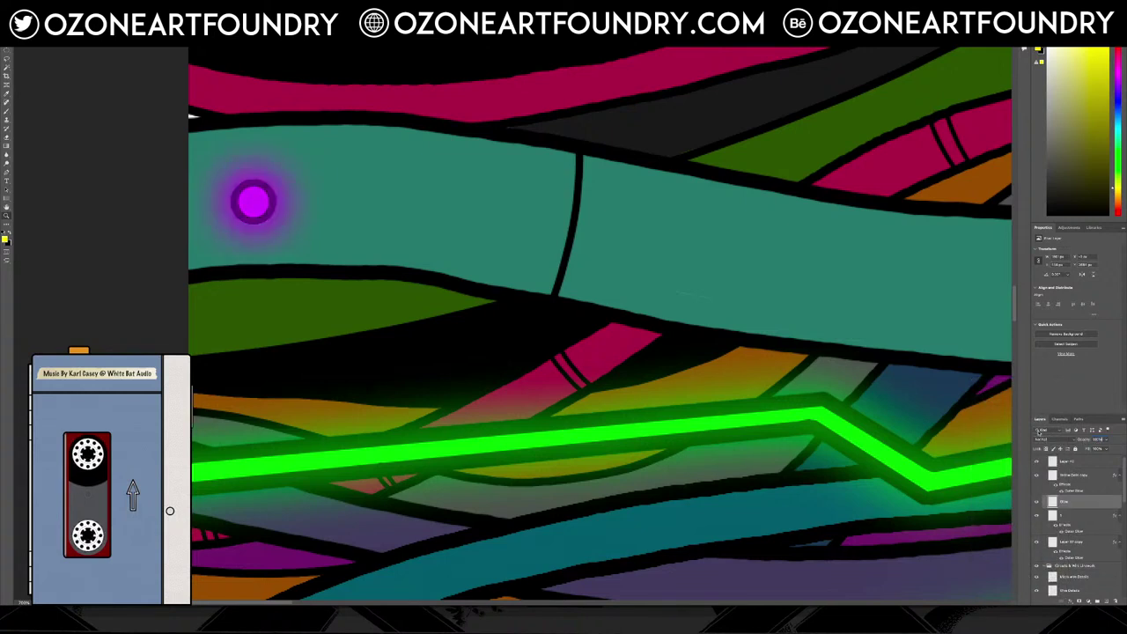
text(100)
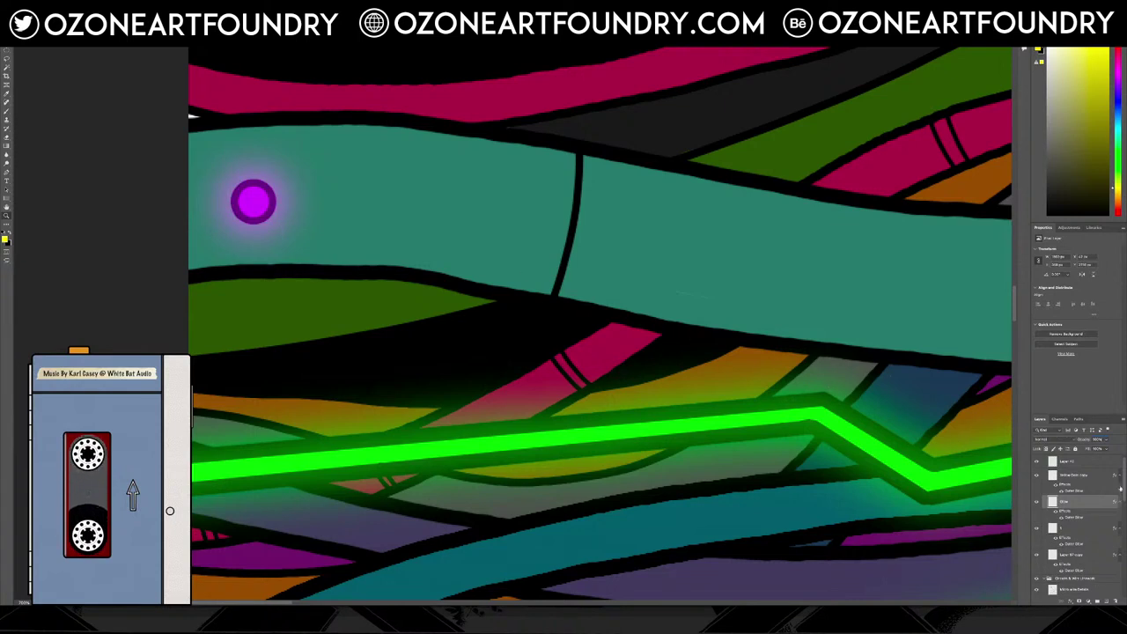
Try merging the purple dots' layer down into the layer below it, and undo the merge
right_click(1083, 500)
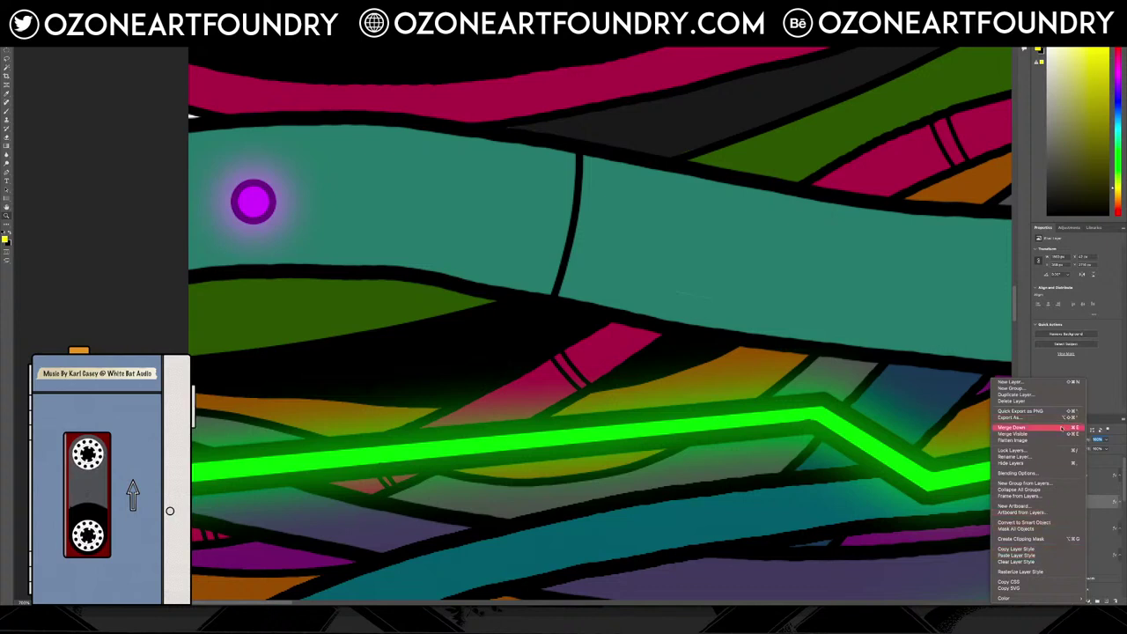
click(1062, 428)
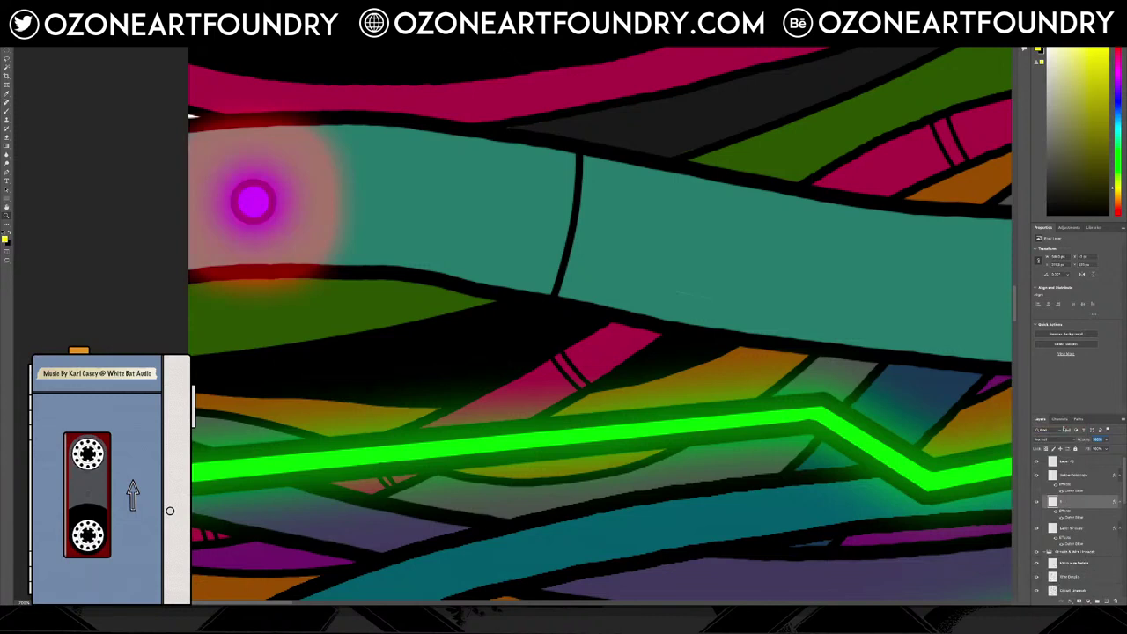
key(ctrl+z)
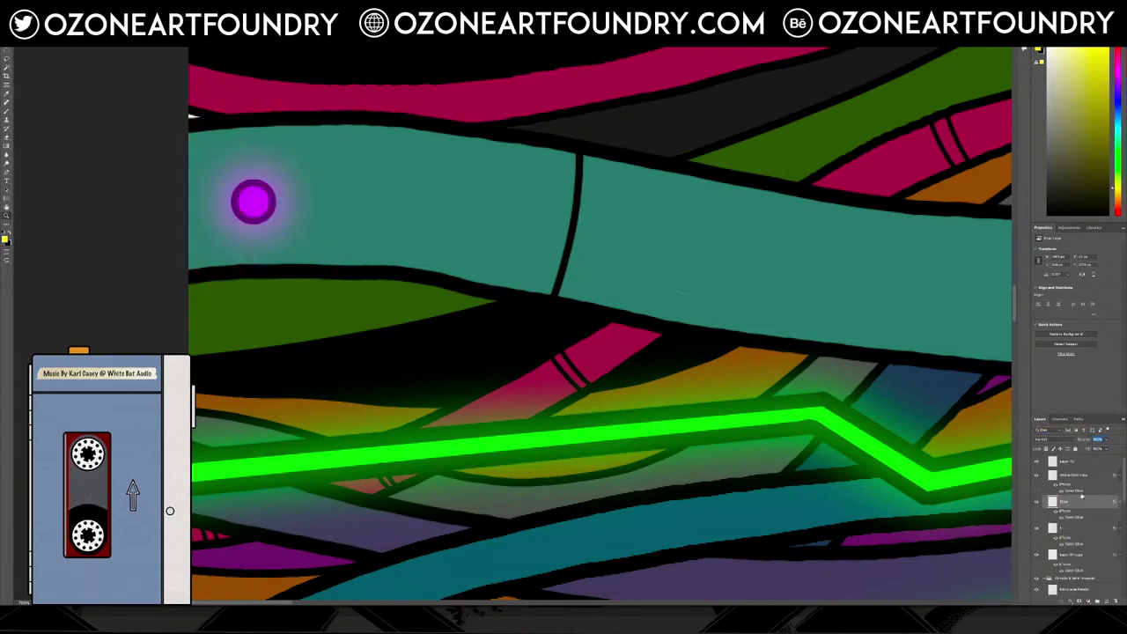
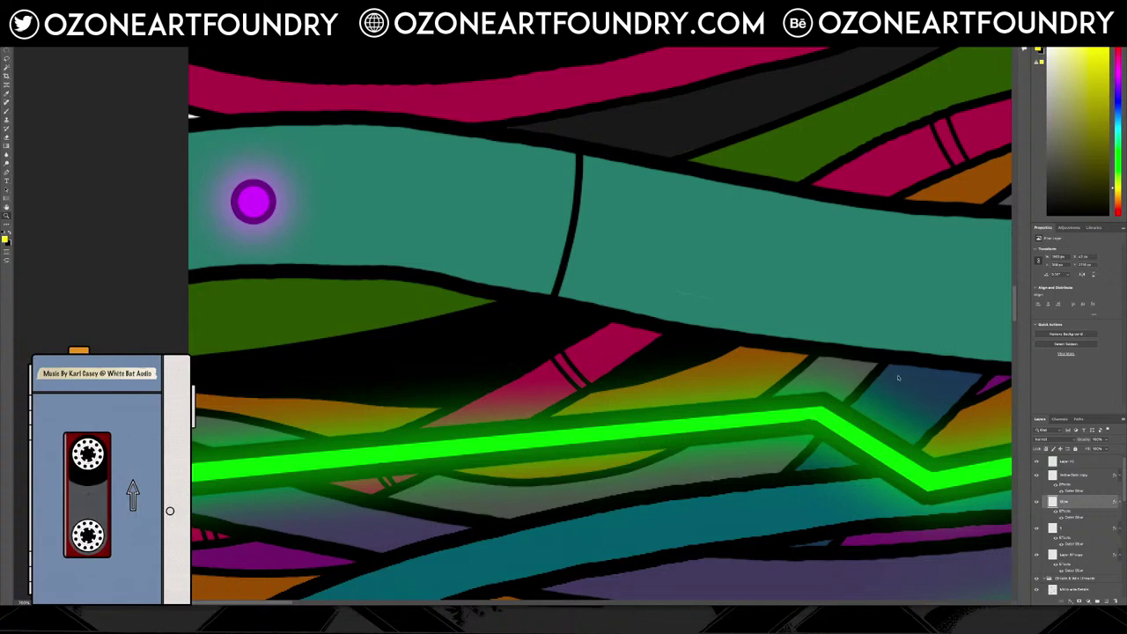
scroll(999, 421, down, 2)
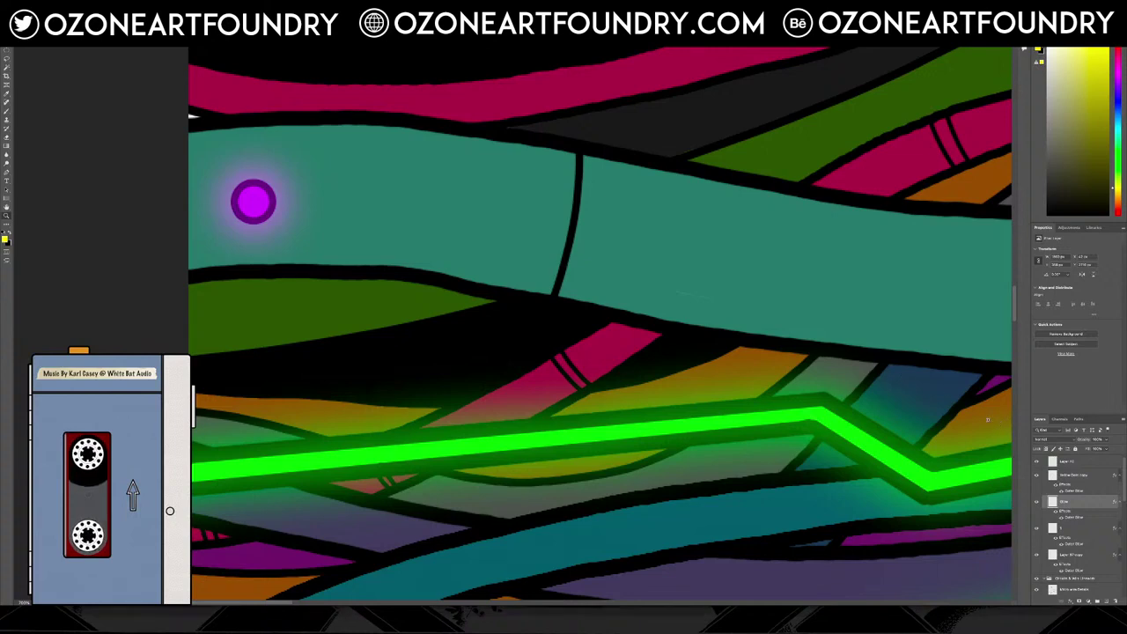
Add a new layer at the top of the Wire Colors group for the teal wire's dots
scroll(983, 416, left, 5)
scroll(975, 417, up, 2)
scroll(972, 418, up, 6)
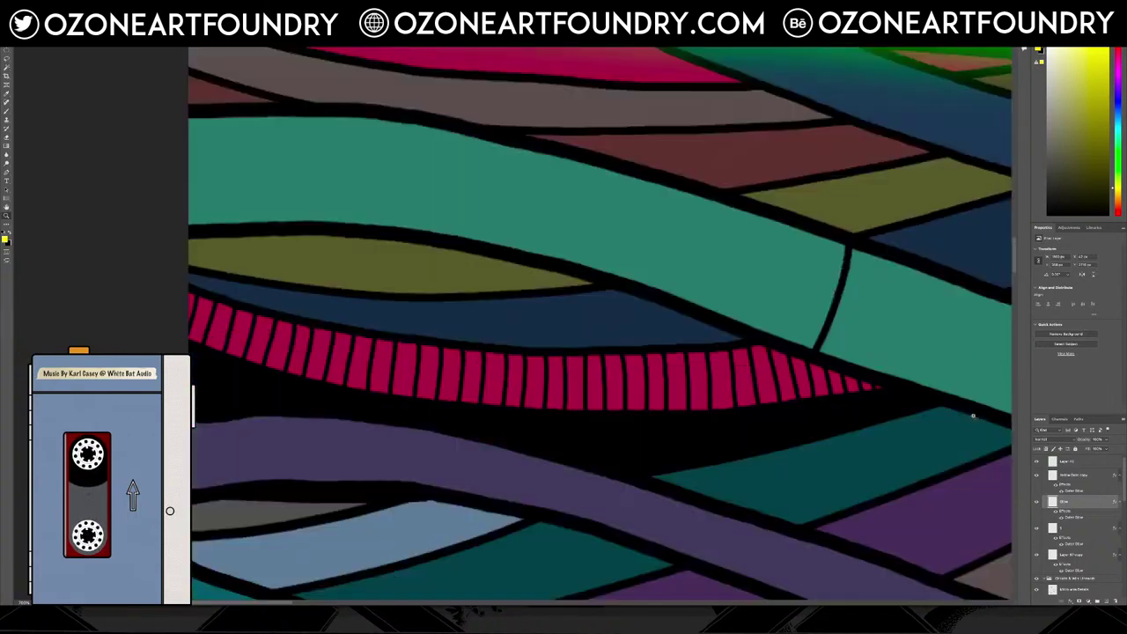
scroll(969, 415, up, 2)
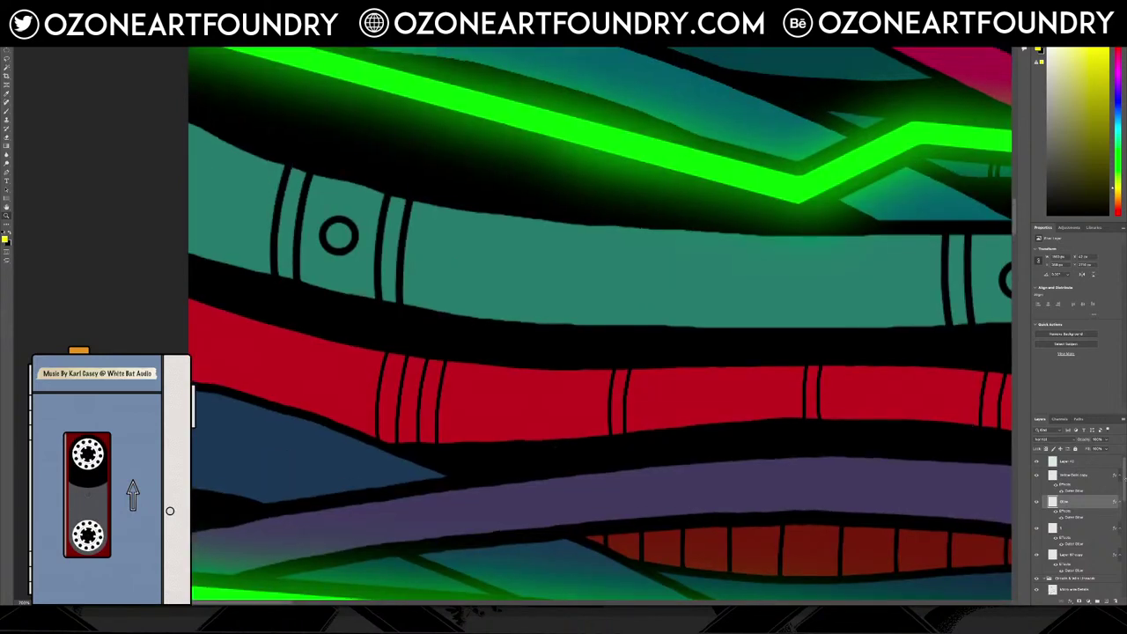
scroll(1096, 480, down, 5)
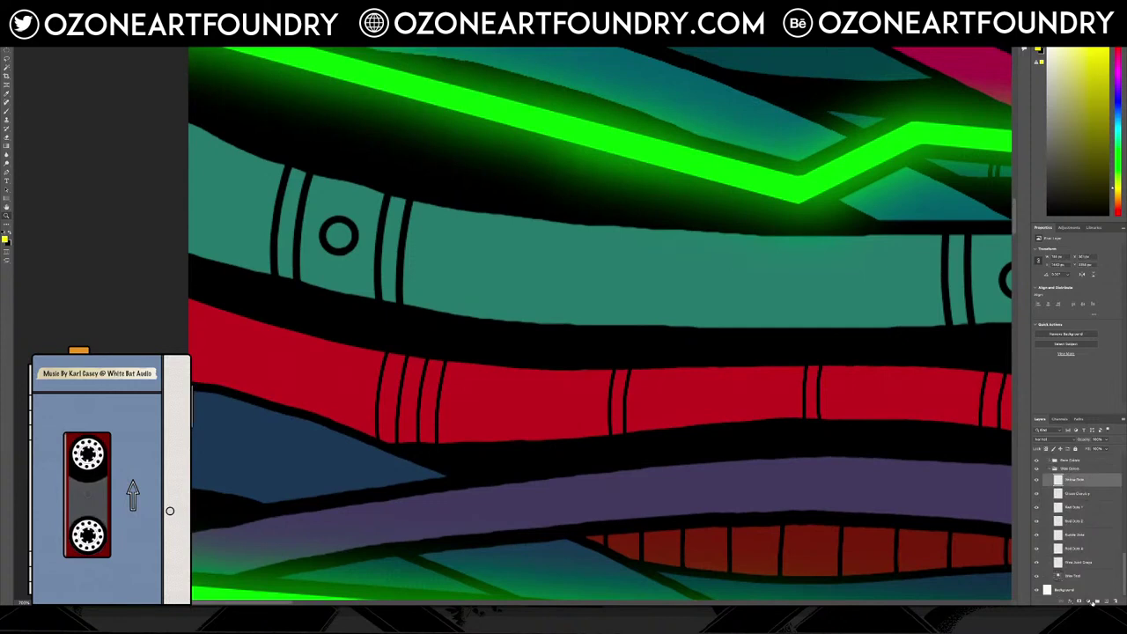
click(1107, 601)
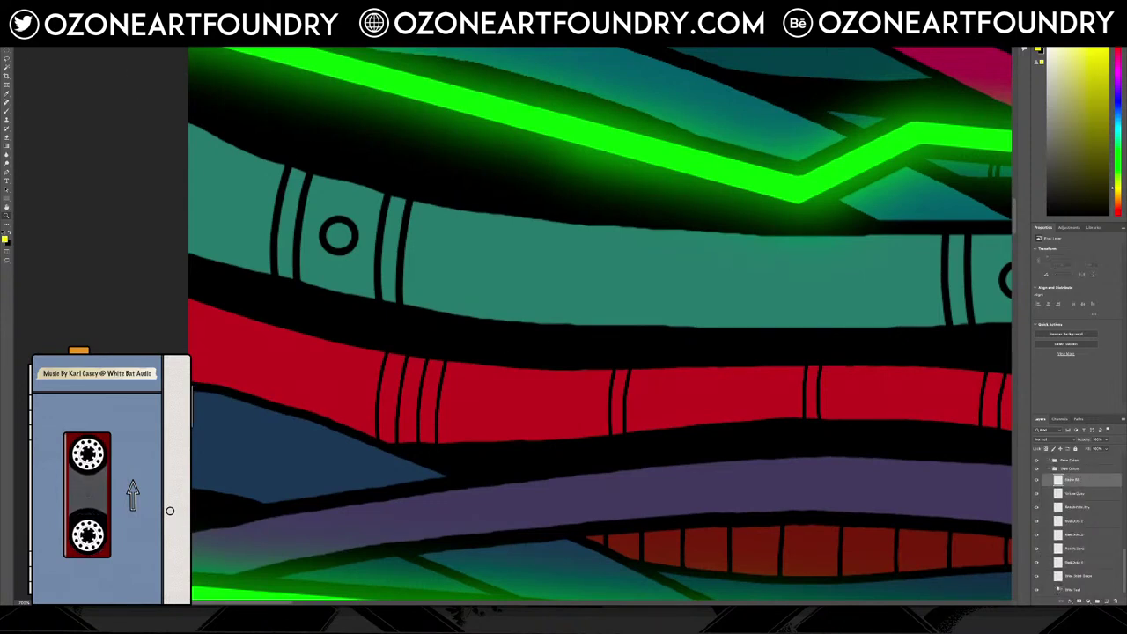
Select the insides of the three black circles along the teal wire with the Magic Wand on the wire details layer
ctrl+click(347, 220)
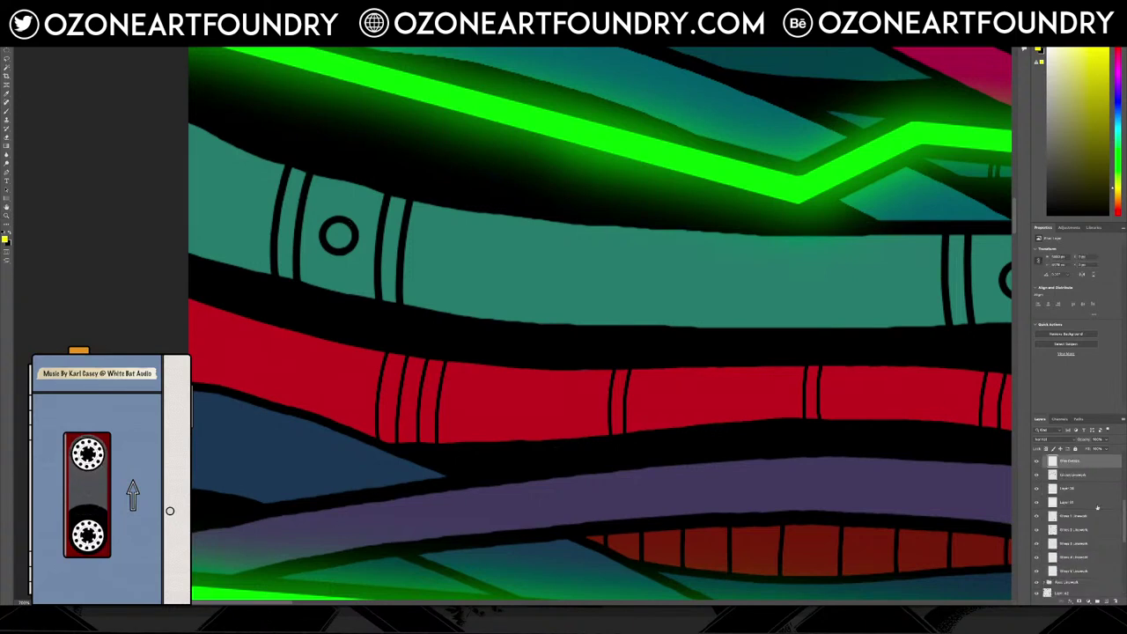
scroll(1104, 509, down, 5)
click(1092, 477)
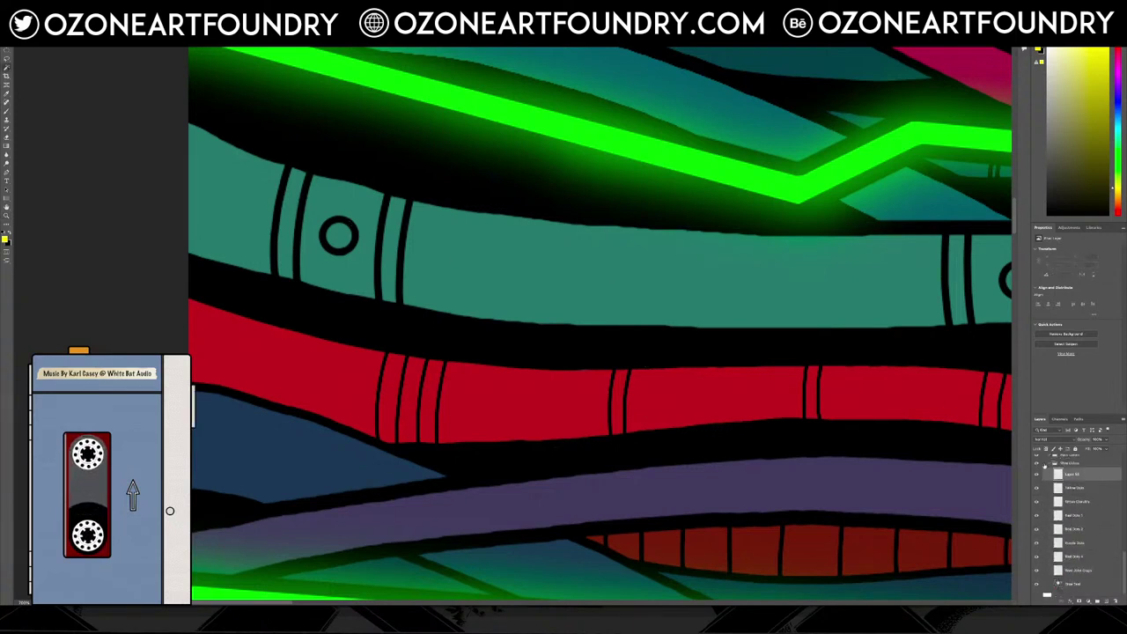
scroll(1077, 477, up, 10)
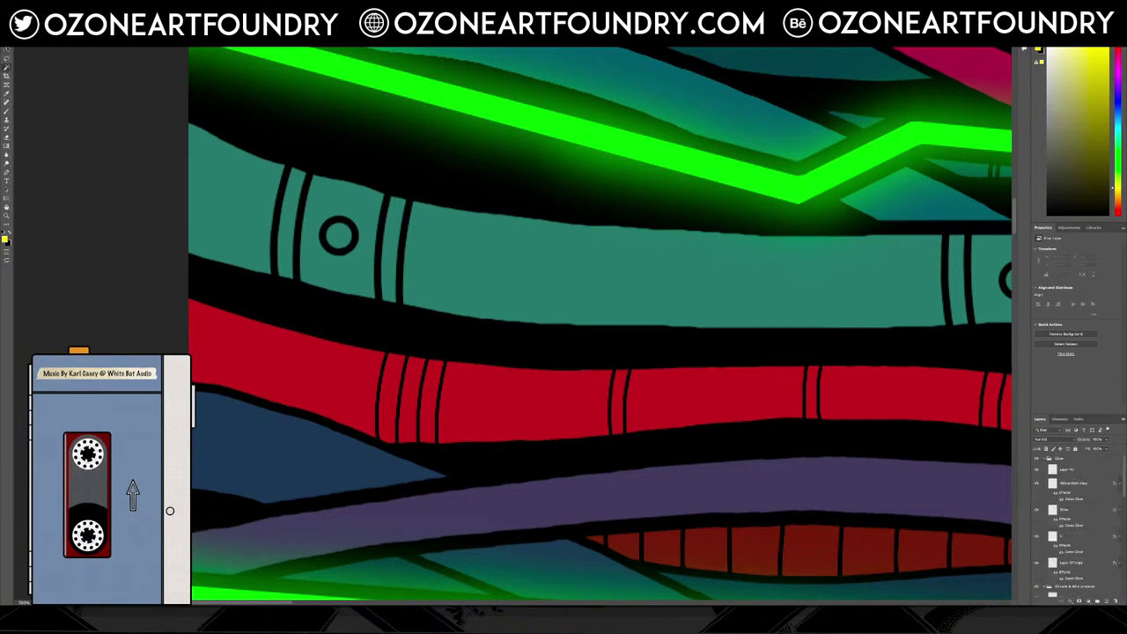
click(357, 232)
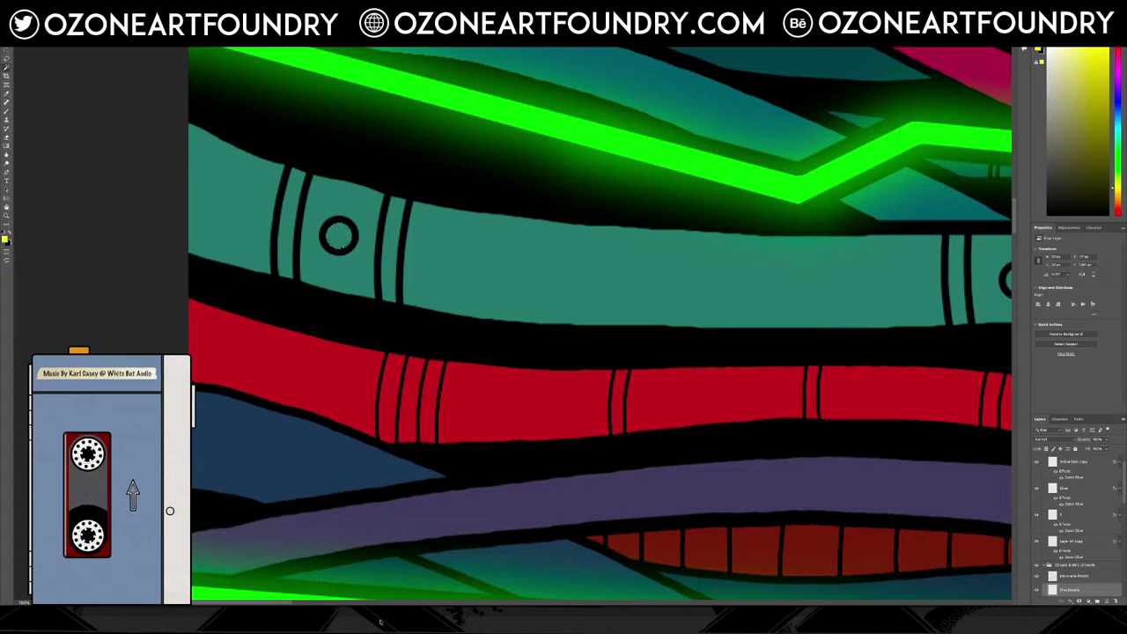
drag(220, 602, 254, 603)
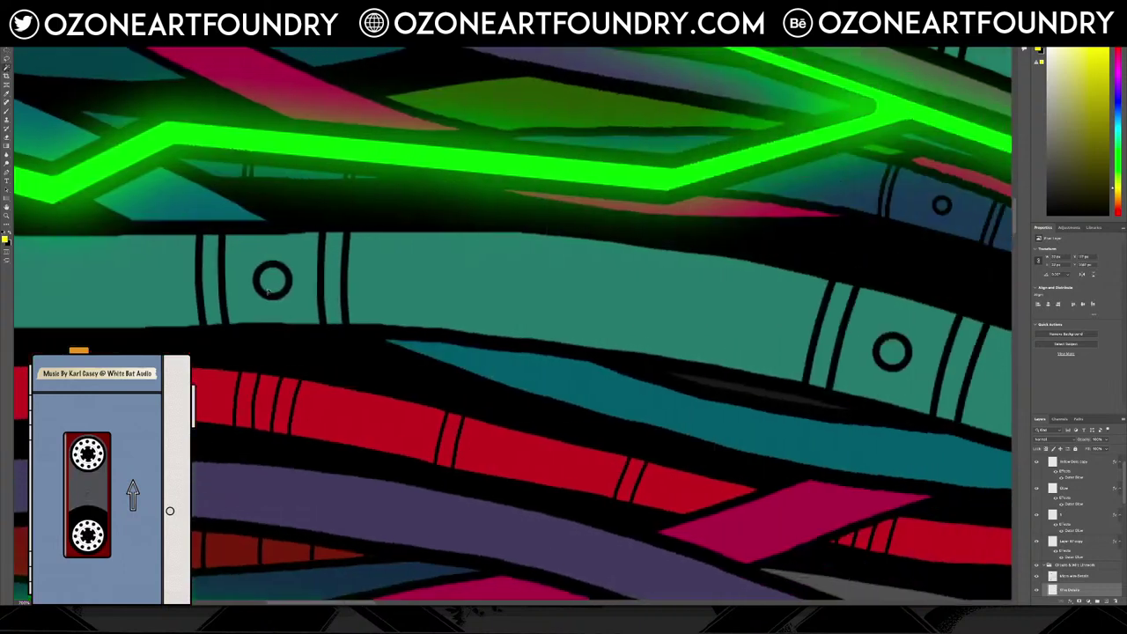
click(272, 283)
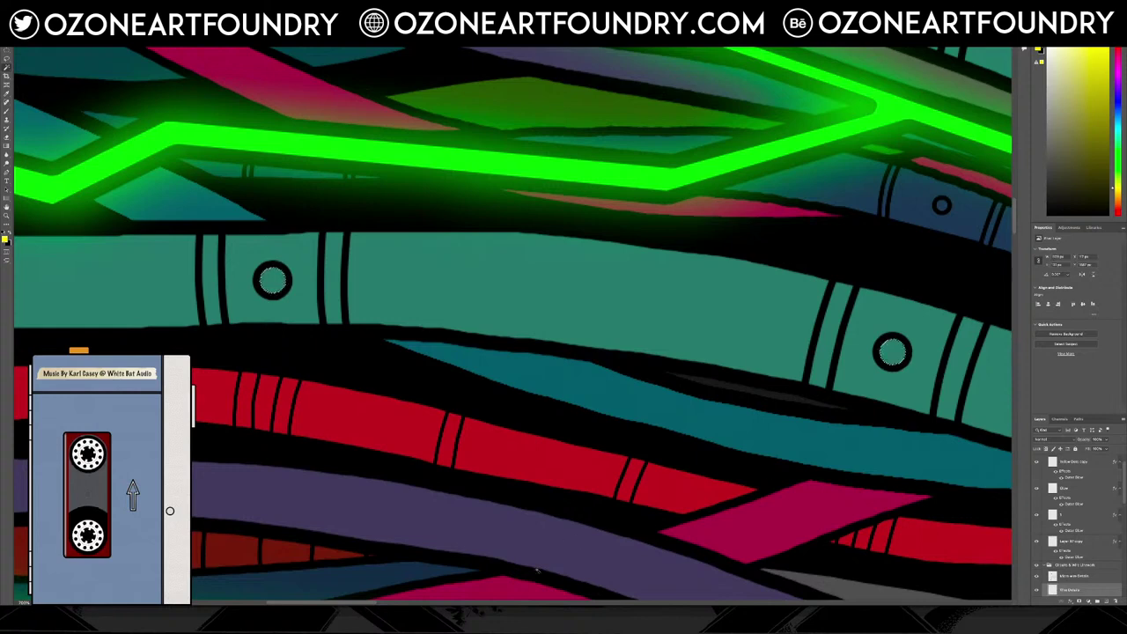
scroll(539, 570, right, 10)
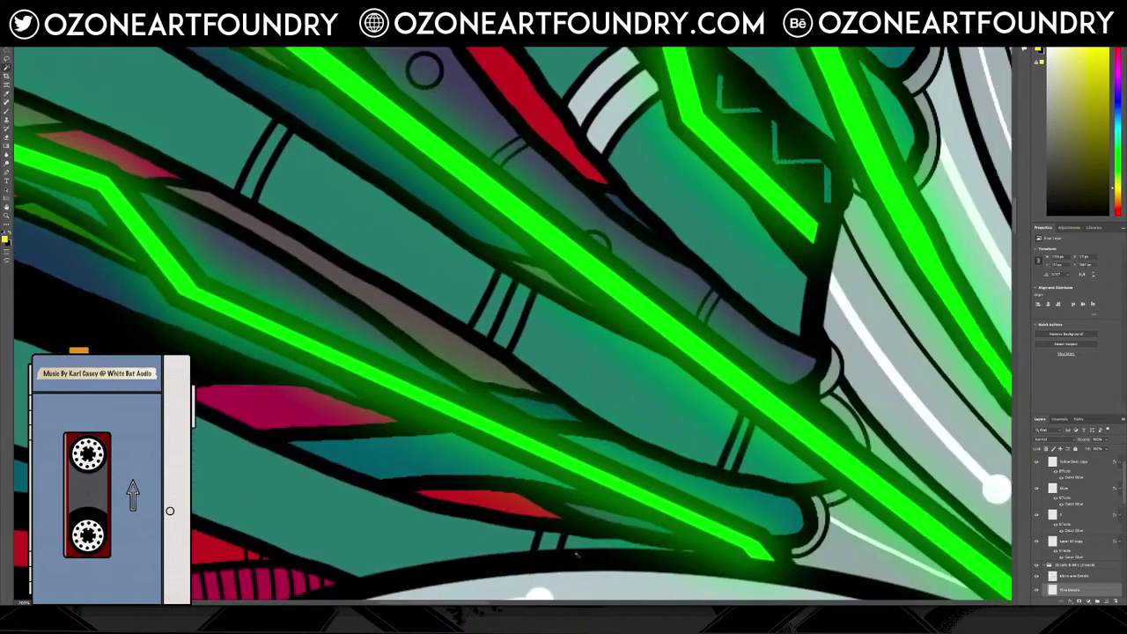
scroll(577, 555, down, 3)
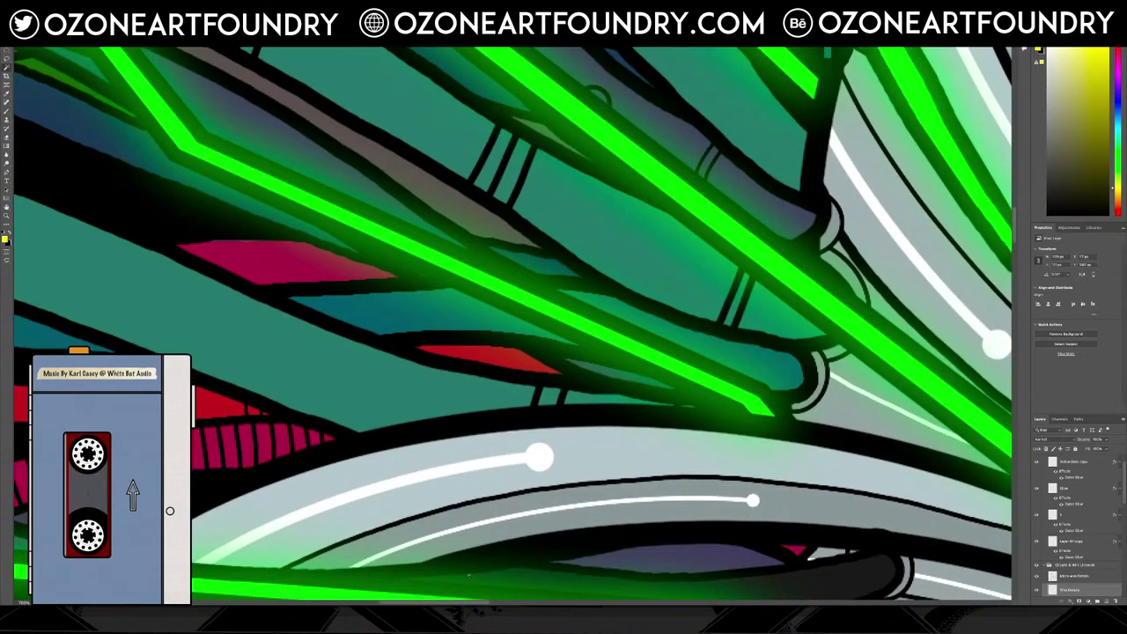
drag(458, 603, 293, 603)
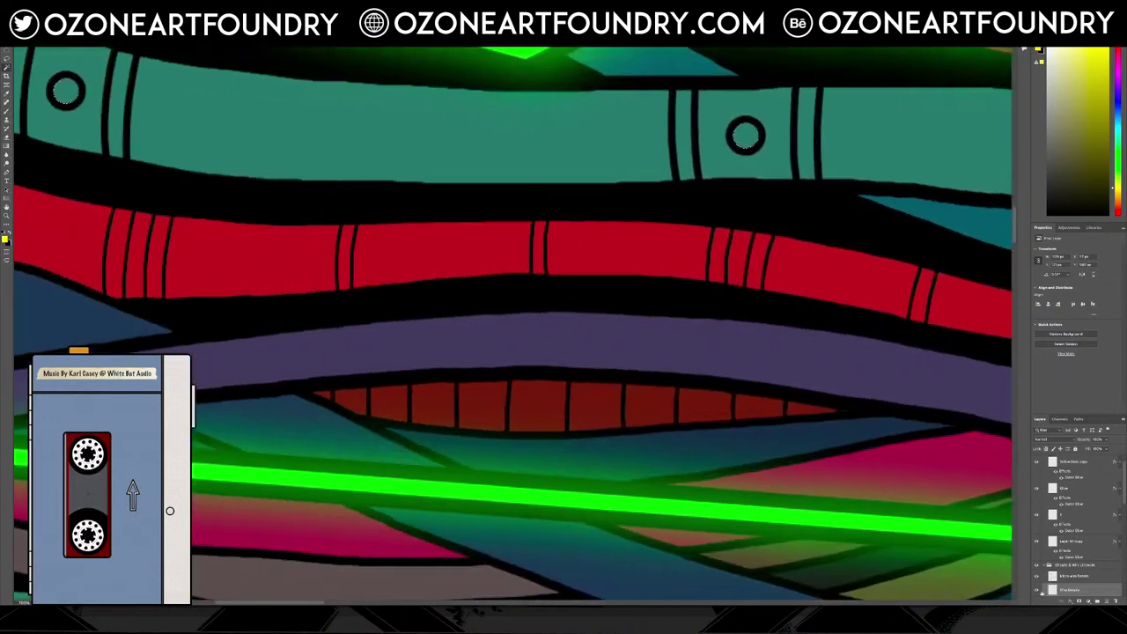
Rename the topmost layer in the glow group as White Dots
scroll(1086, 542, up, 2)
double_click(1069, 469)
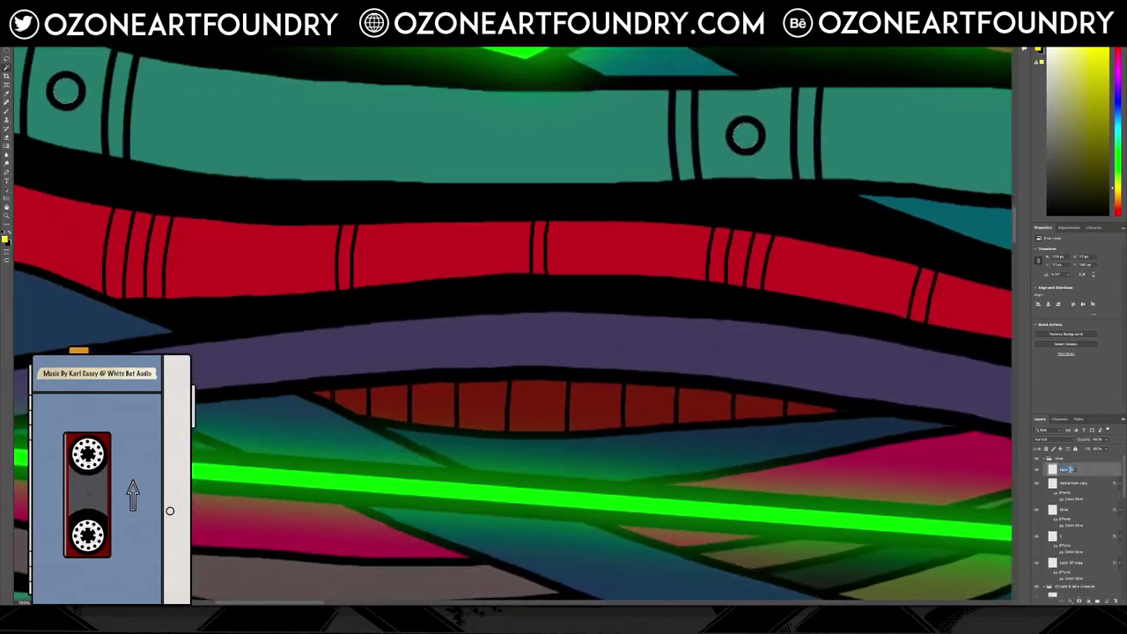
text(Yellow)
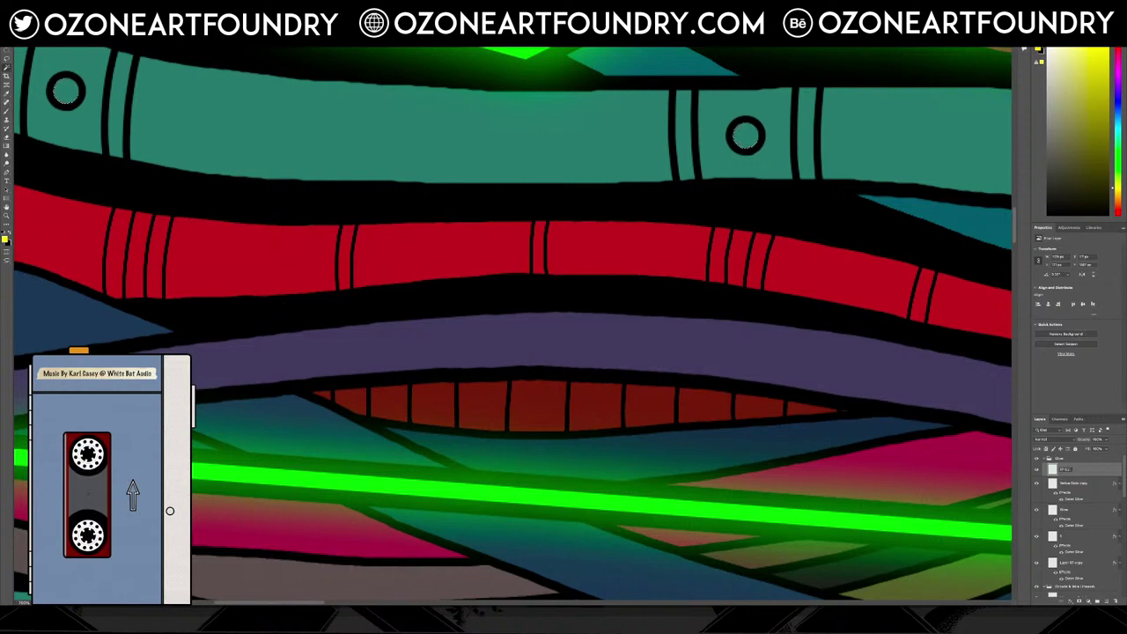
text( D)
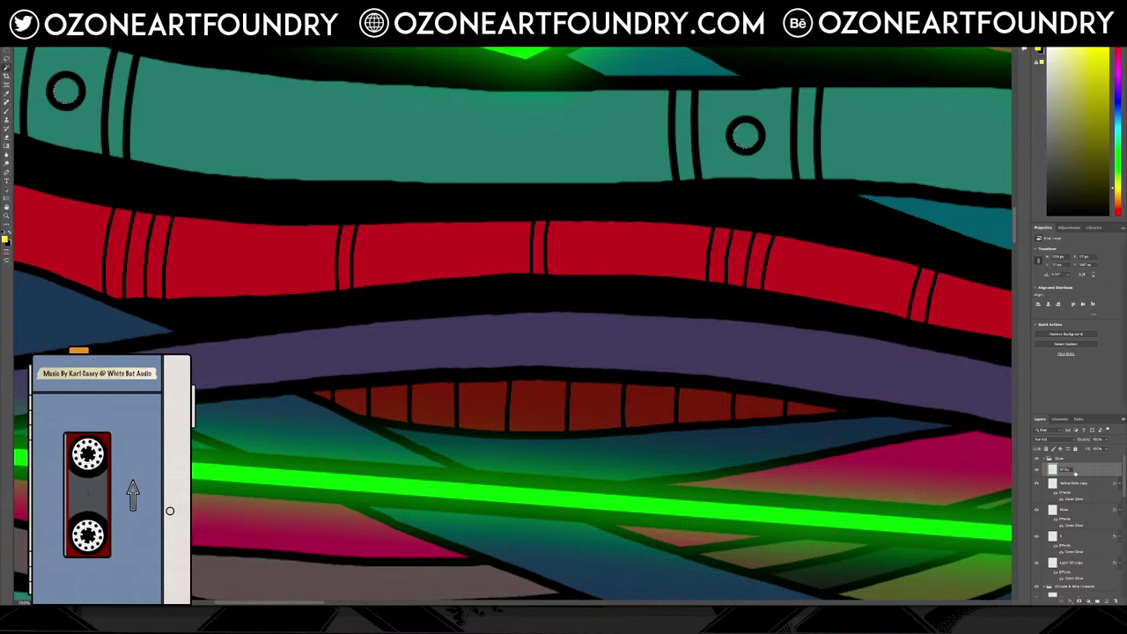
text(Dots)
key(Return)
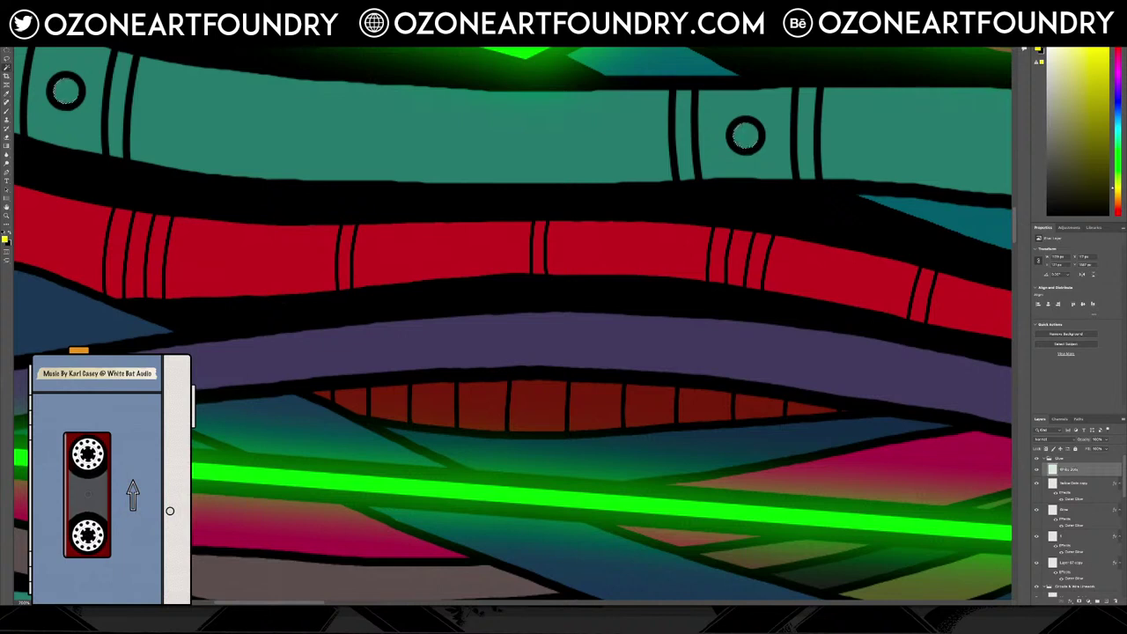
Try moving the White Dots layer from the glow group to the top of the Wire Colors group
drag(1074, 473, 1089, 534)
scroll(1088, 534, up, 10)
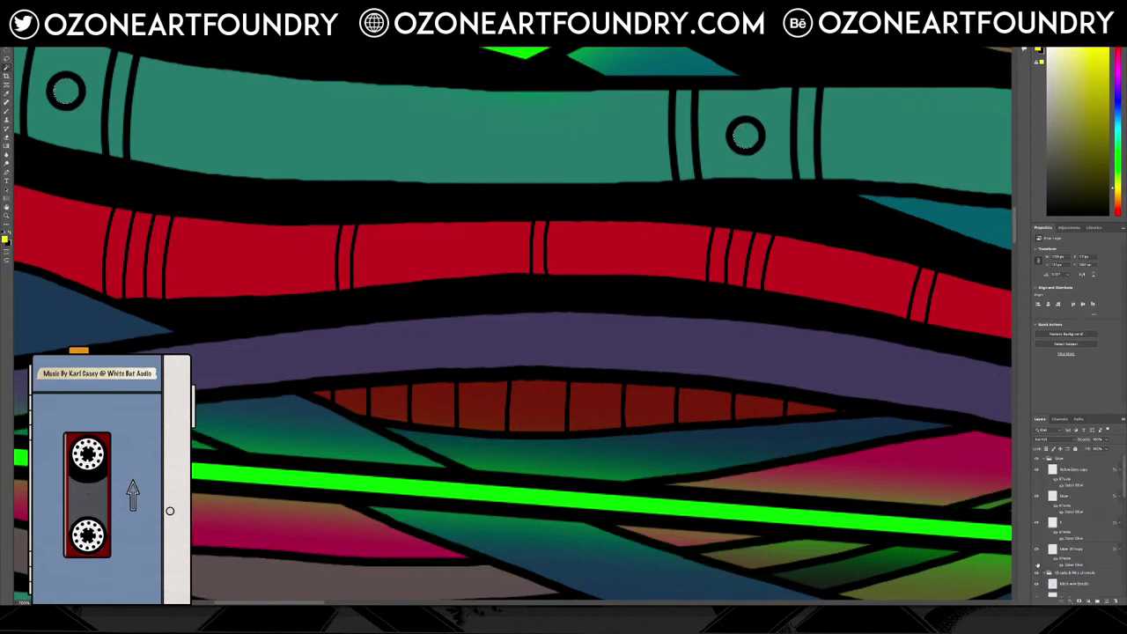
scroll(1056, 563, down, 5)
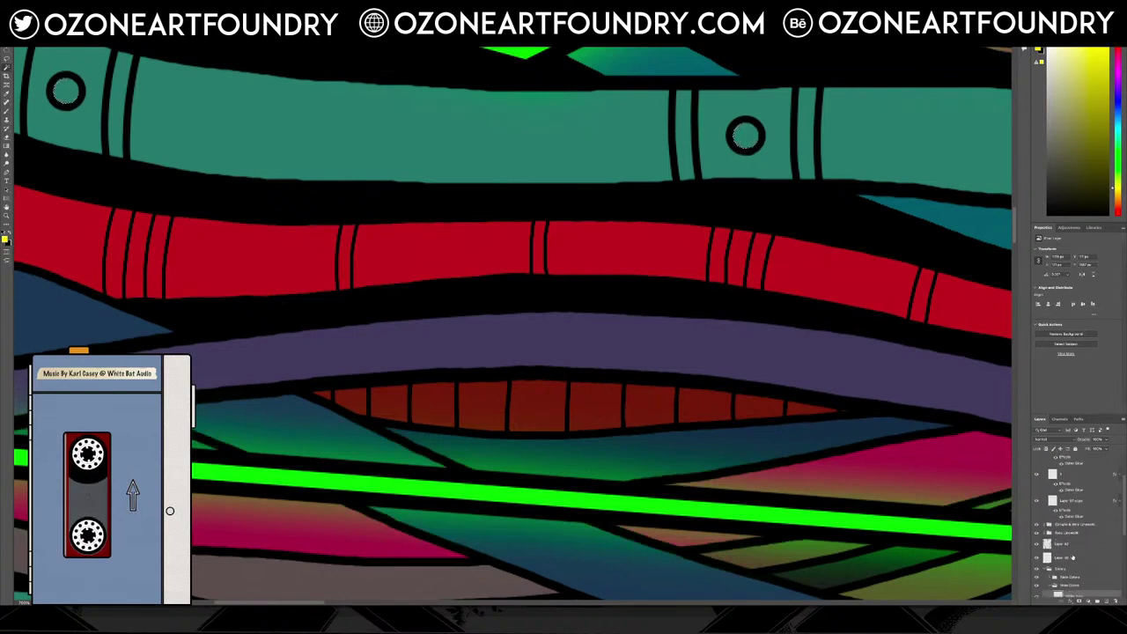
scroll(1069, 549, down, 3)
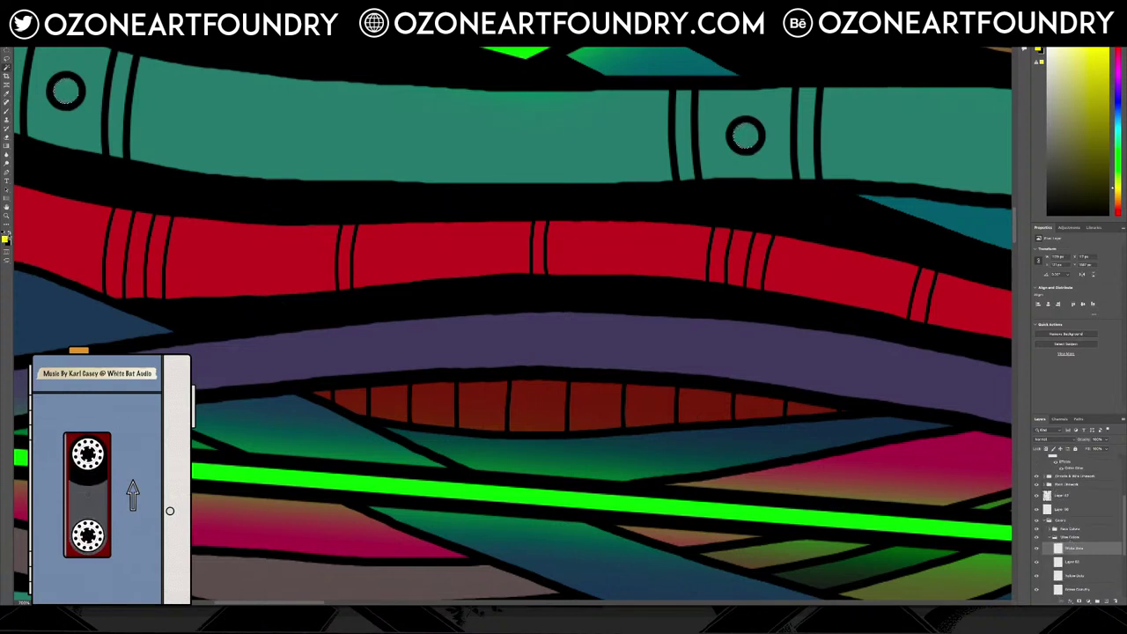
Try filling the selected circles on the teal wire with white as the foreground color
click(4, 233)
click(10, 233)
click(88, 39)
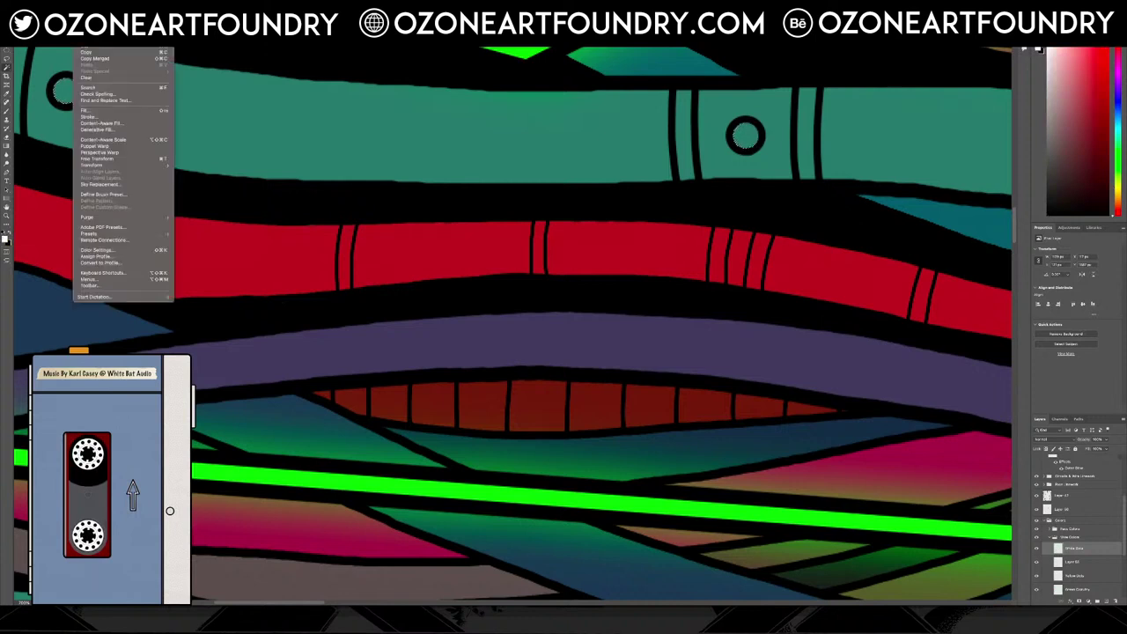
click(156, 111)
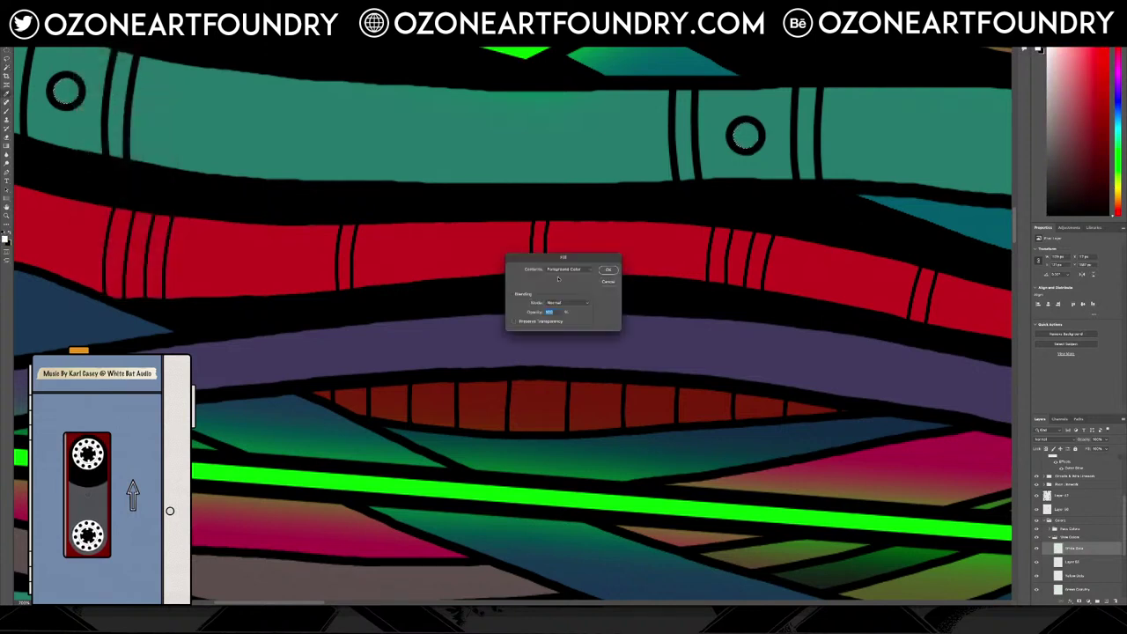
click(609, 272)
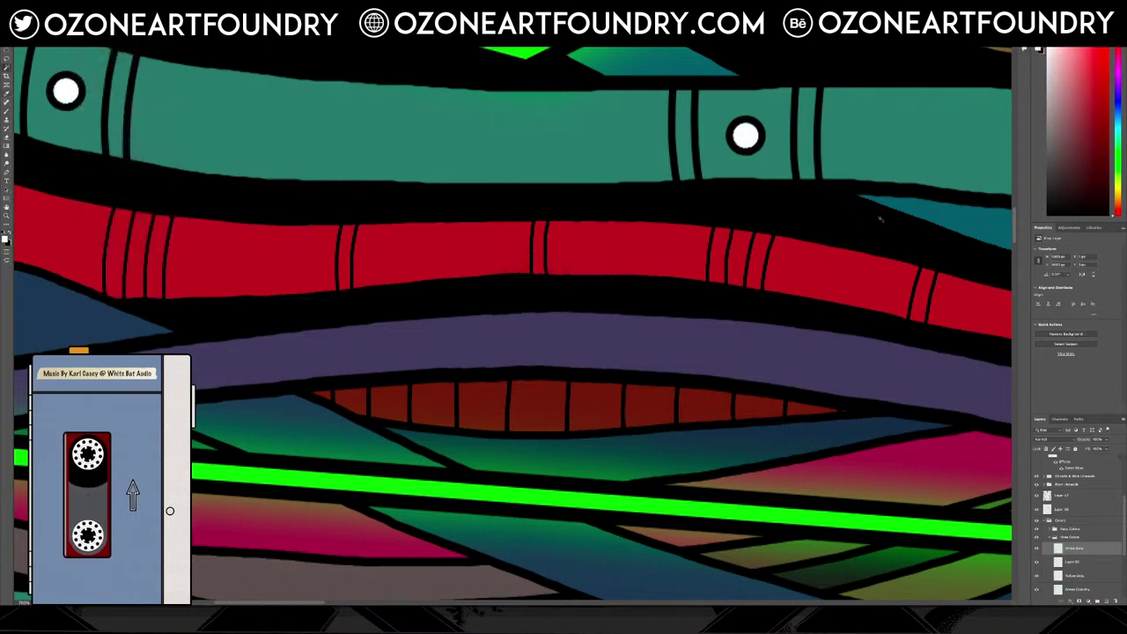
Try duplicating the White Dots layer, then delete the copy and check the original by toggling its visibility
right_click(1090, 553)
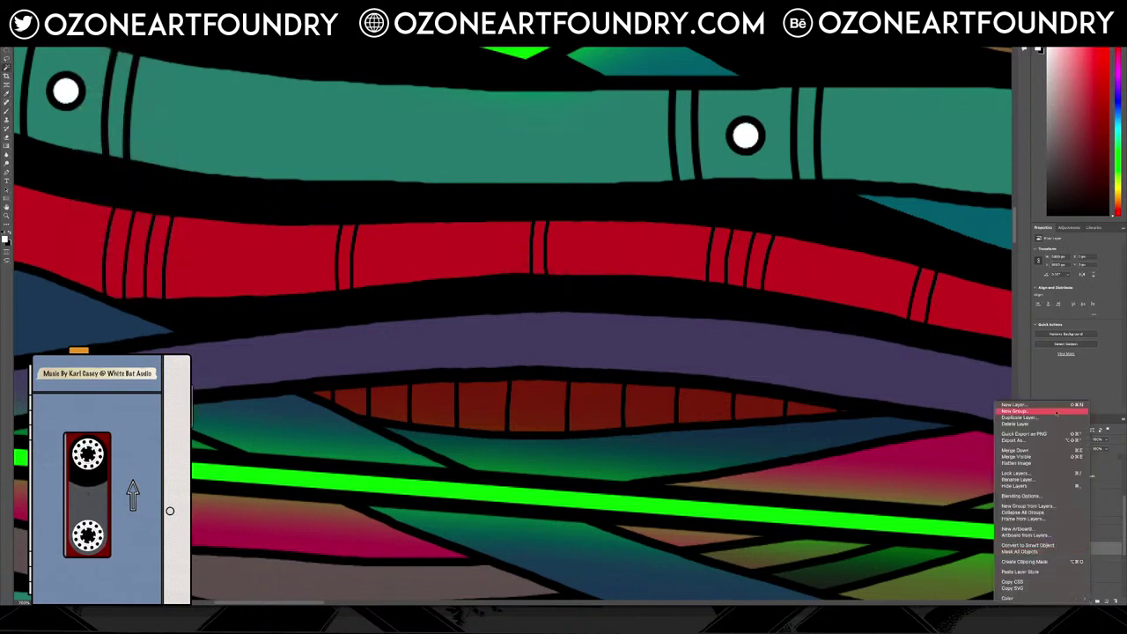
click(1038, 411)
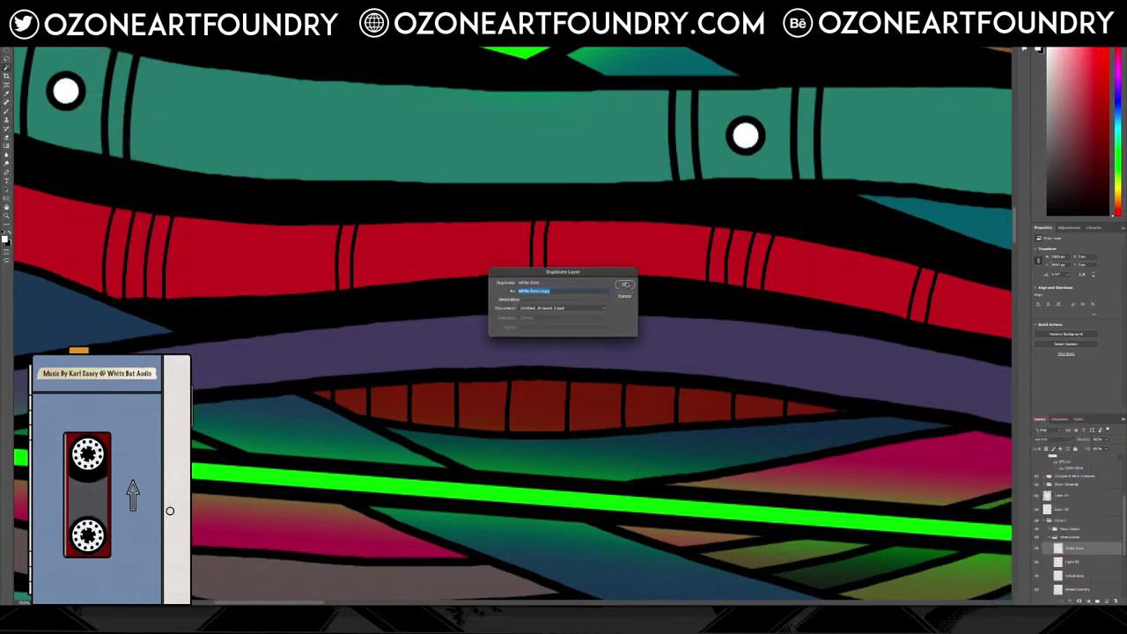
key(Return)
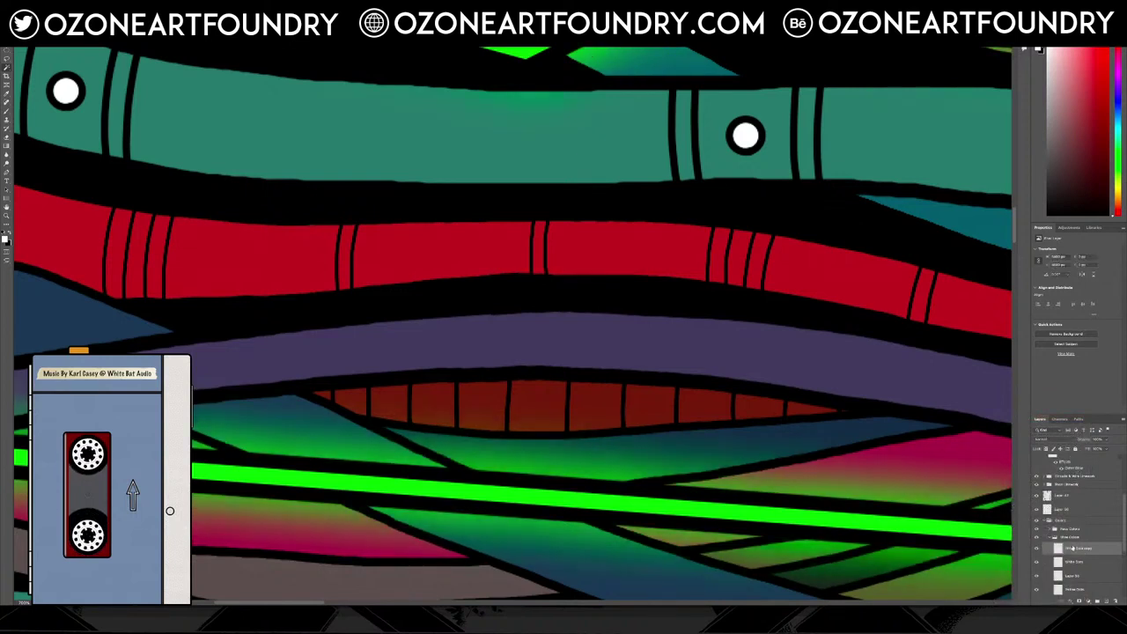
key(ctrl+comma)
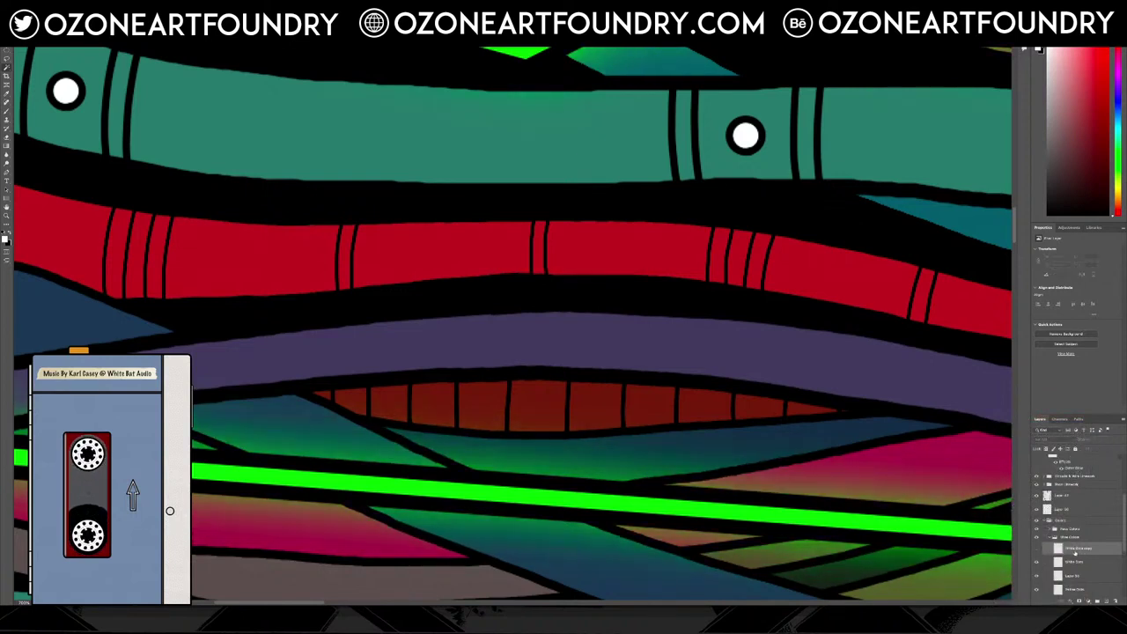
key(Delete)
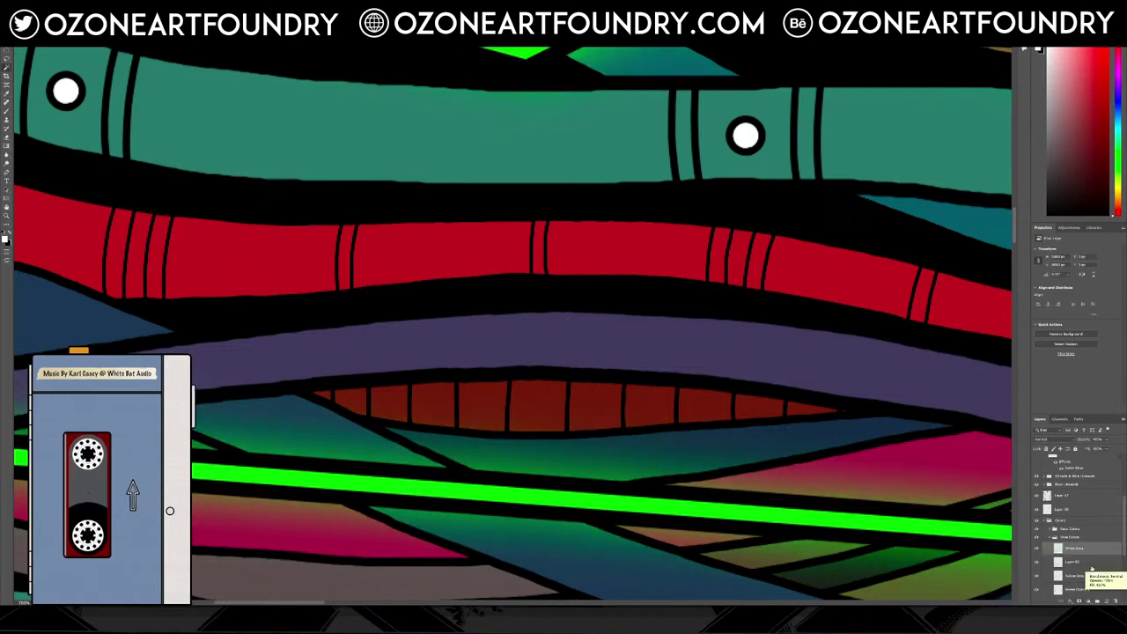
click(1037, 548)
click(1037, 548)
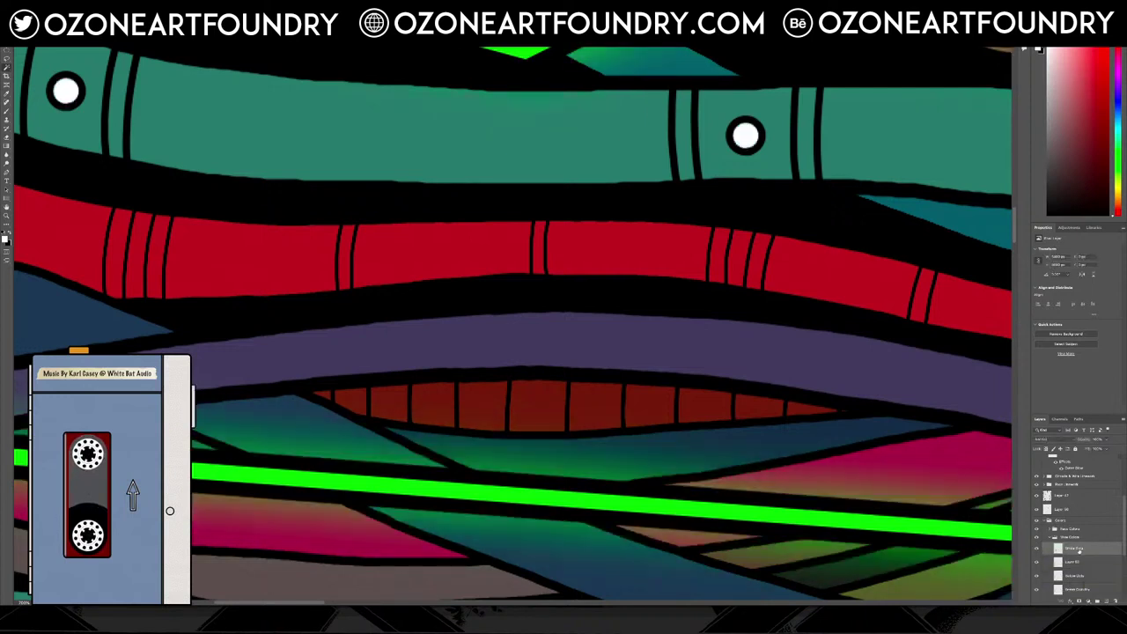
Undo the duplication, the white fill and the White Dots layer's move out of the glow group
key(ctrl+z)
key(ctrl+z)
key(ctrl+z)
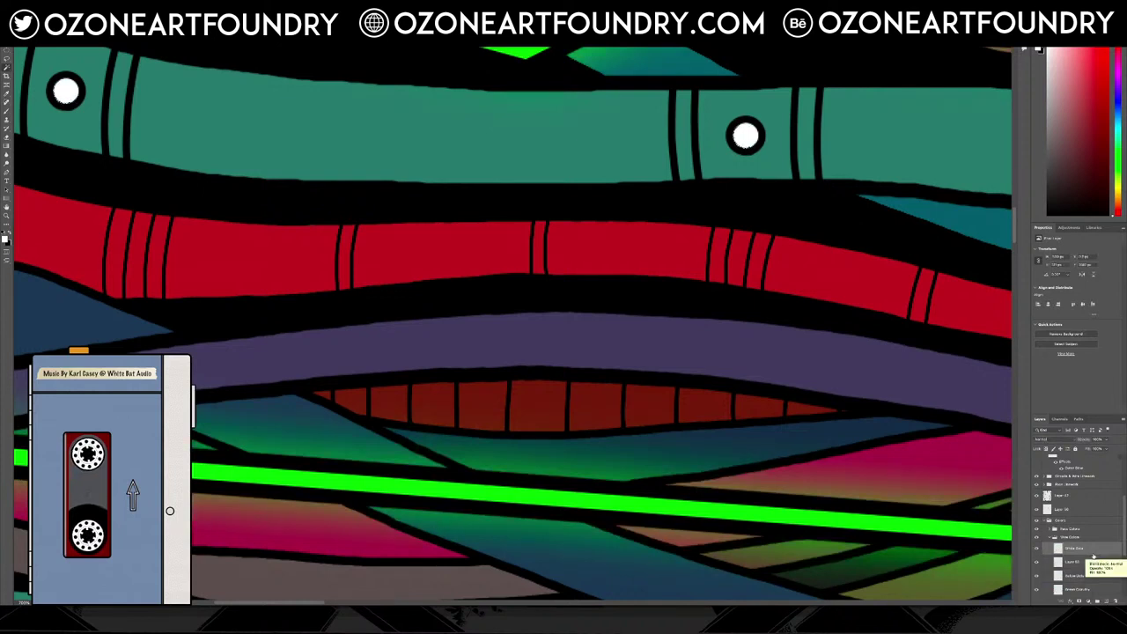
key(ctrl+z)
key(ctrl+z)
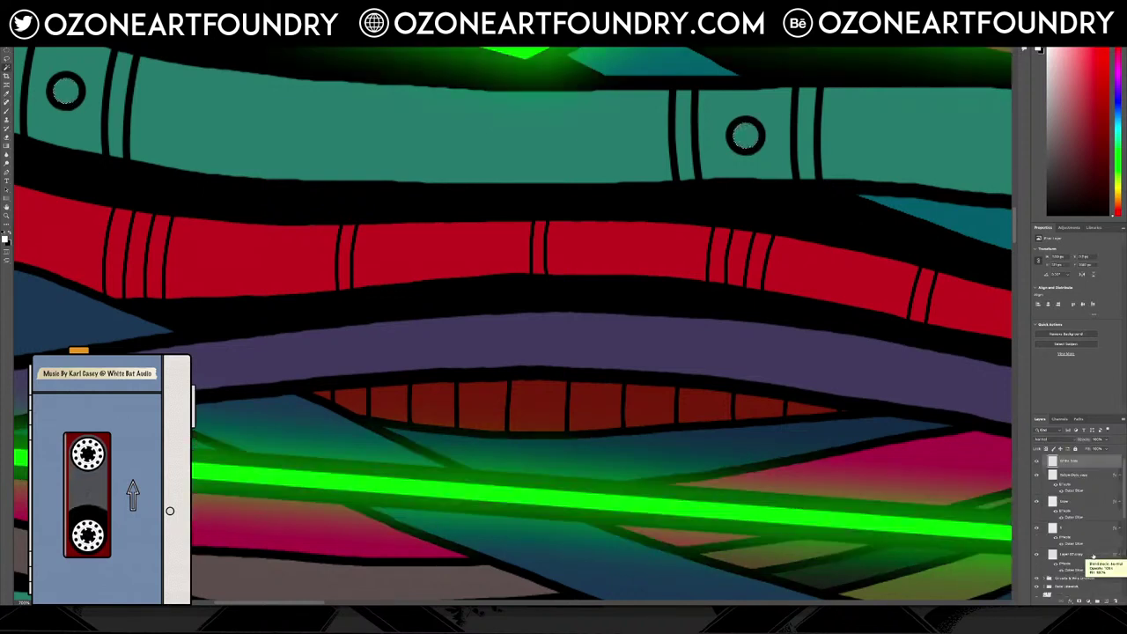
Check what the White Dots layer in the glow group contains by toggling its visibility, and rename it to suit its content
click(1036, 462)
click(1036, 462)
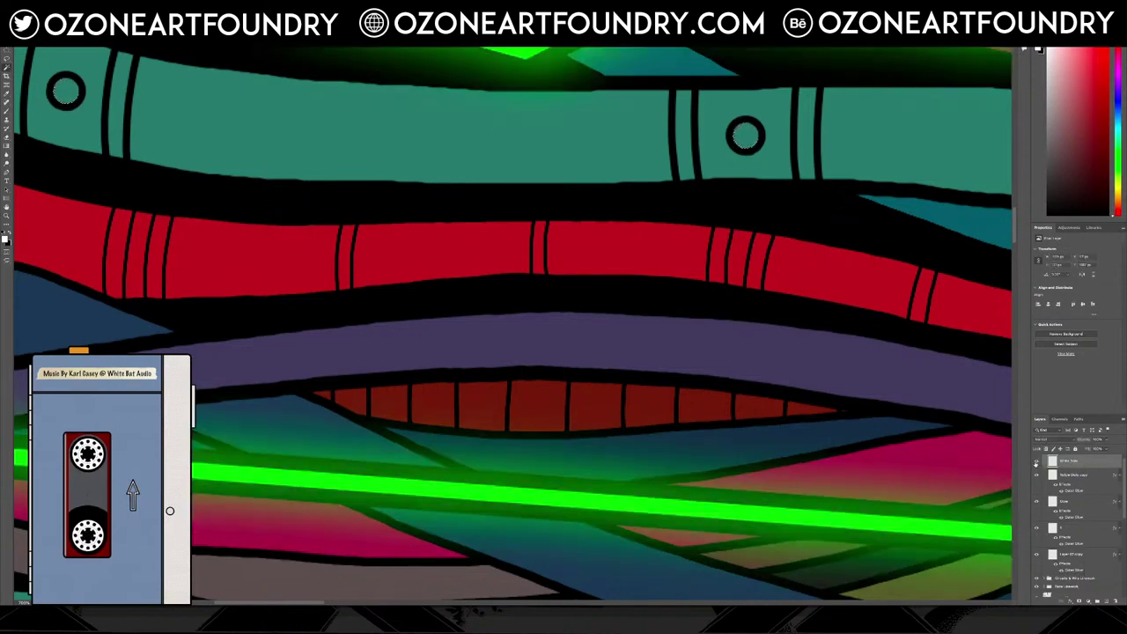
click(1036, 461)
click(1036, 461)
key(ctrl+g)
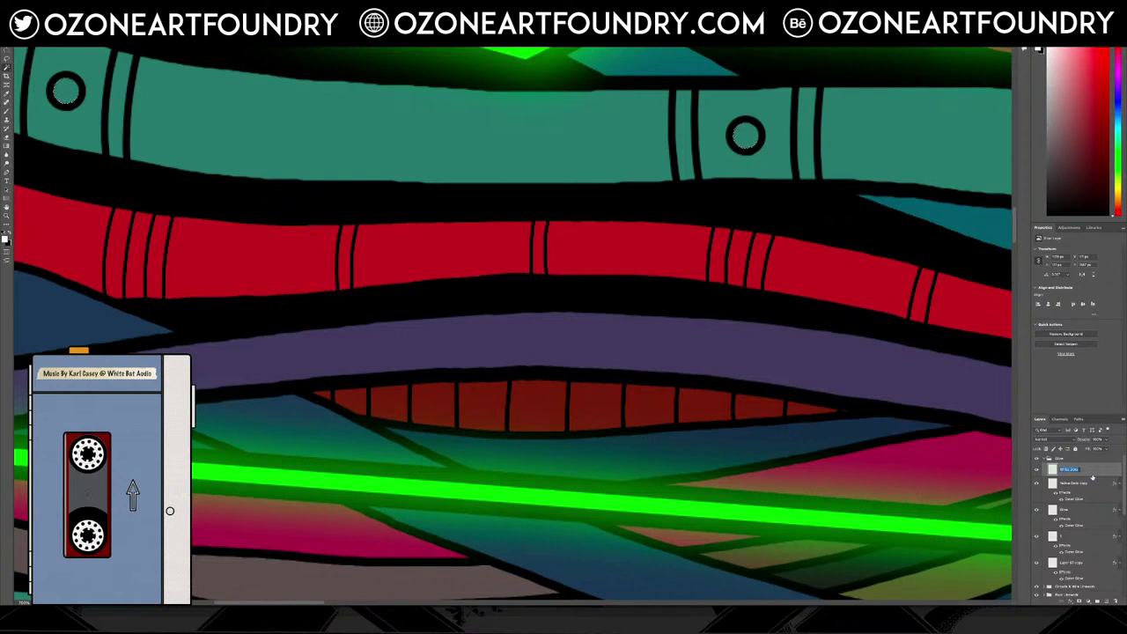
text(G)
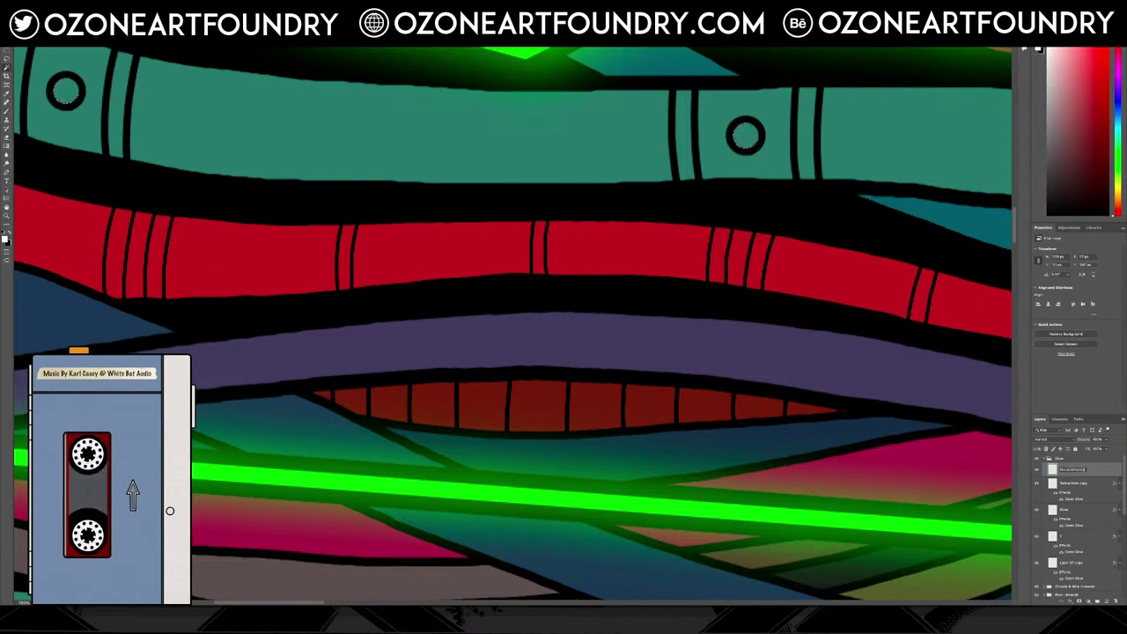
key(Return)
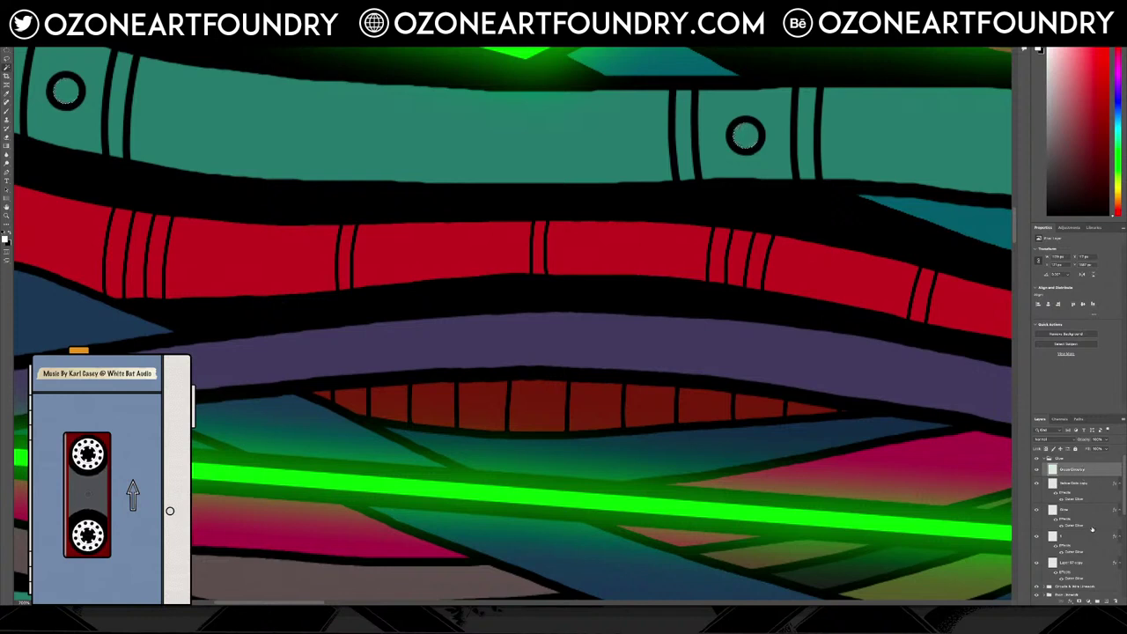
Make the layer directly above the yellow dots layer in the wire colors group the active layer
scroll(1092, 529, down, 5)
scroll(1092, 529, up, 5)
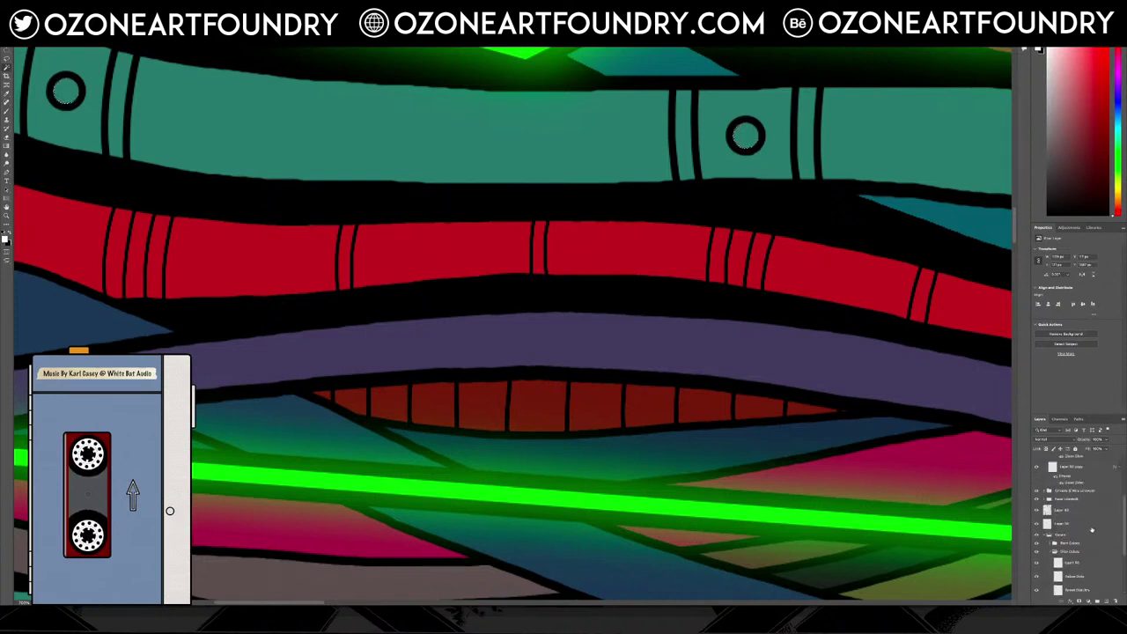
click(1085, 532)
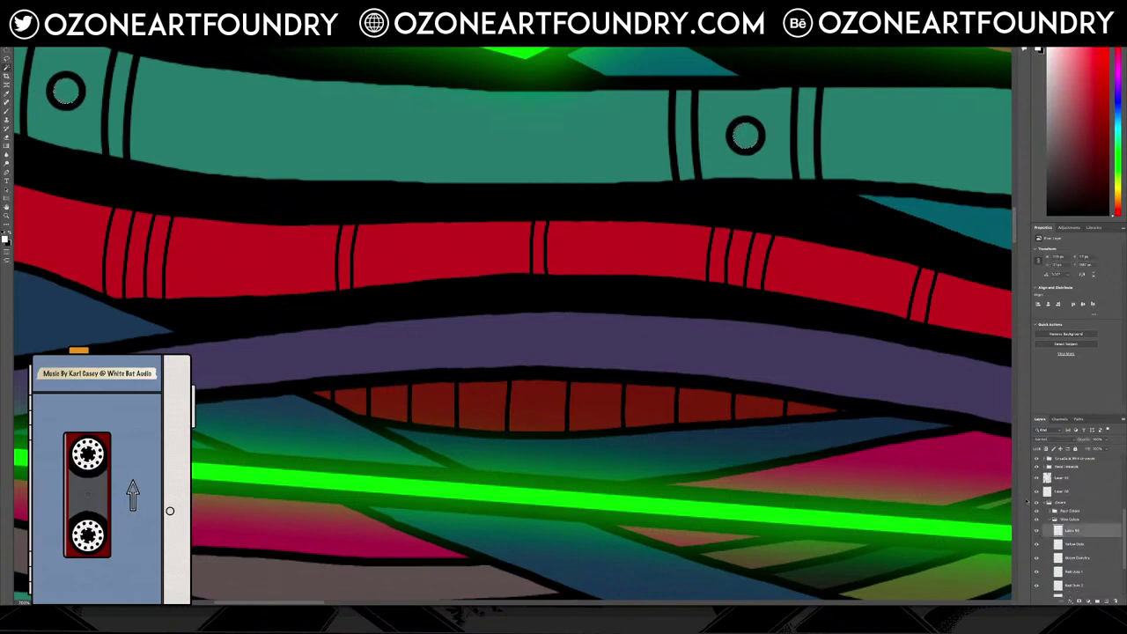
key(ctrl+minus)
key(ctrl+minus)
key(ctrl+minus)
key(ctrl+minus)
key(ctrl+minus)
key(ctrl+minus)
key(ctrl+minus)
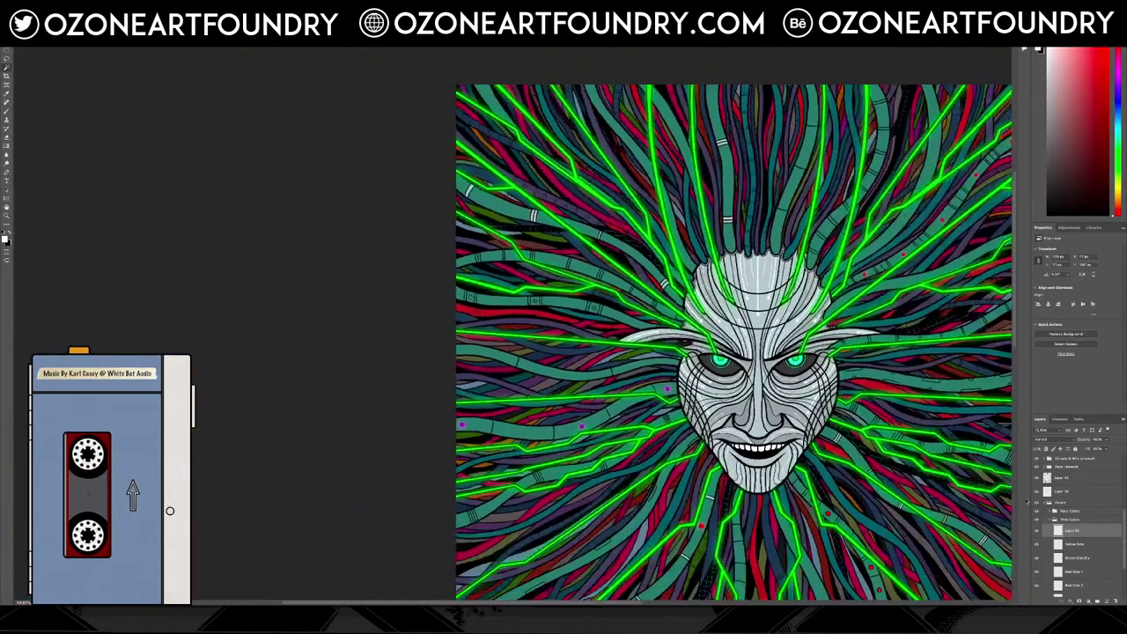
key(ctrl+t)
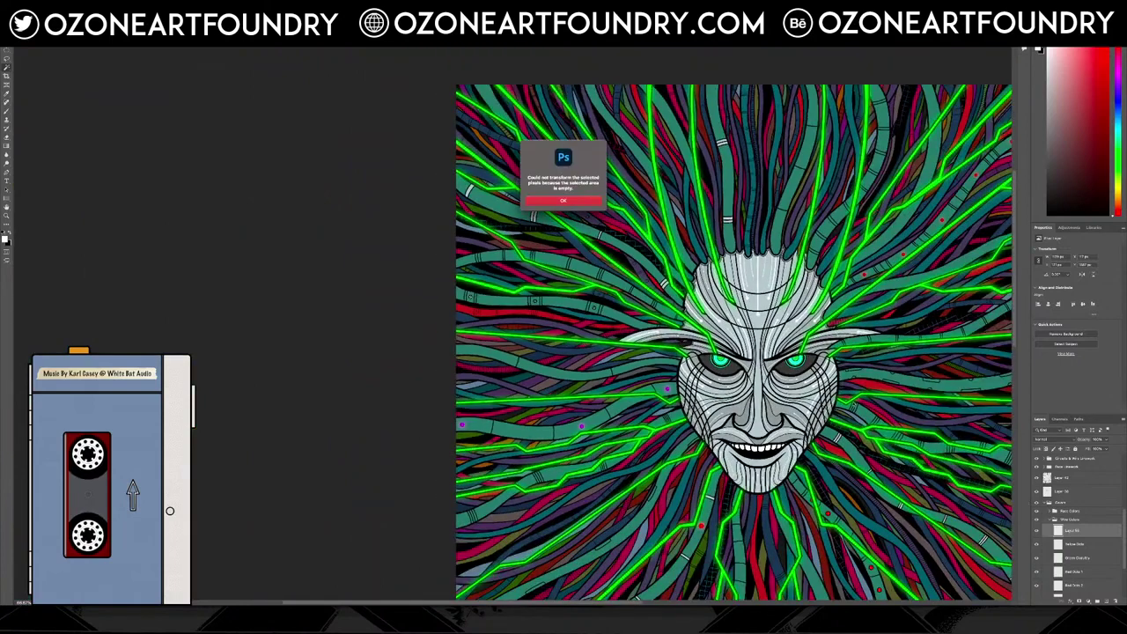
key(Return)
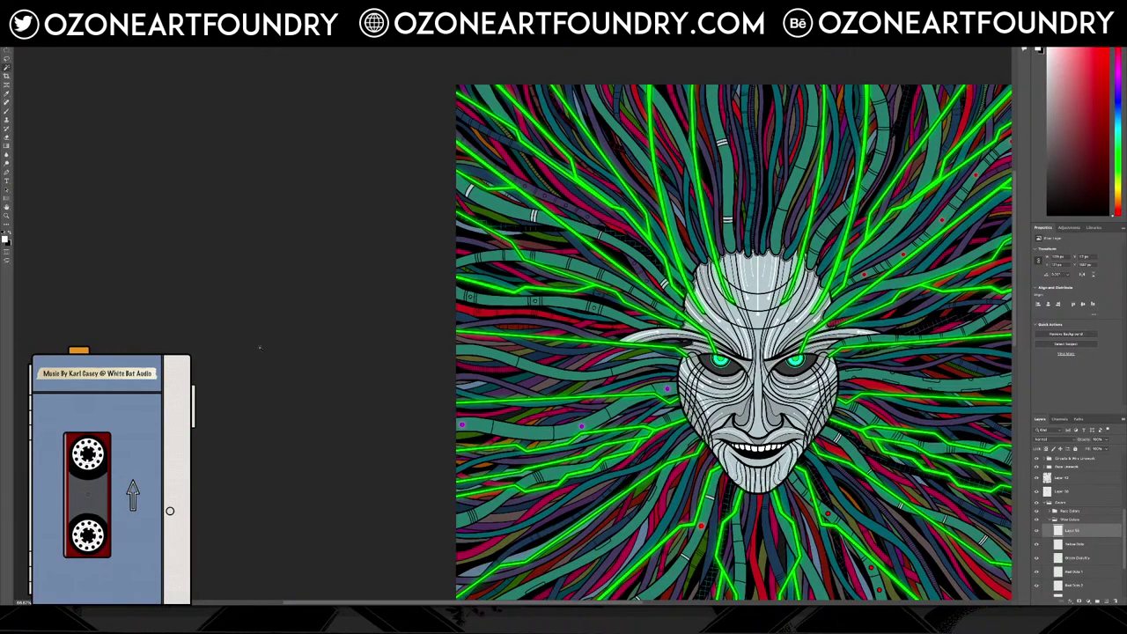
Fill the selected circles on the teal wire with white and rename their layer White Dots
click(7, 216)
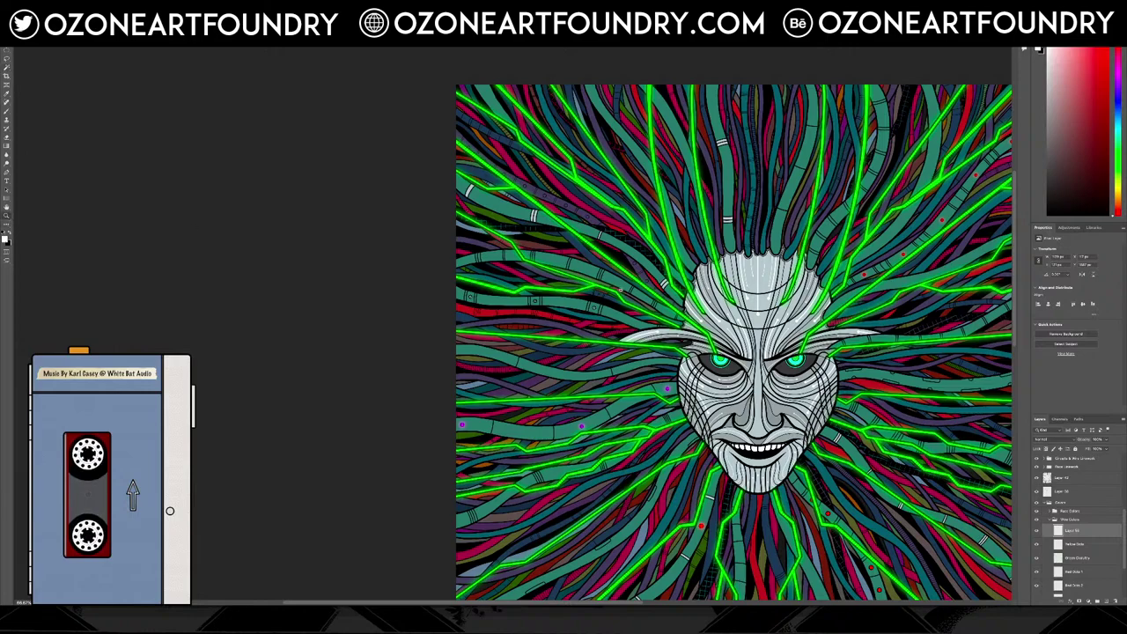
click(620, 289)
click(621, 289)
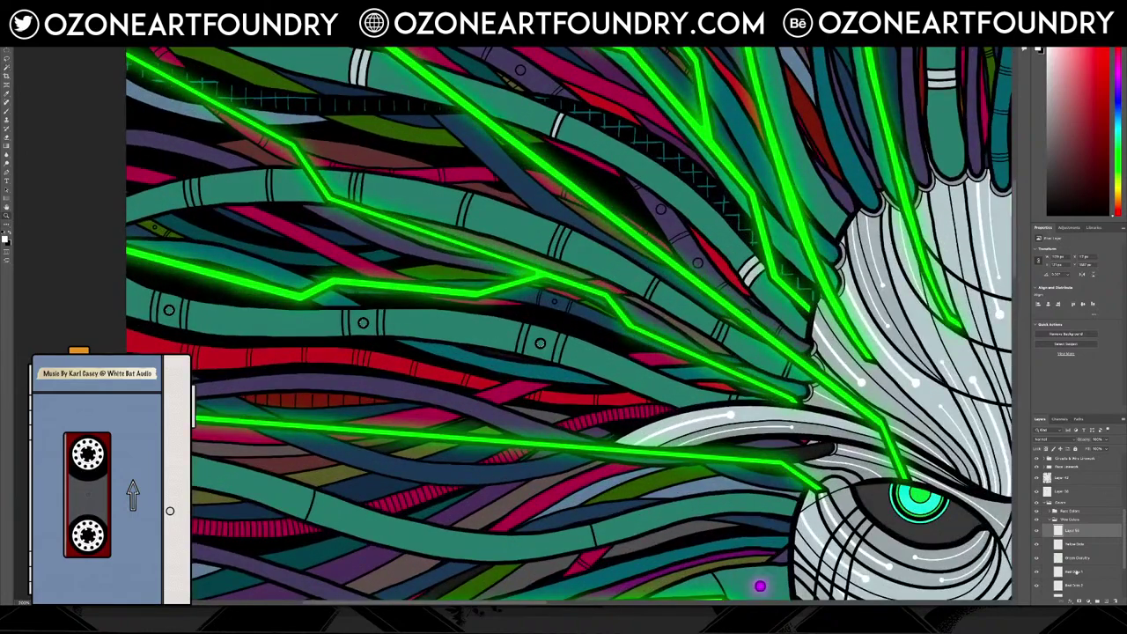
click(79, 5)
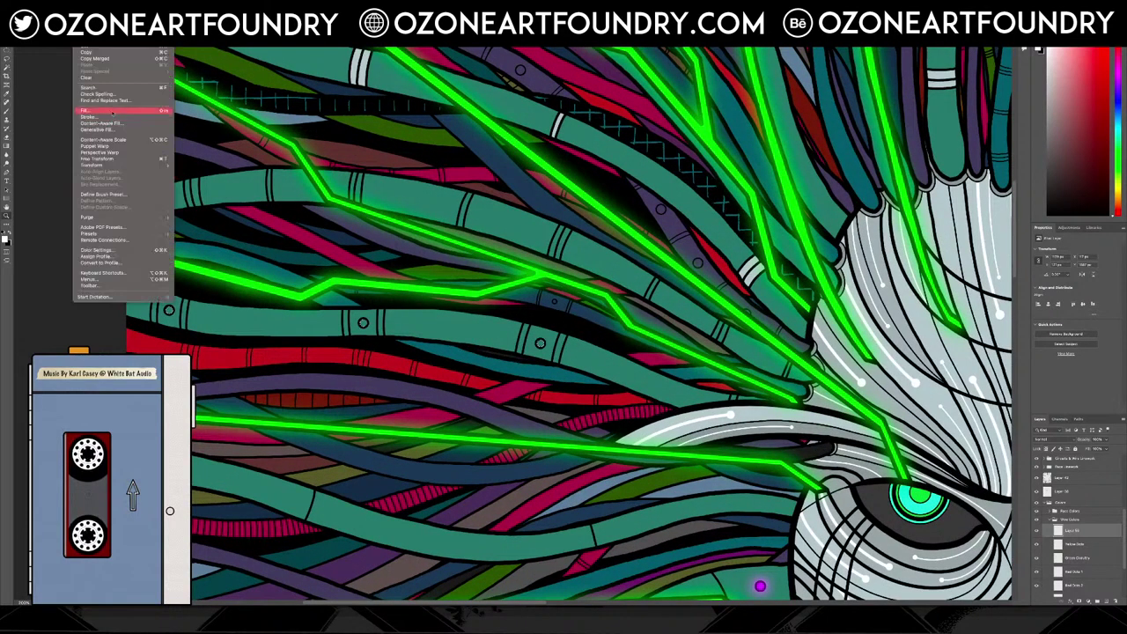
click(97, 110)
key(Return)
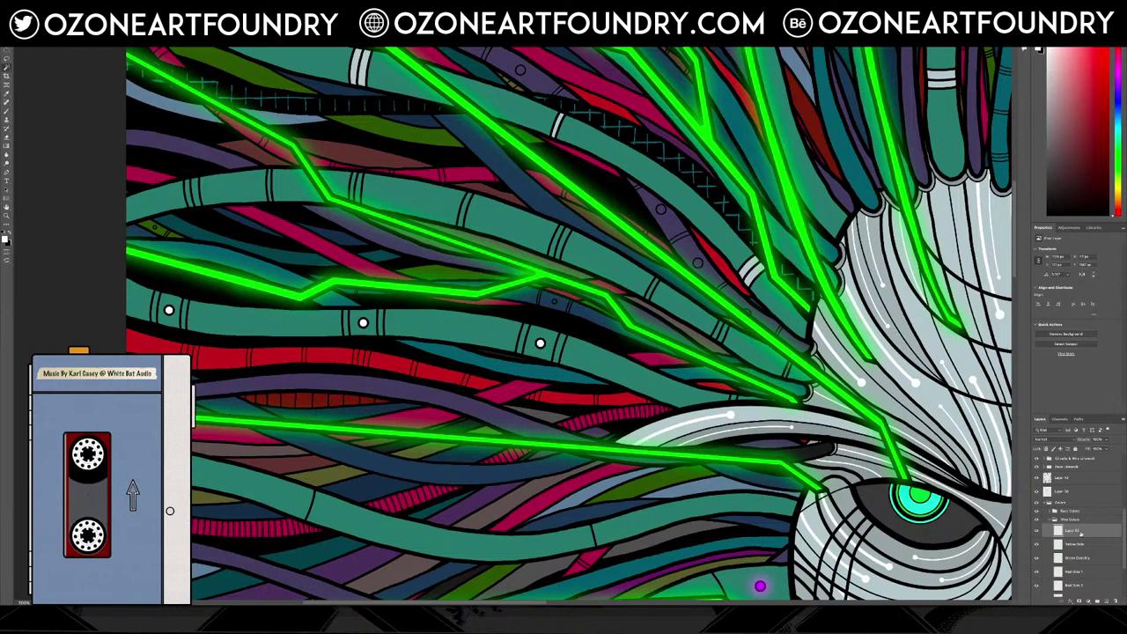
text(White)
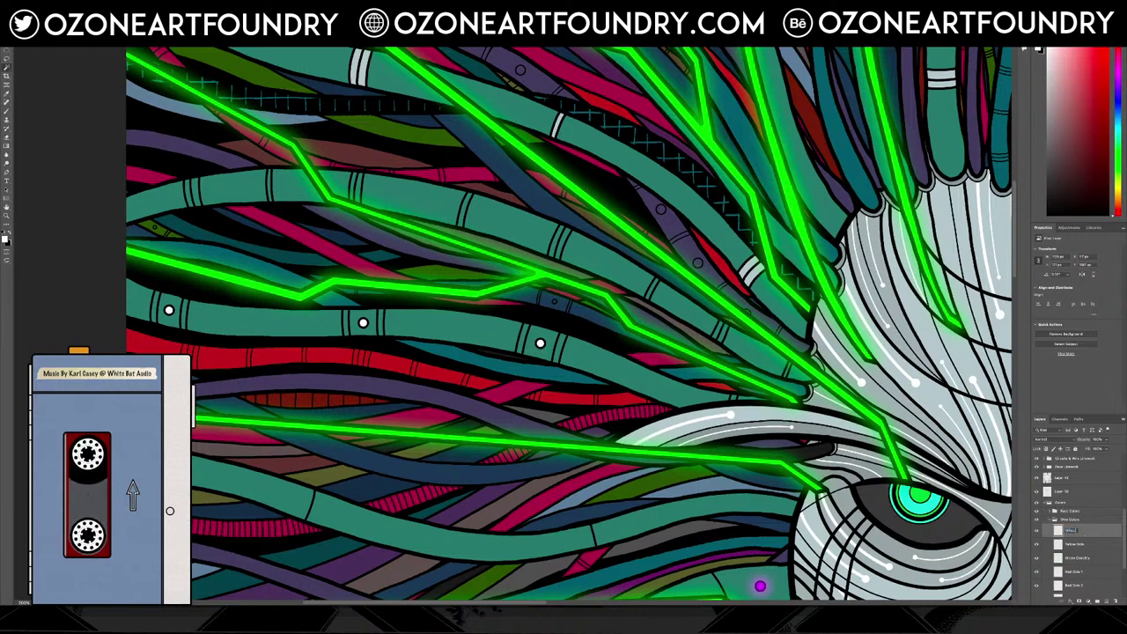
text( Dots)
key(Return)
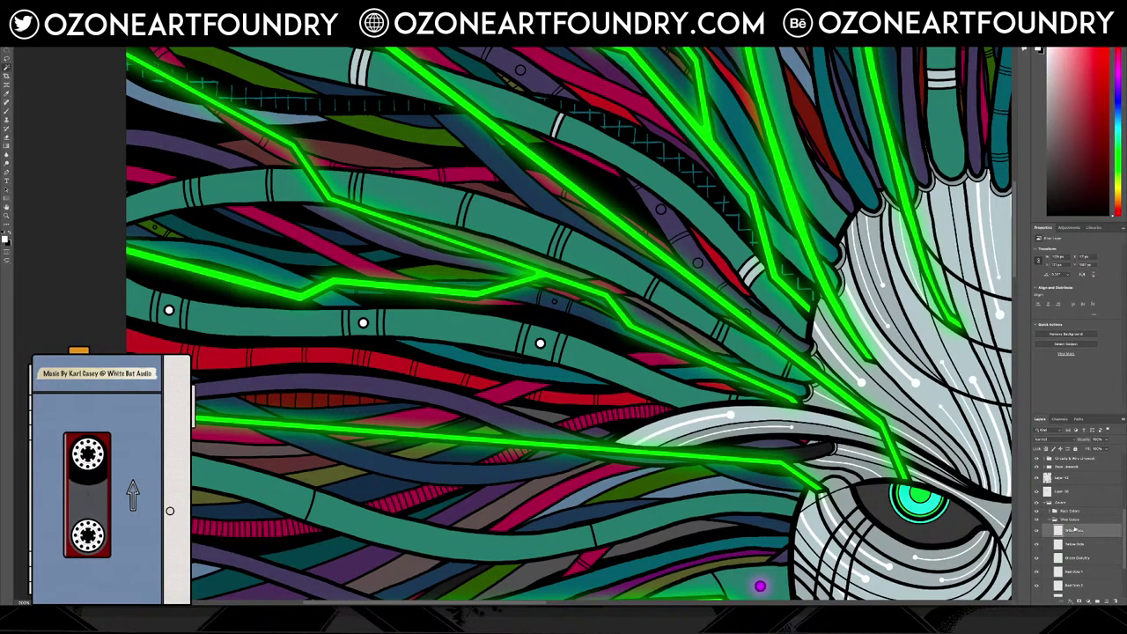
Duplicate the White Dots layer and move the copy into the glow group, above the yellow dots glow layer
right_click(1075, 529)
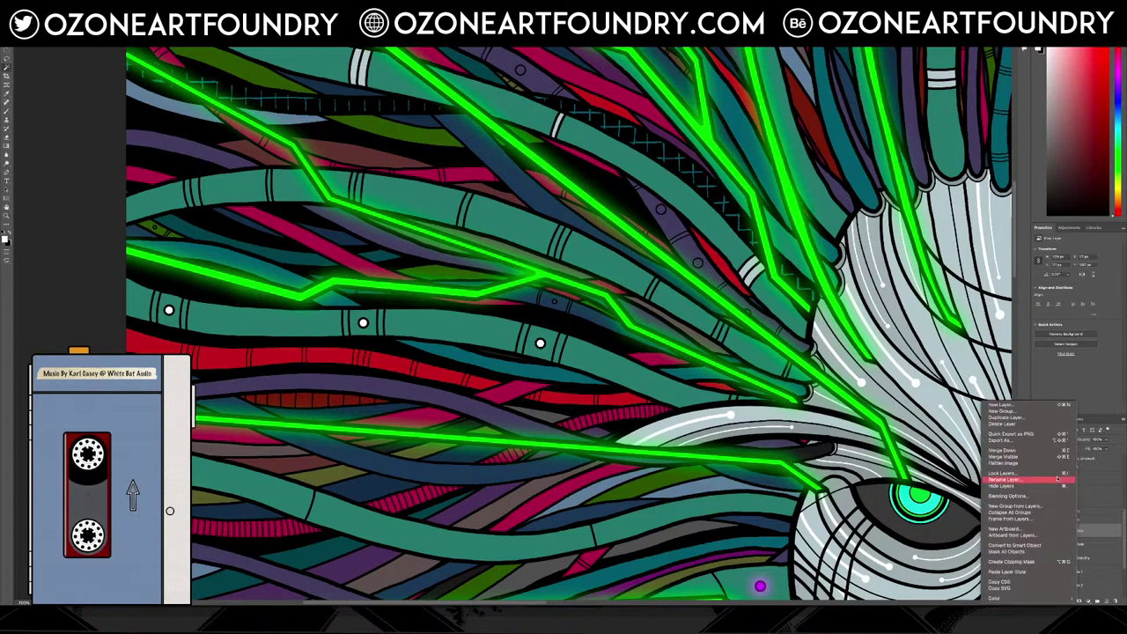
click(1040, 418)
click(625, 285)
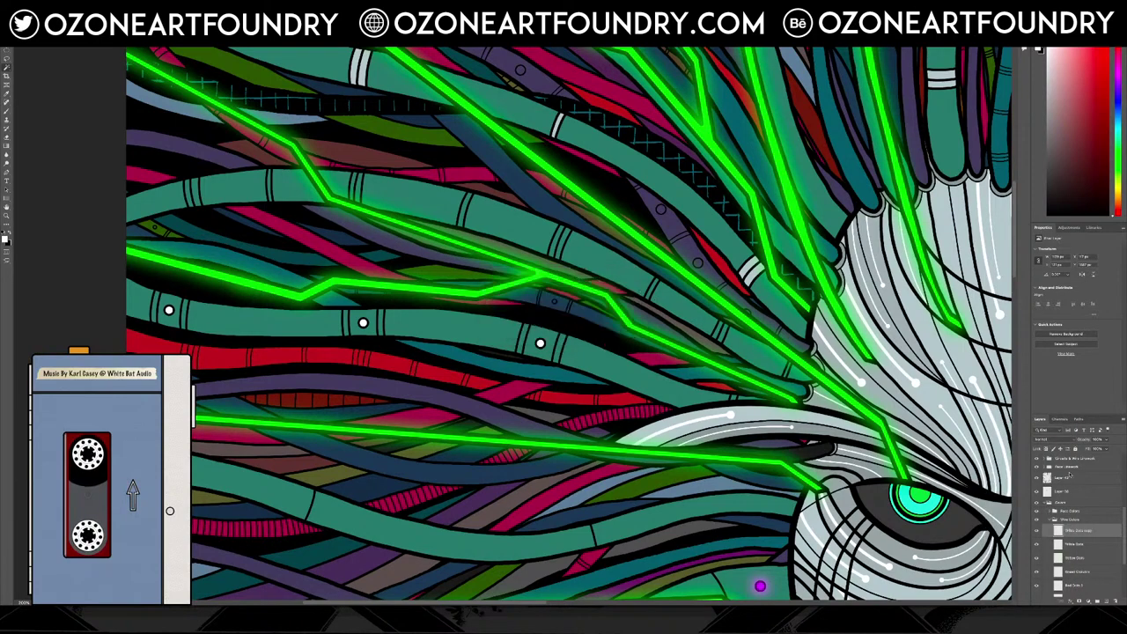
drag(1082, 530, 1088, 475)
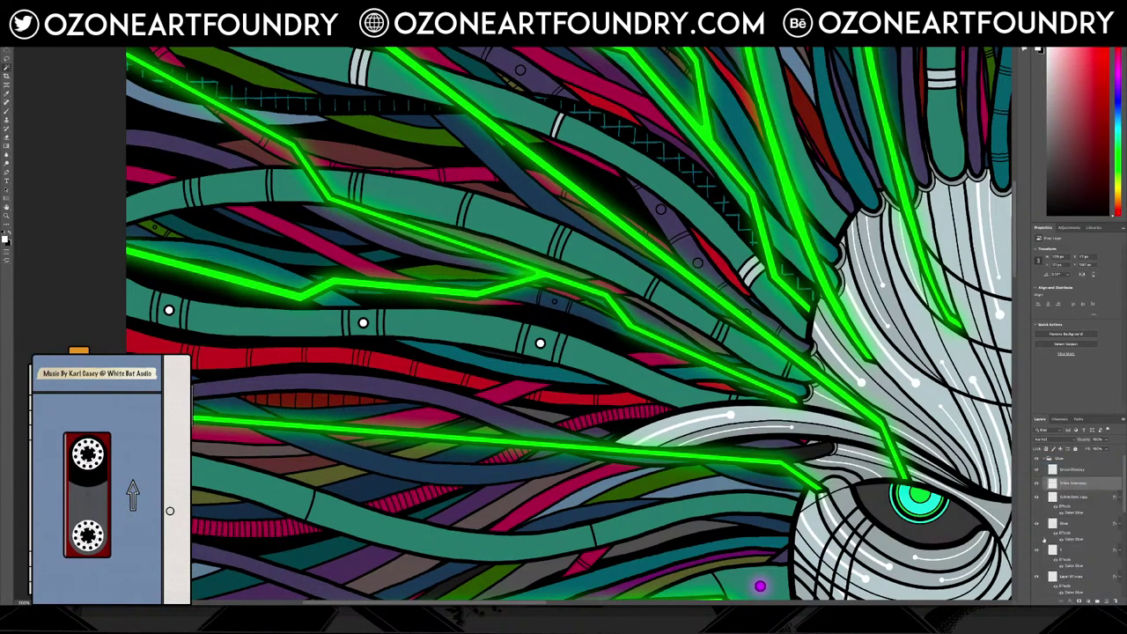
Paste the copied outer glow layer style onto the White Dots copy
right_click(1083, 484)
click(1083, 484)
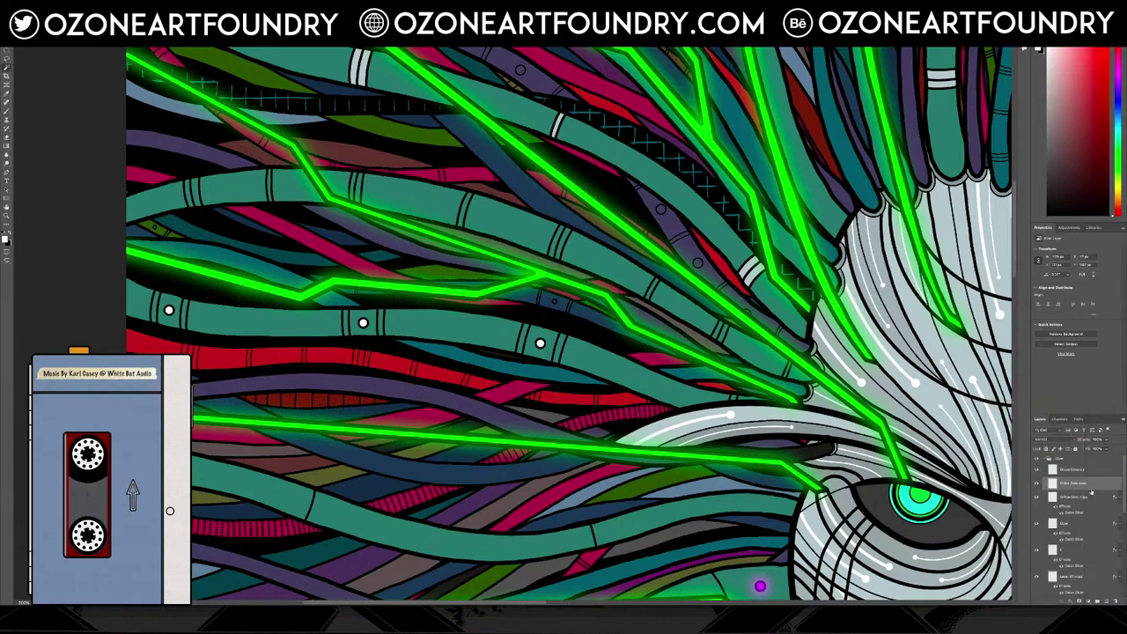
right_click(1083, 486)
click(1021, 572)
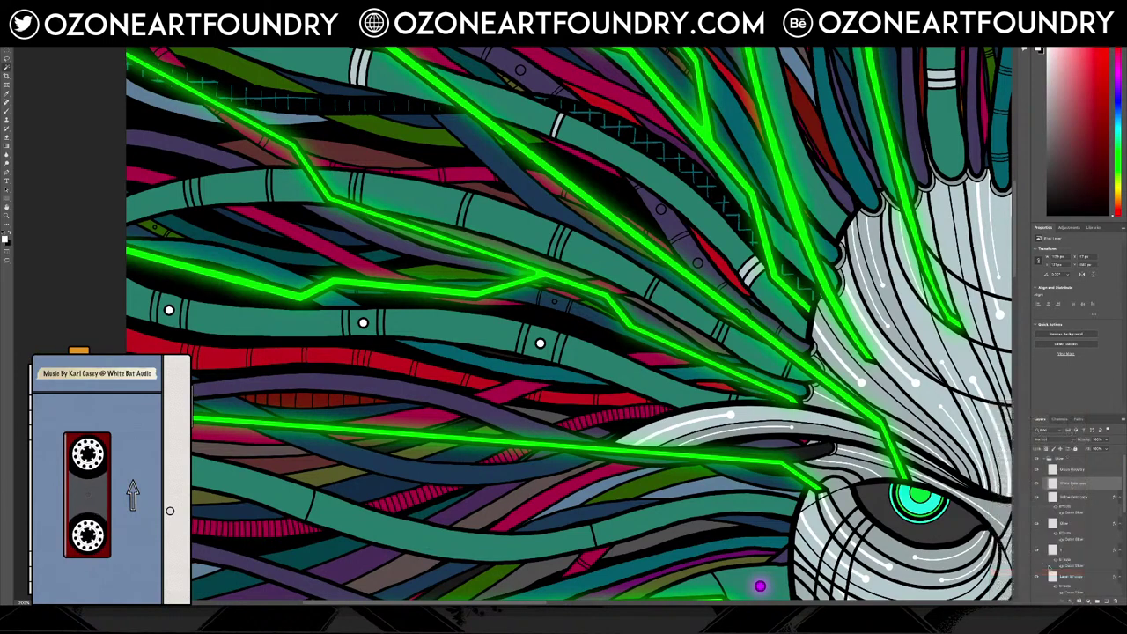
Change the outer glow color of the White Dots copy to white
double_click(1075, 501)
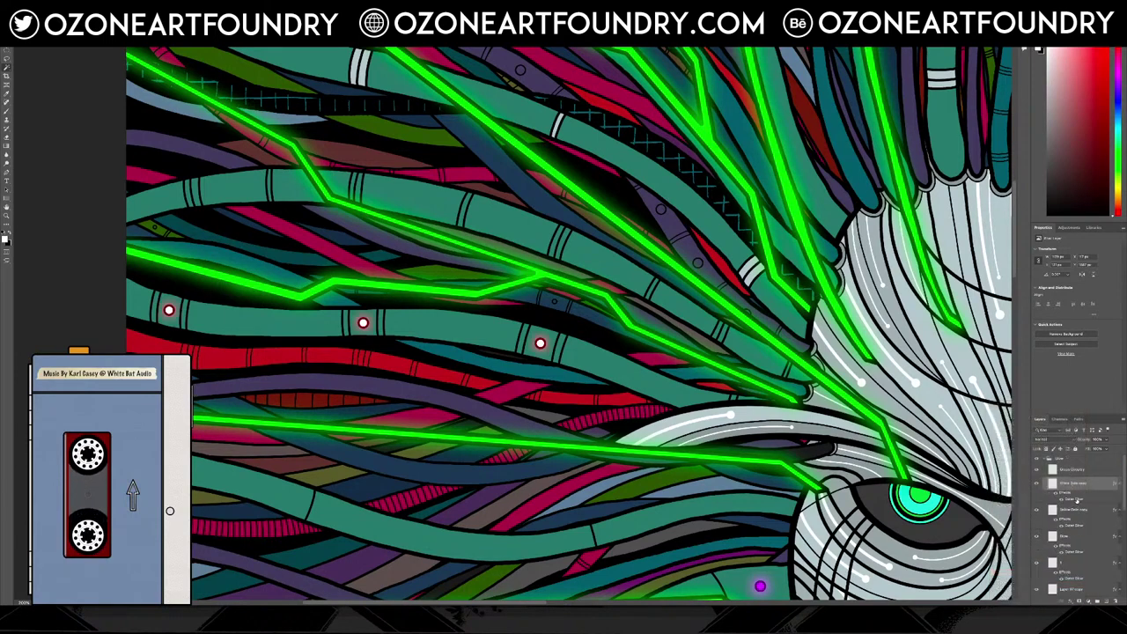
click(229, 127)
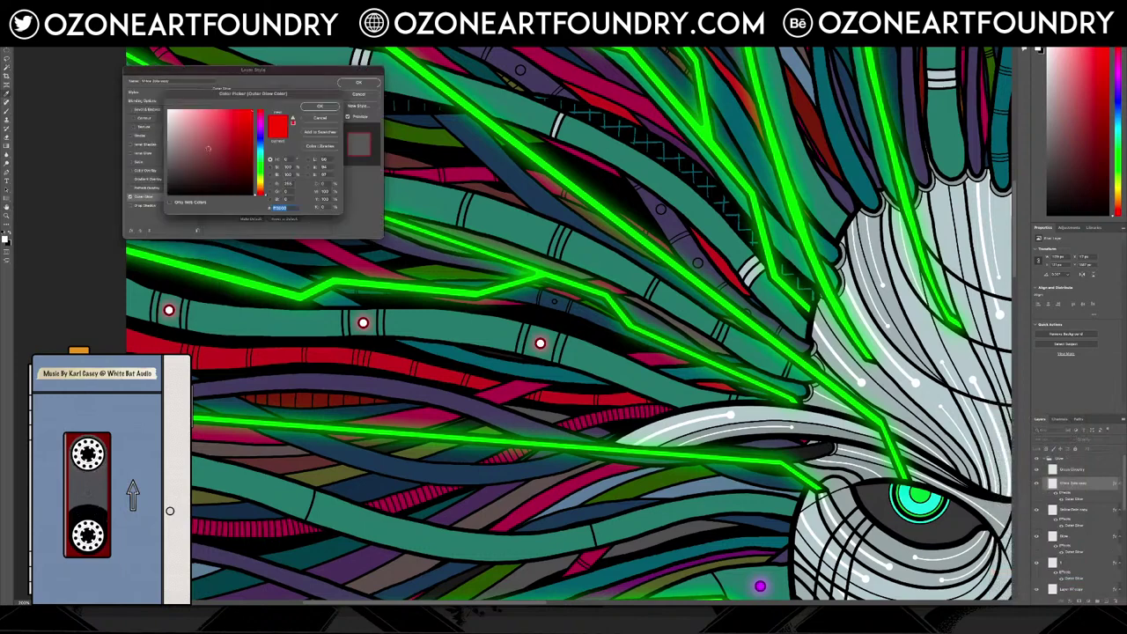
drag(223, 156, 167, 110)
click(319, 106)
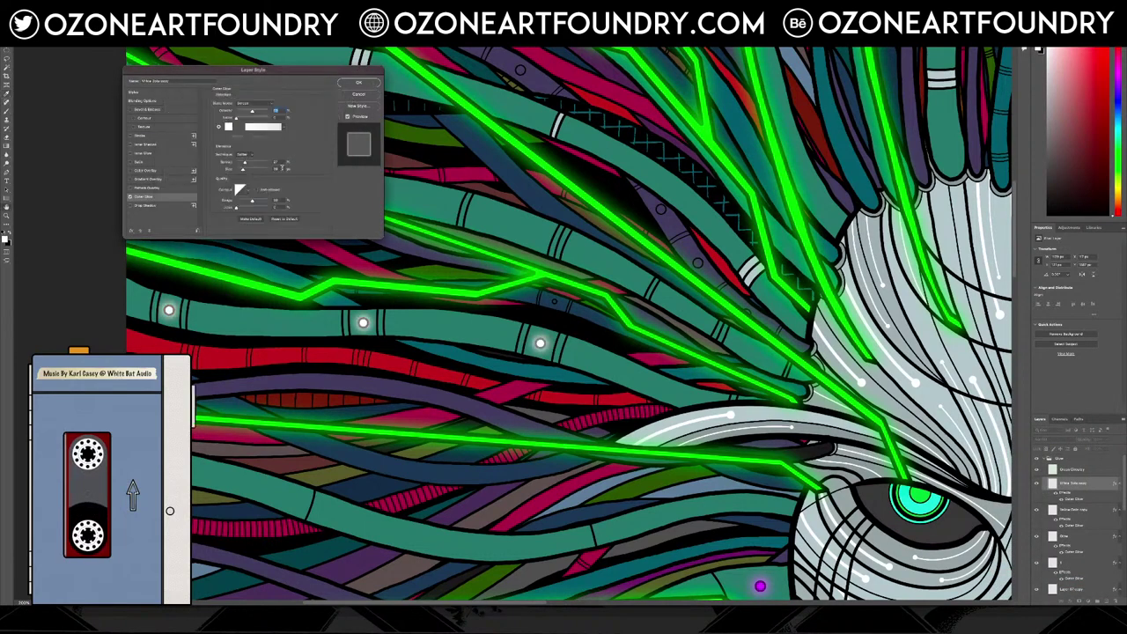
click(352, 83)
Inspect the wires in the upper-left part of the artwork for circles that are still uncolored
scroll(398, 203, down, 2)
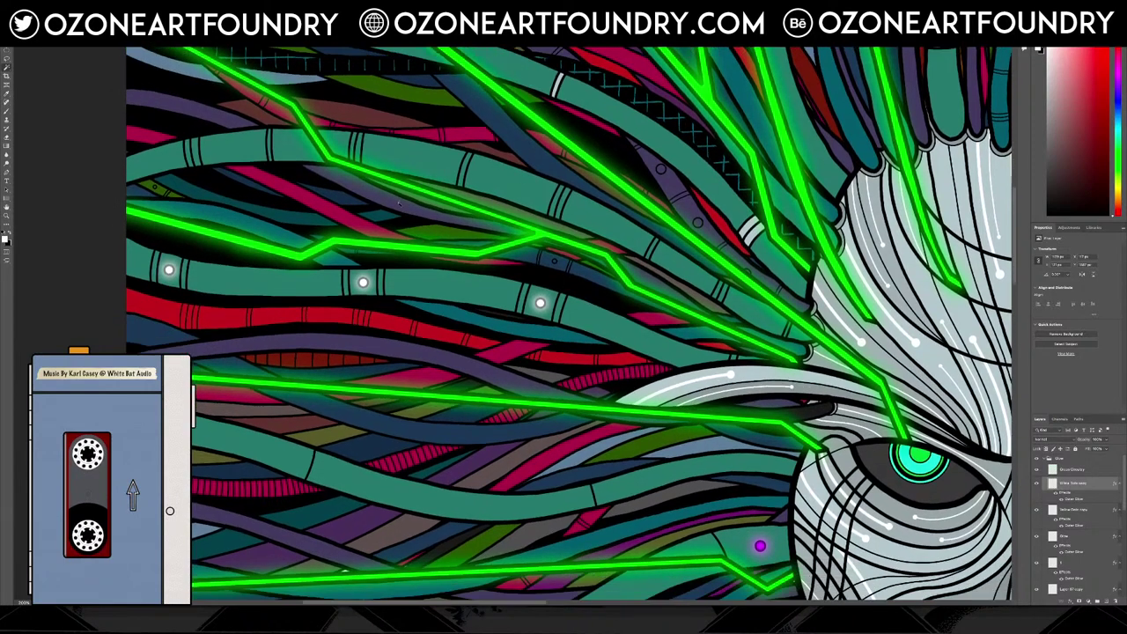
scroll(398, 203, up, 7)
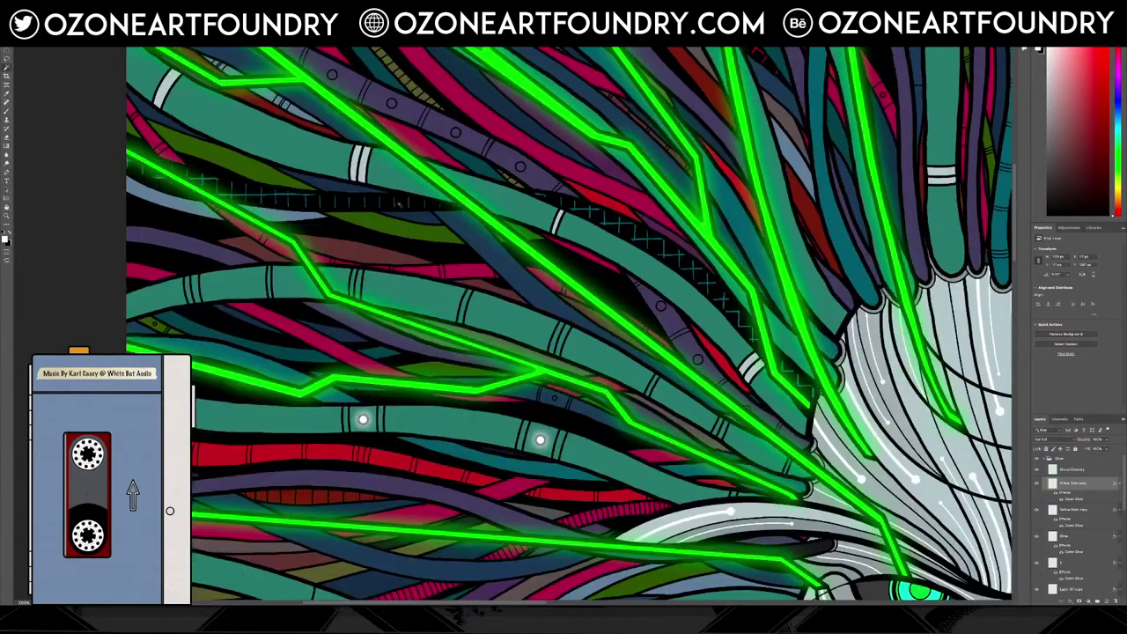
scroll(397, 203, up, 2)
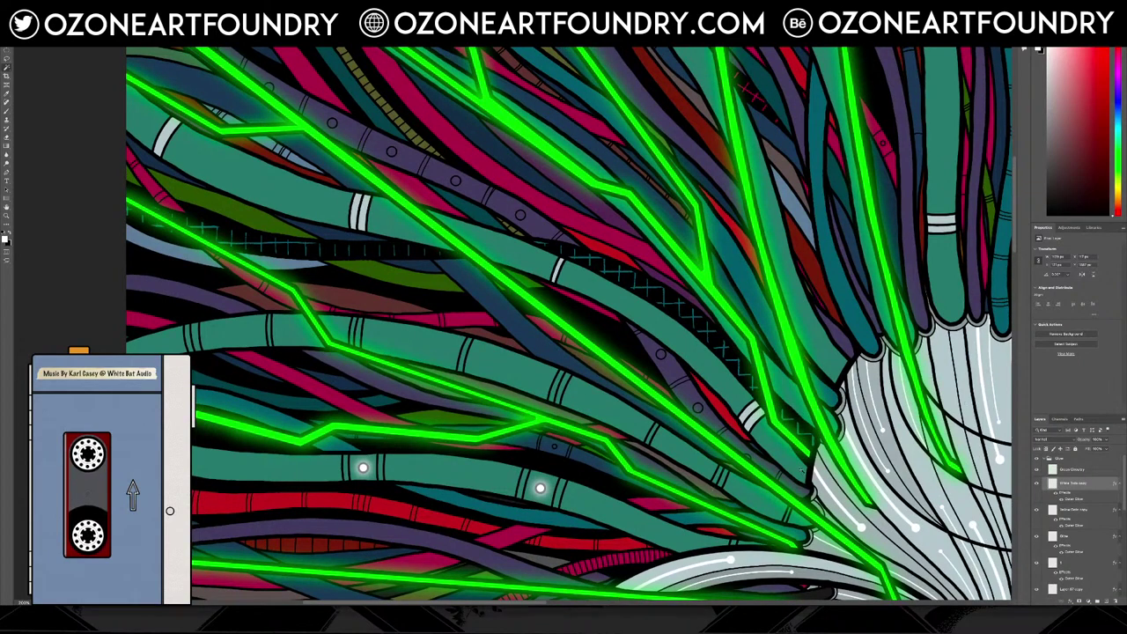
scroll(800, 404, up, 10)
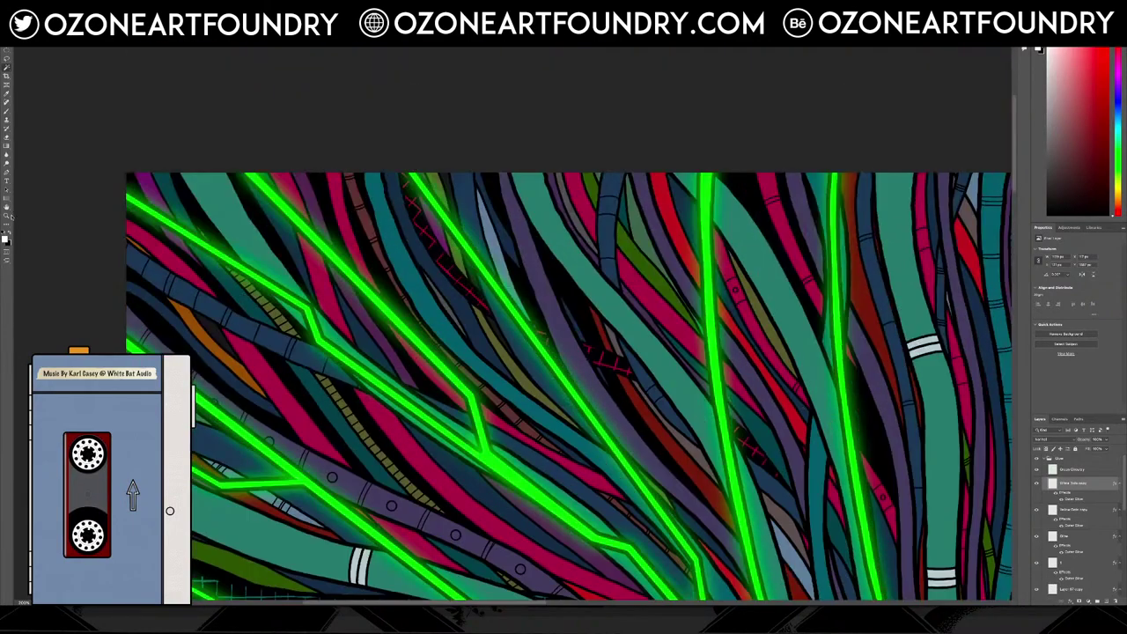
click(7, 215)
click(146, 348)
drag(146, 348, 196, 338)
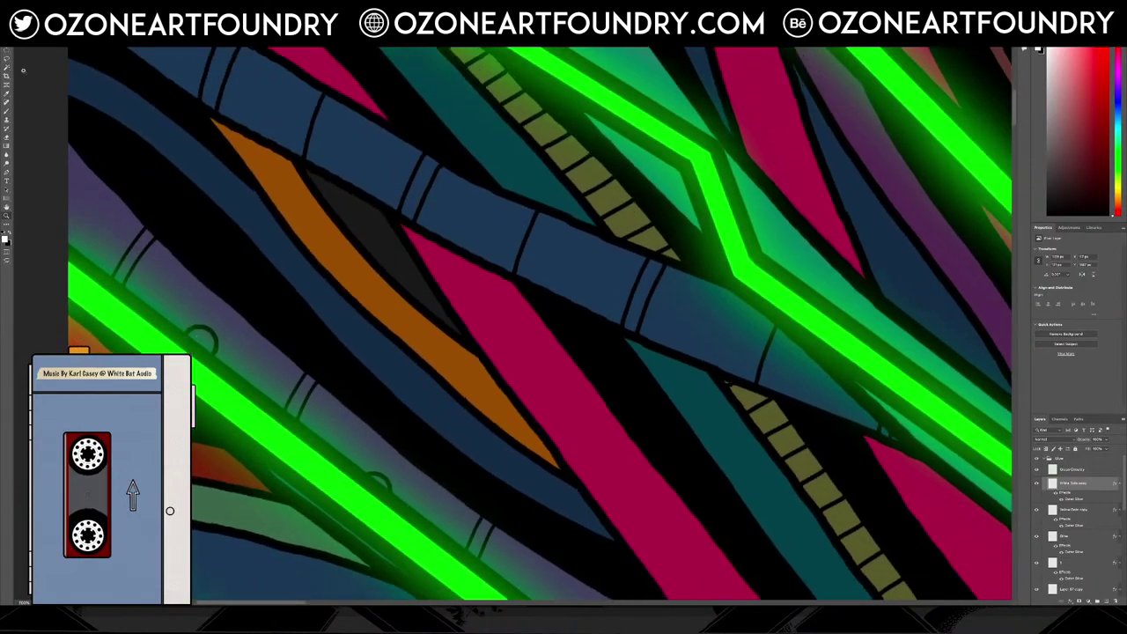
click(8, 52)
scroll(641, 412, down, 5)
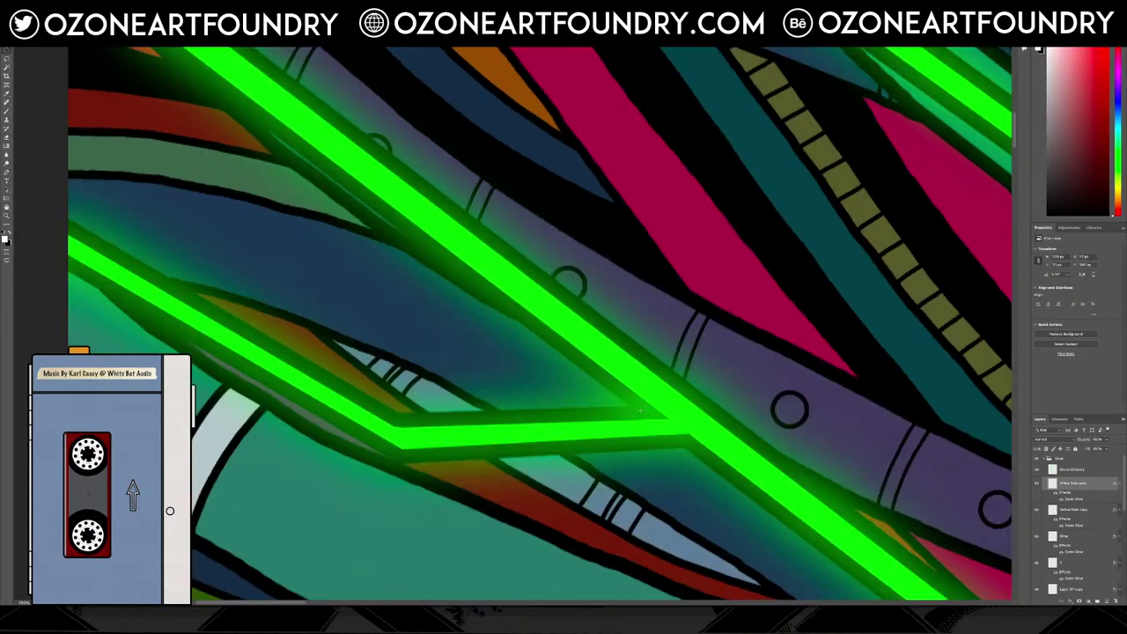
scroll(634, 405, up, 5)
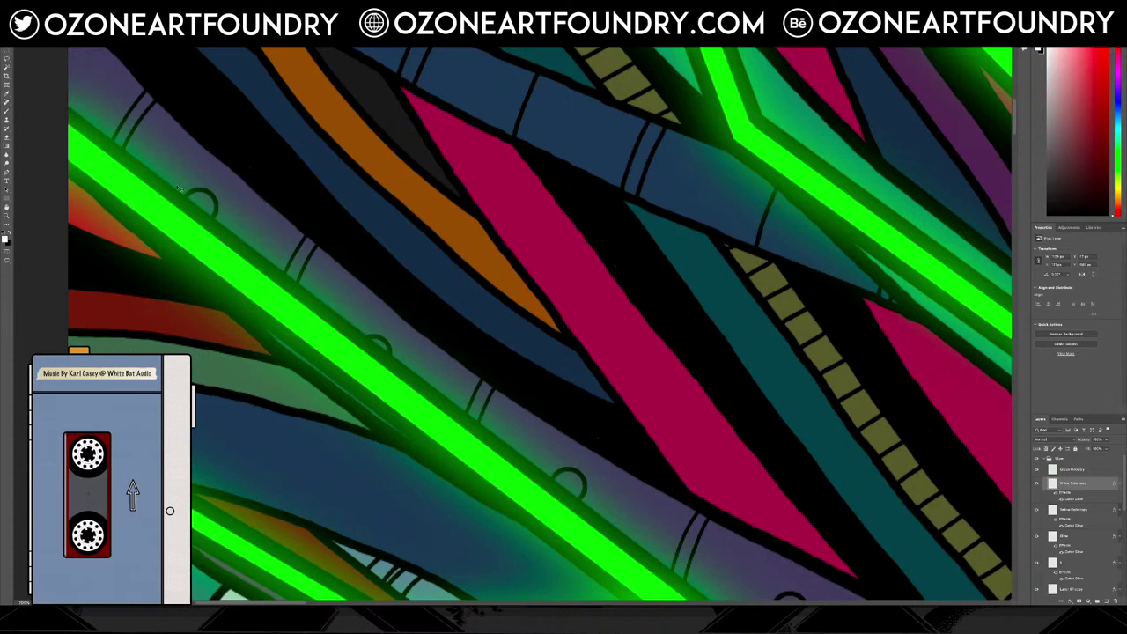
Try to pick the partly covered circle on the purple wire, hiding the glow temporarily and restoring it
click(209, 196)
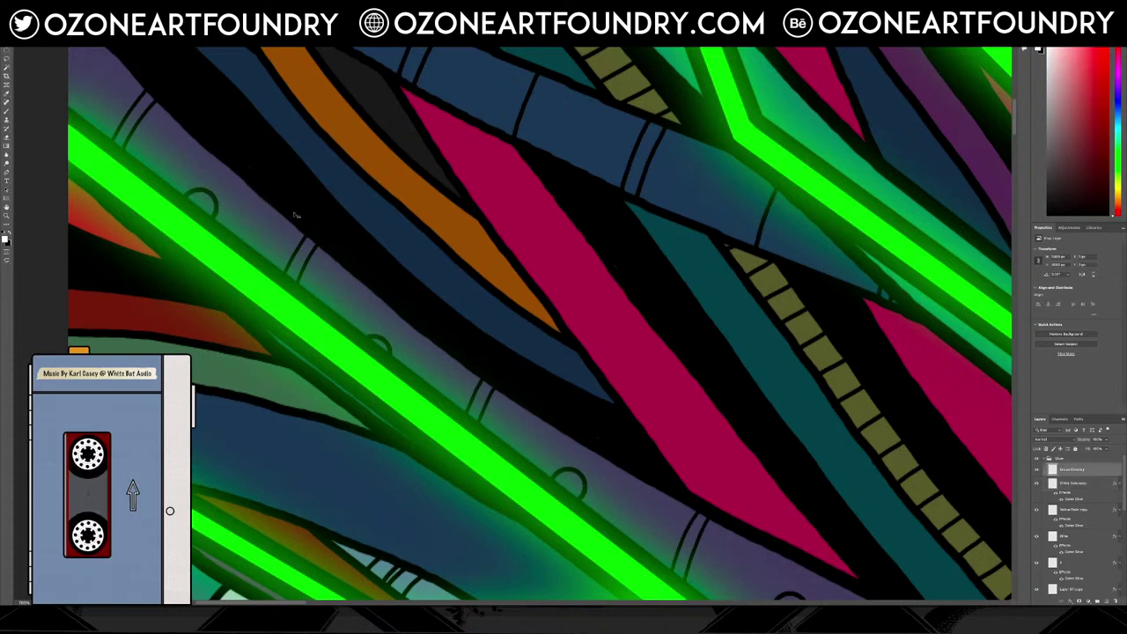
click(1037, 470)
click(216, 202)
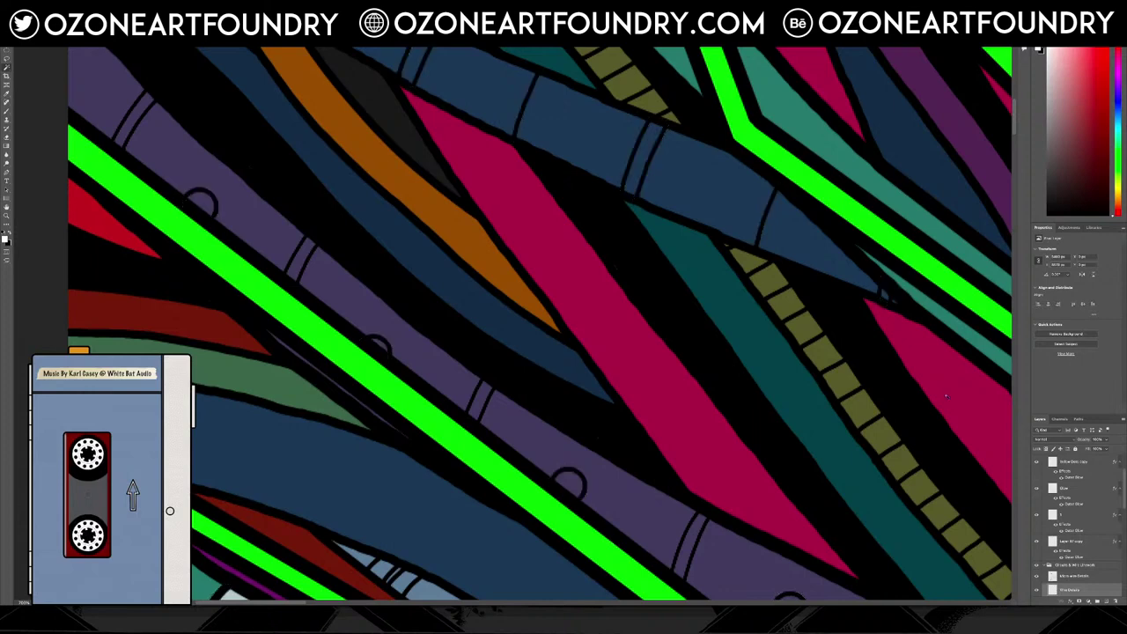
scroll(1116, 488, up, 3)
click(1037, 470)
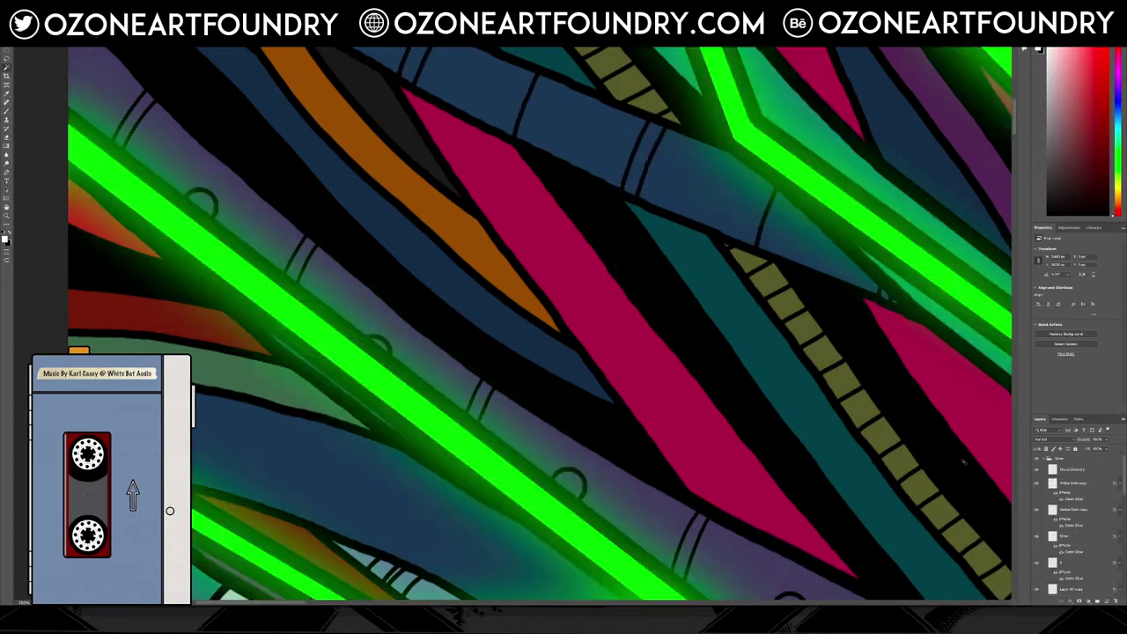
Try selecting the row of circles along the purple wire, then clear the selection
scroll(761, 420, down, 5)
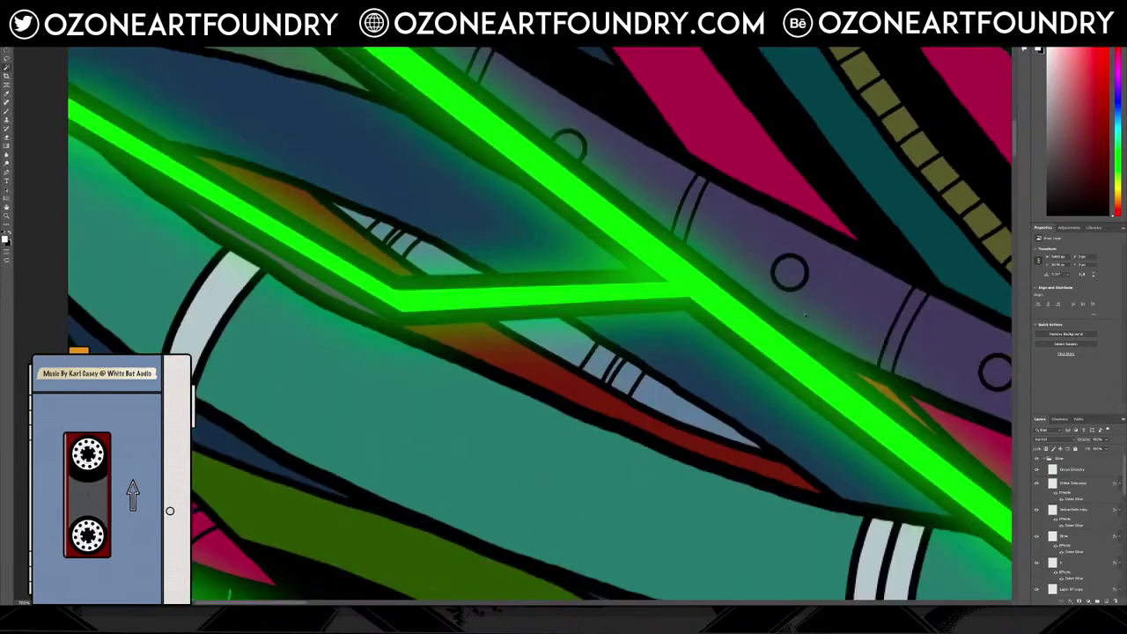
click(794, 272)
shift+click(996, 373)
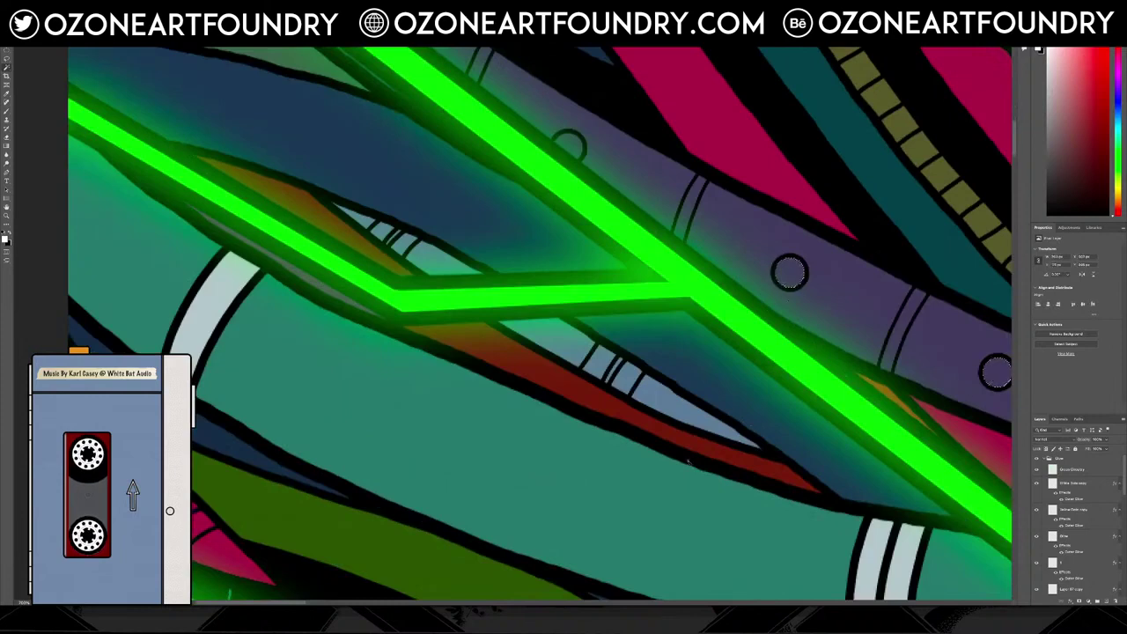
drag(250, 603, 351, 604)
scroll(370, 328, down, 3)
shift+click(324, 285)
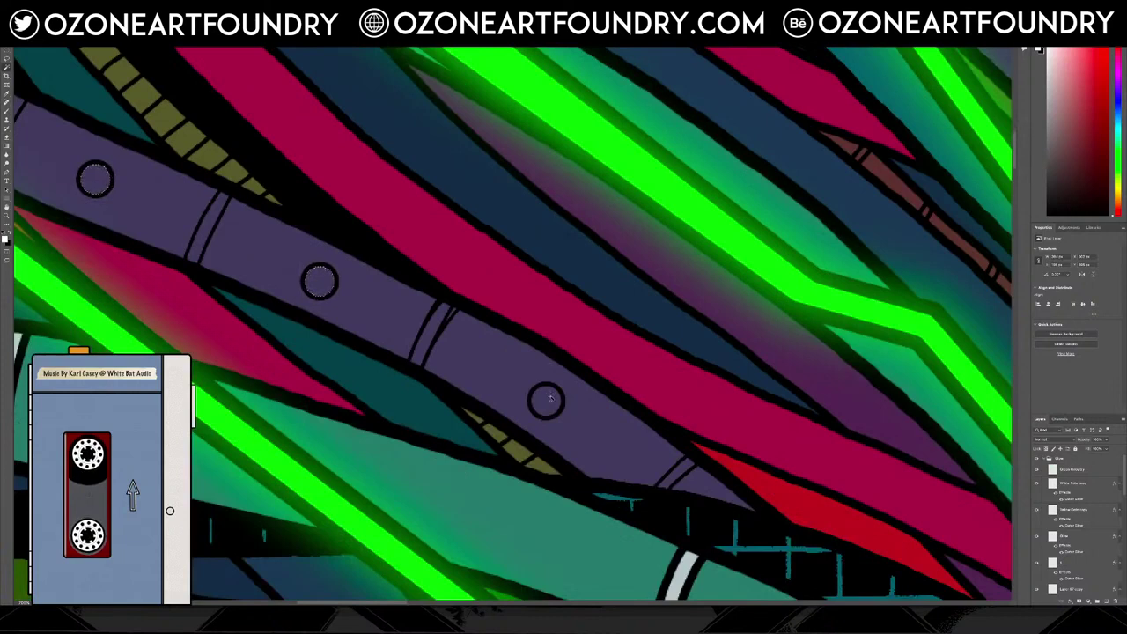
key(ctrl+d)
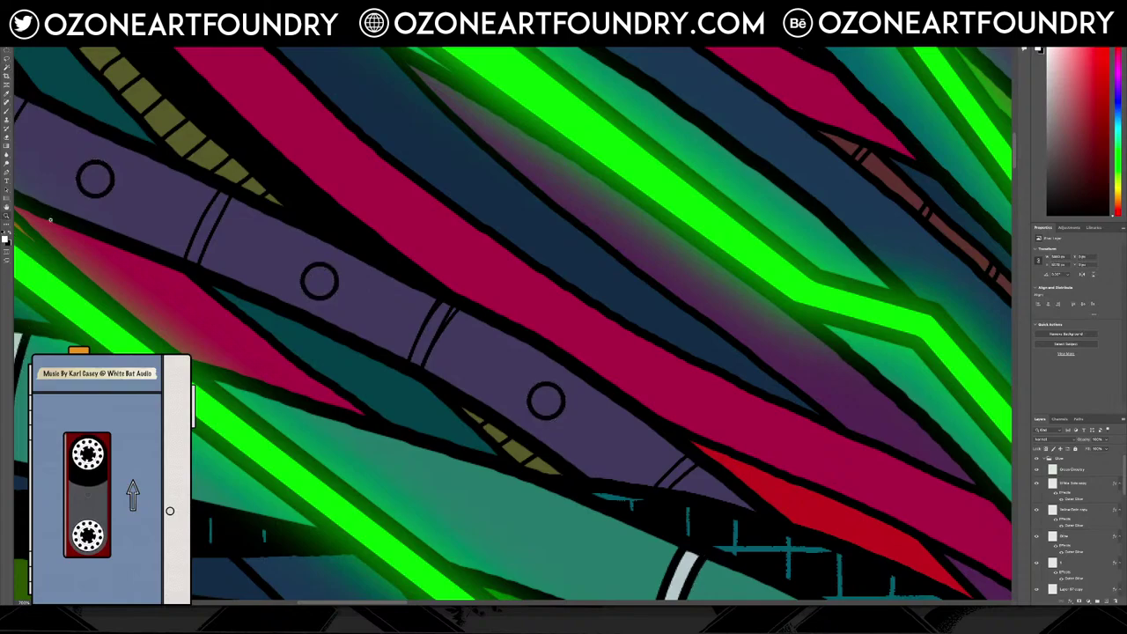
scroll(458, 317, up, 3)
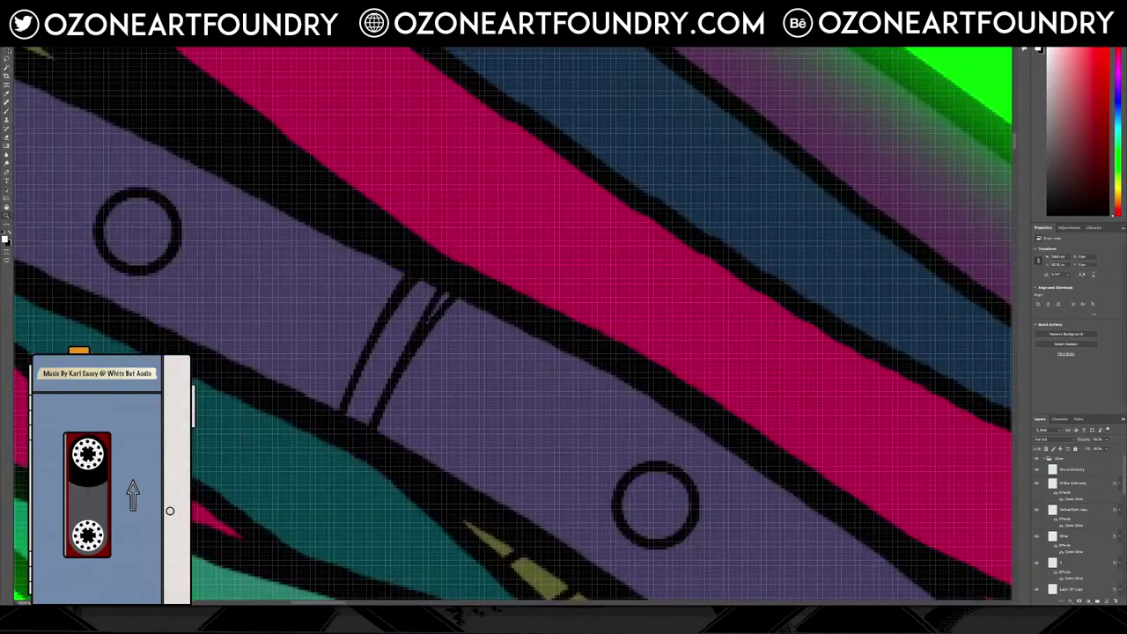
Toggle the visibility of the candidate artwork layers to find which ones hold the doubled band lines on the purple cable
ctrl+click(417, 286)
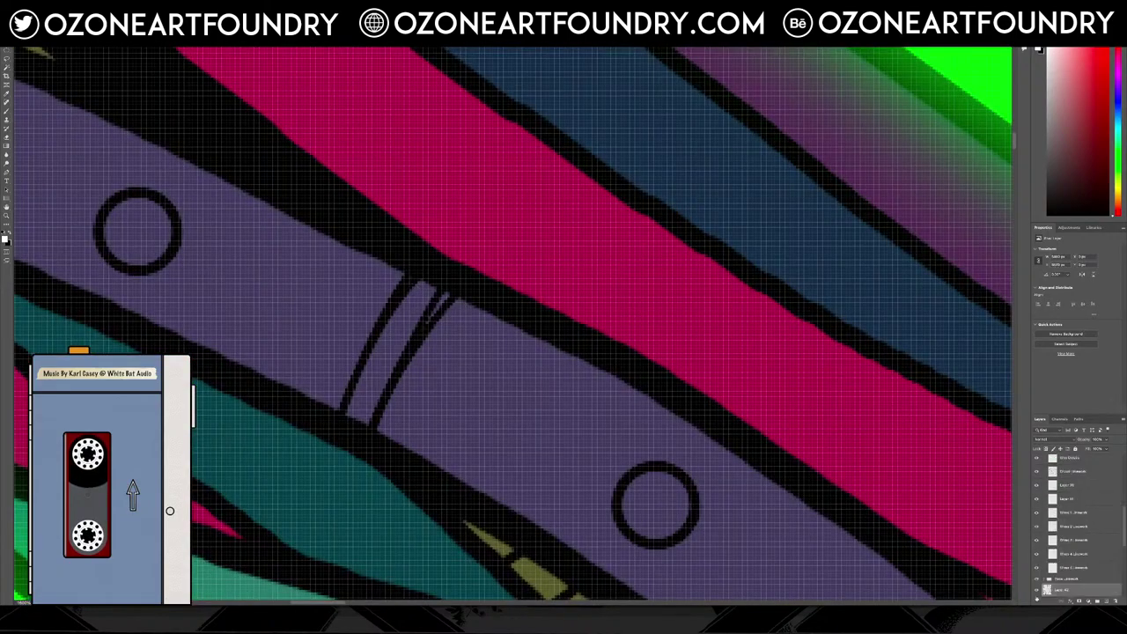
click(1037, 591)
click(1037, 590)
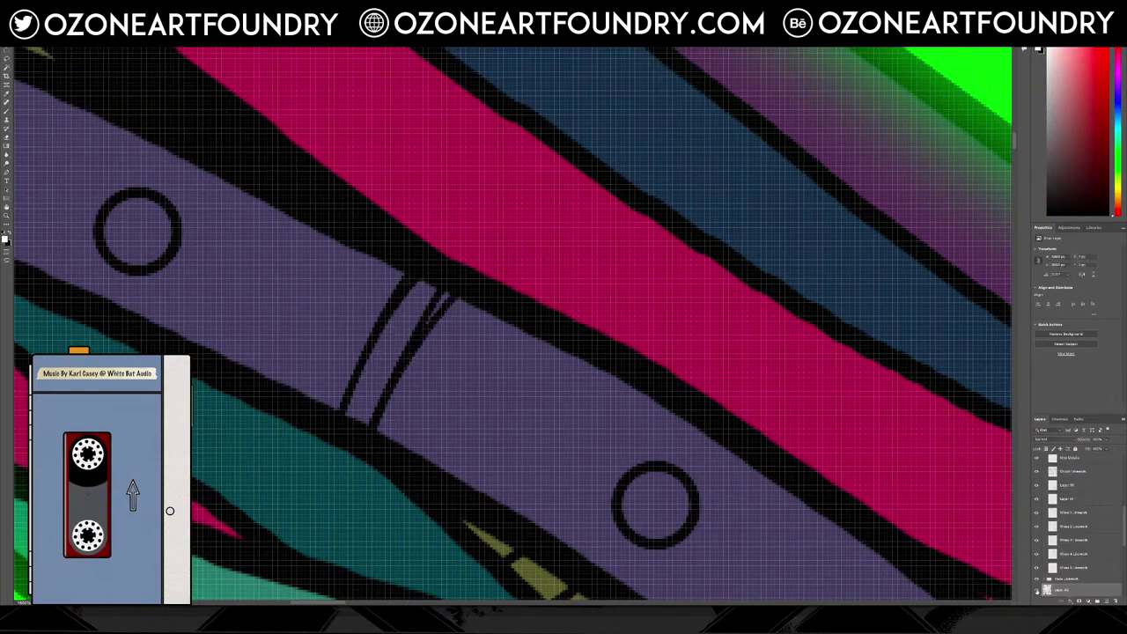
click(1036, 591)
click(1037, 590)
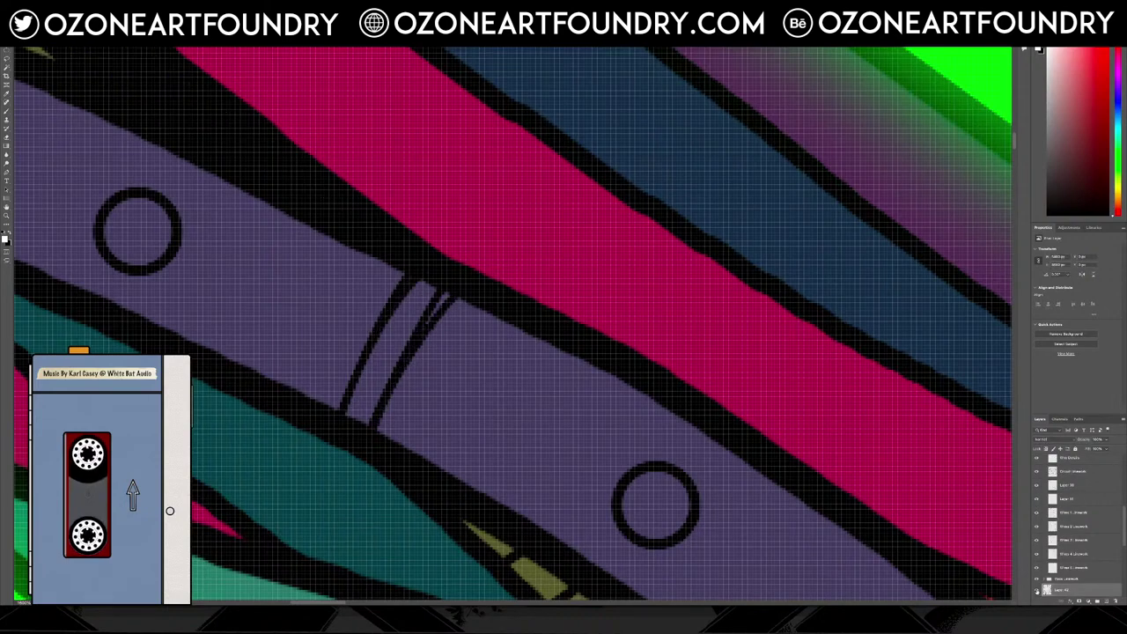
ctrl+click(439, 306)
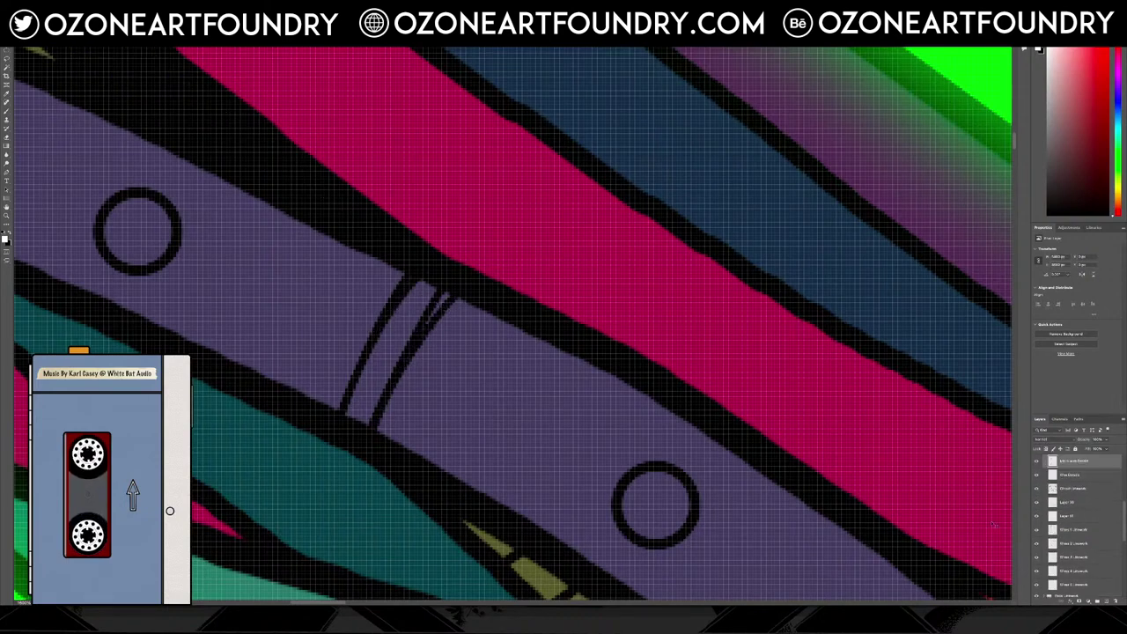
click(1037, 460)
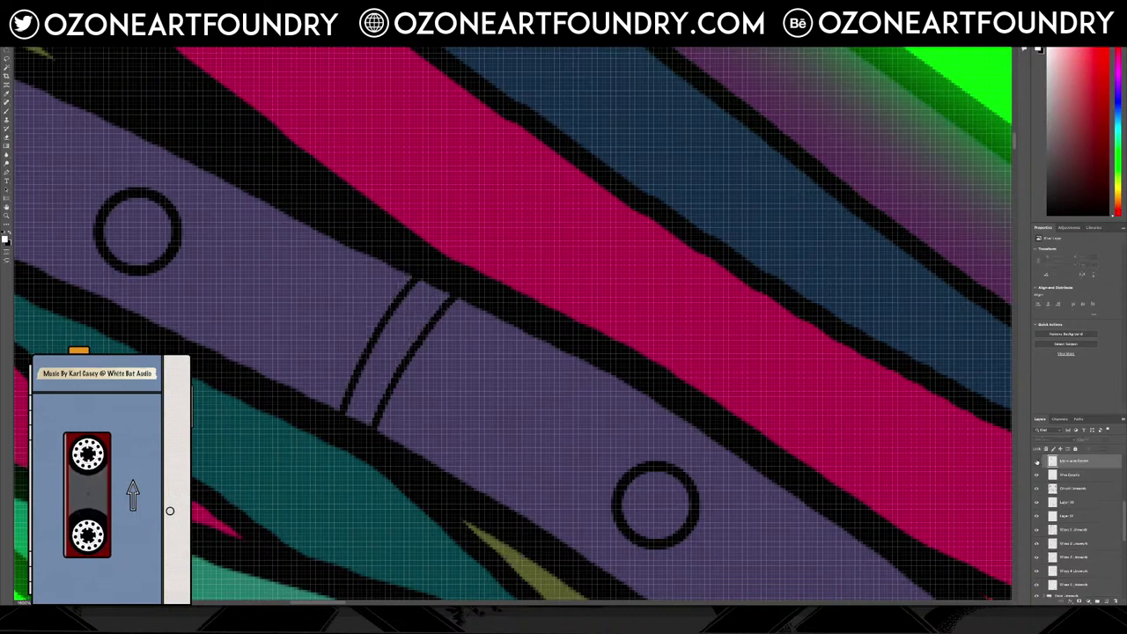
click(1037, 460)
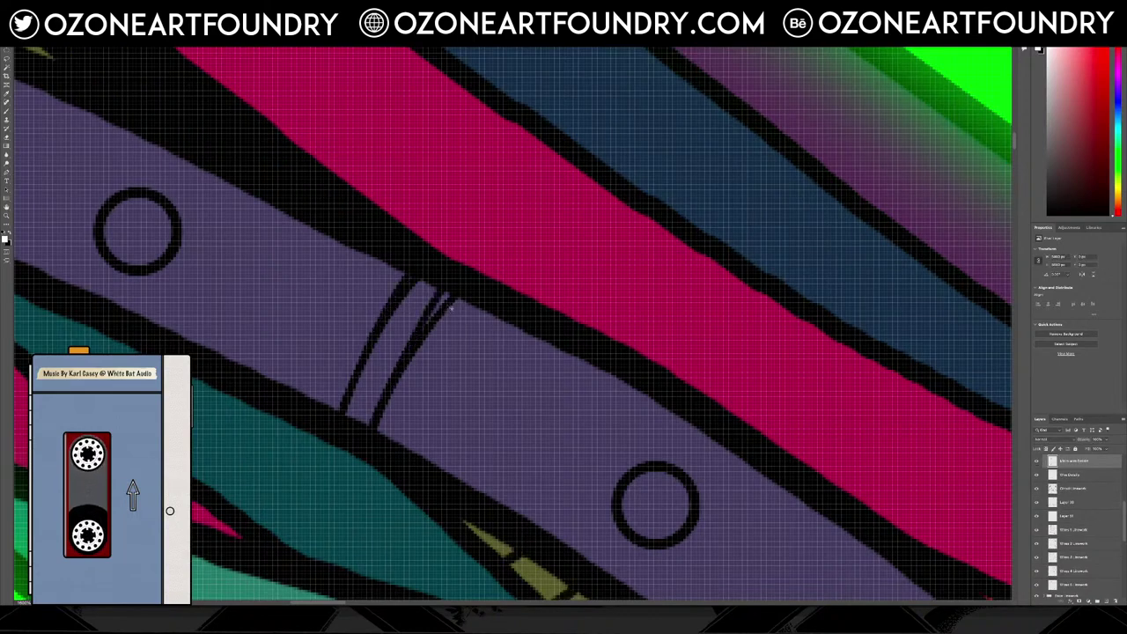
Outline the doubled band on the purple cable with the Polygonal Lasso, delete its extra lines from the lower artwork layer, and deselect
key(ctrl+shift+bracketleft)
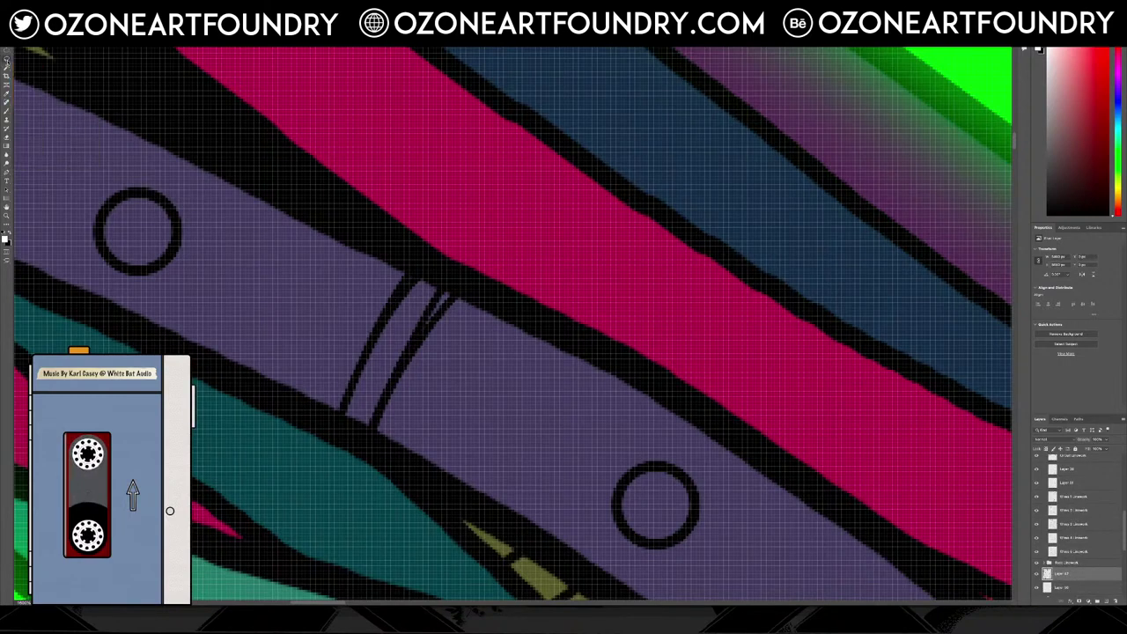
click(7, 60)
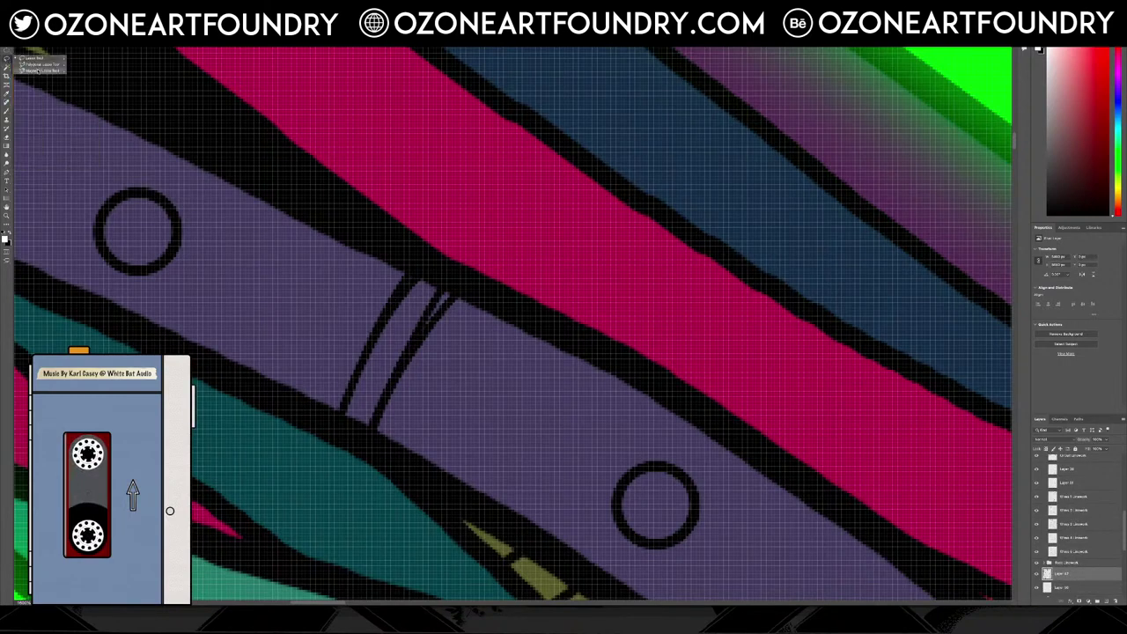
click(44, 65)
click(315, 420)
click(387, 251)
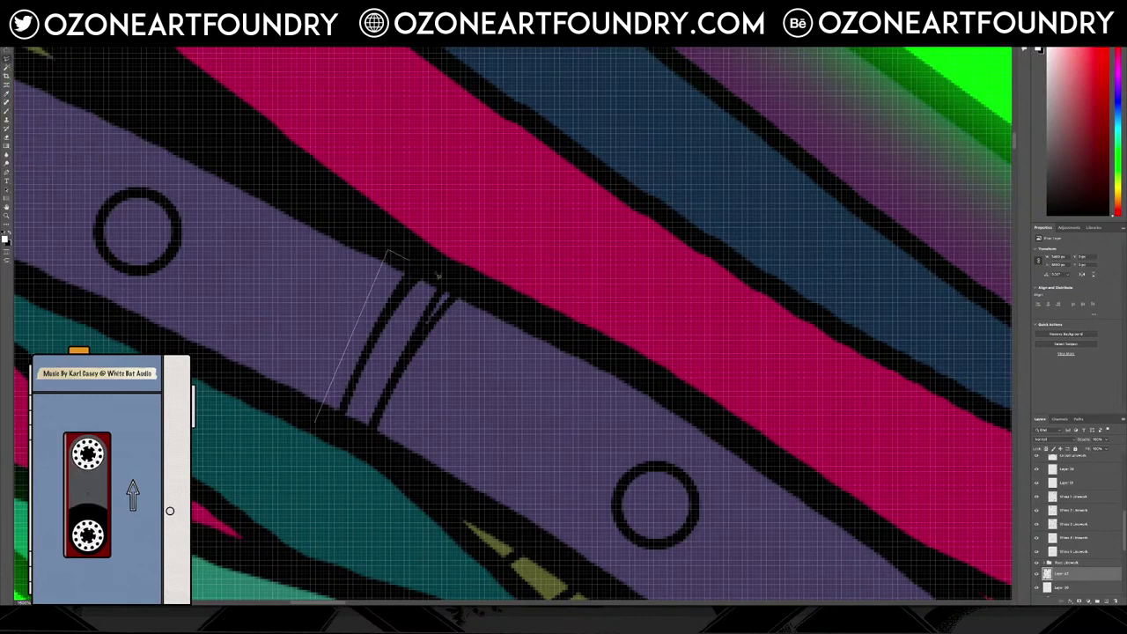
click(484, 299)
double_click(394, 459)
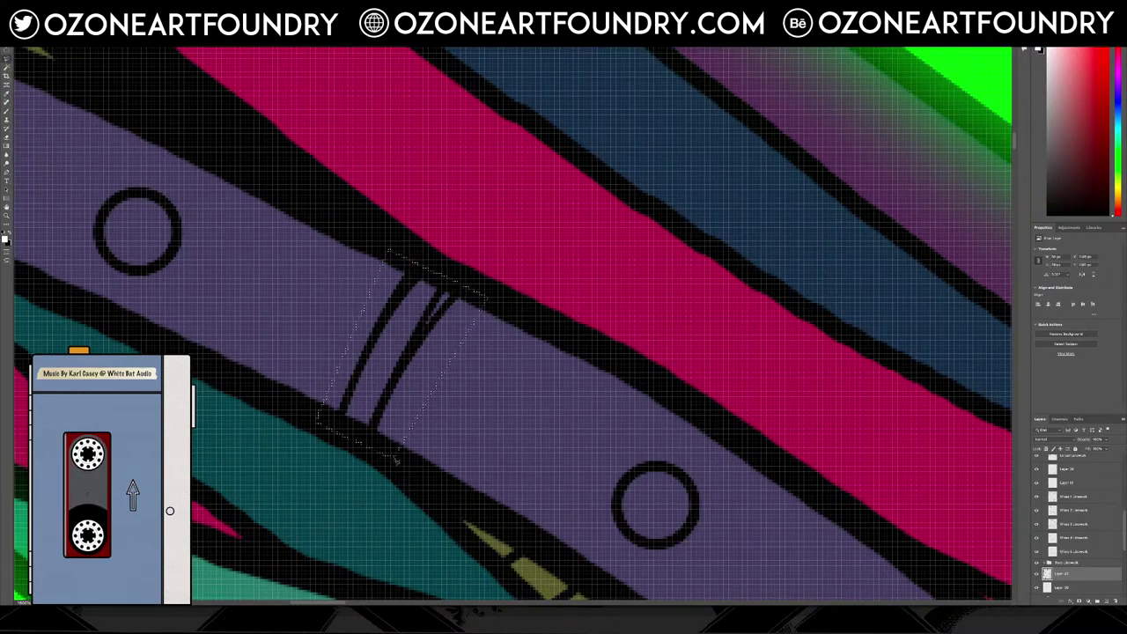
key(Delete)
key(ctrl+d)
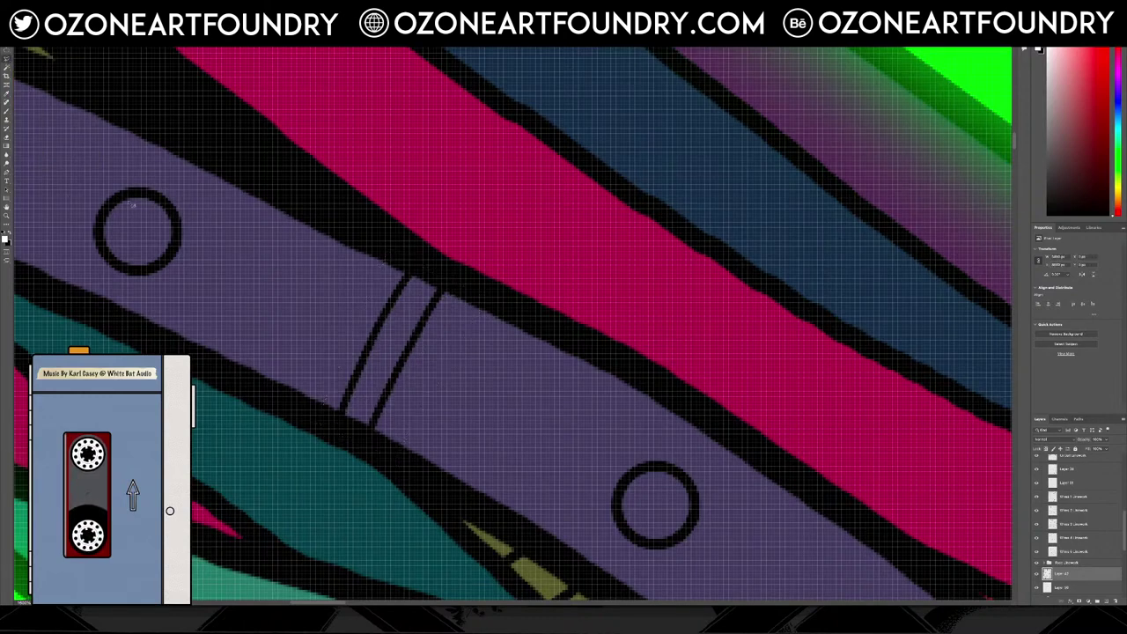
Select the interiors of the unobstructed circles along the purple cable, working from the layer that contains their outlines
key(v)
click(169, 204)
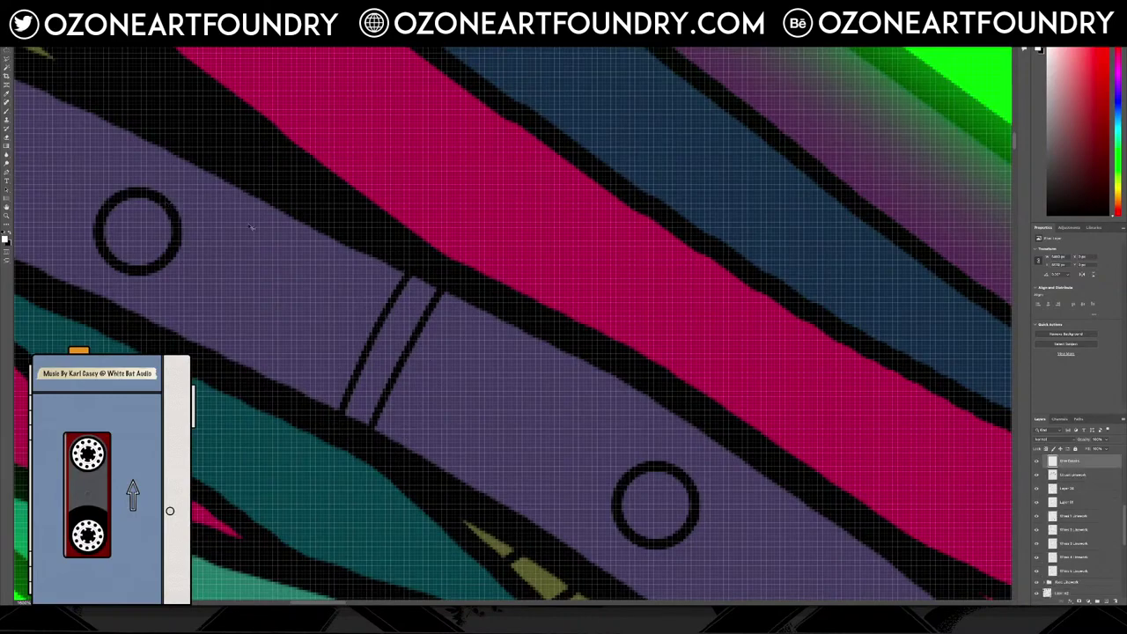
scroll(251, 227, down, 10)
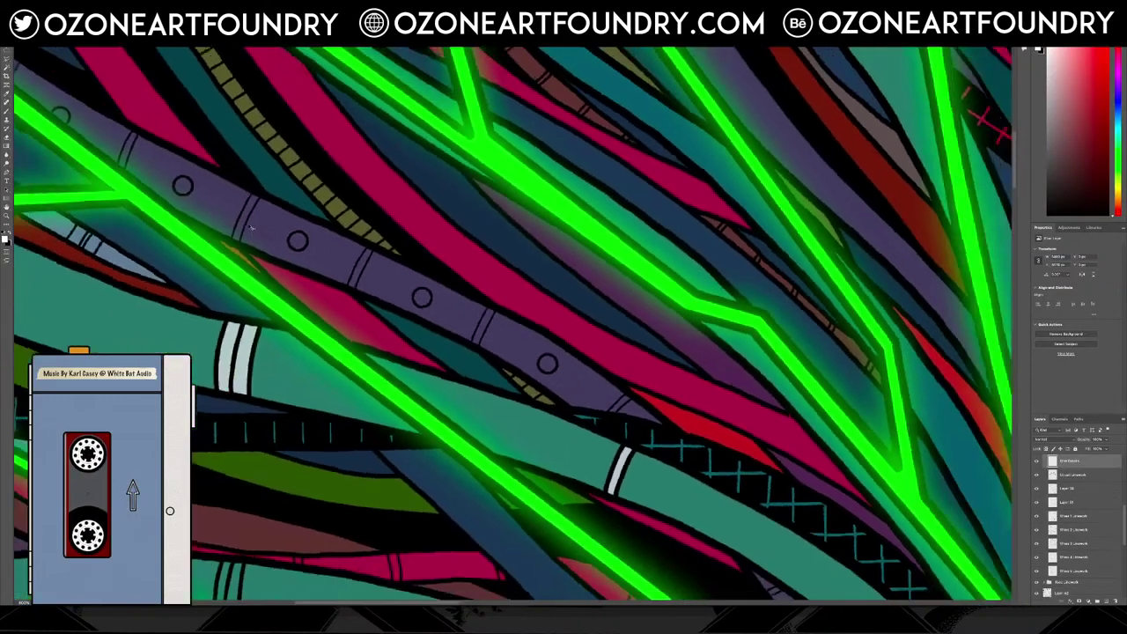
scroll(251, 227, down, 3)
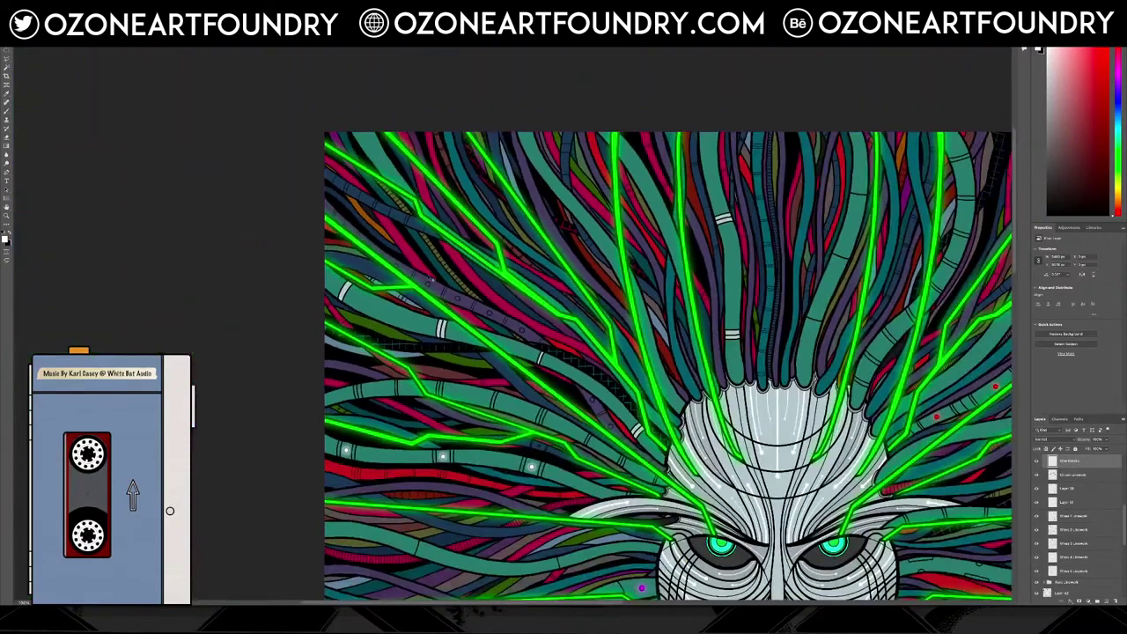
scroll(511, 349, up, 3)
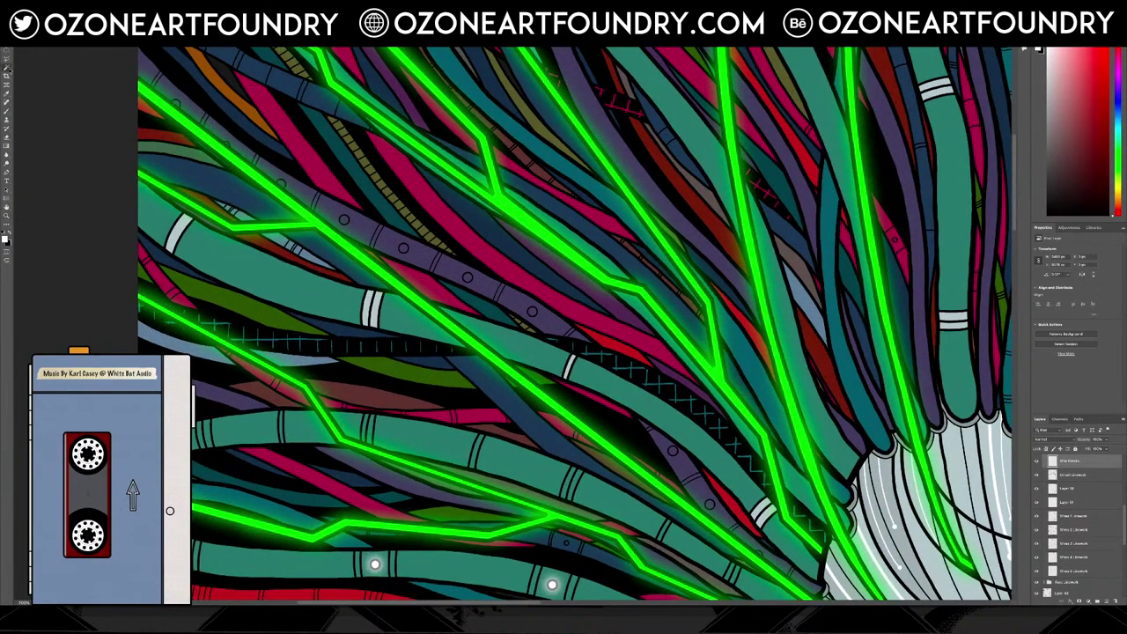
scroll(577, 324, down, 1)
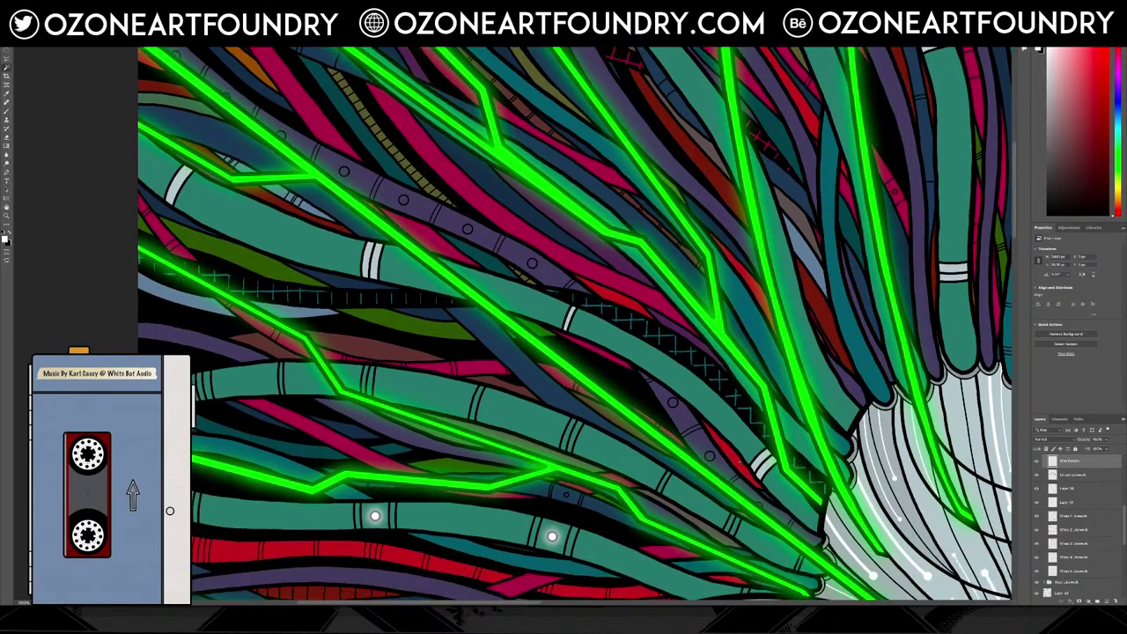
ctrl+click(711, 457)
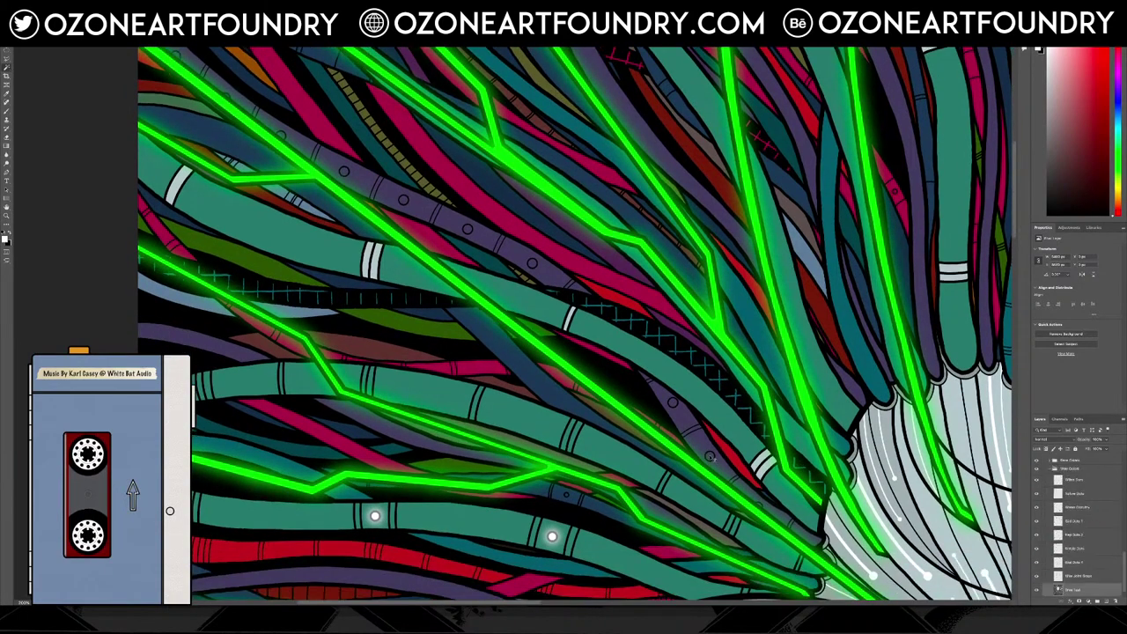
ctrl+click(1056, 562)
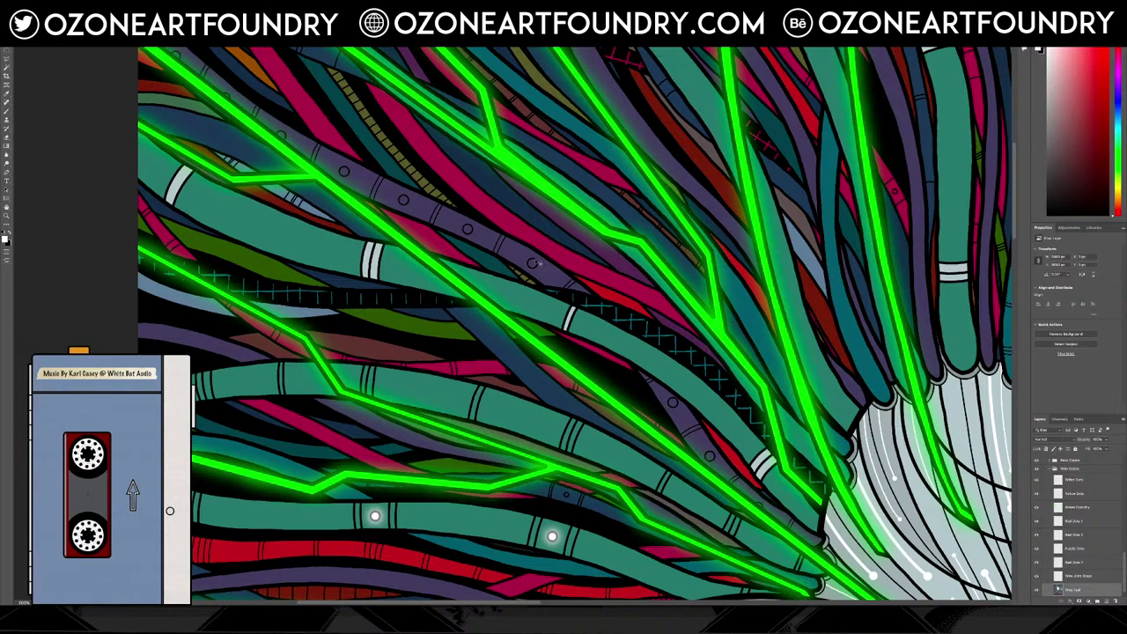
ctrl+click(539, 264)
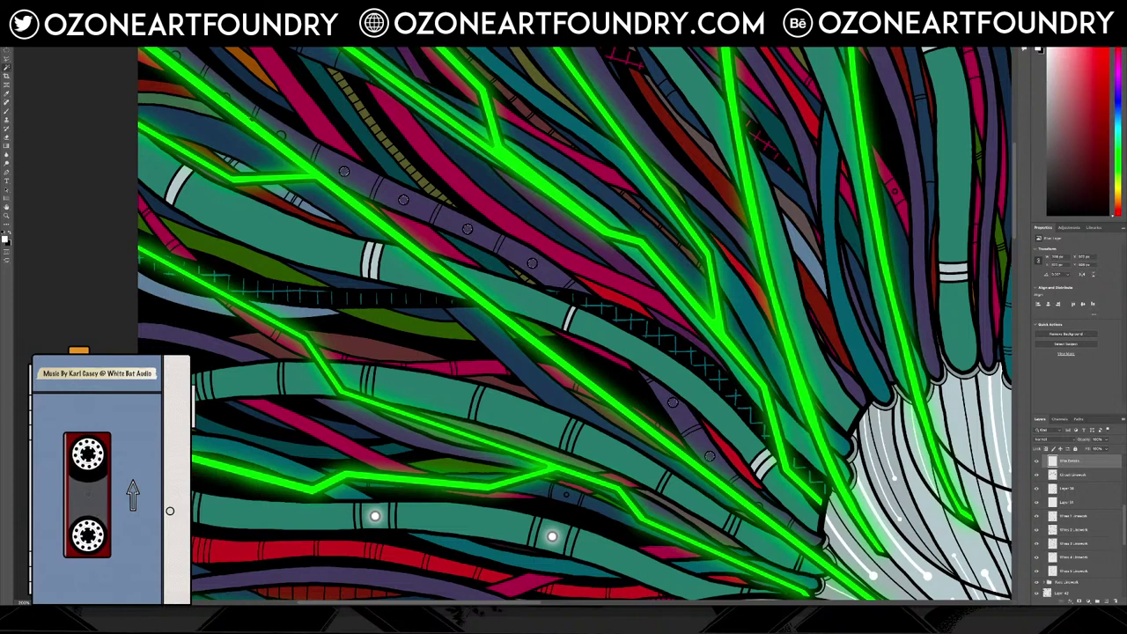
Create a new layer above the white dots layer in the wire colors group
key(z)
click(148, 89)
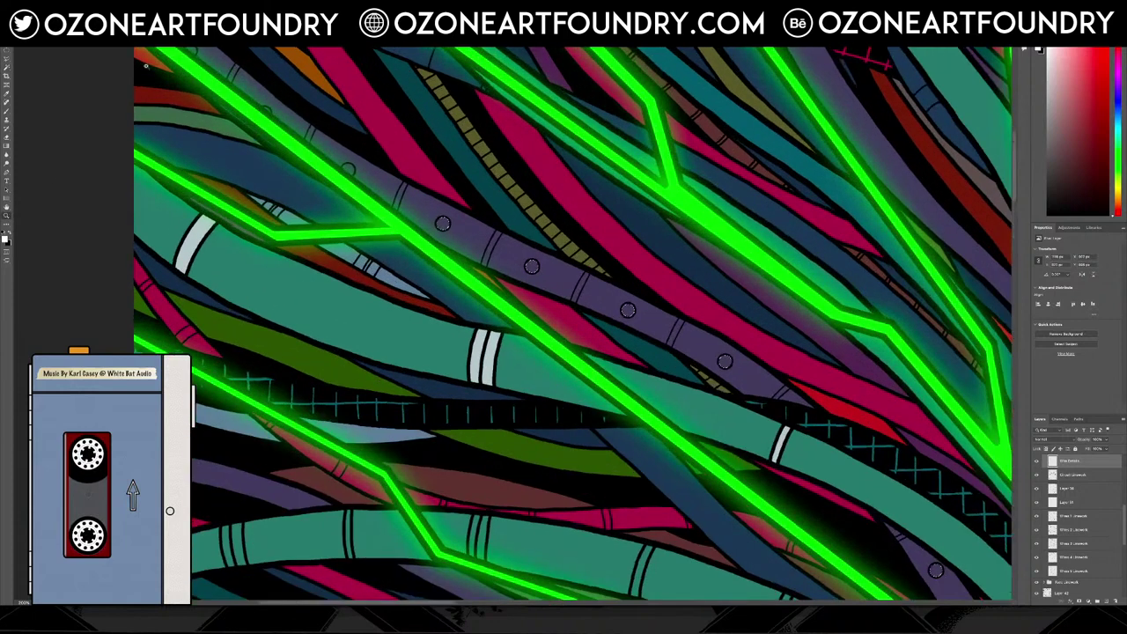
click(148, 88)
click(148, 88)
scroll(172, 164, up, 3)
scroll(172, 163, up, 3)
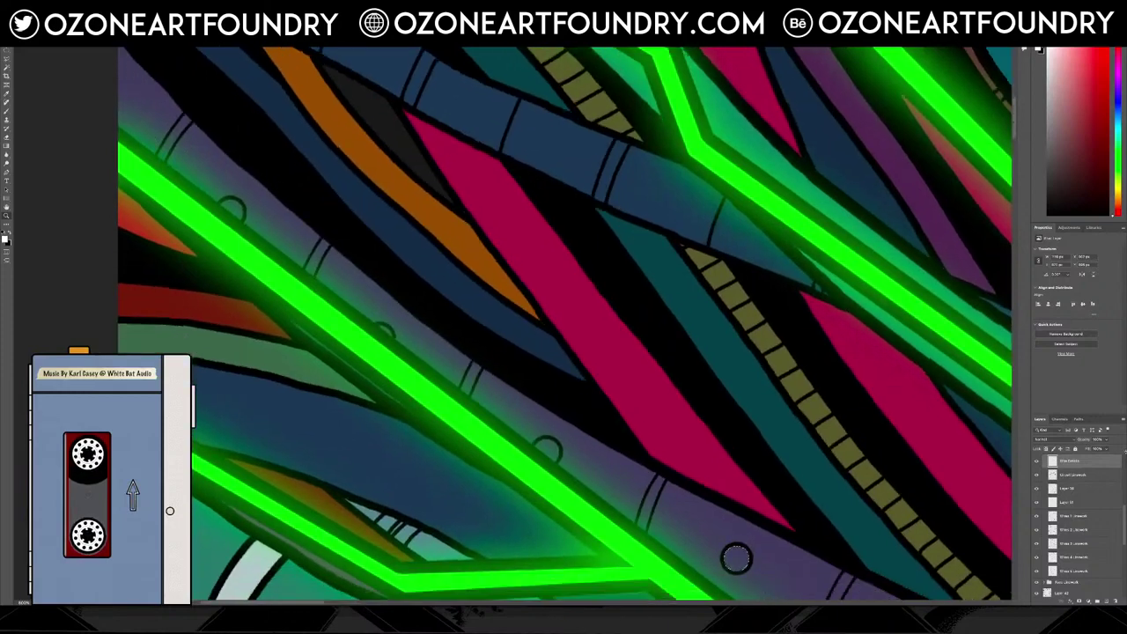
scroll(1088, 507, down, 3)
scroll(1076, 507, up, 2)
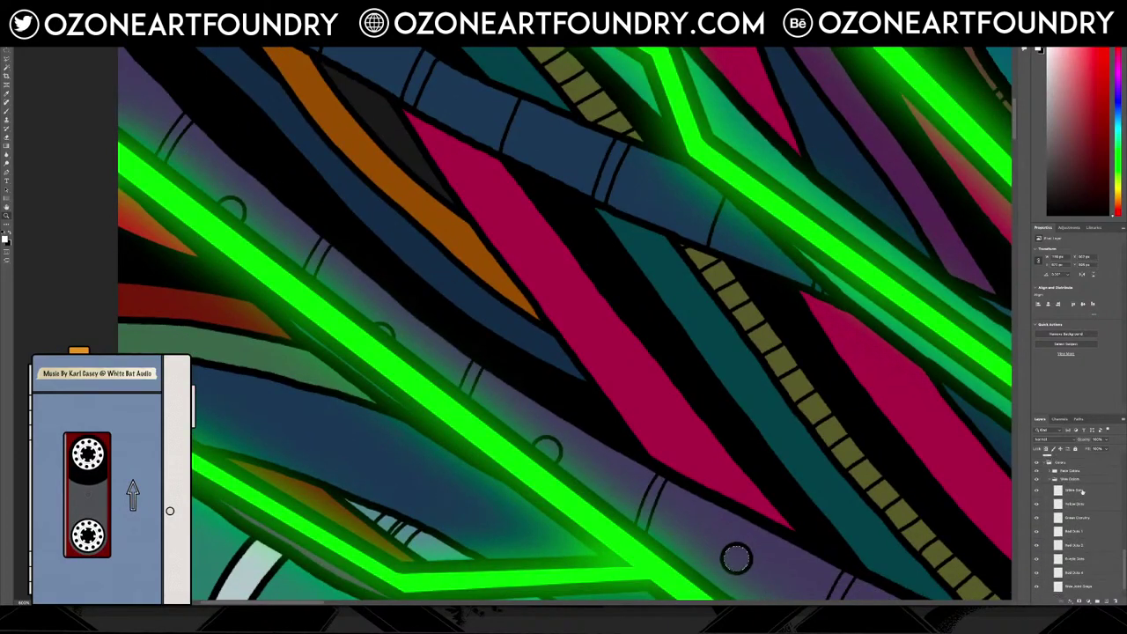
click(1081, 491)
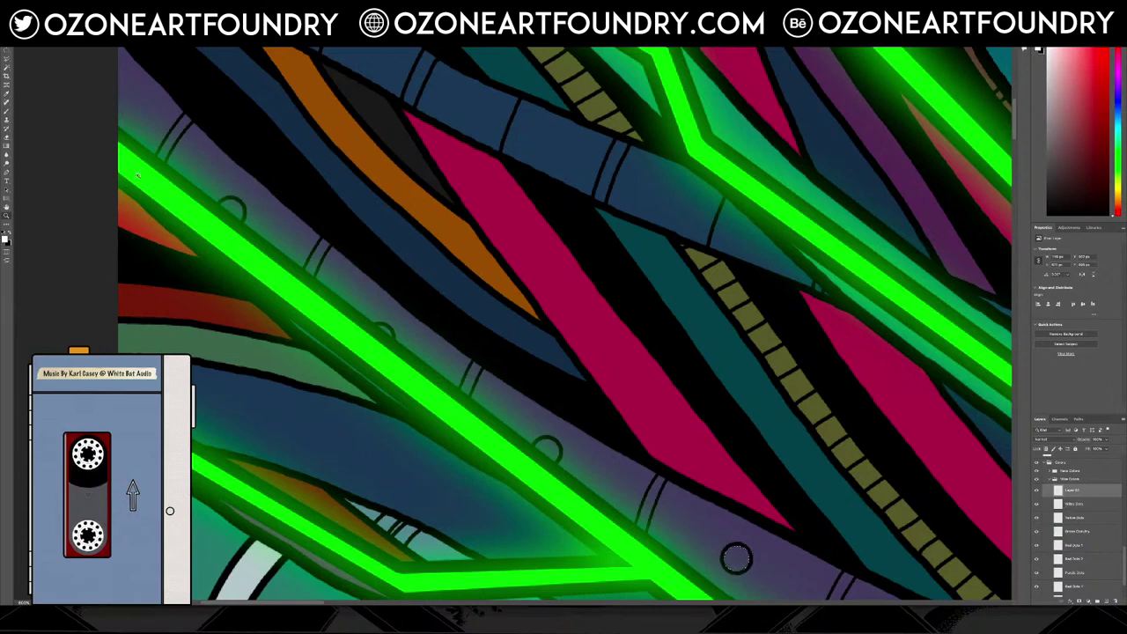
Set the foreground color to bright cyan and fill the selected circles on the purple cable with it
click(6, 240)
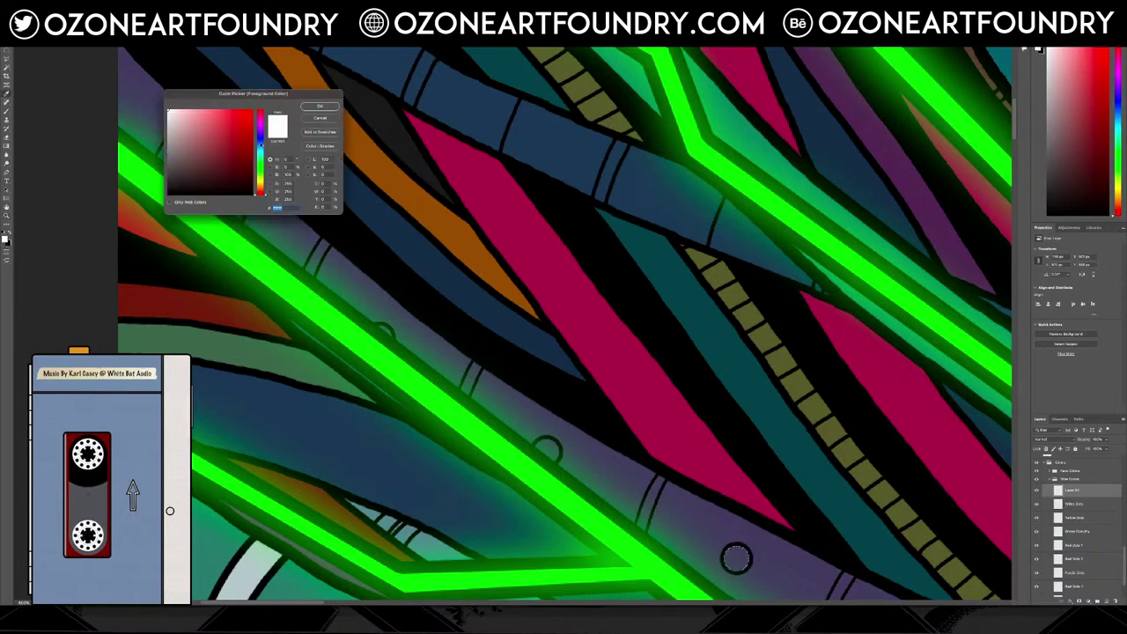
drag(261, 145, 260, 150)
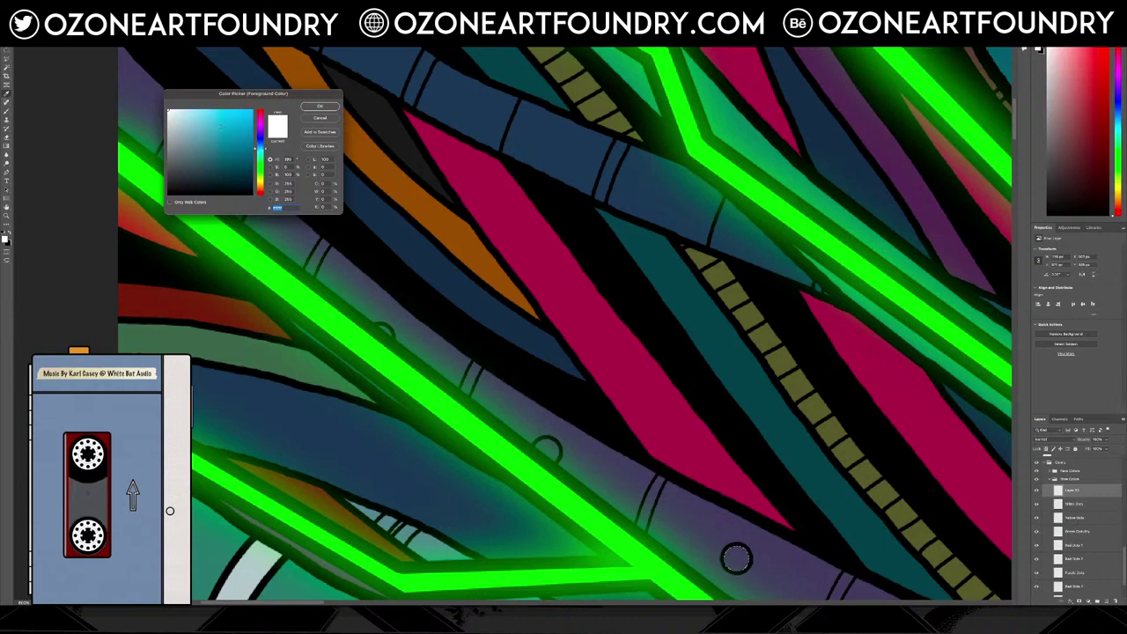
click(319, 105)
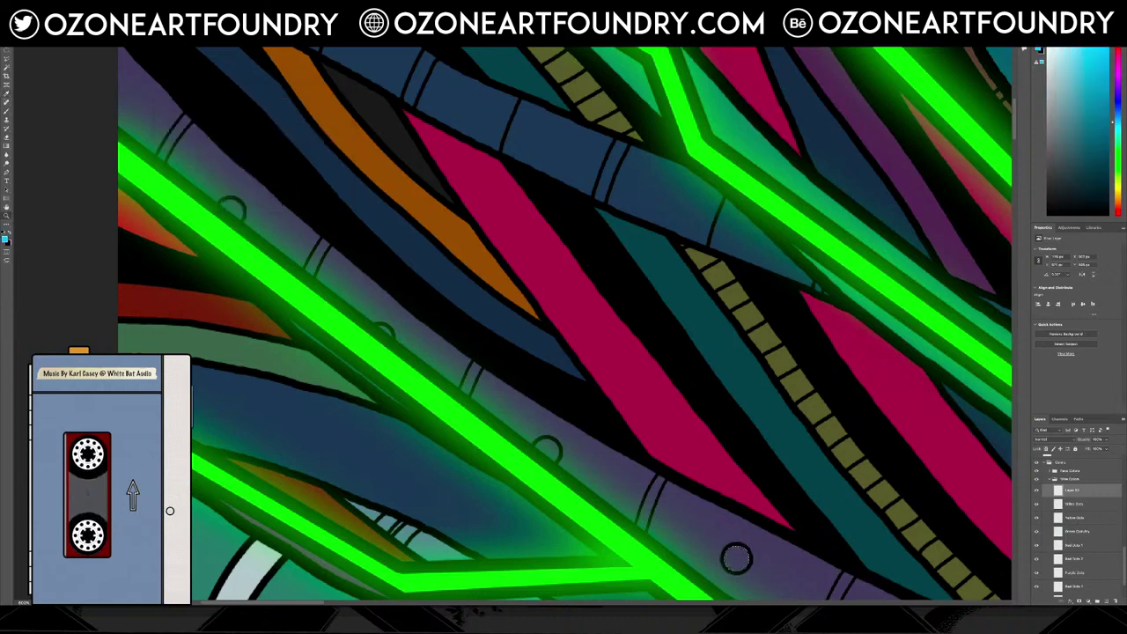
click(80, 4)
click(110, 110)
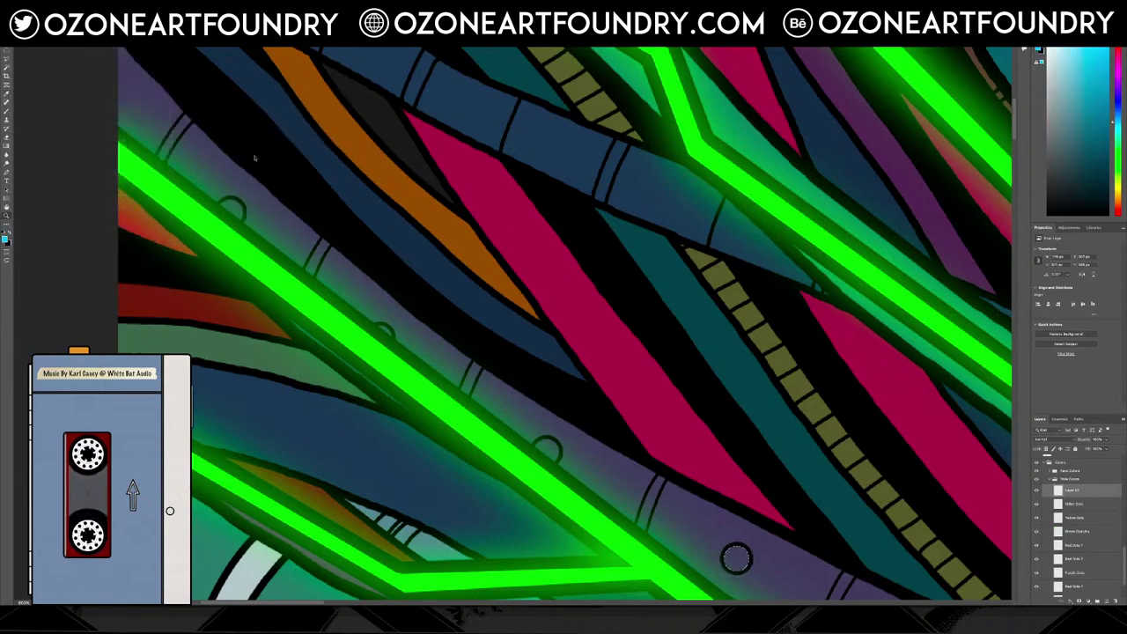
key(Return)
click(747, 542)
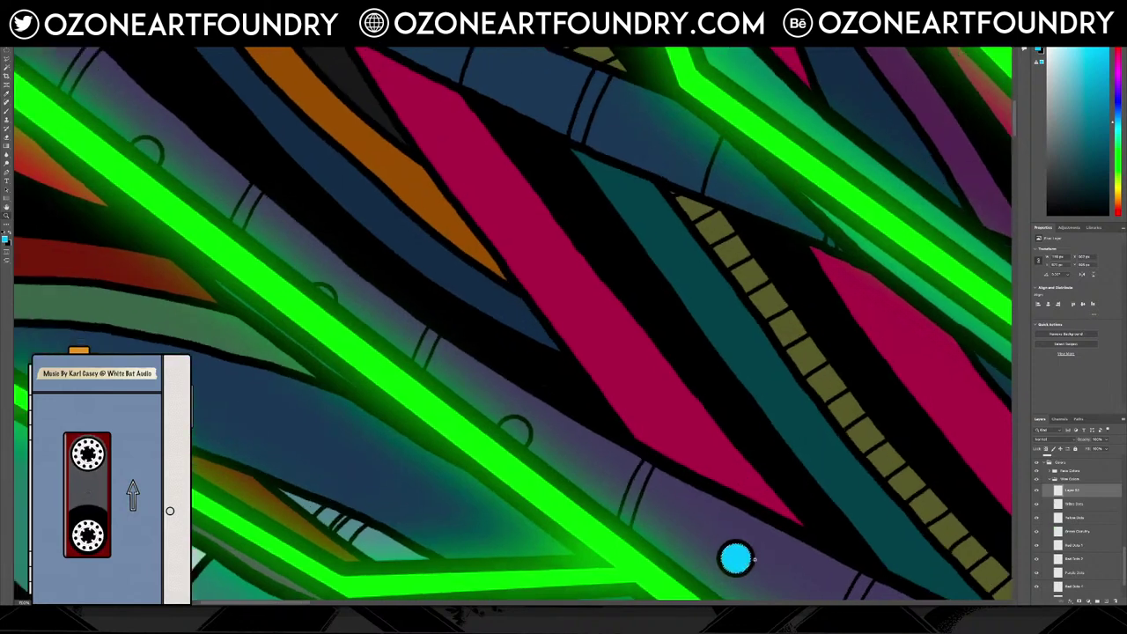
Select the nearest circle partly covered by the green beam with a round selection and fill it with cyan
scroll(747, 539, down, 5)
scroll(600, 345, up, 1)
scroll(599, 346, up, 1)
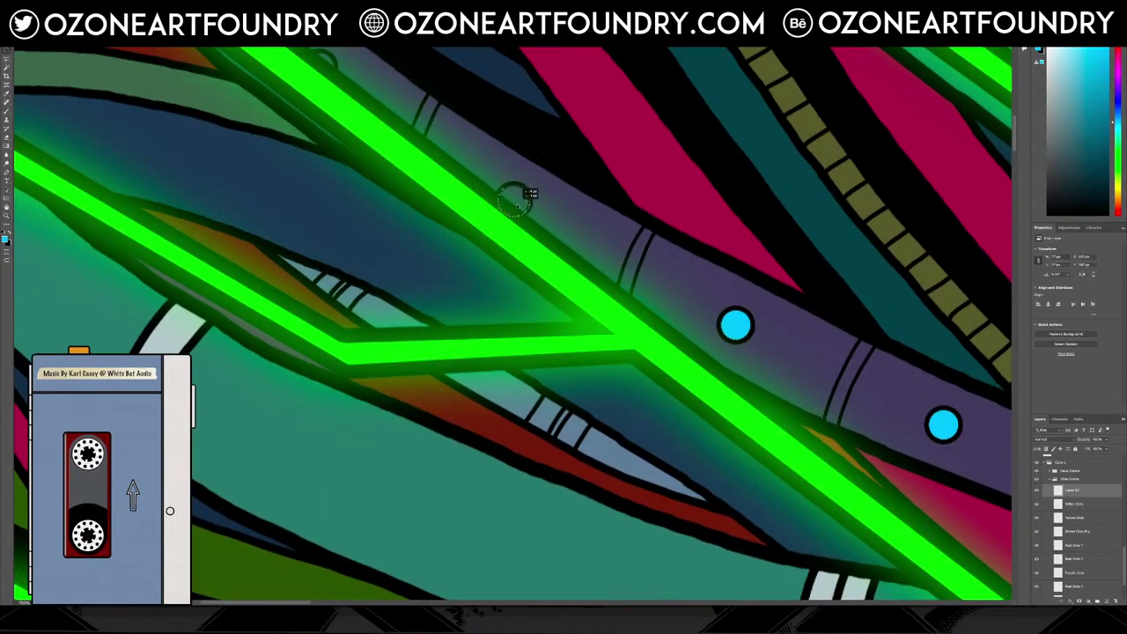
click(79, 5)
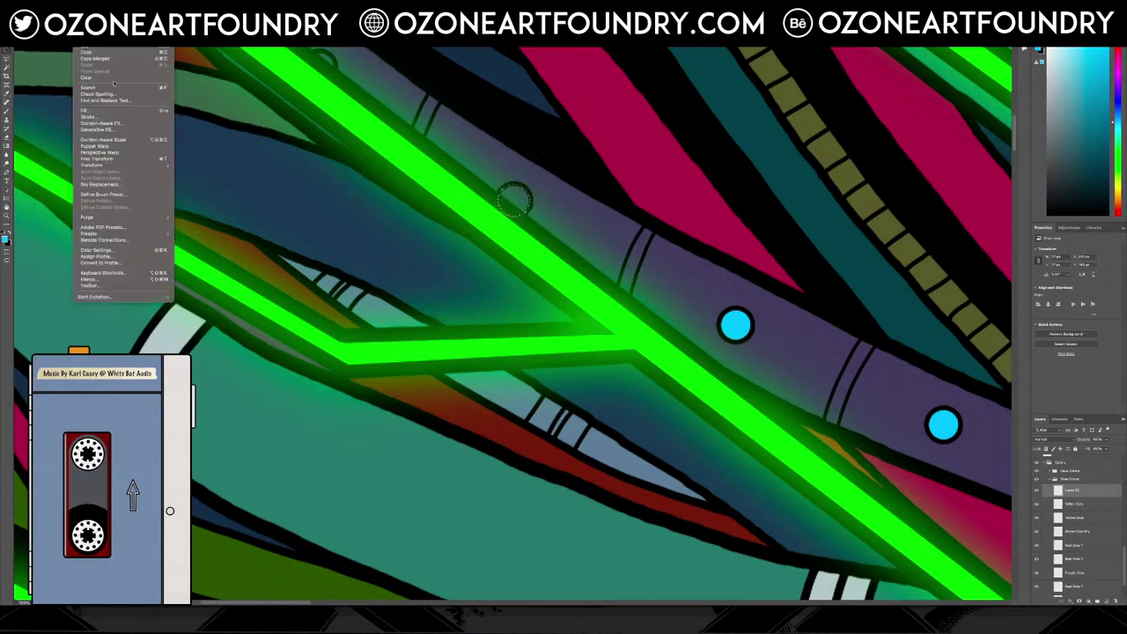
click(97, 111)
click(608, 270)
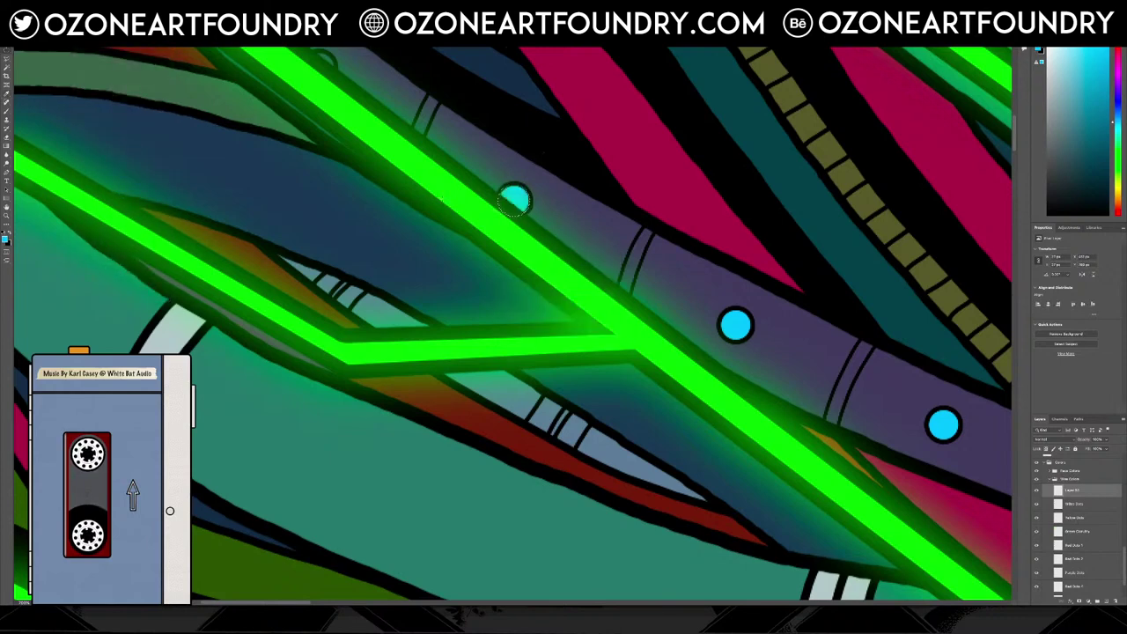
Select the next beam-covered circle farther up the purple cable and fill it with the same cyan
scroll(545, 354, up, 3)
key(ctrl+d)
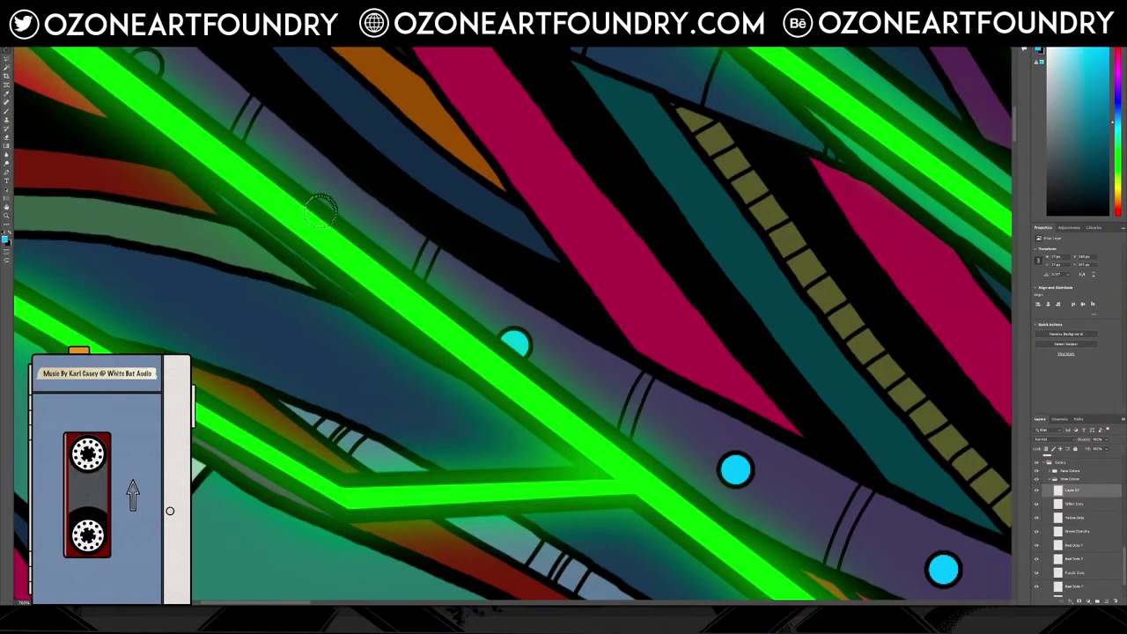
click(80, 5)
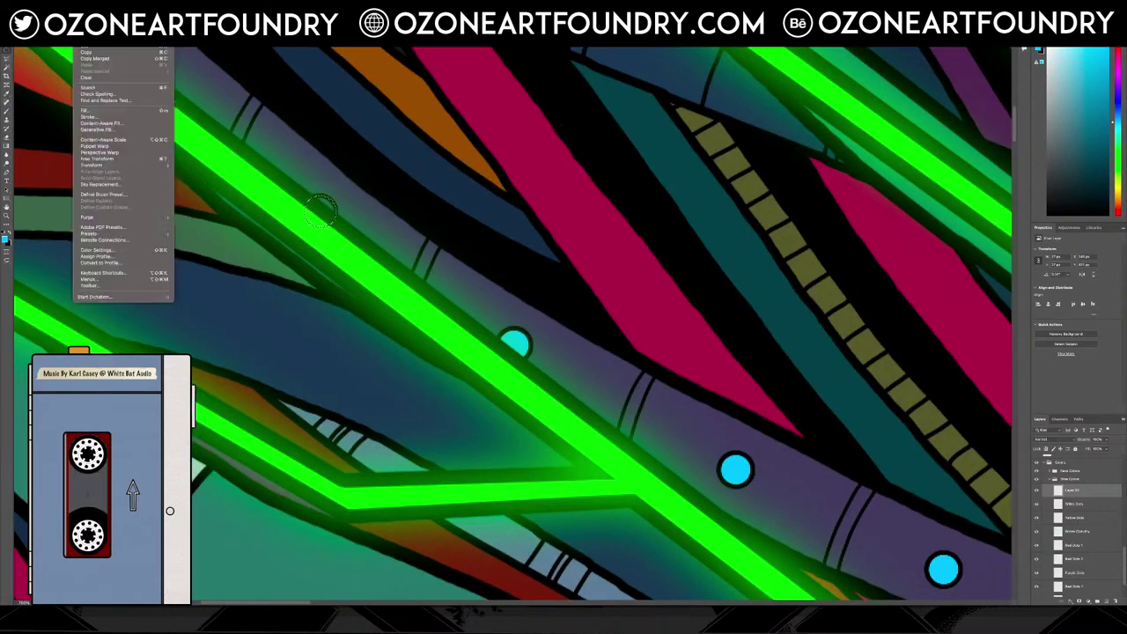
click(112, 111)
key(Return)
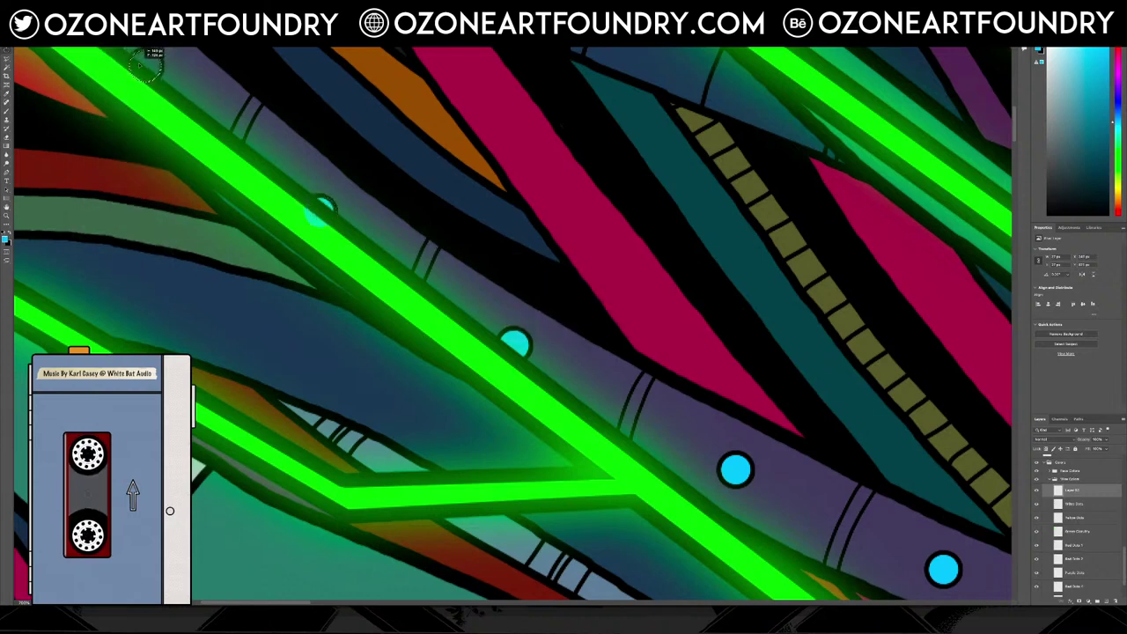
Fill the round selection at the uppermost beam-covered circle of the purple cable with the cyan foreground color
click(83, 7)
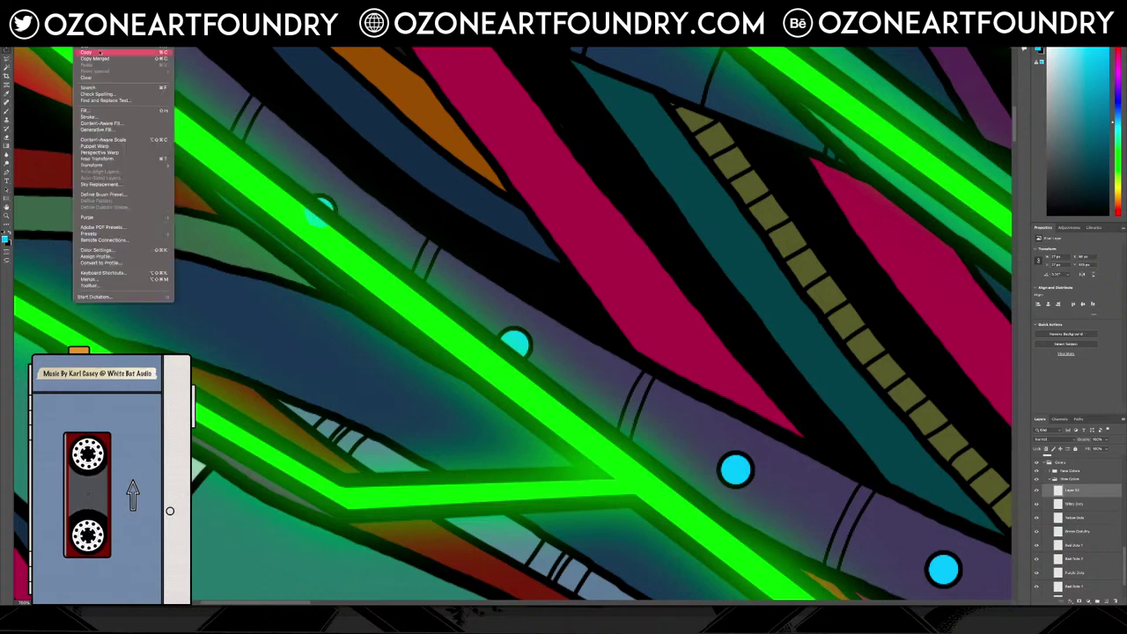
click(112, 111)
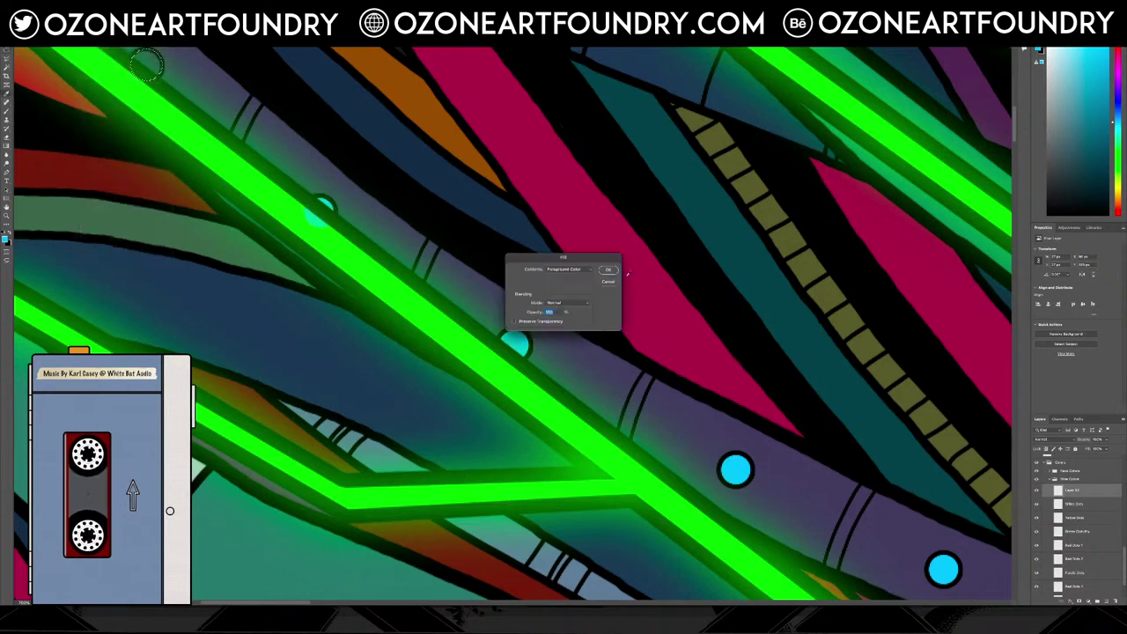
key(Return)
Select the purple cable's last beam-covered circle near the head with a round selection and fill it with cyan
scroll(616, 396, up, 3)
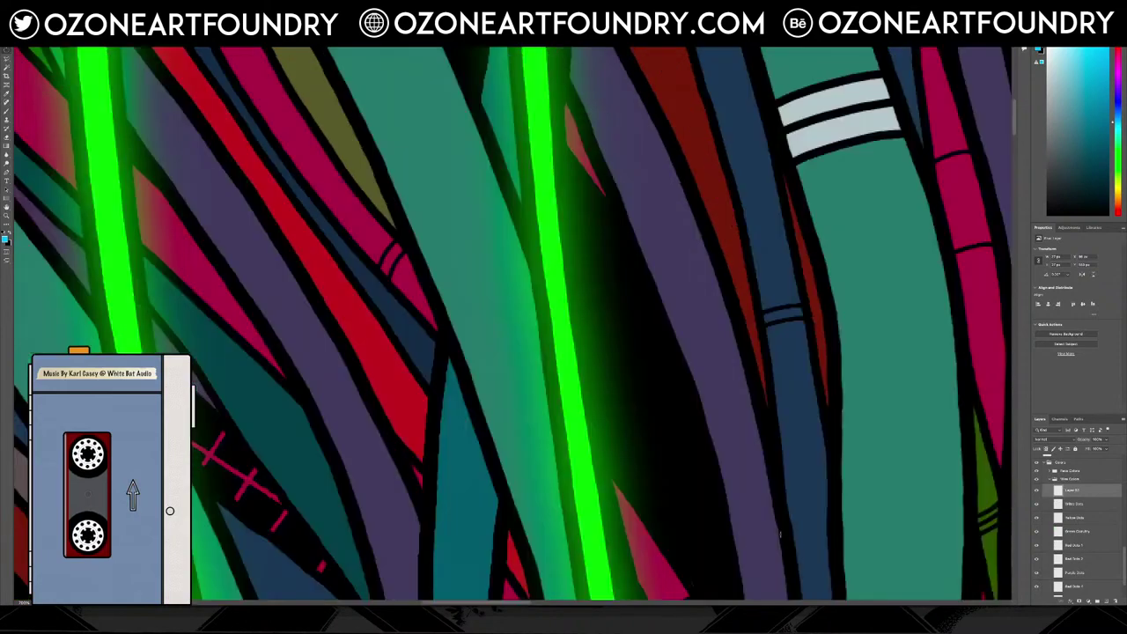
scroll(566, 450, up, 5)
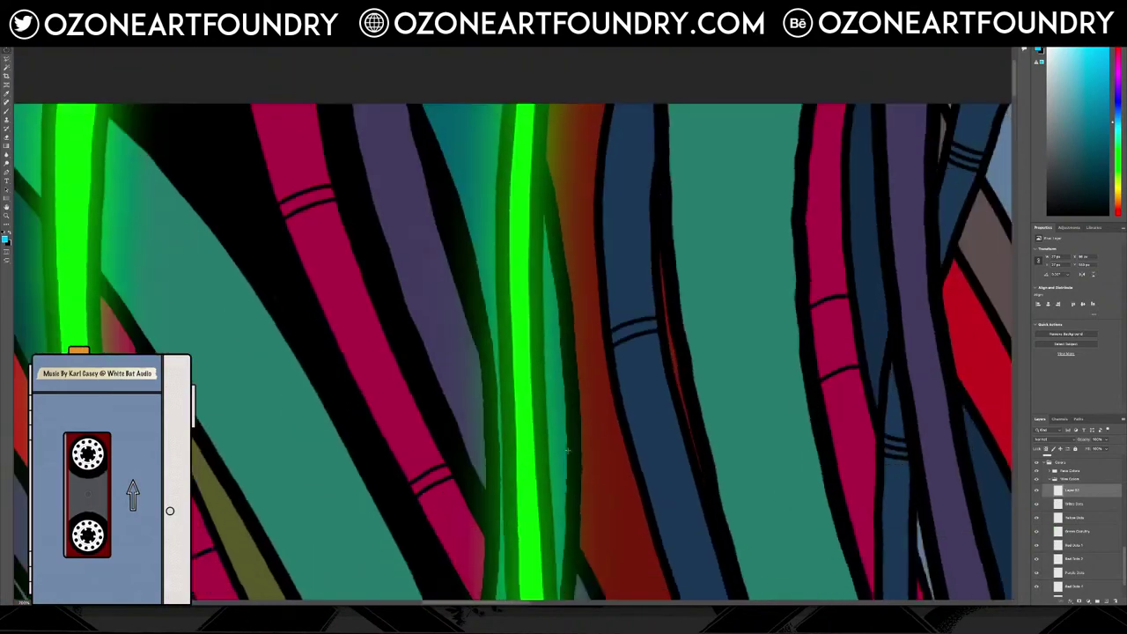
scroll(567, 451, down, 6)
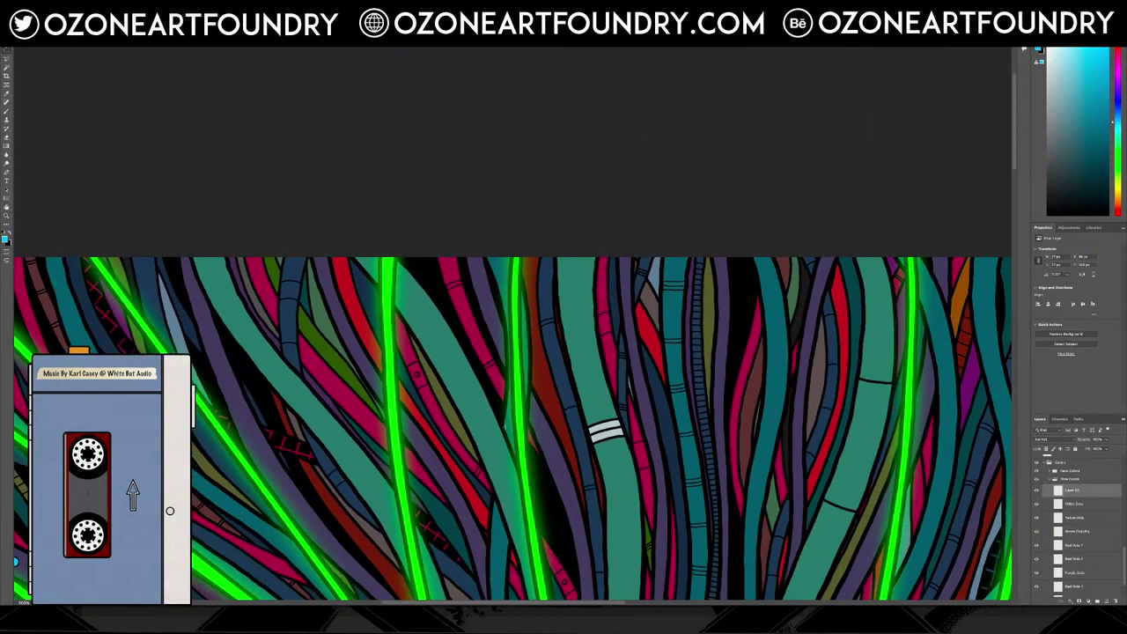
scroll(566, 614, left, 6)
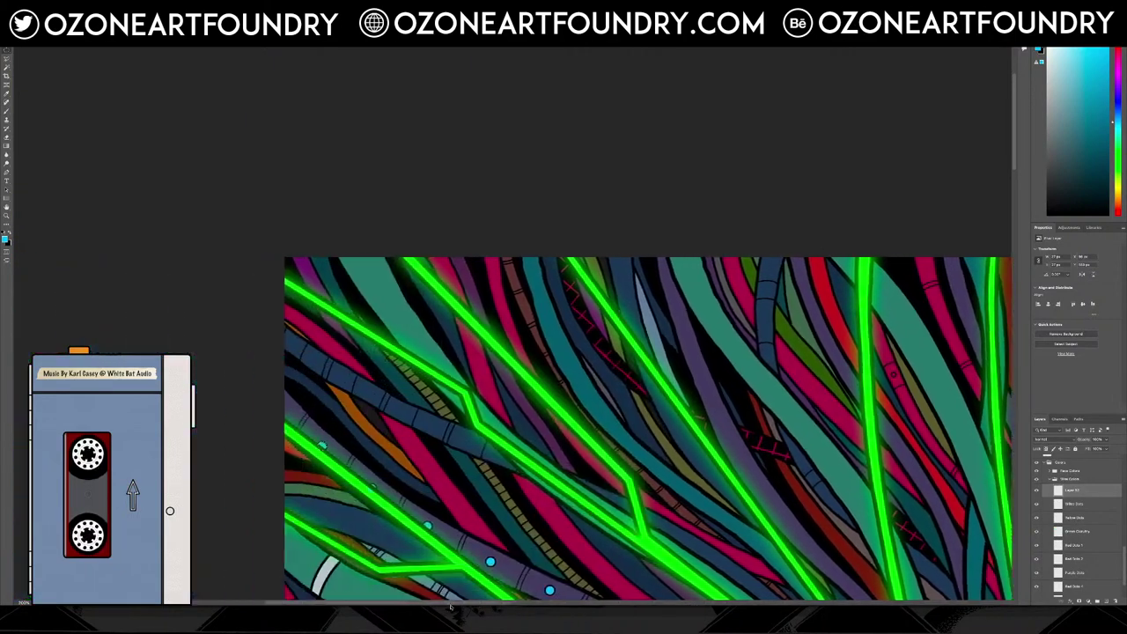
scroll(533, 608, right, 6)
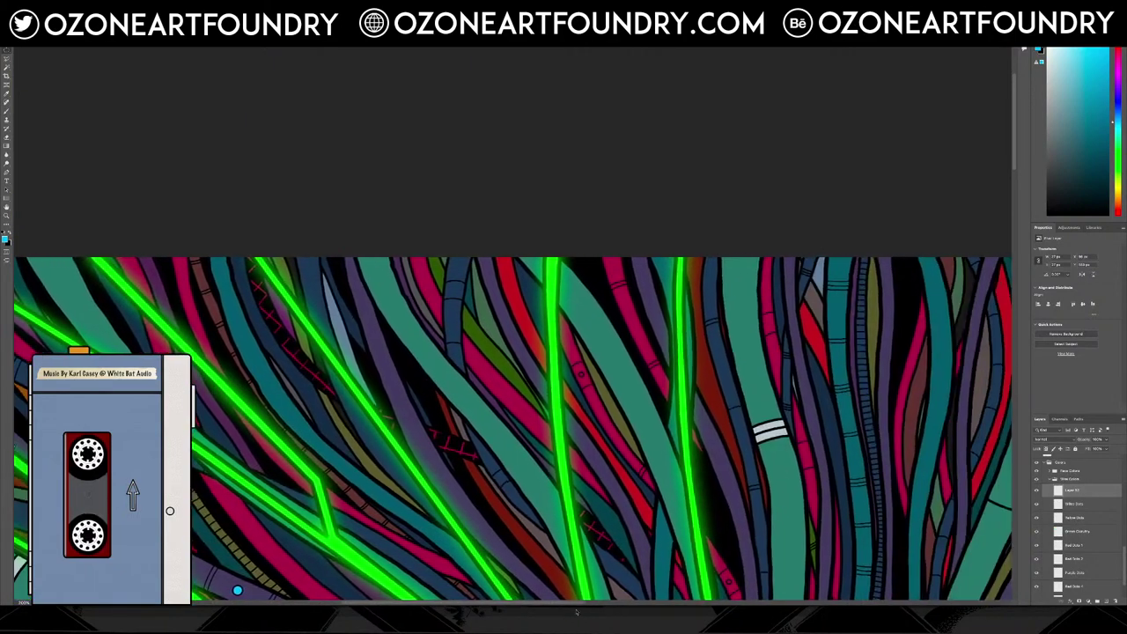
scroll(533, 607, down, 5)
scroll(514, 324, down, 7)
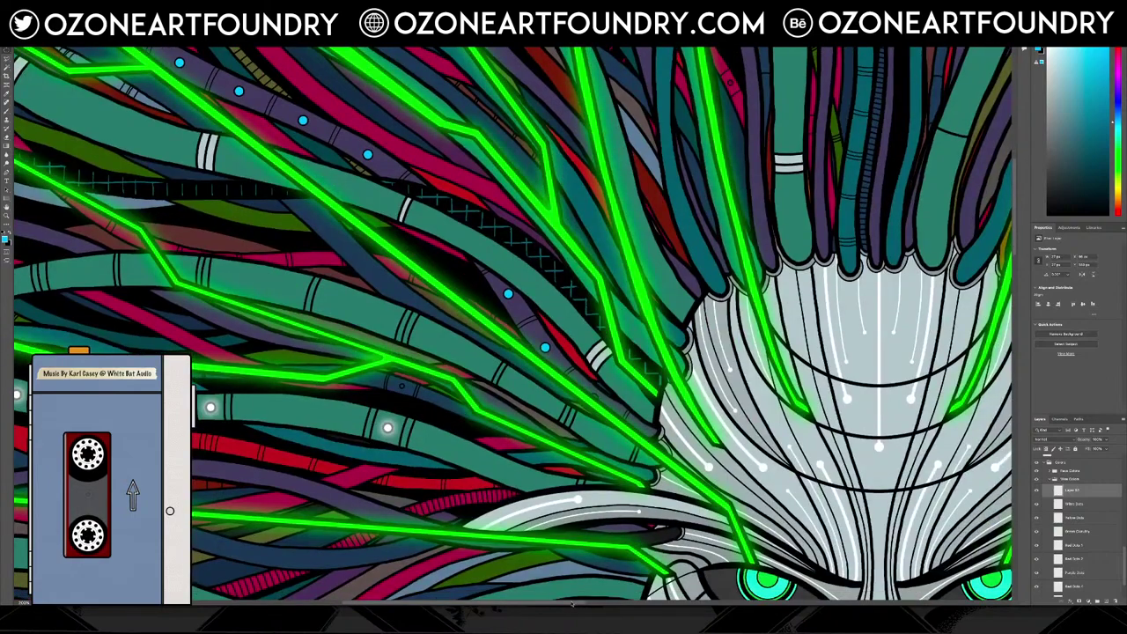
scroll(571, 603, right, 3)
key(ctrl+plus)
key(ctrl+plus)
key(ctrl+plus)
key(ctrl+plus)
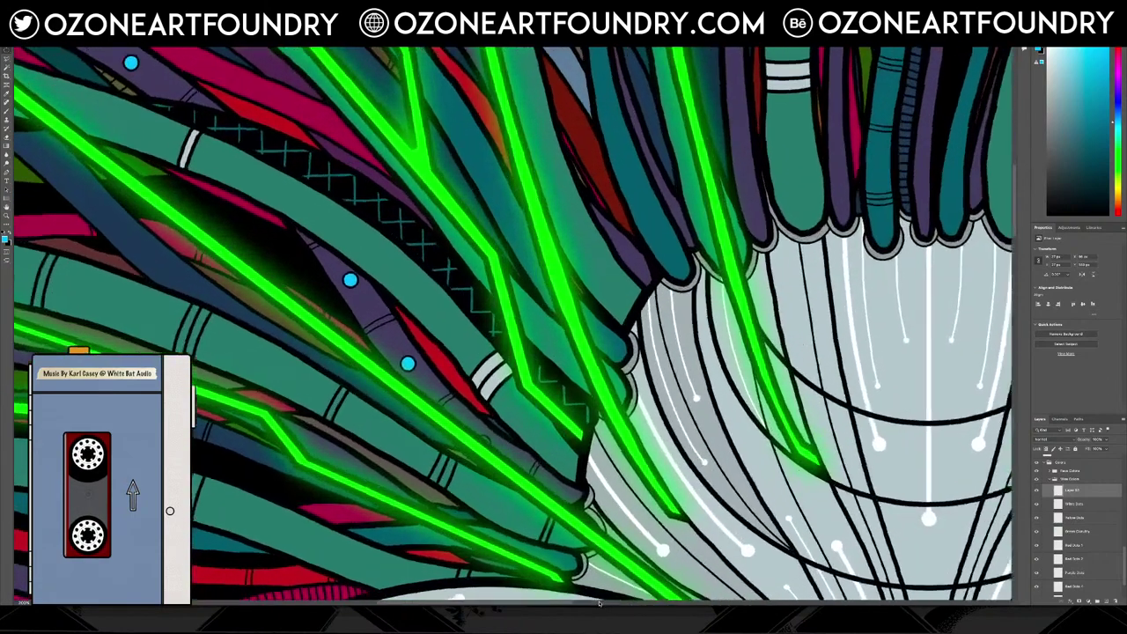
key(ctrl+plus)
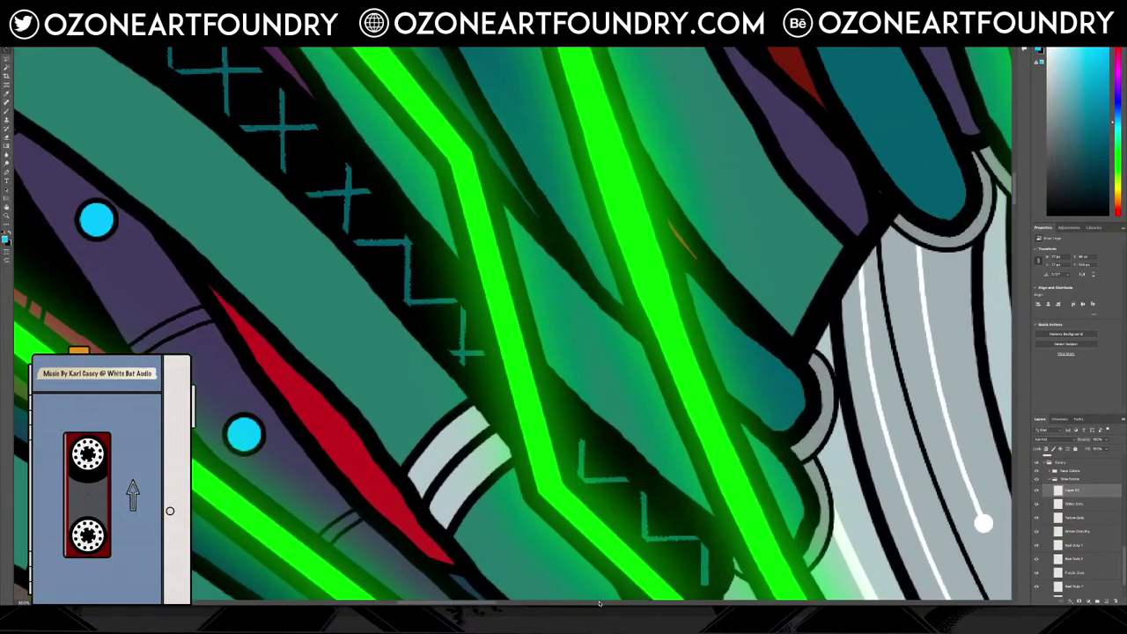
scroll(599, 604, down, 6)
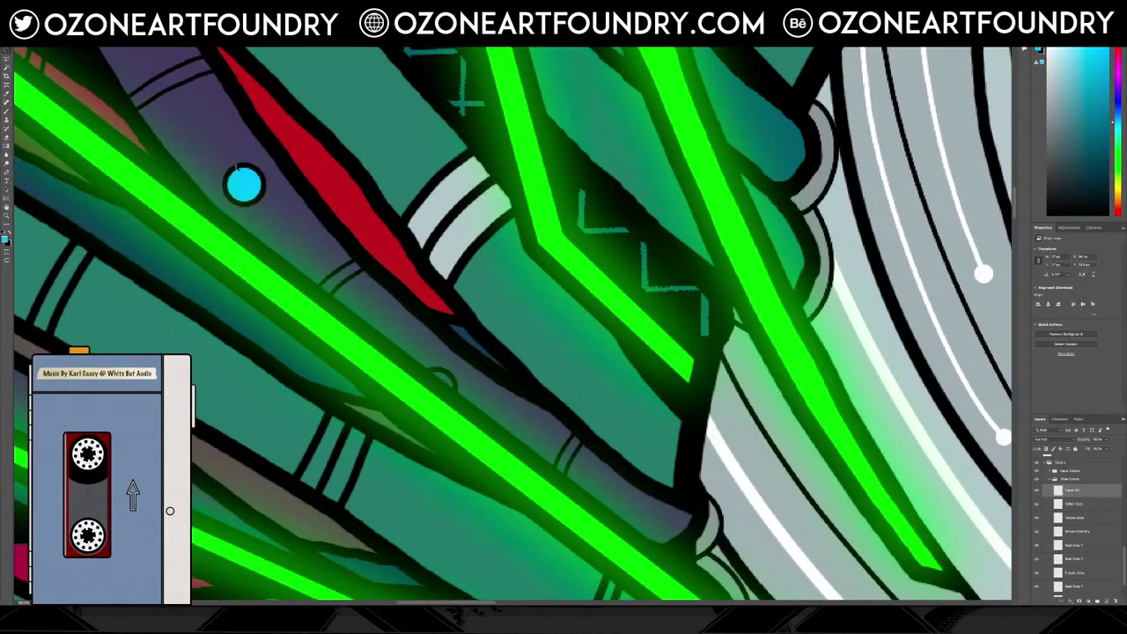
drag(236, 167, 263, 201)
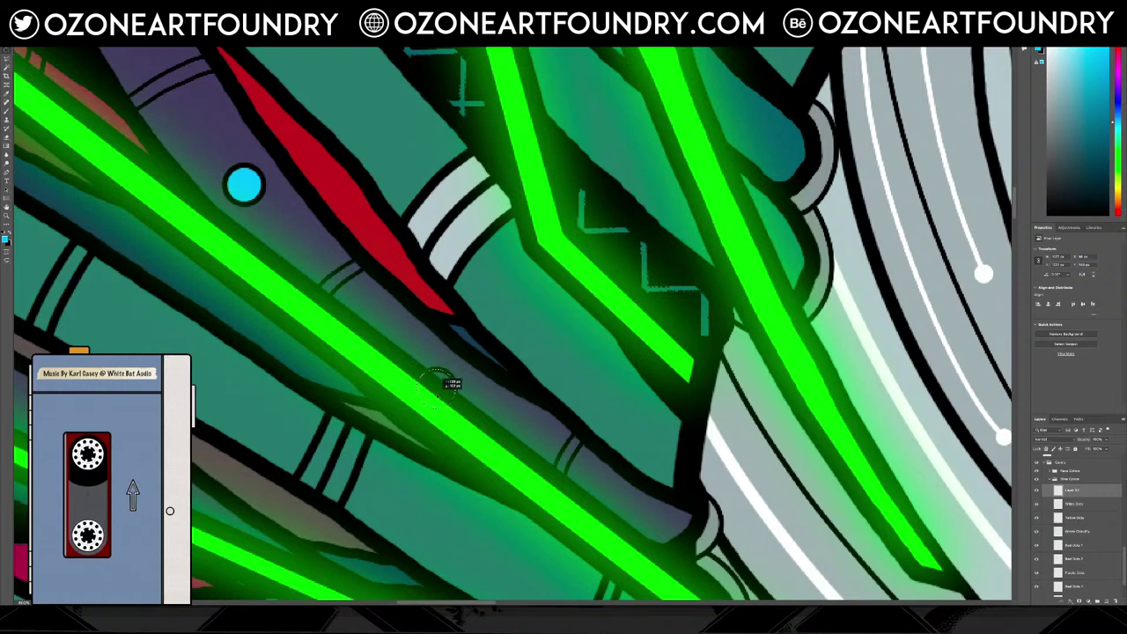
click(81, 7)
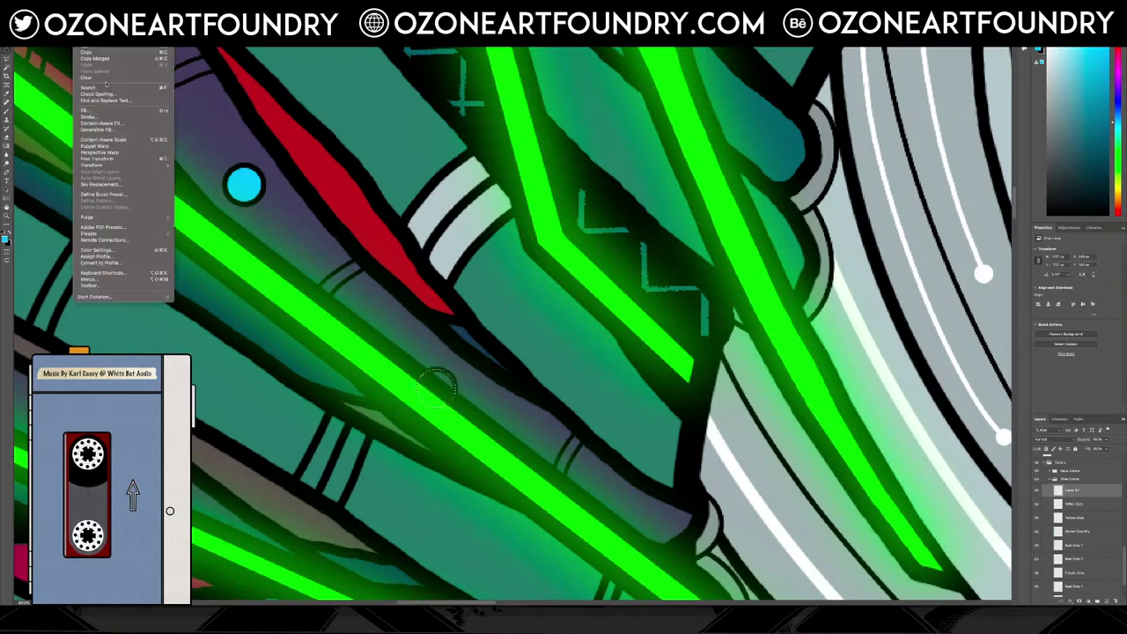
click(95, 110)
key(Return)
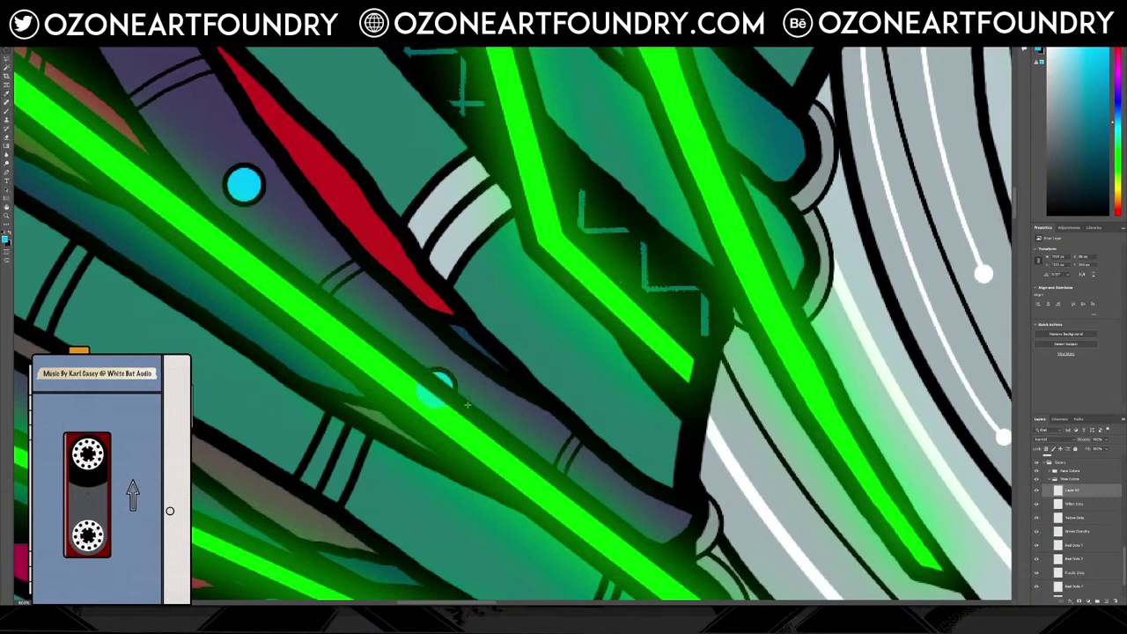
Reorder the wire colors group so the circuitry layer is at its top and the cyan circles layer sits below the yellow dots layer
mouse_move(1084, 494)
mouse_down()
mouse_move(1081, 536)
mouse_move(1098, 507)
mouse_move(1092, 489)
mouse_up()
click(1103, 519)
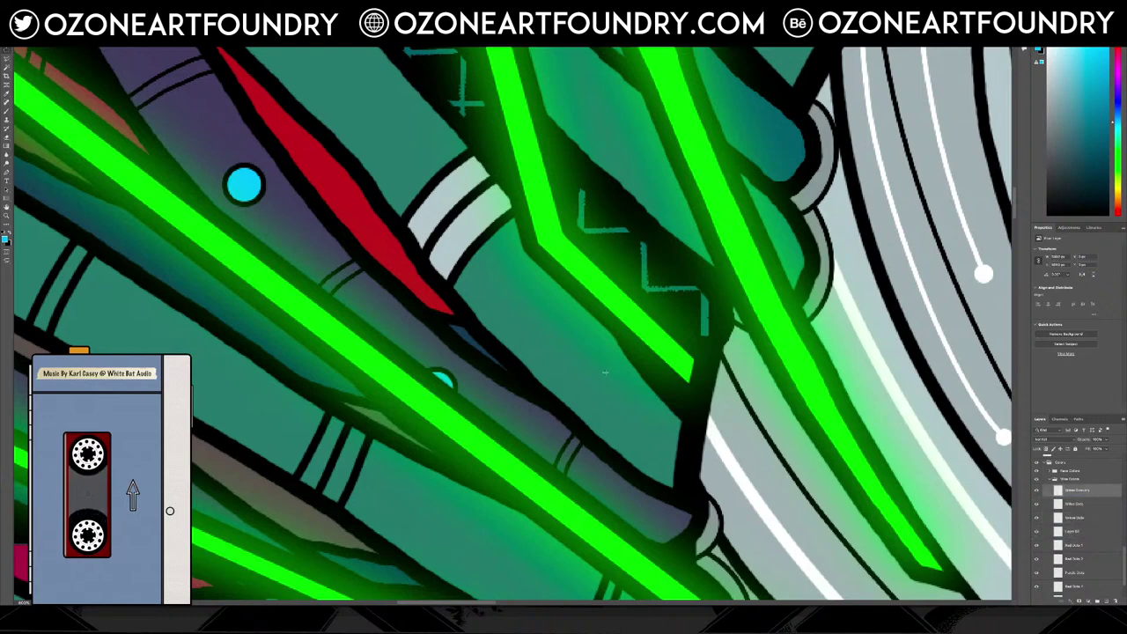
scroll(467, 358, up, 3)
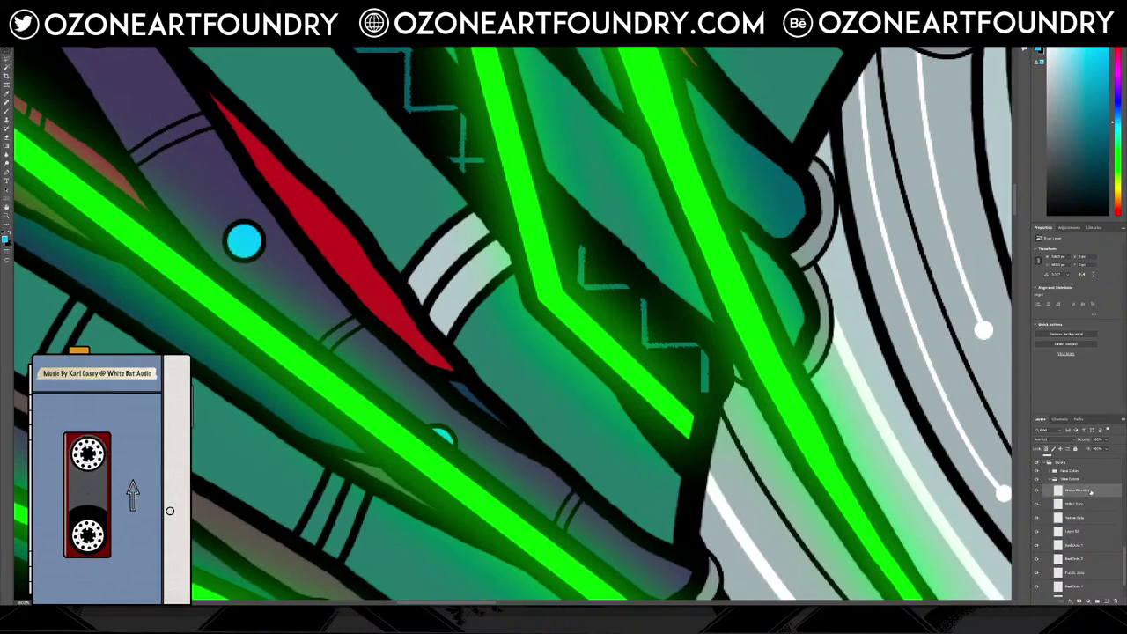
Rename the cyan circles layer as Blue Dots
double_click(1075, 531)
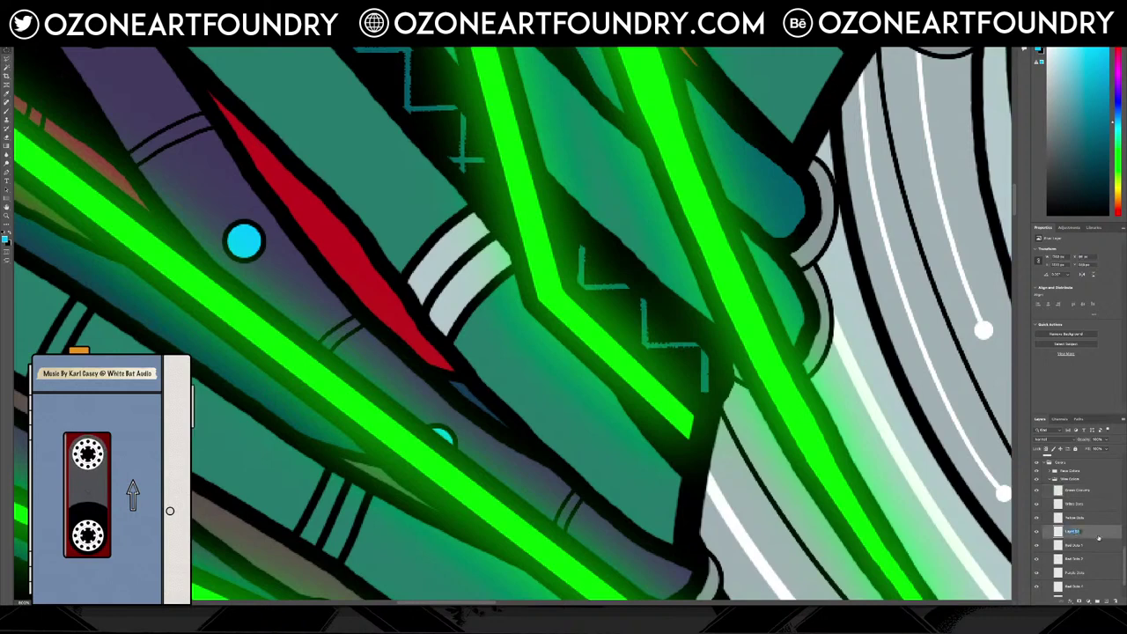
text(Blue Dot)
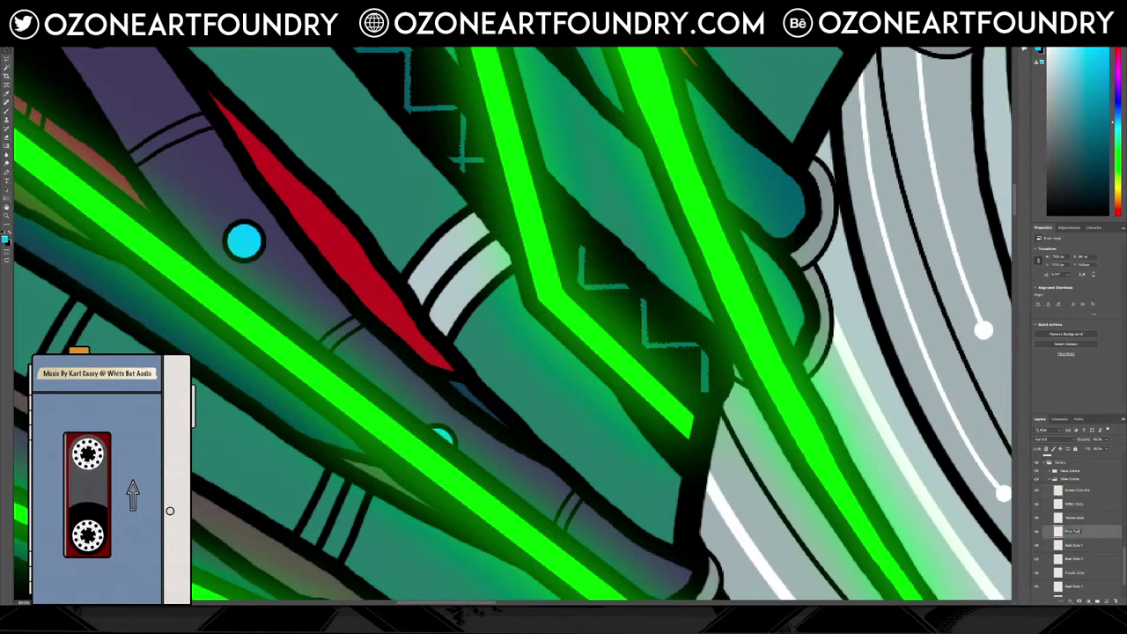
text(s)
key(Return)
Duplicate the Blue Dots layer and move the copy into the glow group, just below the circuitry layer
right_click(1082, 532)
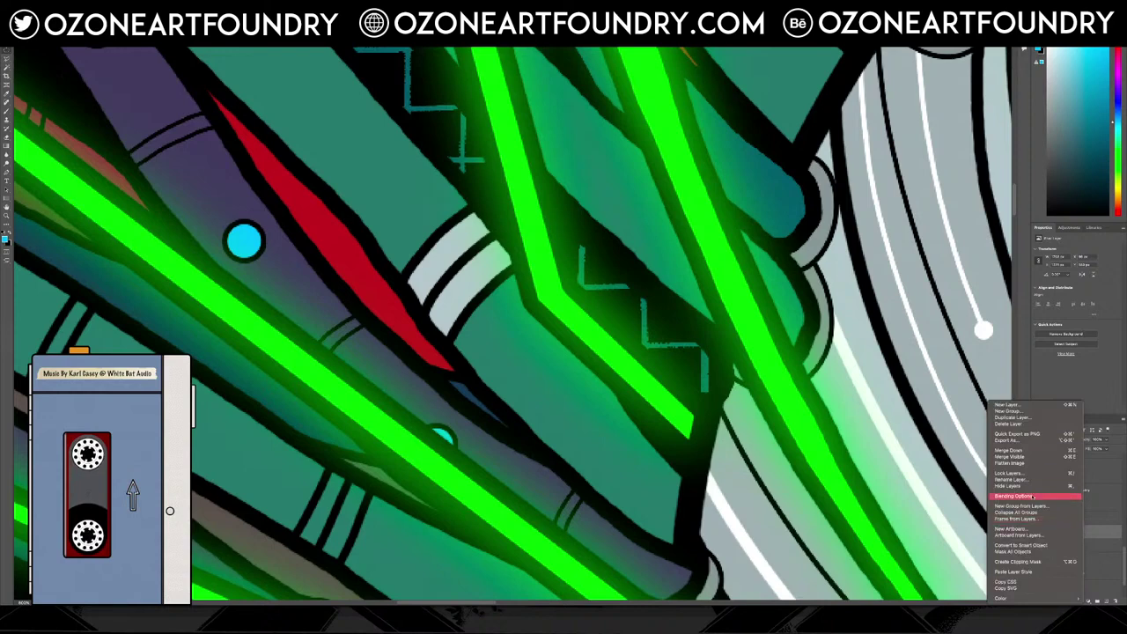
click(1009, 417)
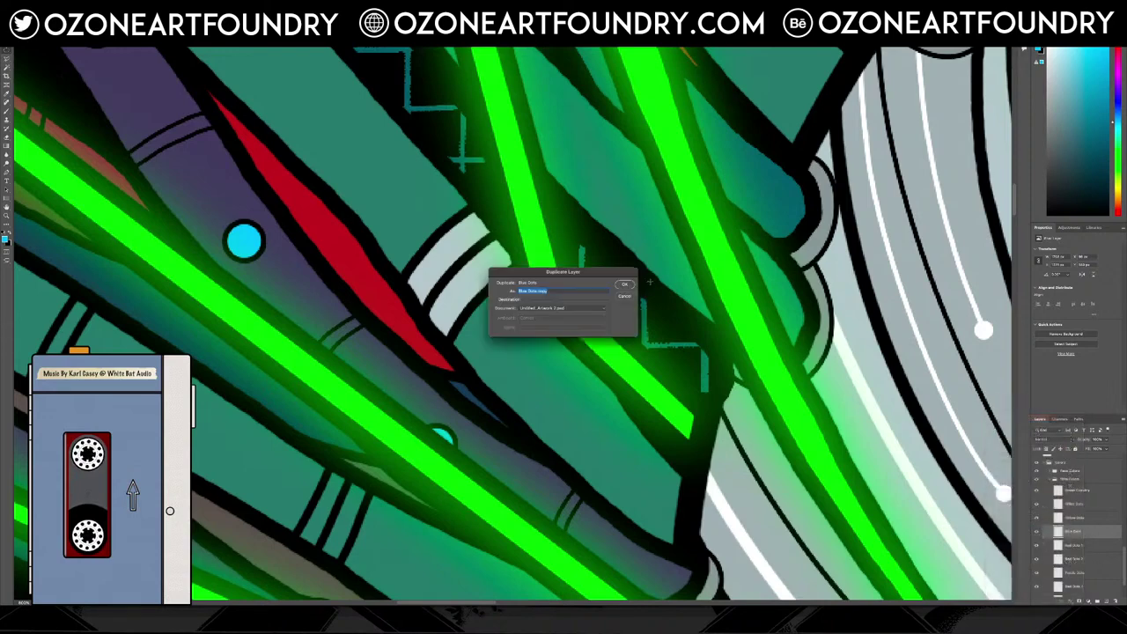
click(624, 284)
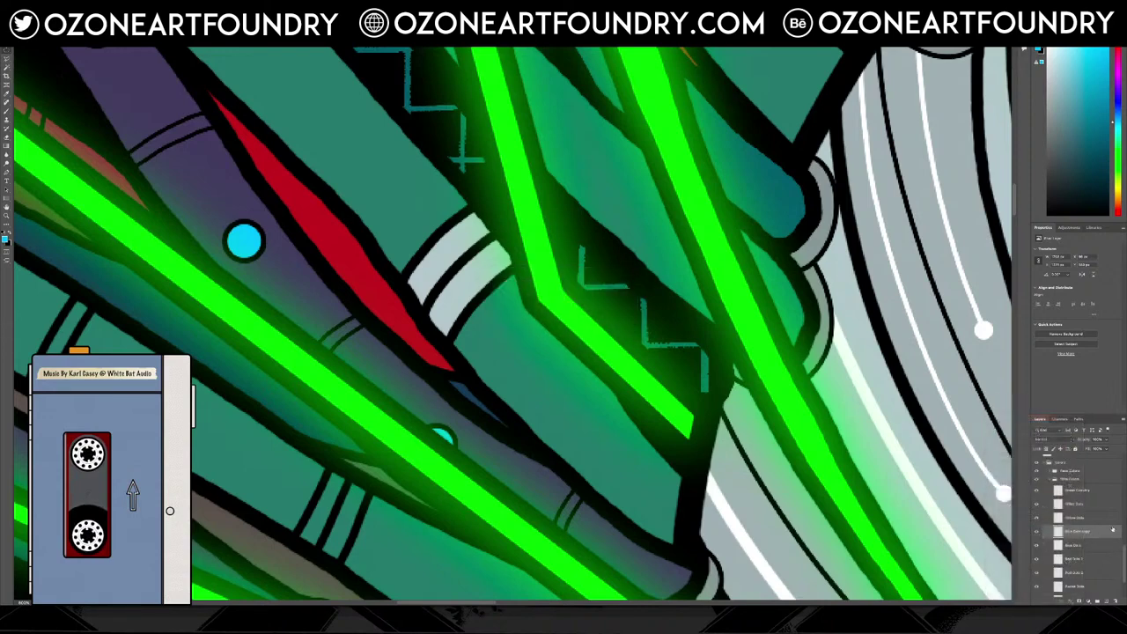
drag(1112, 529, 1089, 476)
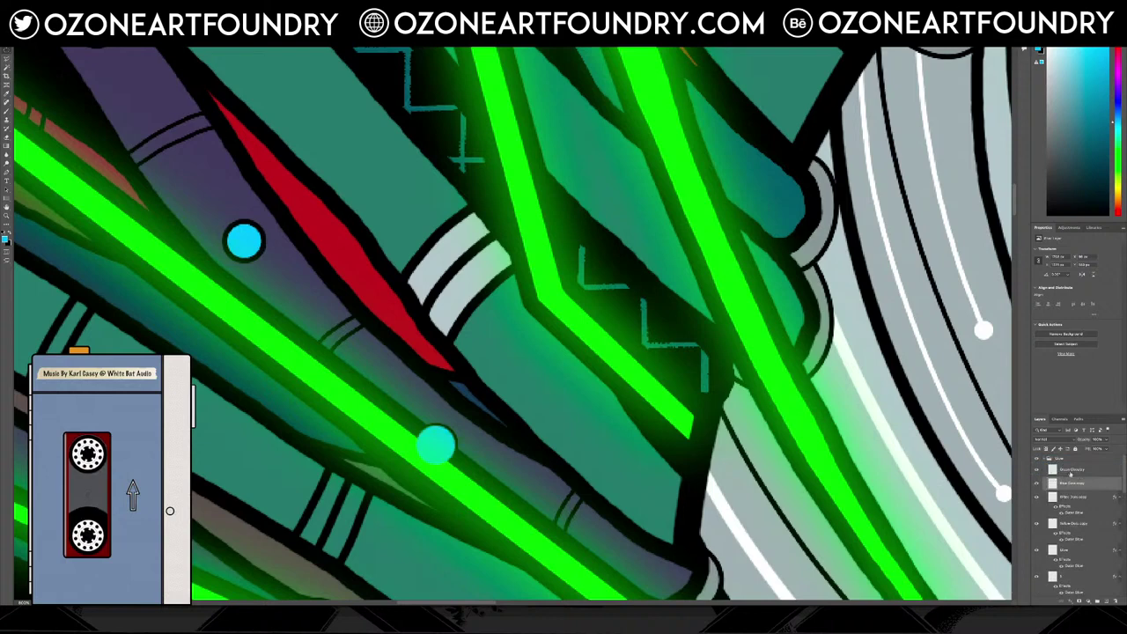
Paste the copied layer style onto the Blue Dots copy and change its outer glow color to the dots' bright cyan
right_click(1070, 474)
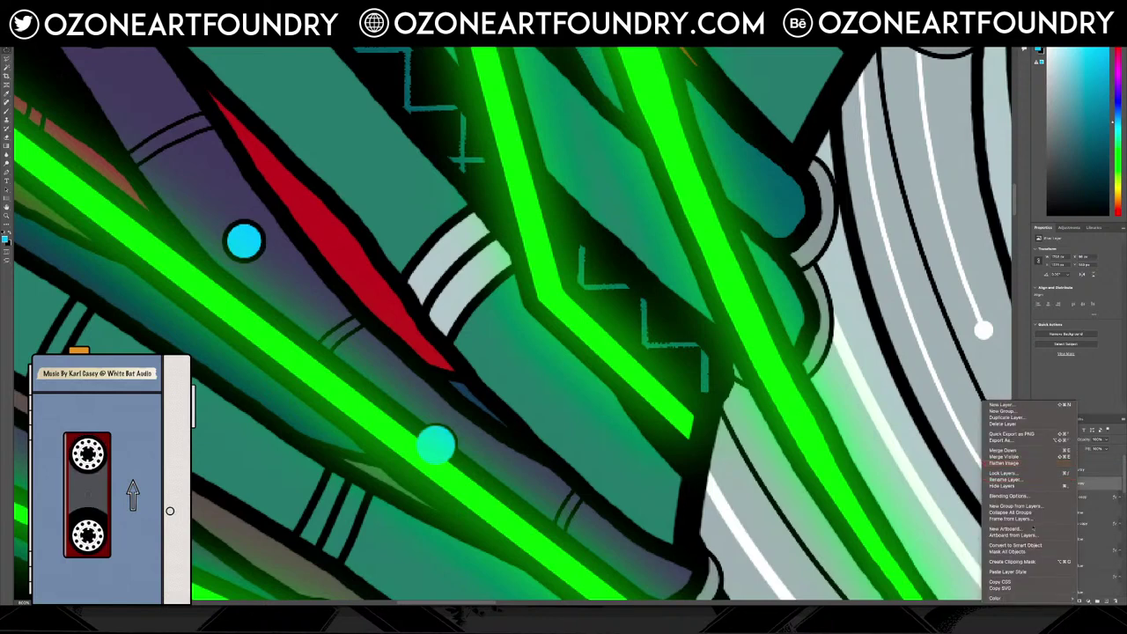
click(1008, 571)
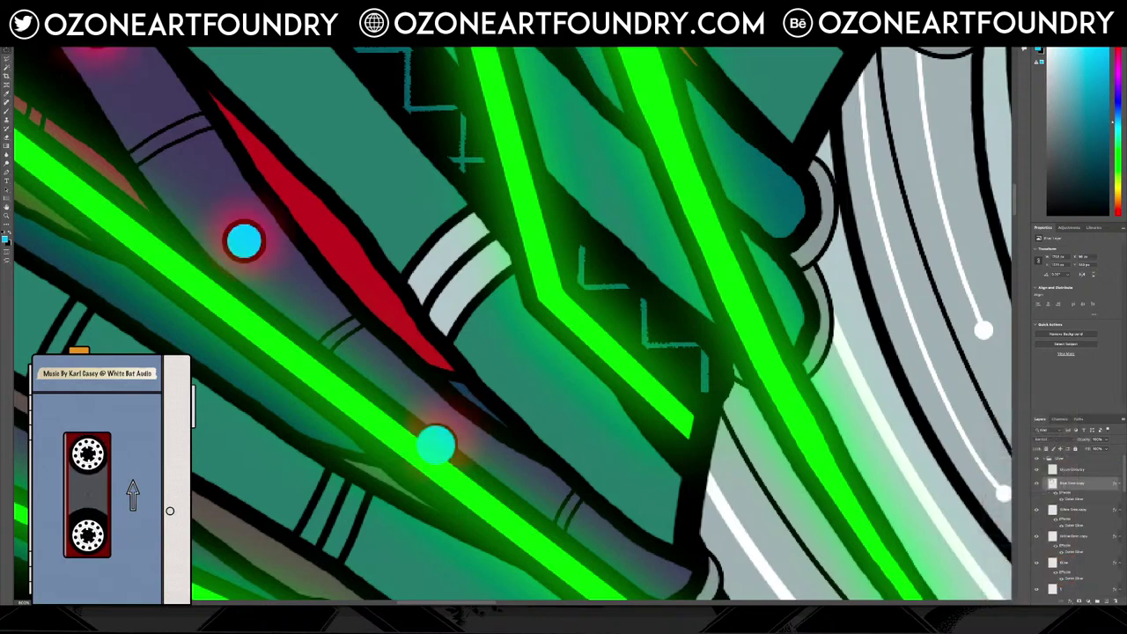
double_click(1075, 499)
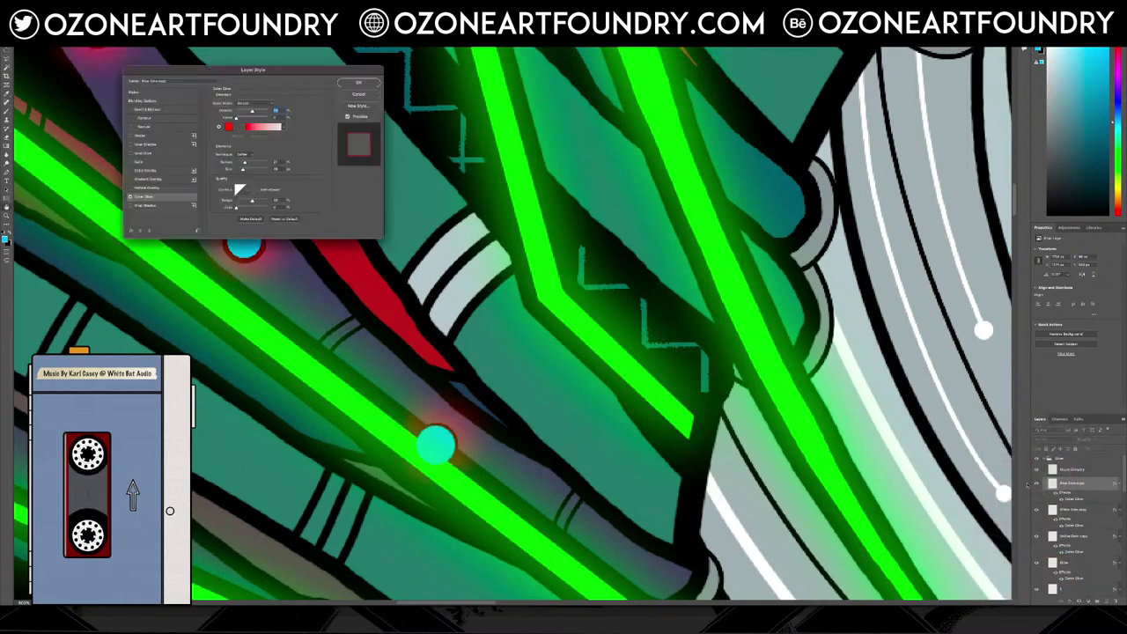
click(227, 127)
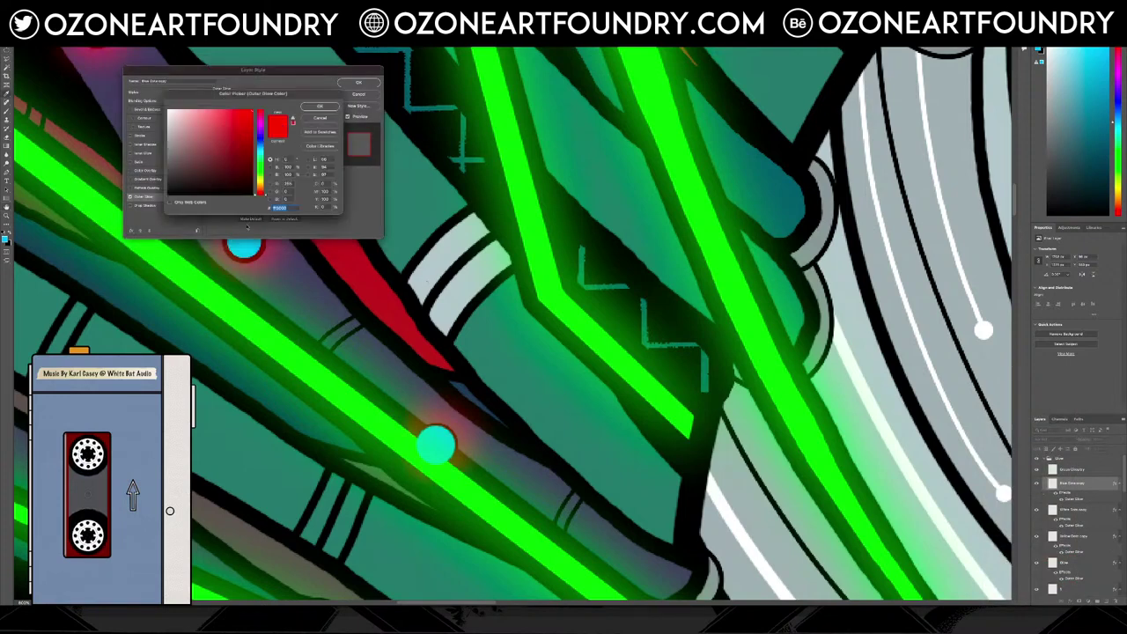
click(251, 239)
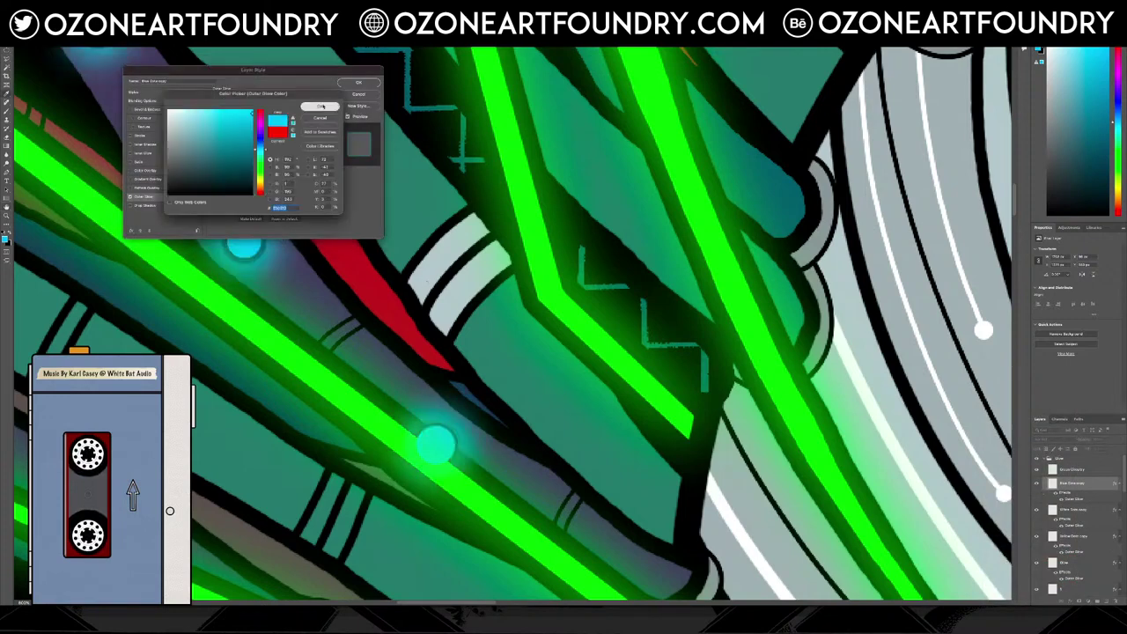
click(320, 105)
click(356, 83)
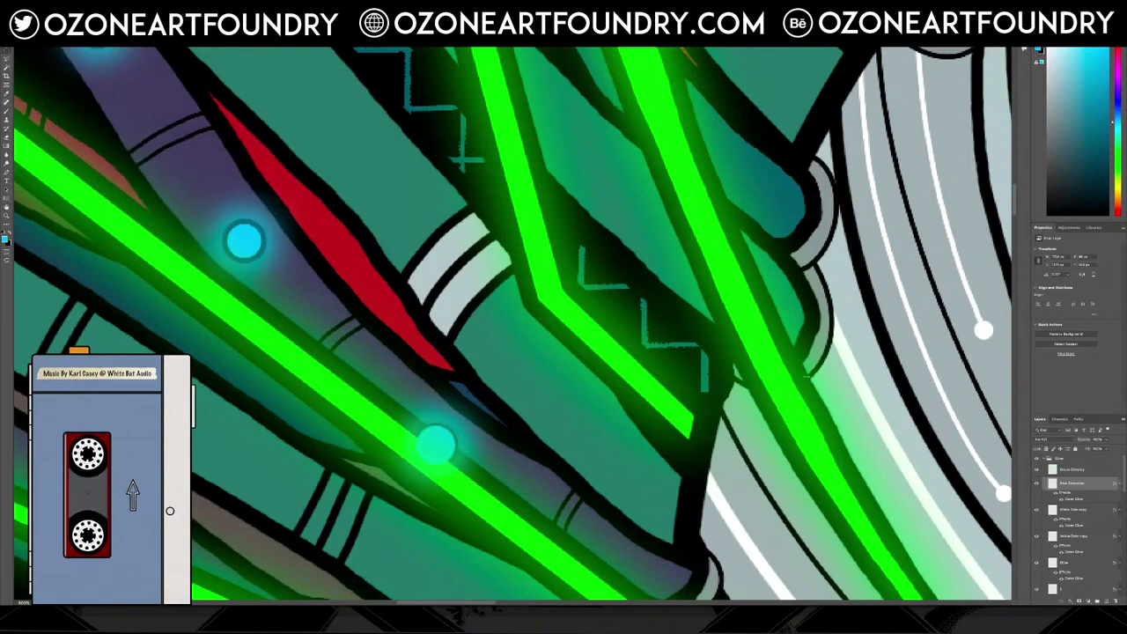
Reduce the spread and size of the Blue Dots copy's outer glow for a tighter halo
double_click(1076, 499)
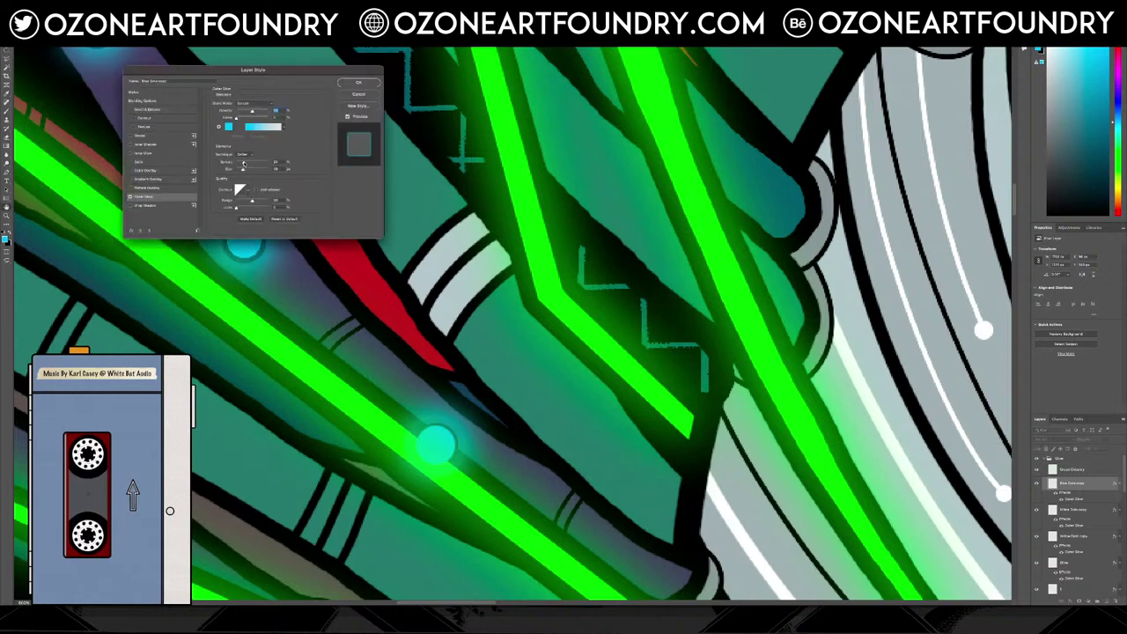
drag(244, 164, 241, 170)
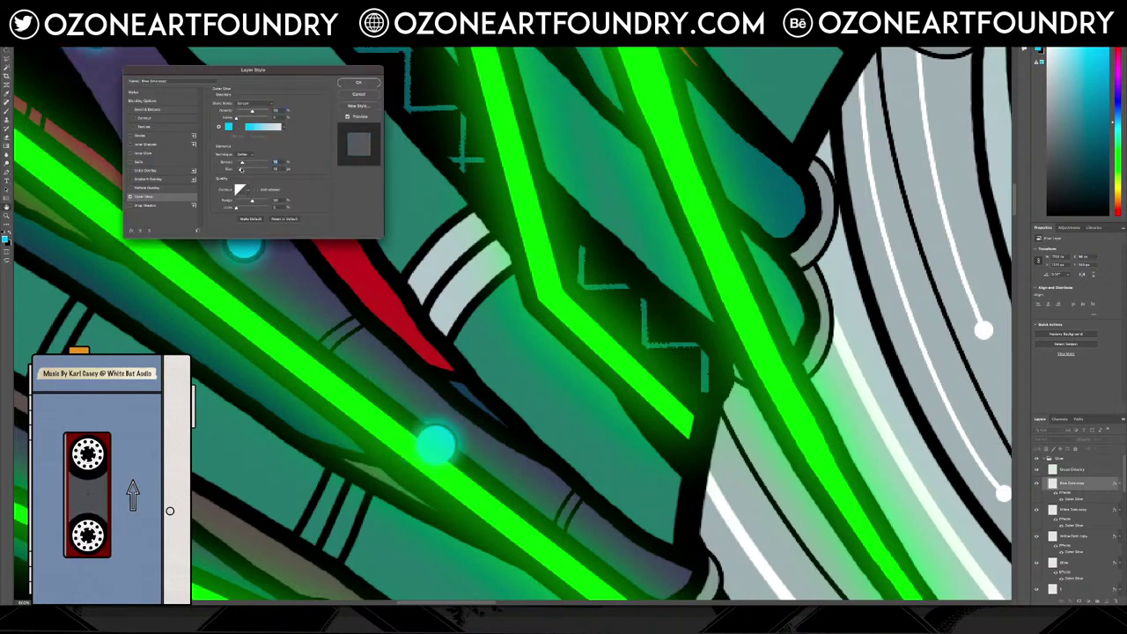
click(359, 82)
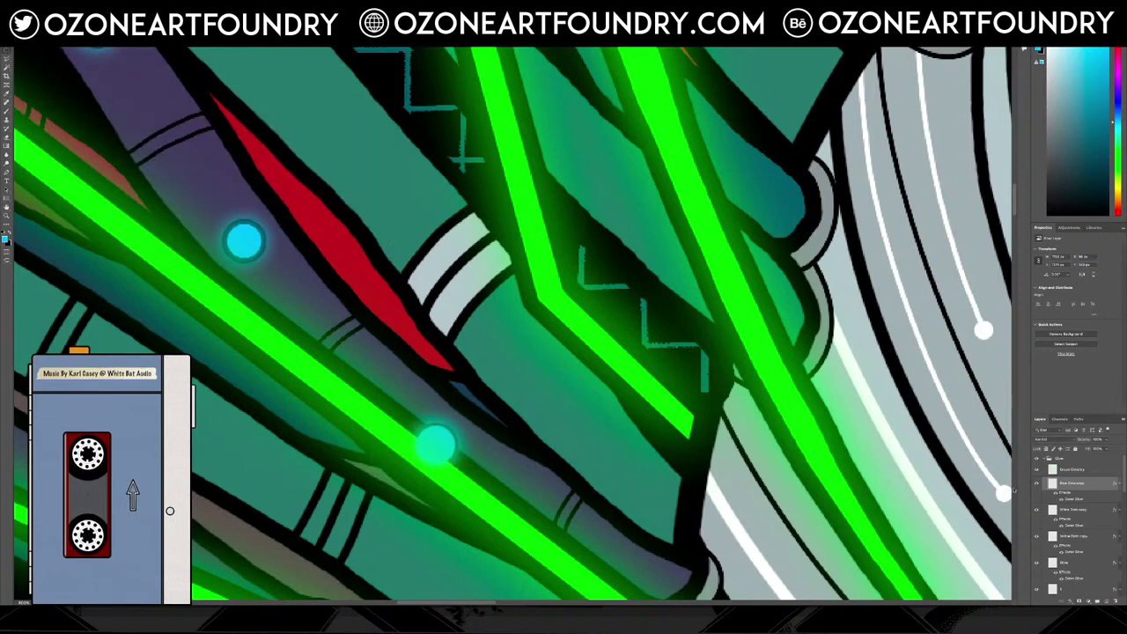
Move the circuitry layer out of the glow group and place it directly above that group
click(1036, 472)
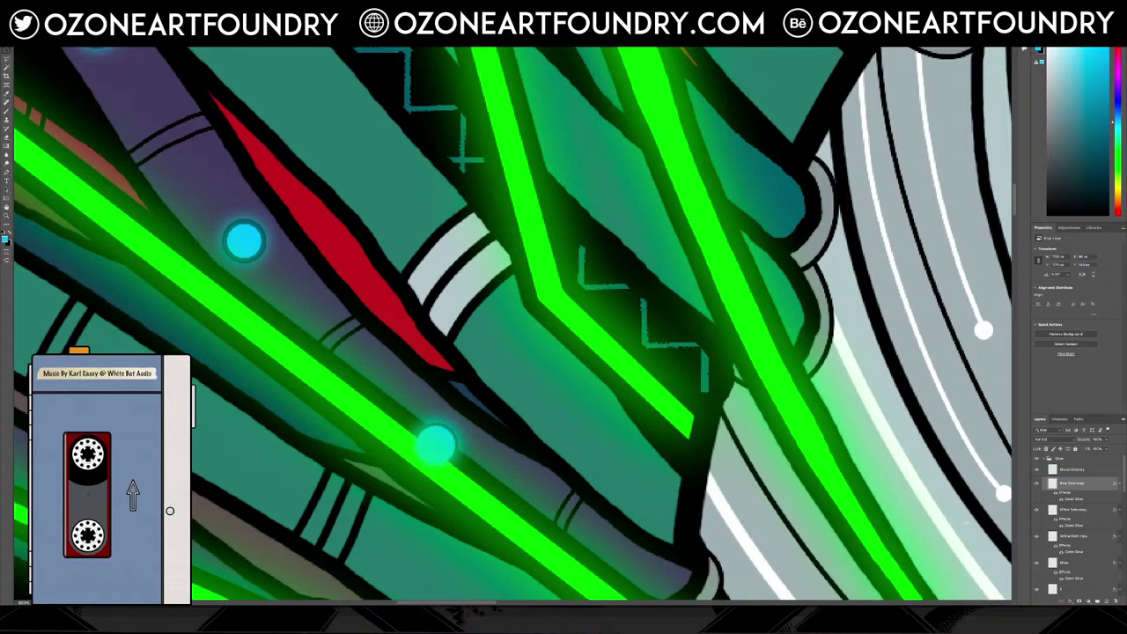
click(1083, 471)
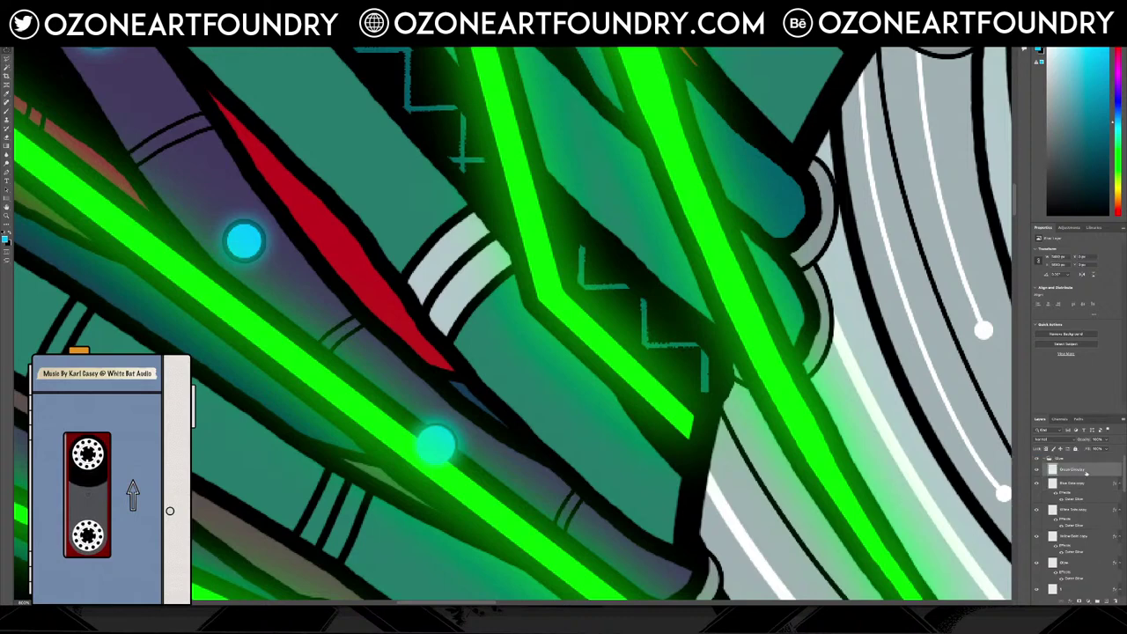
drag(1086, 473, 1075, 449)
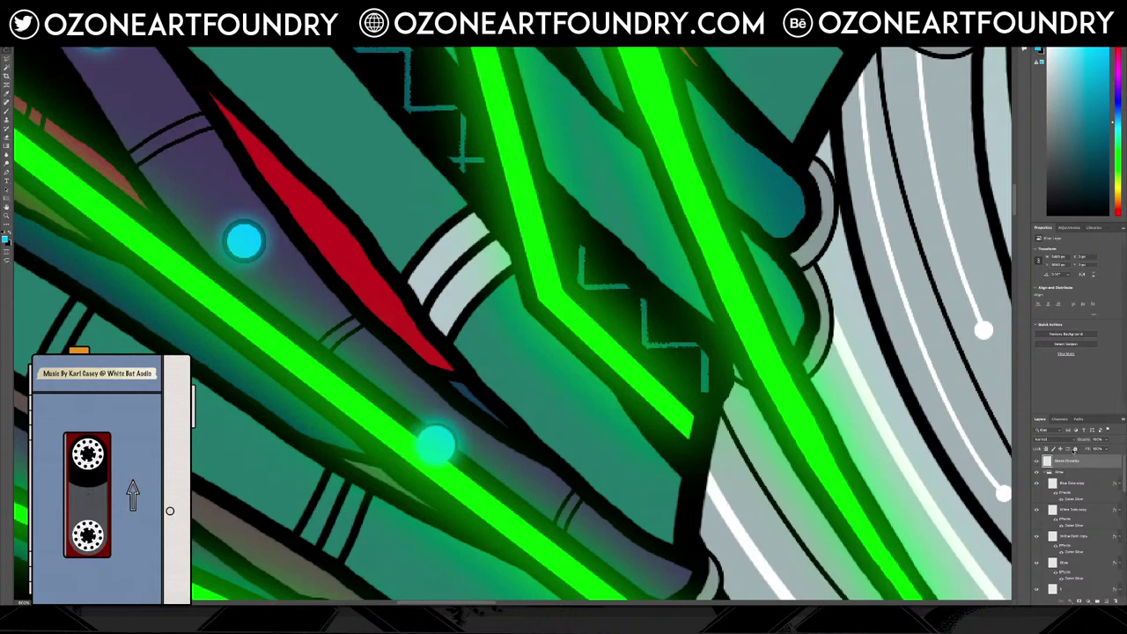
Move the green circuitry layer out of the wire colors group to the top of the layer stack
scroll(1086, 508, down, 3)
click(1086, 511)
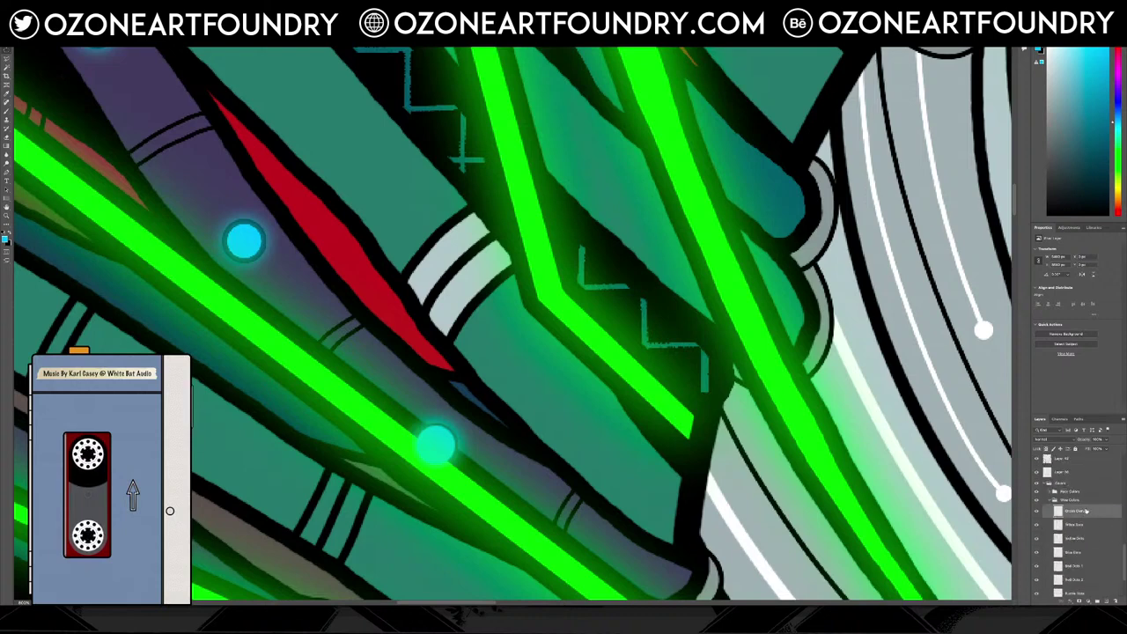
drag(1087, 511, 1106, 474)
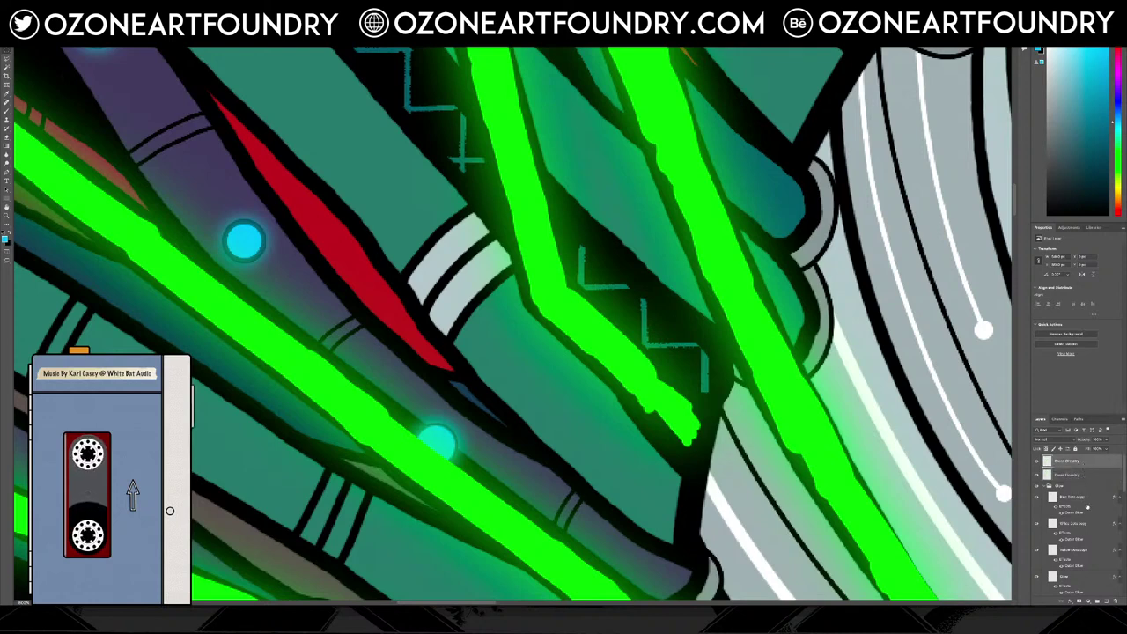
Collapse the circuits and wire linework group, move it to the top of the layer stack, and place the upper green circuitry layer directly above it
scroll(1084, 492, down, 6)
scroll(1084, 508, up, 1)
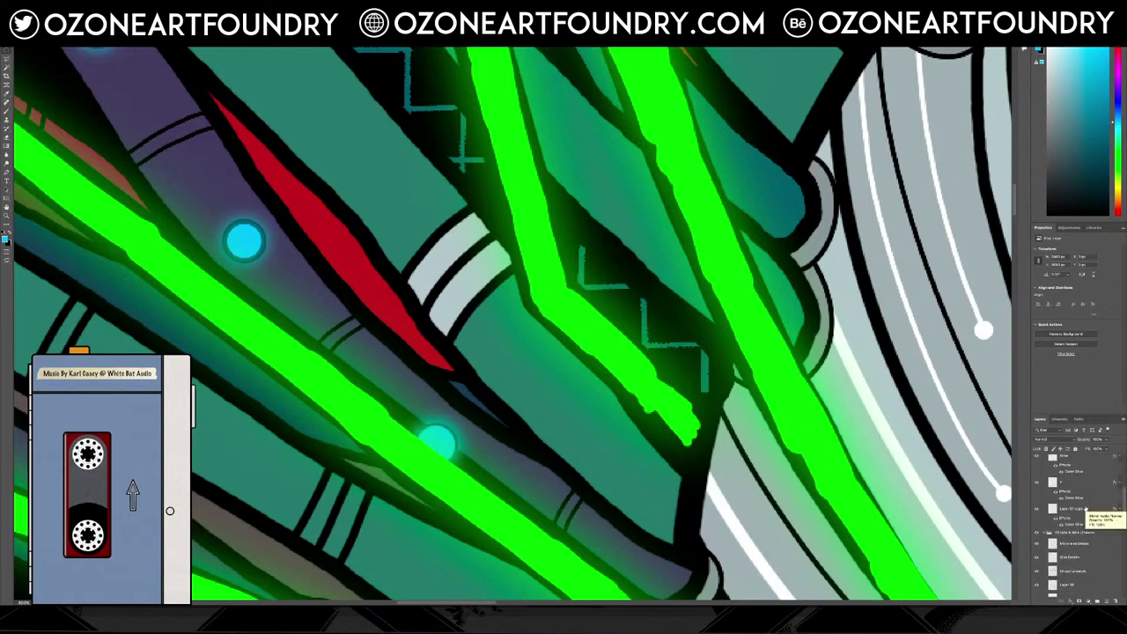
click(1046, 532)
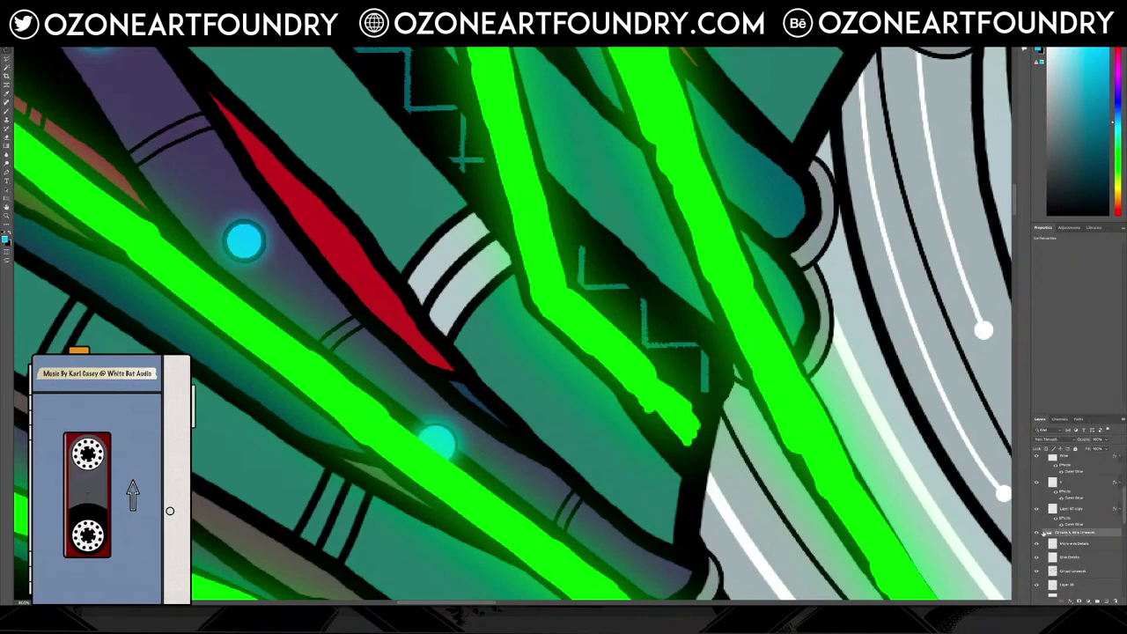
click(1045, 533)
drag(1077, 533, 1082, 435)
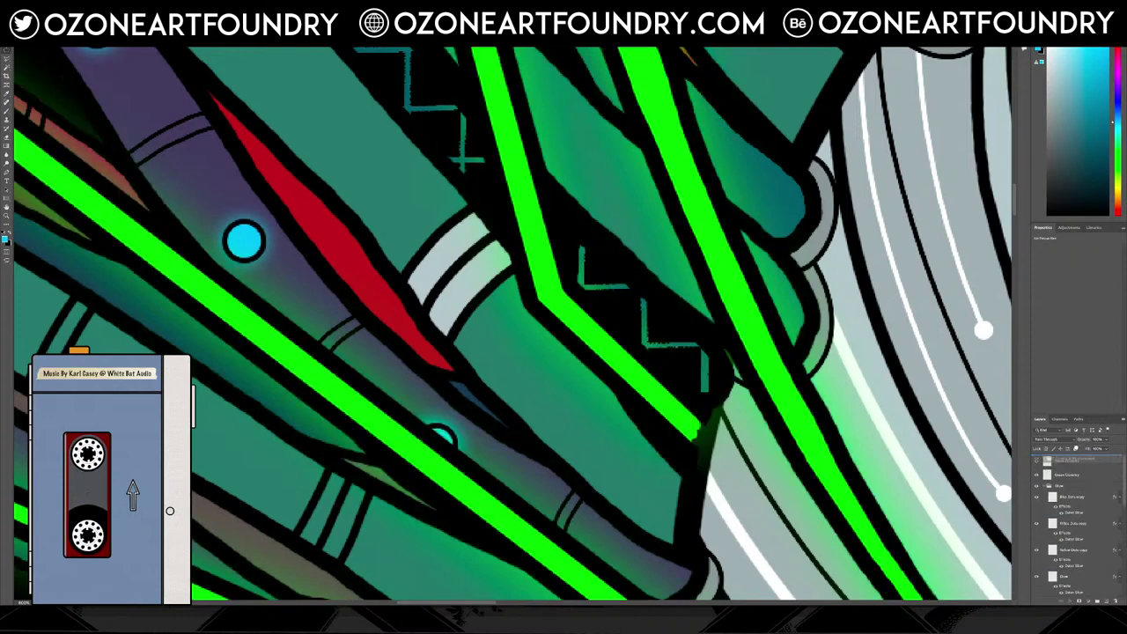
scroll(1078, 450, up, 1)
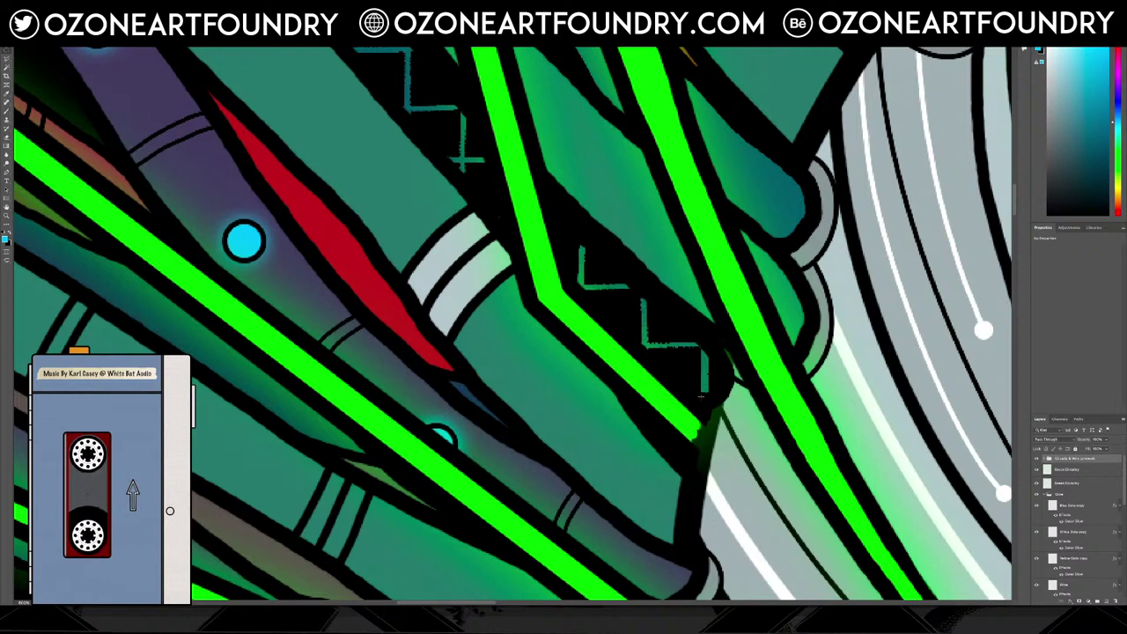
click(1076, 470)
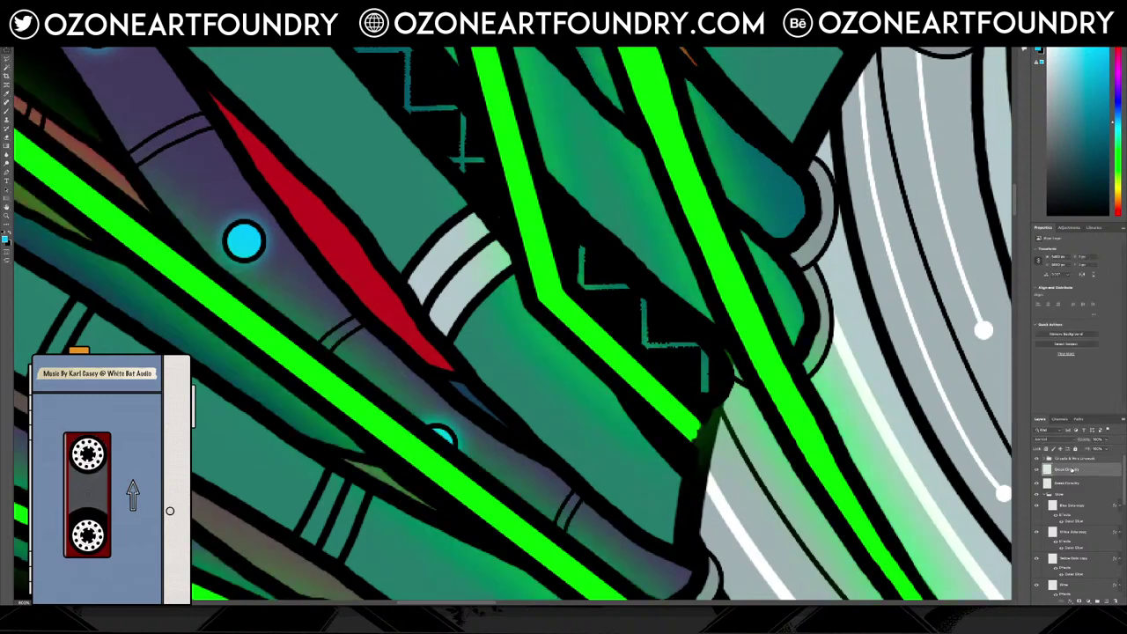
drag(1068, 471, 1063, 464)
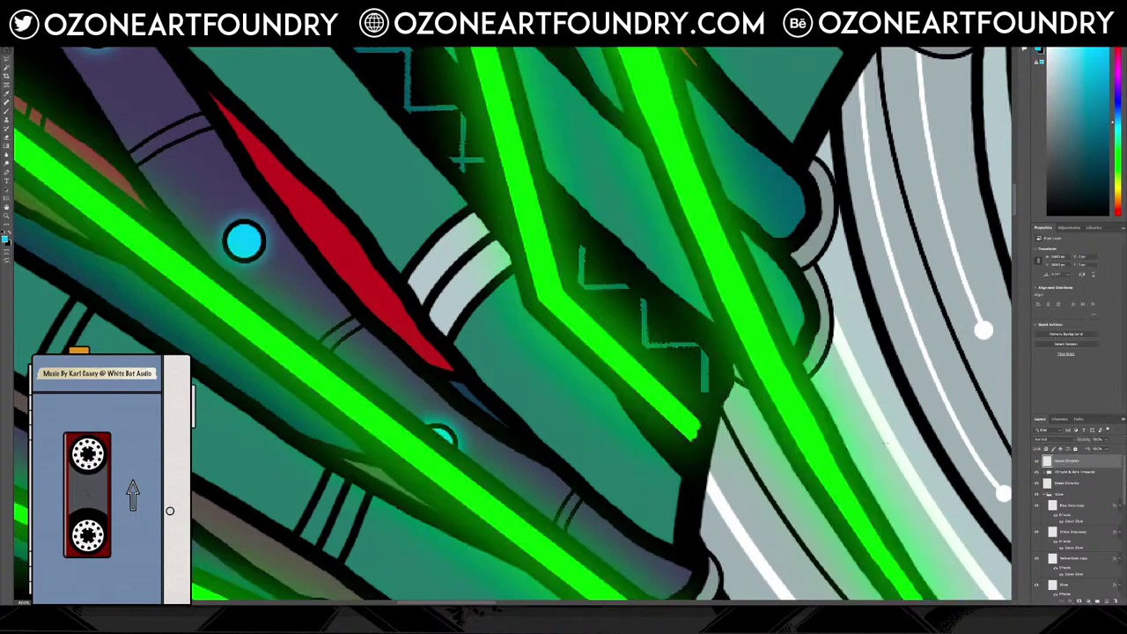
Inspect the green circuitry, linework and dot glows across the illustration down to the lower cables
scroll(641, 418, up, 8)
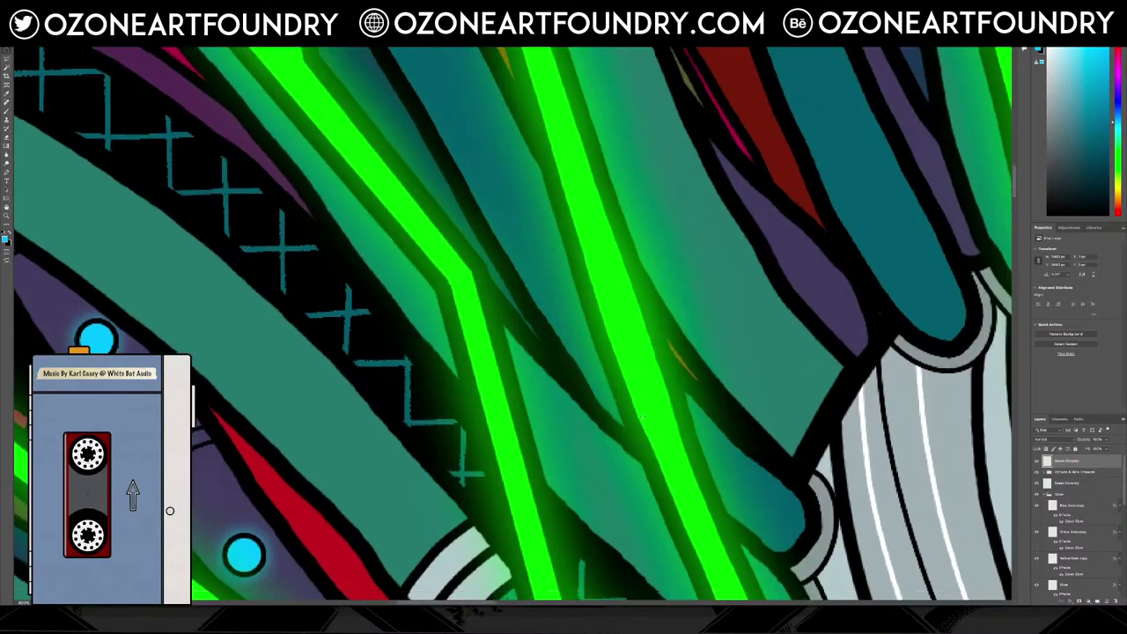
scroll(642, 418, down, 3)
scroll(642, 418, down, 2)
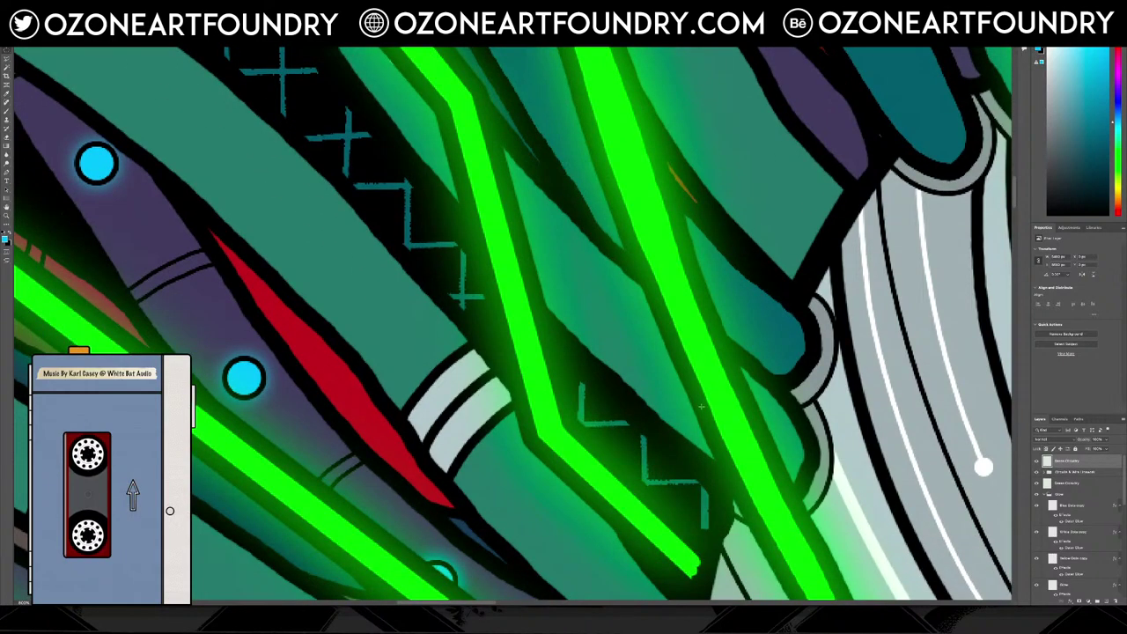
scroll(555, 408, down, 20)
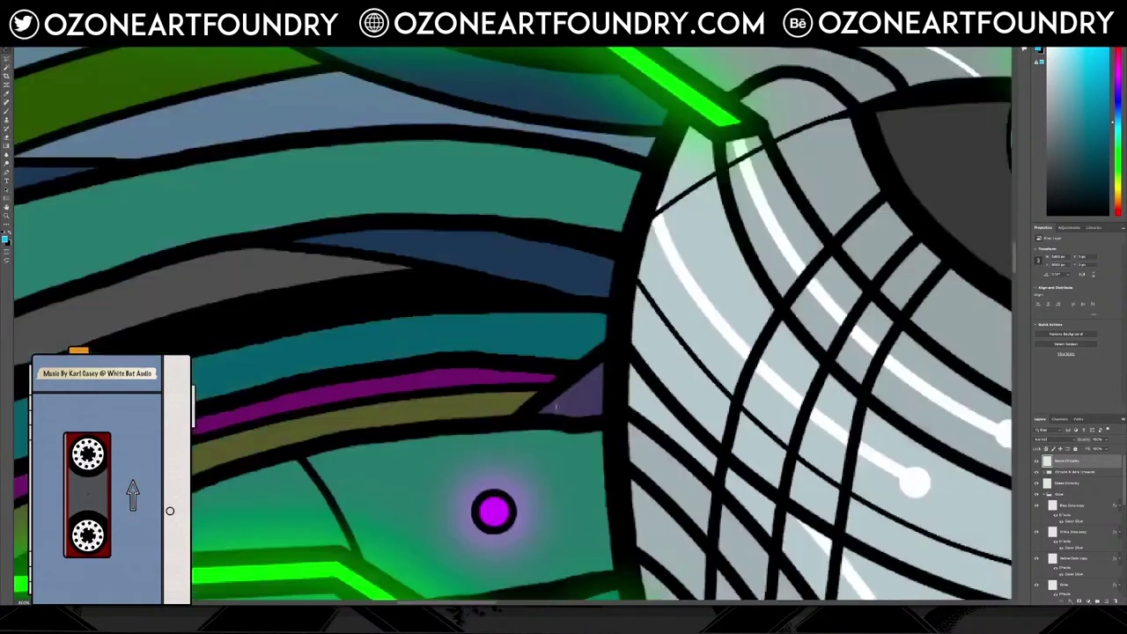
scroll(558, 407, down, 20)
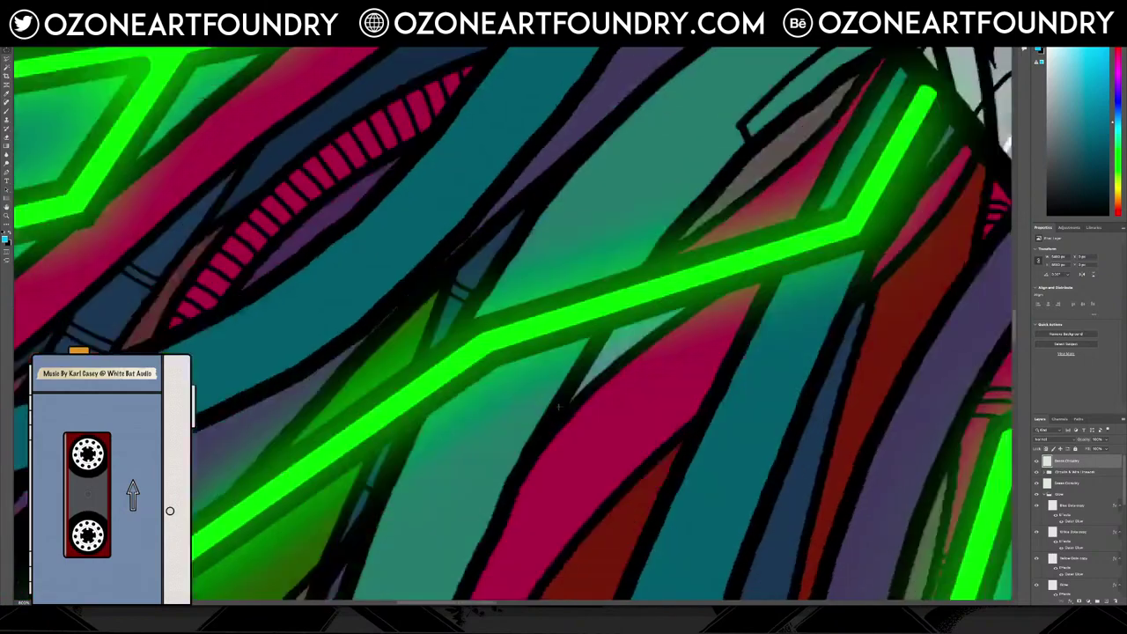
scroll(558, 405, down, 5)
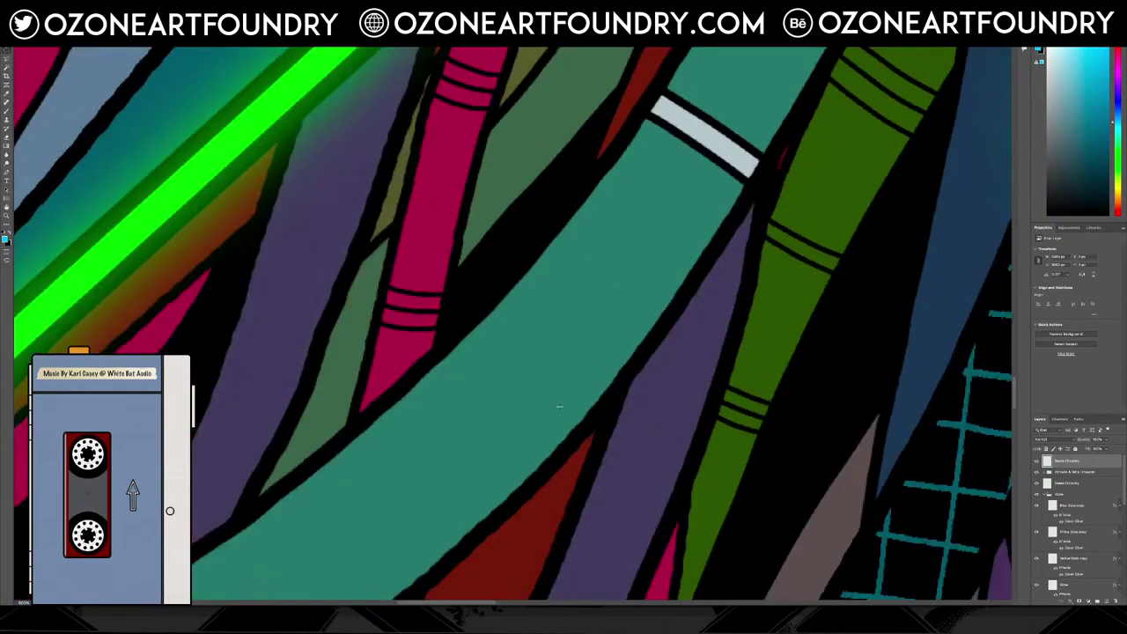
scroll(559, 402, down, 8)
scroll(559, 402, down, 10)
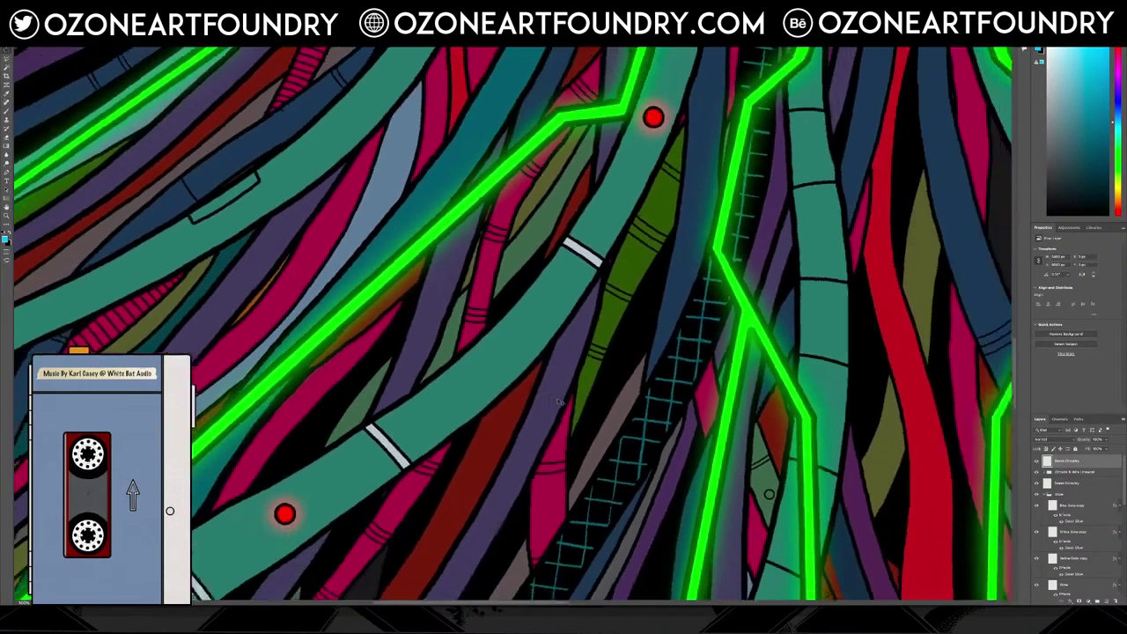
scroll(490, 401, down, 3)
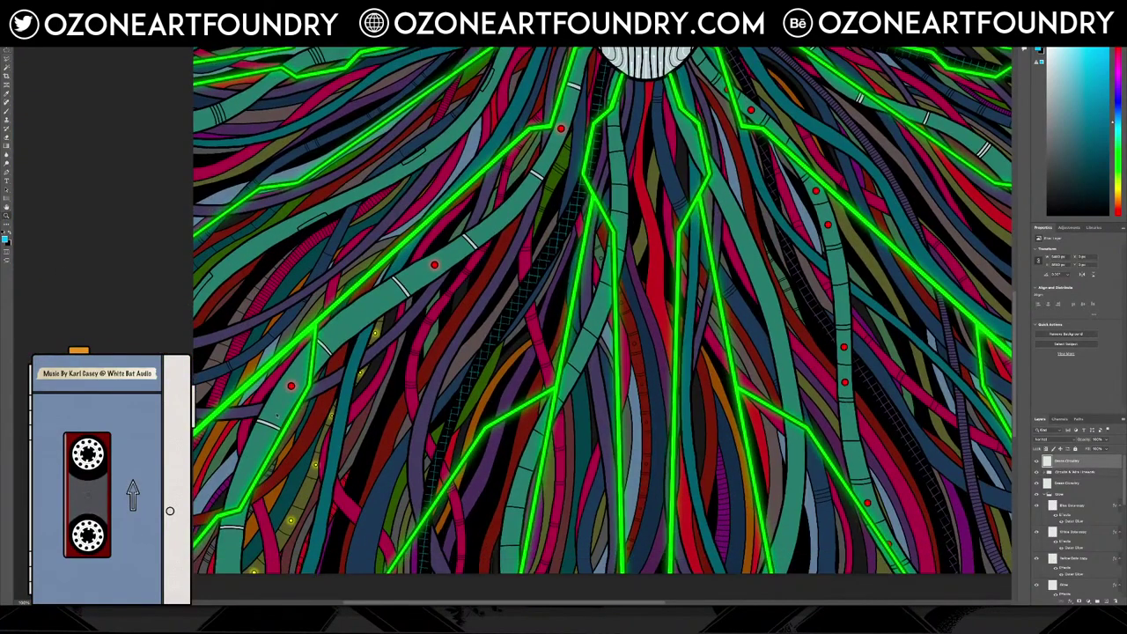
Check the Yellow Dots copy layer's style settings and compare the artwork with that layer hidden and shown
scroll(318, 469, up, 8)
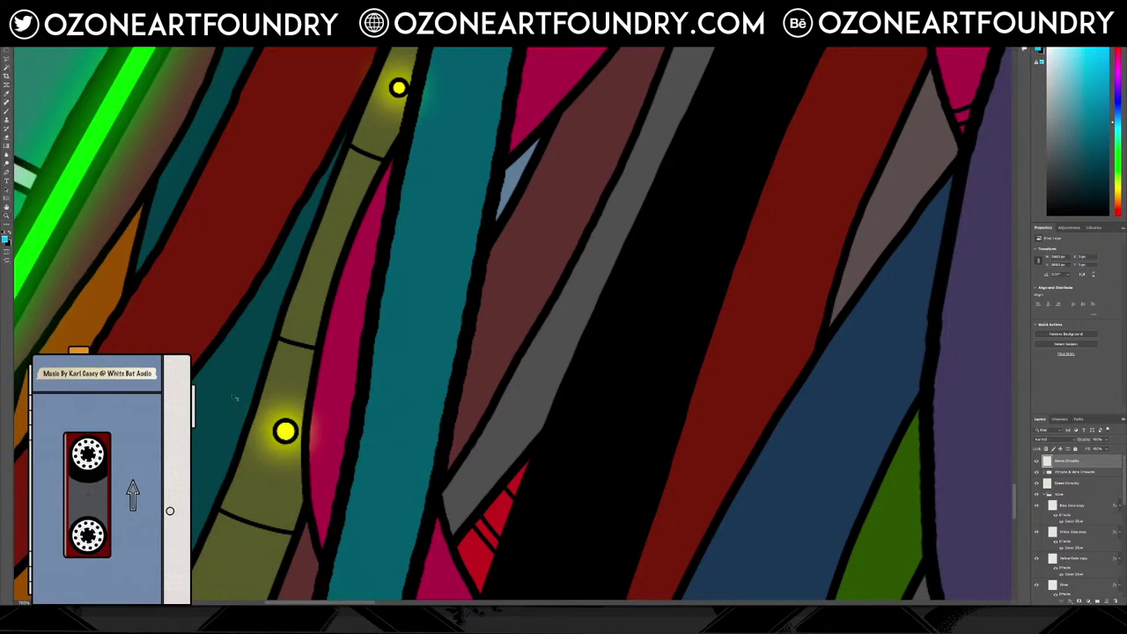
click(285, 431)
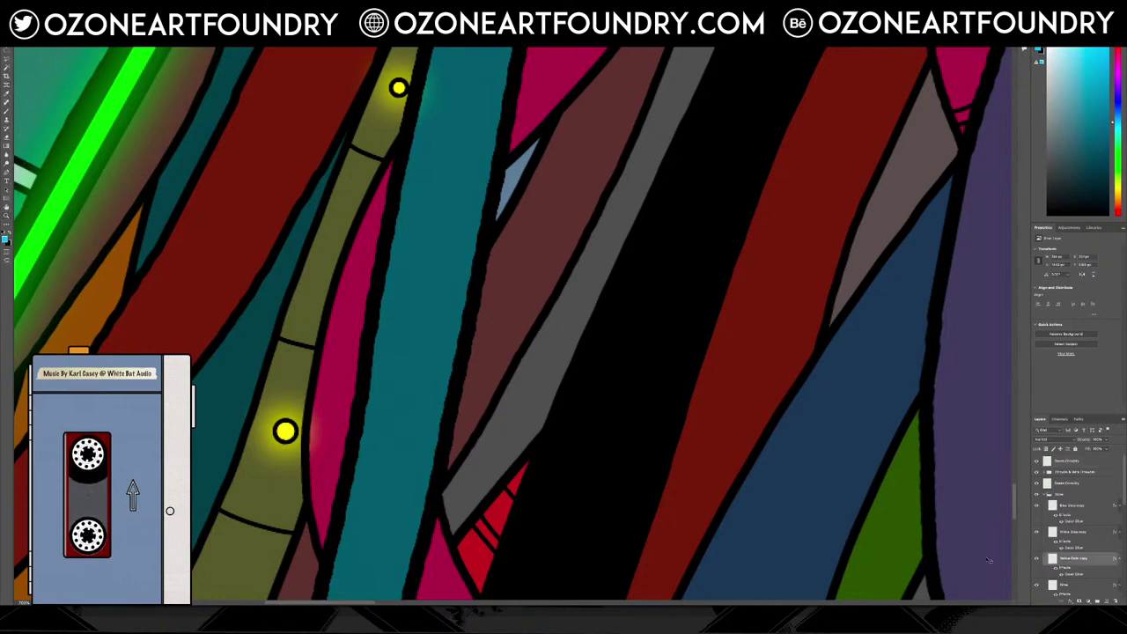
double_click(1041, 561)
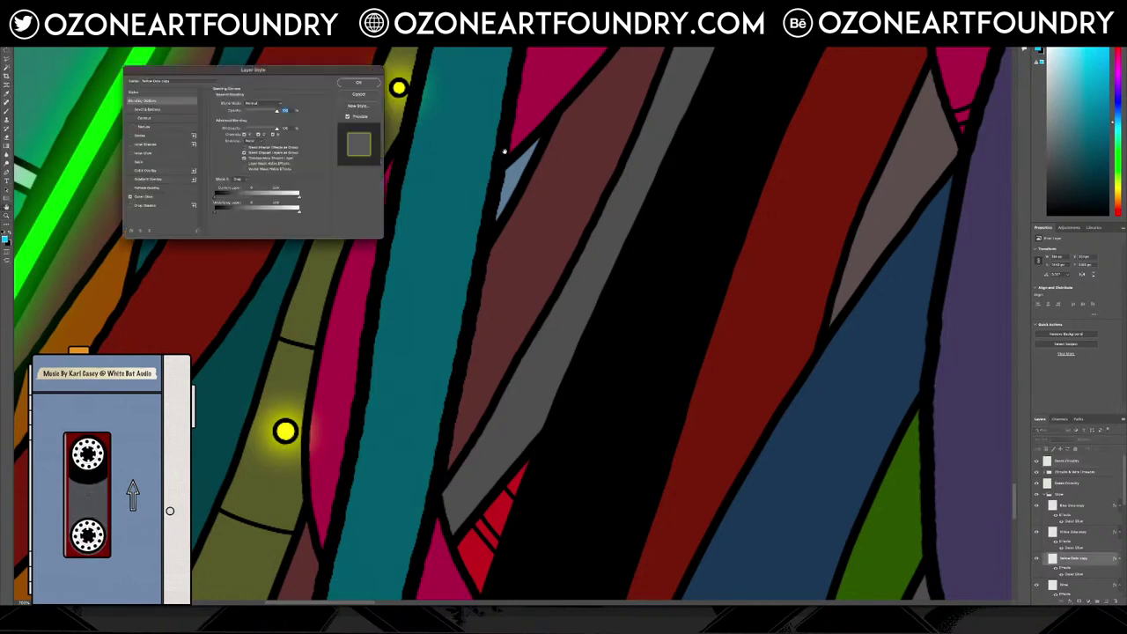
click(357, 96)
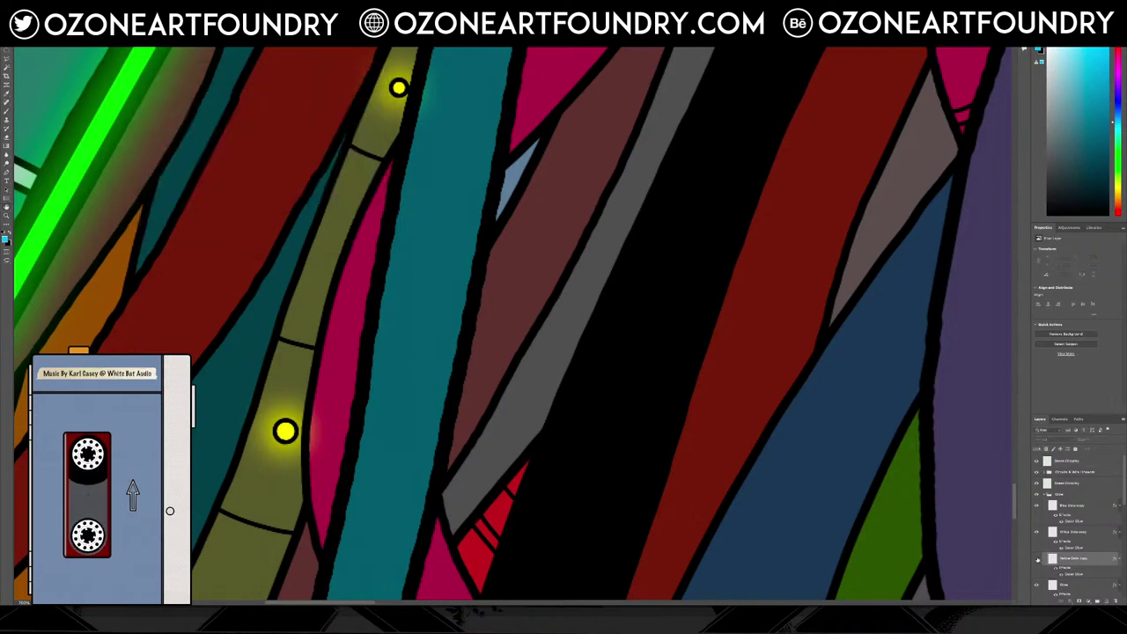
click(1037, 559)
click(1037, 559)
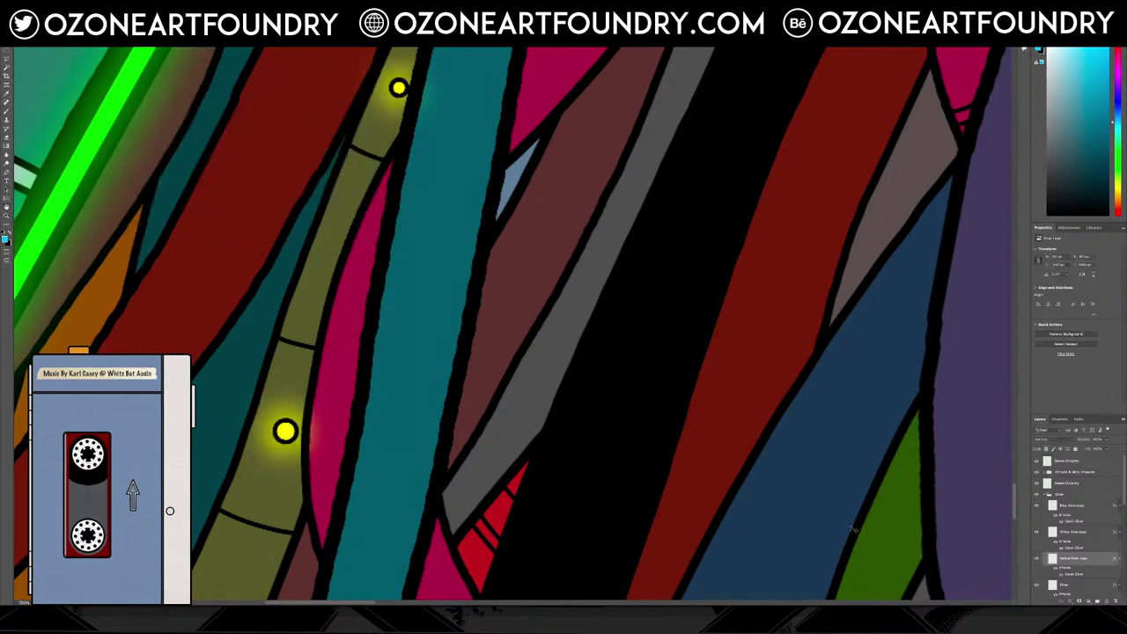
Try painting out the glow around the lower yellow dot with a layer mask, undo the painting and delete the mask
click(1081, 602)
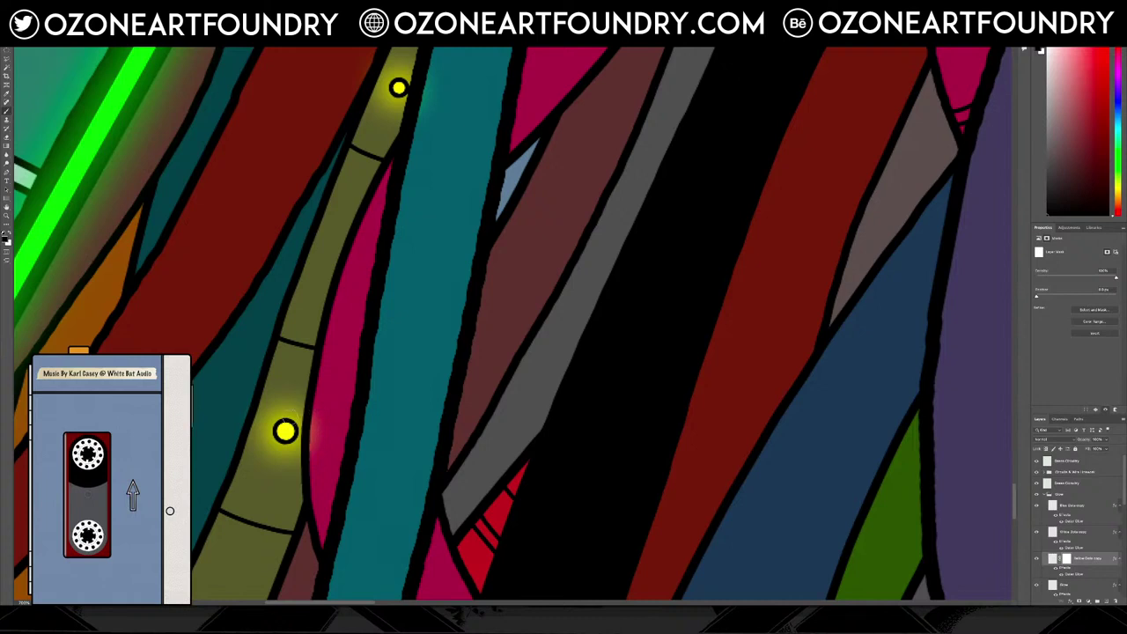
mouse_move(317, 454)
mouse_down()
mouse_move(315, 410)
mouse_move(292, 413)
mouse_move(273, 454)
mouse_up()
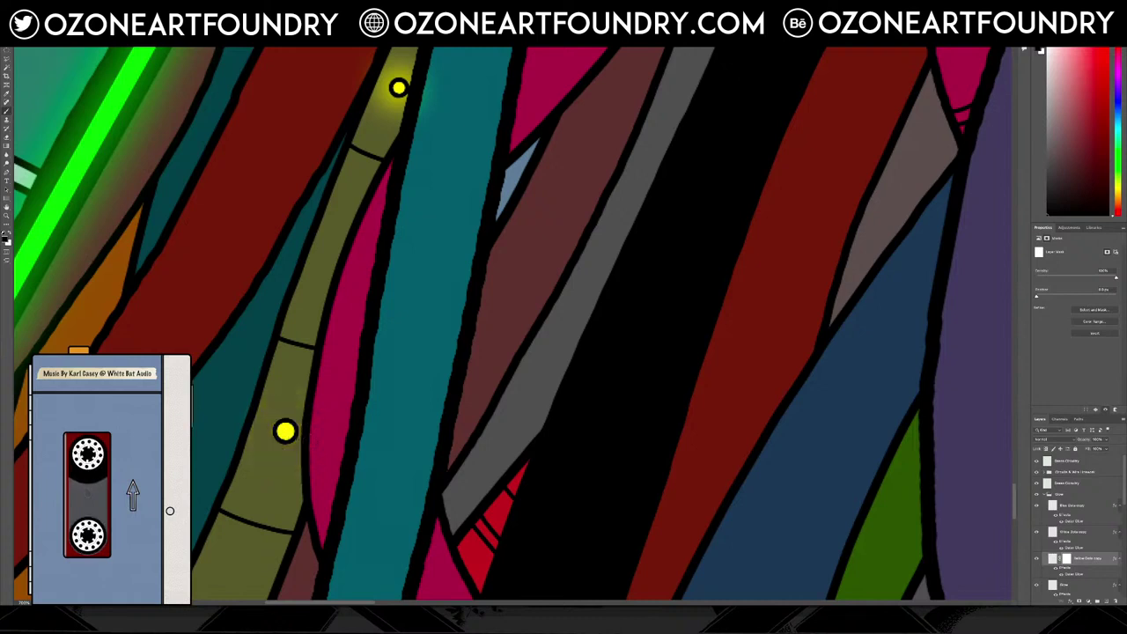
key(ctrl+z)
key(ctrl+z)
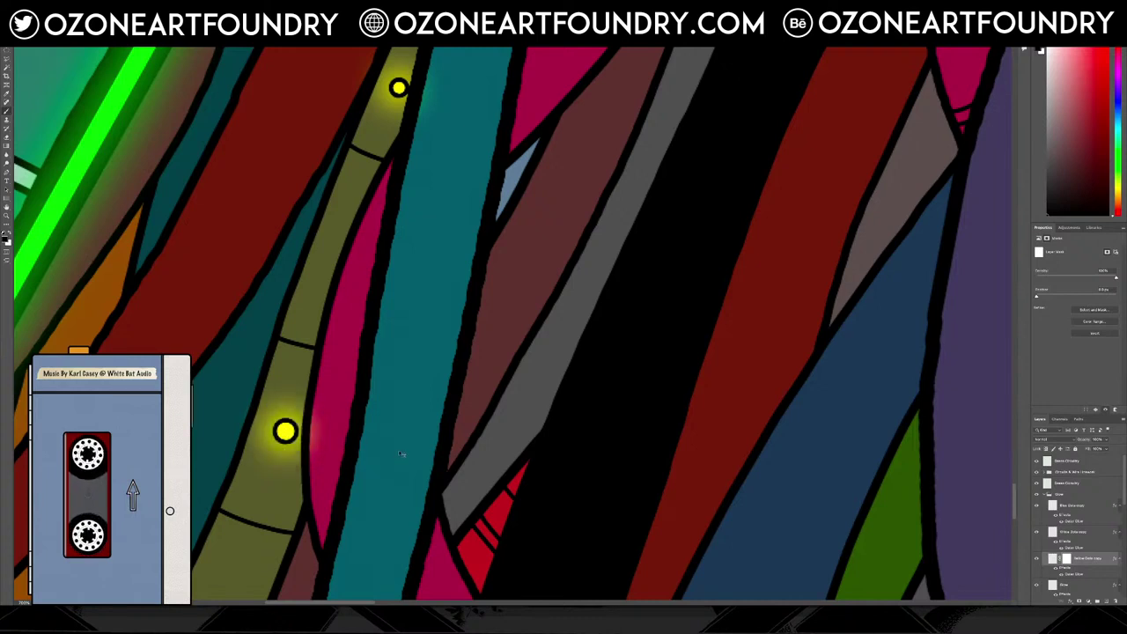
right_click(1064, 561)
click(1071, 570)
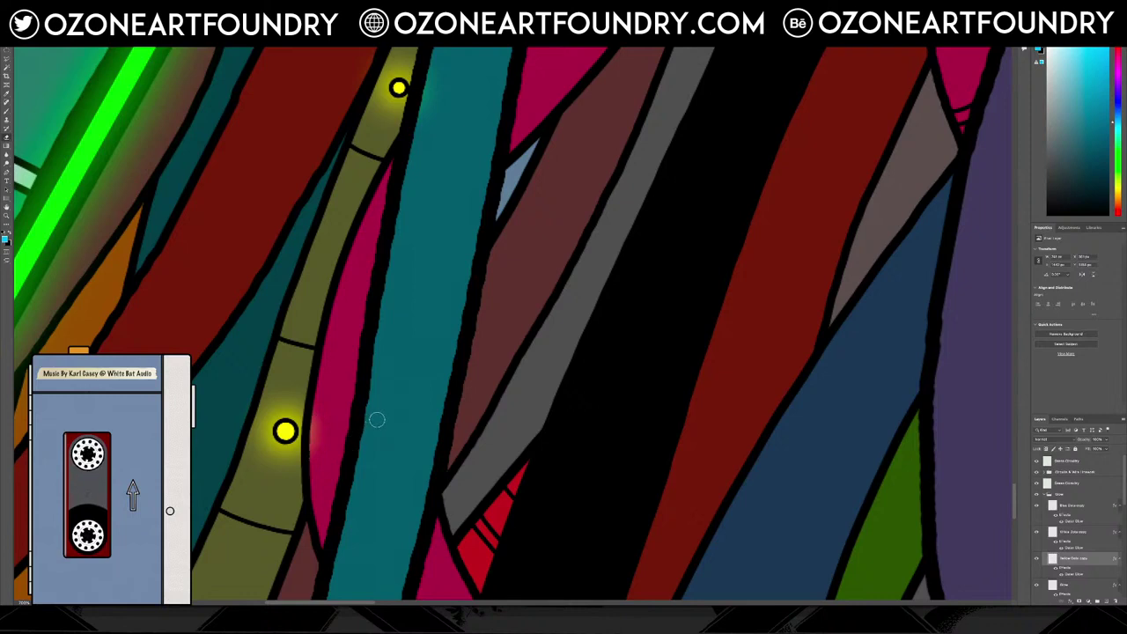
Enlarge the Blue Dots copy's outer glow and adjust its spread for a wider cyan halo around the purple cable's dots
scroll(384, 423, up, 5)
key(ctrl+minus)
key(ctrl+minus)
key(ctrl+minus)
key(ctrl+minus)
key(ctrl+minus)
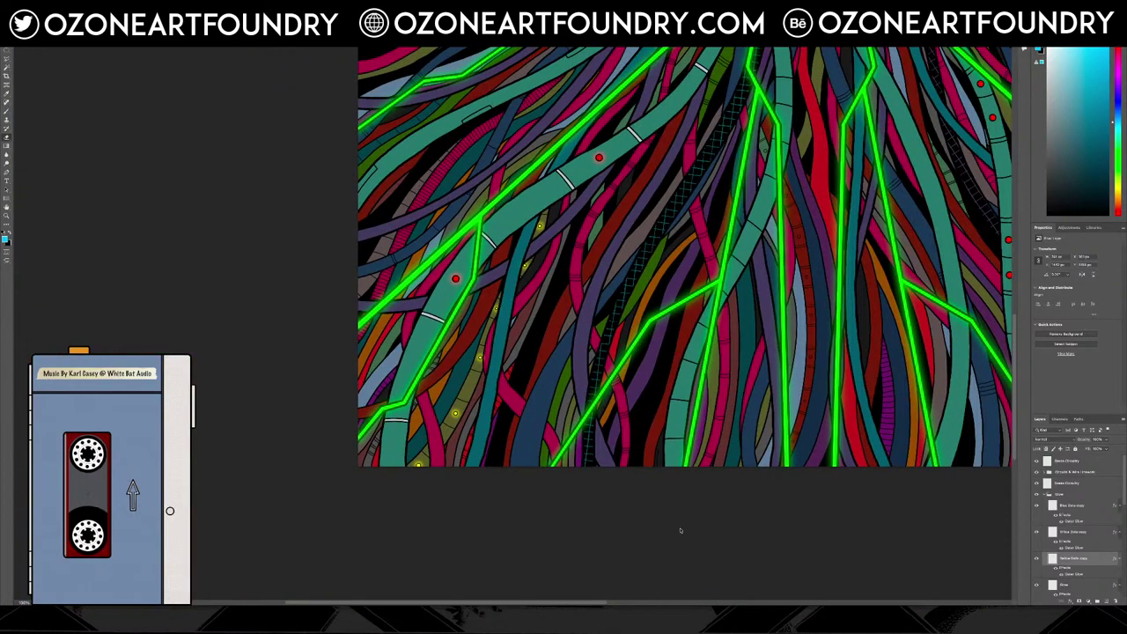
scroll(670, 474, up, 5)
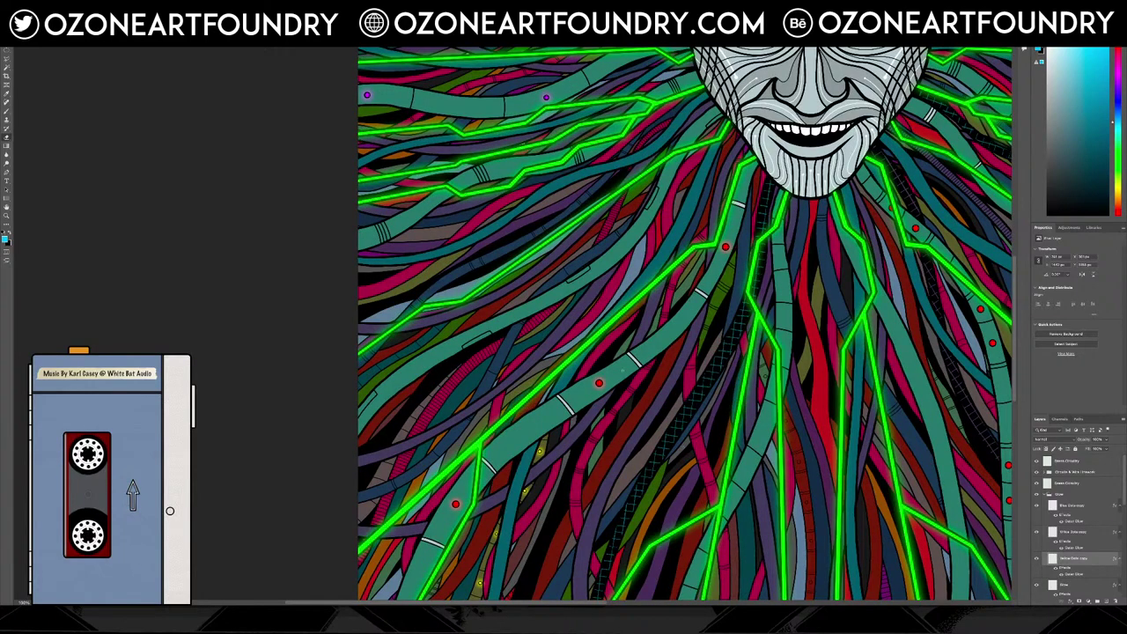
scroll(684, 323, up, 2)
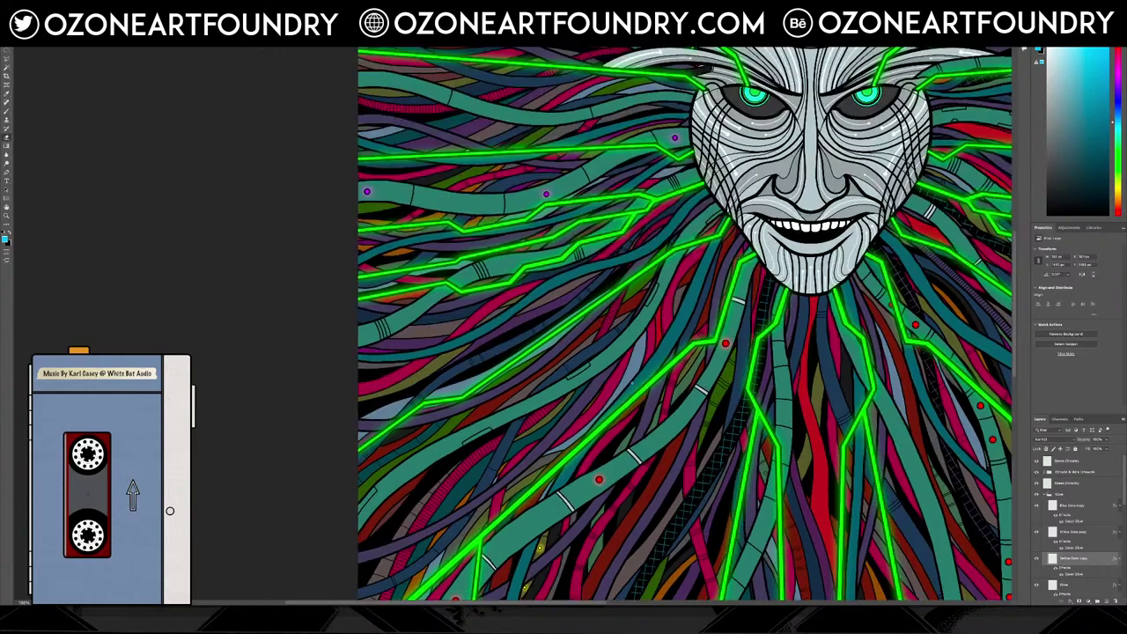
scroll(685, 324, up, 7)
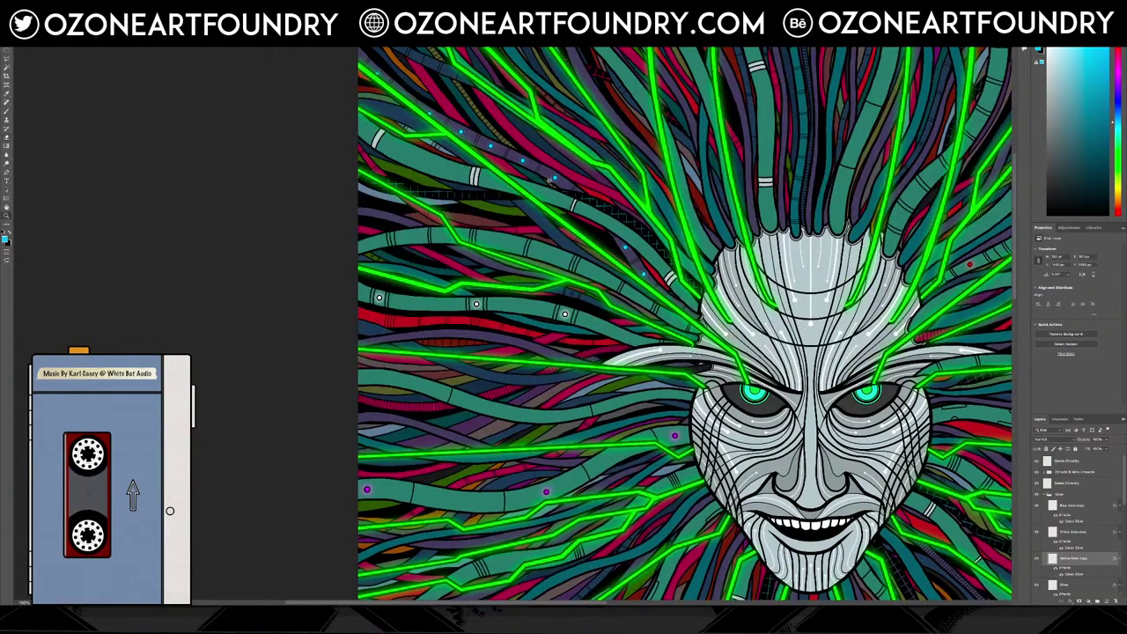
scroll(546, 156, up, 5)
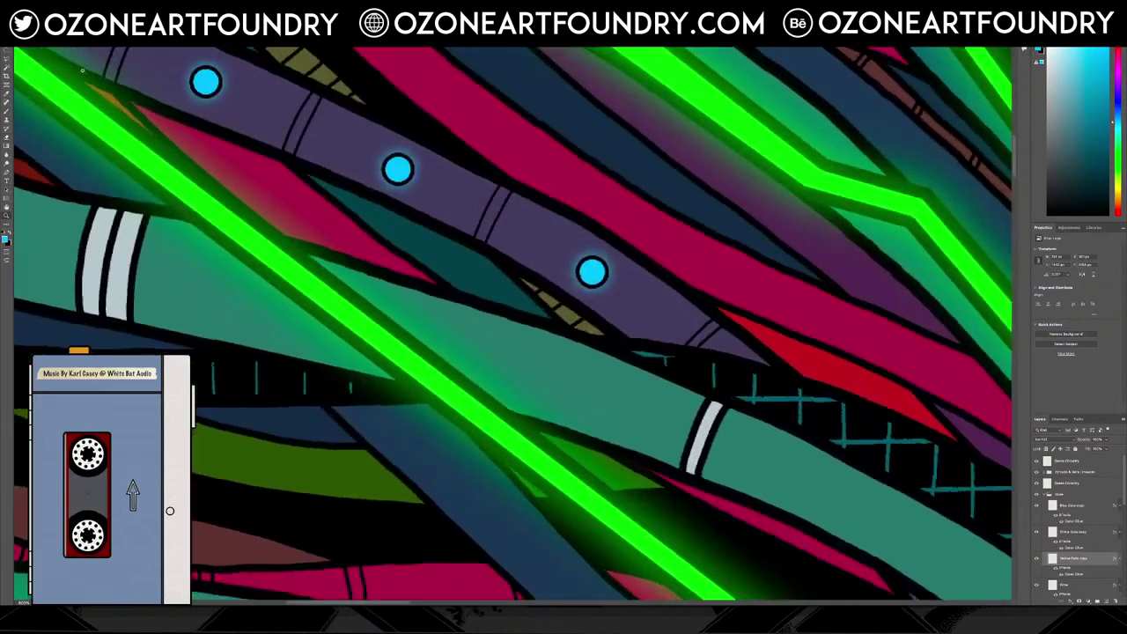
ctrl+click(398, 169)
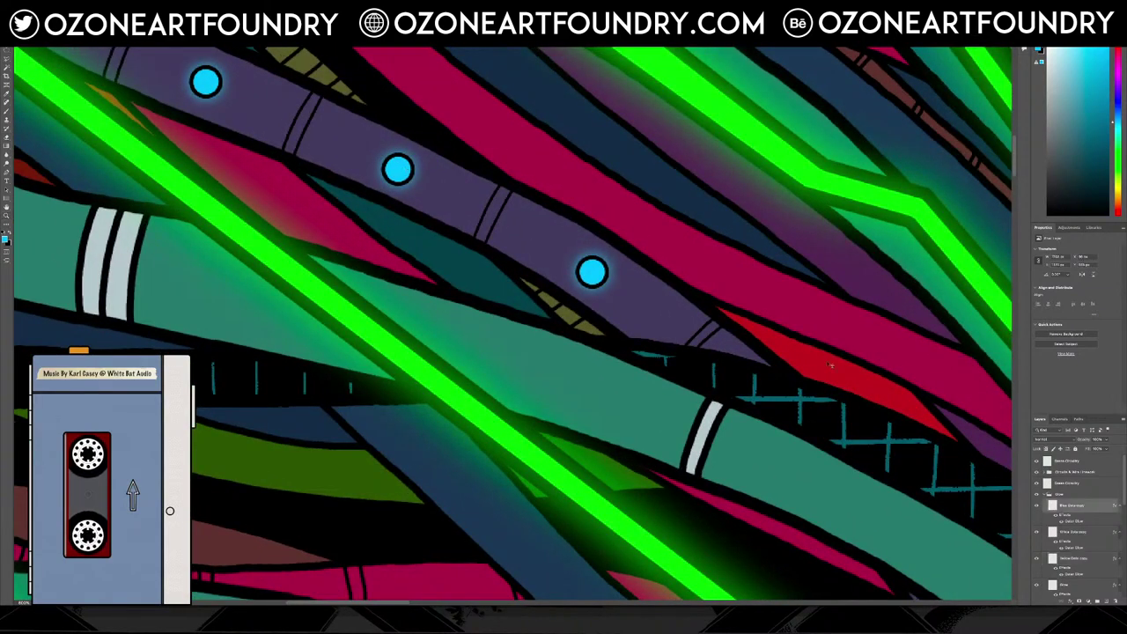
double_click(1075, 526)
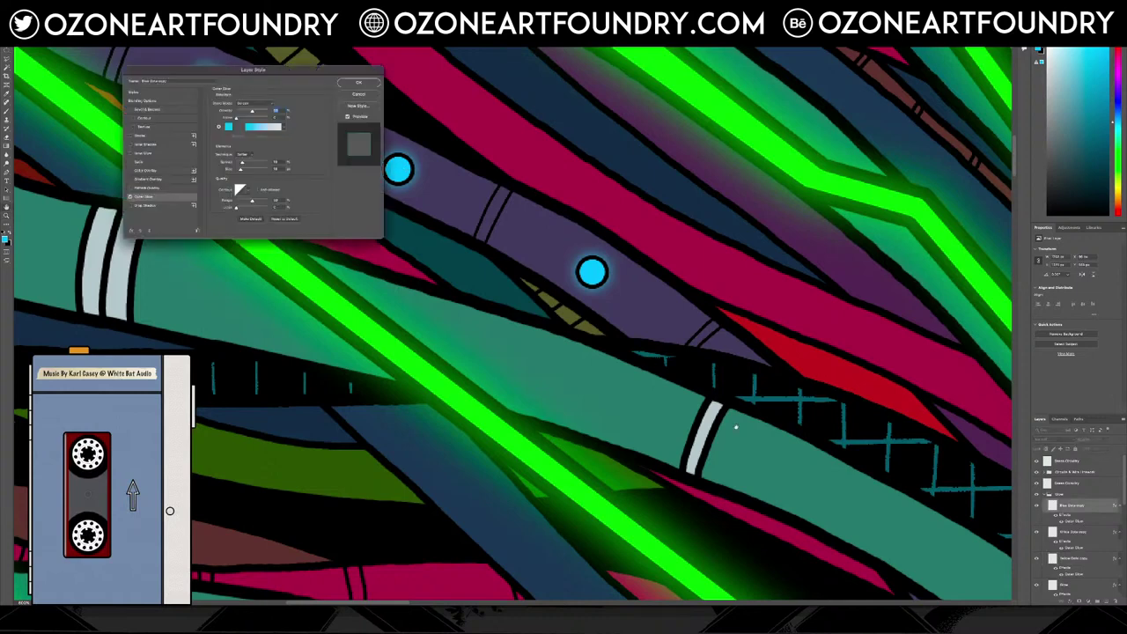
drag(240, 169, 245, 171)
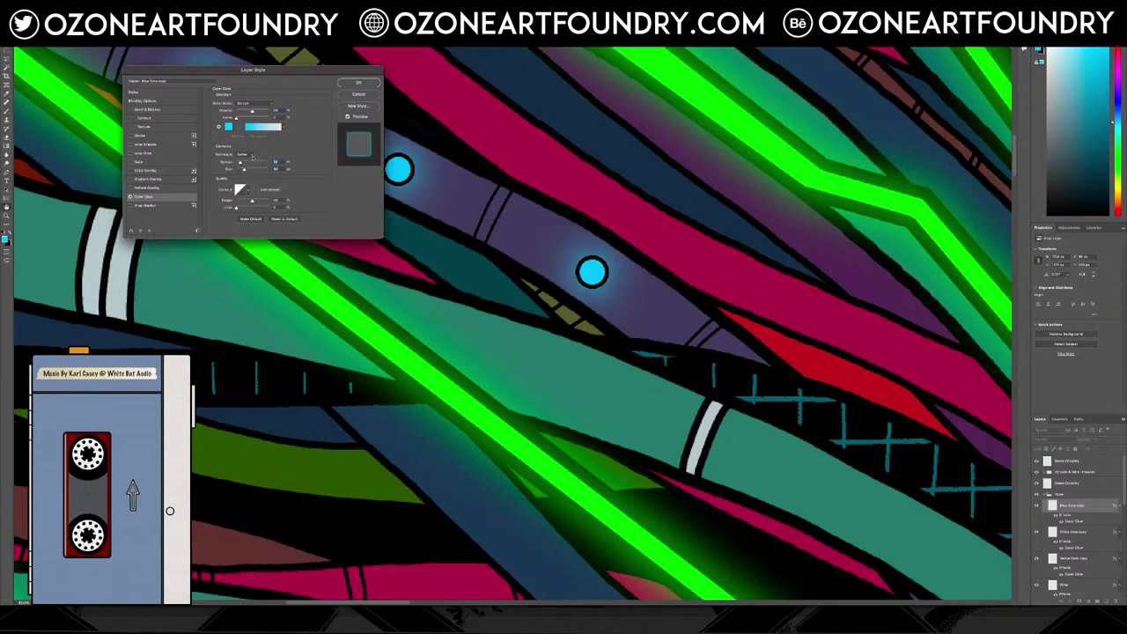
drag(243, 163, 244, 164)
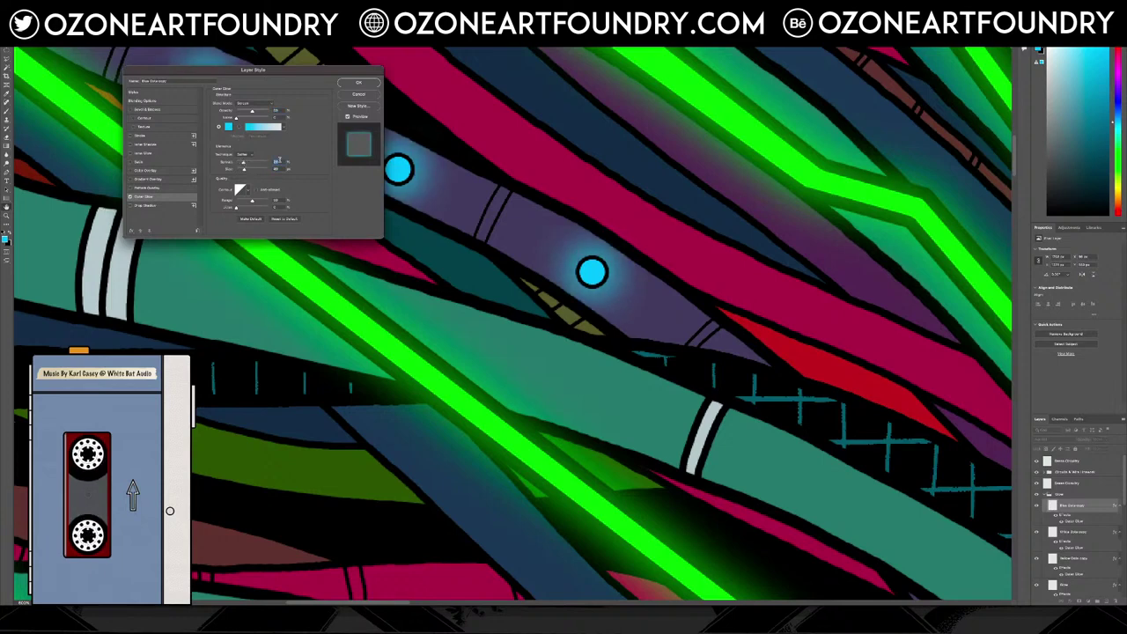
click(359, 81)
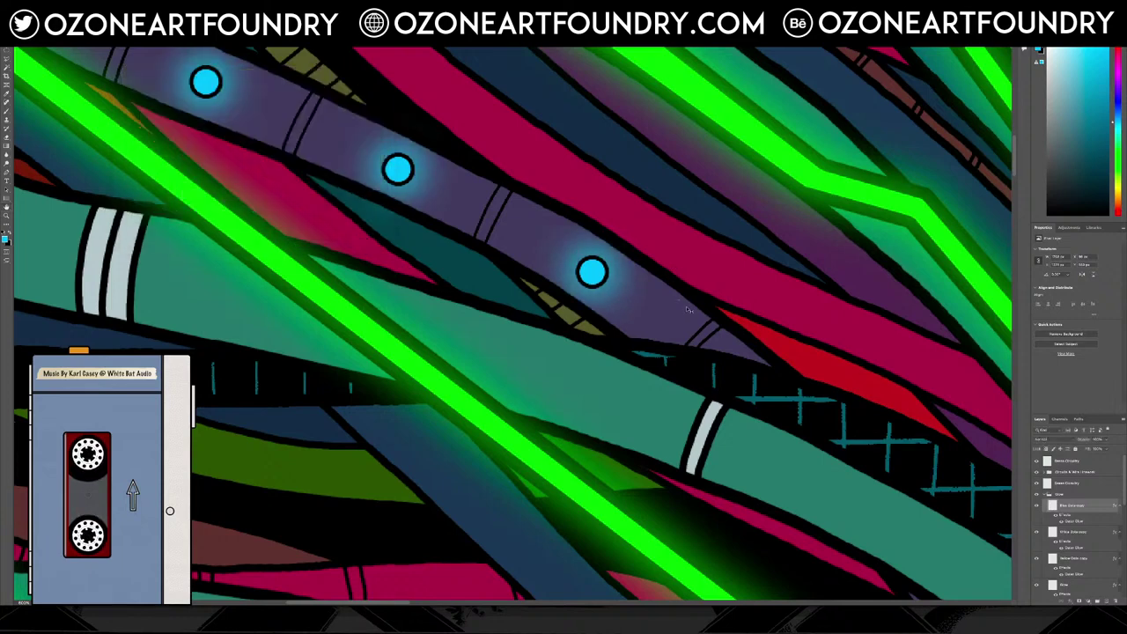
scroll(688, 309, up, 6)
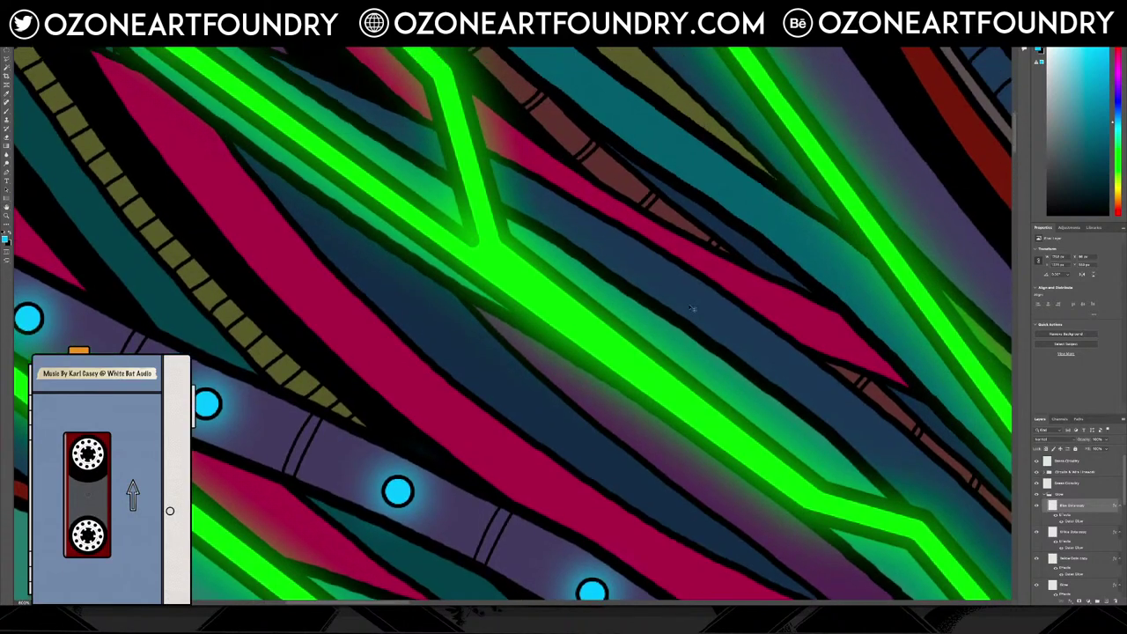
Try shifting the hue of the Blue Dots layer, which colors the dots on the purple cable, with Hue/Saturation
scroll(700, 316, down, 4)
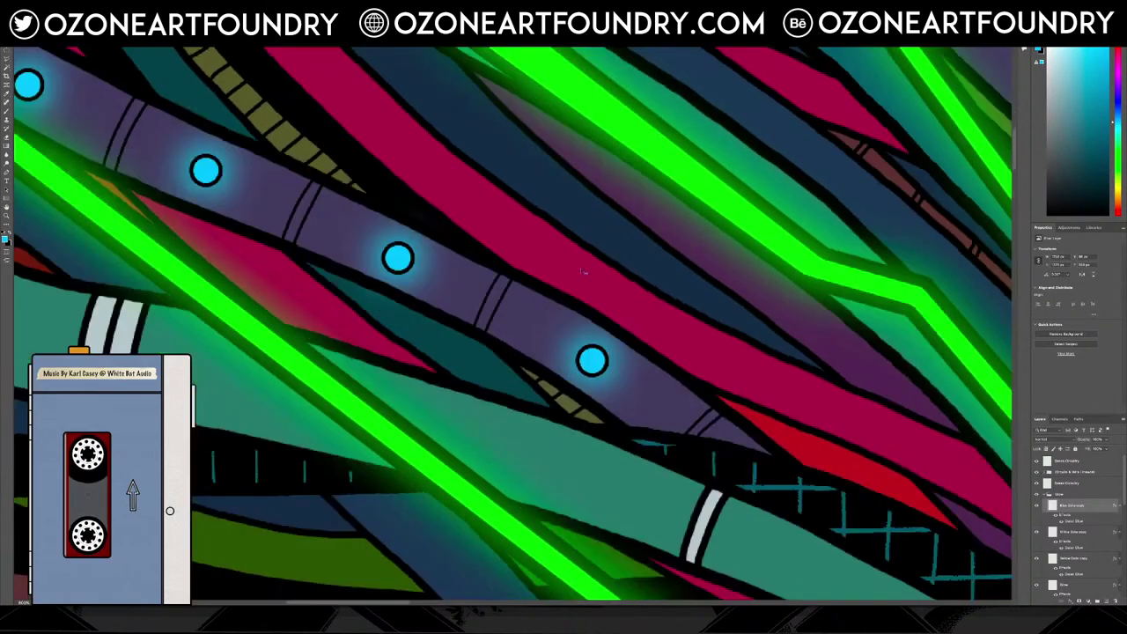
scroll(273, 126, down, 8)
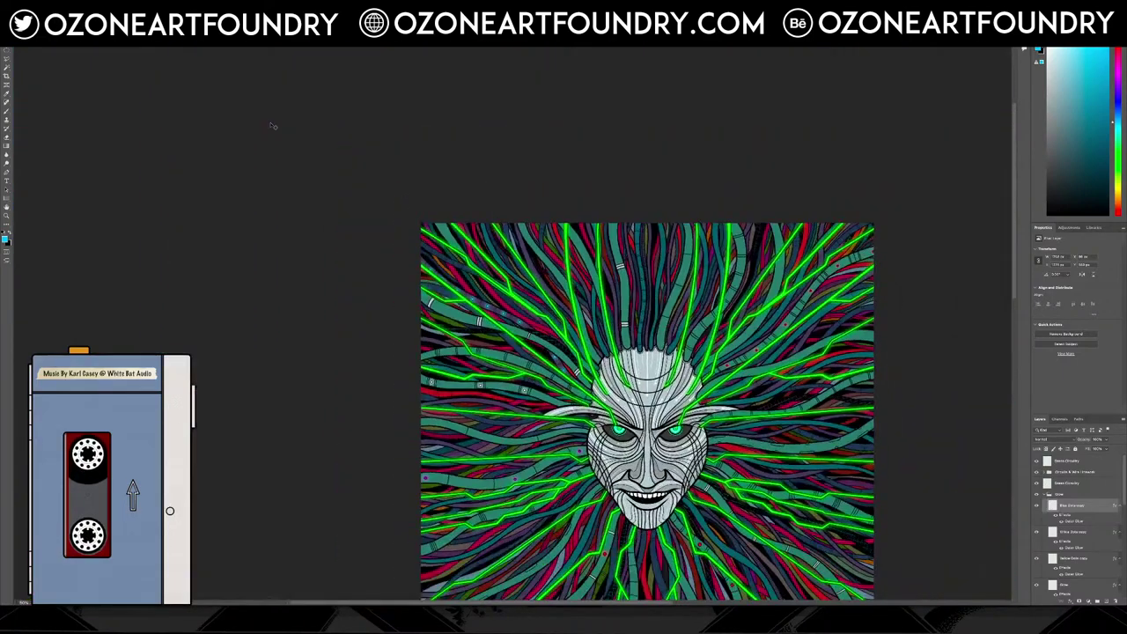
scroll(273, 126, up, 4)
scroll(513, 320, up, 3)
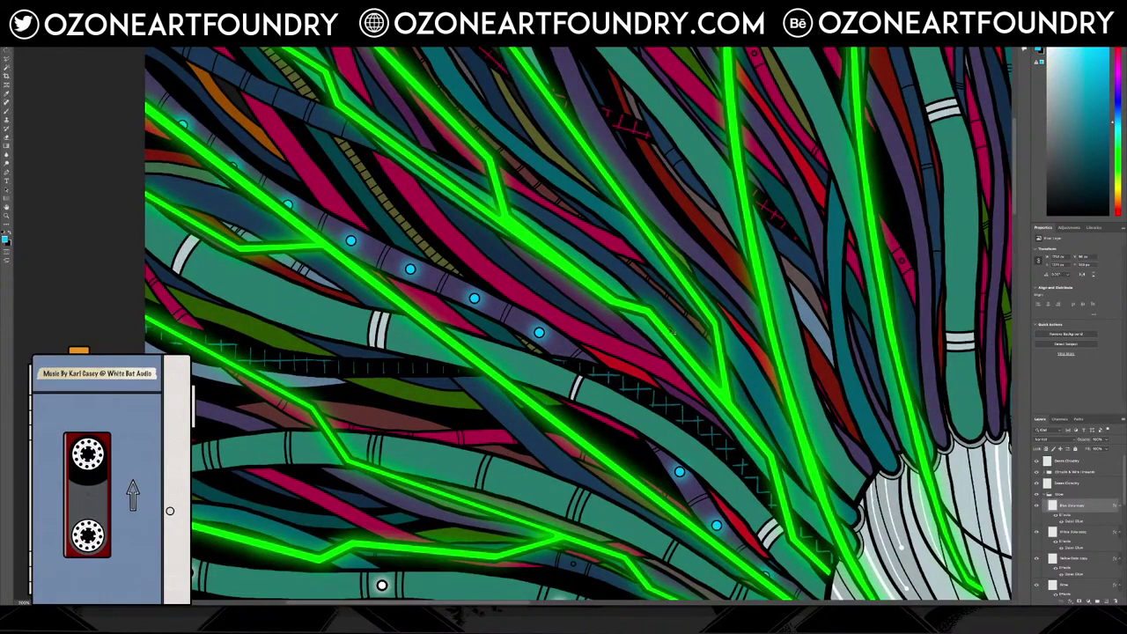
scroll(1103, 527, up, 5)
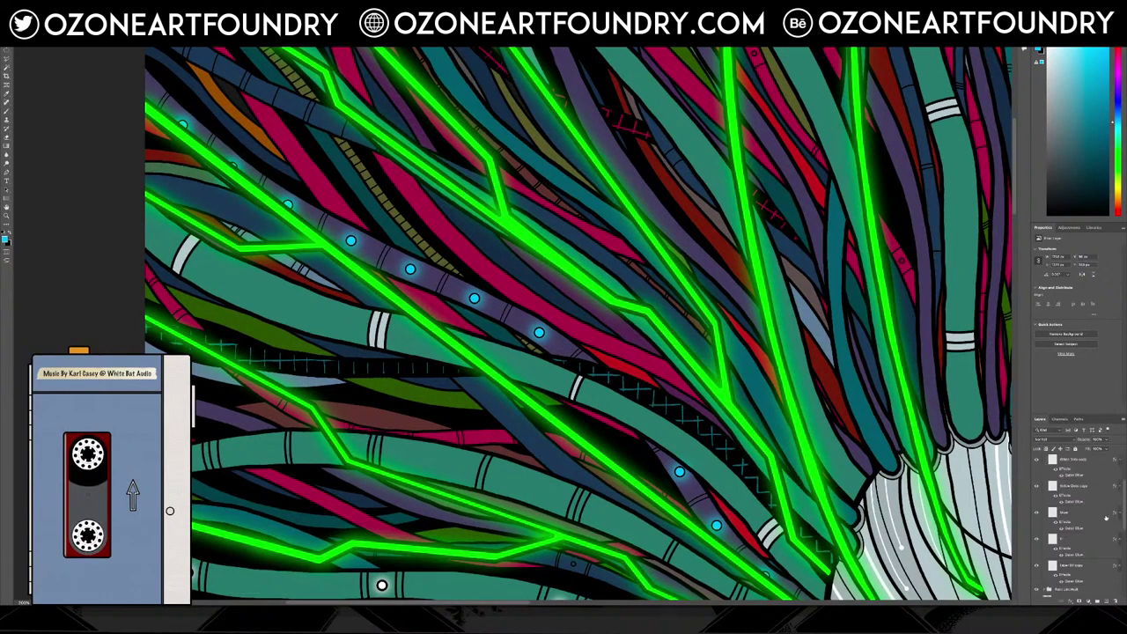
click(1086, 544)
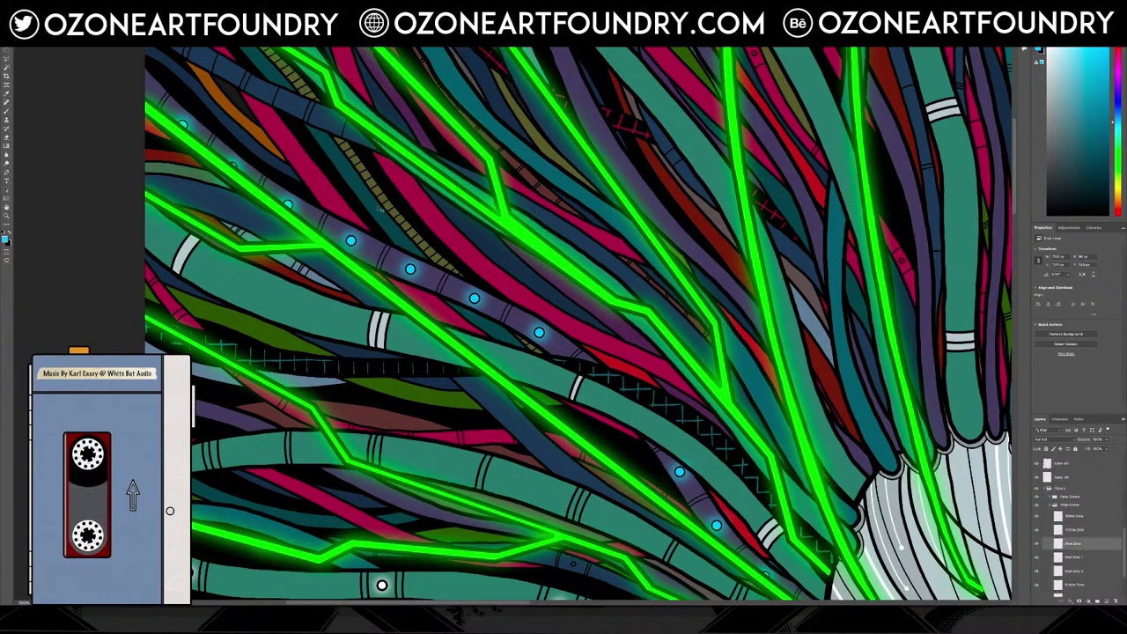
click(96, 6)
mouse_move(110, 24)
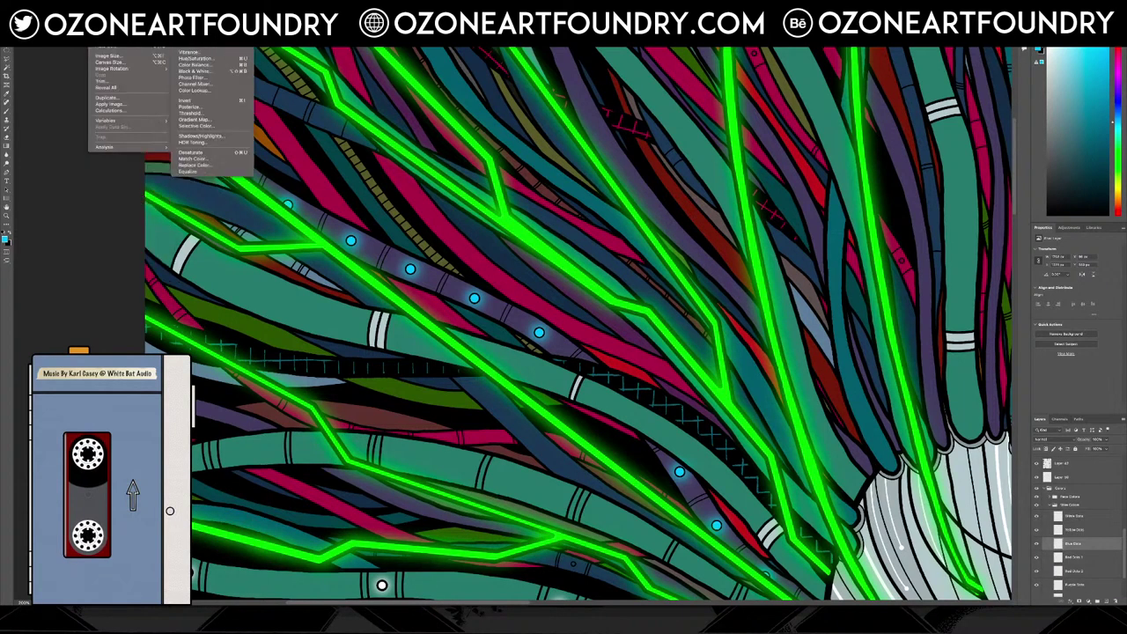
click(195, 58)
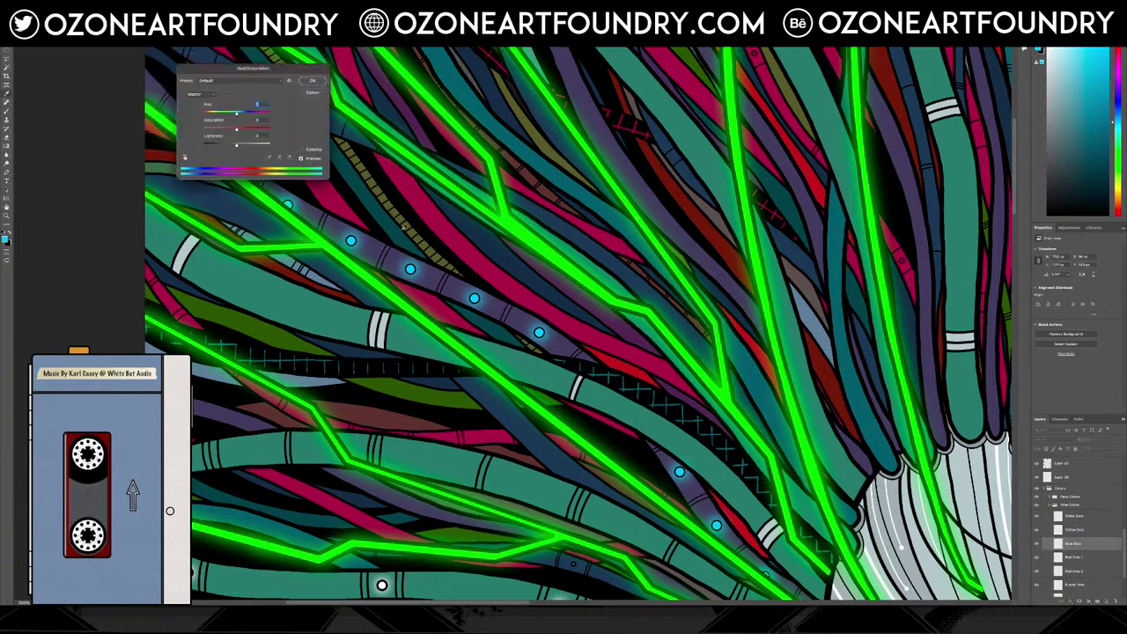
mouse_move(236, 116)
mouse_down()
mouse_move(248, 116)
mouse_move(220, 117)
mouse_up()
click(312, 81)
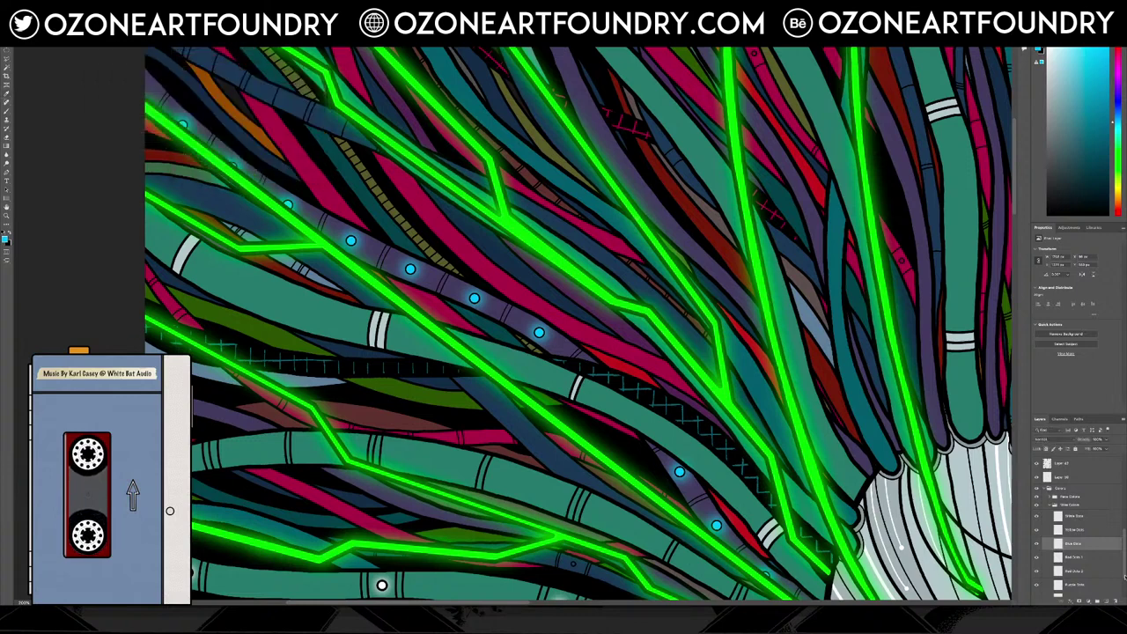
Hide the Blue Dots copy layer and shift the original Blue Dots layer's hue slightly toward cyan with Hue/Saturation
scroll(1062, 522, up, 3)
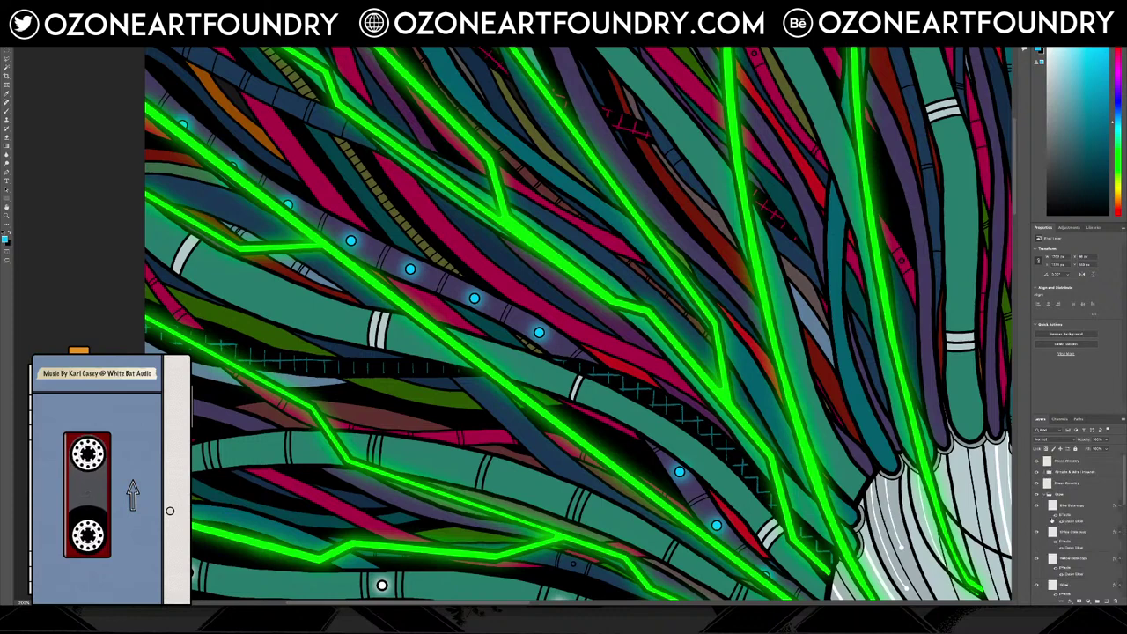
click(1037, 506)
scroll(1074, 536, down, 10)
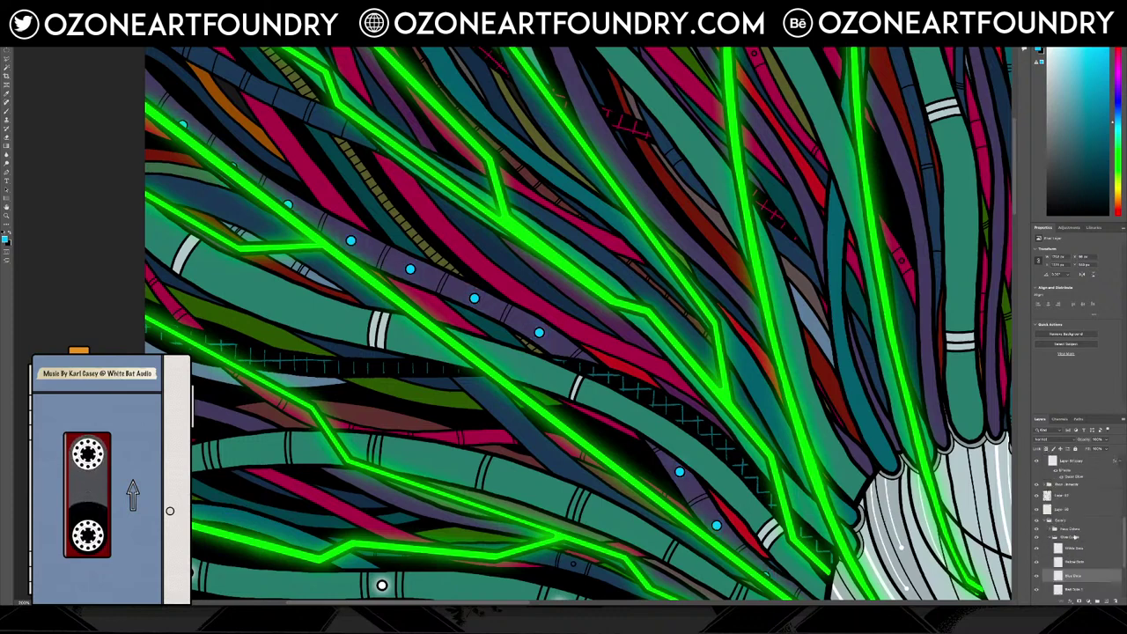
scroll(1070, 536, down, 5)
click(95, 6)
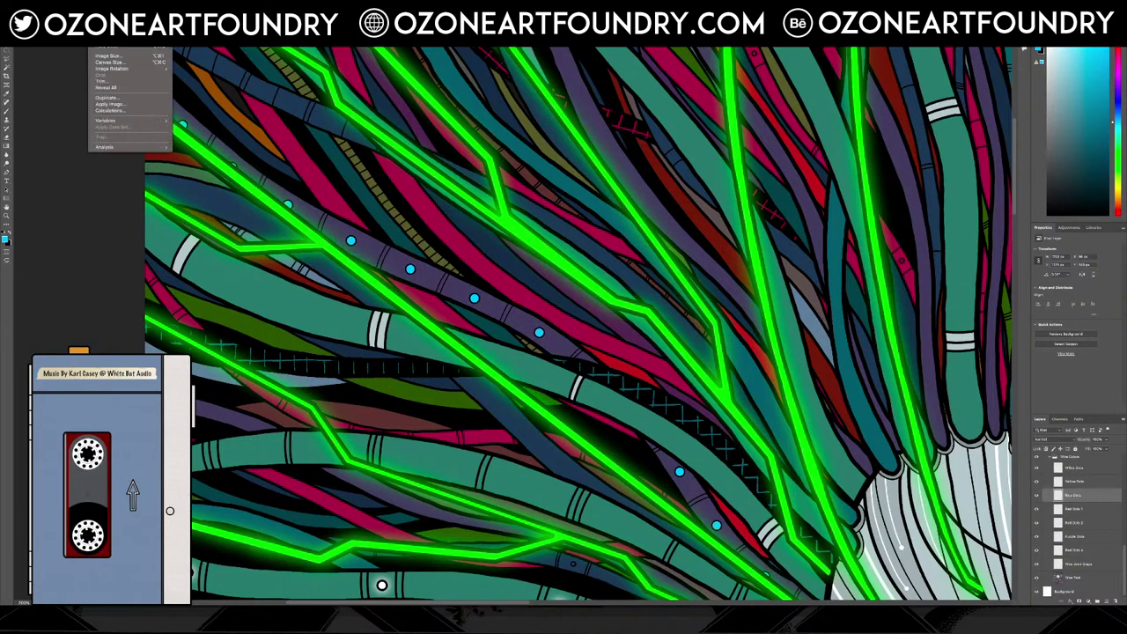
mouse_move(111, 24)
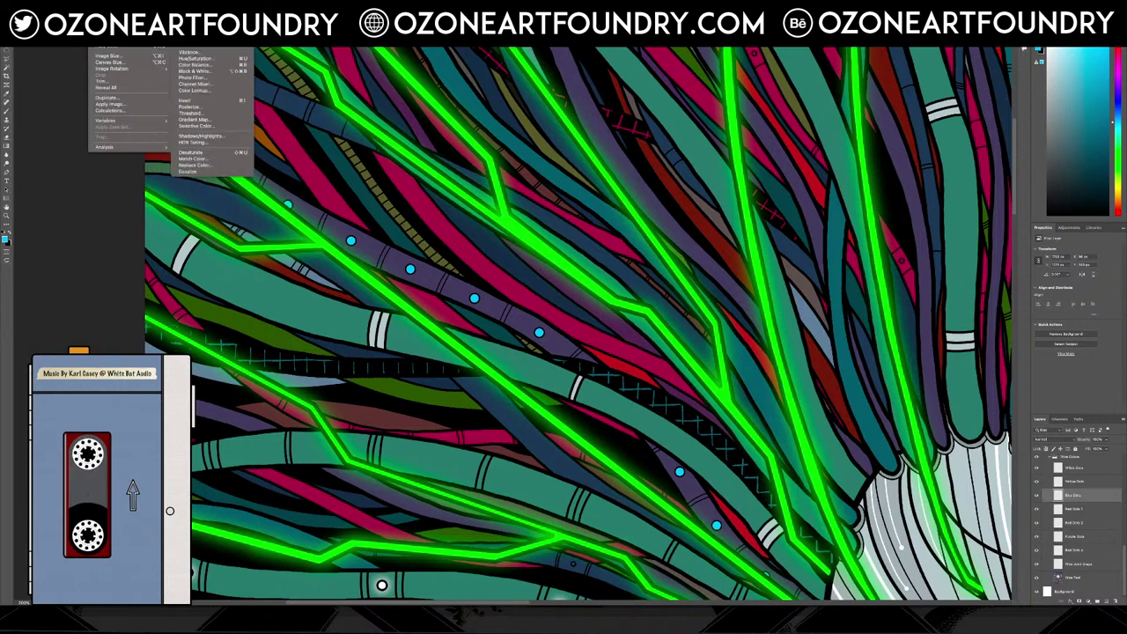
click(193, 58)
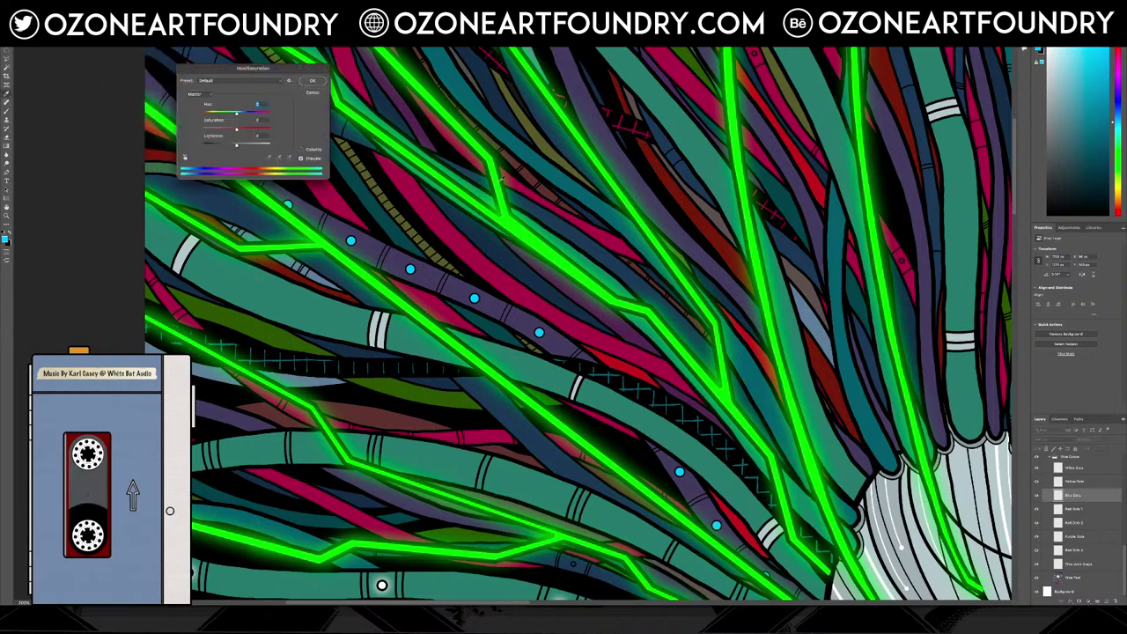
mouse_move(244, 114)
mouse_down()
mouse_move(258, 118)
mouse_move(231, 117)
mouse_up()
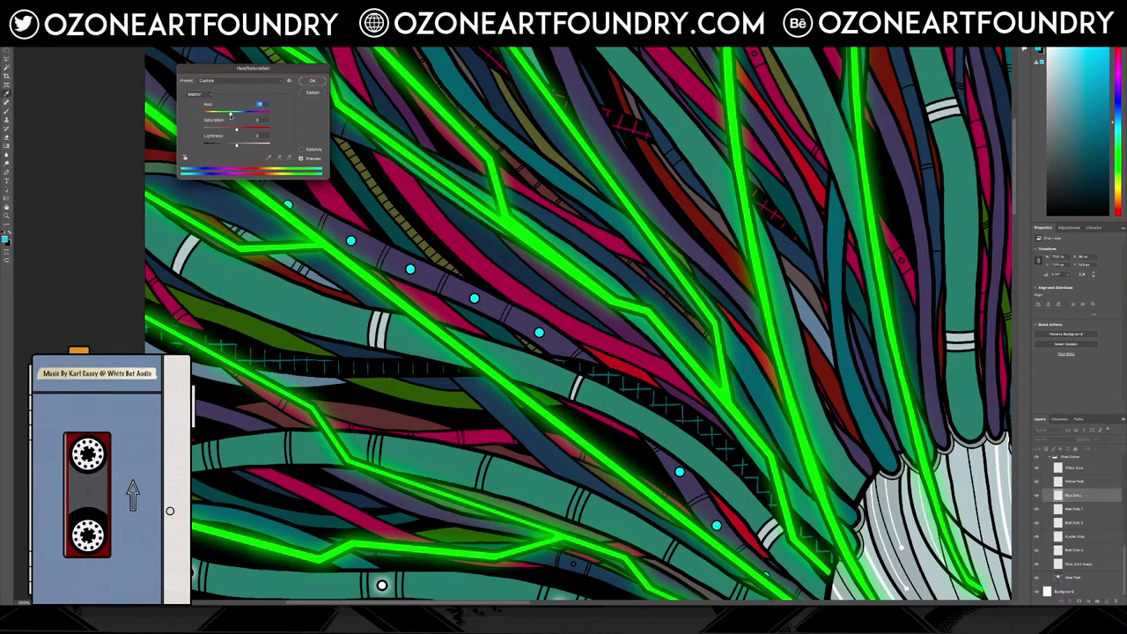
drag(231, 117, 232, 117)
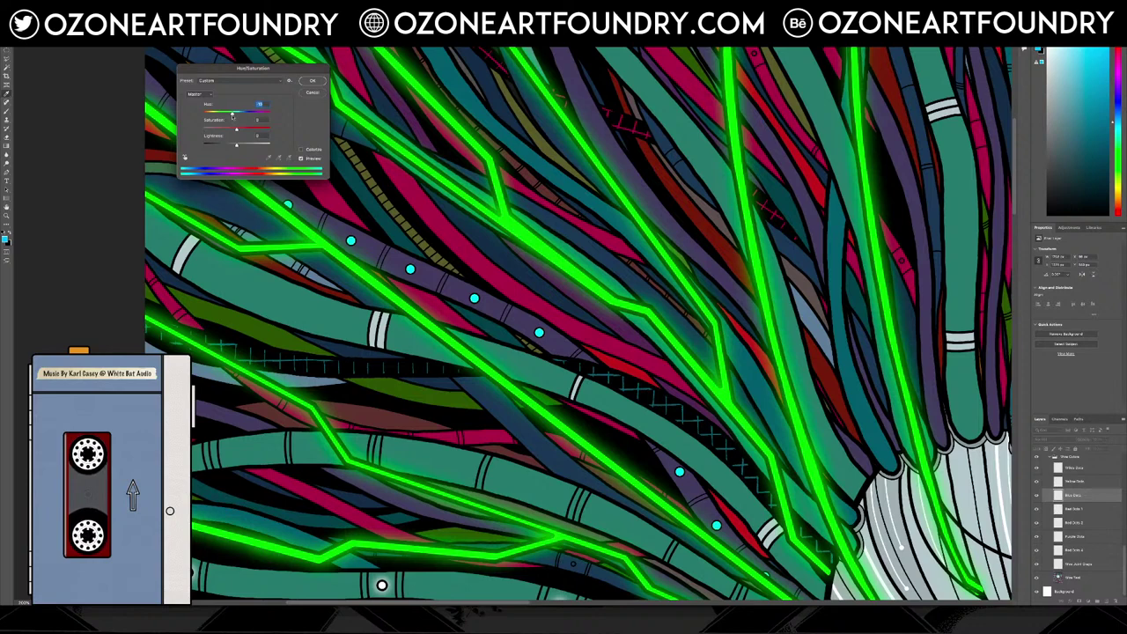
click(313, 81)
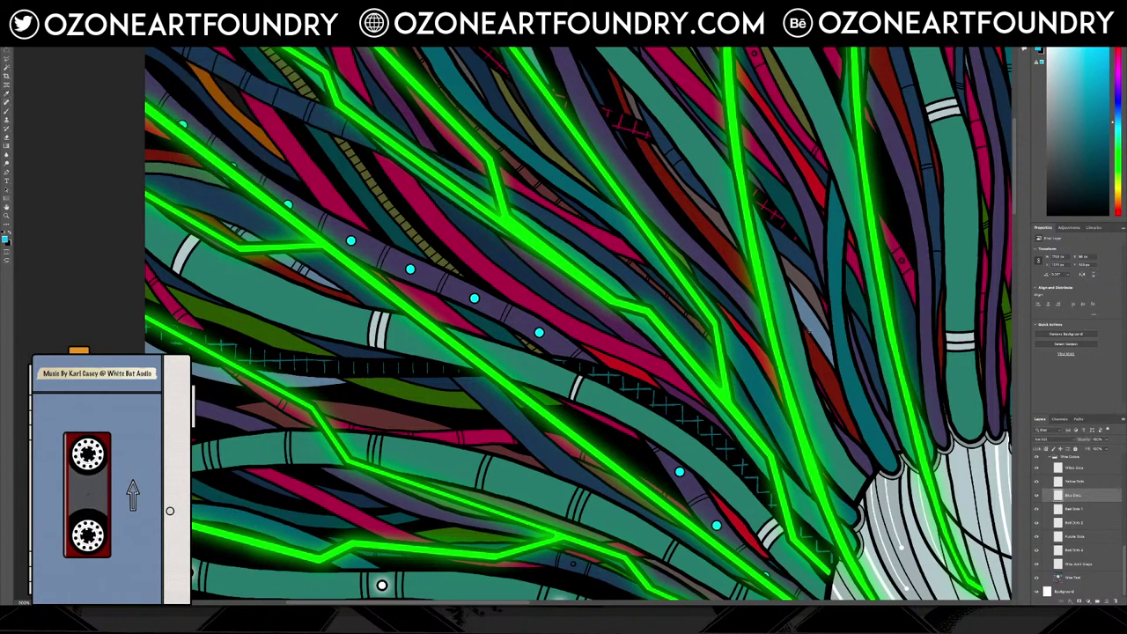
Show the Blue Dots copy layer again and shift its hue slightly toward cyan to match the original dots
click(1036, 507)
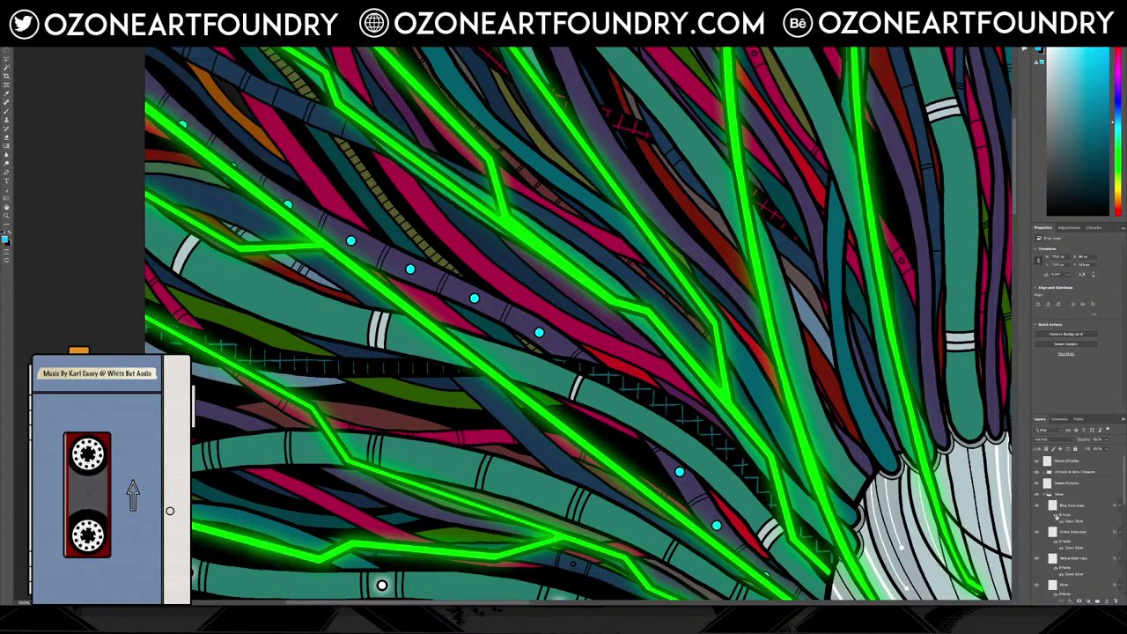
click(1080, 507)
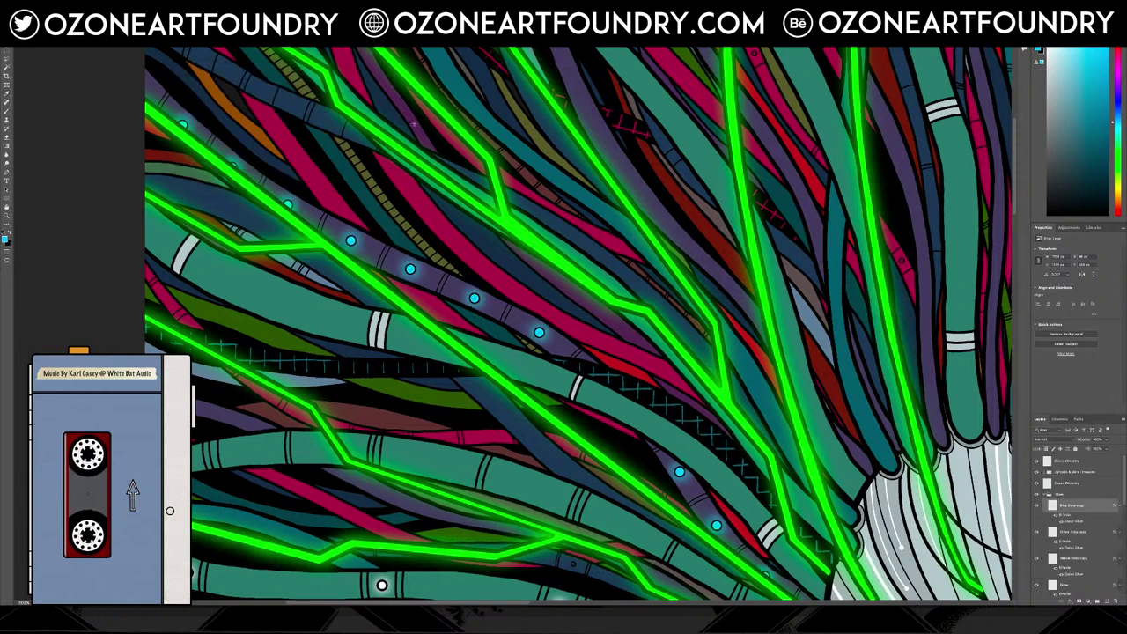
click(96, 4)
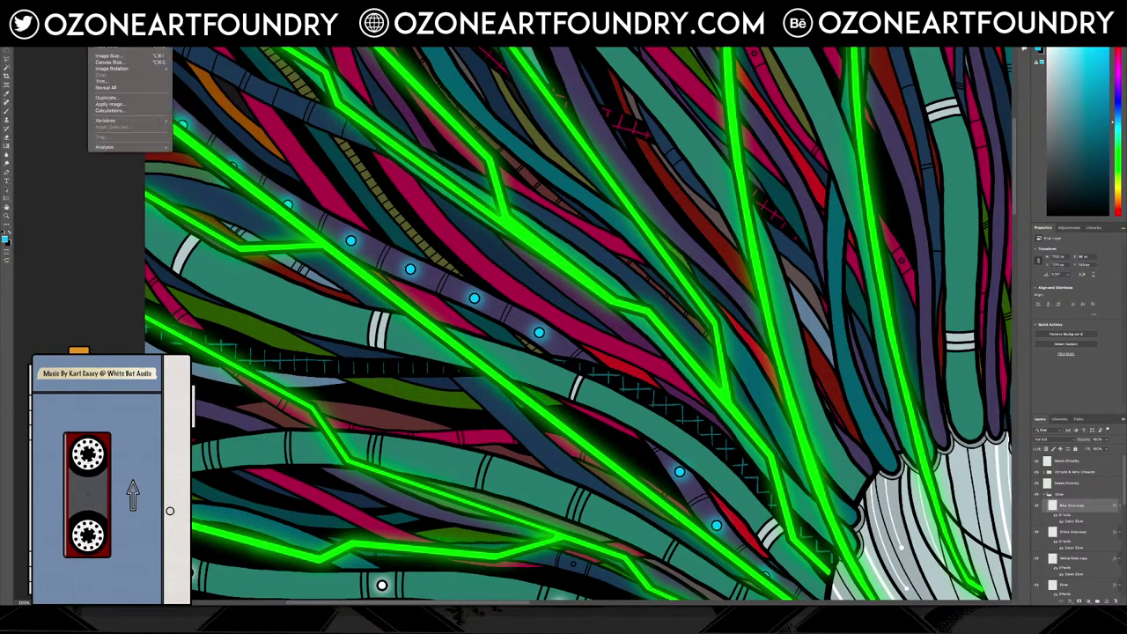
mouse_move(111, 23)
click(204, 58)
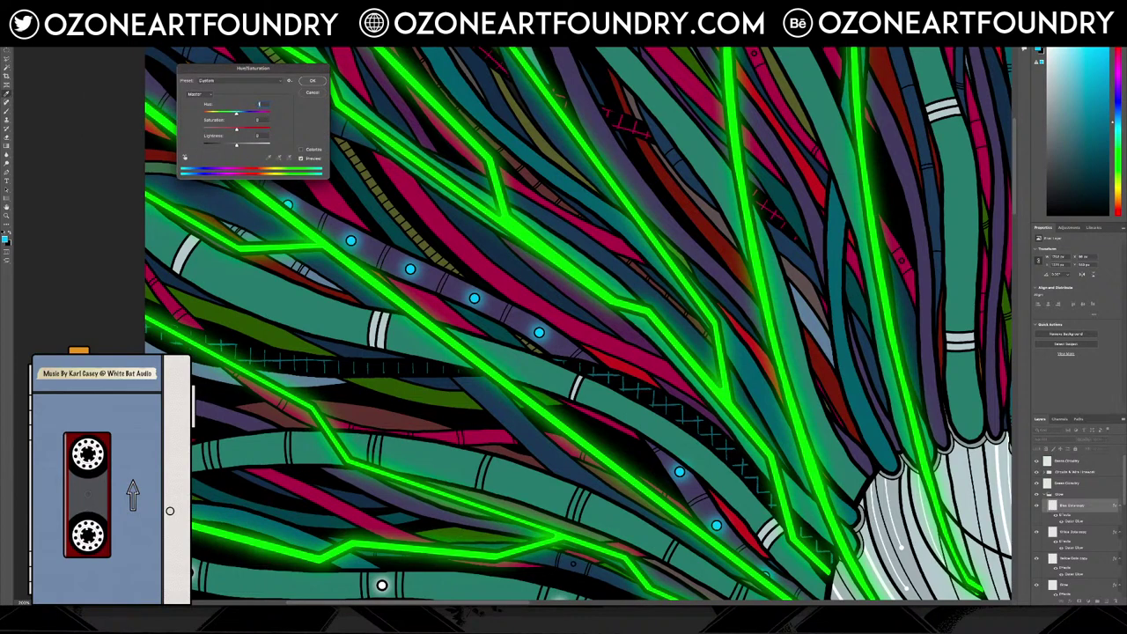
drag(236, 113, 232, 114)
key(Return)
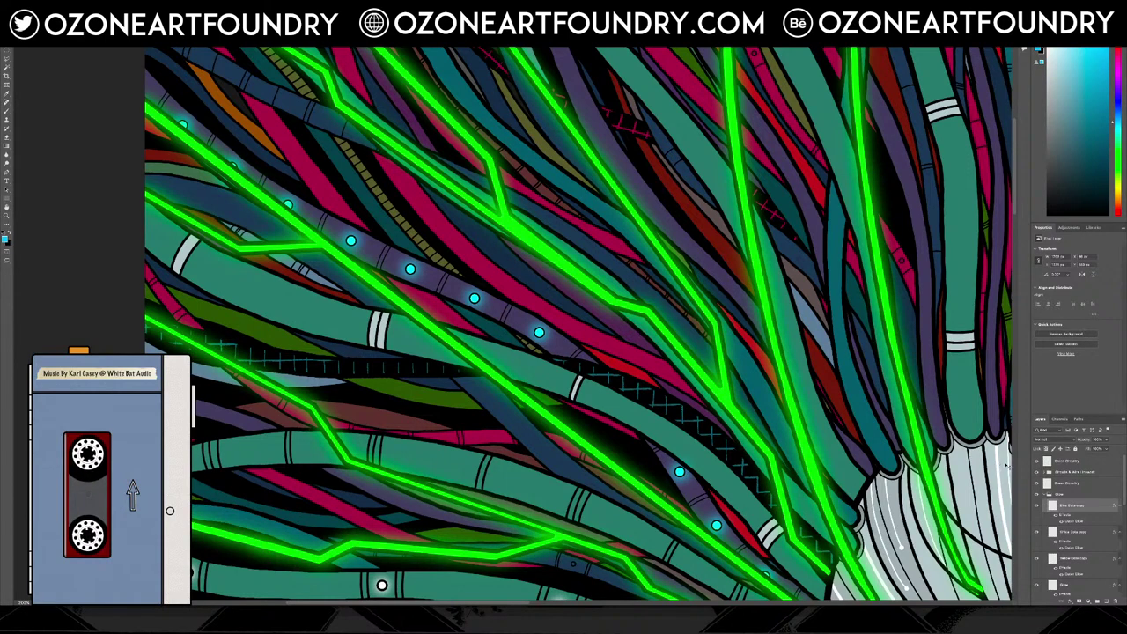
Locate the small uncolored circles on the crimson cables and make the wire details linework layer active
scroll(609, 230, up, 5)
scroll(609, 231, down, 3)
scroll(610, 231, up, 1)
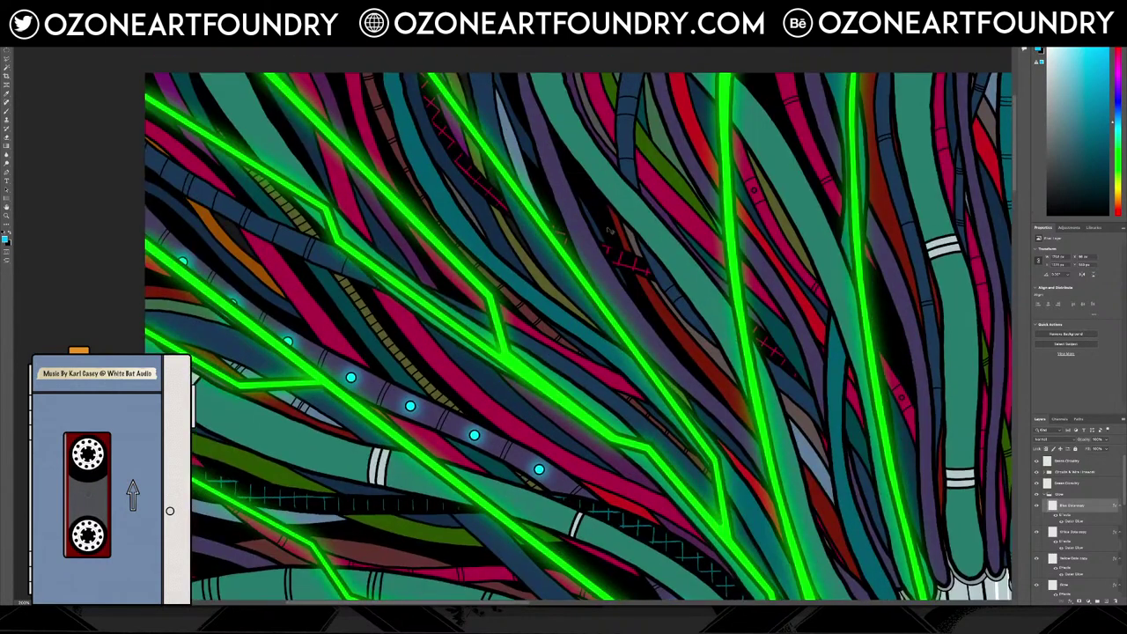
click(6, 215)
click(901, 396)
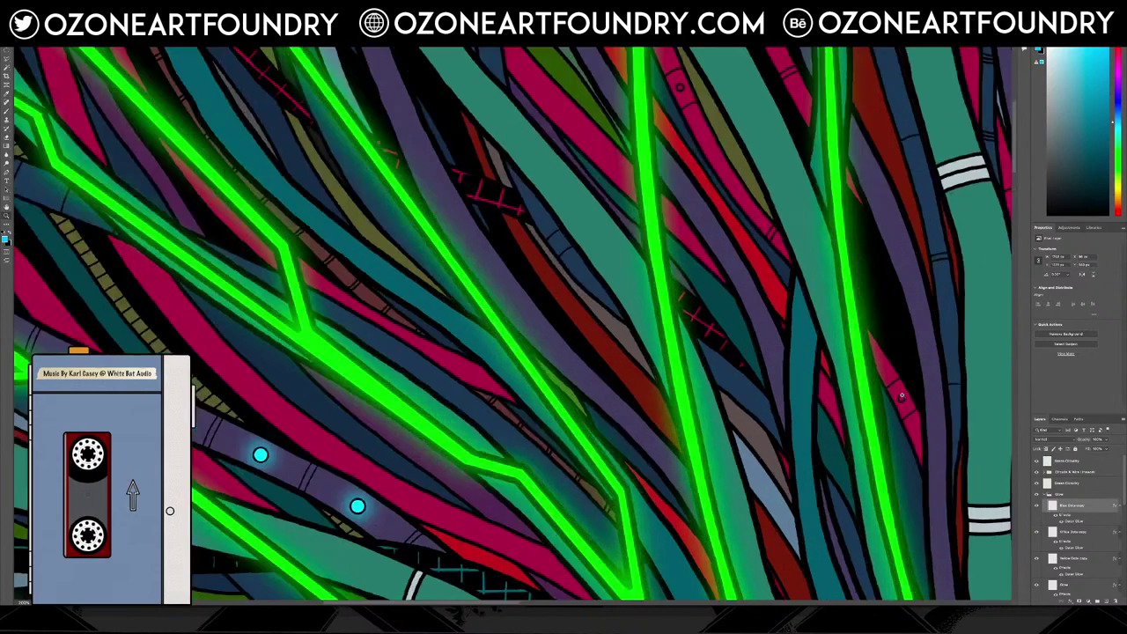
click(901, 396)
scroll(885, 372, up, 5)
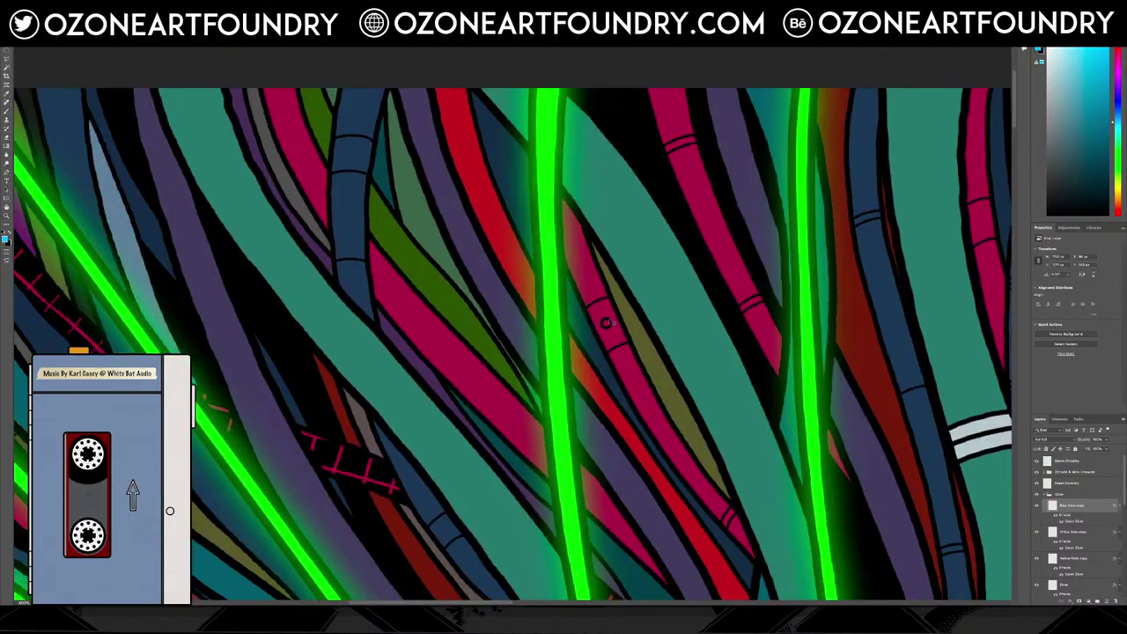
click(609, 323)
Select the interiors of the two small circles on the crimson cables with the Magic Wand
click(6, 67)
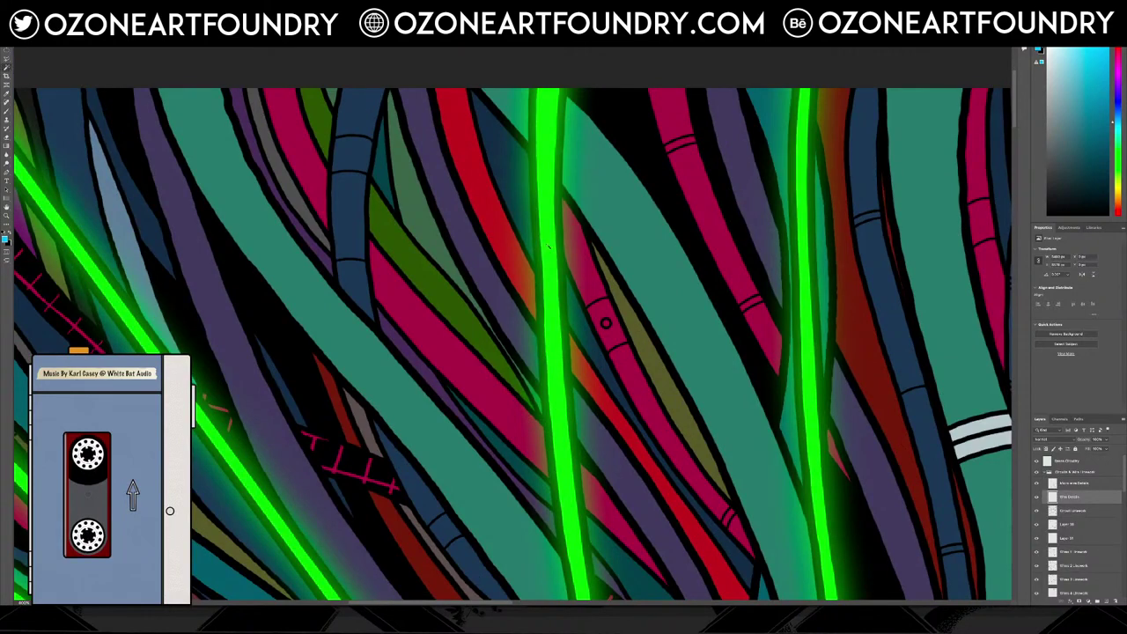
click(607, 324)
scroll(616, 328, down, 5)
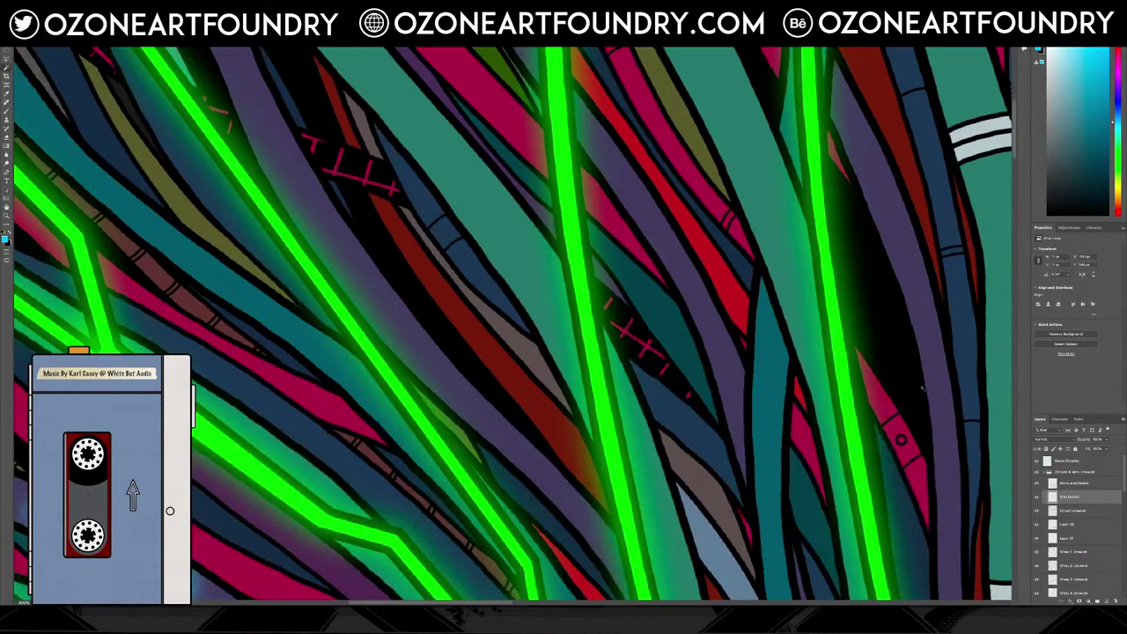
shift+click(902, 440)
scroll(901, 440, up, 5)
scroll(772, 321, down, 1)
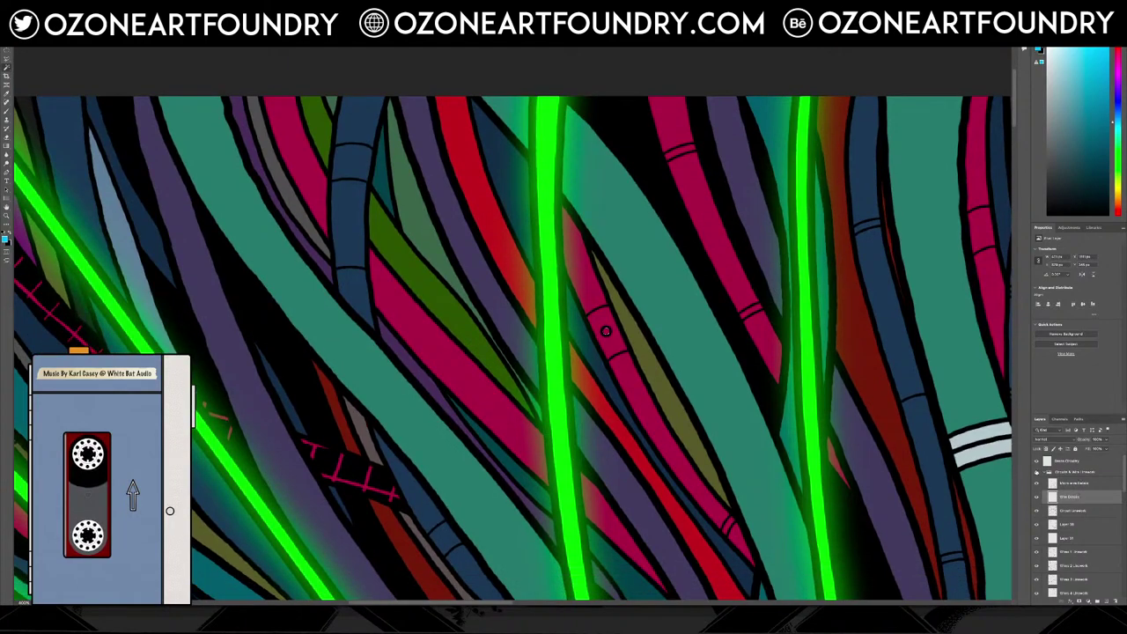
Add a layer above the Blue Dots copy, fill the selected circles with white at Normal blending, and deselect
click(1045, 472)
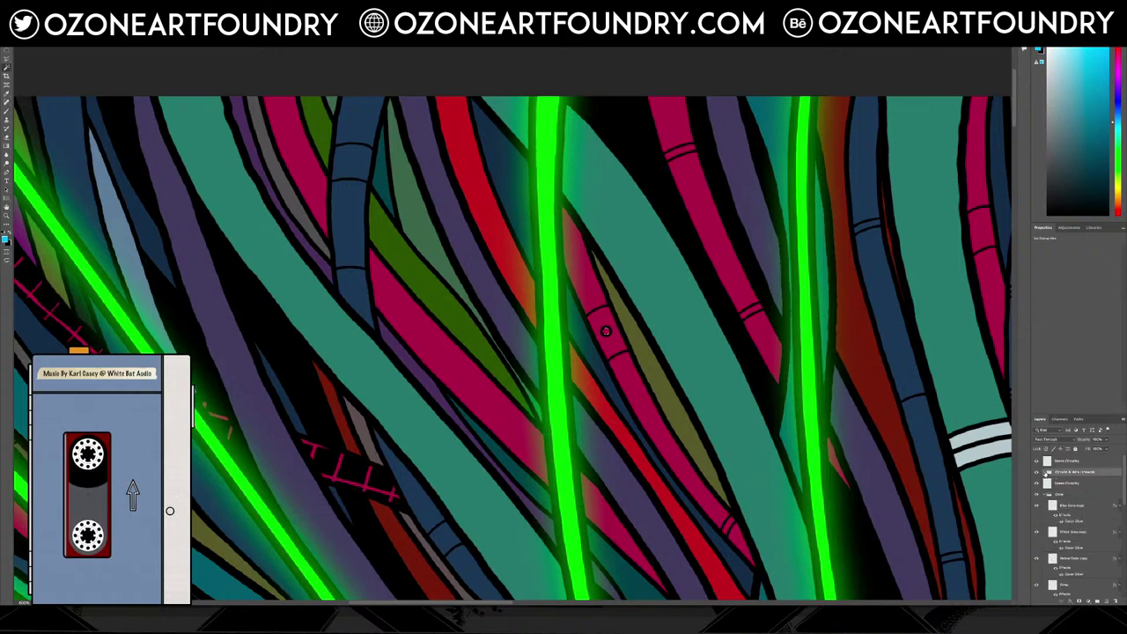
click(1080, 508)
click(1106, 601)
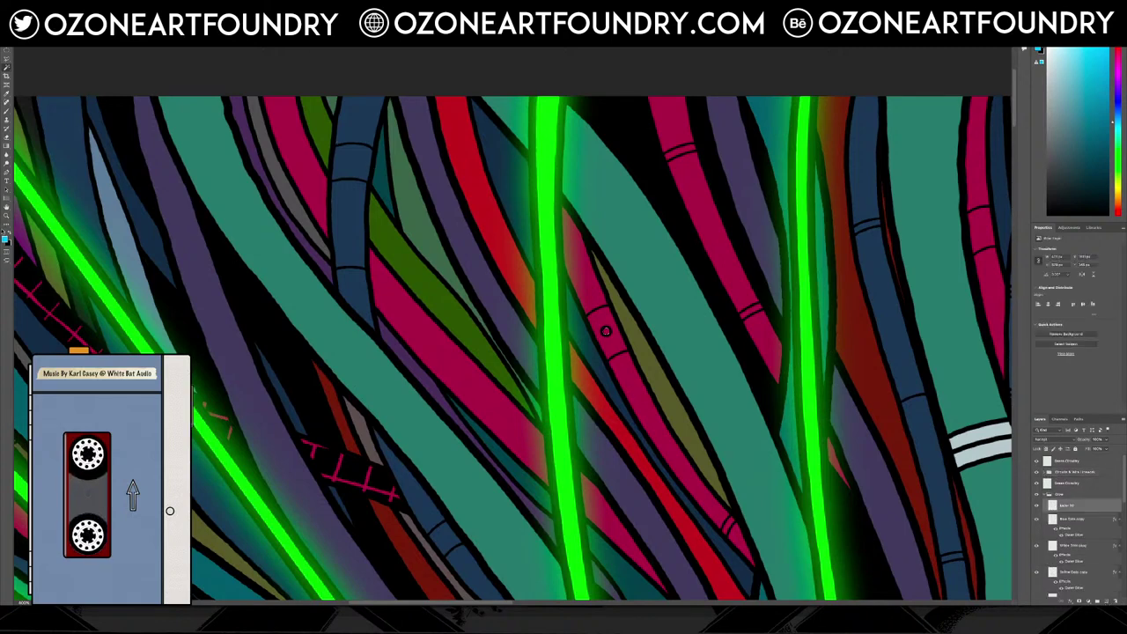
click(3, 233)
click(10, 232)
click(80, 4)
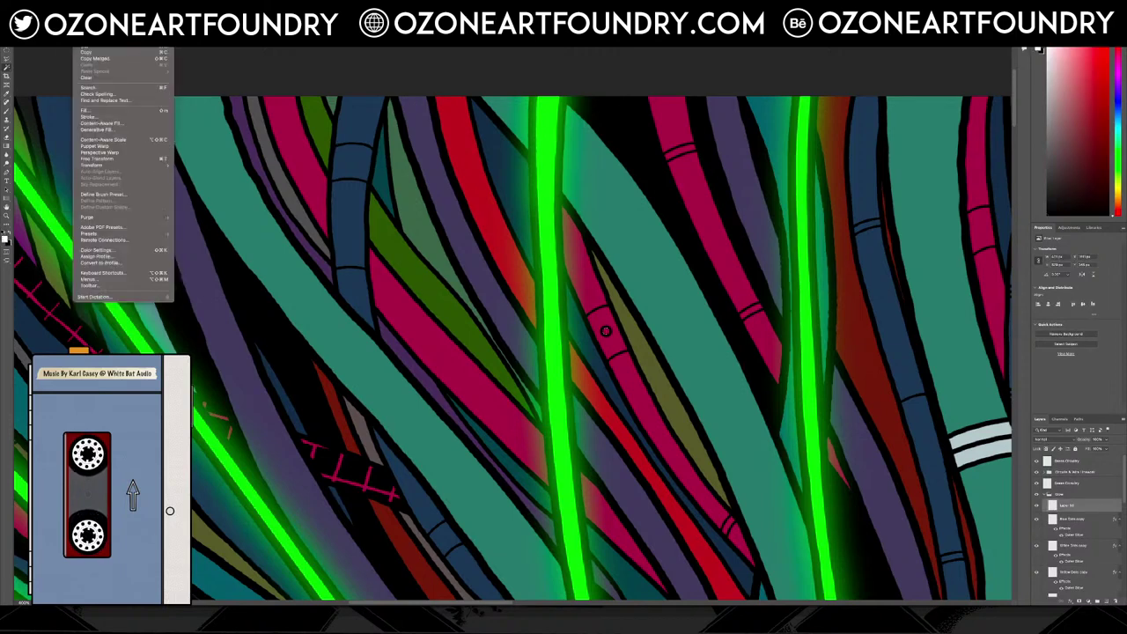
click(92, 111)
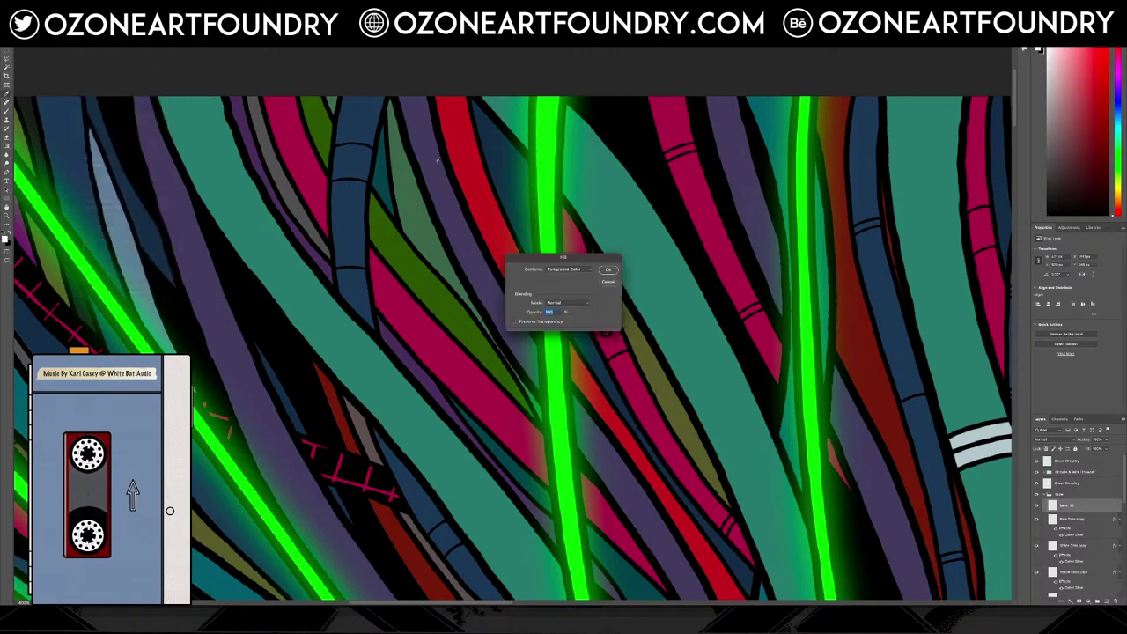
click(607, 270)
key(super+d)
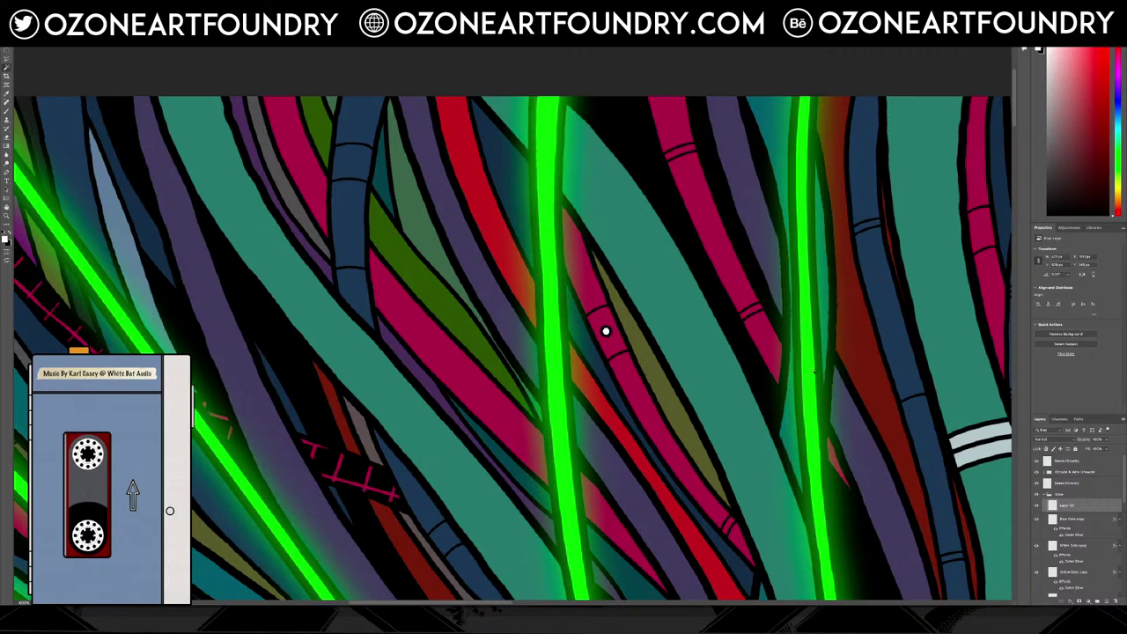
Paste the Outer Glow layer style onto the new white dots layer and change its glow color to white
right_click(1071, 506)
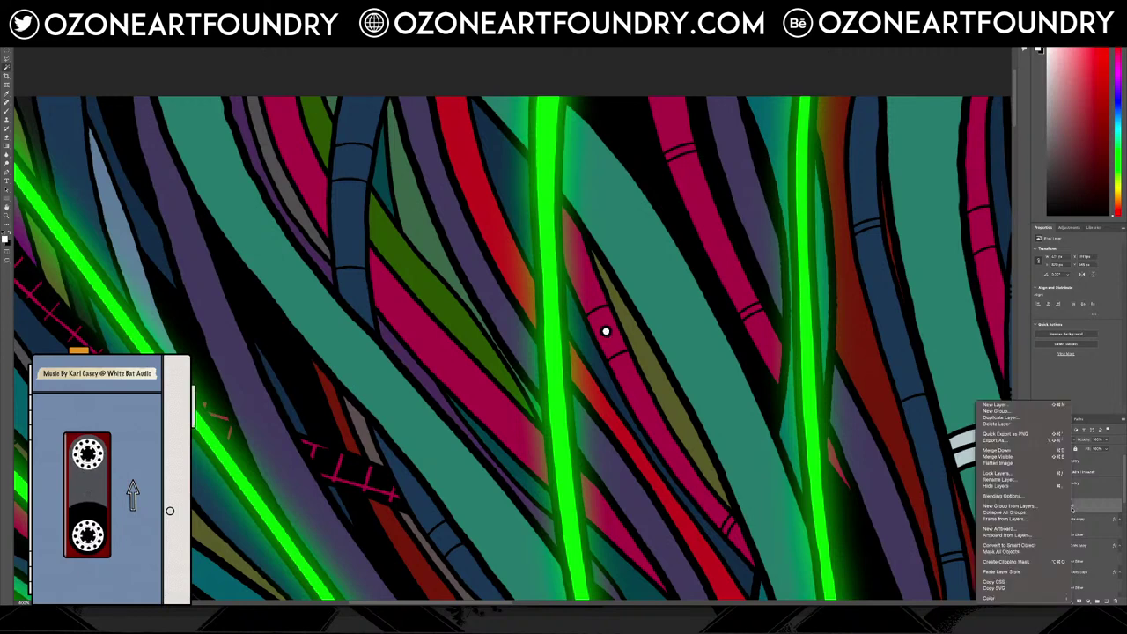
click(1021, 572)
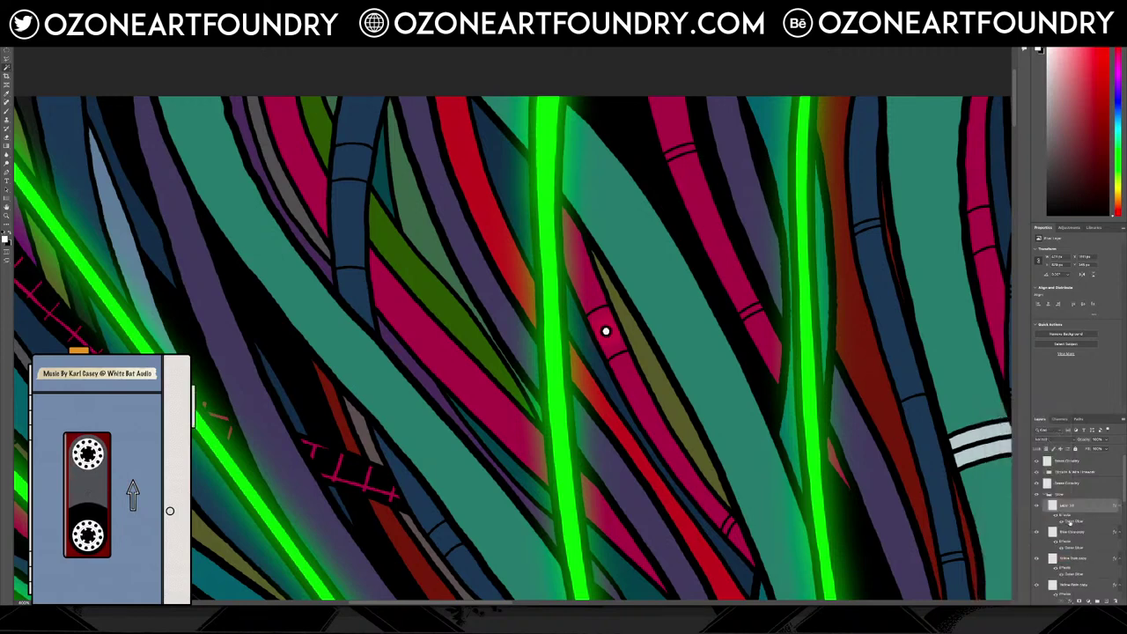
double_click(1069, 522)
click(229, 127)
click(167, 110)
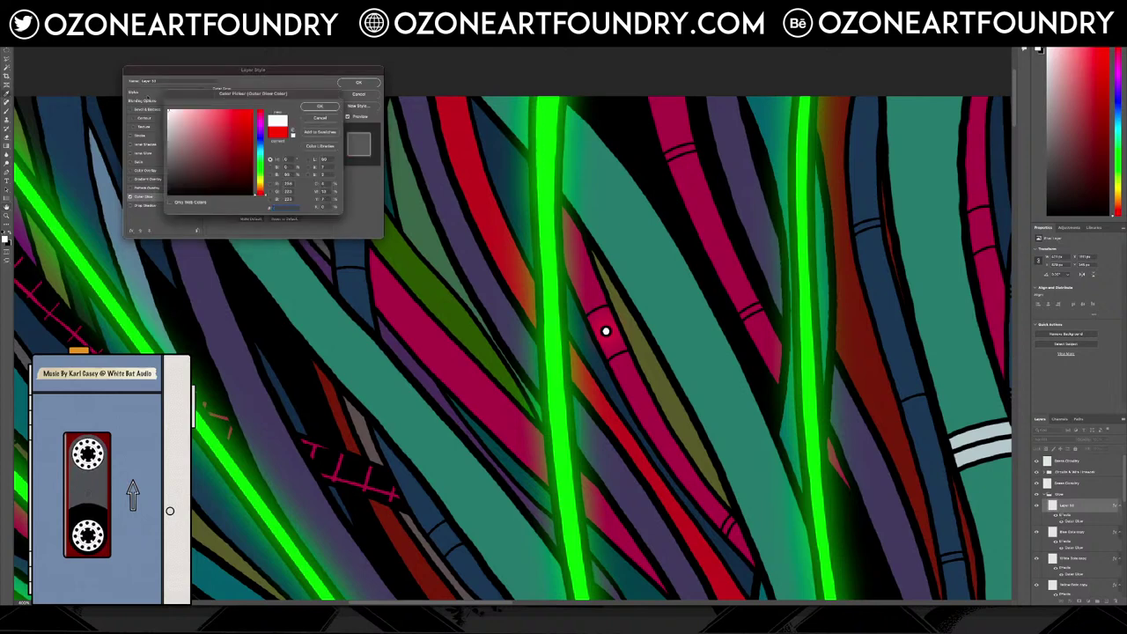
click(328, 106)
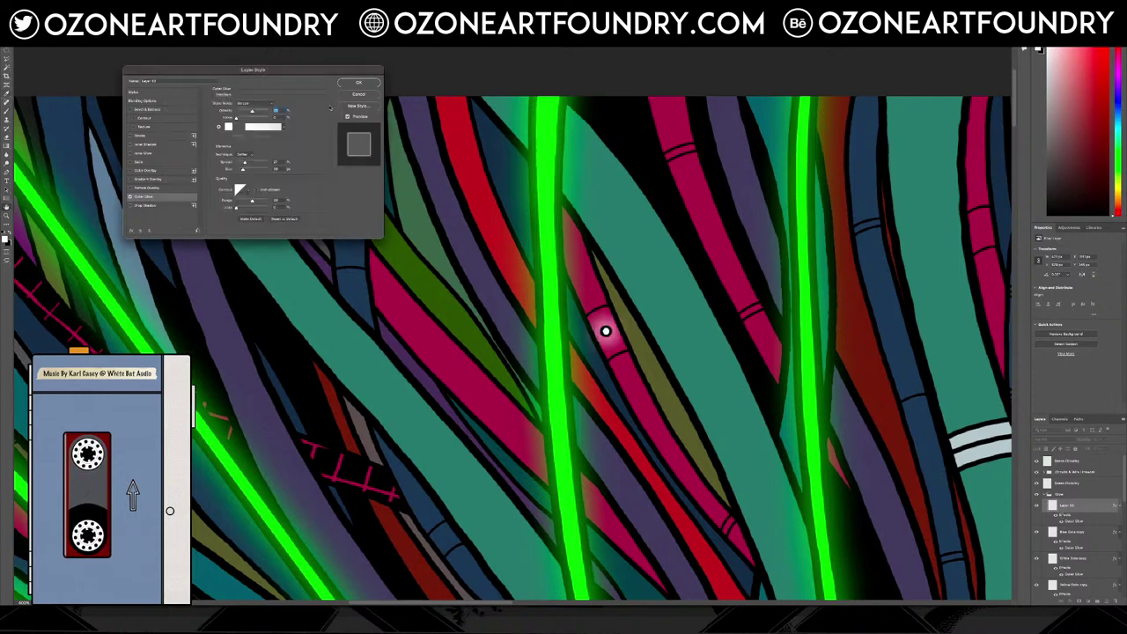
click(369, 83)
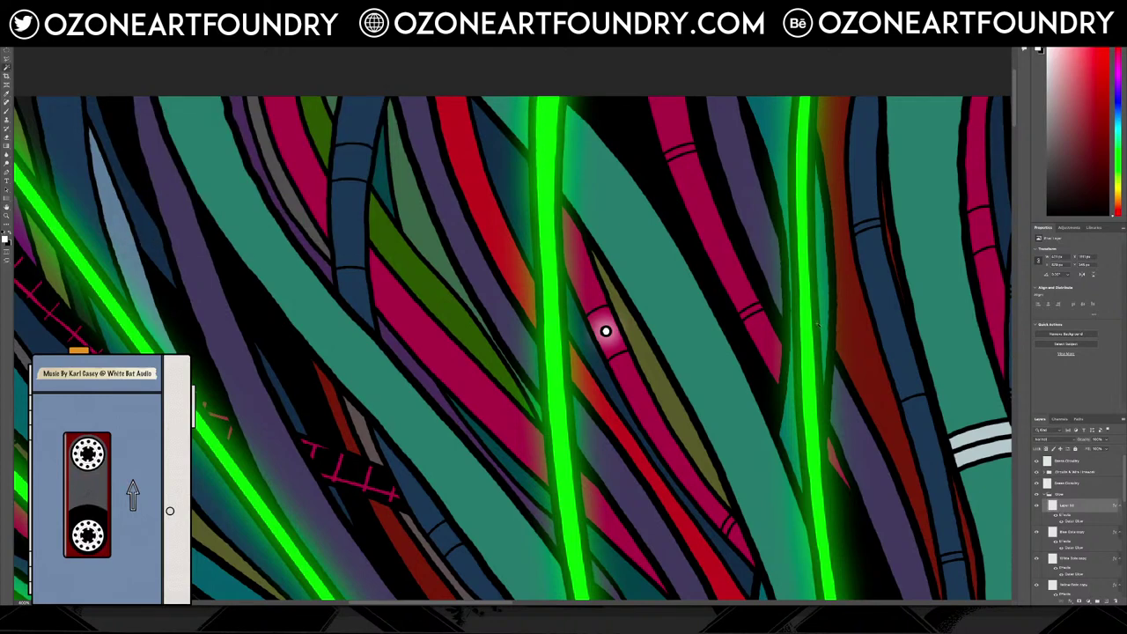
Make the layer holding the eyes' cyan iris color active and toggle its visibility to verify the right layer
scroll(892, 391, down, 5)
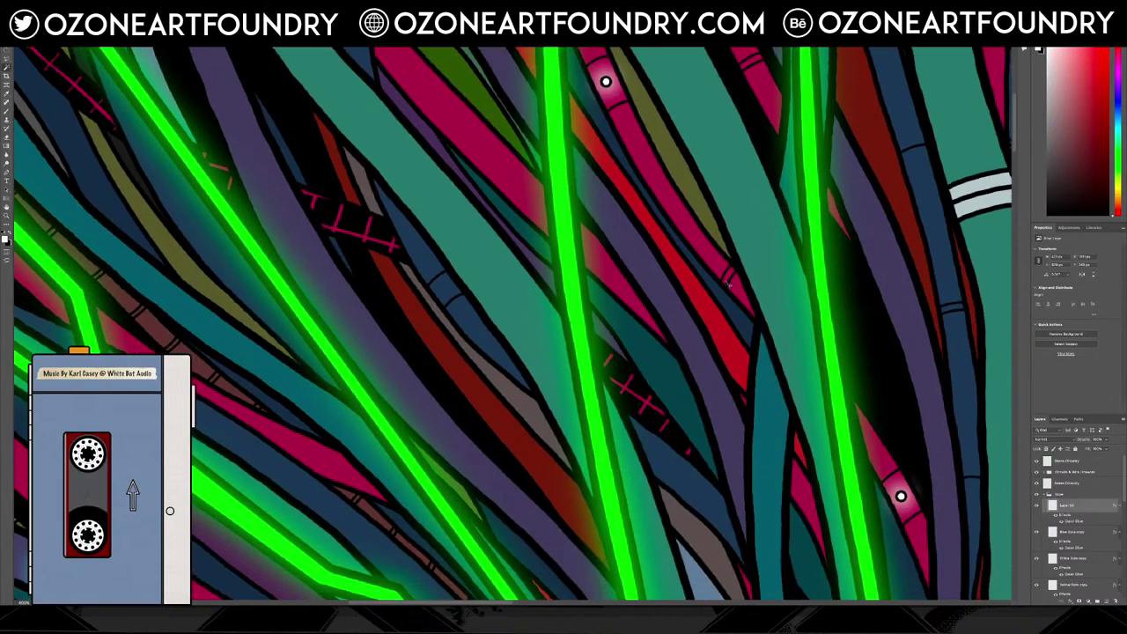
key(ctrl+minus)
key(ctrl+minus)
key(ctrl+minus)
key(ctrl+minus)
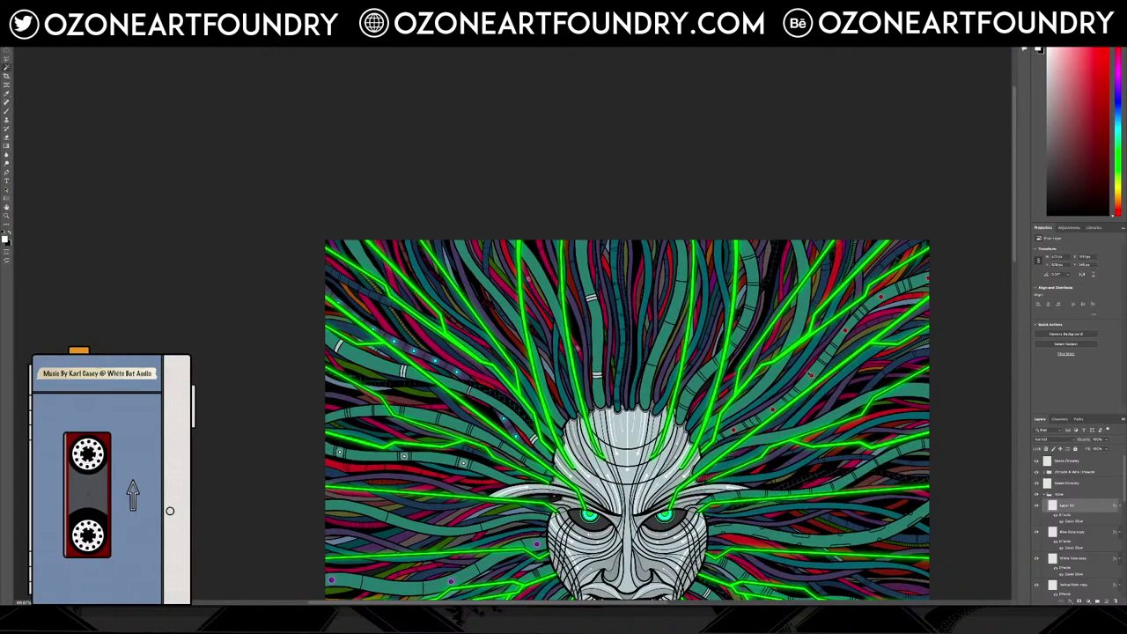
scroll(627, 370, down, 5)
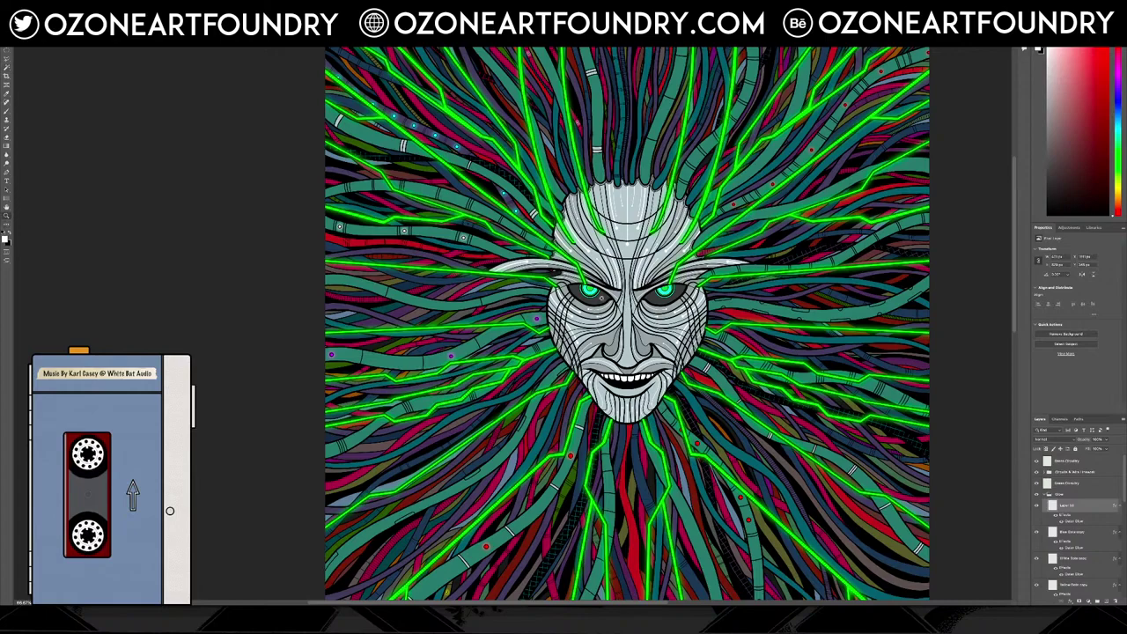
click(601, 297)
click(601, 297)
click(601, 297)
click(601, 298)
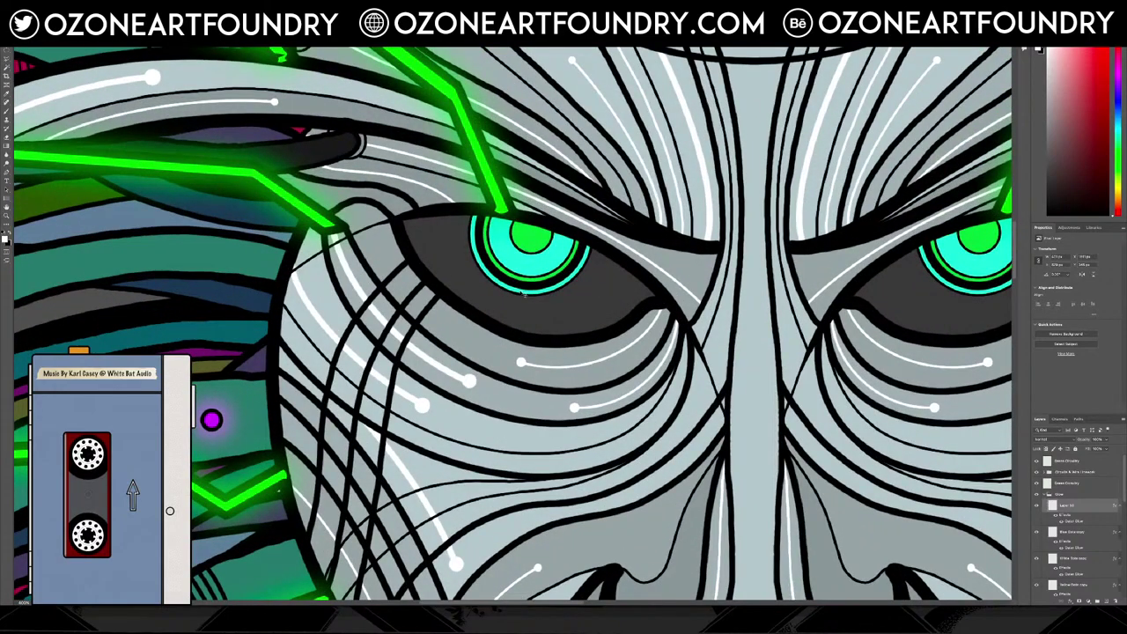
super+click(526, 273)
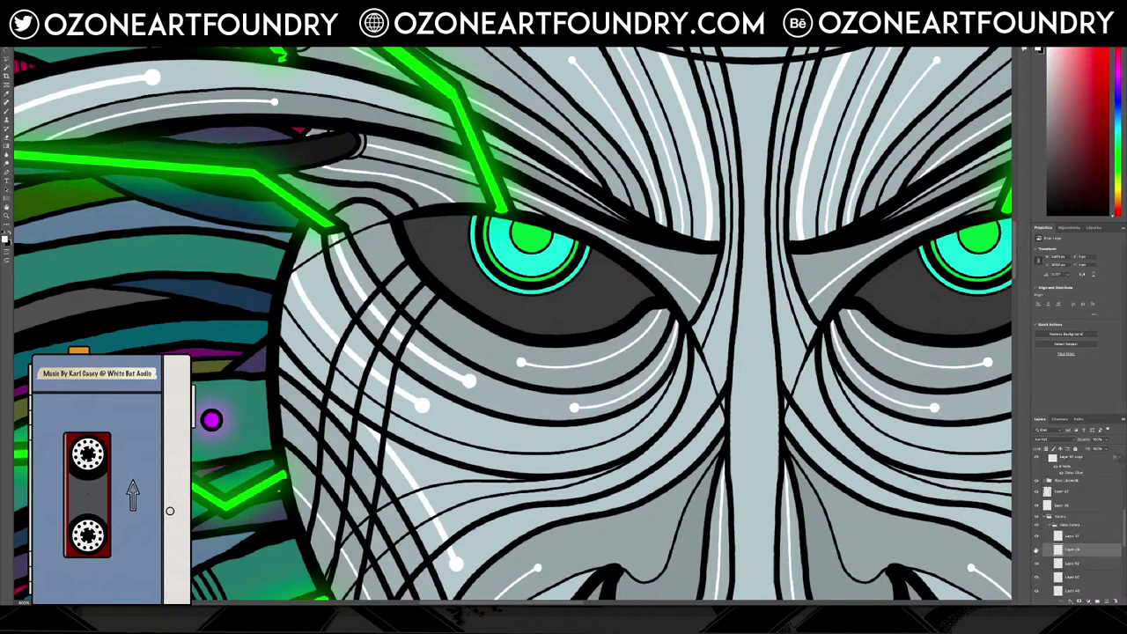
click(1037, 550)
click(1037, 549)
Try pasting the Outer Glow style onto the iris layer, with the glow color sampled from the cyan iris and a smaller size
right_click(1075, 554)
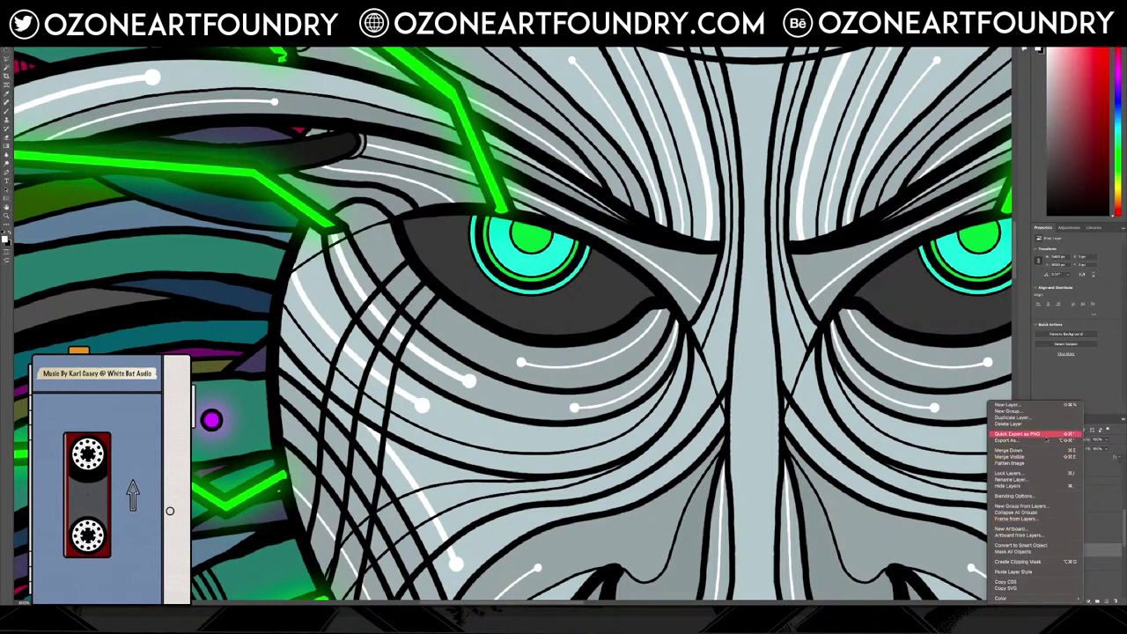
click(1040, 572)
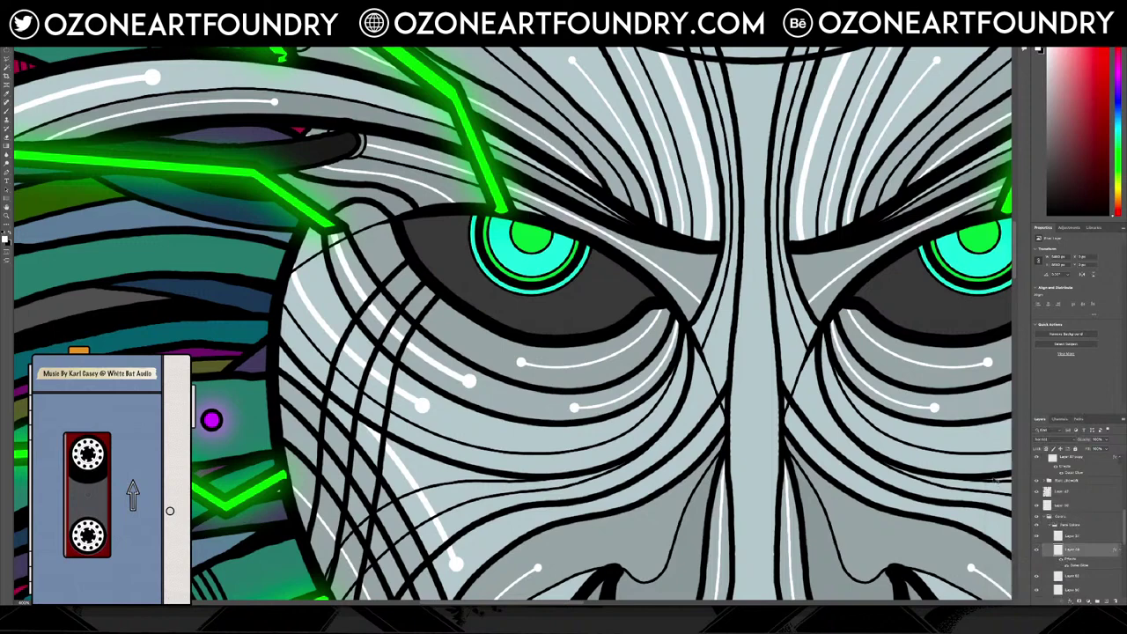
double_click(1080, 567)
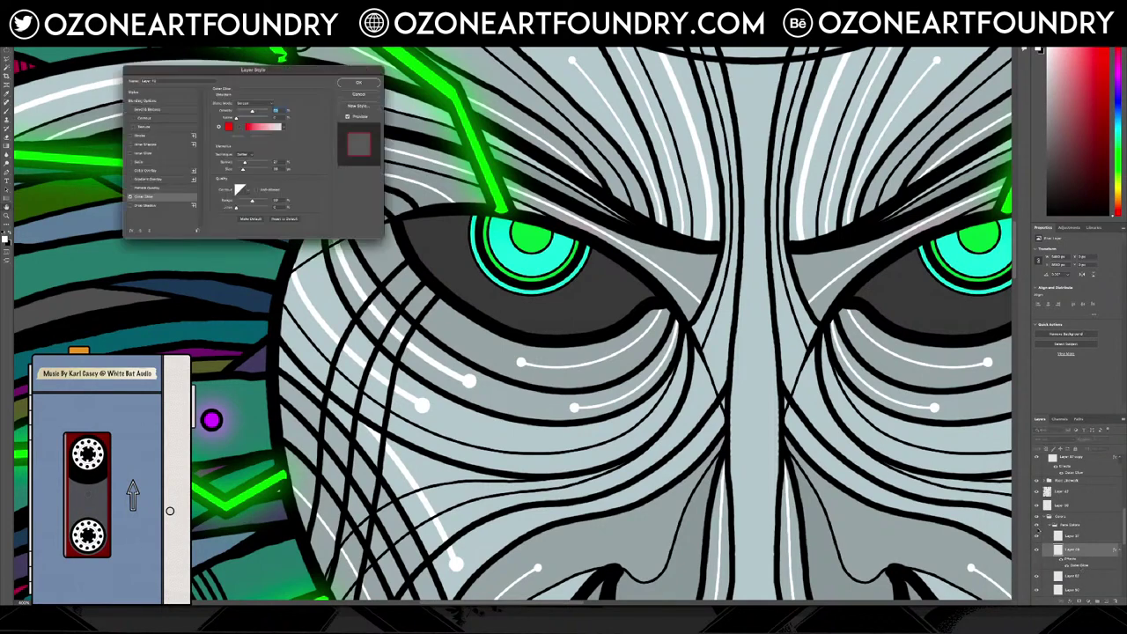
click(229, 127)
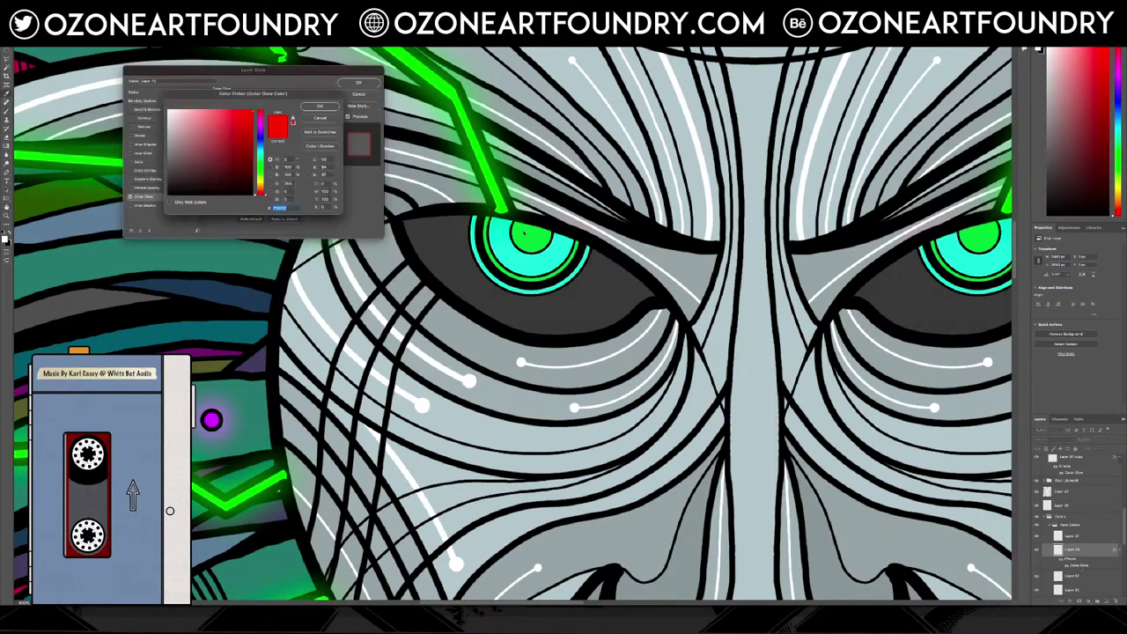
click(528, 253)
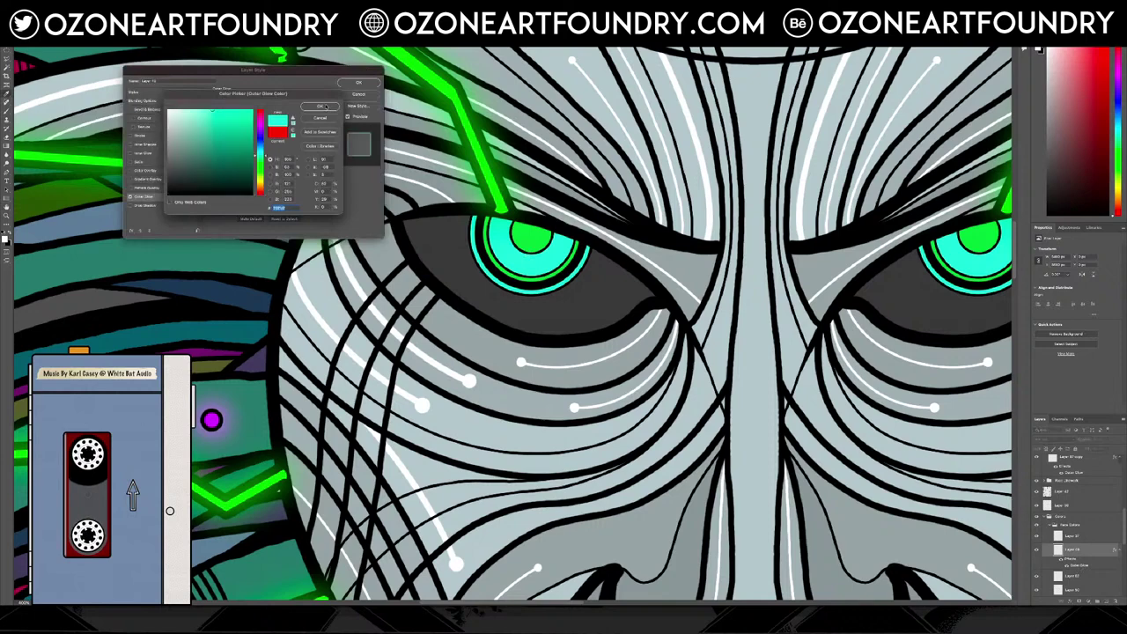
click(319, 106)
drag(247, 172, 232, 170)
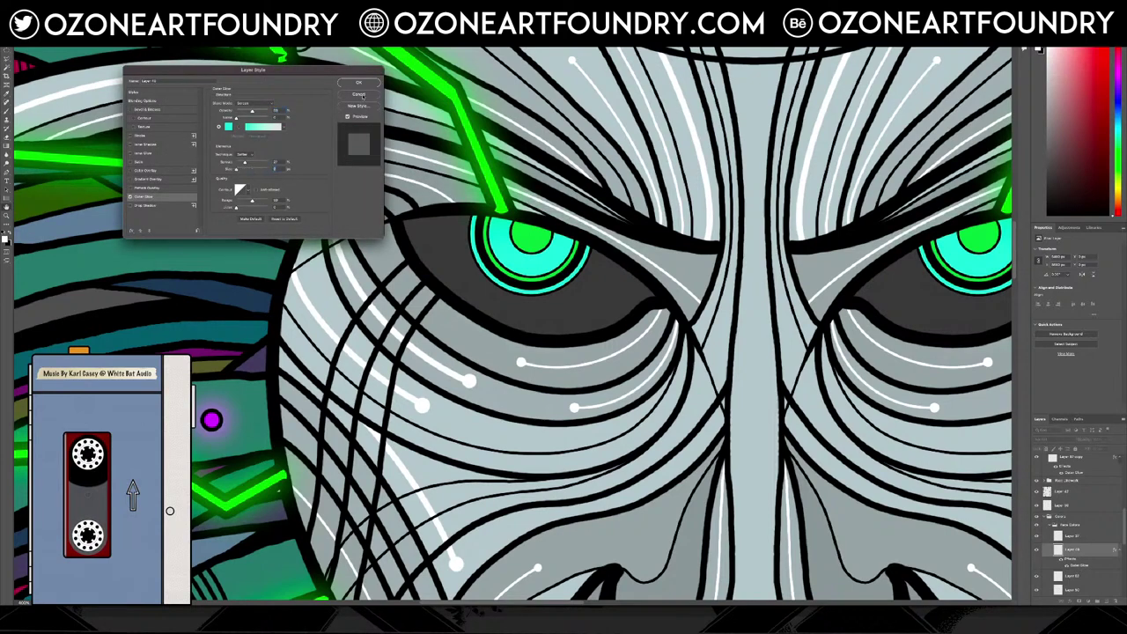
click(360, 94)
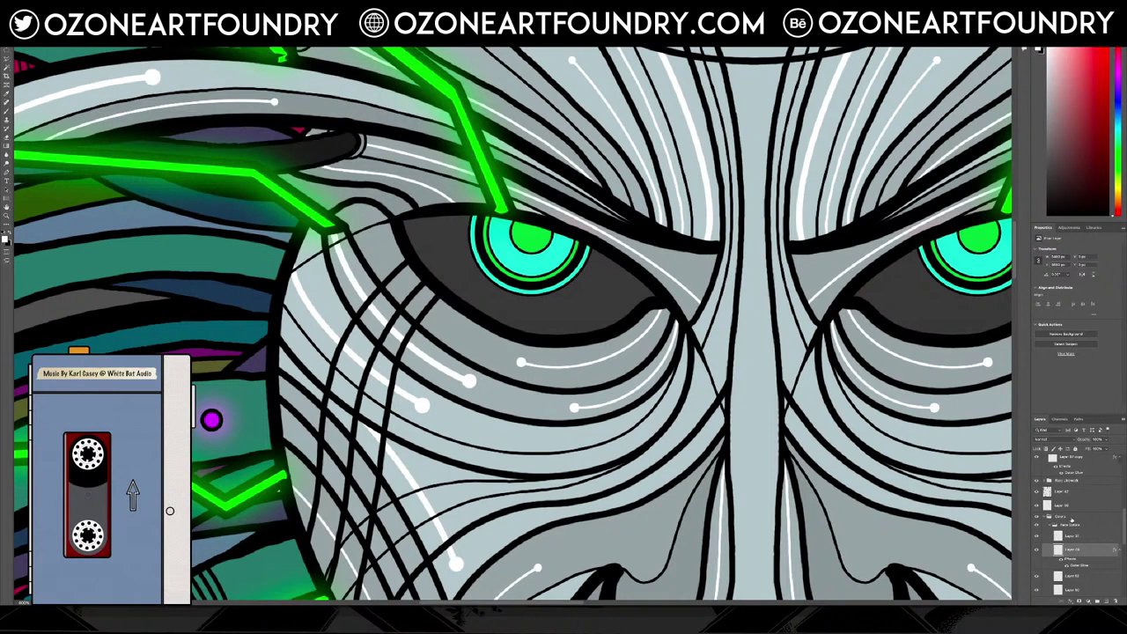
Clear the pasted glow layer style from the cyan iris layer
mouse_move(1077, 550)
mouse_down()
mouse_move(1076, 445)
mouse_move(1076, 607)
mouse_move(1084, 565)
mouse_up()
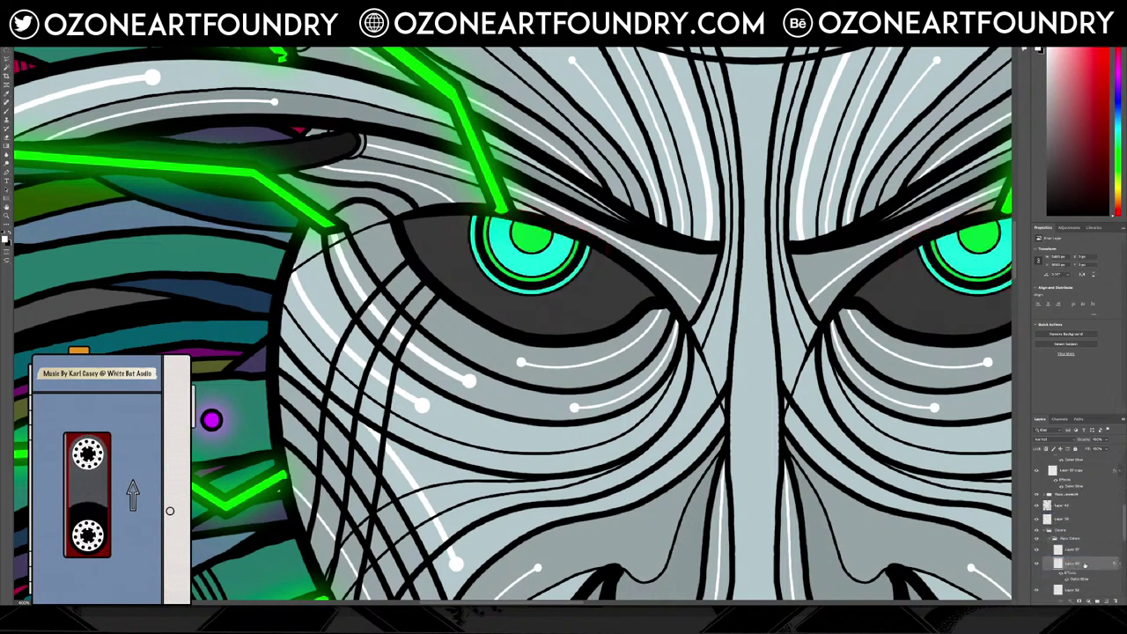
key(ctrl+z)
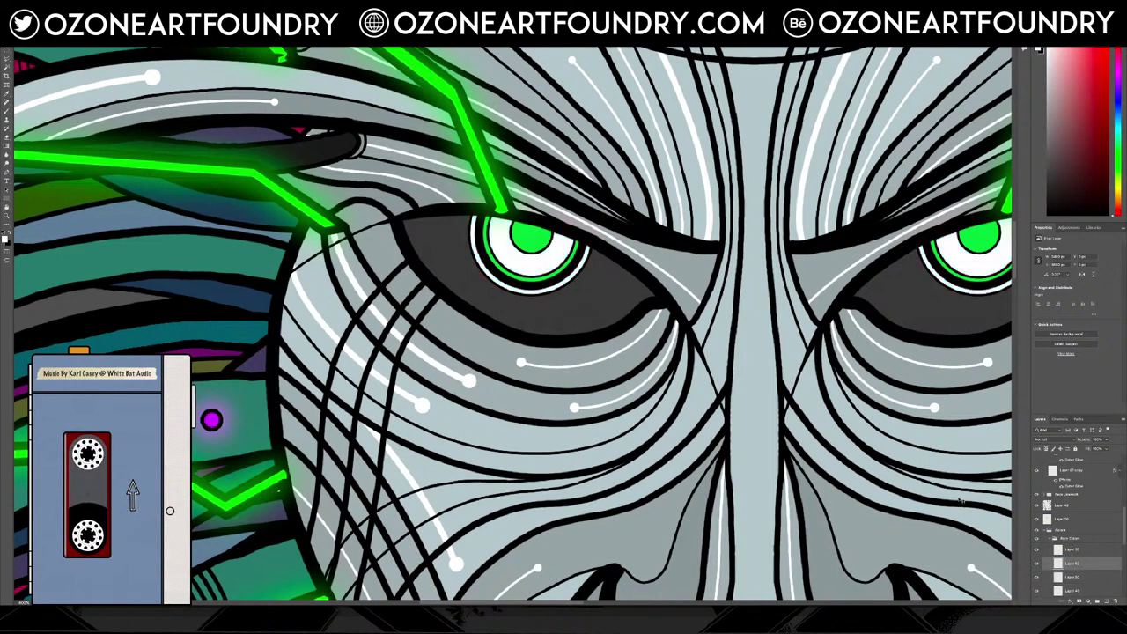
key(super+z)
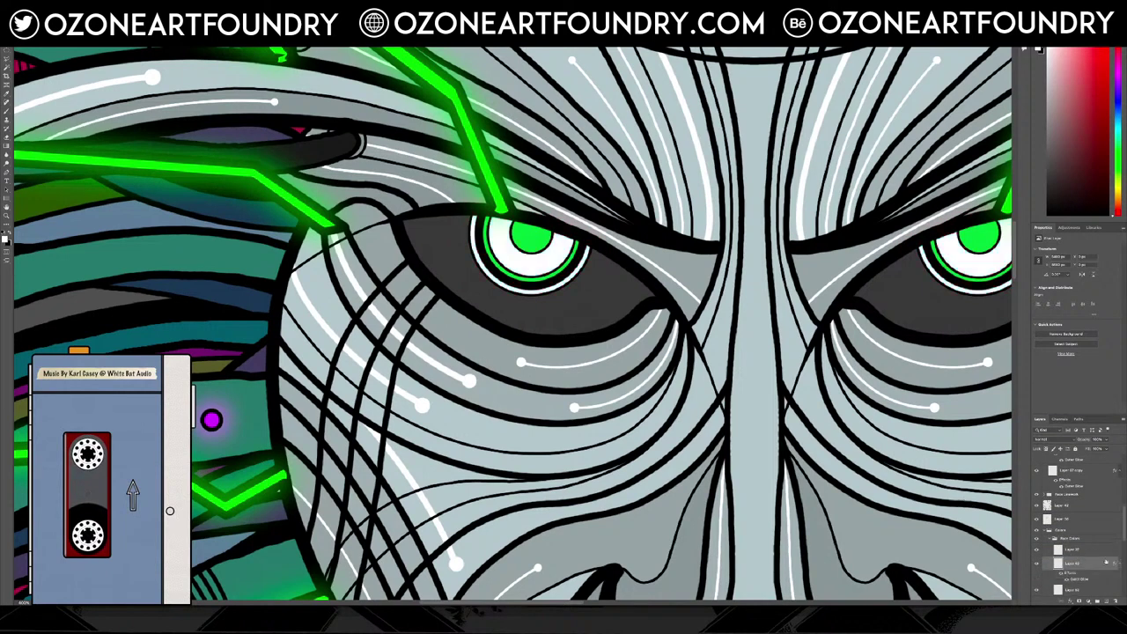
right_click(1080, 563)
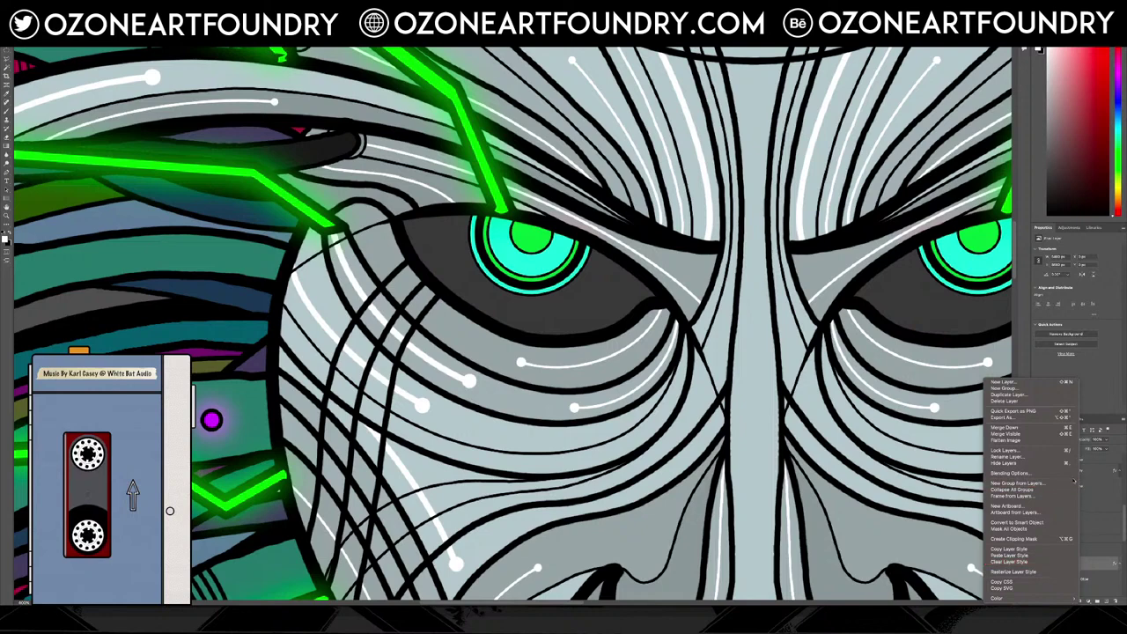
click(1060, 560)
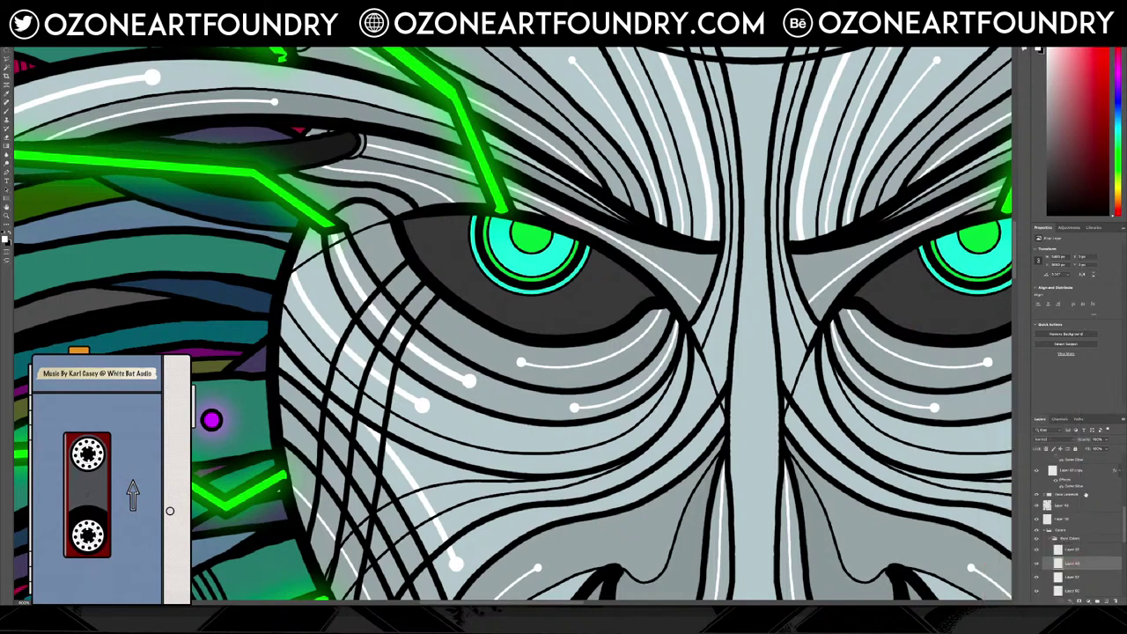
Select the heavy outline layer around the eyes and toggle its visibility to examine which lines it holds
ctrl+click(510, 285)
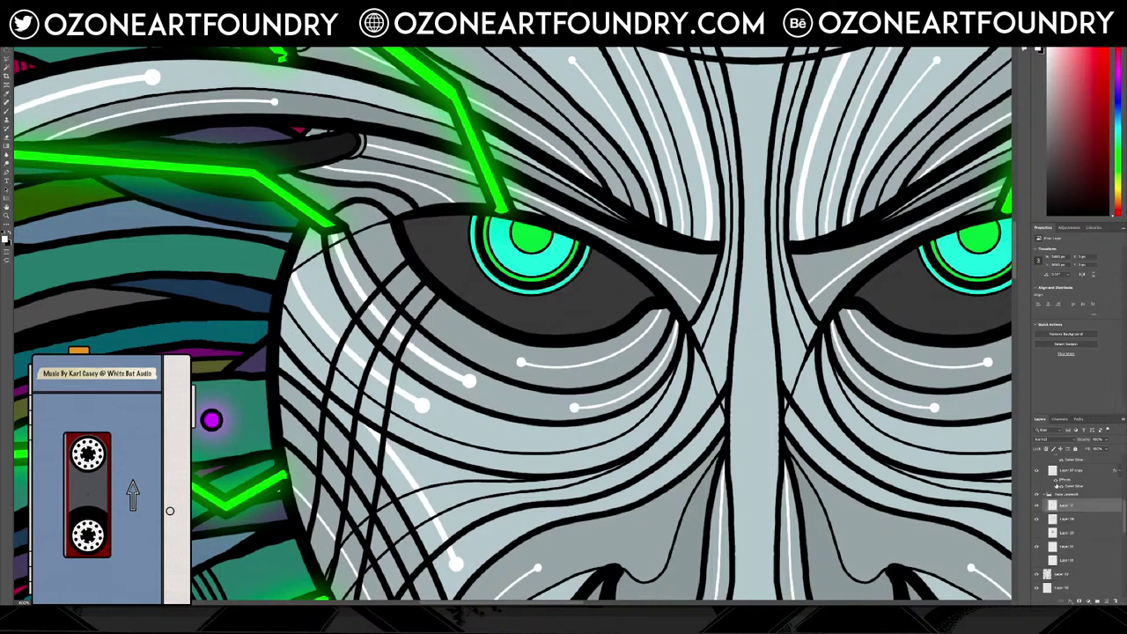
click(1037, 506)
click(1037, 506)
click(1037, 506)
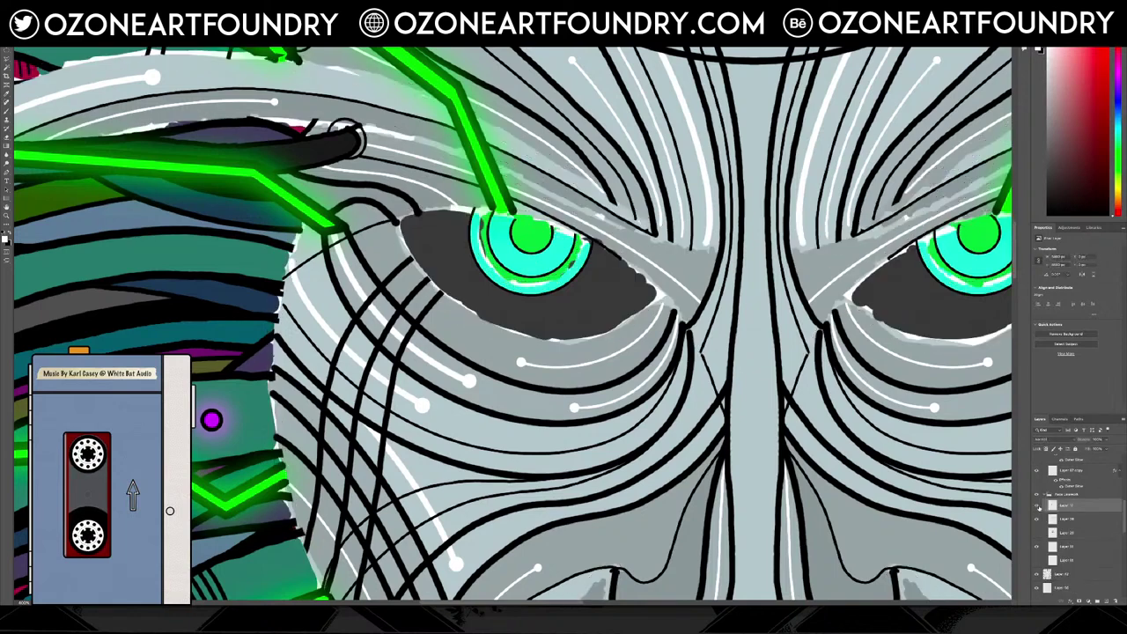
click(1038, 508)
click(1038, 509)
click(1038, 510)
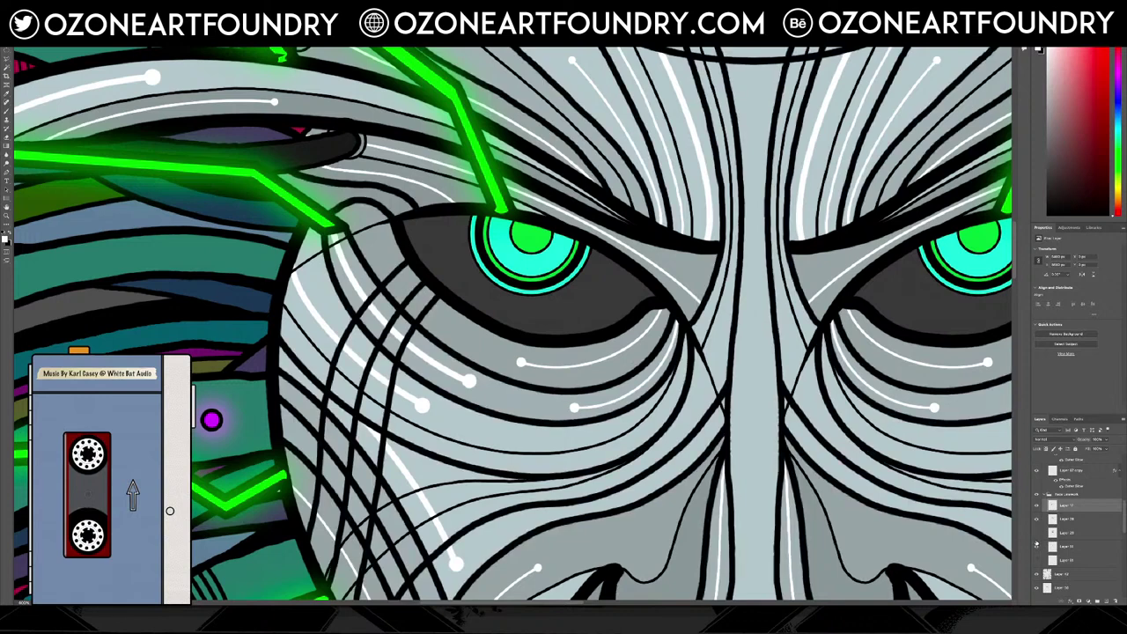
Toggle the visible layers in the face linework group to examine which outlines and thin lines each one contains
click(1036, 547)
click(1036, 547)
click(1036, 546)
click(1036, 546)
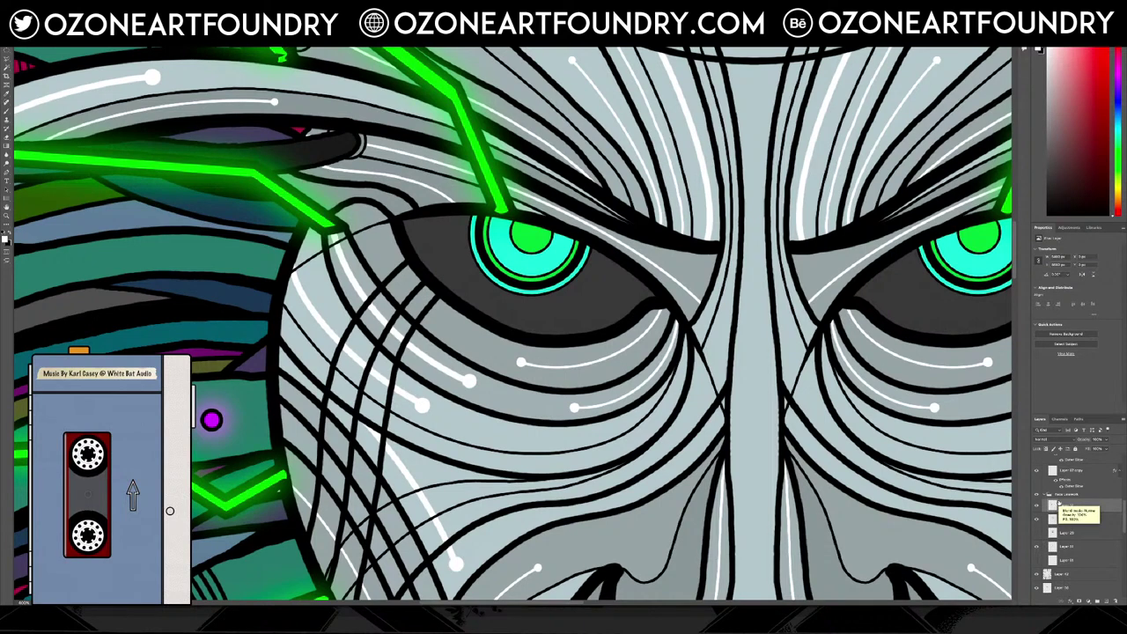
click(1036, 546)
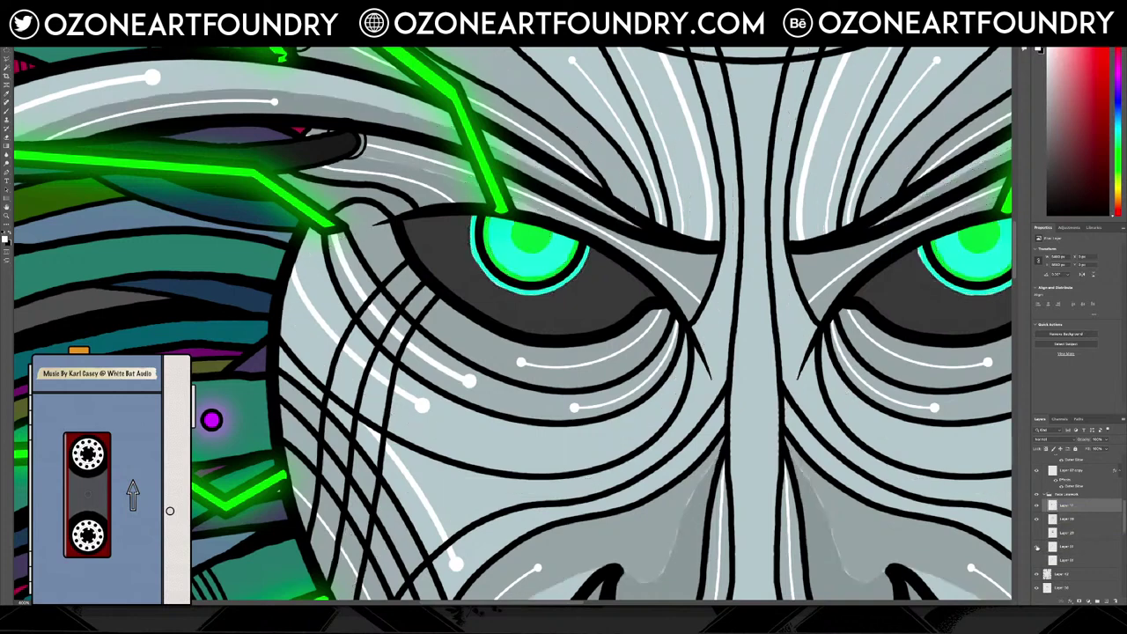
click(1036, 548)
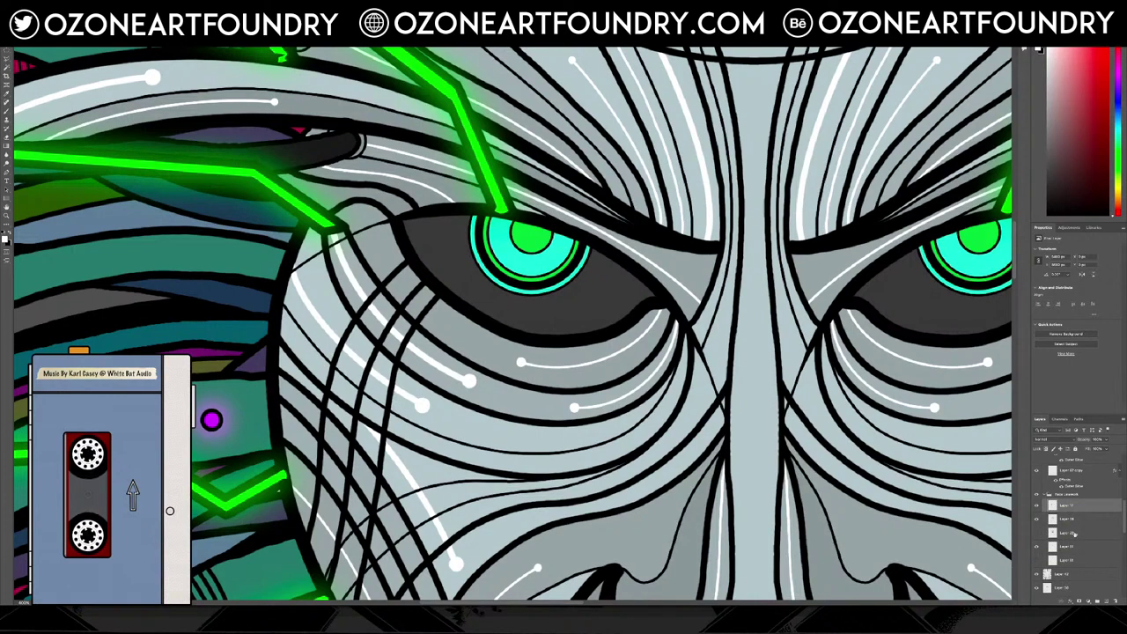
click(1037, 506)
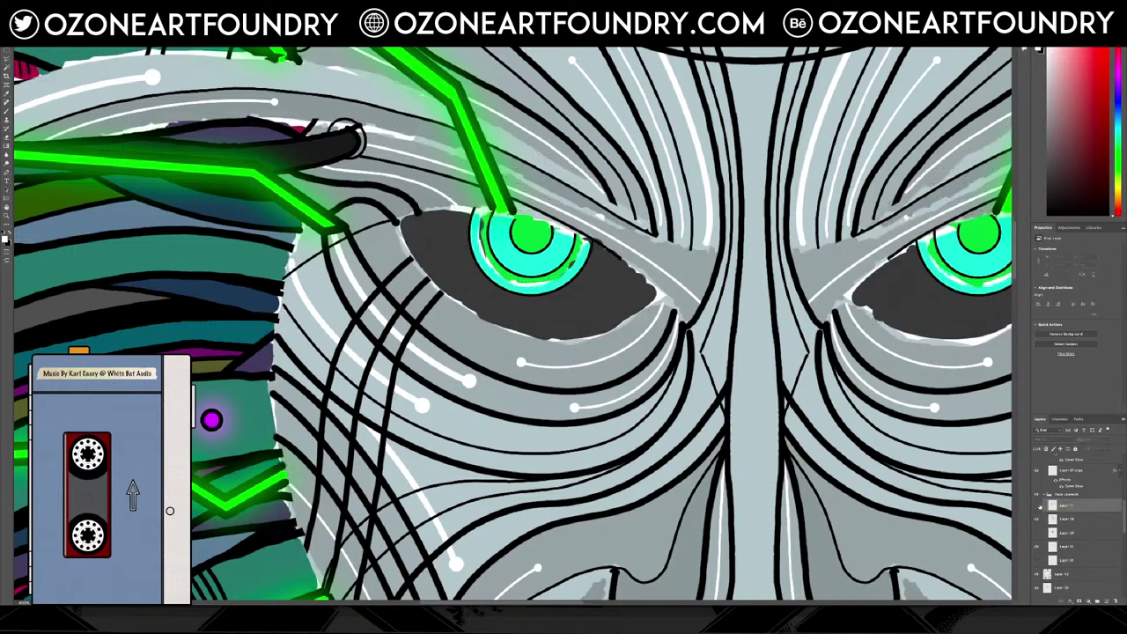
click(1036, 507)
click(1039, 520)
click(1039, 521)
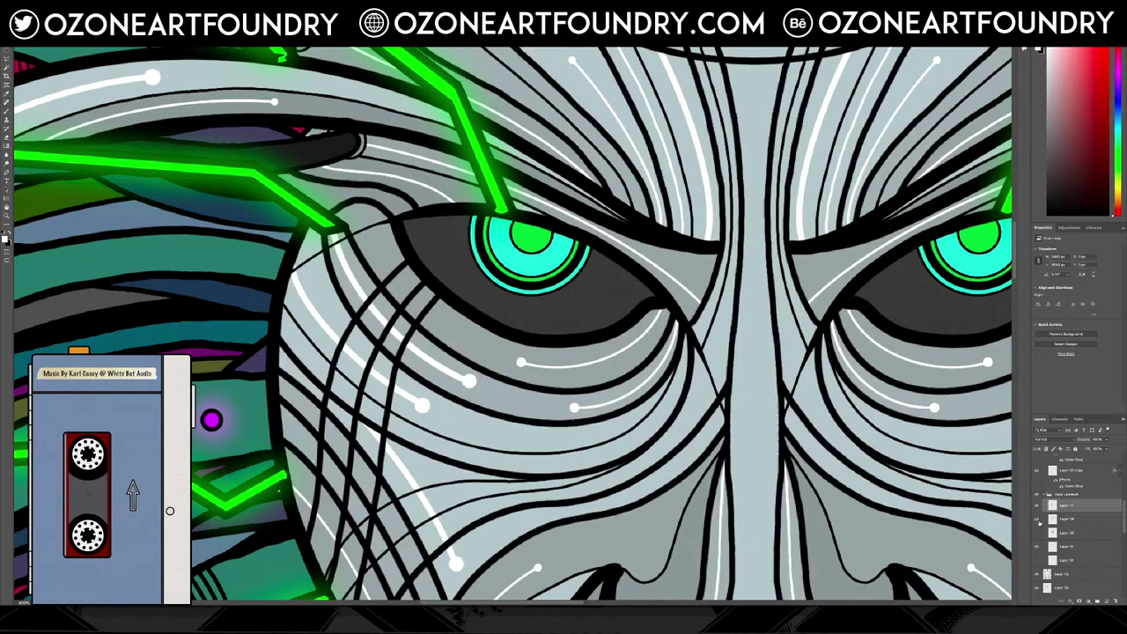
click(1037, 547)
click(1037, 547)
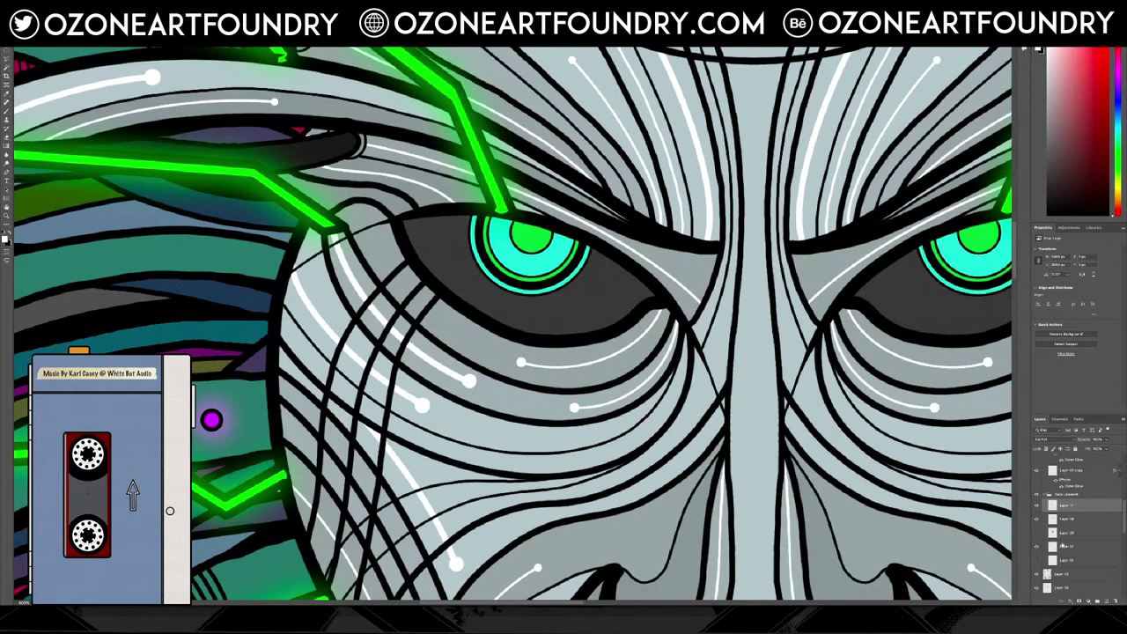
Move the lower visible face linework layer up beside the other two, merge the three into one layer, and check it
drag(1087, 547, 1081, 526)
click(1081, 505)
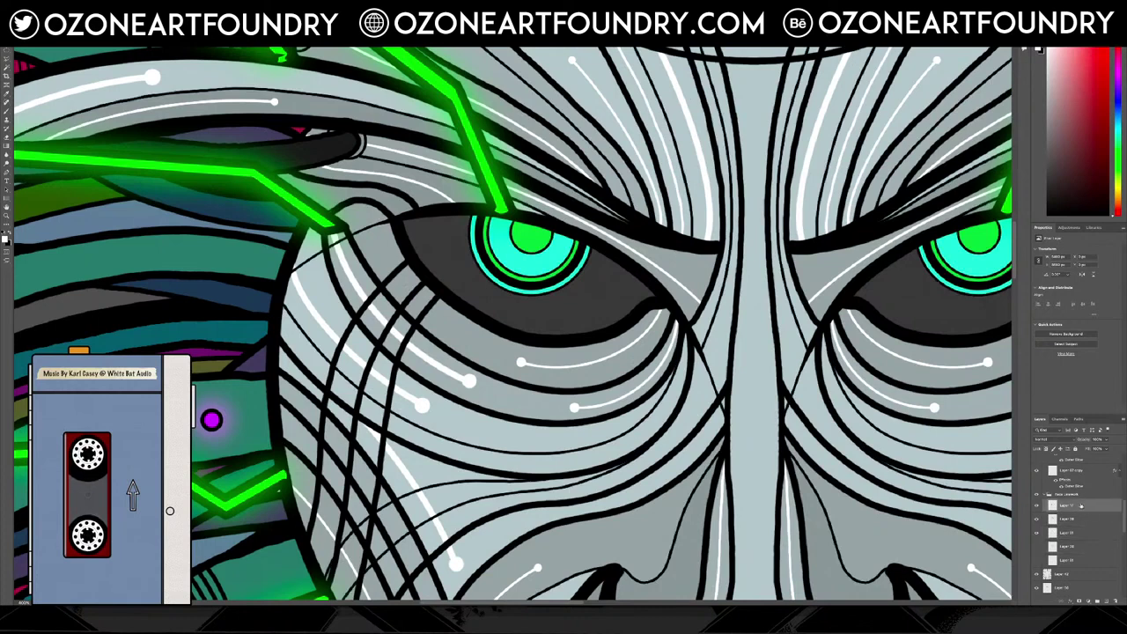
right_click(1088, 530)
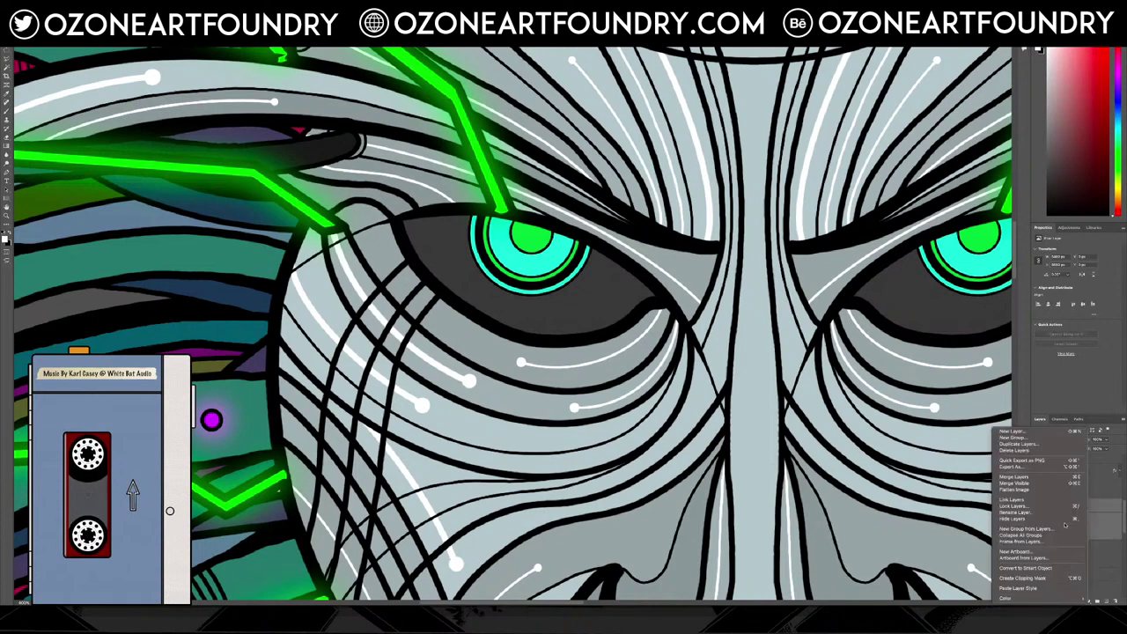
click(1055, 483)
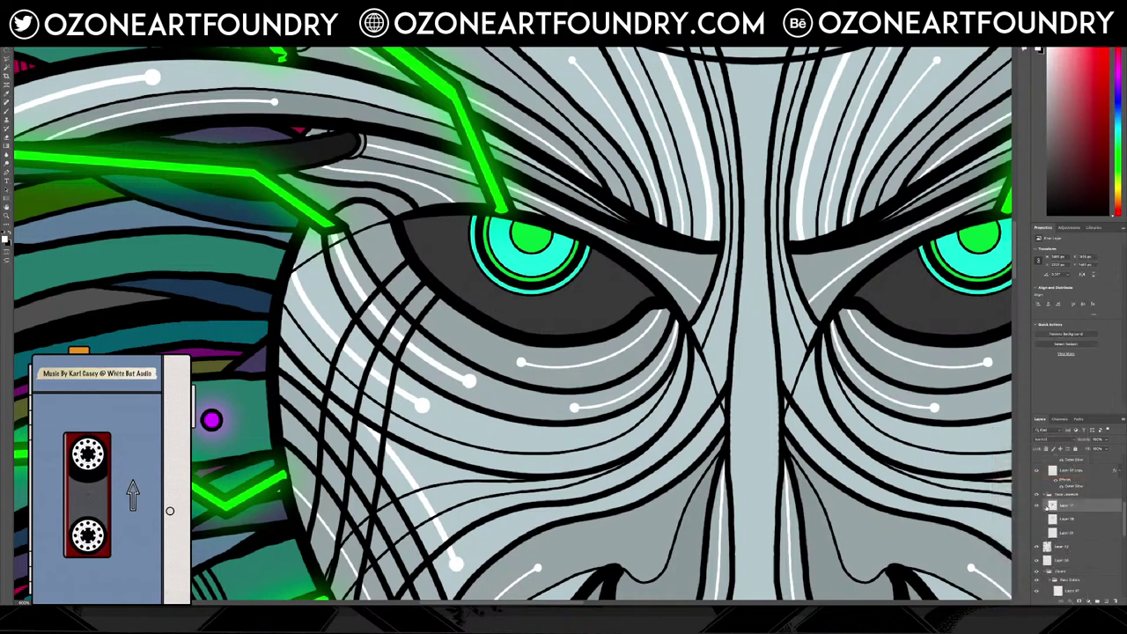
click(1038, 506)
click(1038, 506)
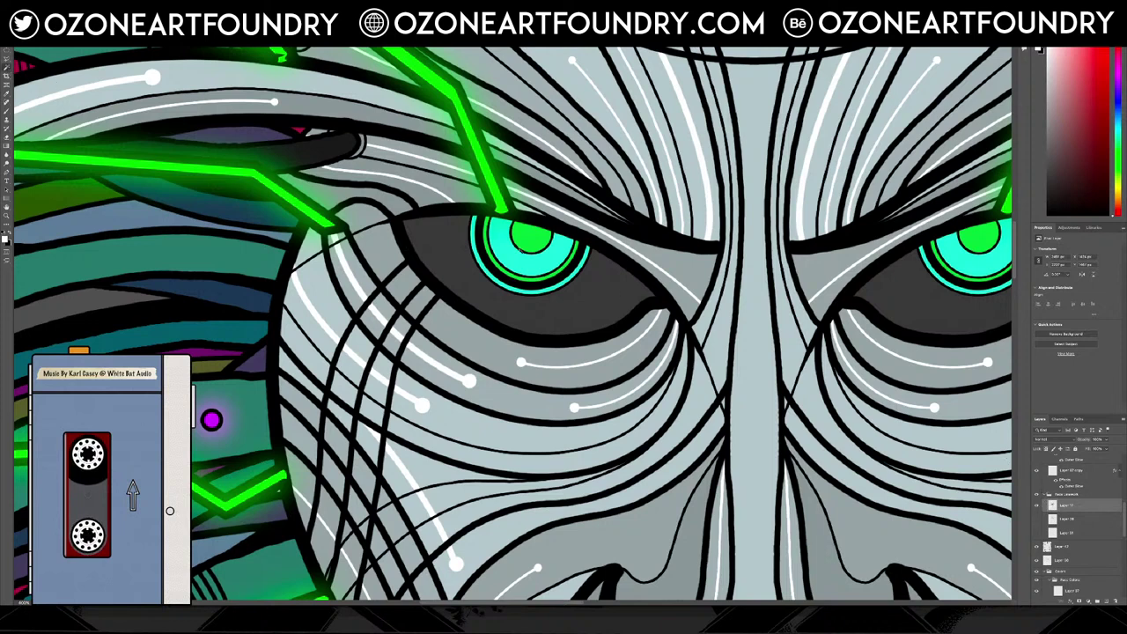
Select the outer cyan ring of the eye's iris and make the top layer in the glow group active
click(516, 286)
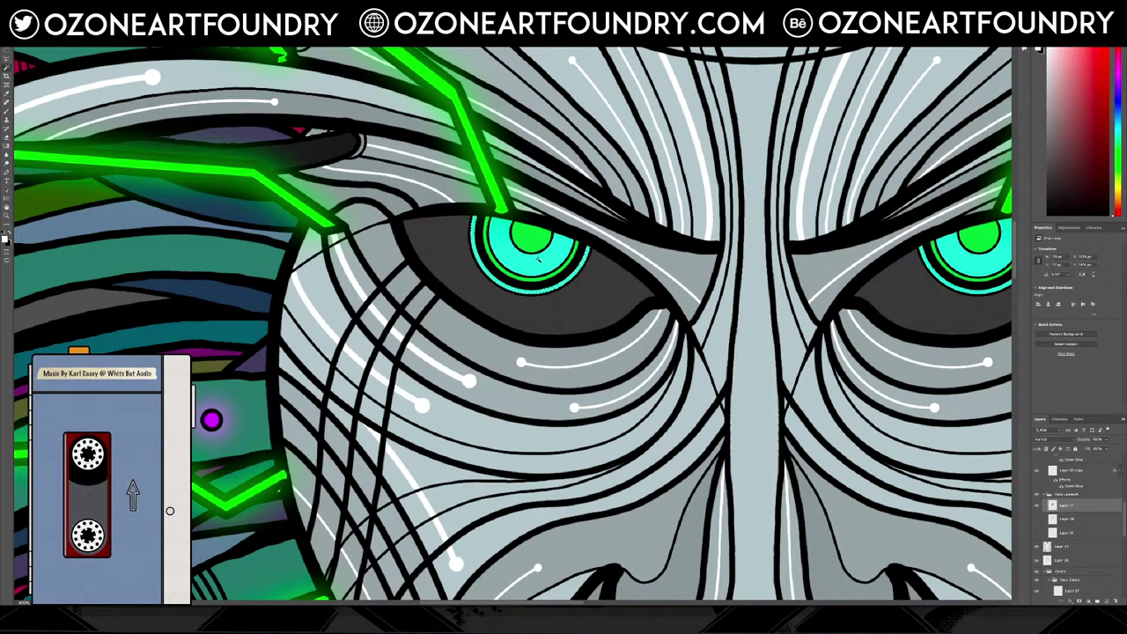
scroll(1096, 515, up, 5)
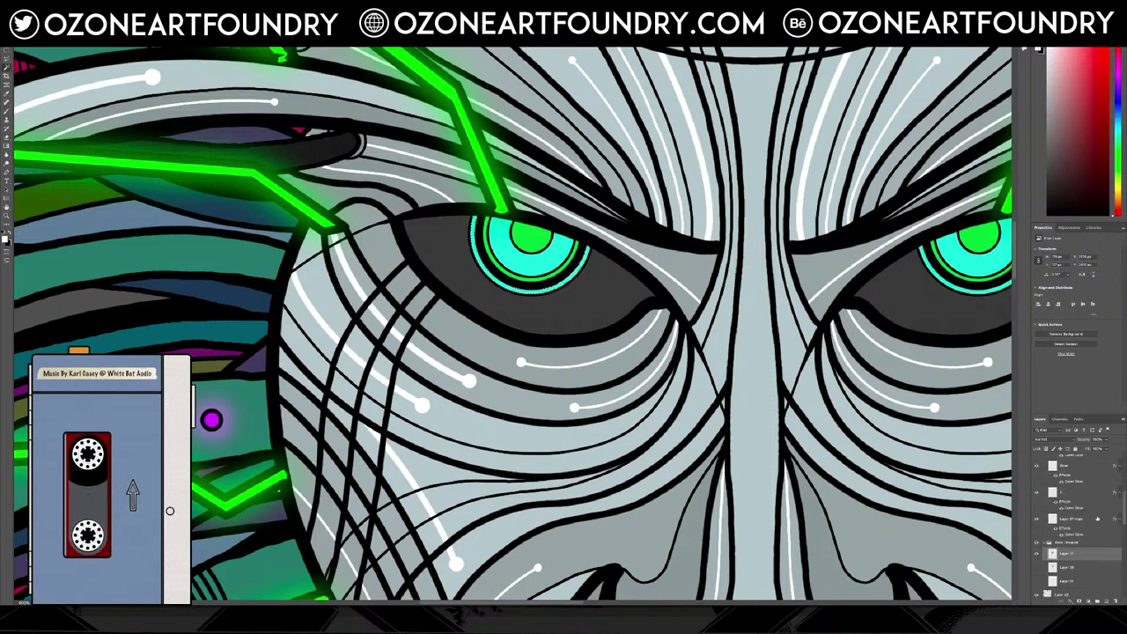
scroll(1095, 515, down, 1)
click(1085, 494)
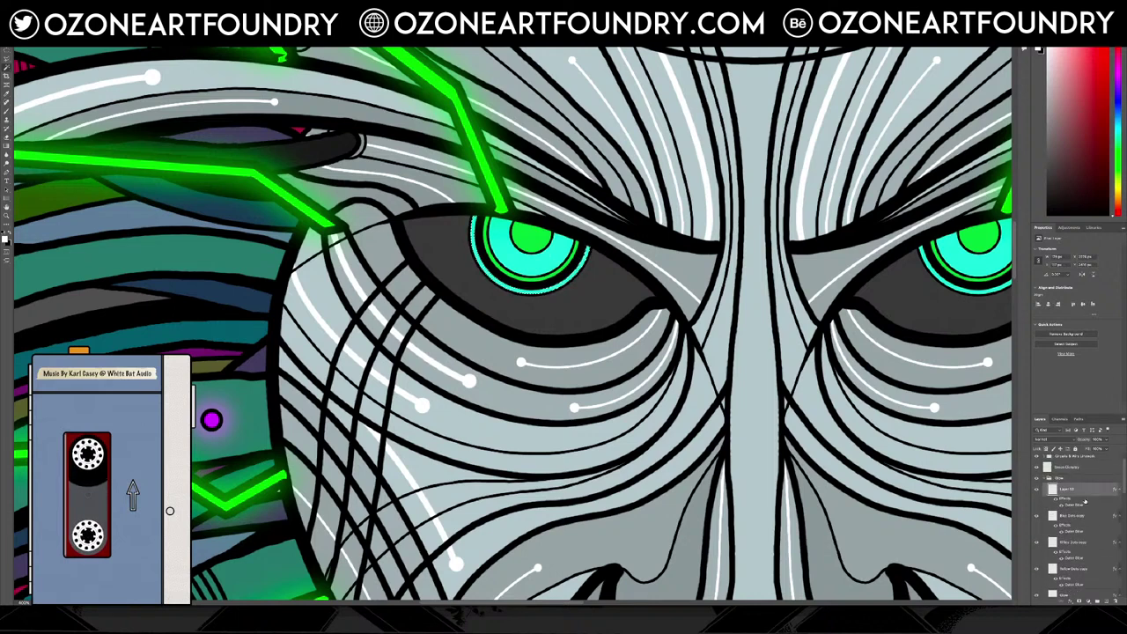
Add a new layer and fill the selected ring on it with the cyan sampled from the iris
click(1106, 602)
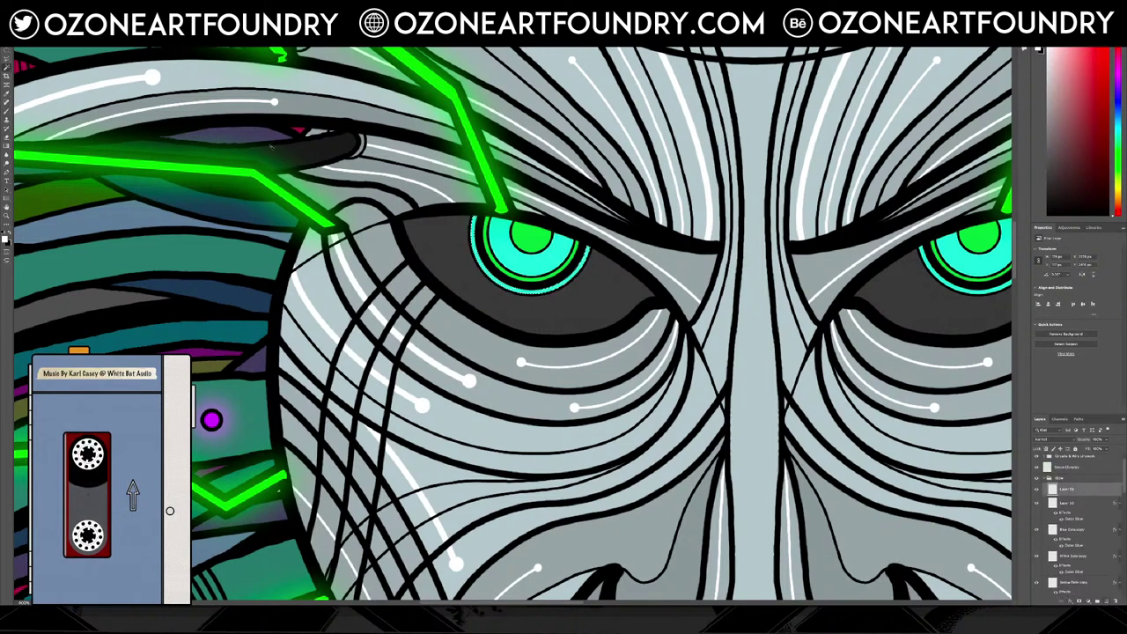
click(5, 240)
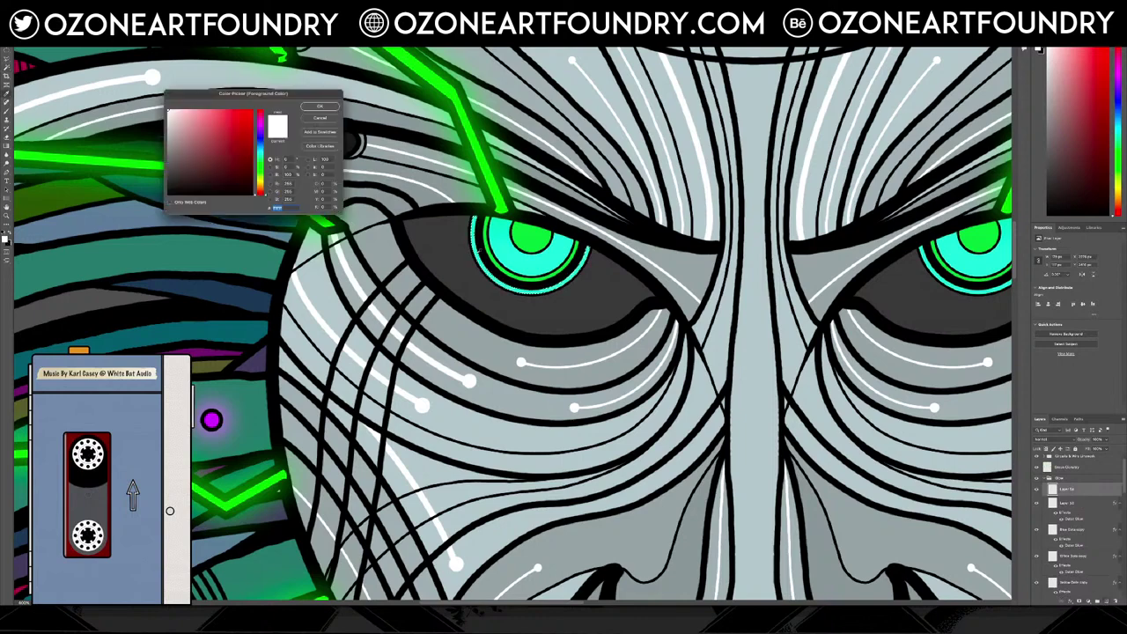
click(506, 257)
click(330, 110)
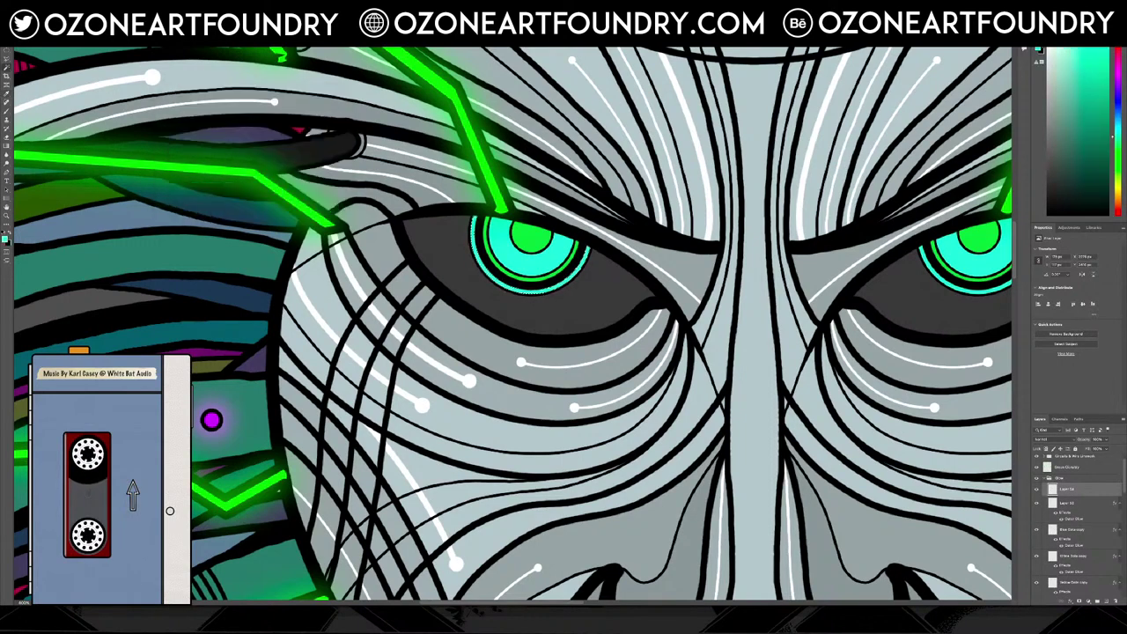
click(84, 39)
click(117, 111)
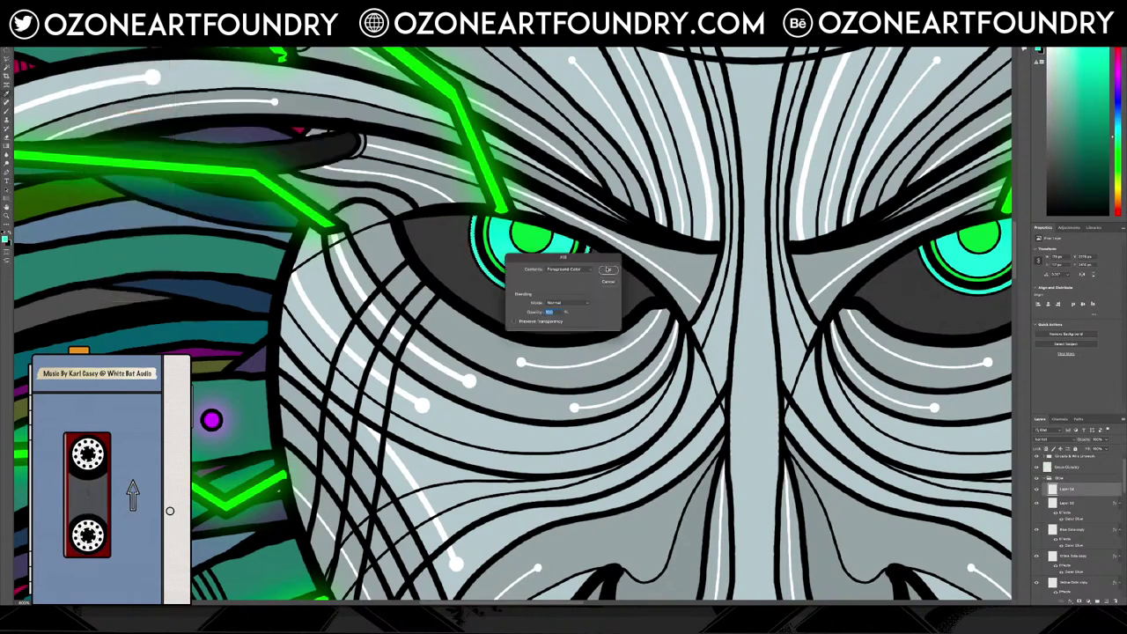
click(609, 271)
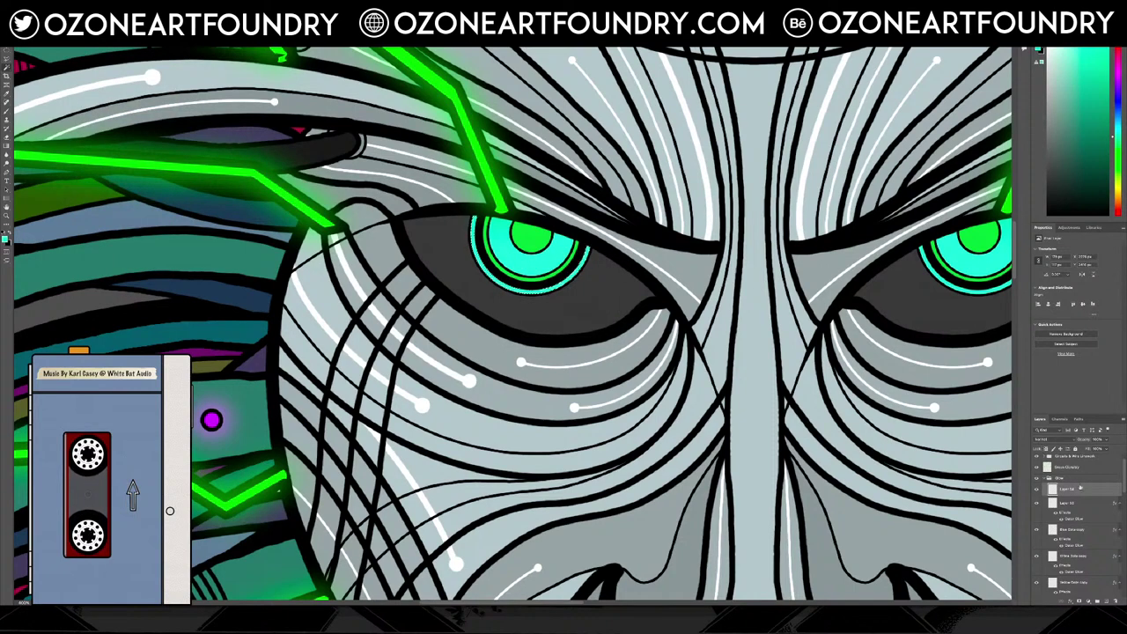
Paste the copied glow layer style onto the new ring layer and recolor its Outer Glow to the iris cyan
right_click(1080, 487)
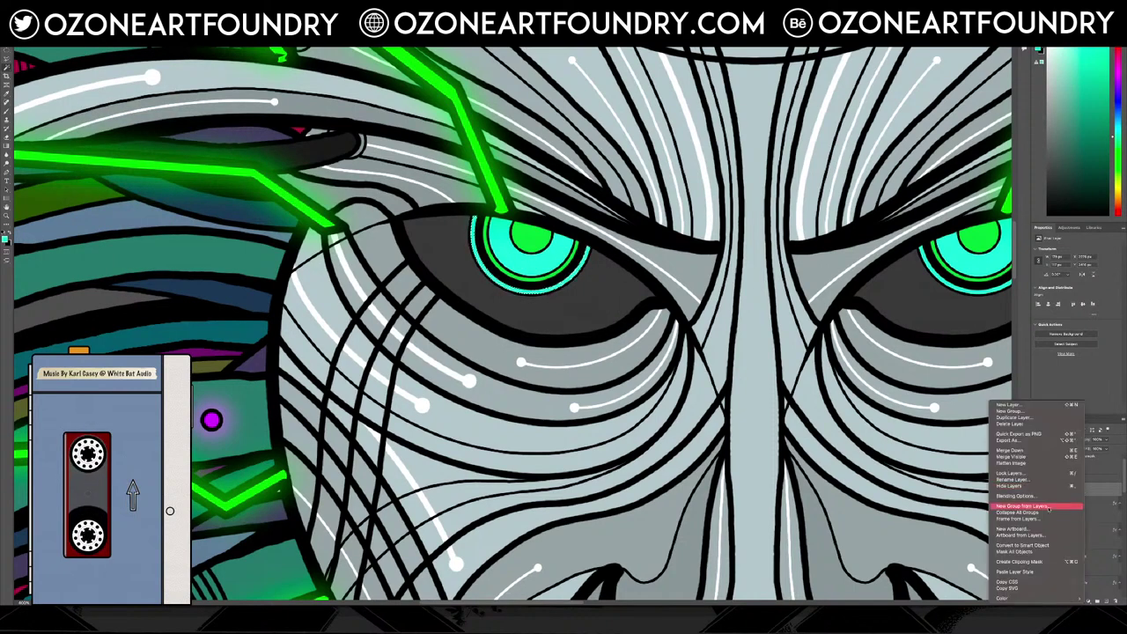
click(1043, 571)
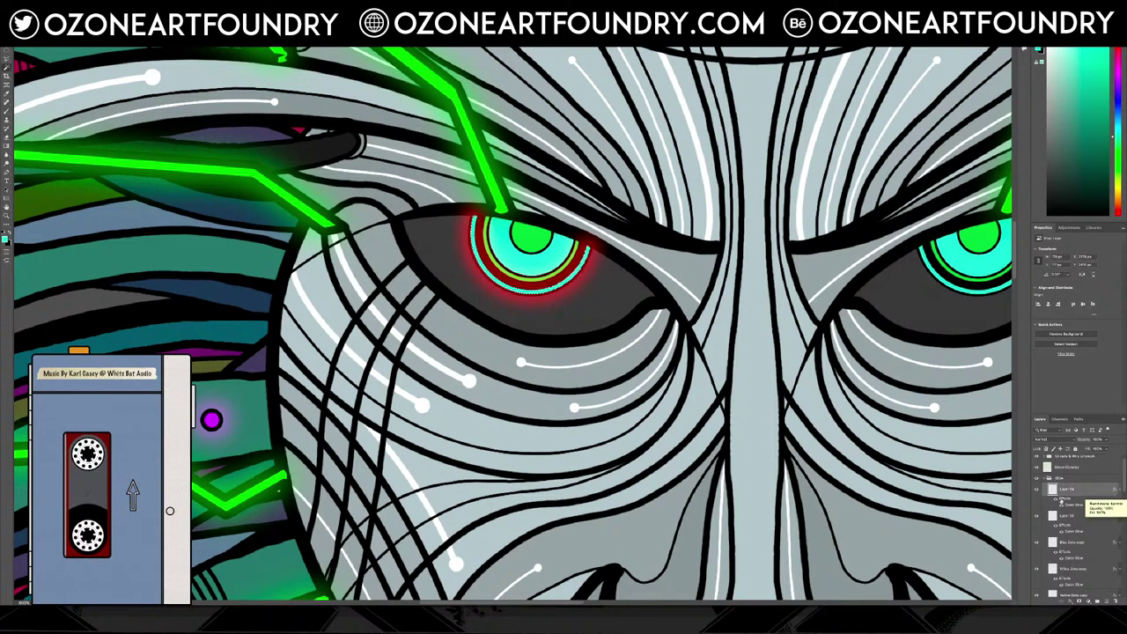
double_click(1079, 503)
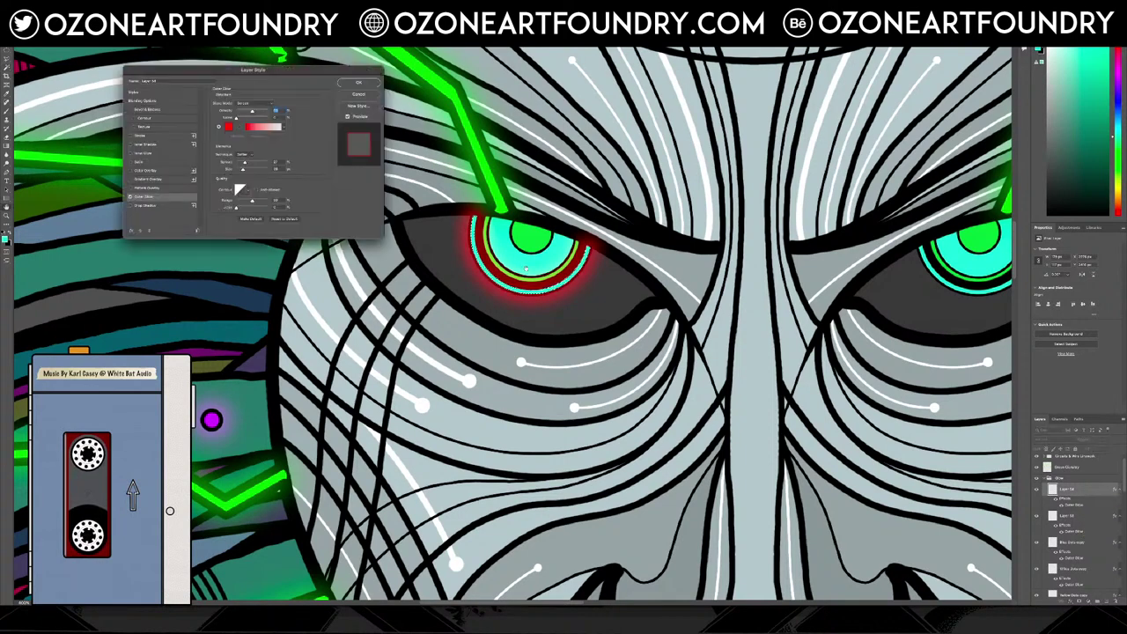
click(231, 128)
click(550, 255)
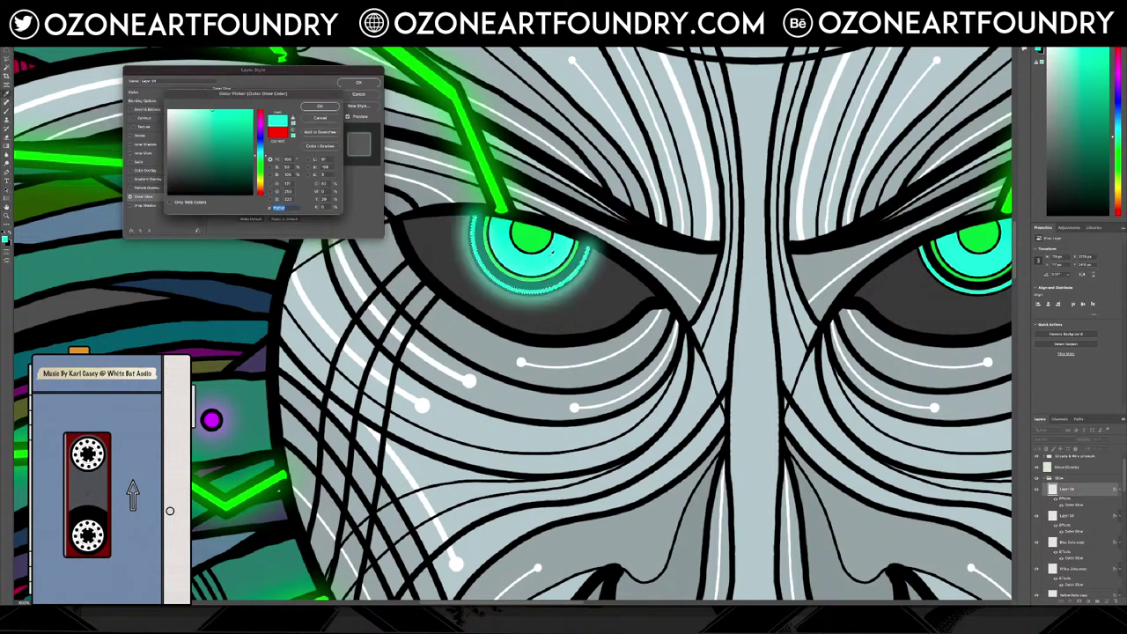
click(320, 107)
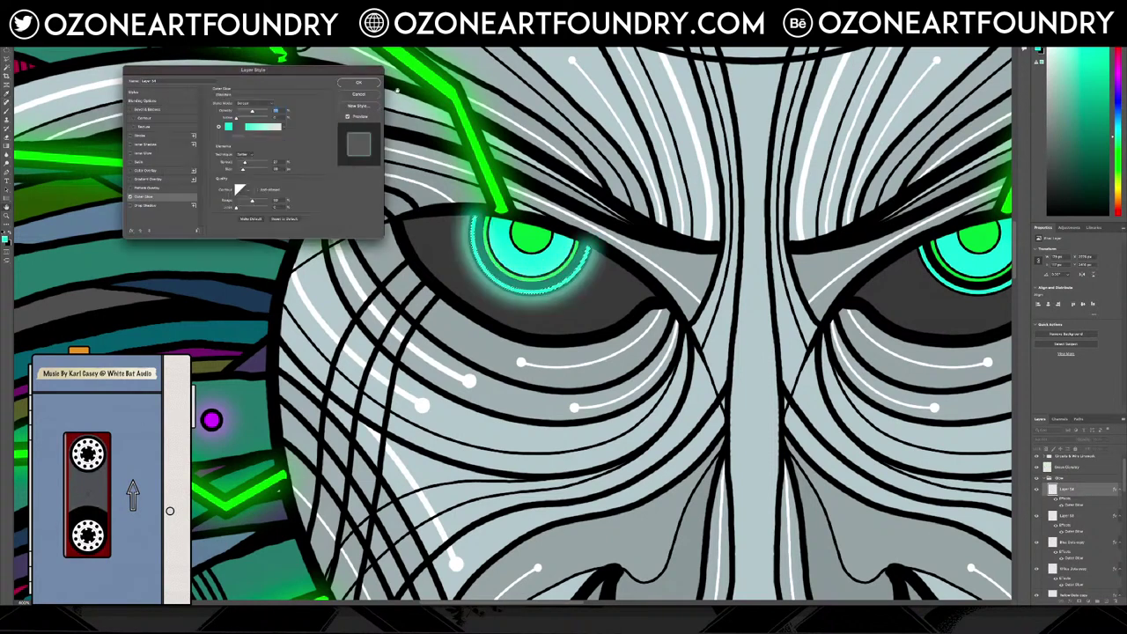
click(358, 82)
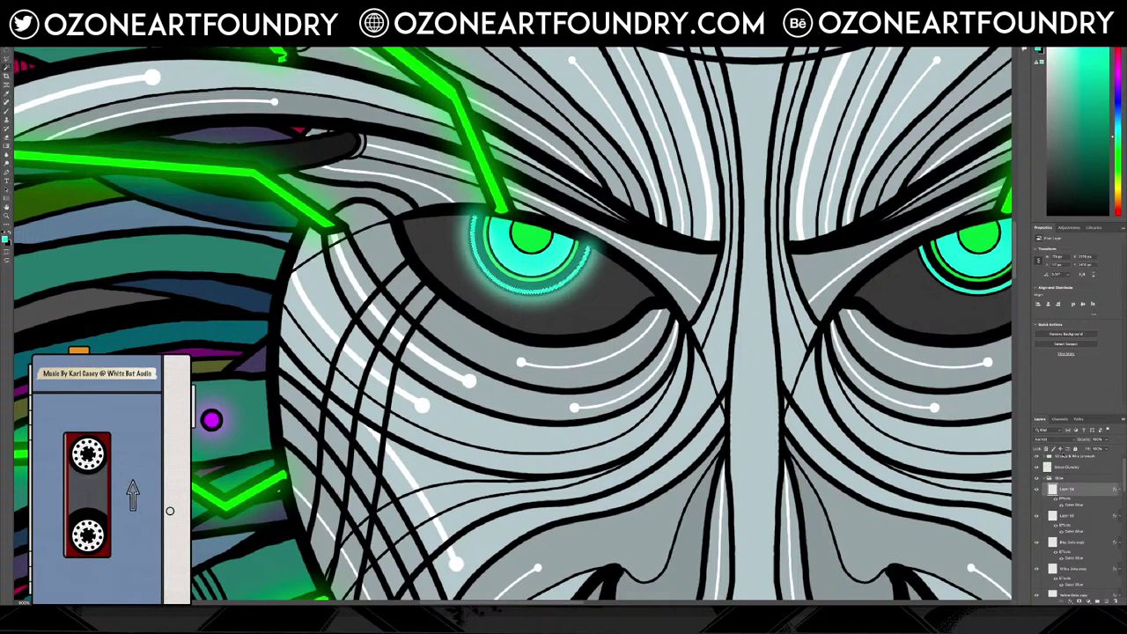
Move the glowing ring layer down the stack to sit directly above the dark eye fill layer, beneath the linework
drag(1095, 484, 1091, 569)
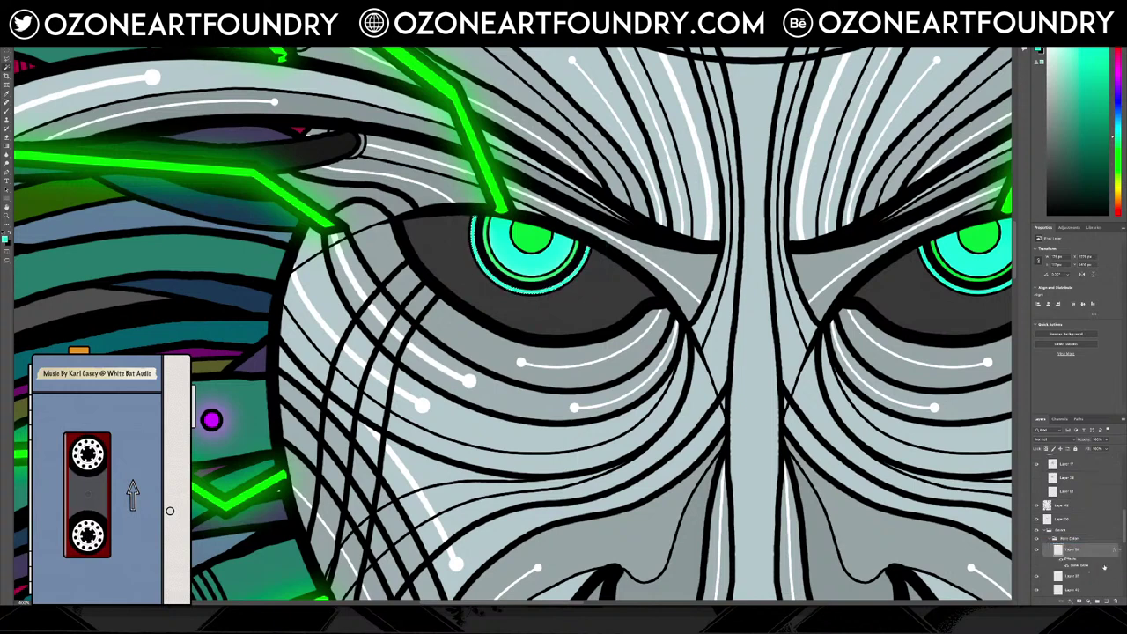
scroll(1096, 560, down, 1)
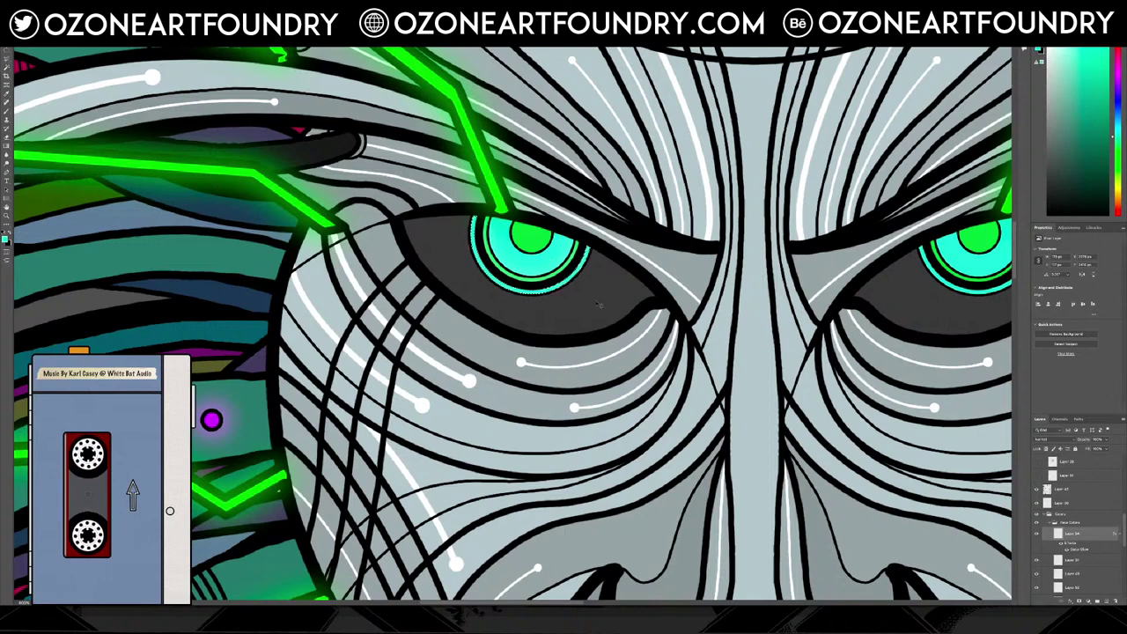
click(1075, 503)
click(1037, 504)
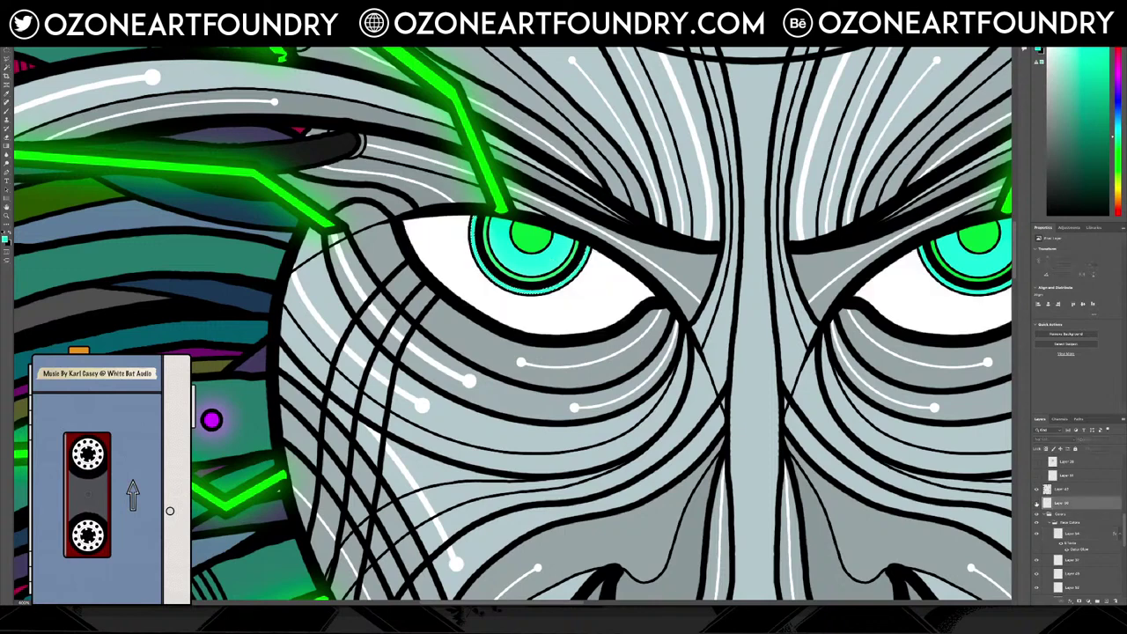
click(1037, 503)
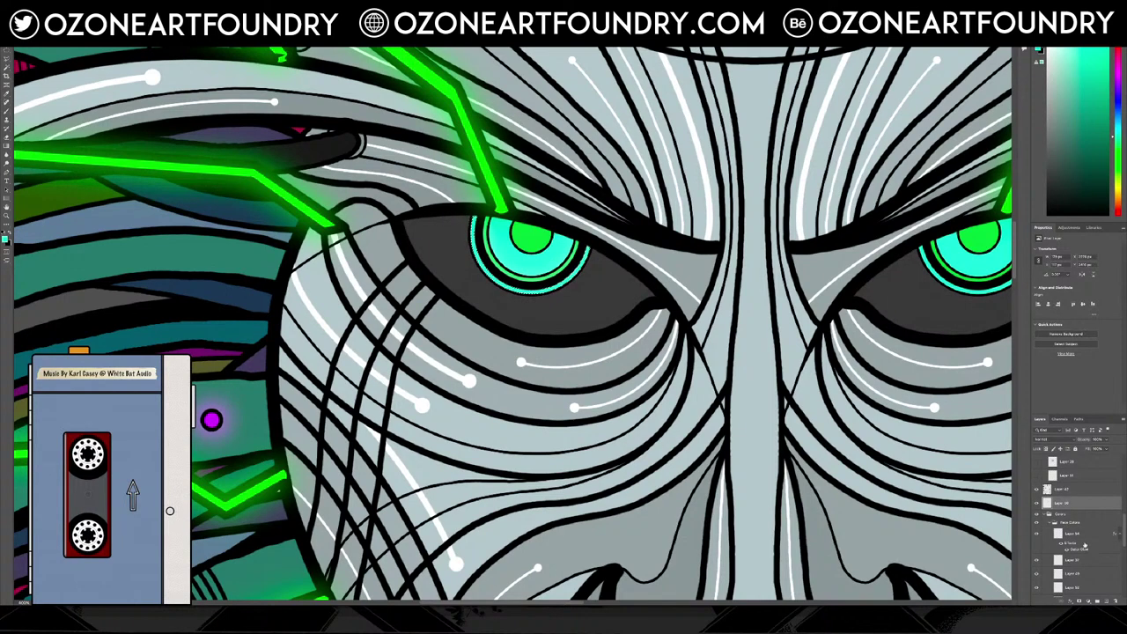
click(1095, 534)
drag(1093, 534, 1091, 499)
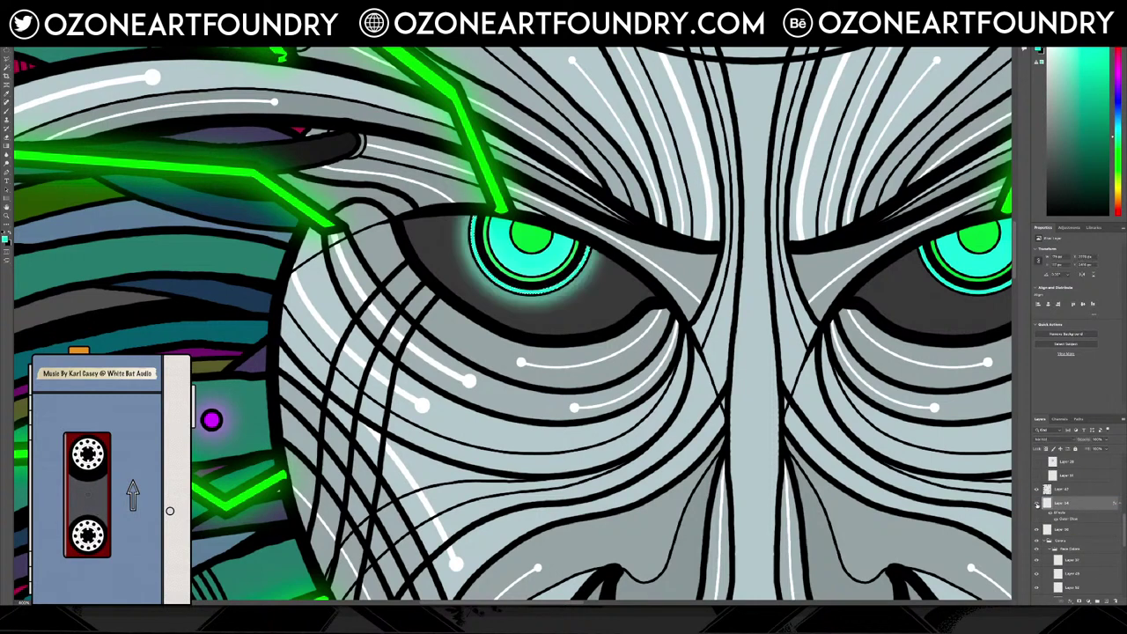
Try a larger Outer Glow size on the cyan ring layer and undo the change
double_click(1068, 519)
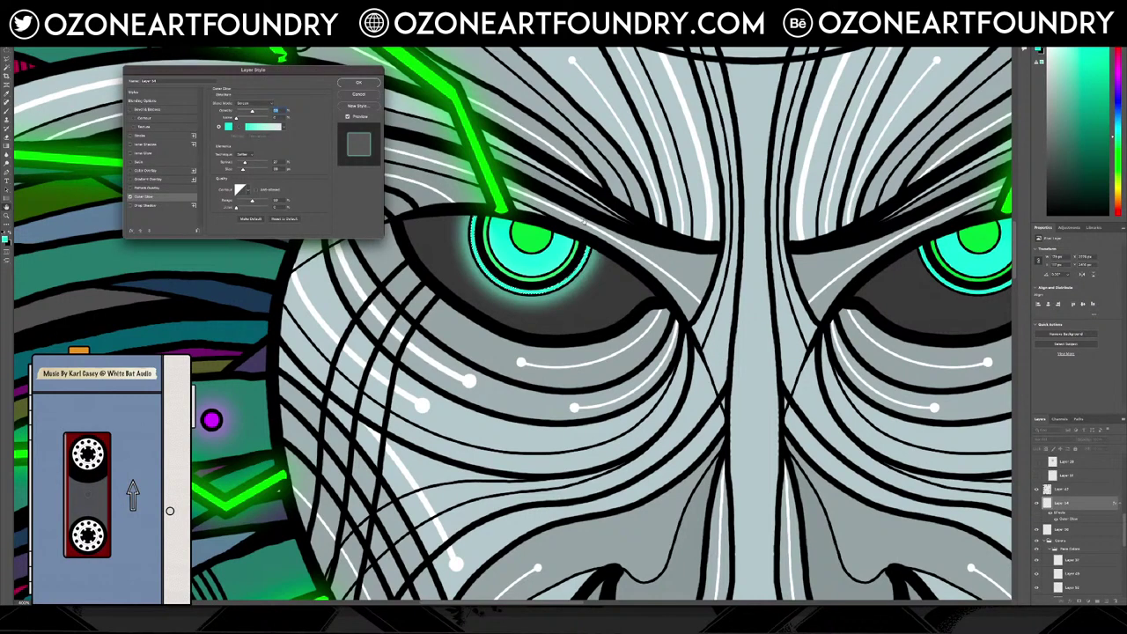
drag(247, 175, 248, 173)
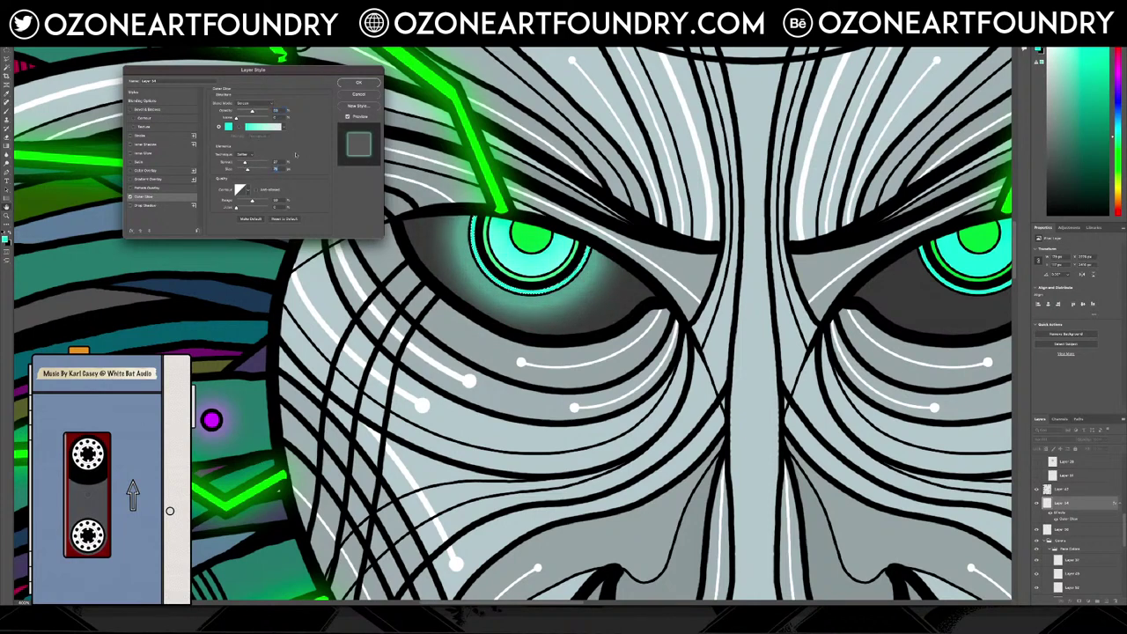
click(377, 84)
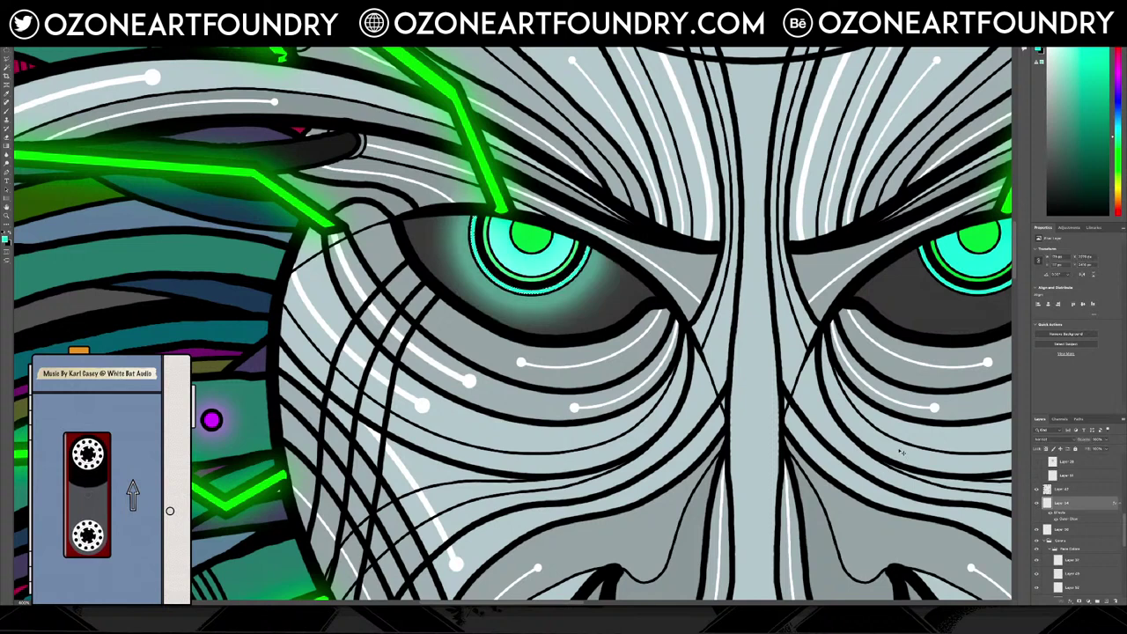
drag(903, 445, 902, 444)
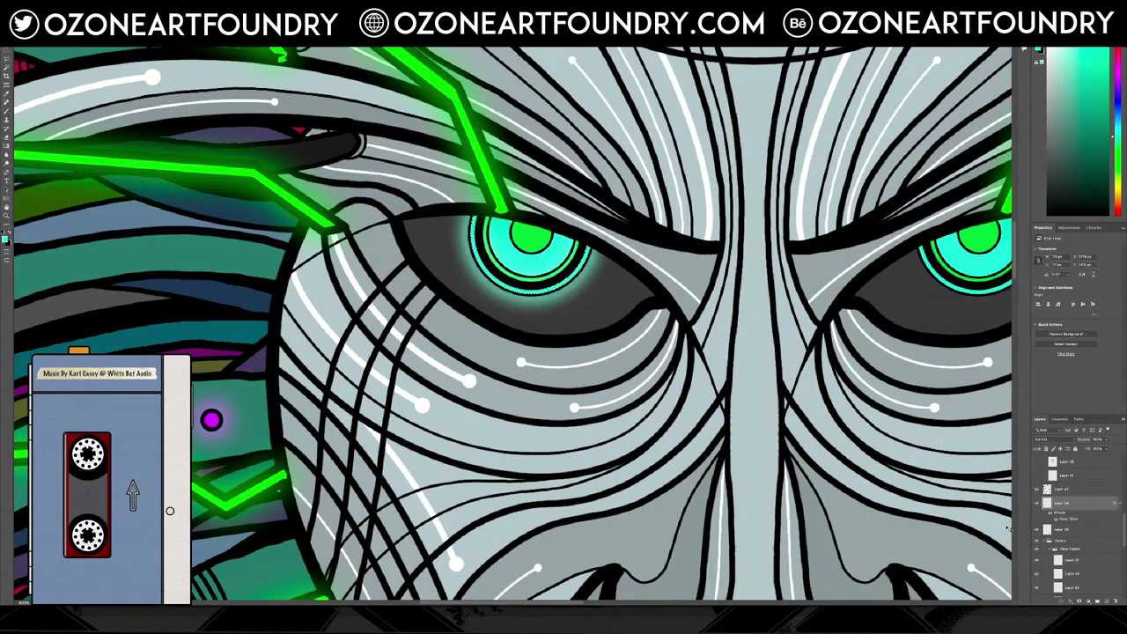
Toggle the green circuitry glow and the face linework layers to examine how they overlap the eye's glow
scroll(1040, 458, up, 10)
click(1037, 462)
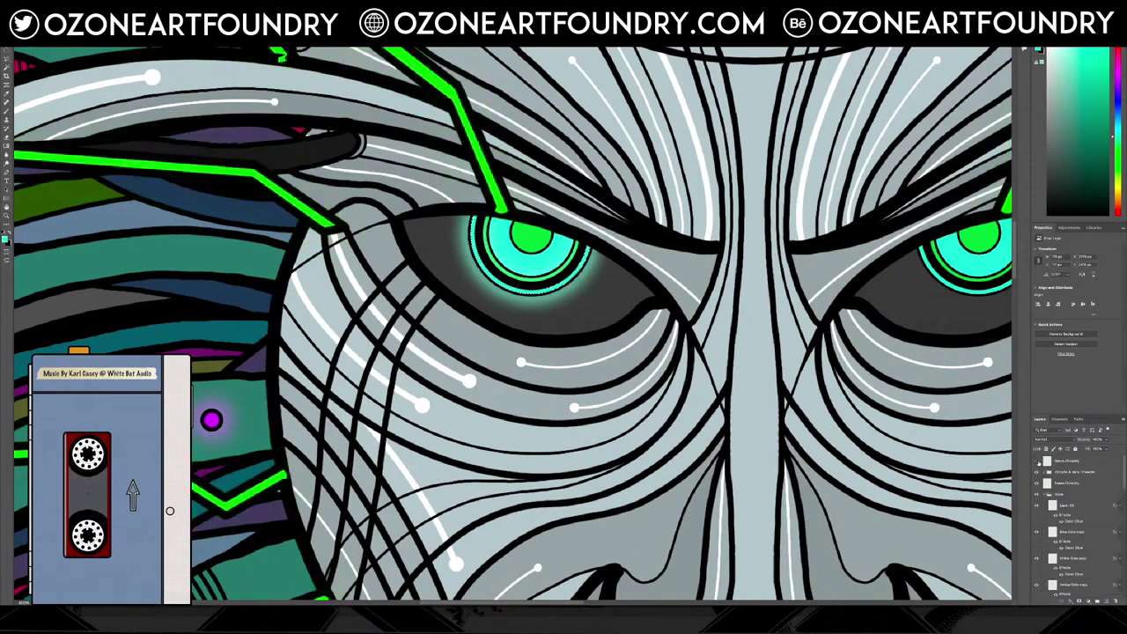
click(1037, 461)
click(1036, 461)
scroll(1053, 522, down, 10)
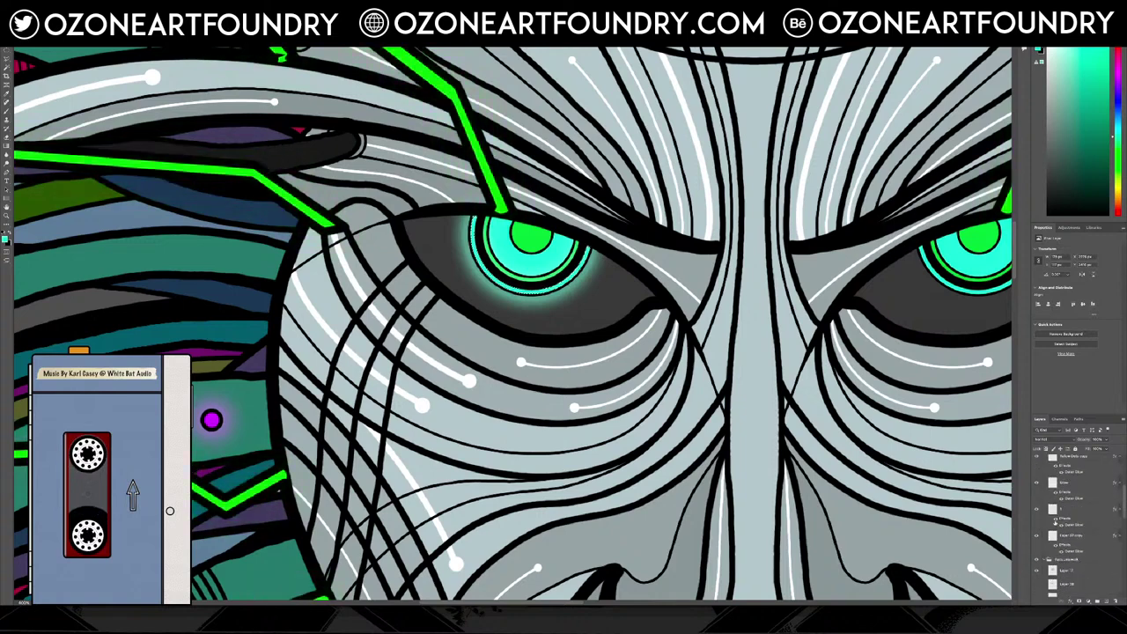
click(1036, 571)
click(1036, 571)
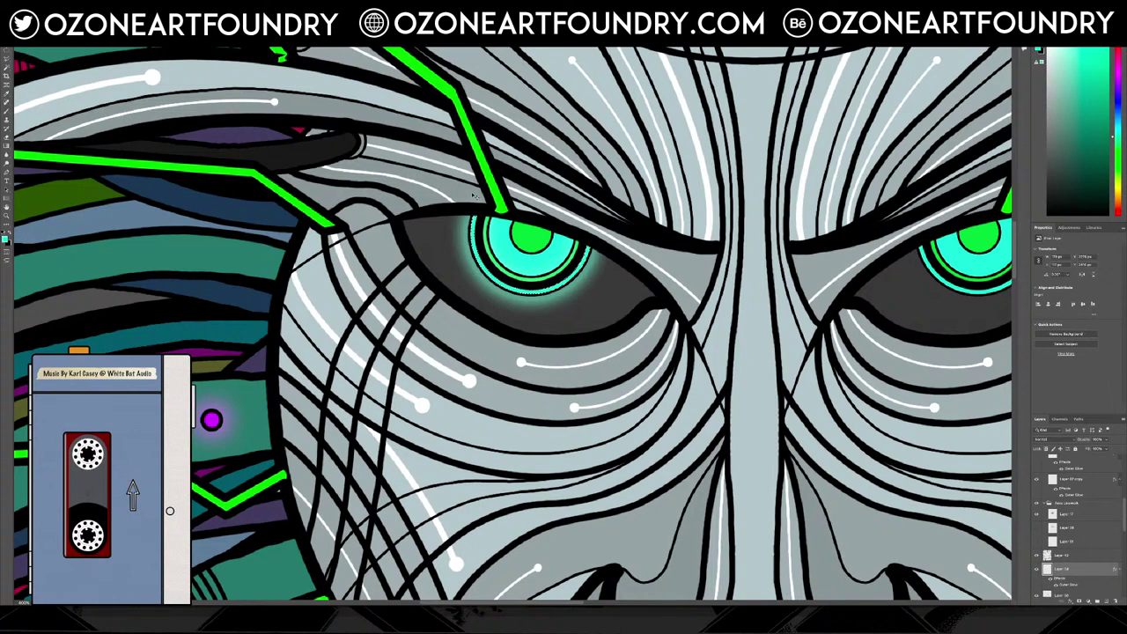
scroll(1072, 519, up, 10)
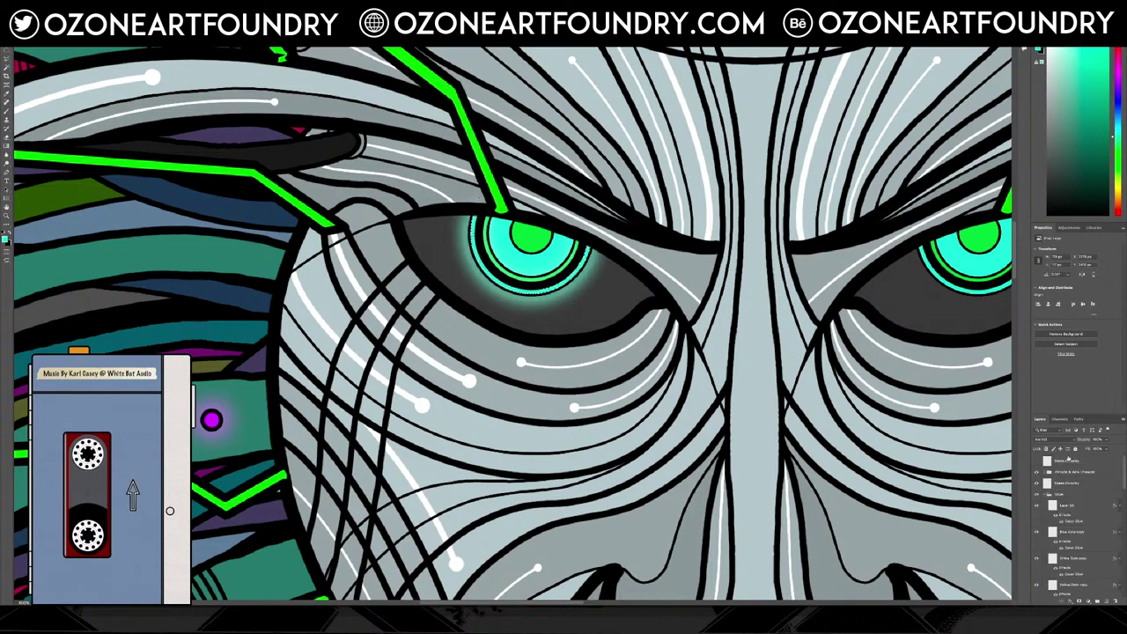
click(1037, 461)
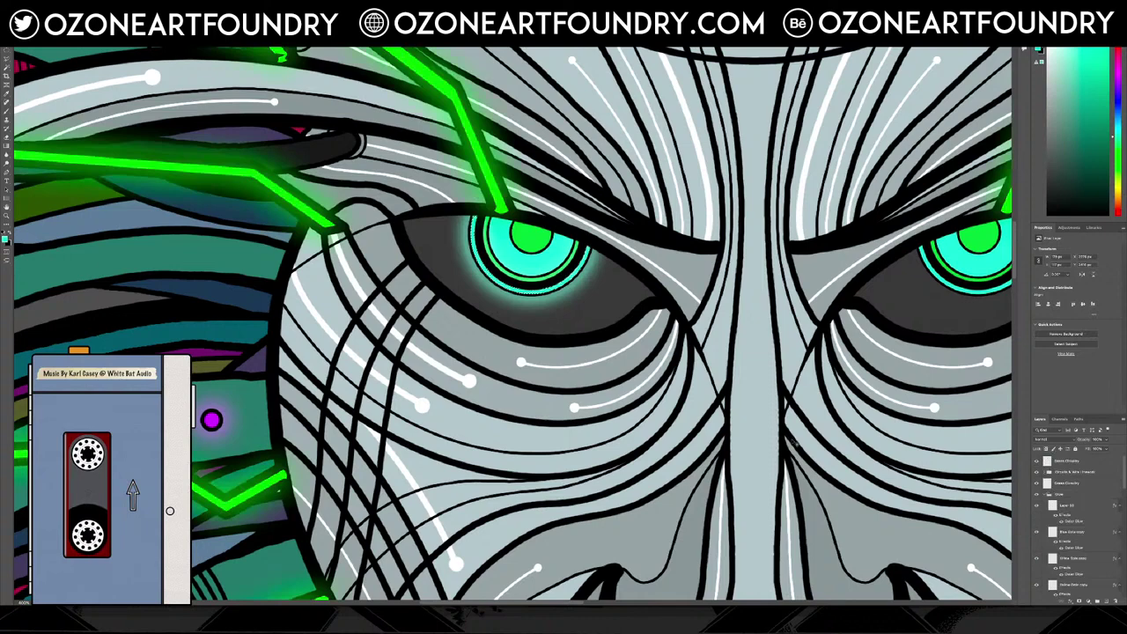
Undo the cyan ring layer's repositioning, glow and fill, back to before the layer was added
drag(790, 438, 806, 446)
key(ctrl+z)
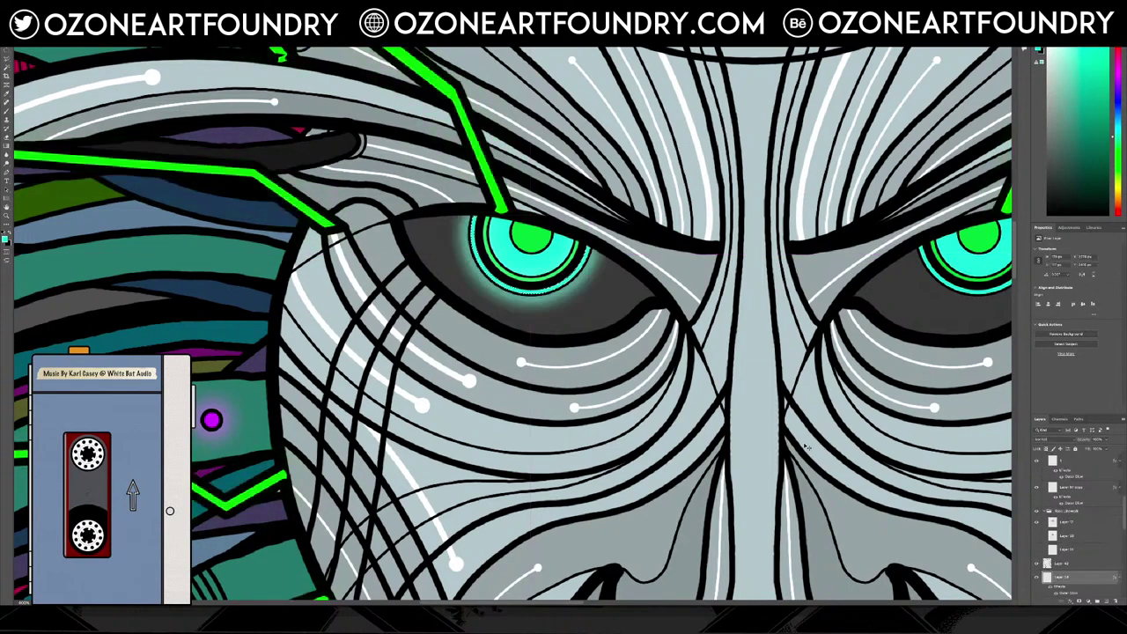
key(ctrl+z)
key(ctrl+z)
key(ctrl+shift+z)
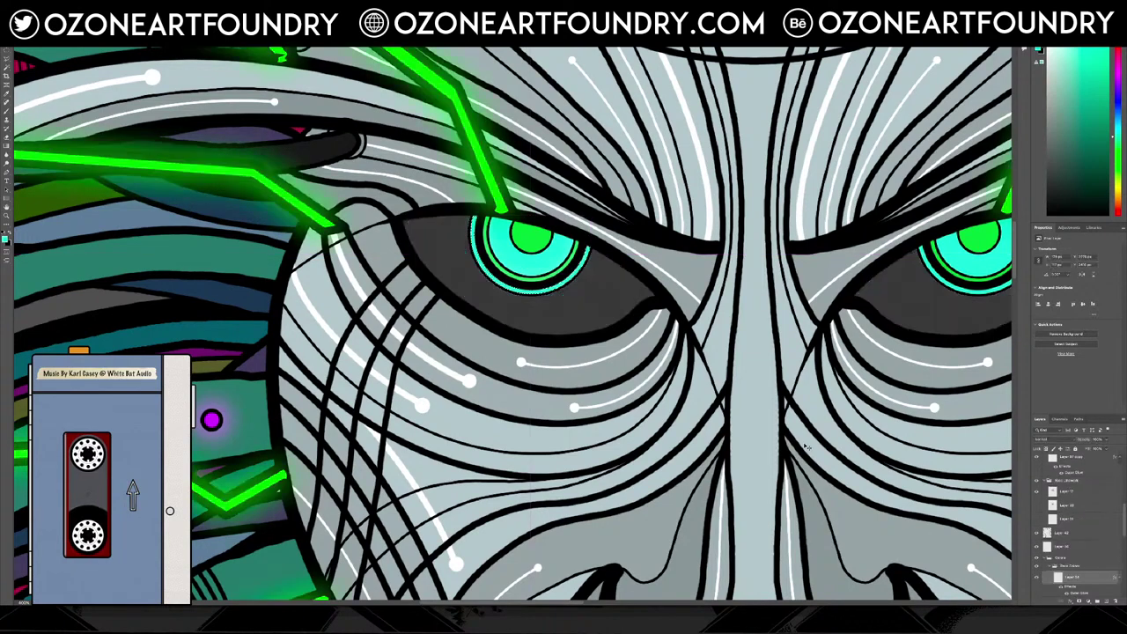
key(ctrl+shift+z)
key(ctrl+z)
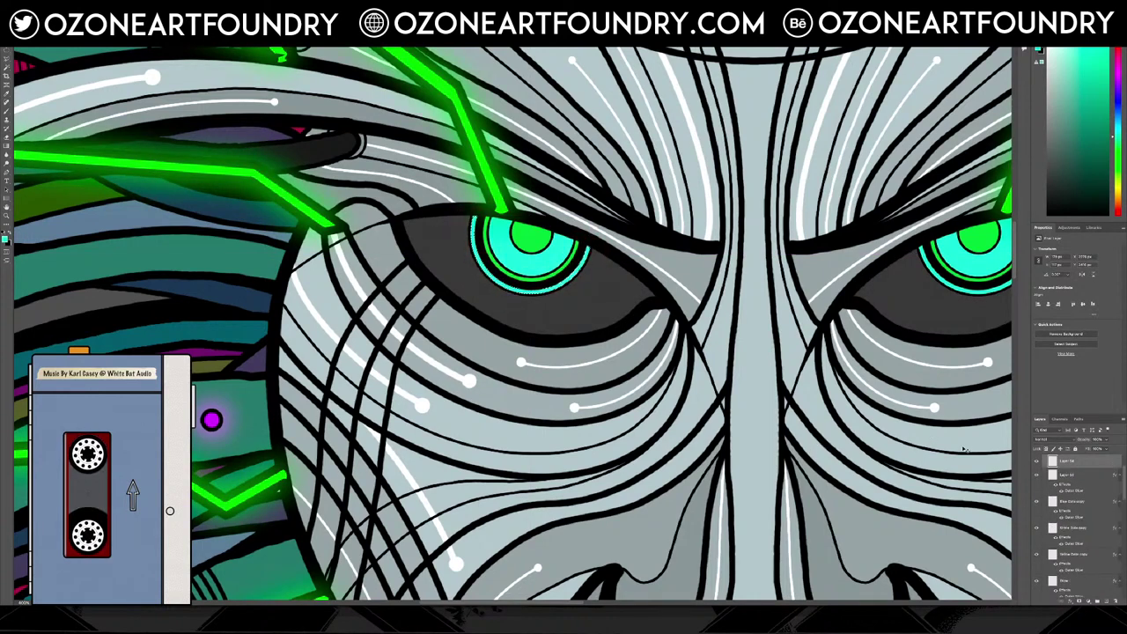
click(963, 449)
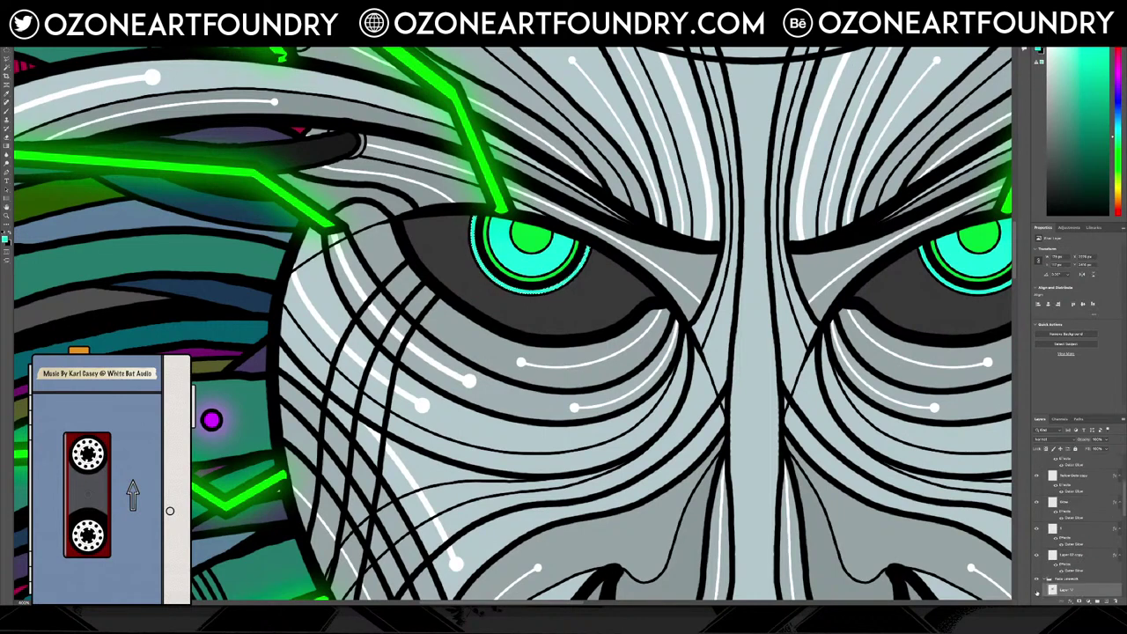
Toggle the merged face linework layer's visibility and check its place below the glow layers
click(1037, 589)
click(1037, 589)
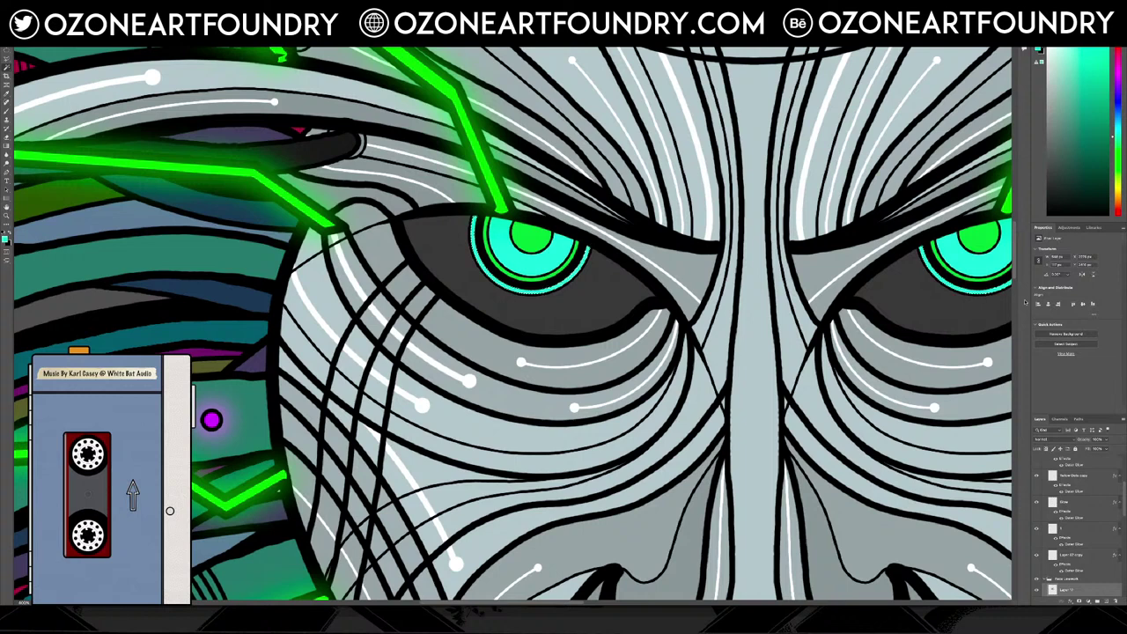
scroll(1100, 478, down, 2)
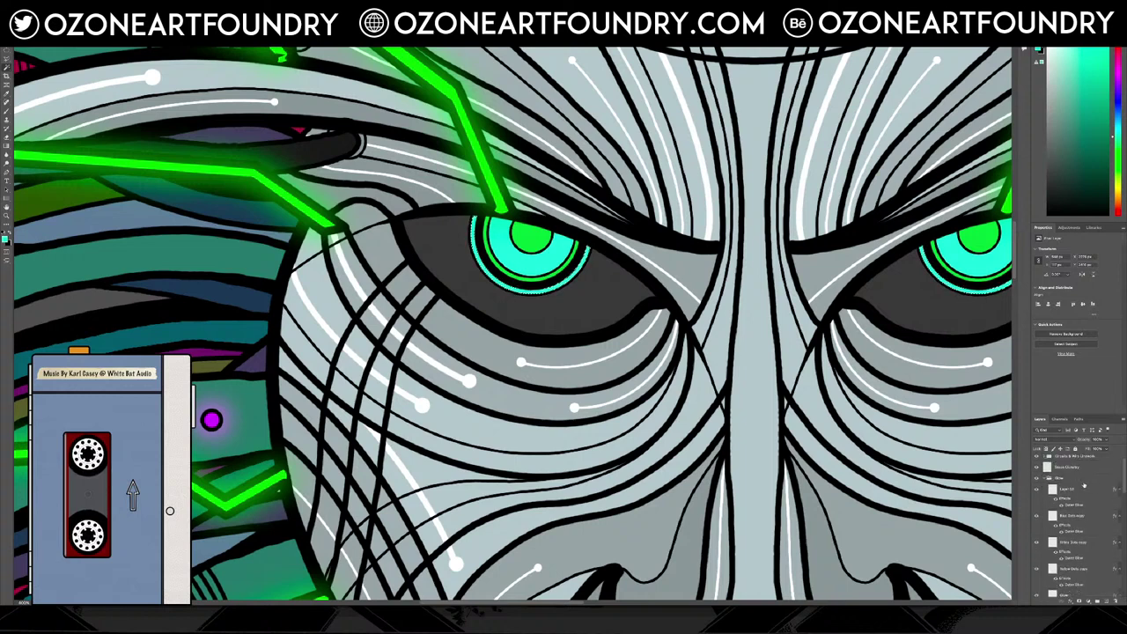
scroll(1083, 485, down, 5)
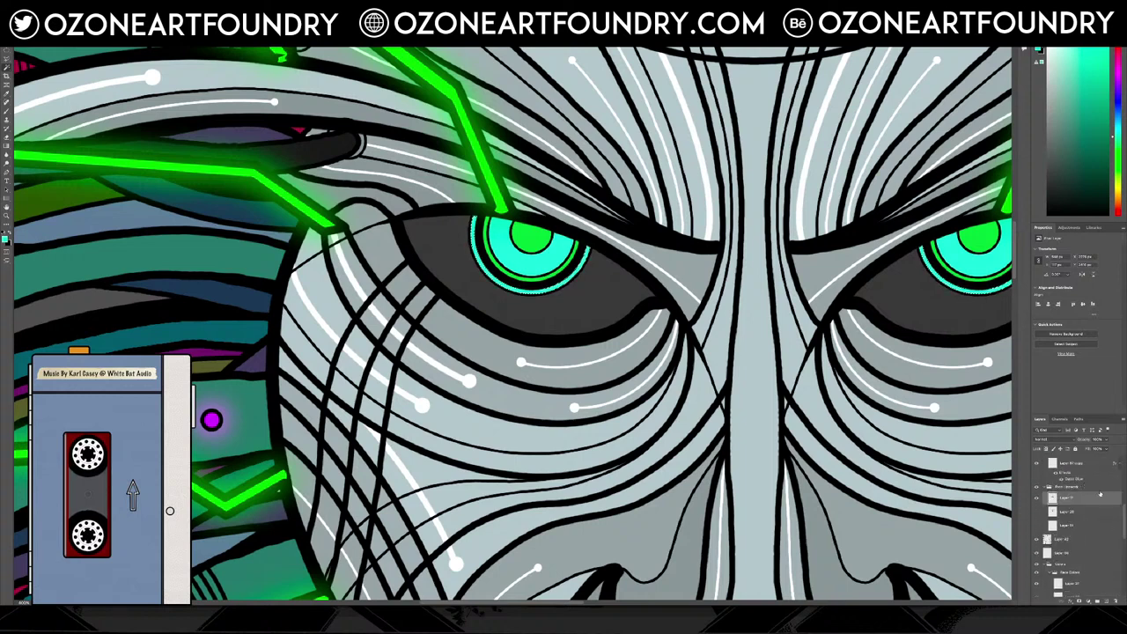
Add a new layer below the face linework and fill the selected eye rings with the cyan foreground colour
scroll(1100, 494, down, 5)
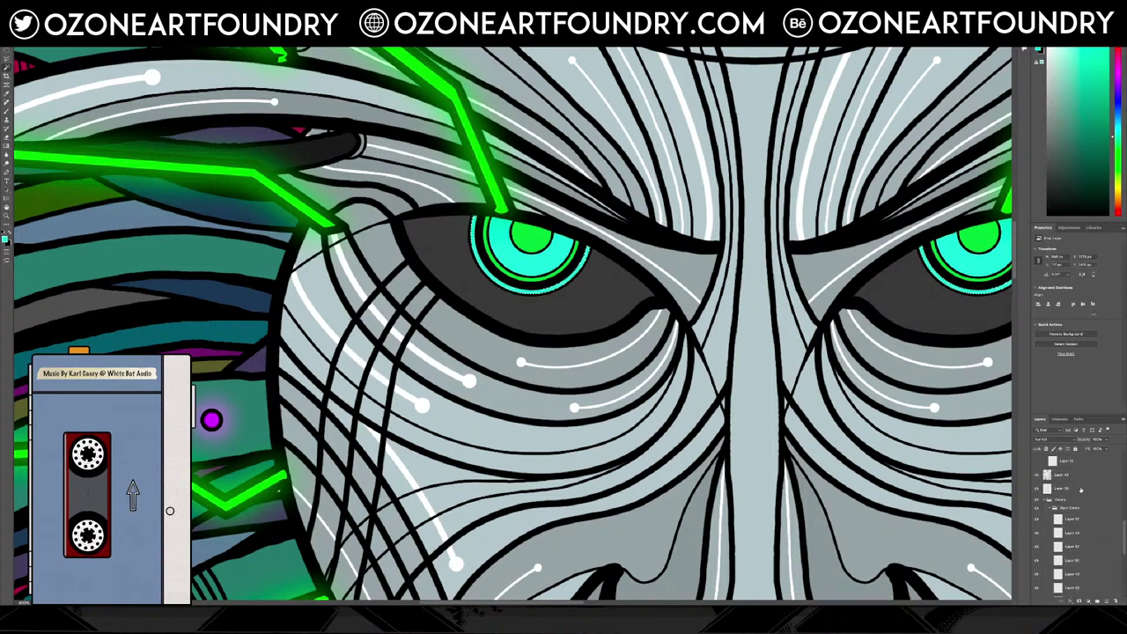
click(1081, 489)
click(1100, 602)
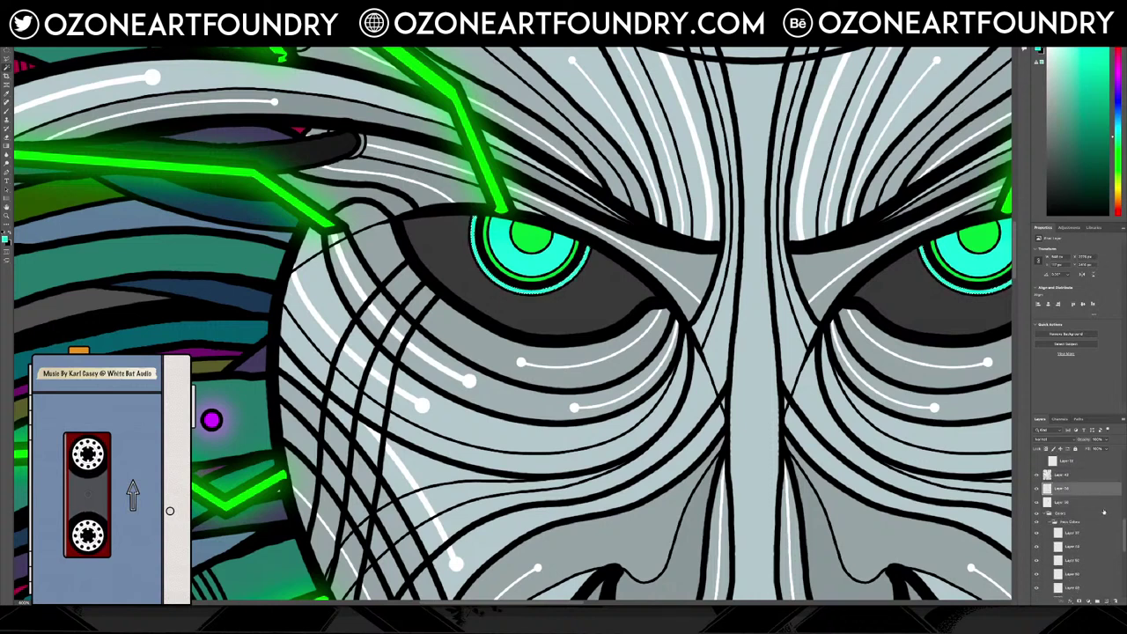
click(80, 6)
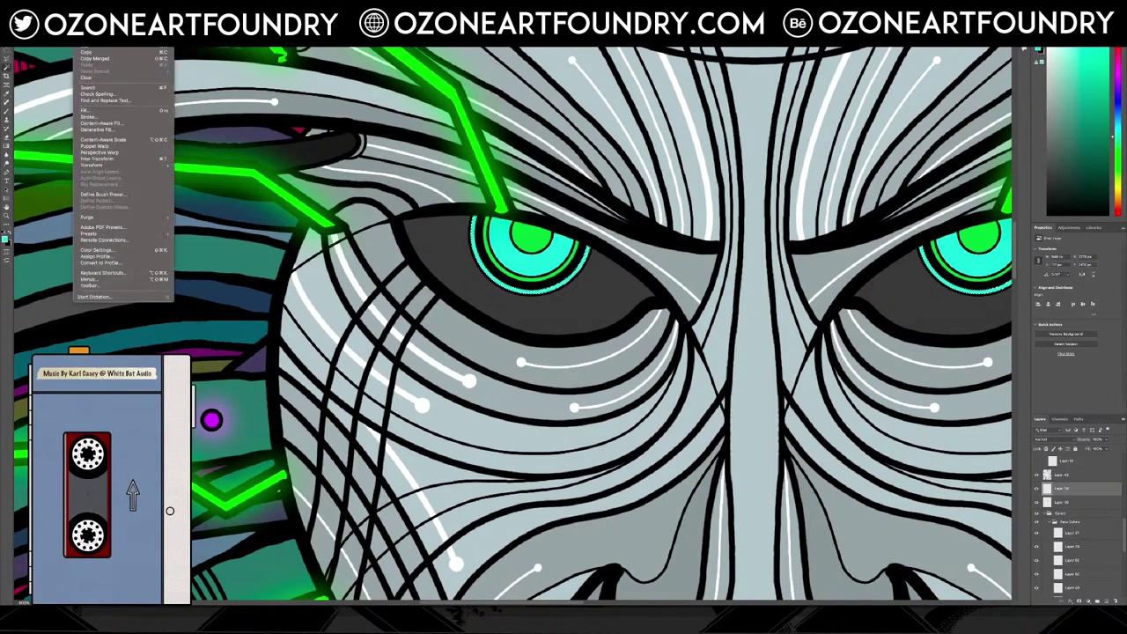
click(100, 111)
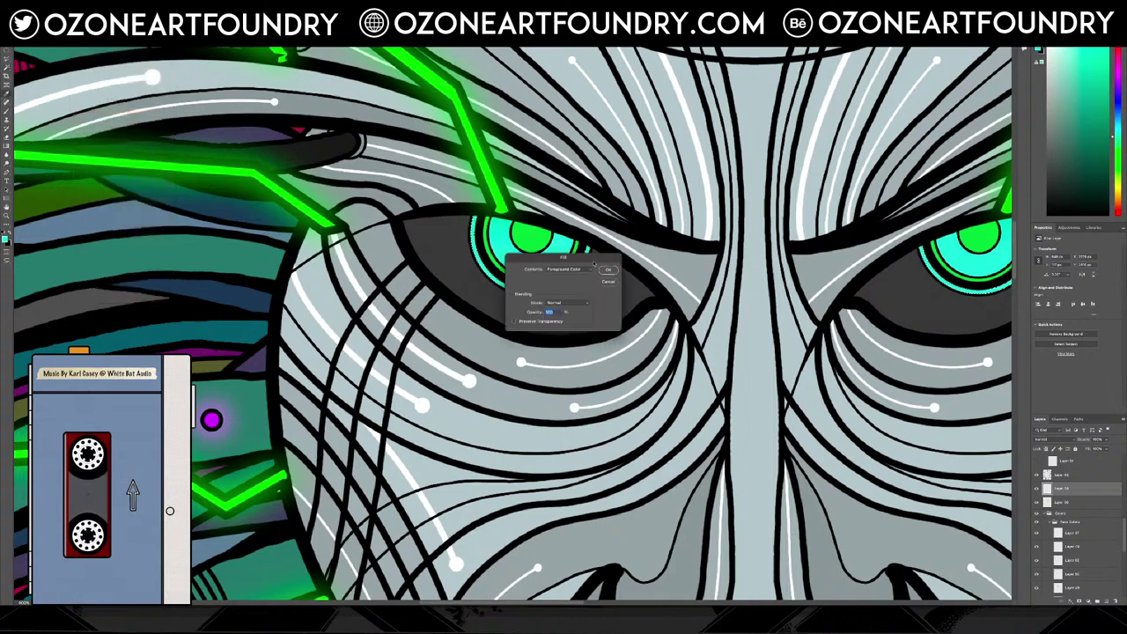
click(607, 269)
Paste the copied glow style onto the eye ring layer and set its Outer Glow colour to the pupil's green
right_click(1072, 495)
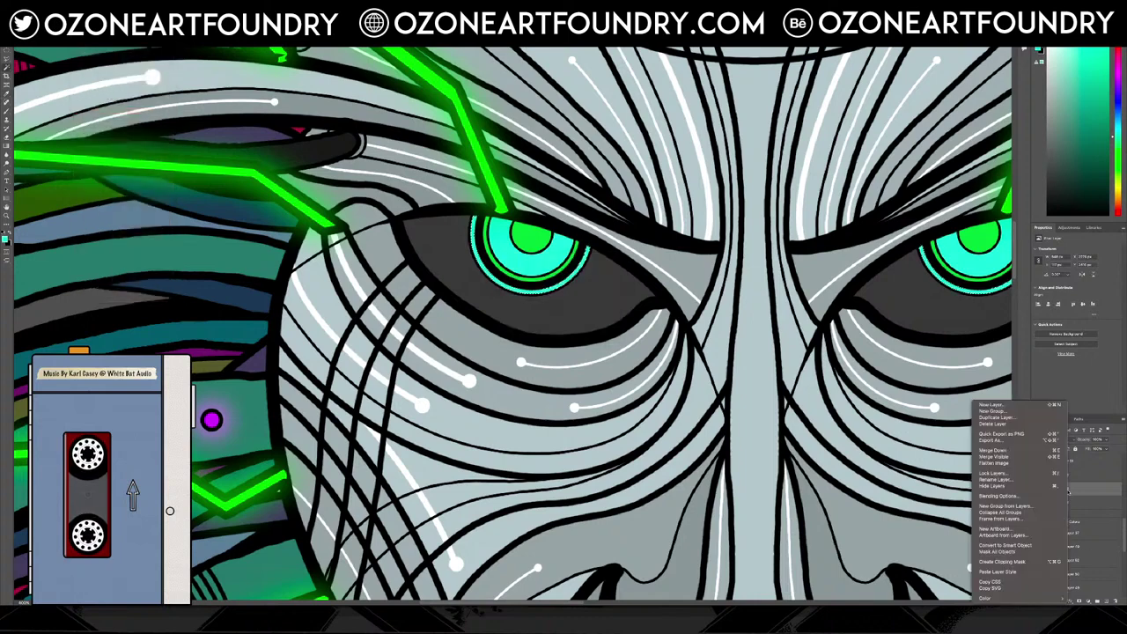
click(1013, 573)
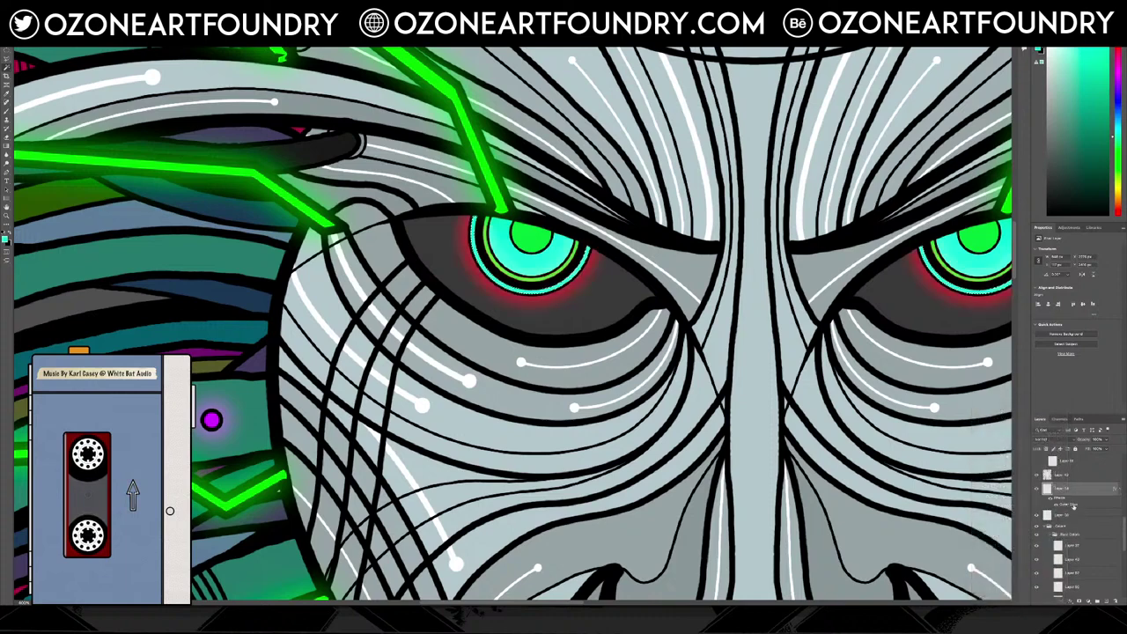
double_click(1073, 504)
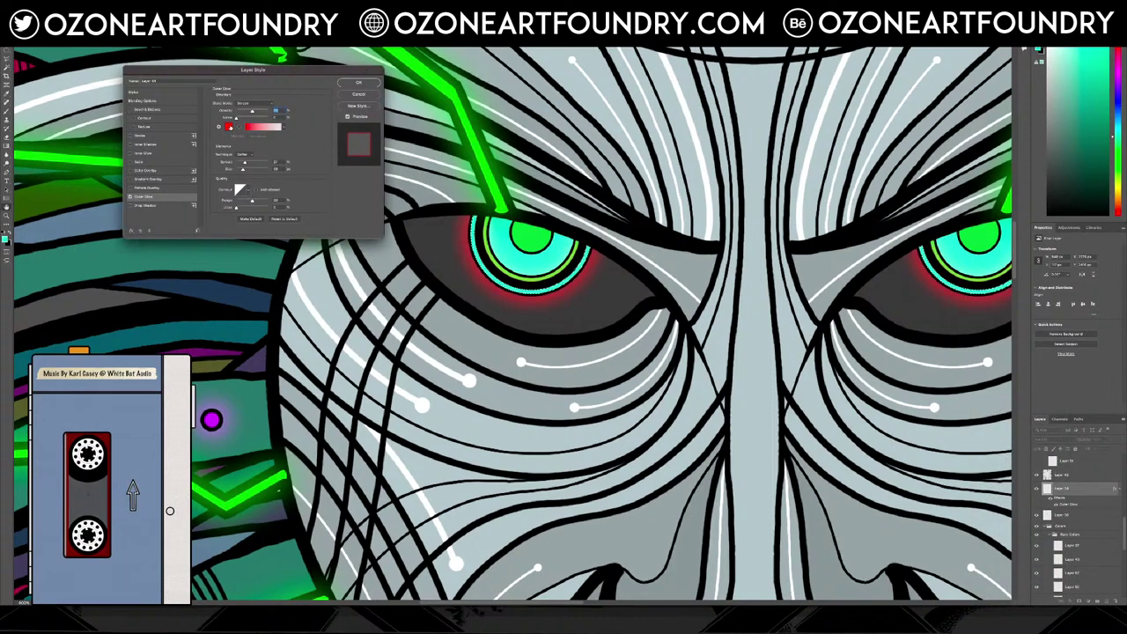
click(229, 127)
click(531, 233)
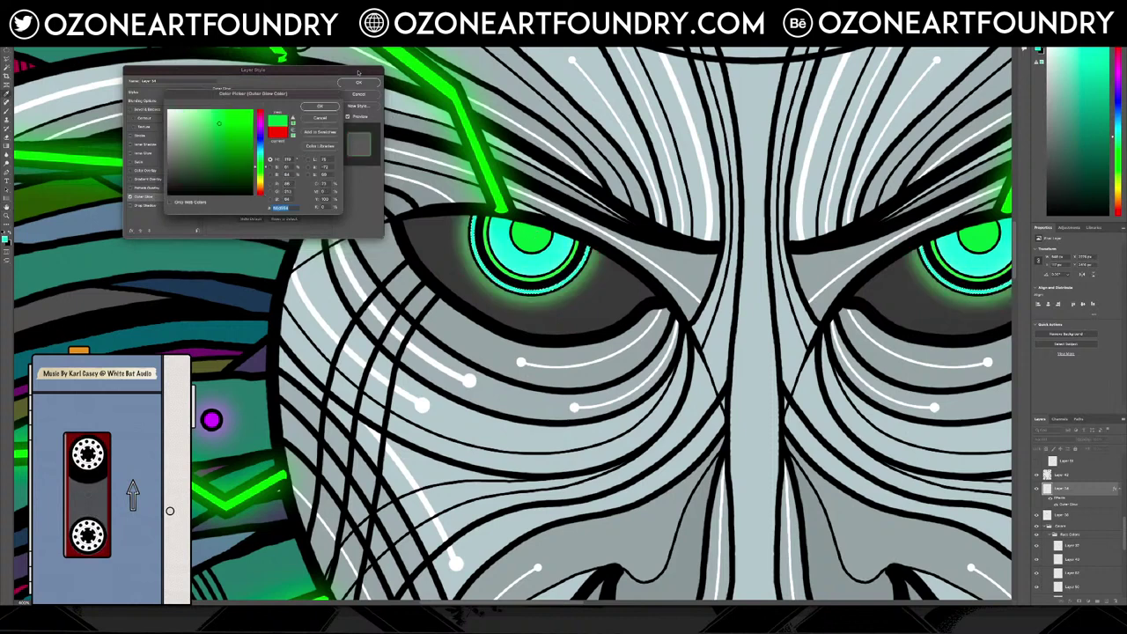
click(320, 107)
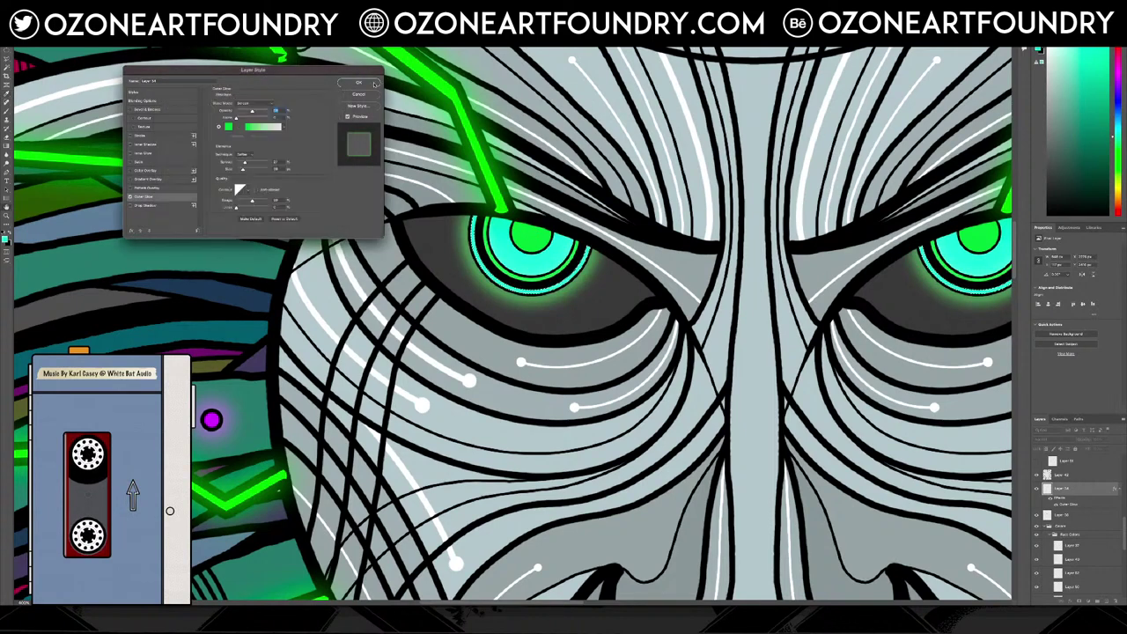
click(358, 82)
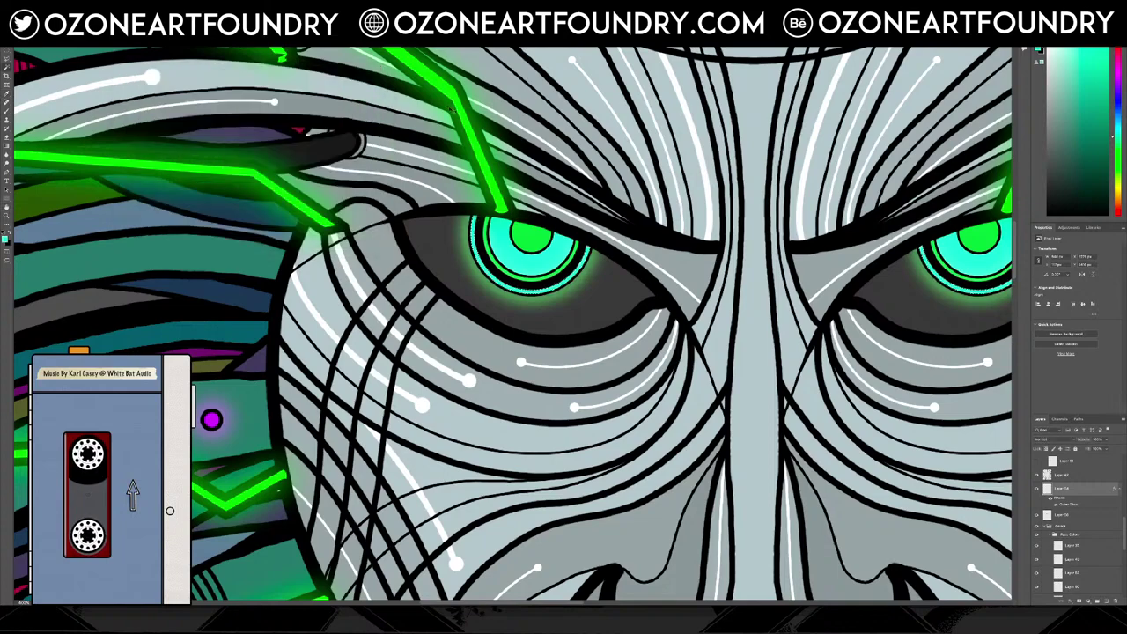
key(ctrl+0)
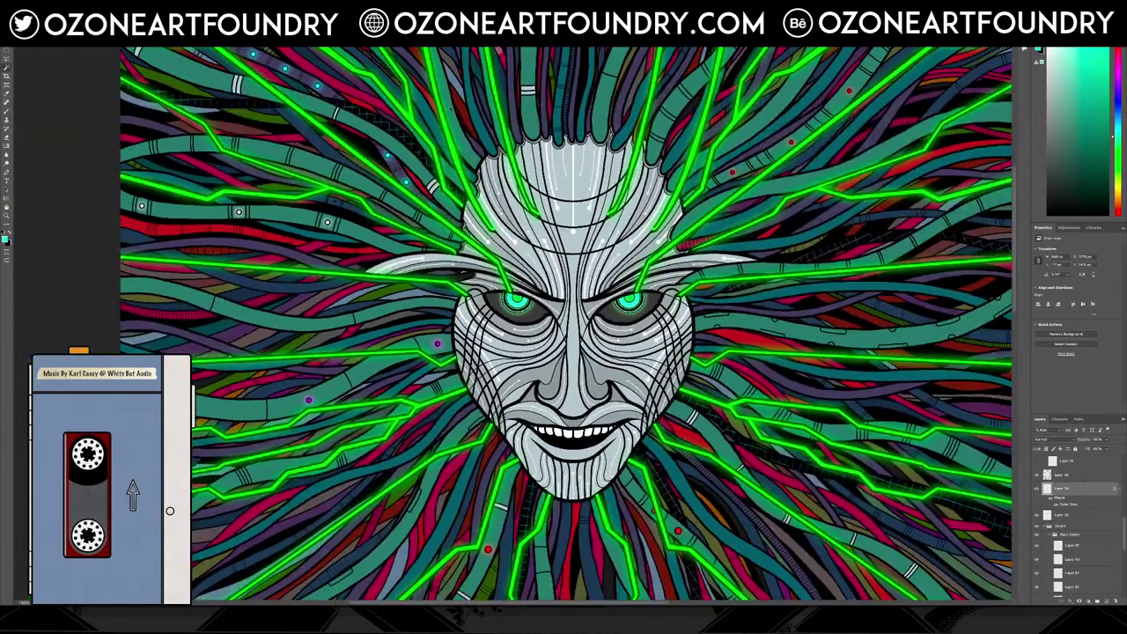
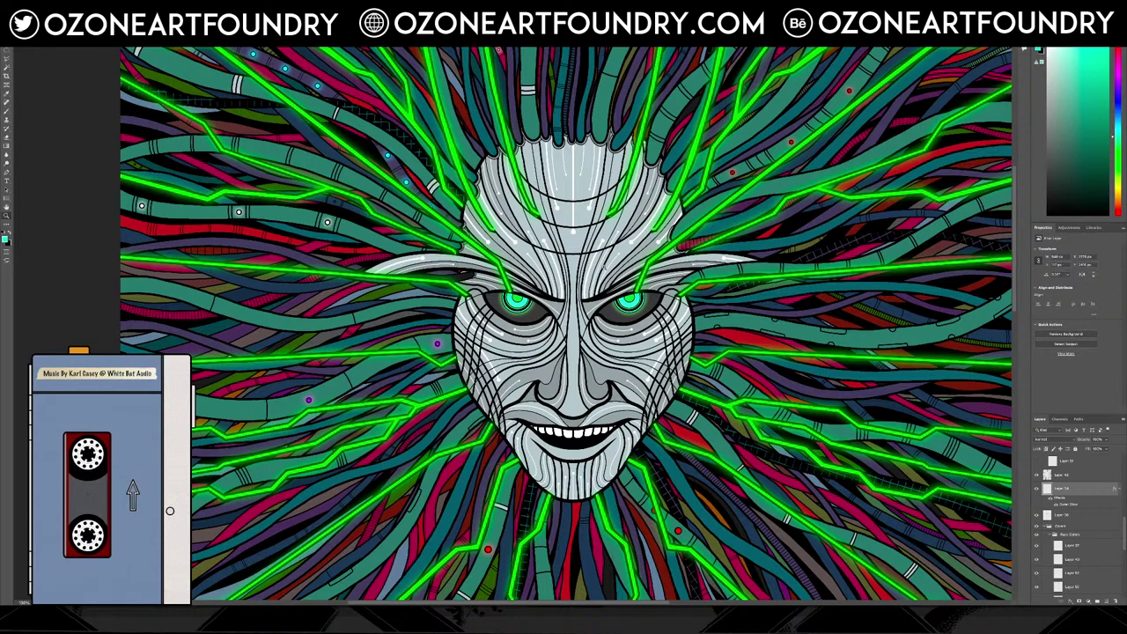
Select the layer with the face's white circuit lines and paste the copied glow style onto it
click(593, 239)
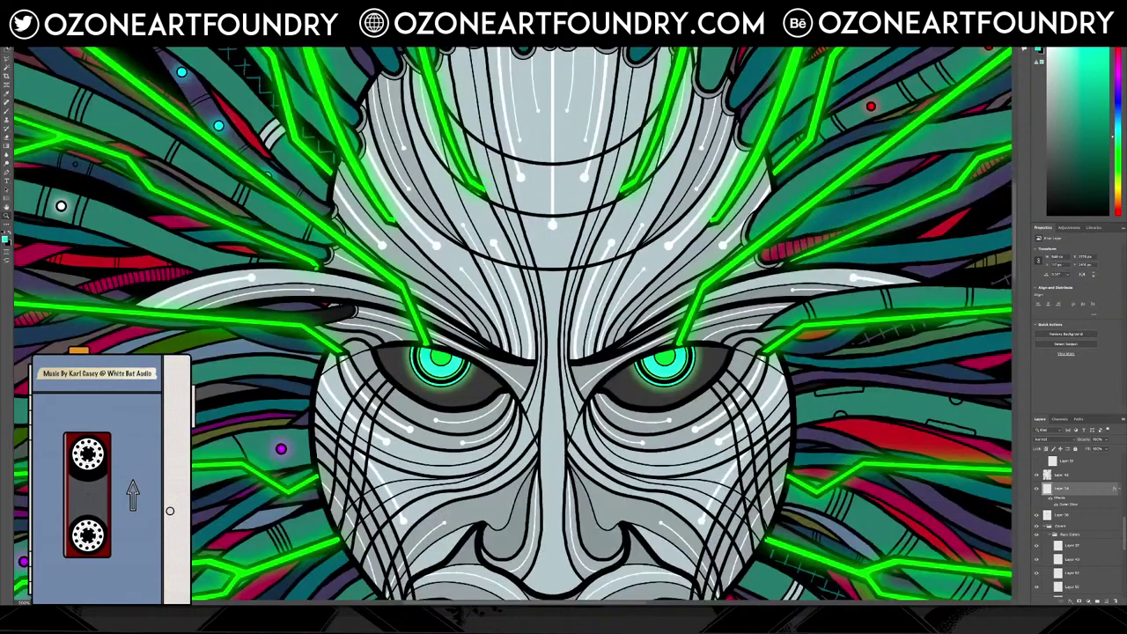
key(v)
click(556, 225)
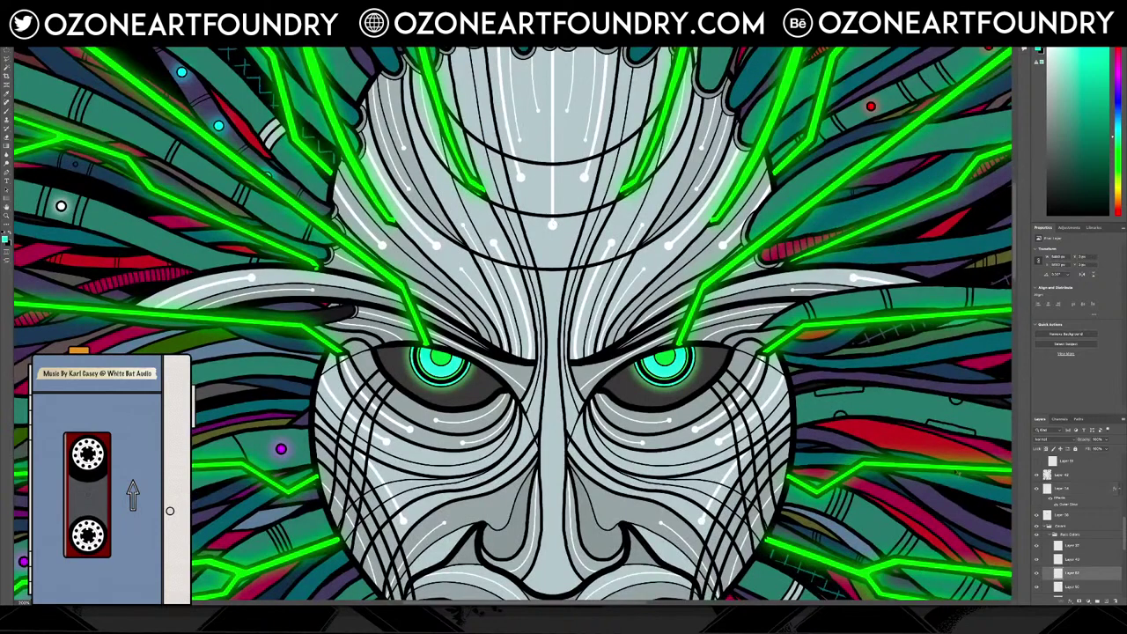
right_click(1070, 572)
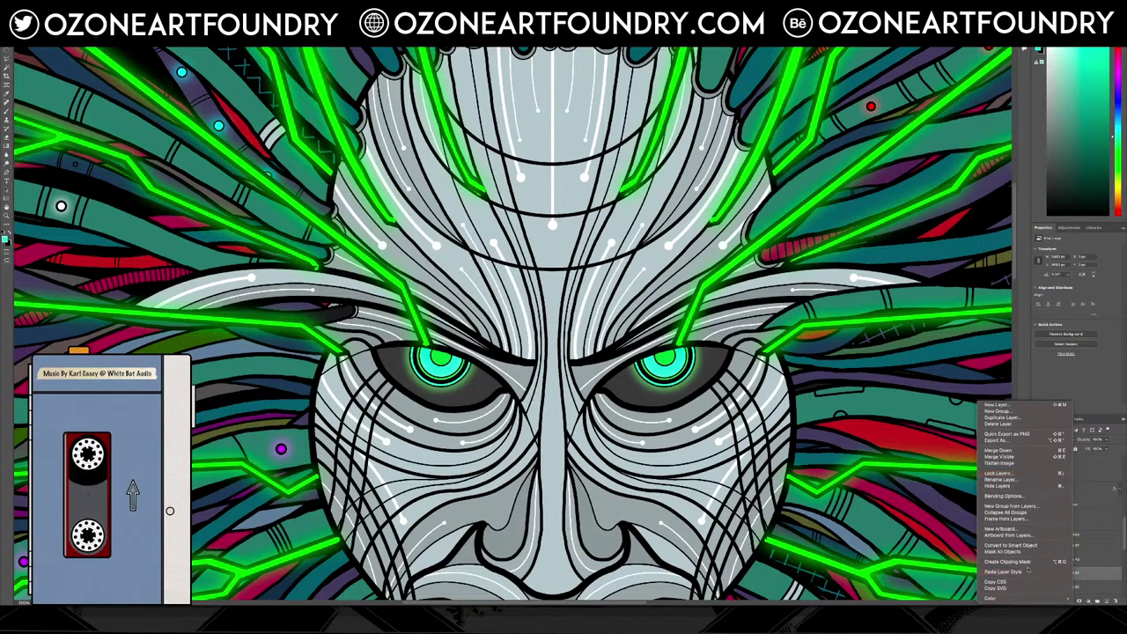
click(1063, 571)
scroll(1072, 528, down, 5)
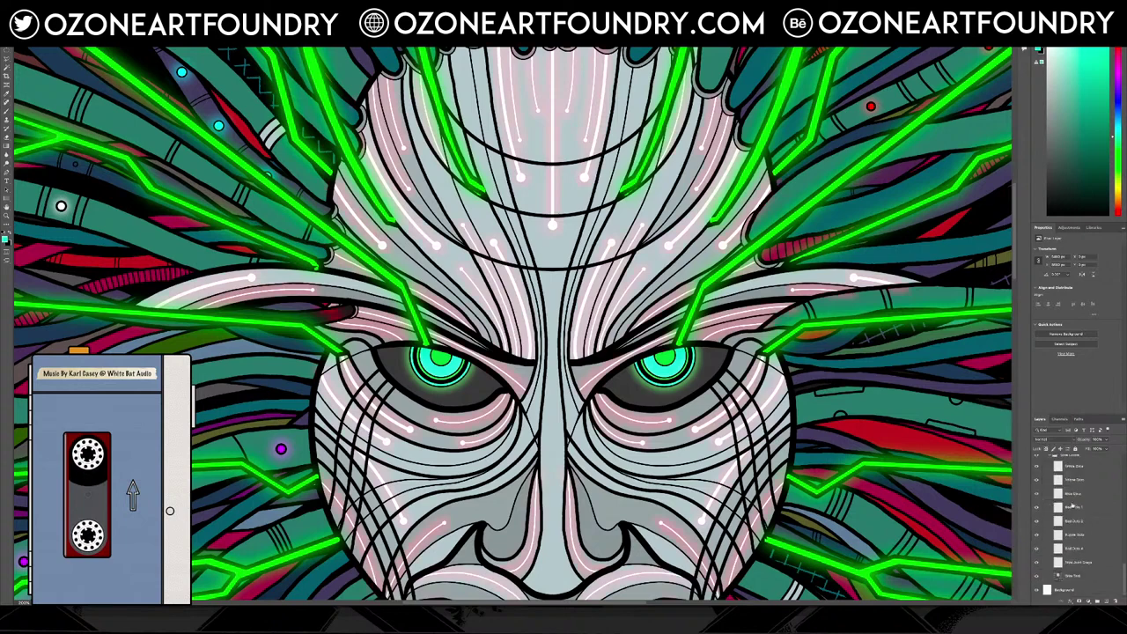
scroll(1069, 507, up, 3)
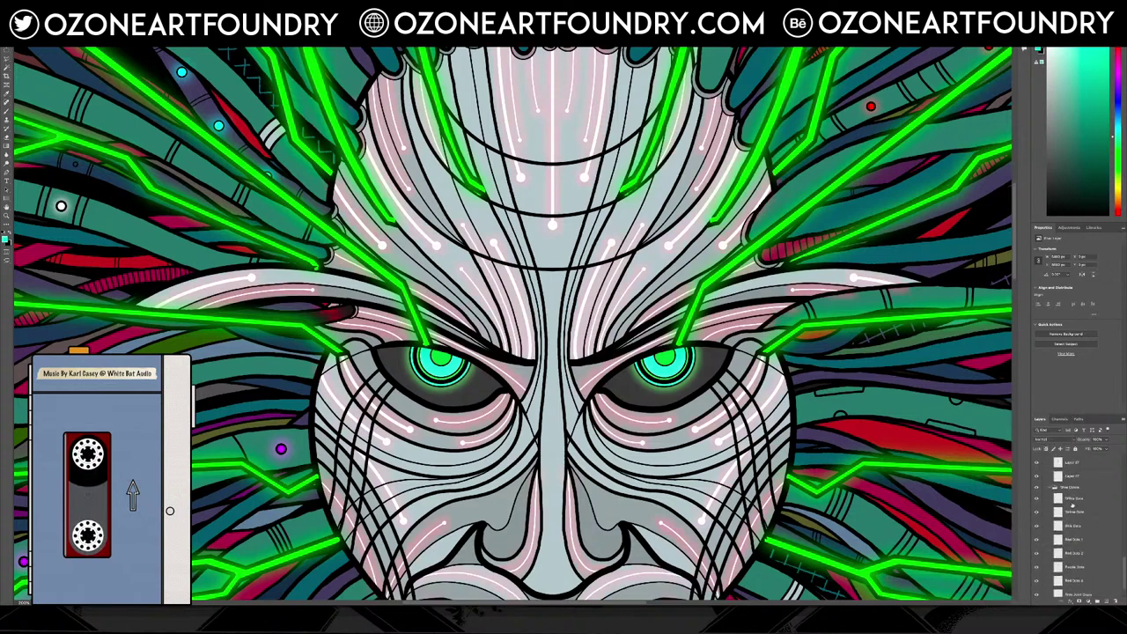
scroll(1072, 507, up, 5)
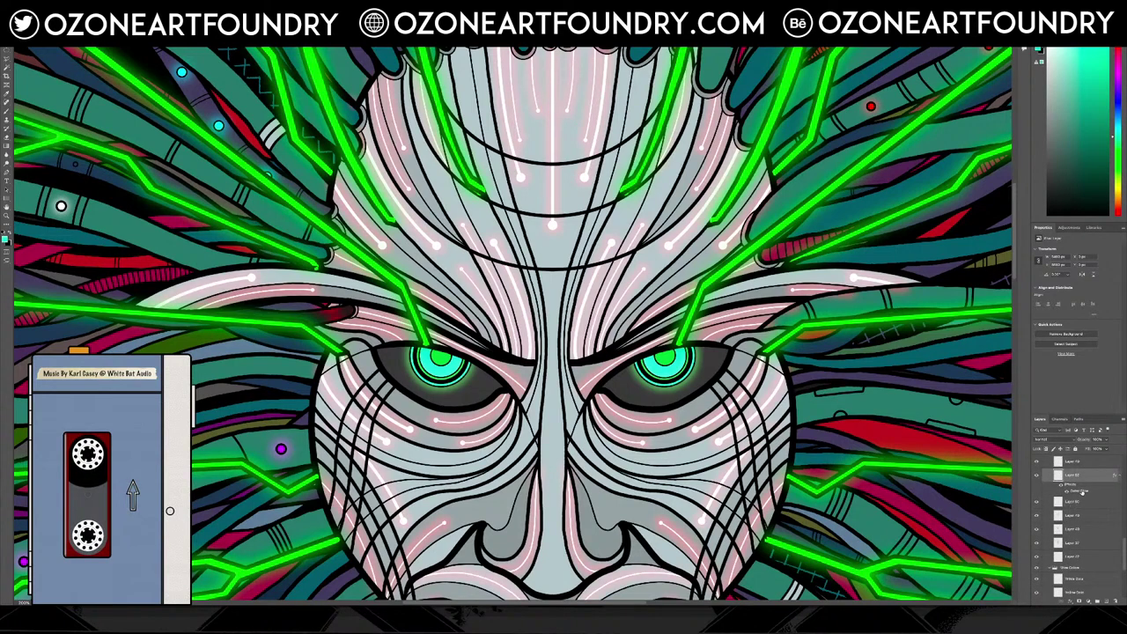
Set the white face lines' Outer Glow colour to the cyan sampled from the eye's iris
double_click(1081, 491)
click(229, 127)
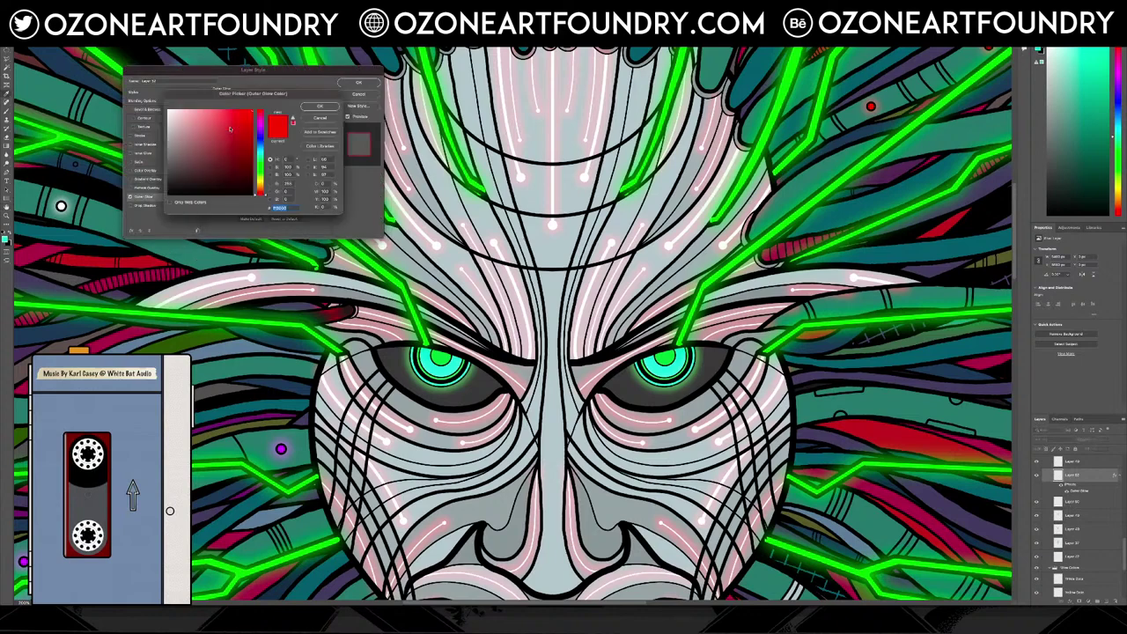
click(439, 373)
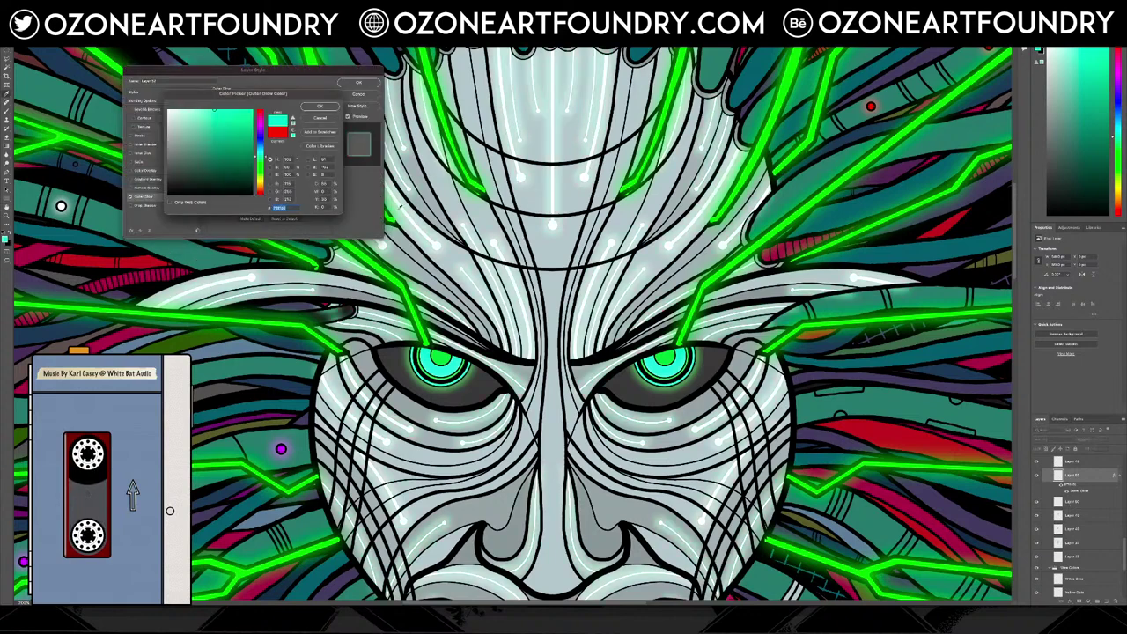
click(331, 107)
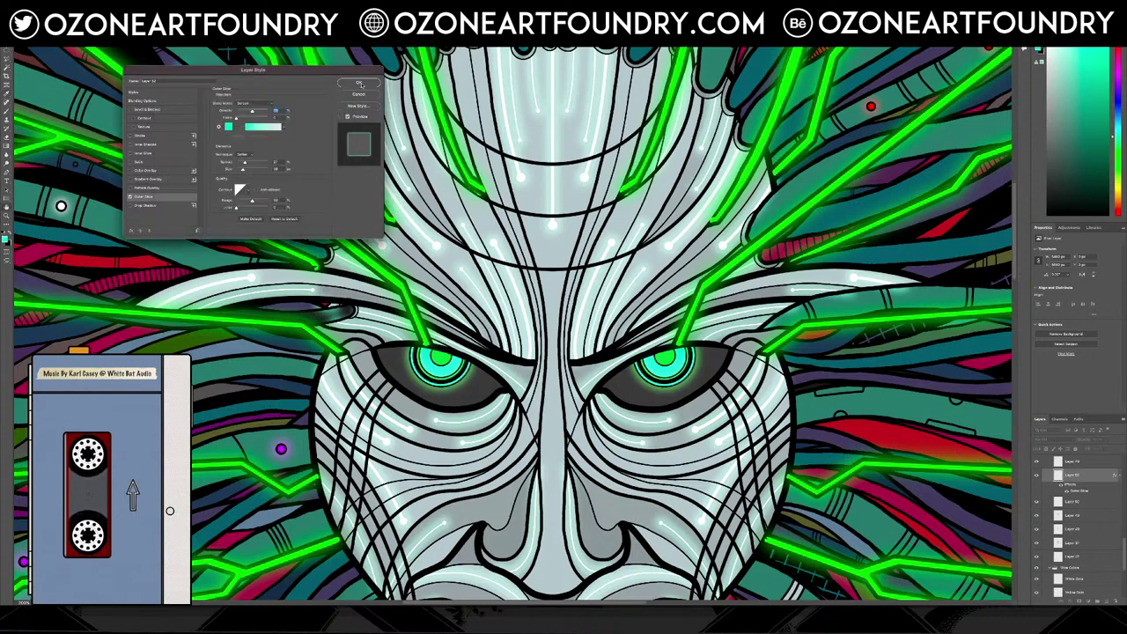
click(359, 83)
Examine the glowing face lines across the whole artwork and closely along the face's edge
scroll(505, 268, down, 5)
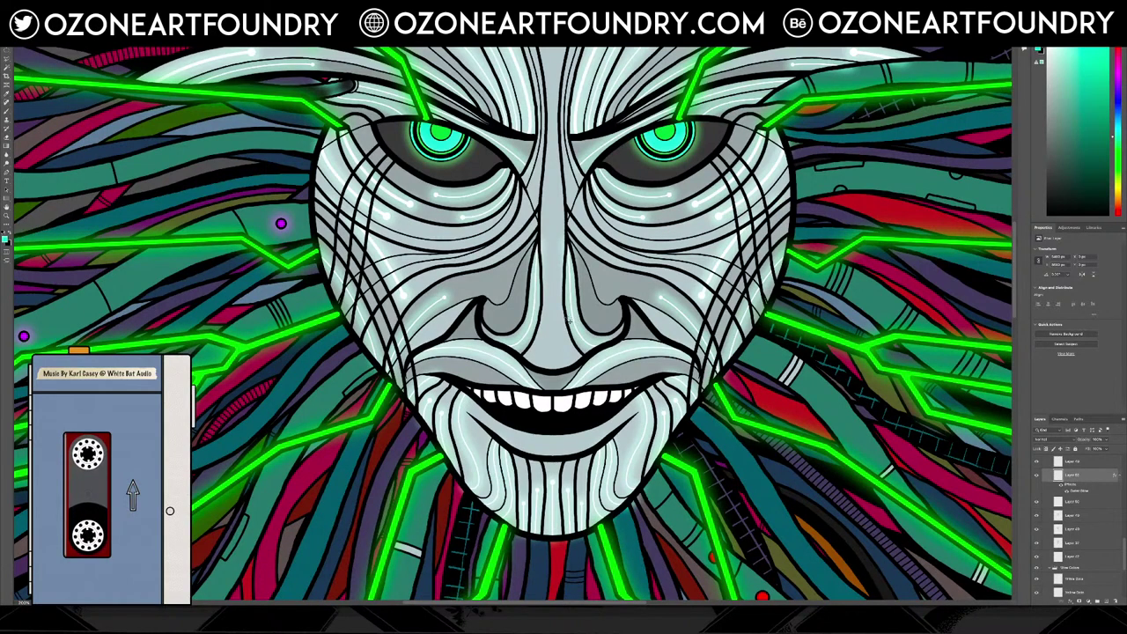
scroll(569, 320, up, 10)
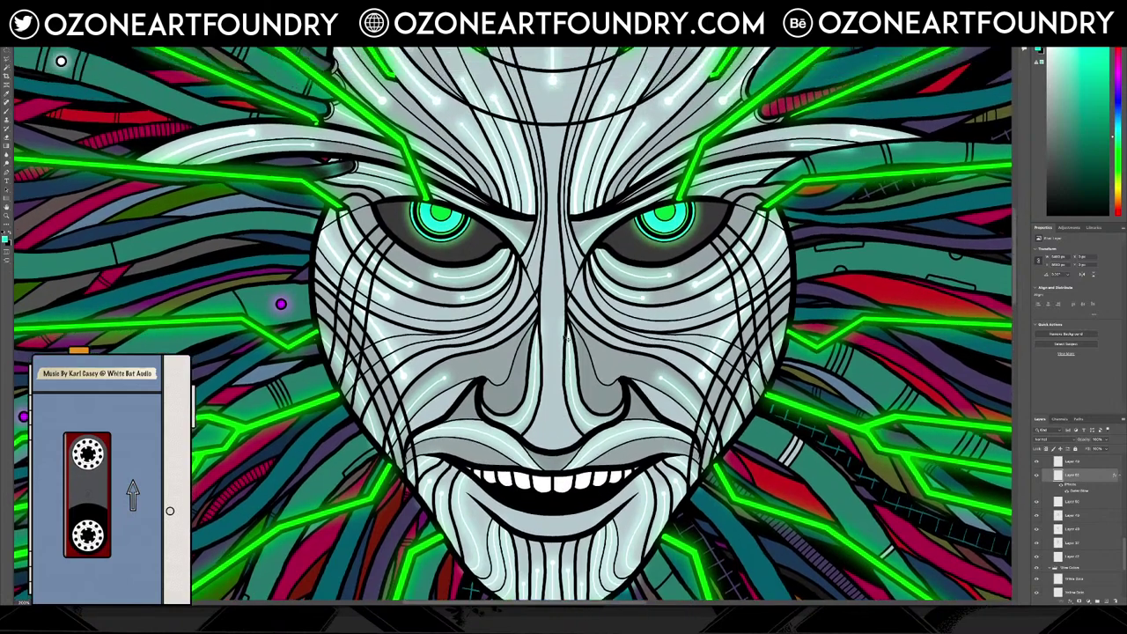
scroll(568, 321, down, 3)
scroll(568, 326, down, 3)
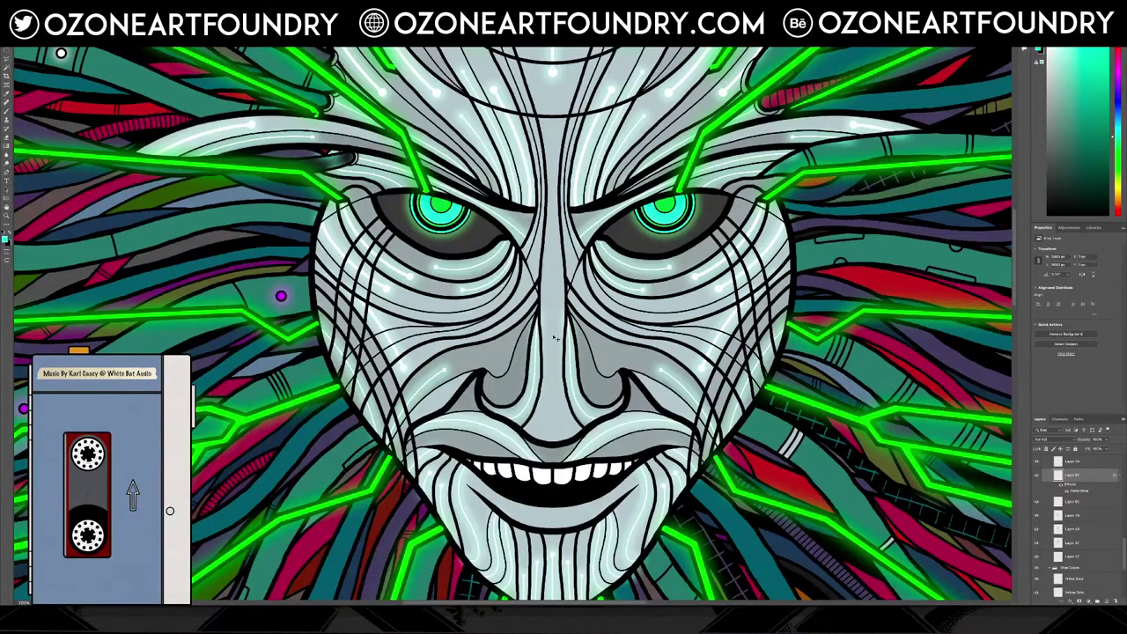
scroll(554, 337, down, 8)
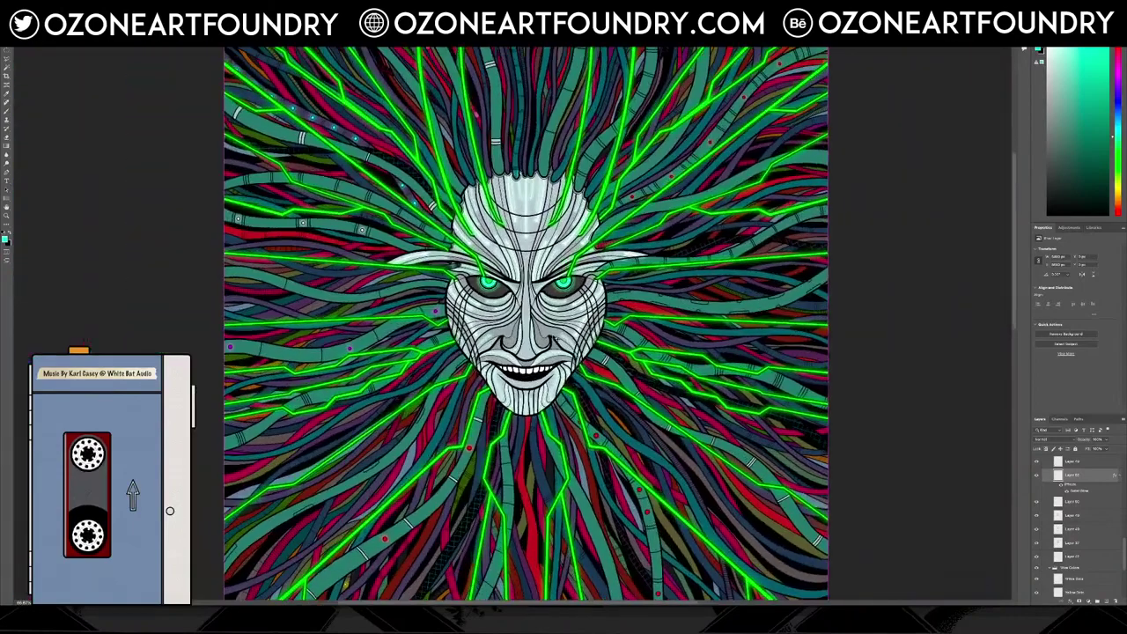
scroll(556, 338, up, 2)
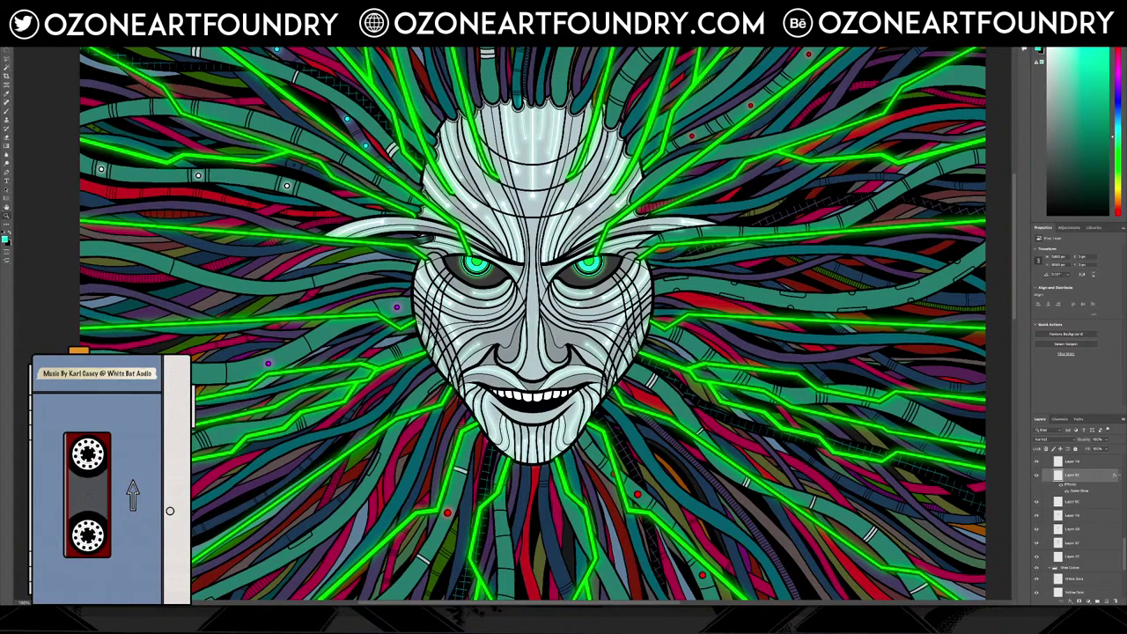
click(419, 322)
click(419, 322)
click(419, 322)
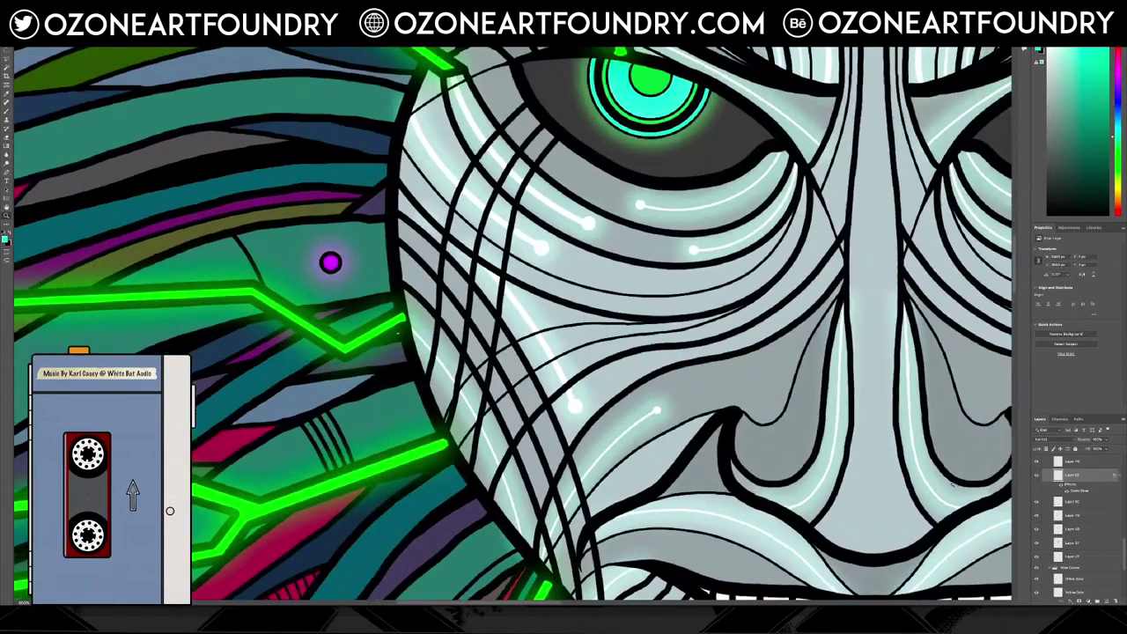
Identify the Green Circuitry layer above the glow group and move it into the base colours group, above its other layers
scroll(1092, 508, up, 10)
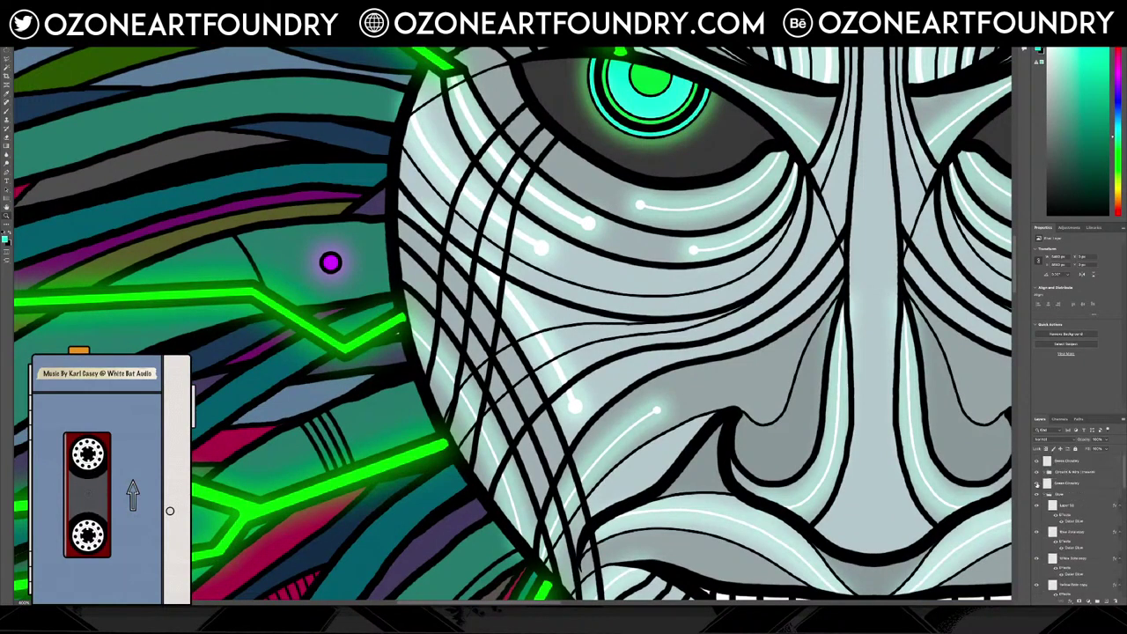
click(1036, 483)
click(1037, 485)
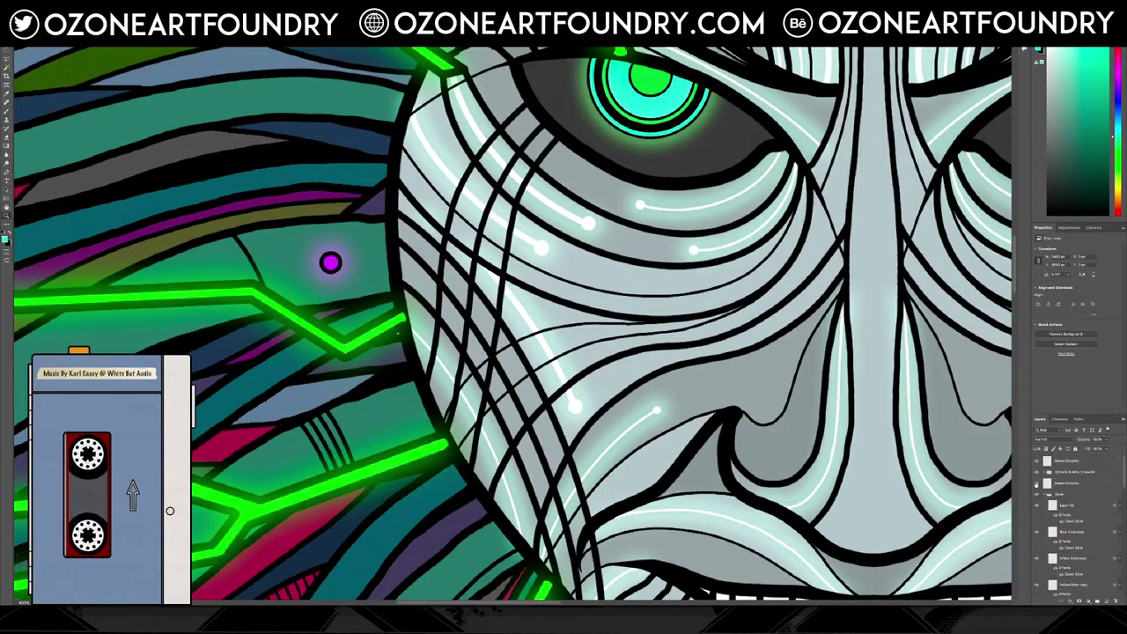
click(1083, 486)
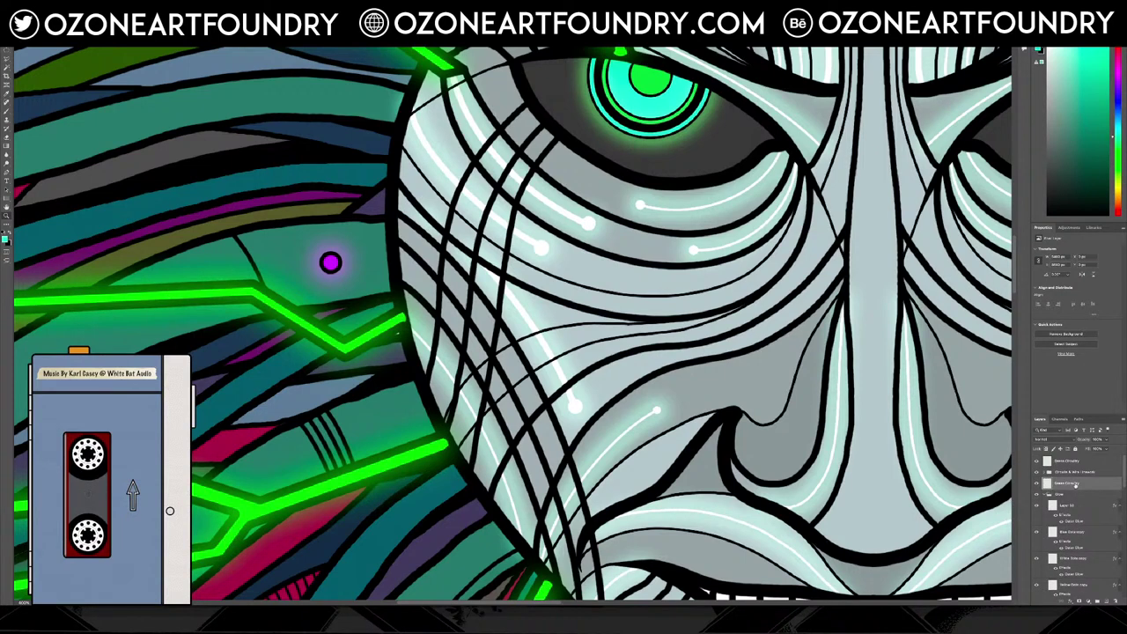
scroll(1074, 485, down, 1)
mouse_move(1074, 472)
mouse_down()
mouse_move(1080, 616)
mouse_move(1074, 489)
mouse_up()
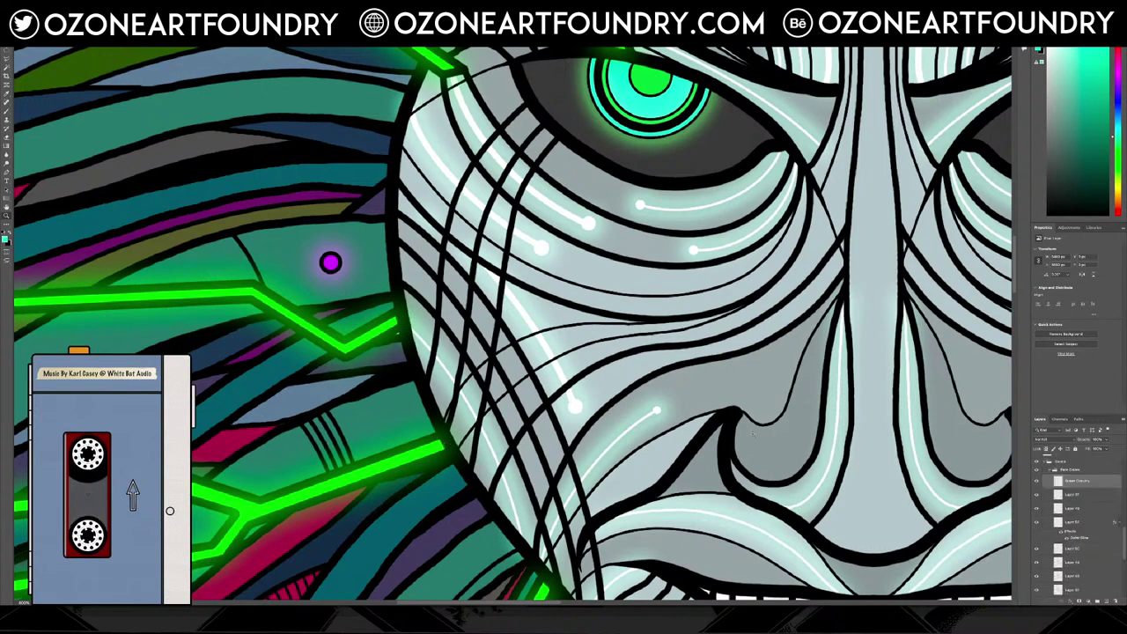
Toggle the glows of the green circuitry and the blue dots to examine where they overlap on the cables
scroll(752, 432, up, 10)
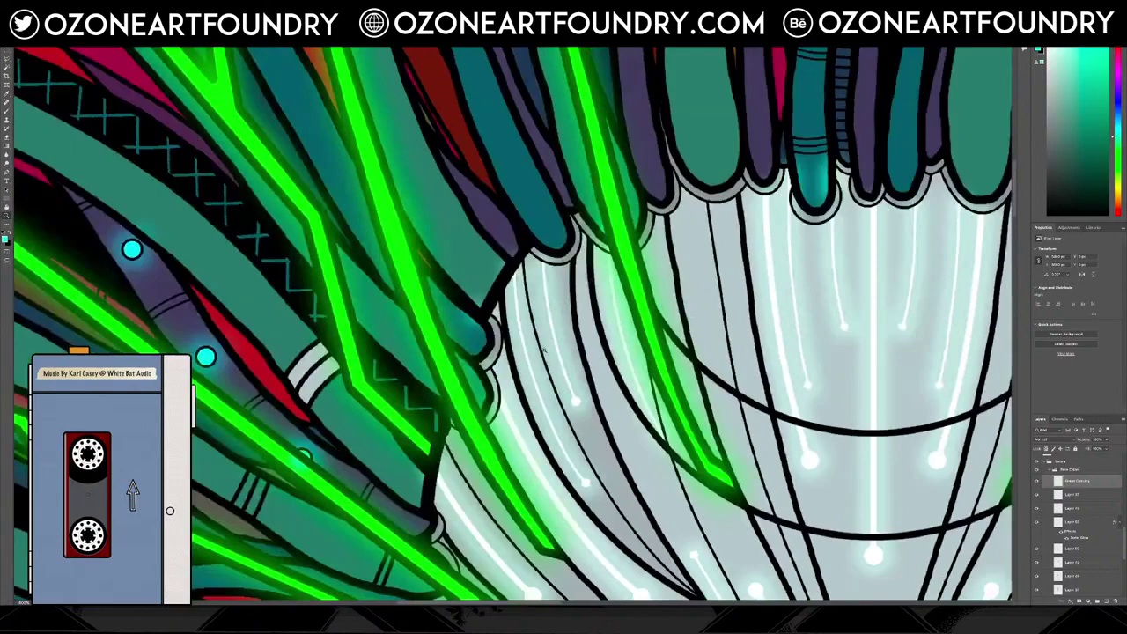
drag(540, 602, 327, 602)
scroll(522, 497, up, 10)
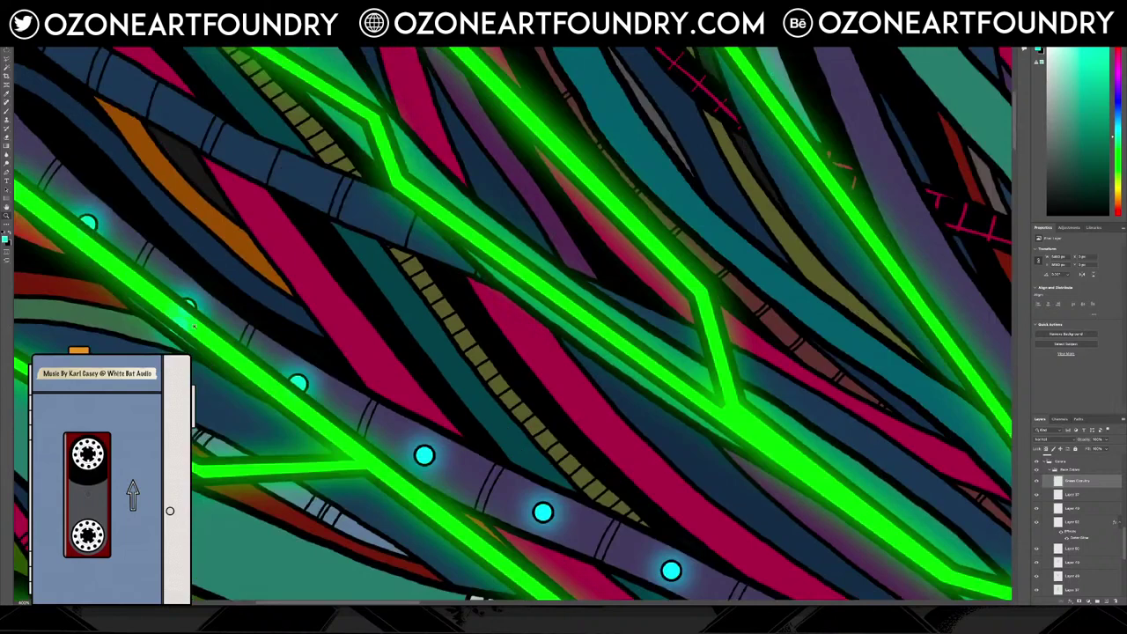
scroll(176, 321, up, 3)
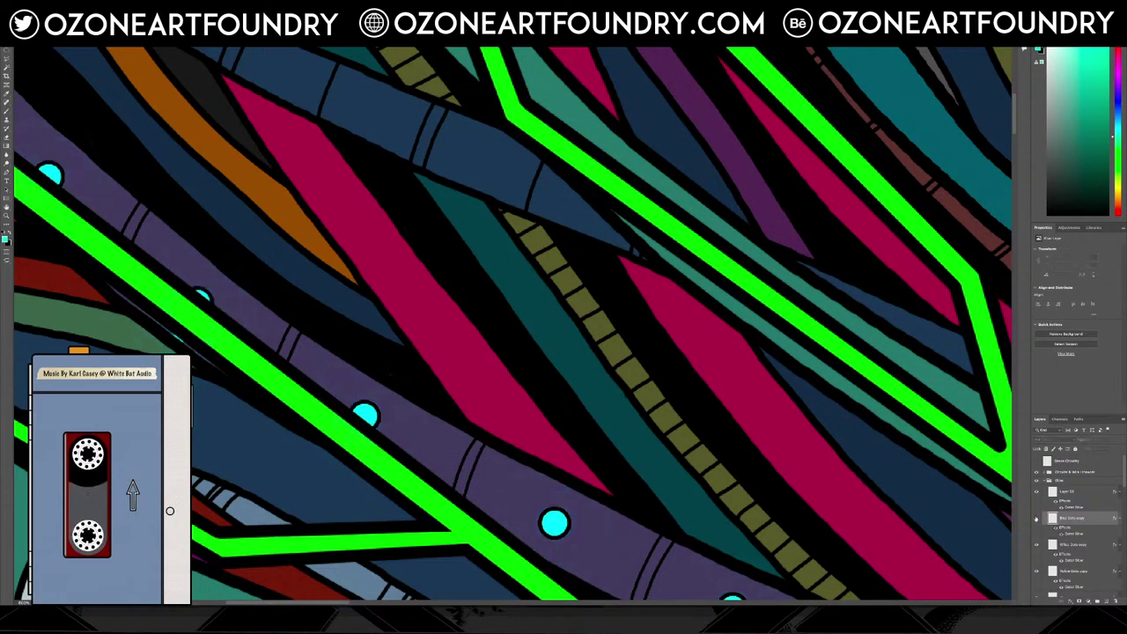
click(1036, 519)
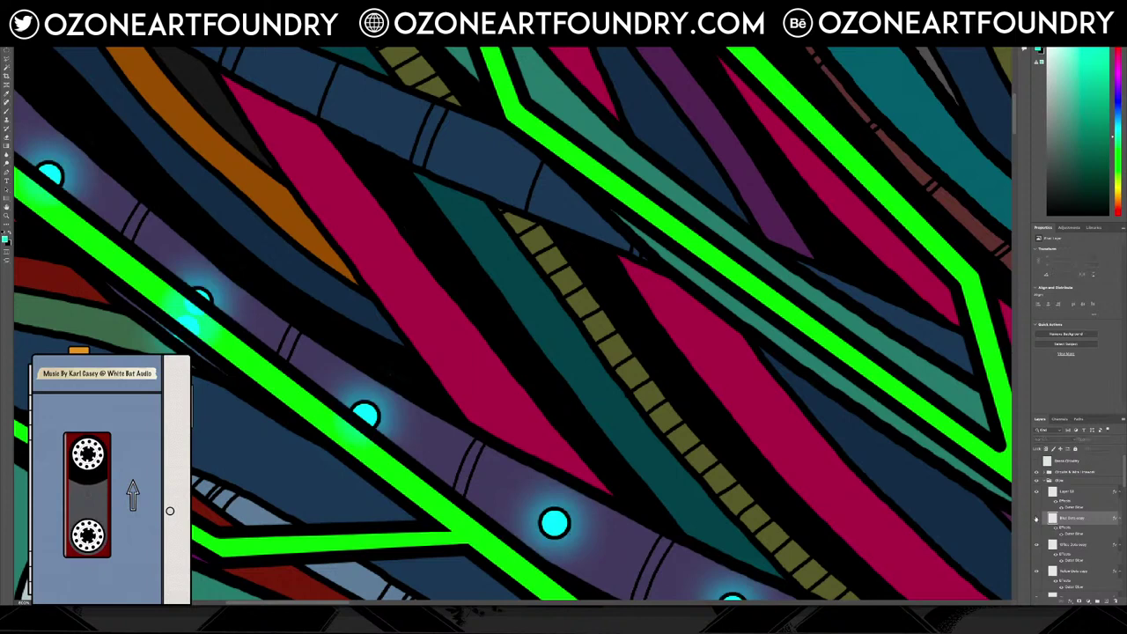
Delete the part of the purple cable's second glowing blue dot that overlaps the green circuit line, on the blue dots copy layer
click(1036, 518)
click(1036, 519)
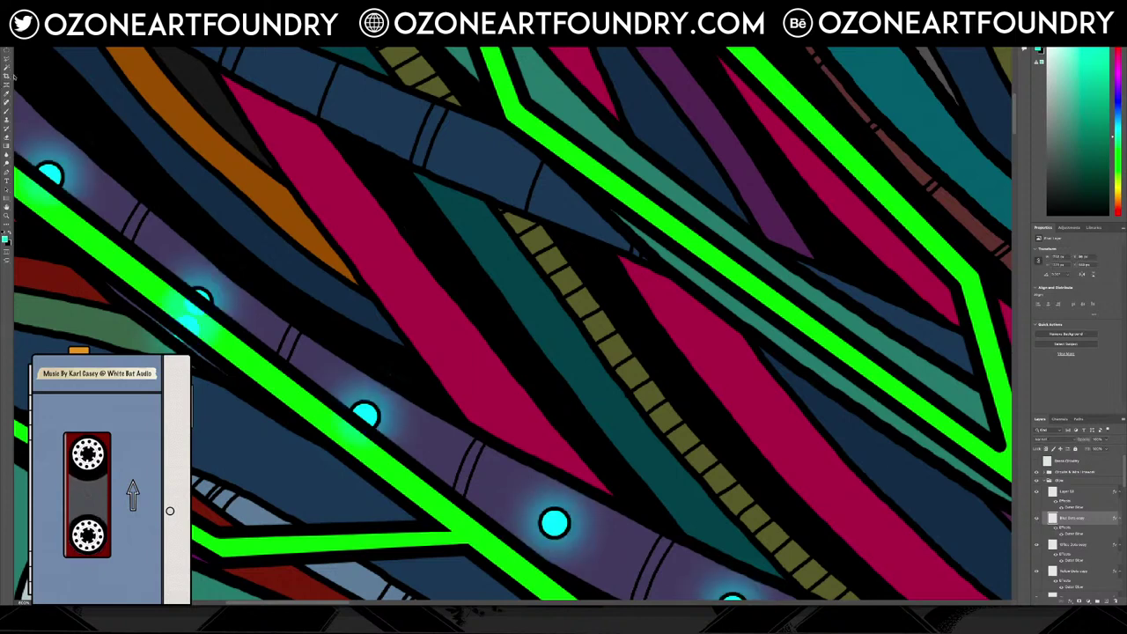
mouse_move(199, 290)
mouse_down()
mouse_move(188, 295)
mouse_move(220, 324)
mouse_move(212, 387)
mouse_move(112, 345)
mouse_up()
double_click(113, 345)
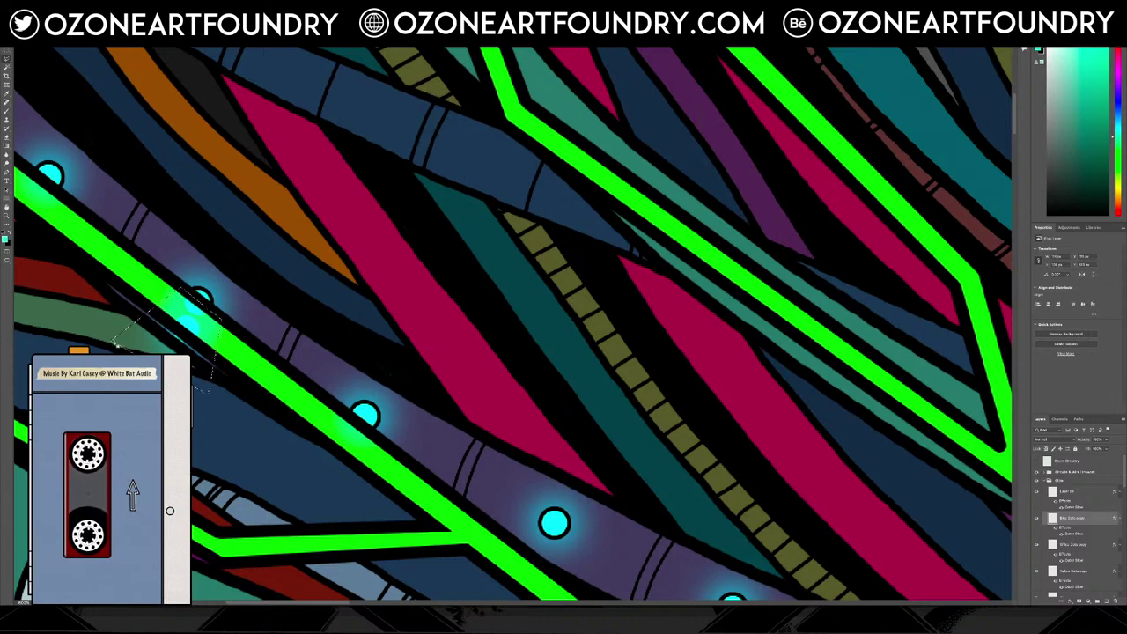
key(Delete)
key(ctrl+d)
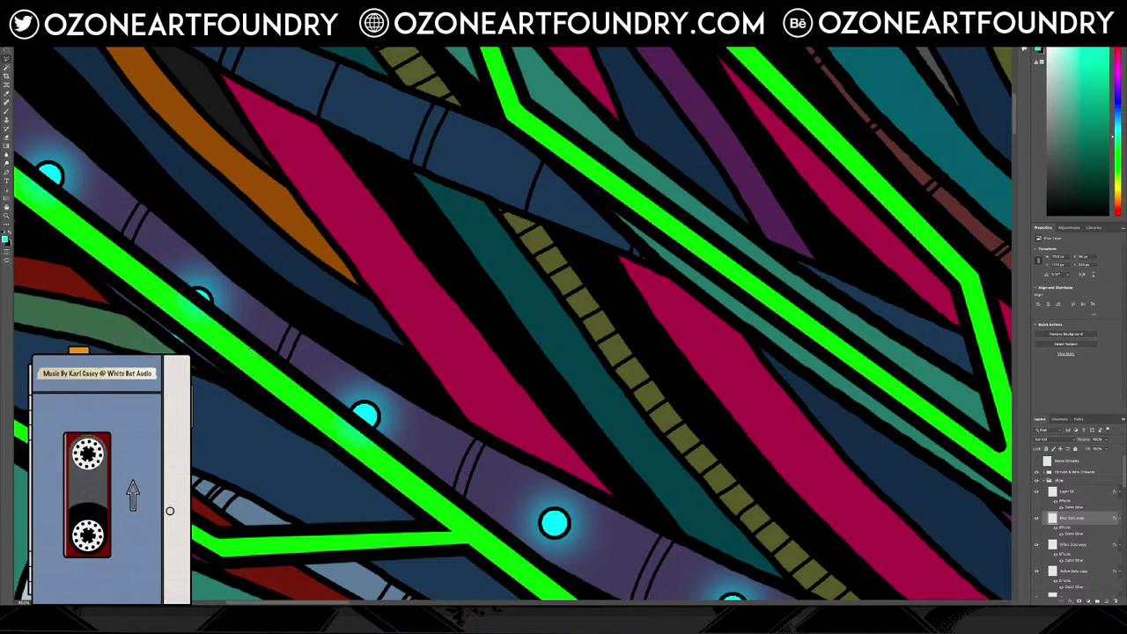
Cut away the portion of the next blue dot down the purple cable that spills over the green line
click(331, 402)
click(391, 451)
click(354, 485)
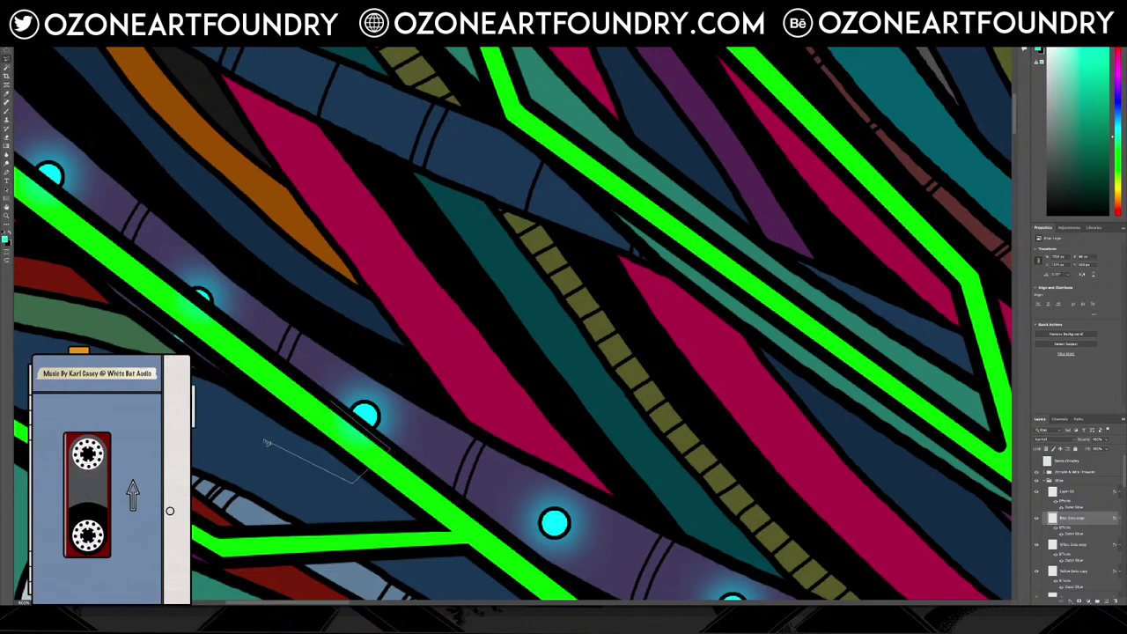
double_click(264, 440)
key(Delete)
key(ctrl+d)
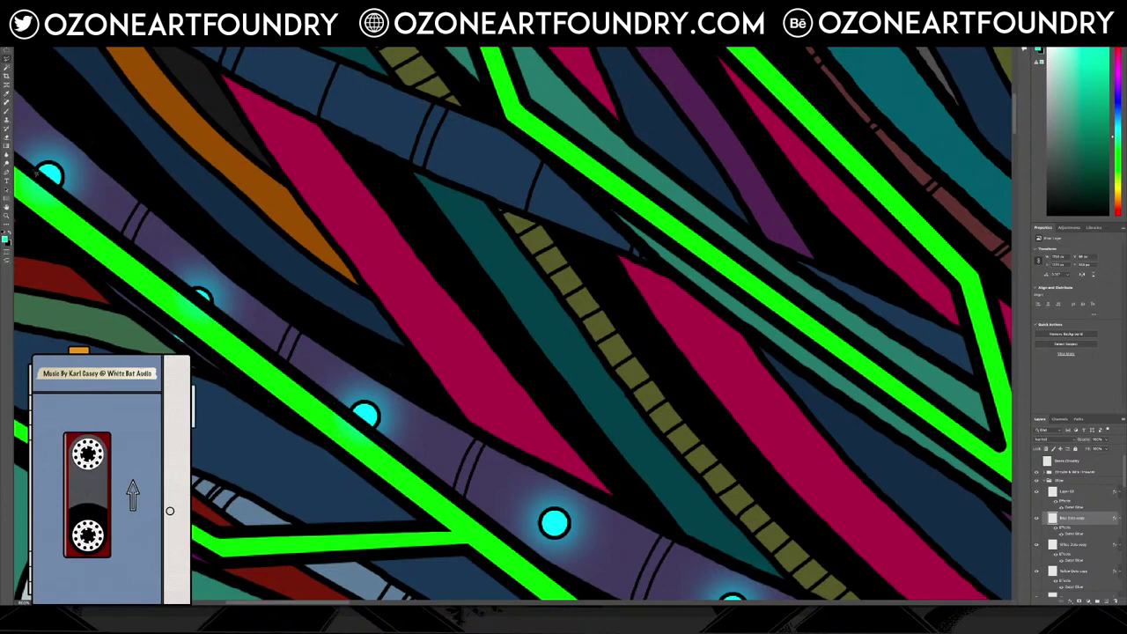
Trim the uppermost visible blue dot on the purple cable where it crosses the green line
click(25, 166)
click(73, 207)
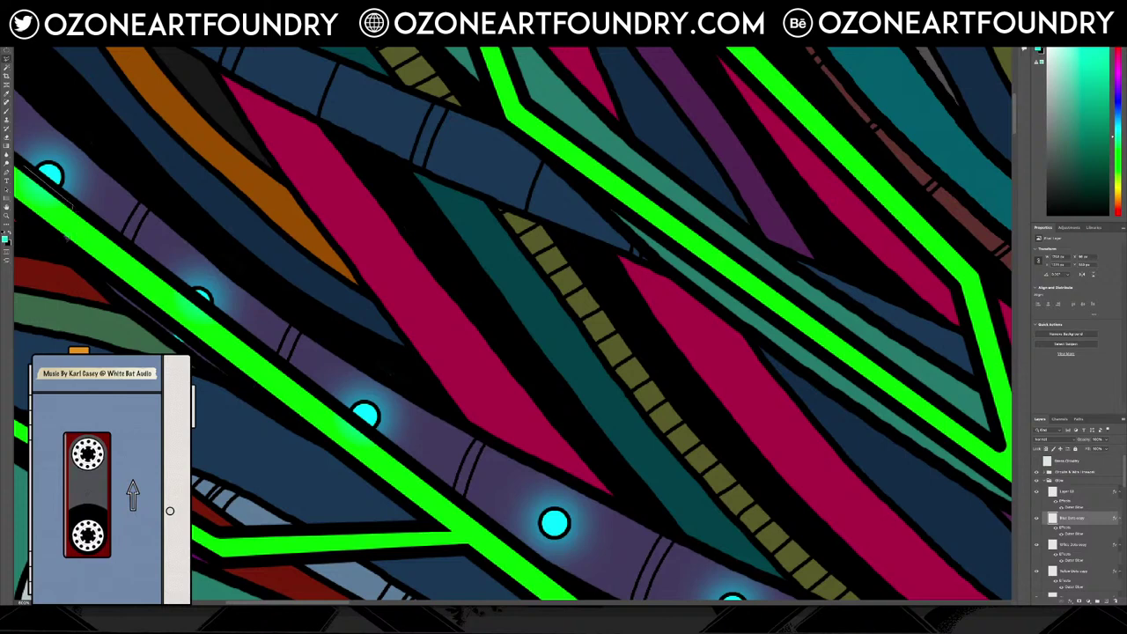
click(44, 252)
double_click(50, 189)
key(Delete)
key(ctrl+d)
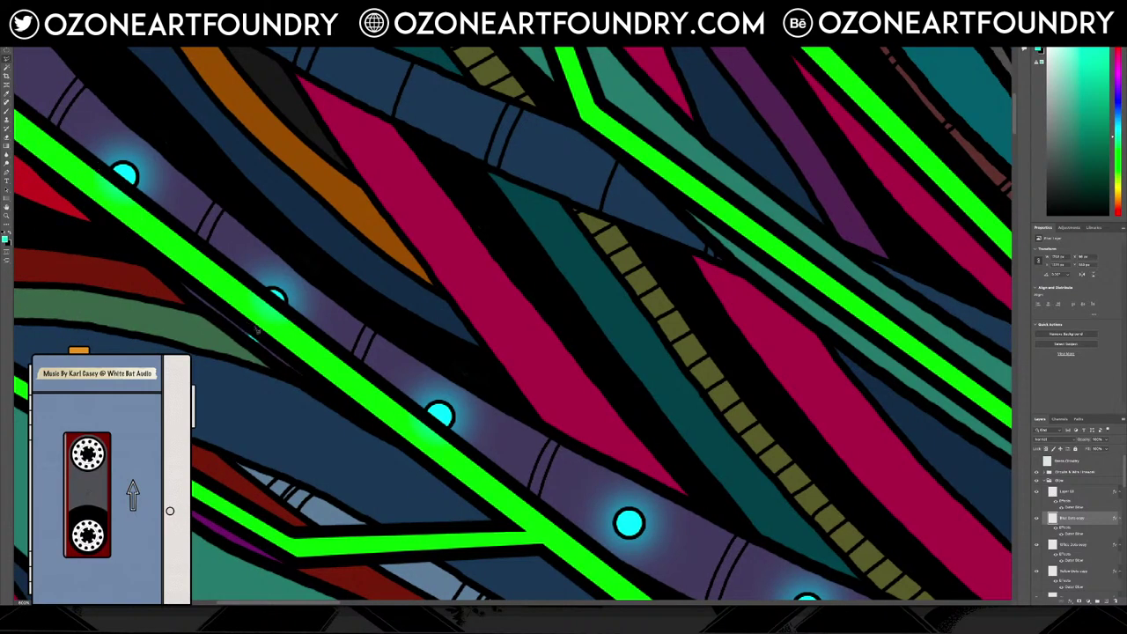
Select the area around the leftover cyan below the green line and delete it from the original Blue Dots layer
mouse_move(254, 291)
mouse_down()
mouse_move(296, 315)
mouse_move(307, 343)
mouse_move(284, 399)
mouse_move(218, 358)
mouse_move(200, 312)
mouse_up()
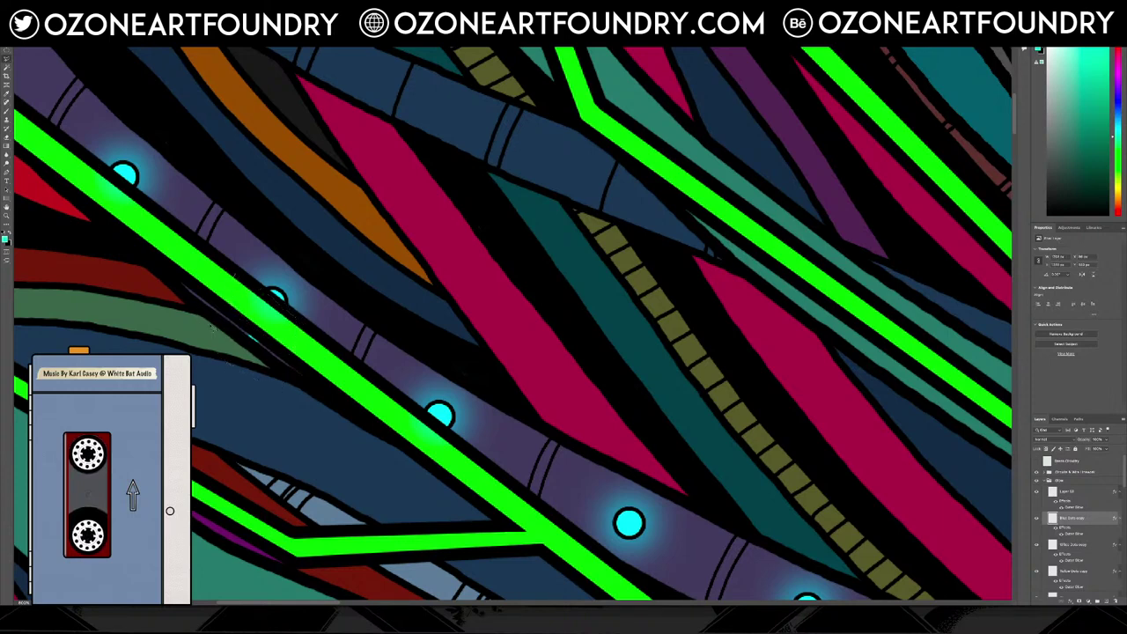
mouse_move(236, 278)
mouse_down()
mouse_move(209, 345)
mouse_move(310, 326)
mouse_up()
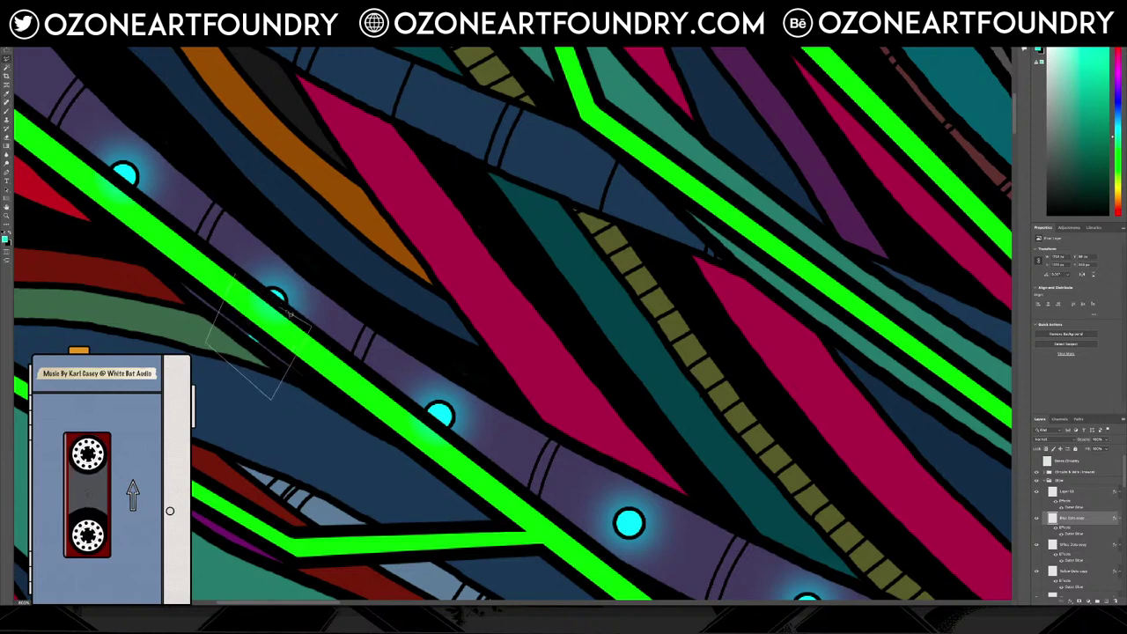
scroll(1080, 554, down, 5)
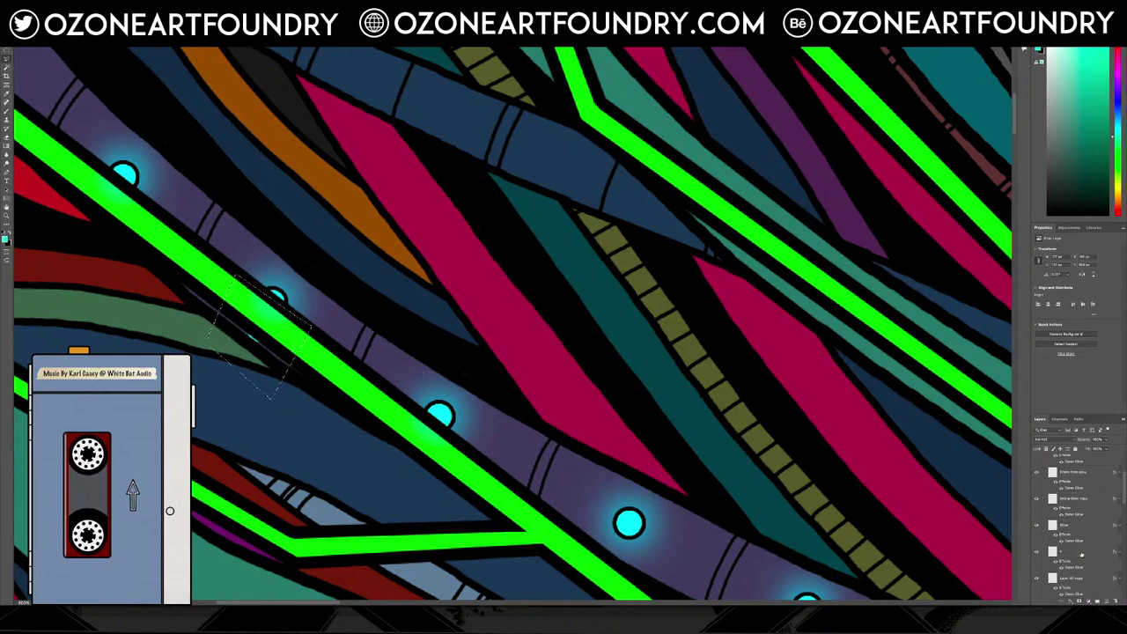
scroll(1080, 555, down, 6)
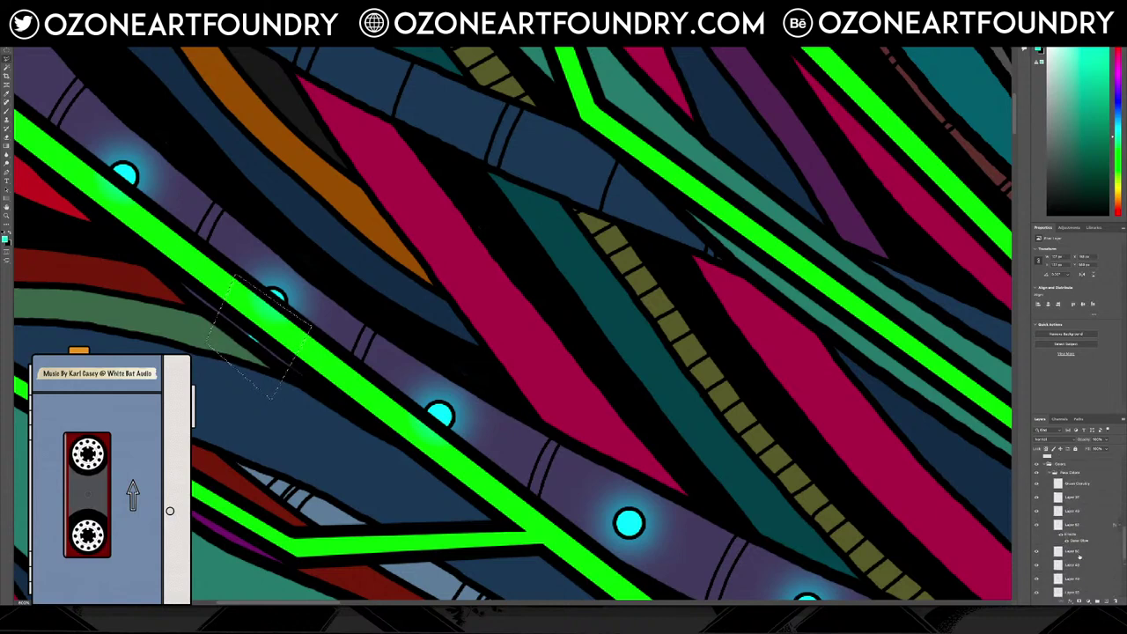
scroll(1080, 557, down, 1)
click(1076, 535)
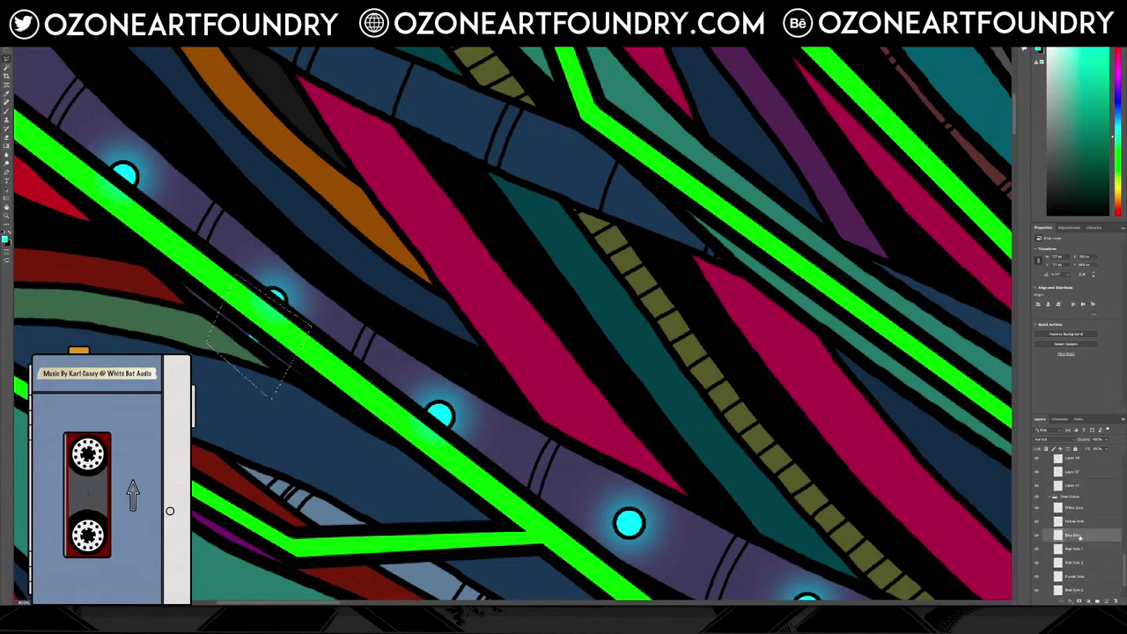
key(ctrl+d)
Examine the glowing dots along the cables closely and across the whole artwork for further overlaps
scroll(867, 434, down, 10)
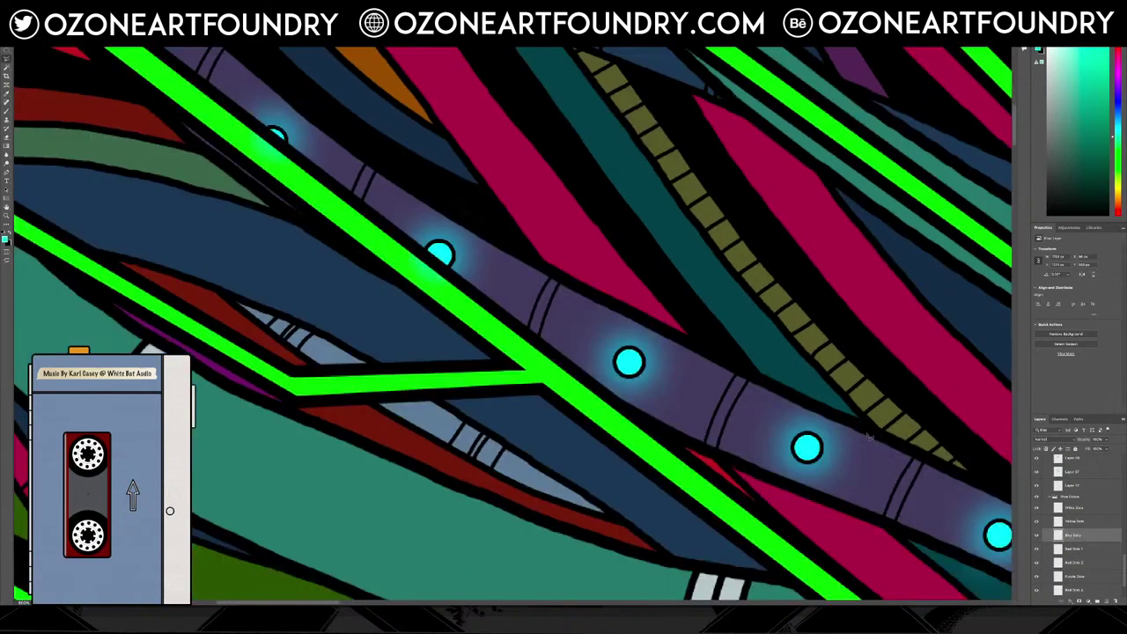
scroll(867, 434, down, 10)
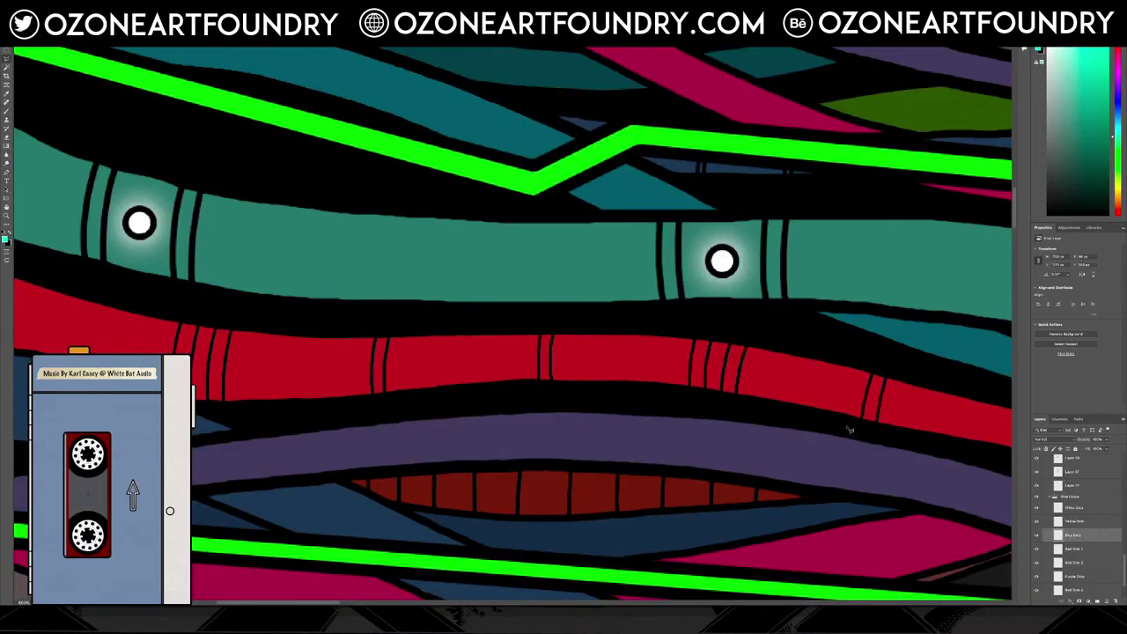
scroll(848, 428, down, 5)
scroll(848, 428, down, 10)
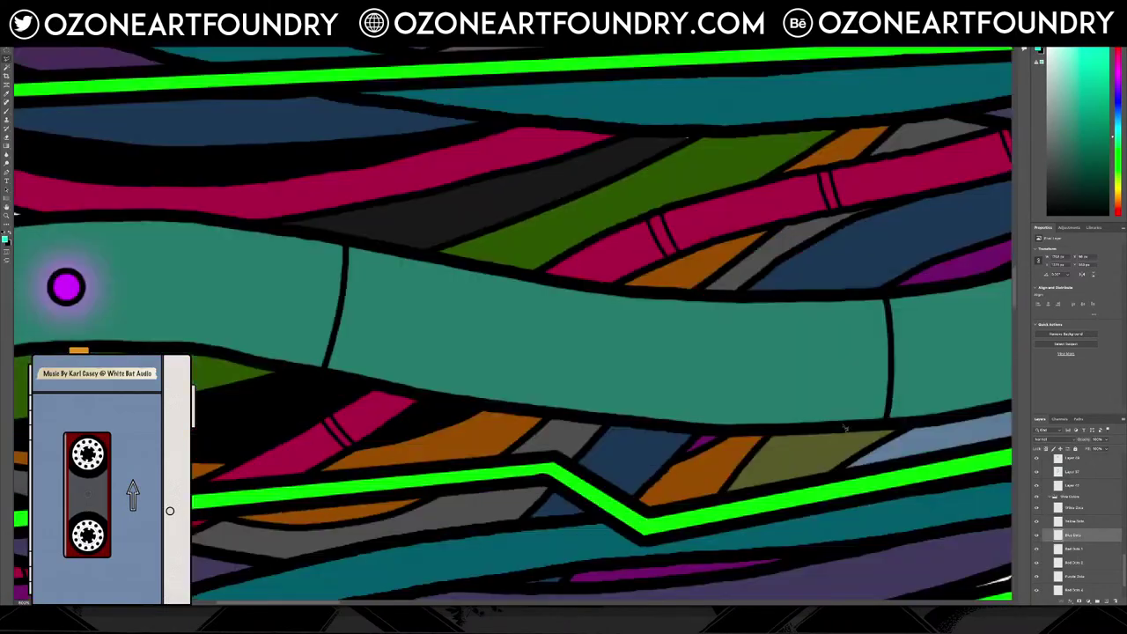
scroll(845, 427, down, 15)
scroll(843, 427, up, 10)
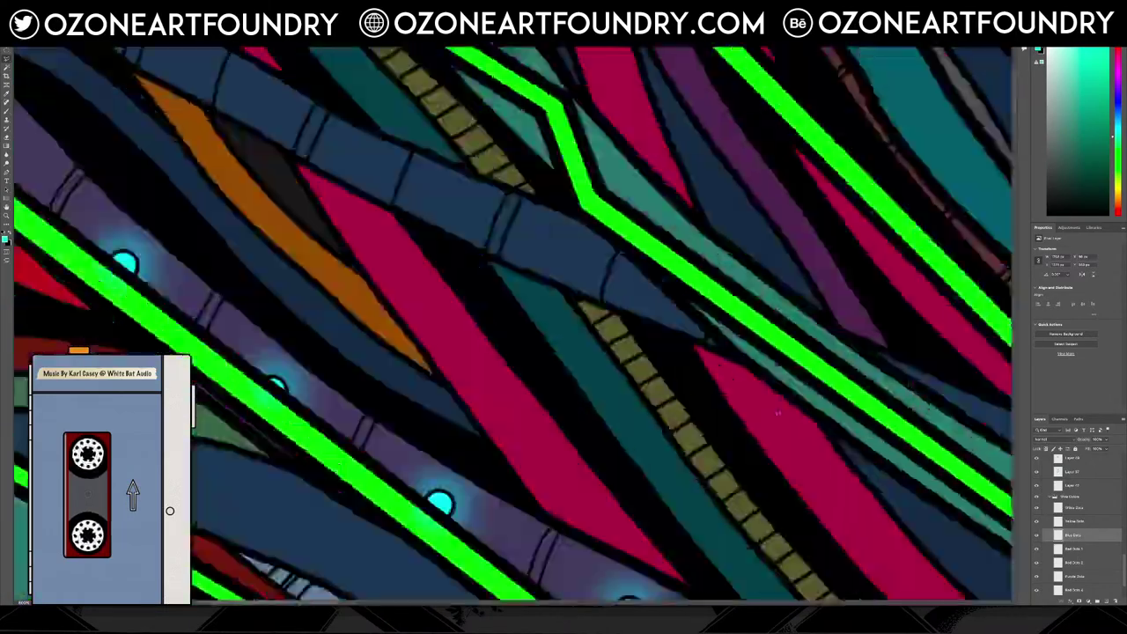
scroll(776, 411, down, 8)
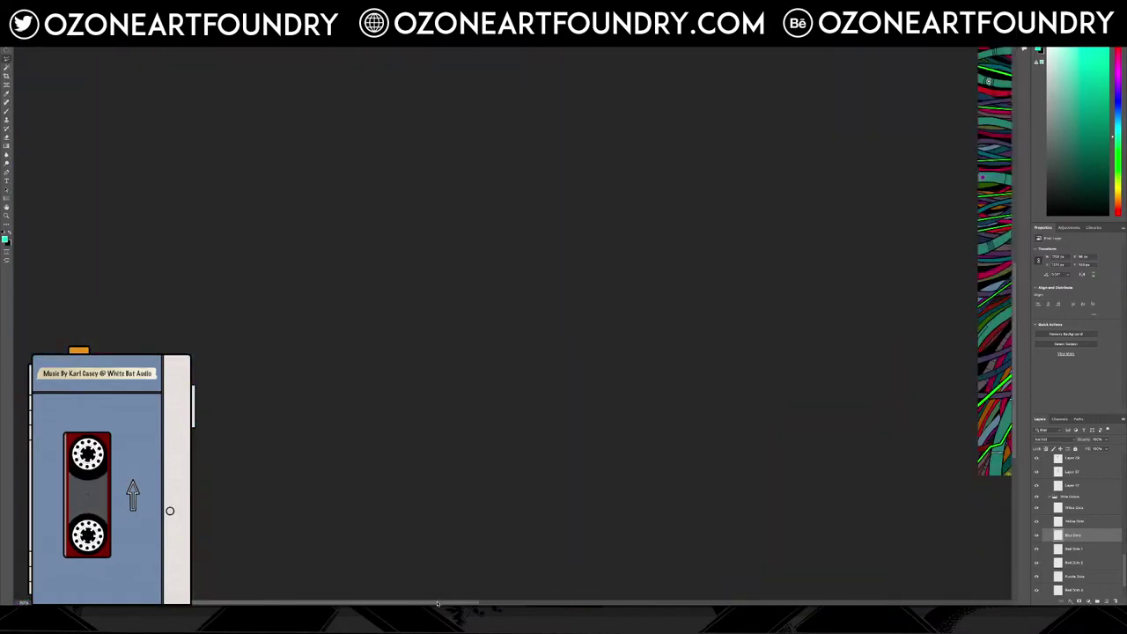
drag(437, 603, 696, 616)
scroll(672, 510, up, 3)
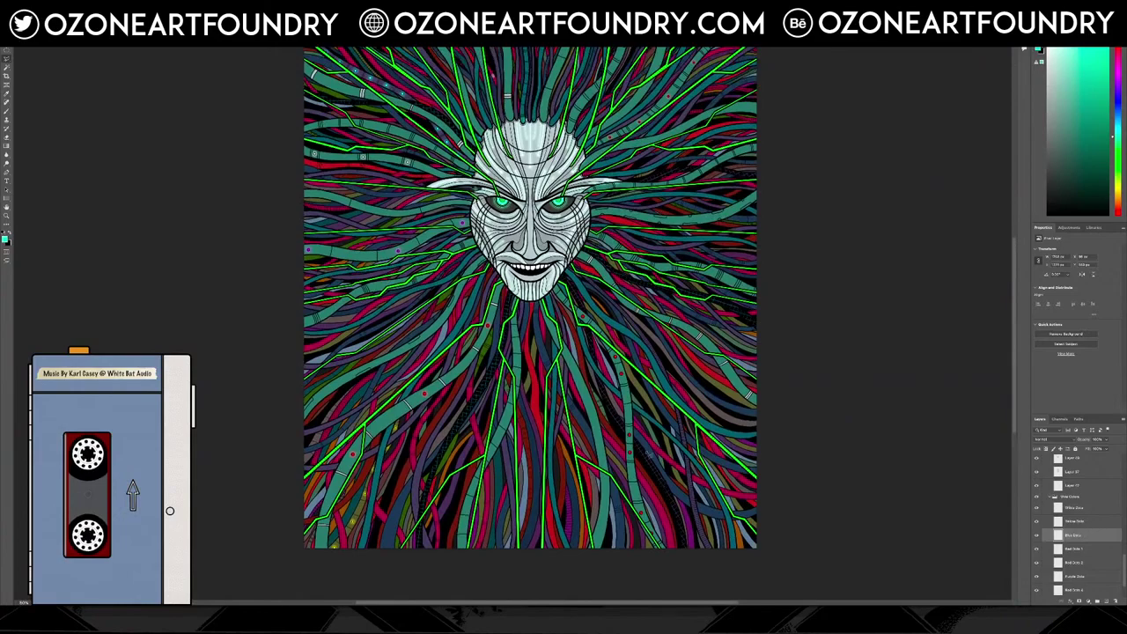
Duplicate the Red Dots 1 layer that holds the red dots on the cable below the face
key(ctrl+plus)
key(ctrl+plus)
key(ctrl+plus)
key(ctrl+plus)
key(ctrl+plus)
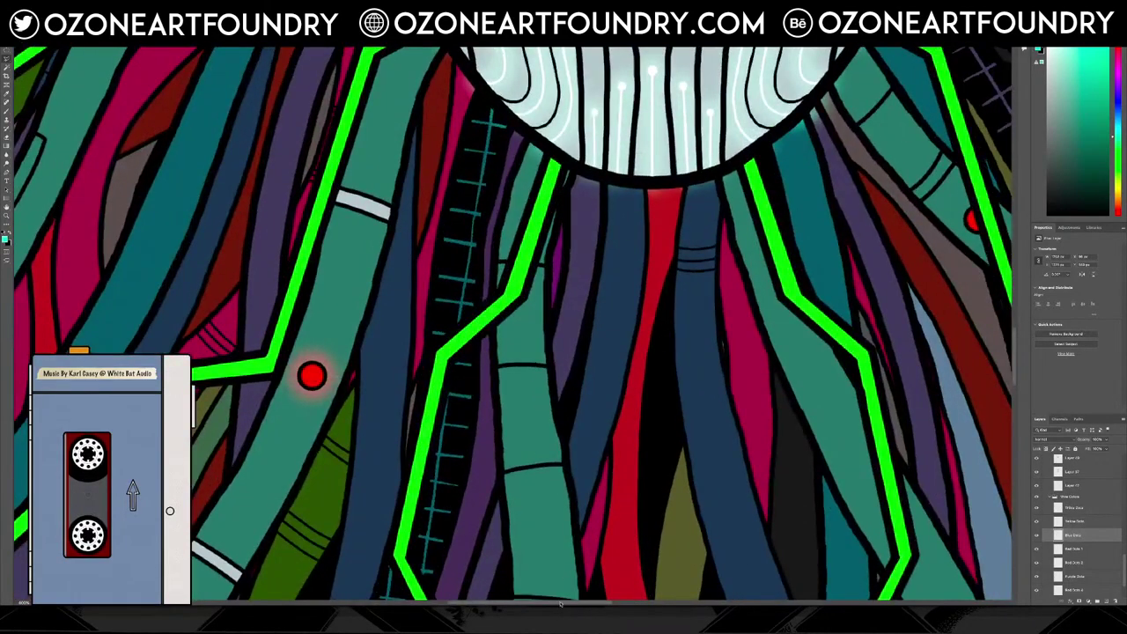
drag(567, 603, 697, 605)
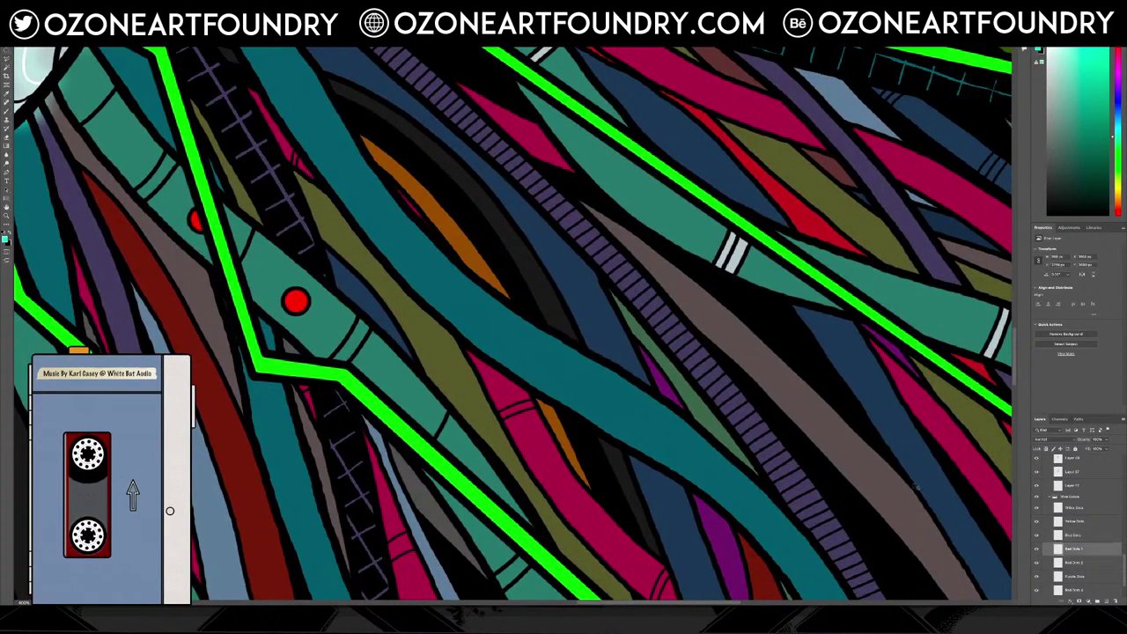
right_click(1080, 549)
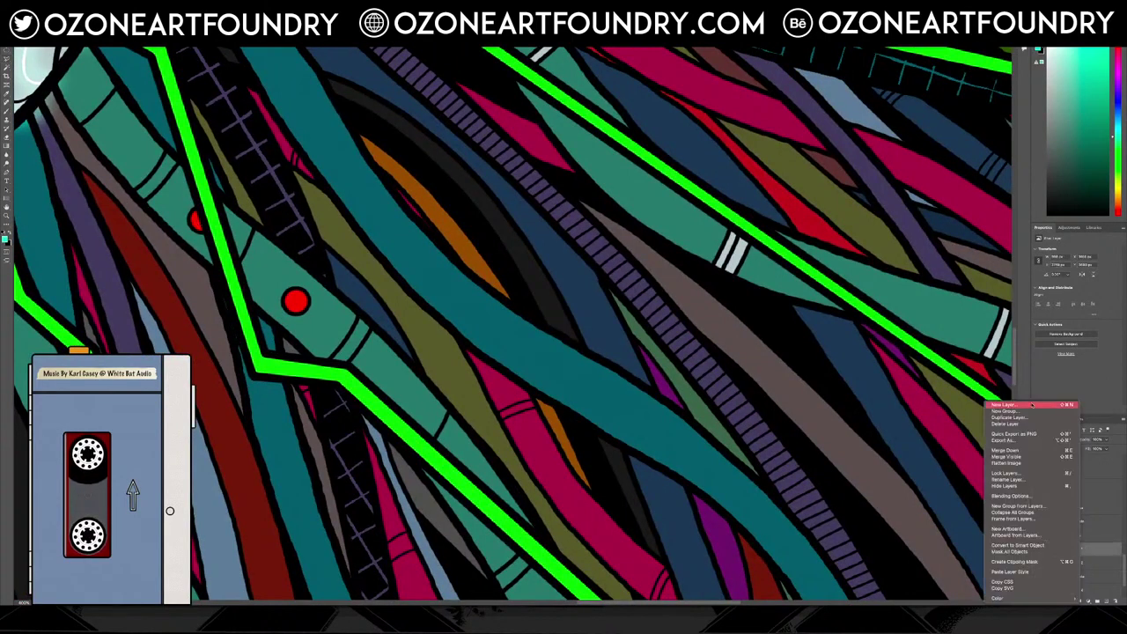
click(1026, 417)
key(Return)
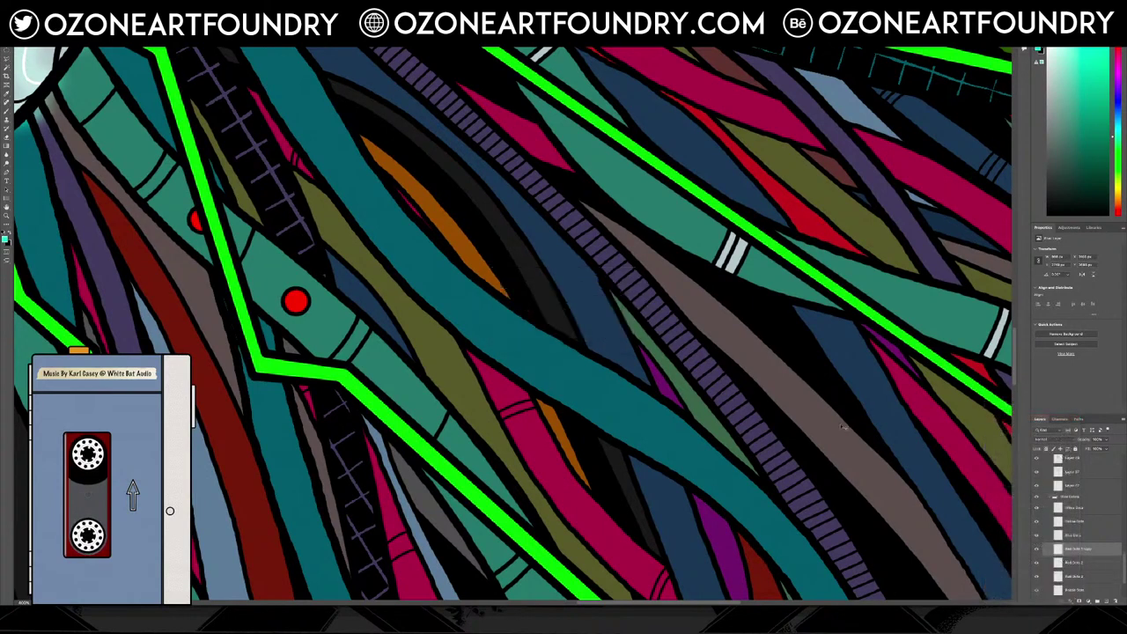
Move the red dots copy into the glow group above the blue dots copy and paste the copied glow layer style onto it
scroll(1050, 533, up, 5)
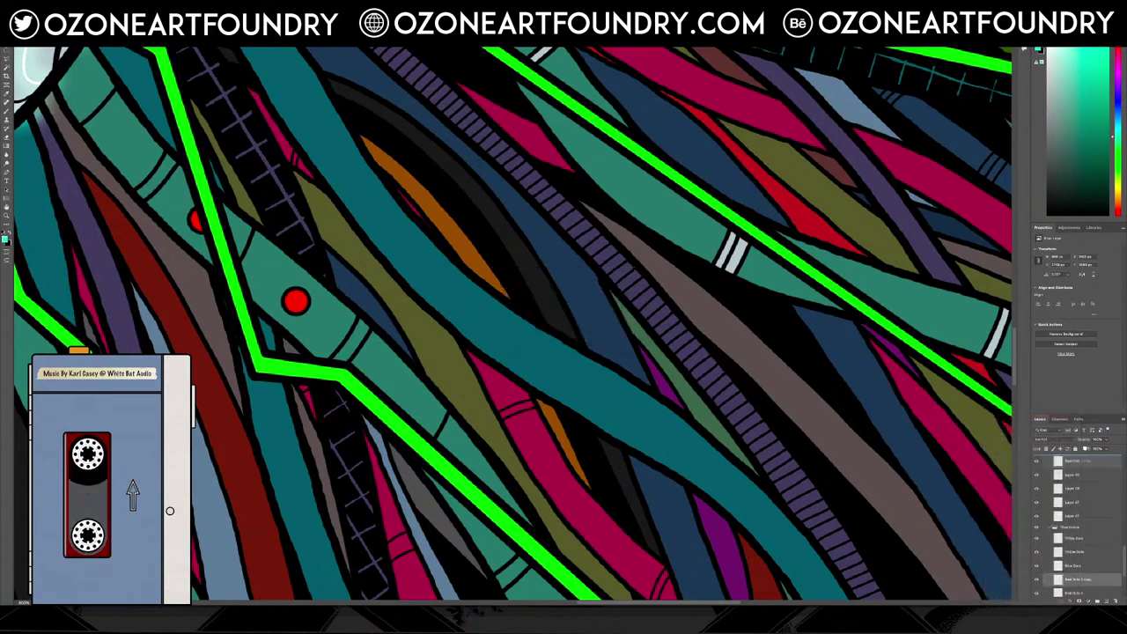
drag(1086, 448, 1092, 518)
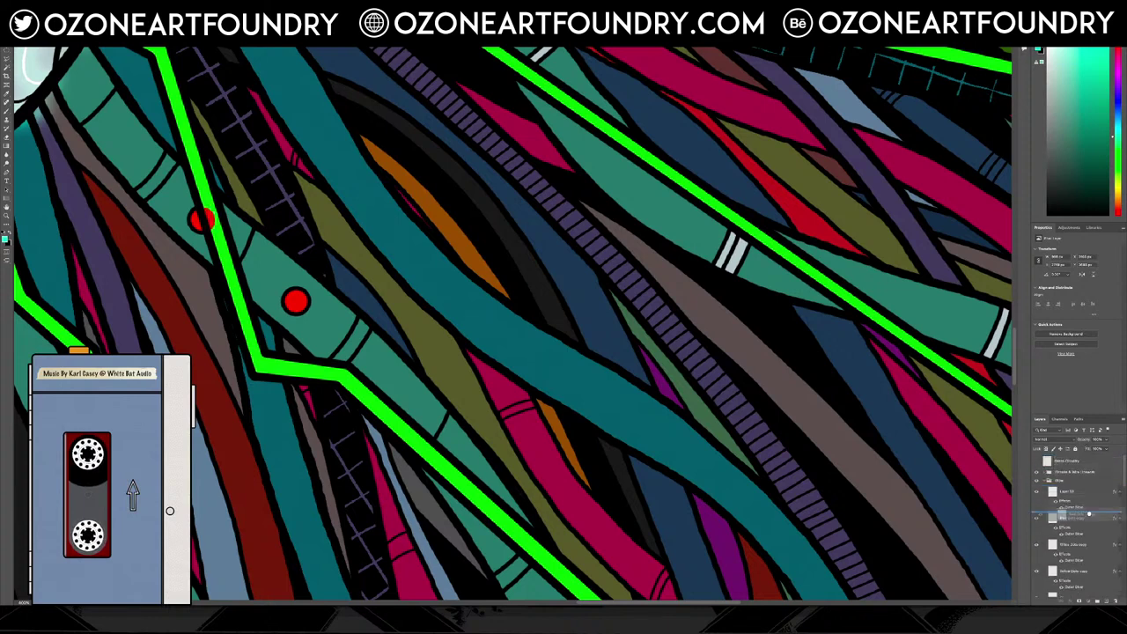
right_click(1087, 517)
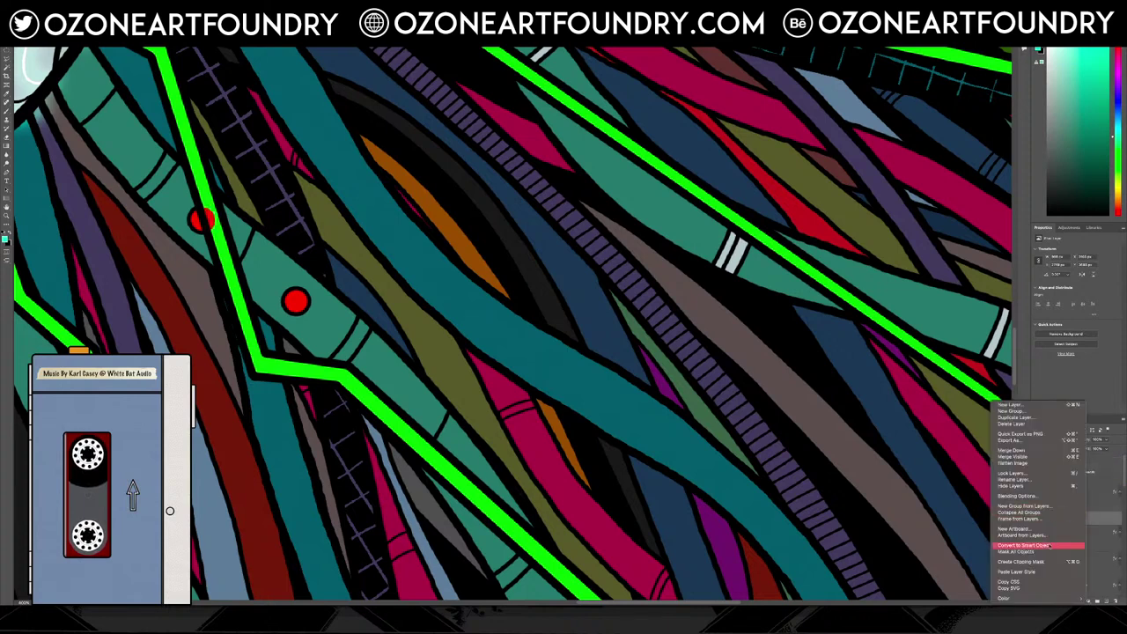
click(1040, 572)
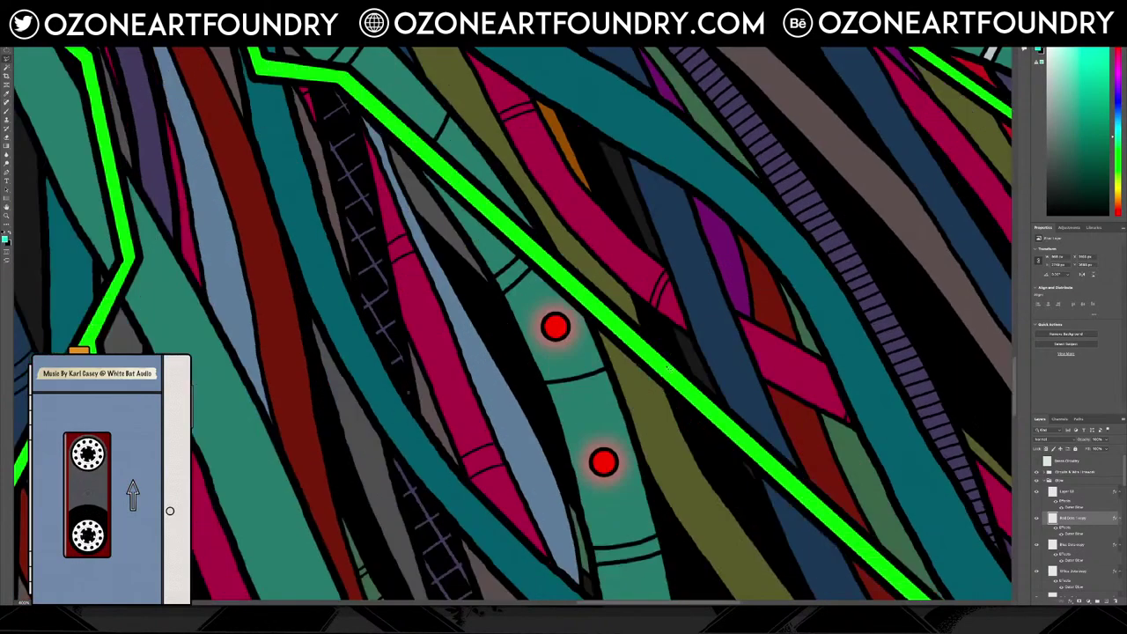
Trim the lowest red dot where it covers the green line near the artwork's bottom edge, and show the Green Circuitry glow layer
scroll(693, 382, up, 4)
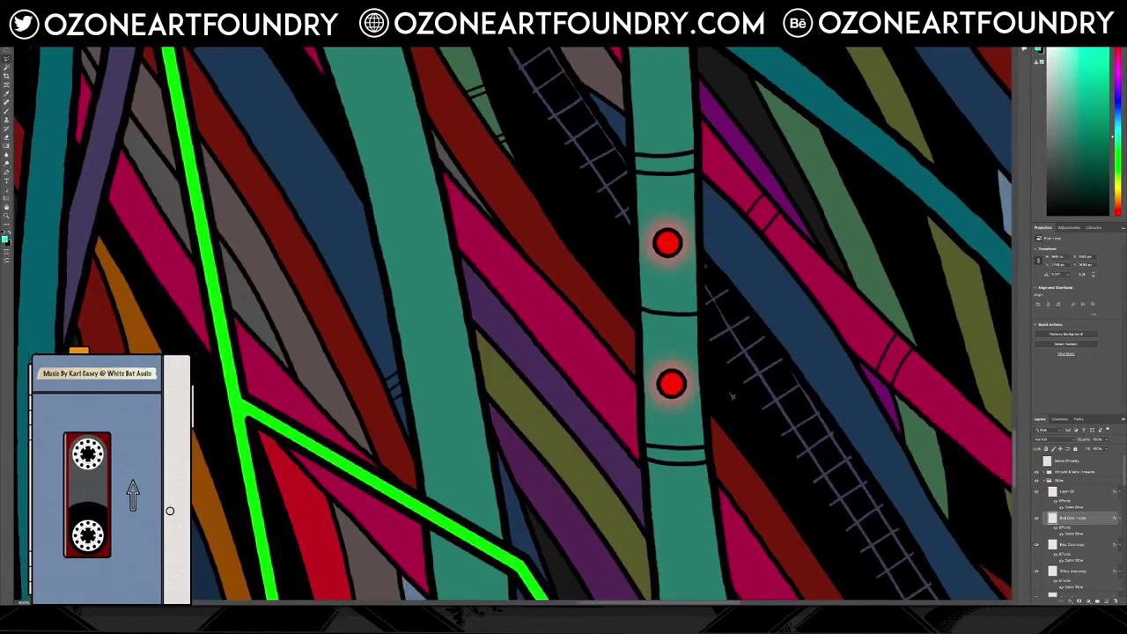
scroll(729, 392, up, 4)
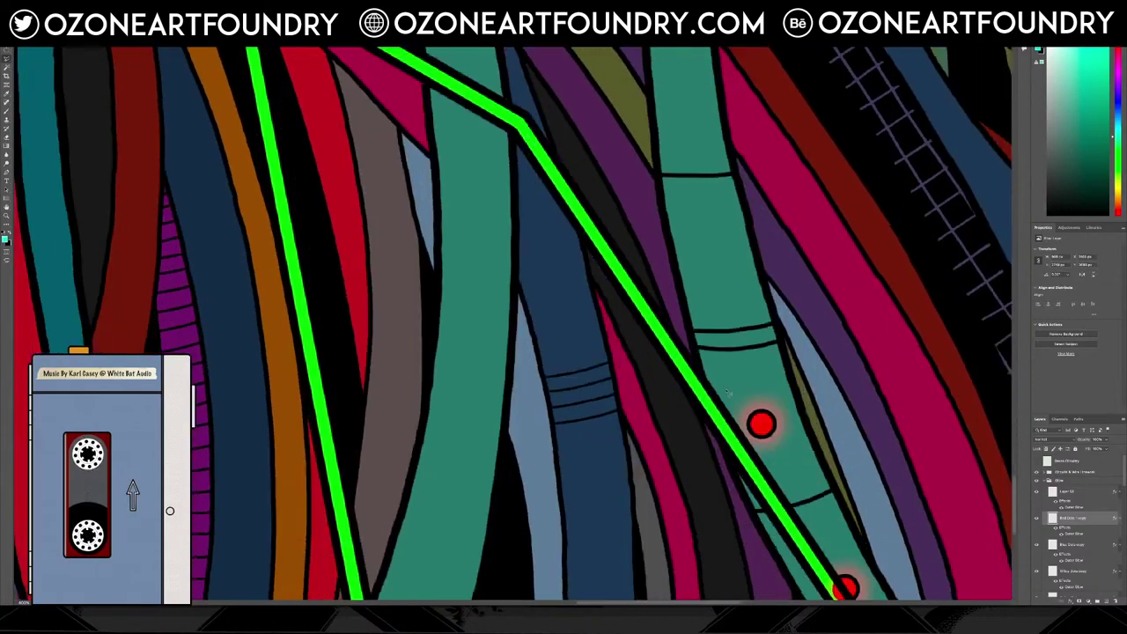
scroll(862, 444, down, 3)
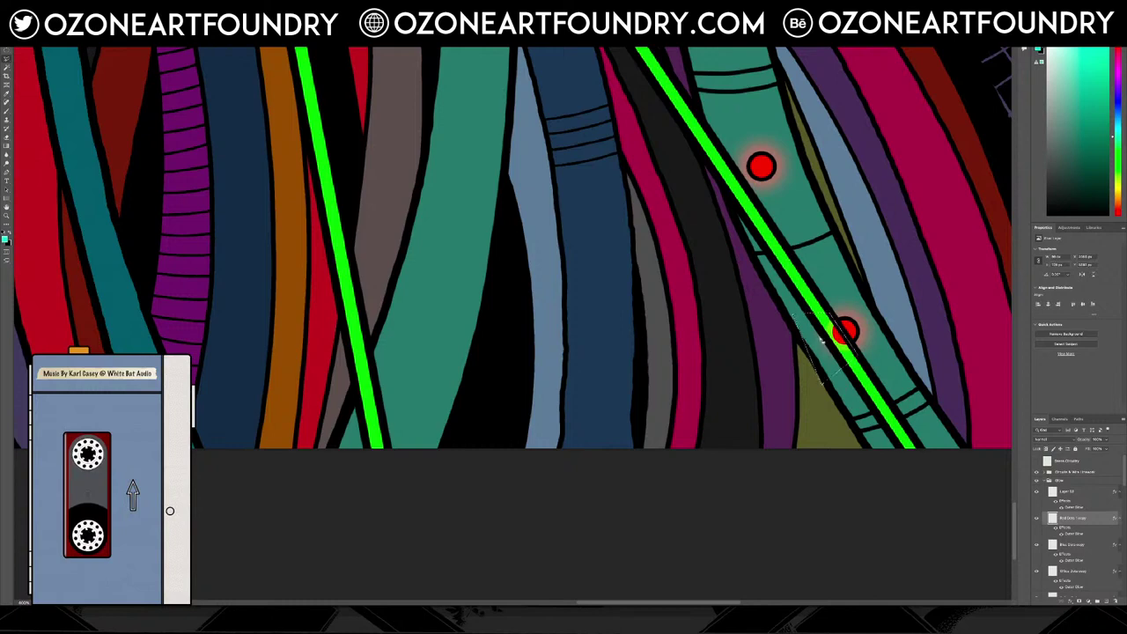
click(1037, 462)
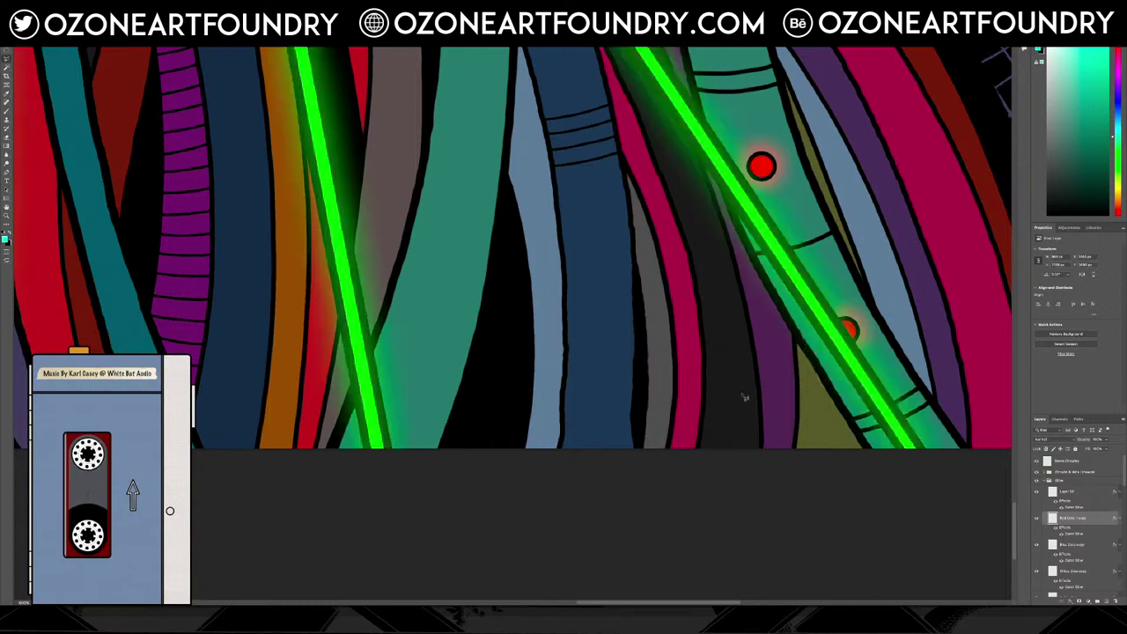
Examine how the green circuitry glow and the red dot glows look together across the artwork
scroll(745, 397, up, 3)
scroll(742, 399, up, 15)
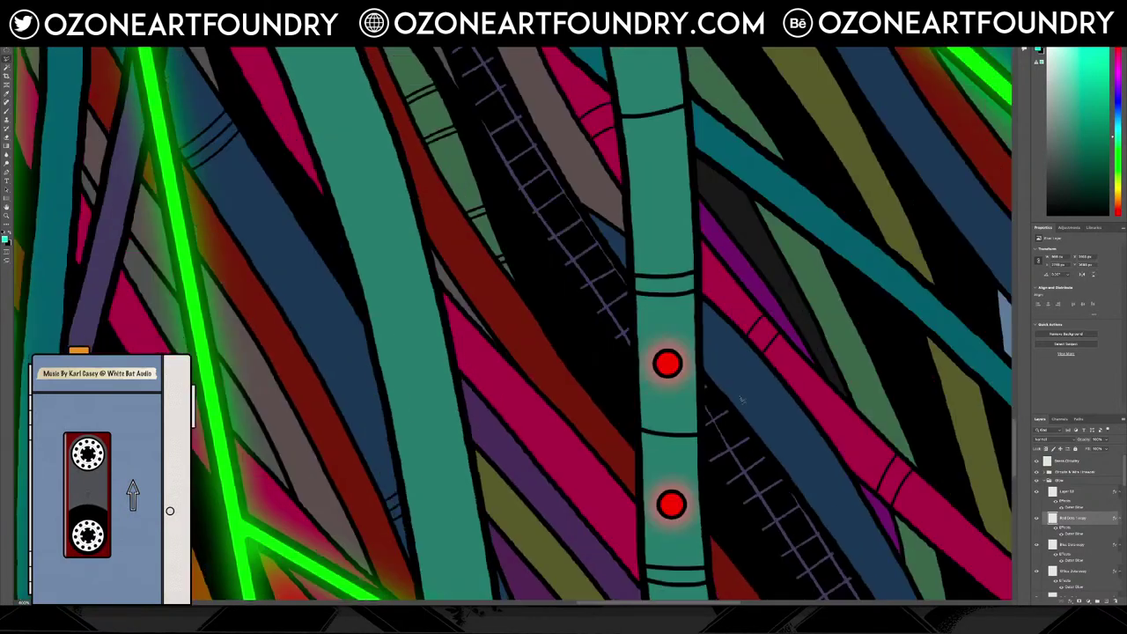
scroll(742, 398, down, 6)
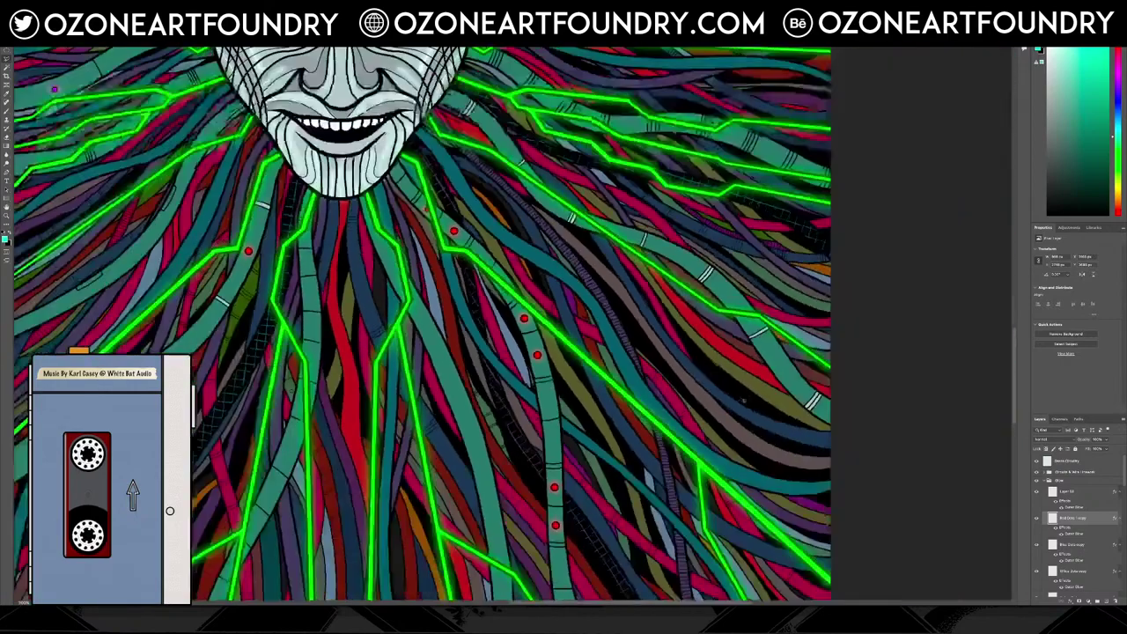
scroll(743, 405, up, 2)
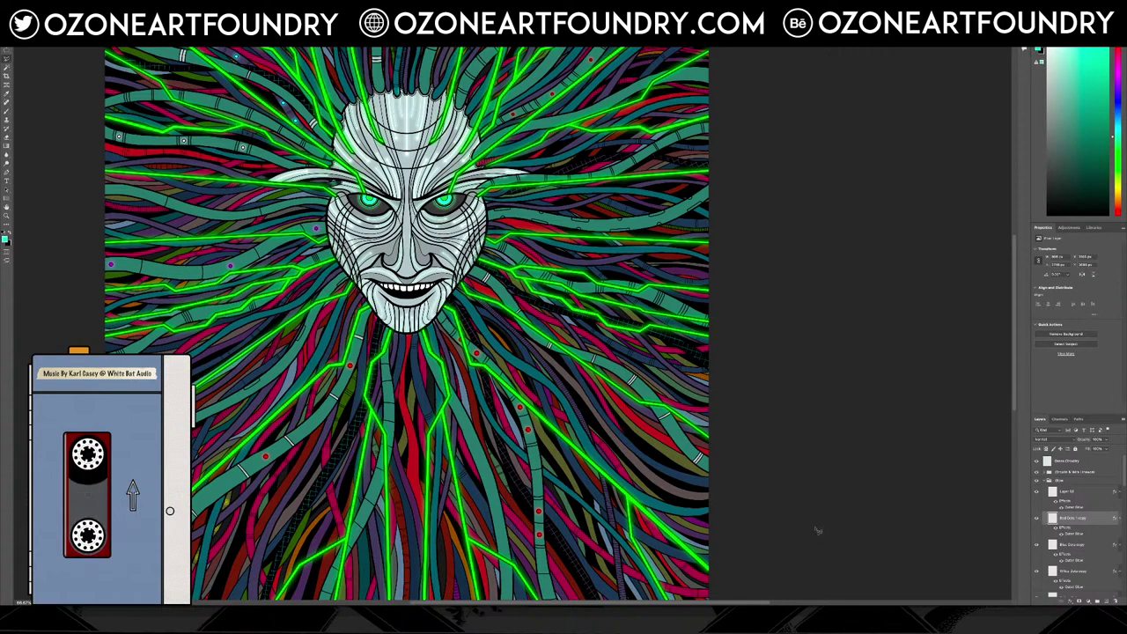
scroll(678, 348, up, 5)
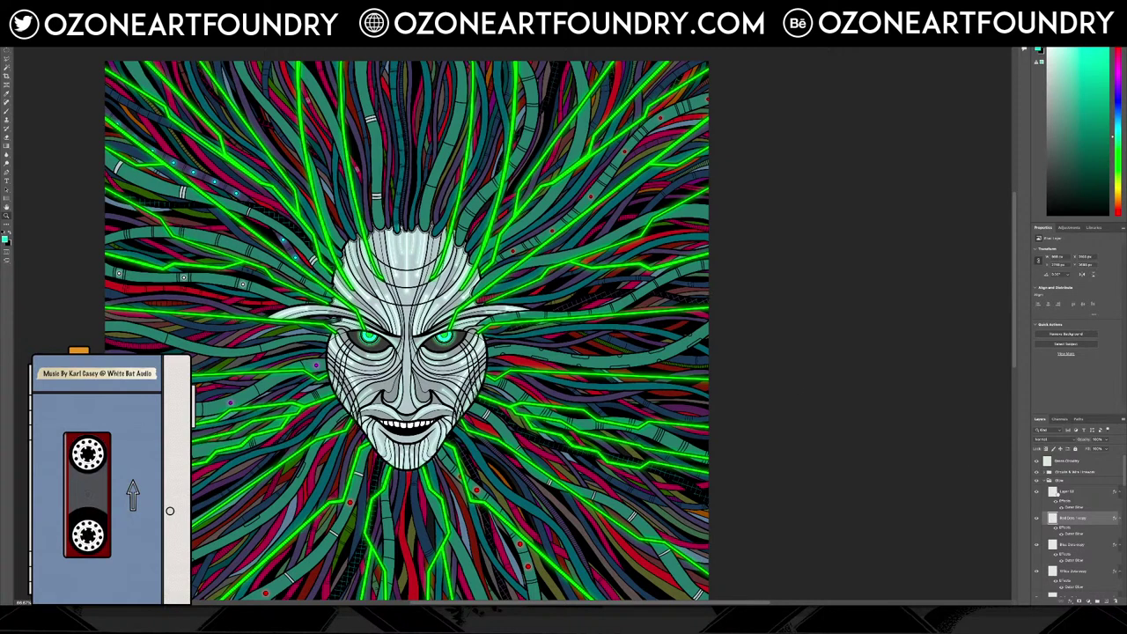
Try to rasterize the glow layer style on the red dots copy, and undo it
right_click(1076, 519)
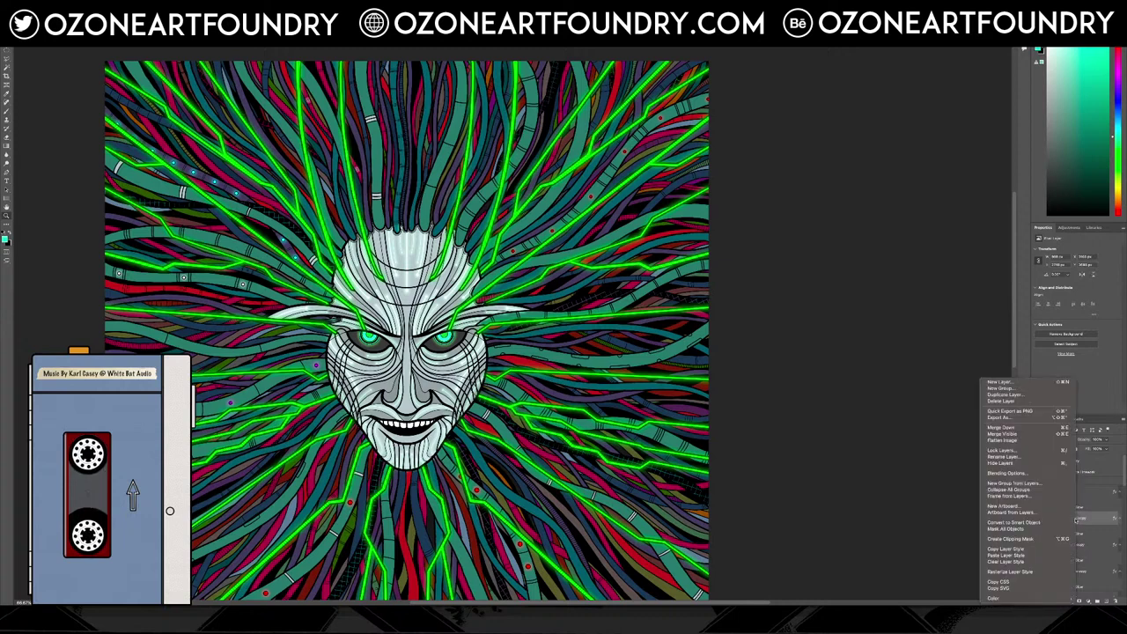
click(1097, 518)
right_click(1083, 519)
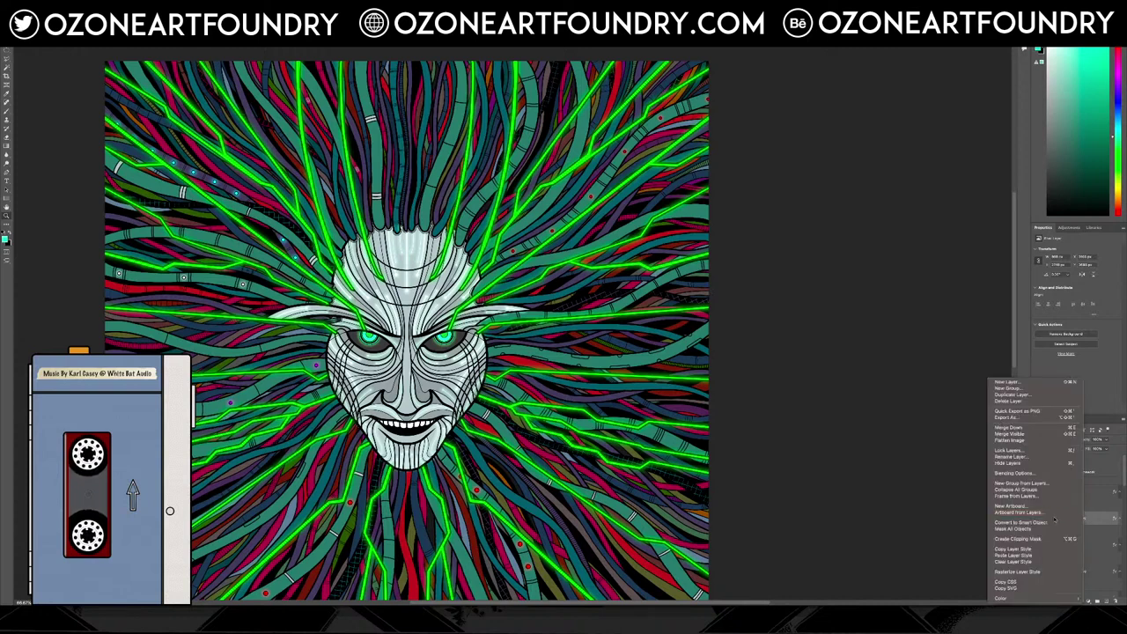
click(1035, 572)
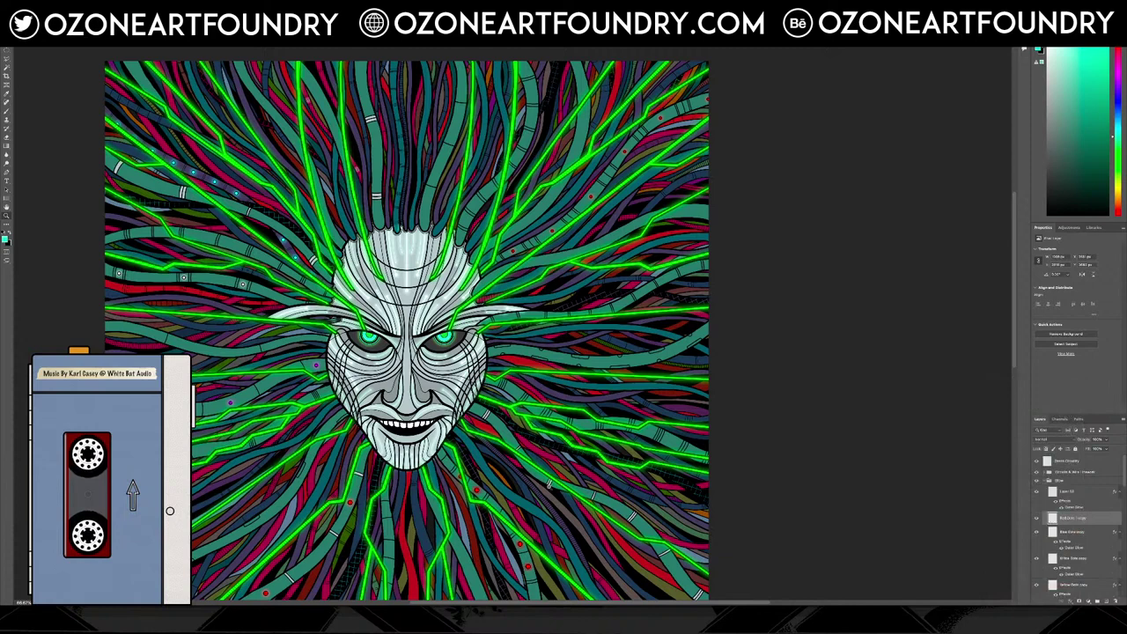
key(ctrl+z)
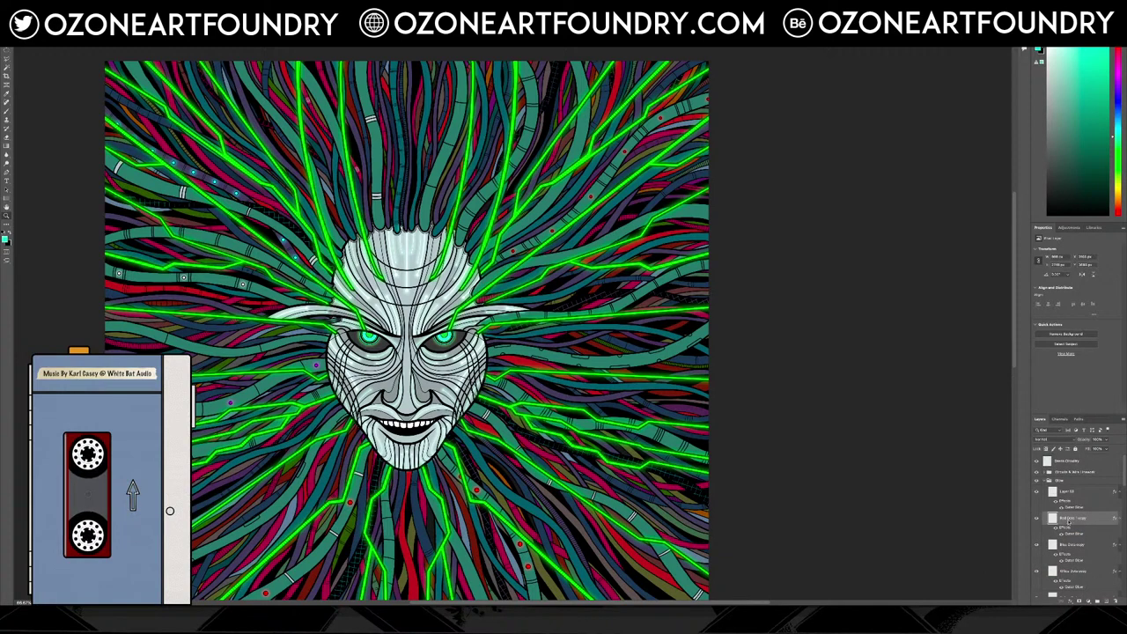
Try to convert the red dots copy in the glow group to a smart object, and undo it
right_click(1068, 523)
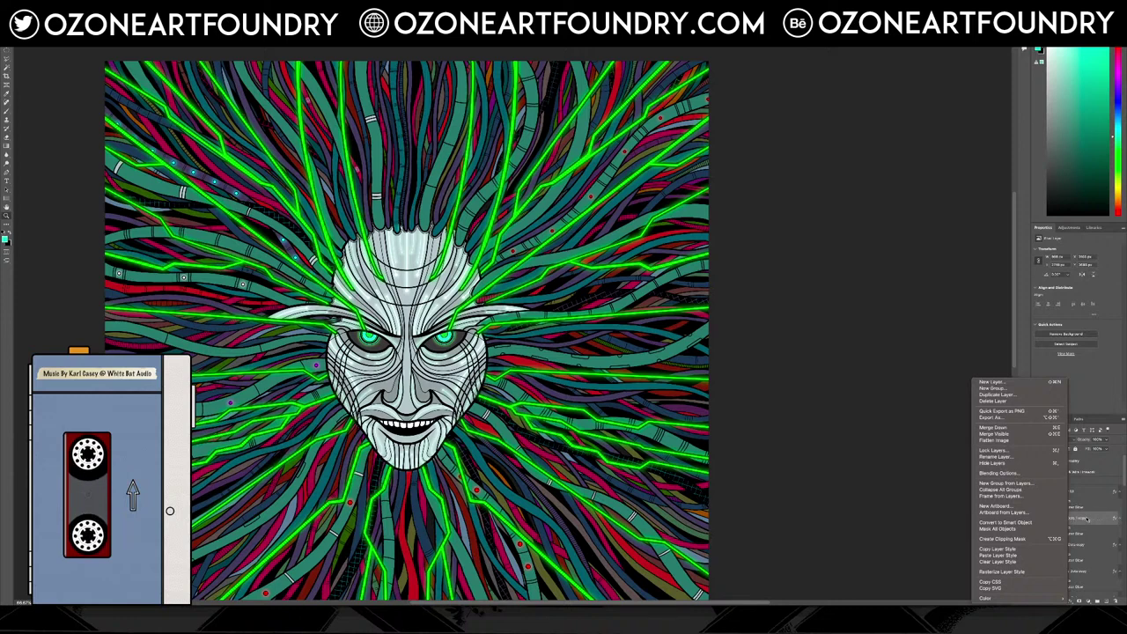
click(1012, 522)
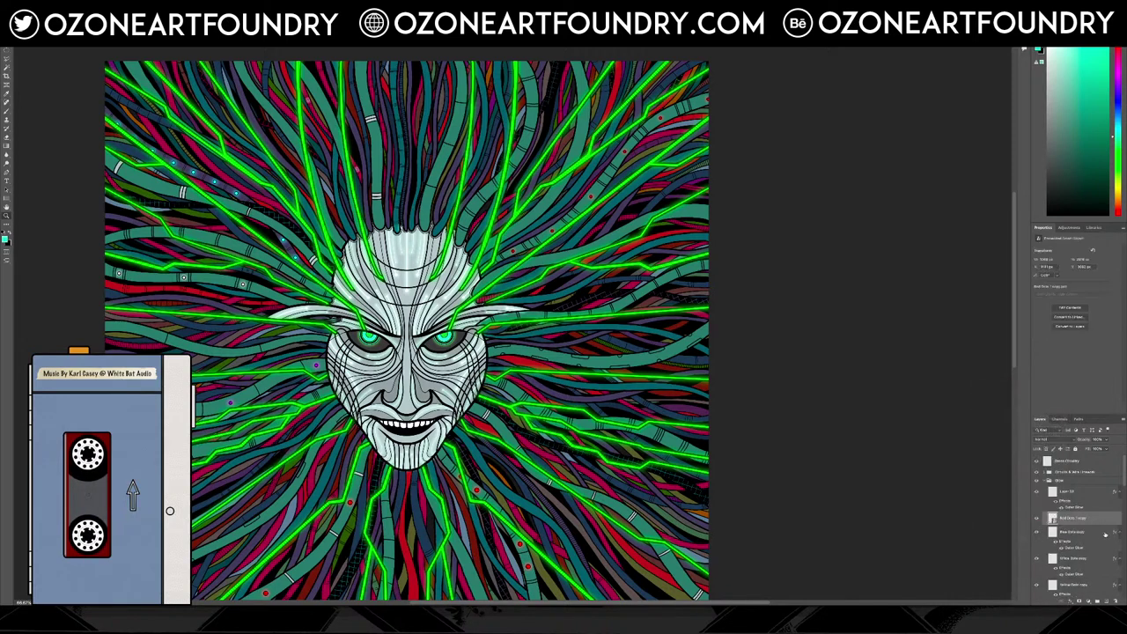
key(ctrl+z)
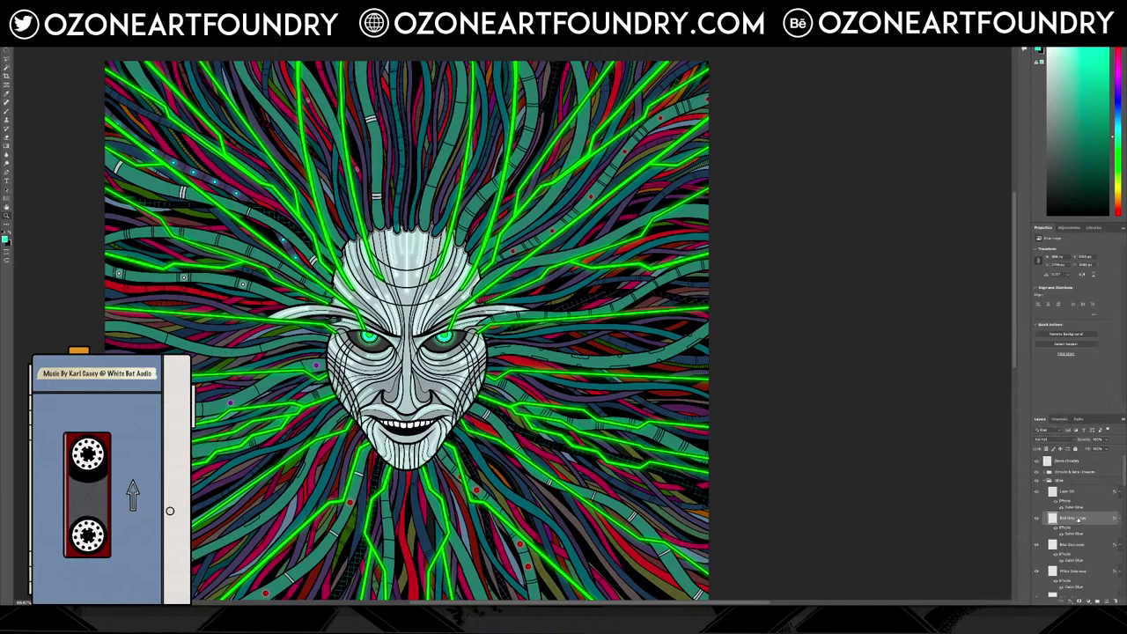
Try to split the red dots copy's outer glow onto its own layer, hide that layer as a check, and undo the split
right_click(1077, 531)
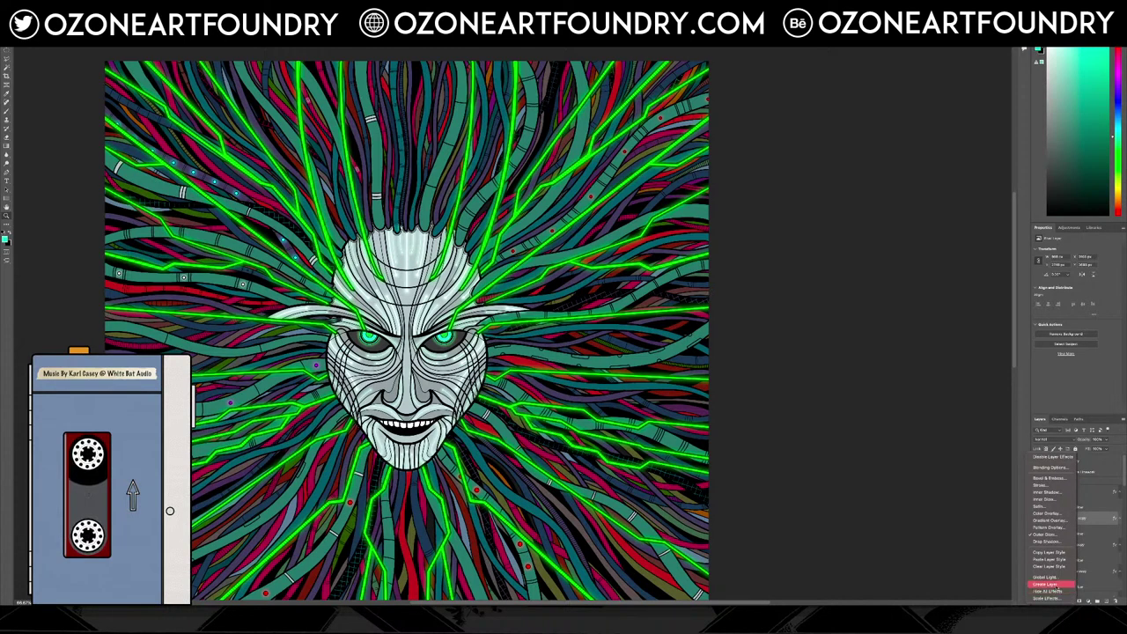
click(1048, 583)
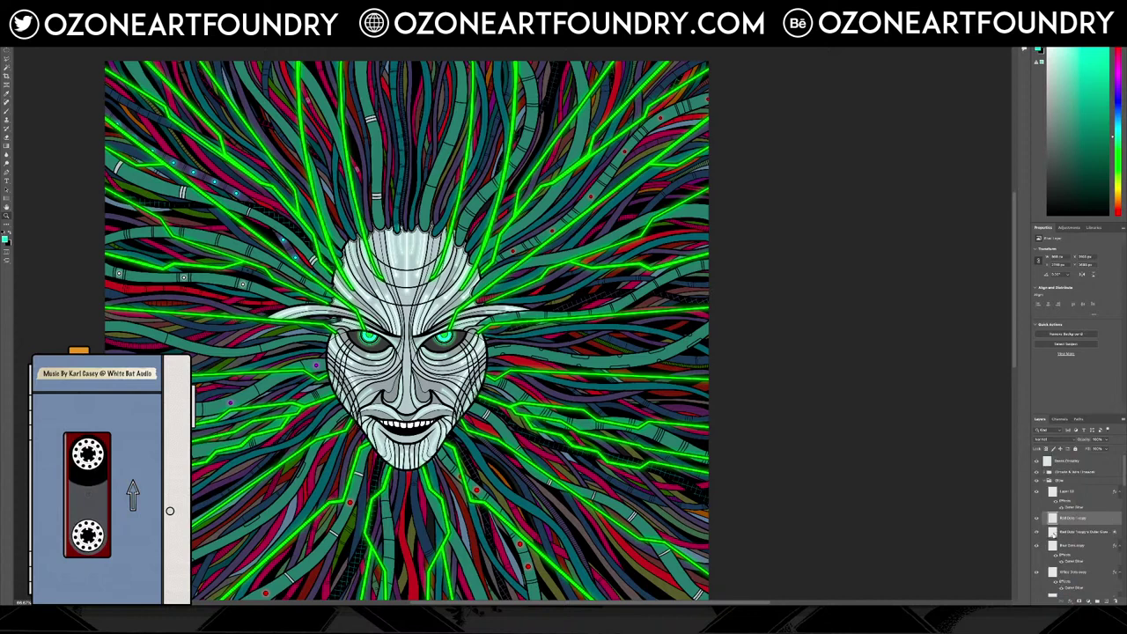
right_click(1062, 532)
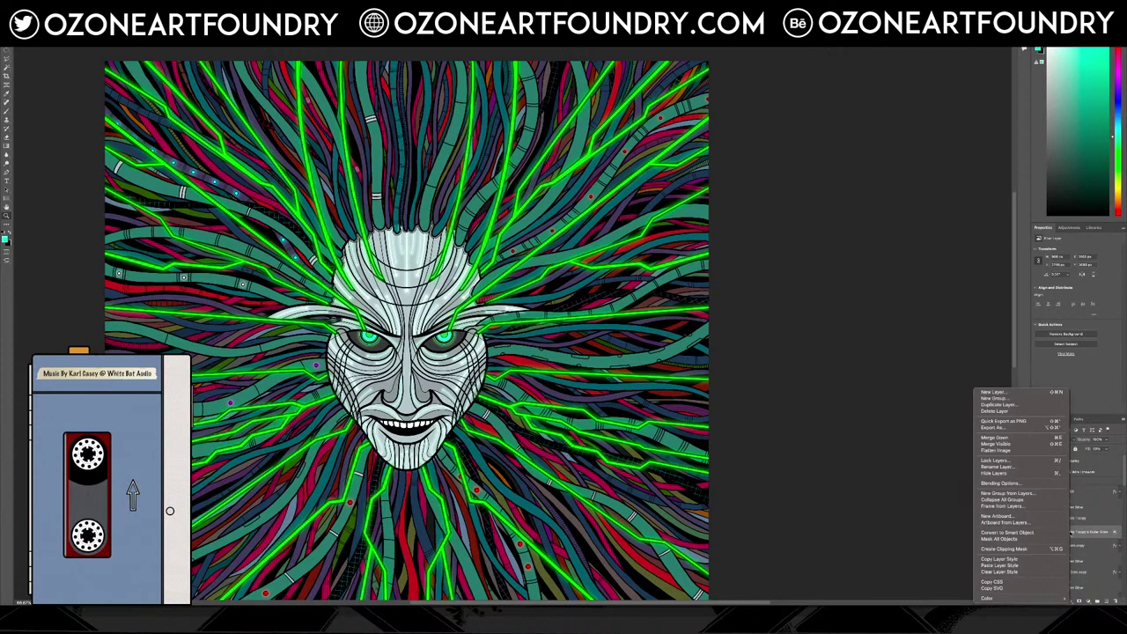
key(Escape)
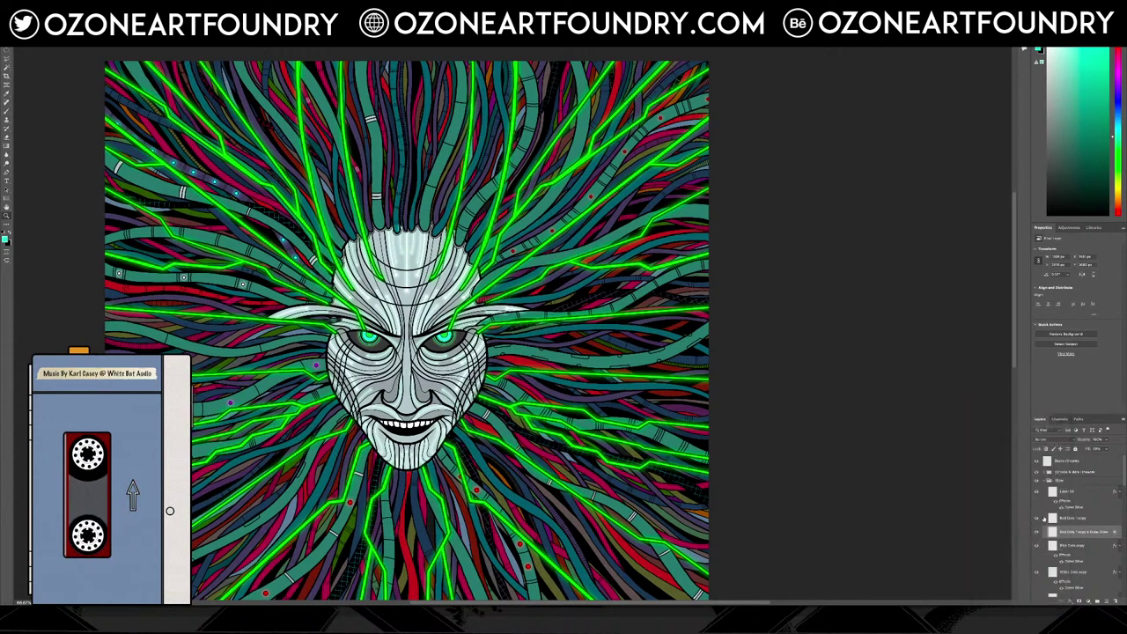
click(1036, 531)
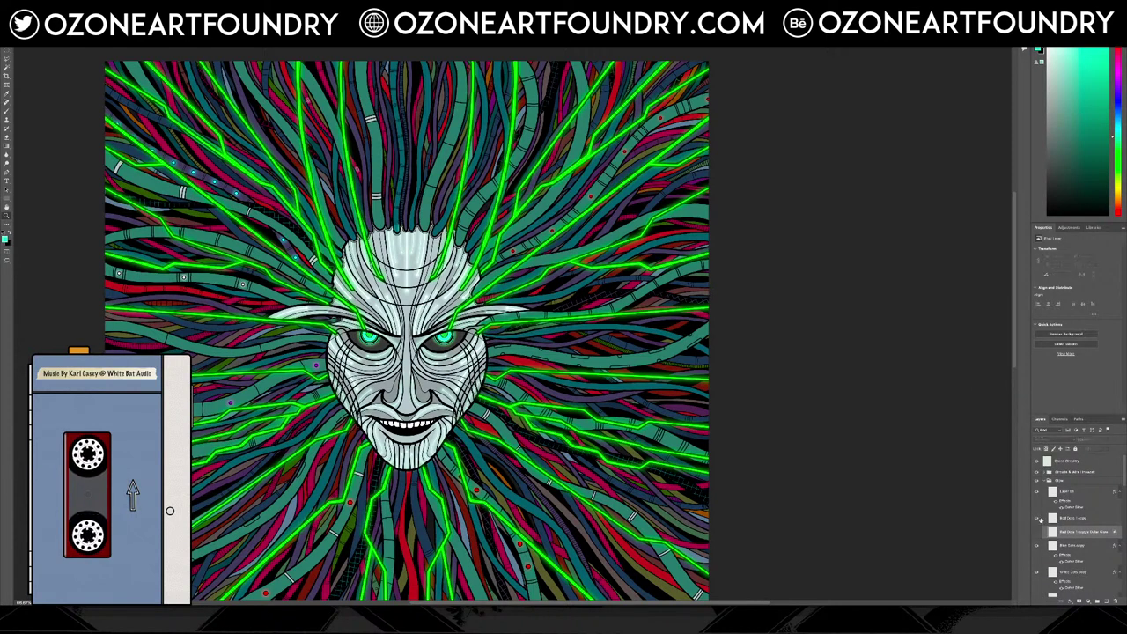
click(1060, 524)
key(ctrl+z)
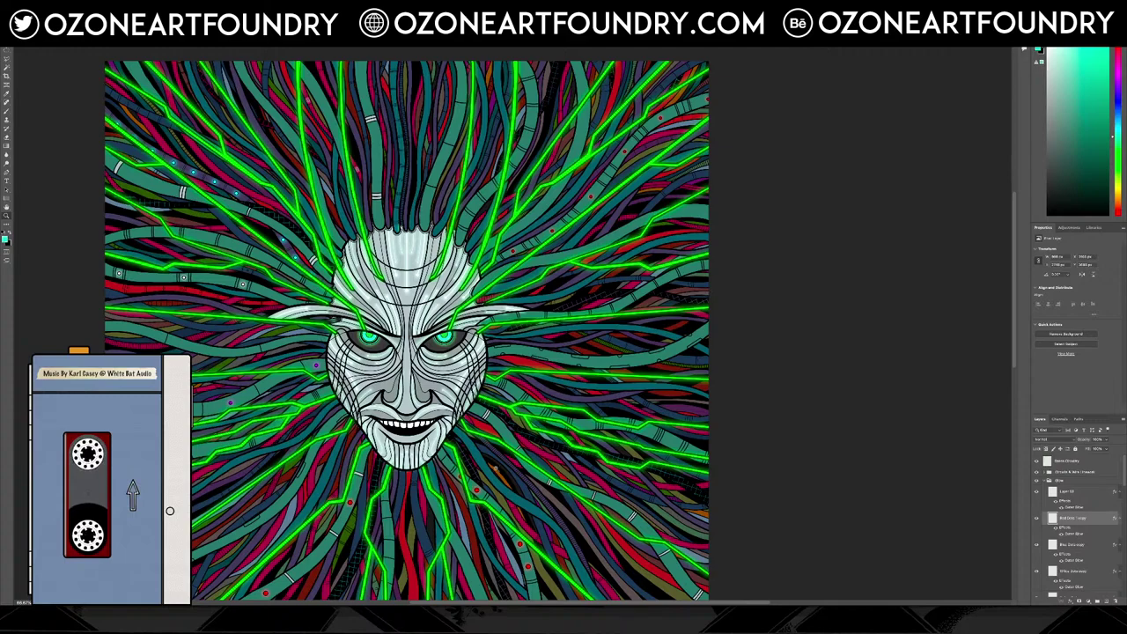
Try again to separate the red dots copy's outer glow into a layer and merge it with the dots, and undo the attempt
click(475, 495)
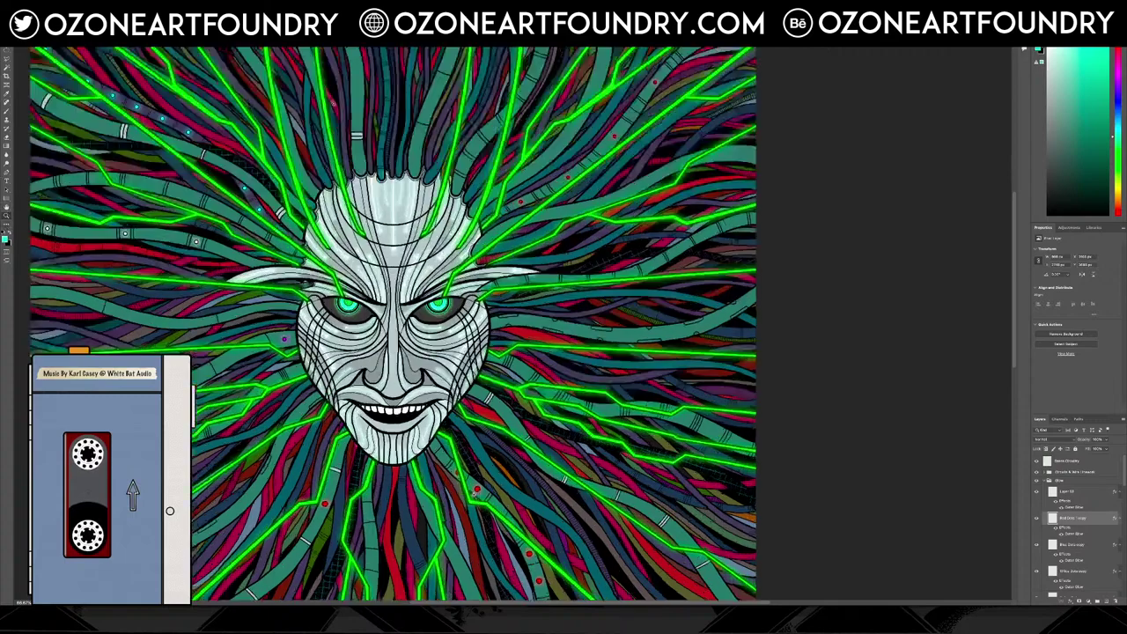
click(475, 495)
click(474, 494)
right_click(1076, 534)
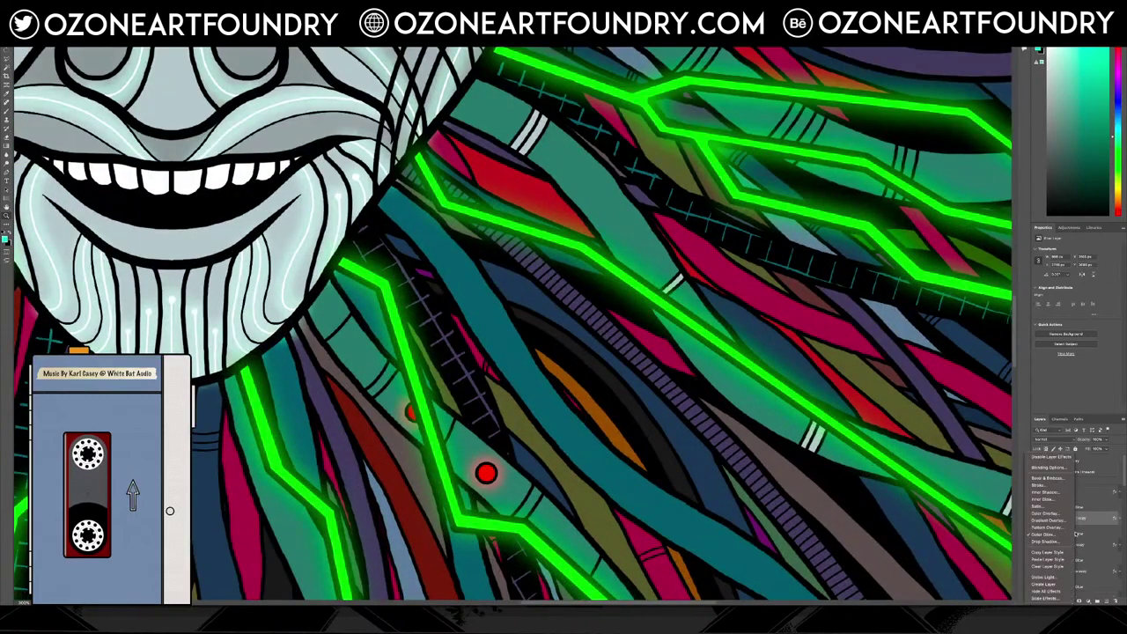
click(1049, 584)
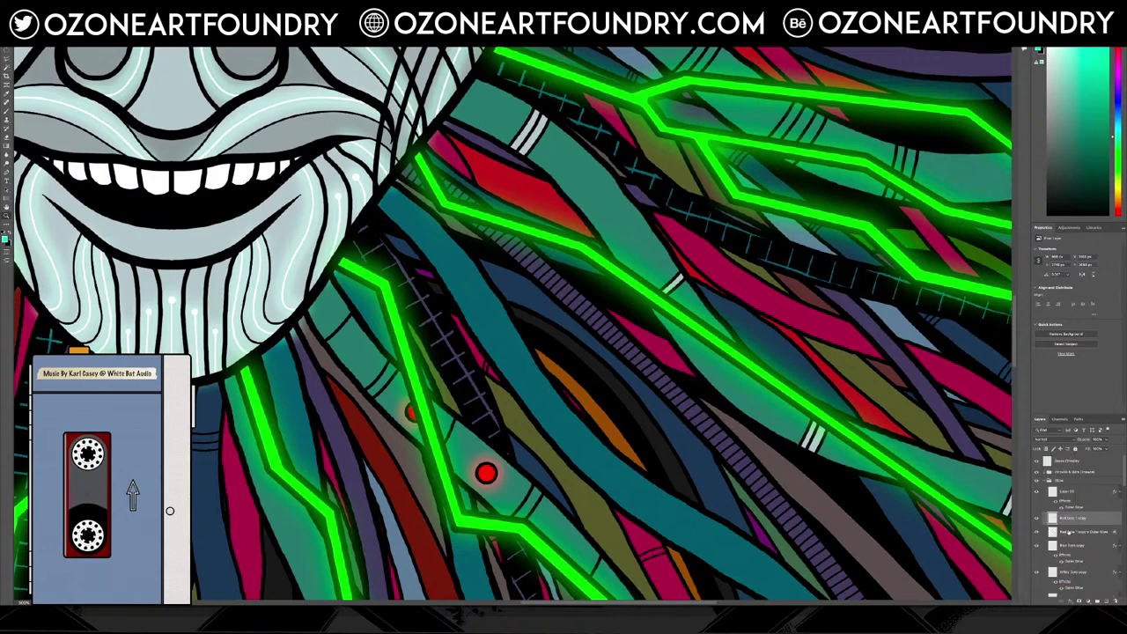
right_click(1069, 531)
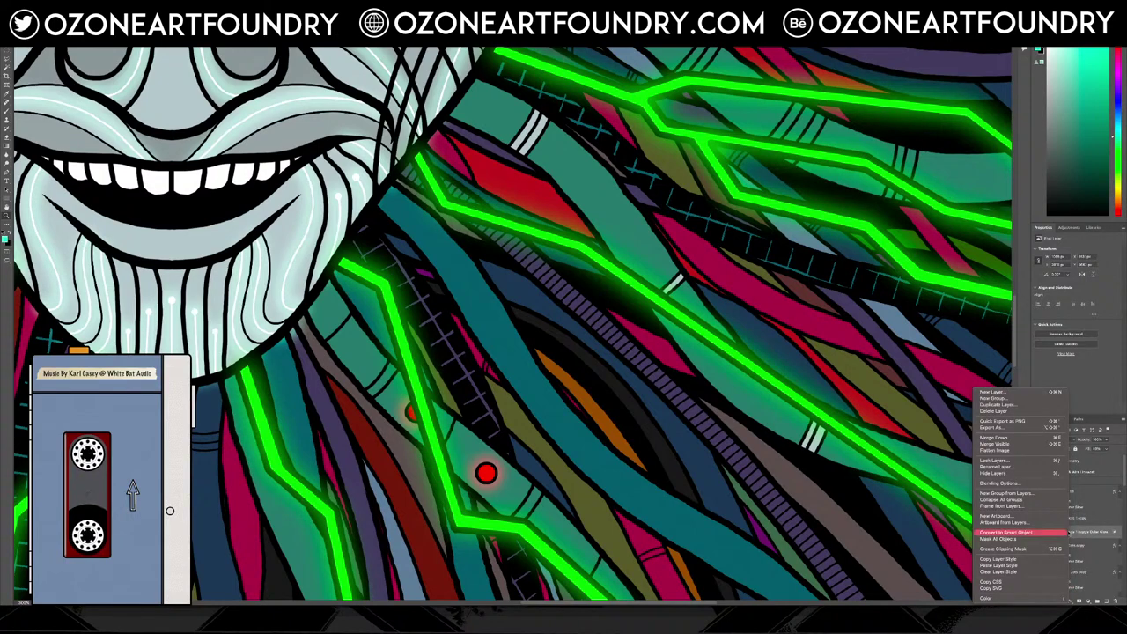
click(1065, 531)
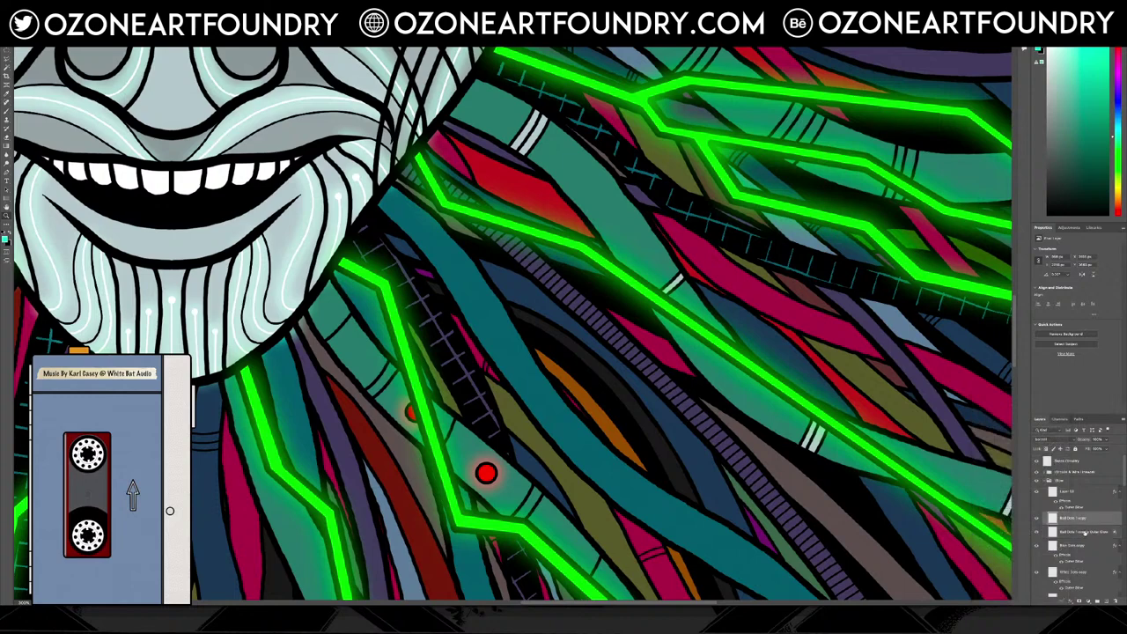
right_click(1084, 527)
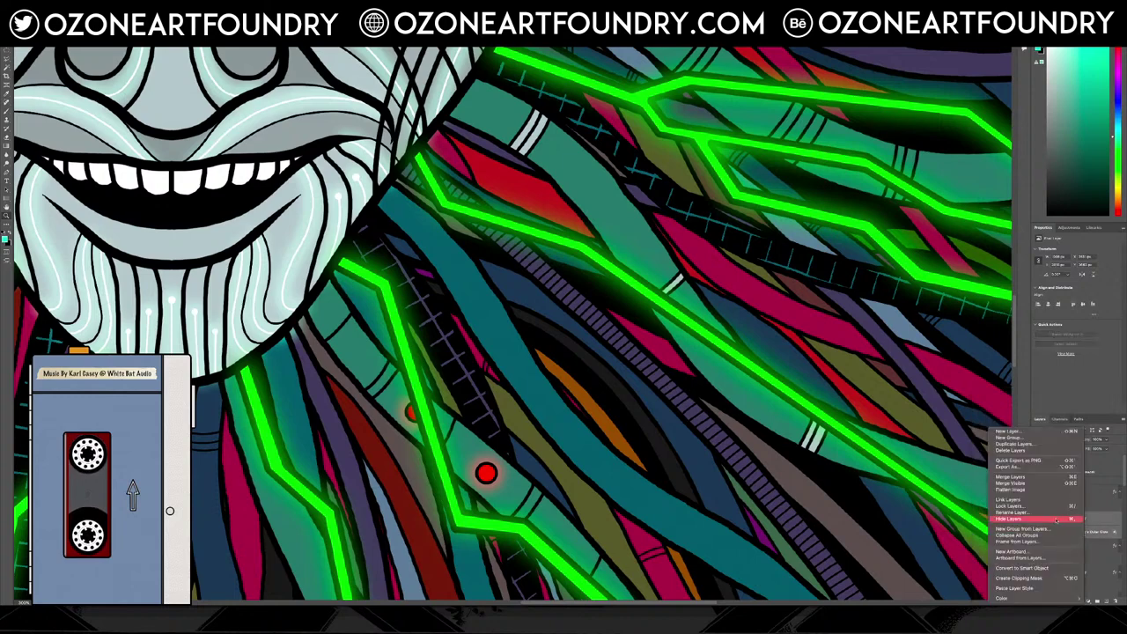
click(1057, 477)
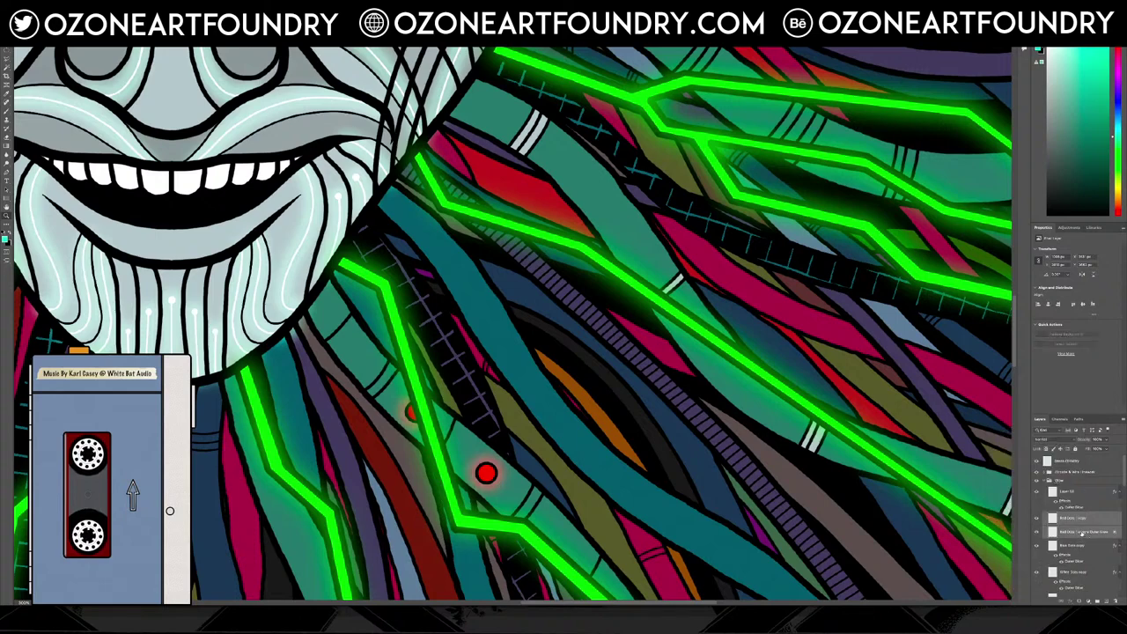
key(ctrl+z)
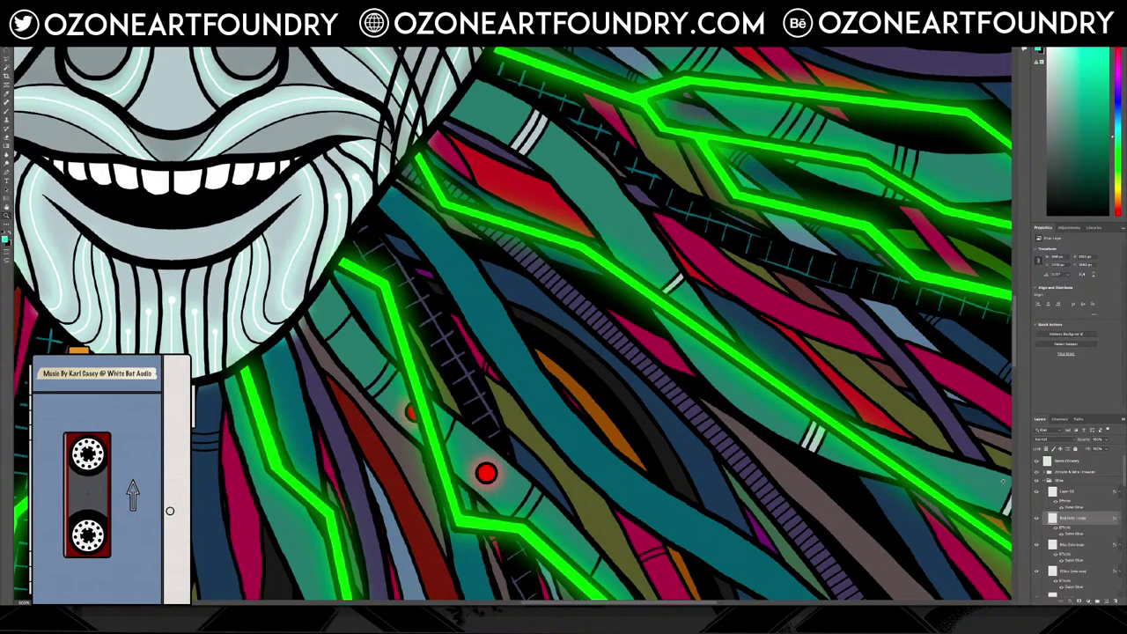
Add a new empty layer directly below the Green Circuitry layer in the colors group
scroll(924, 449, down, 3)
scroll(924, 449, up, 3)
scroll(928, 452, up, 3)
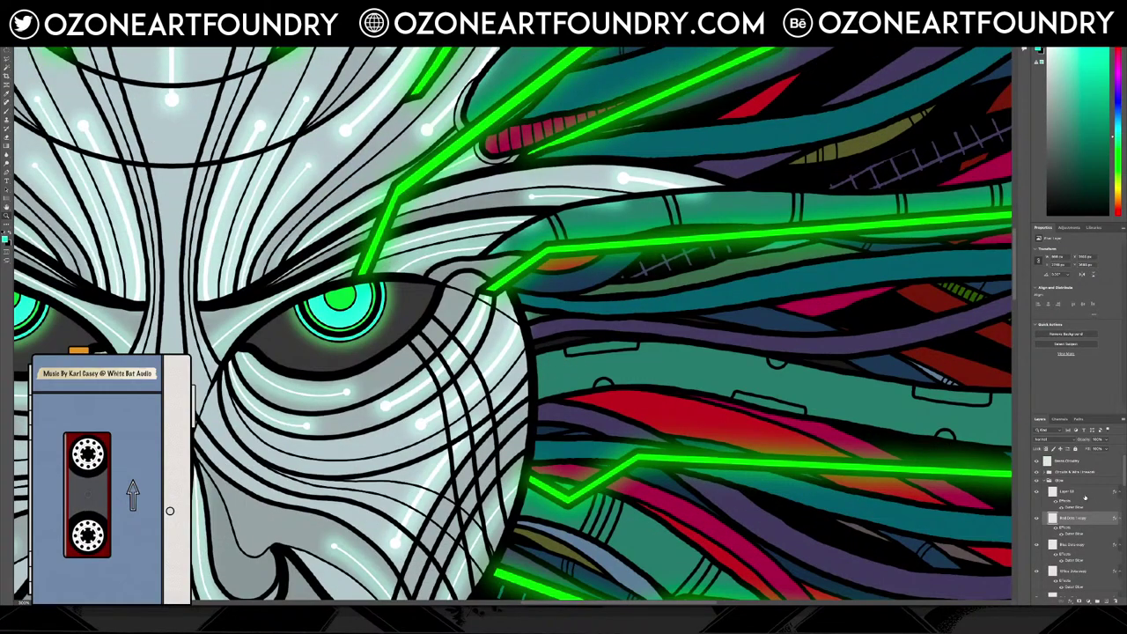
scroll(1082, 497, down, 2)
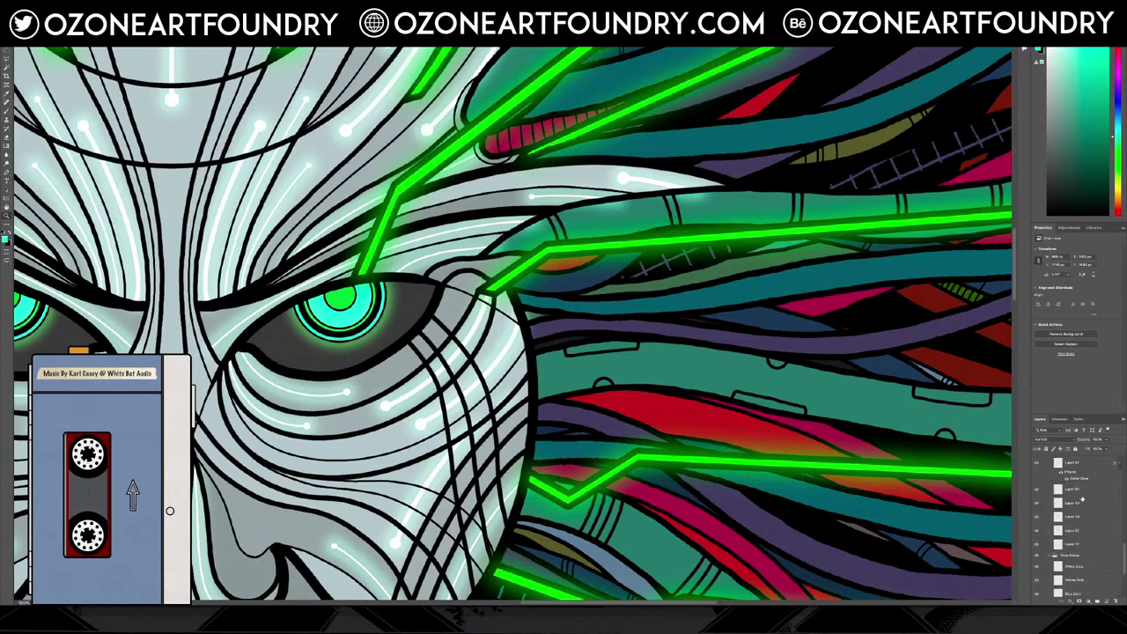
scroll(1082, 499, up, 5)
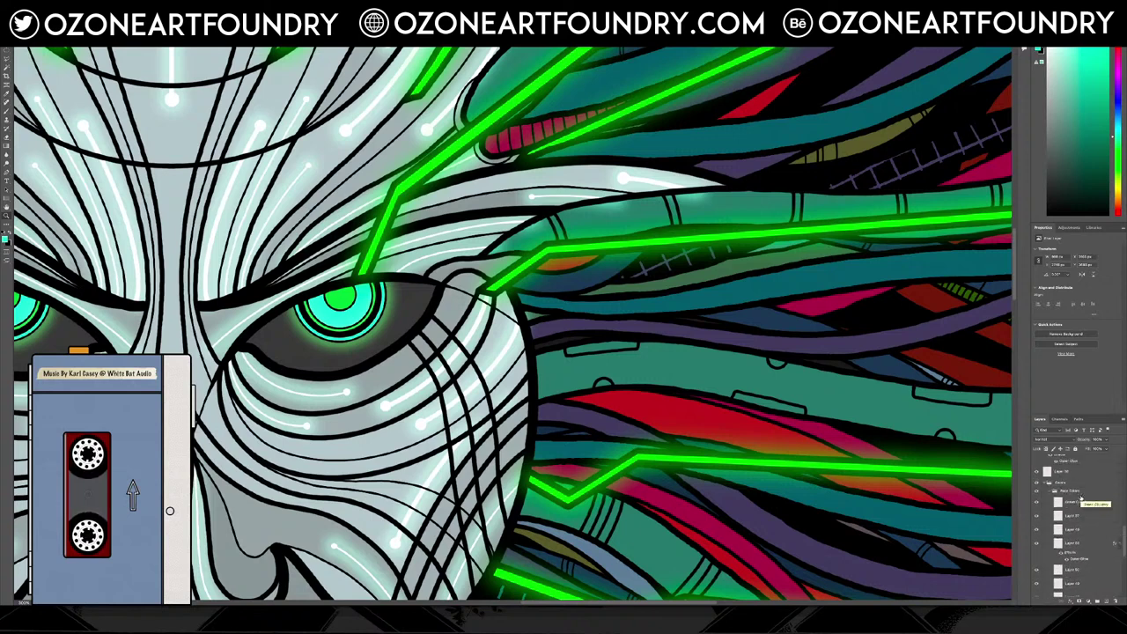
scroll(1081, 499, down, 3)
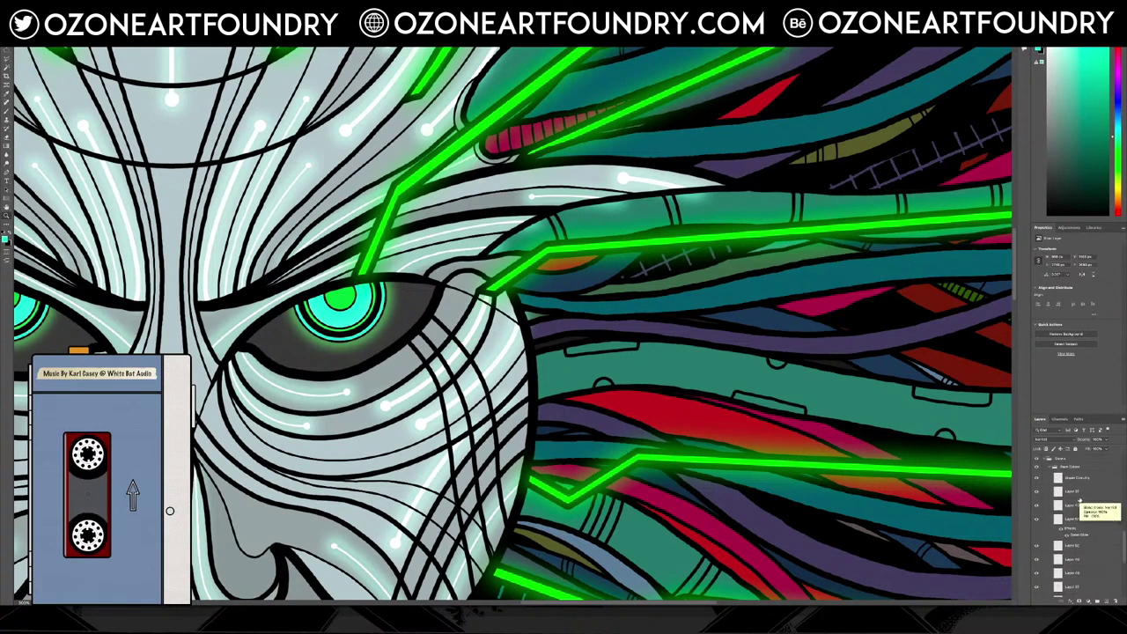
drag(546, 606, 582, 605)
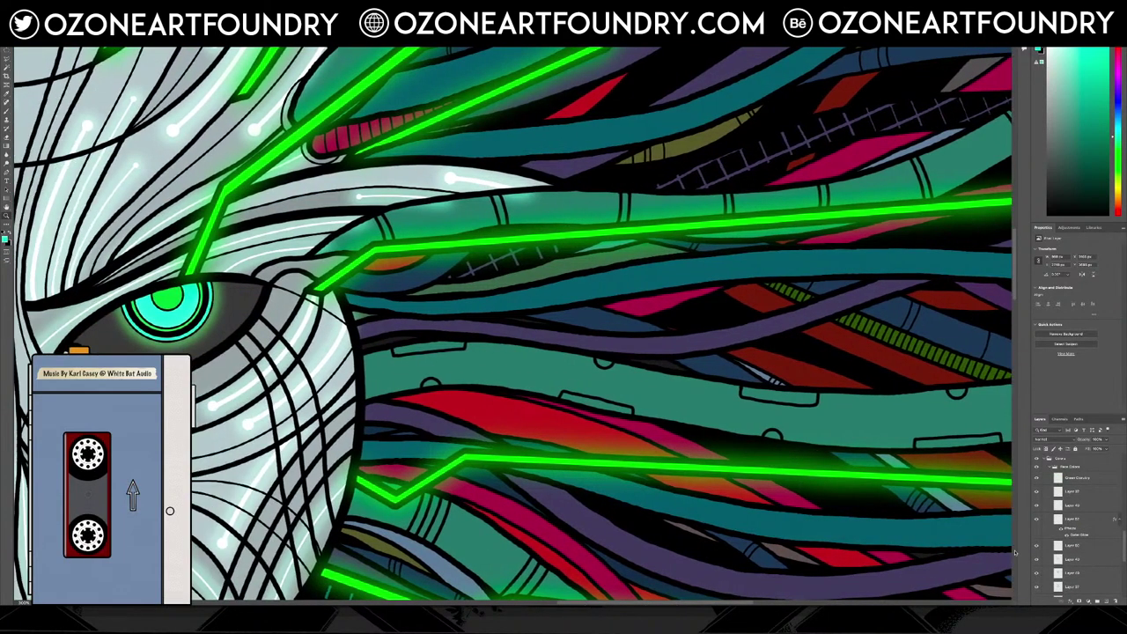
click(1077, 494)
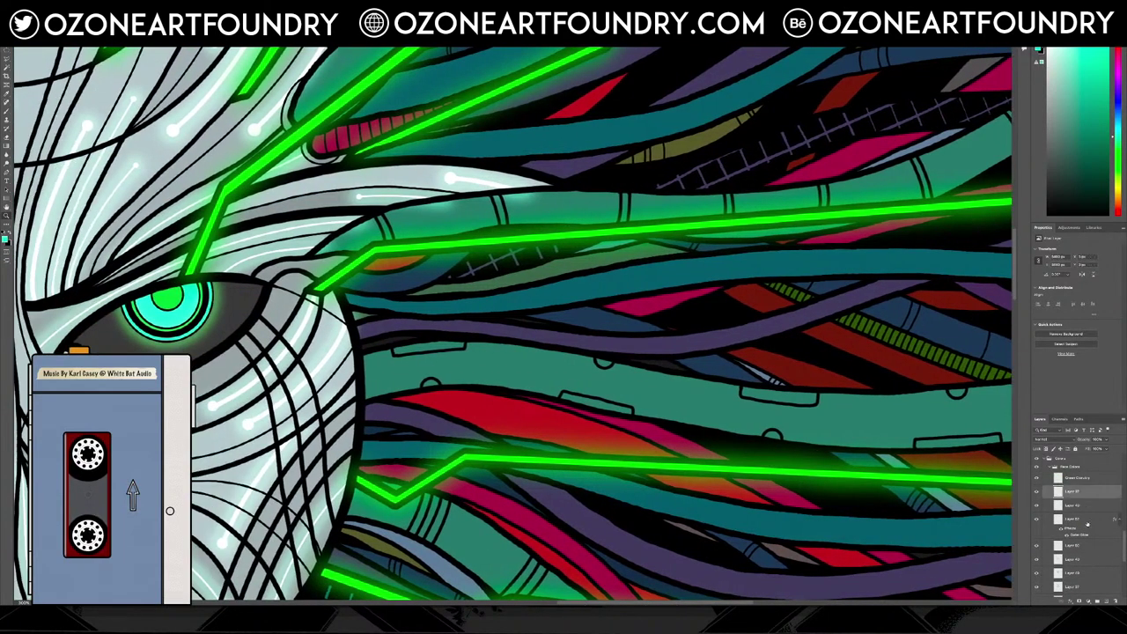
click(1105, 601)
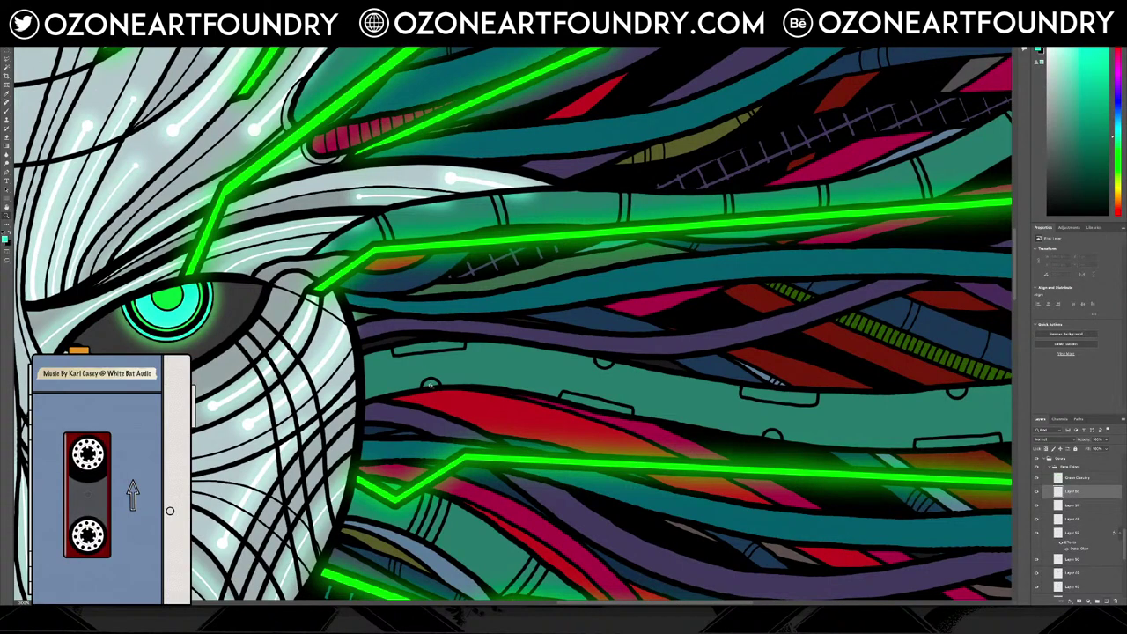
Make a circular selection around the half-round outline on the lower edge of the teal cable beside the face
click(431, 385)
click(431, 385)
click(430, 385)
click(7, 52)
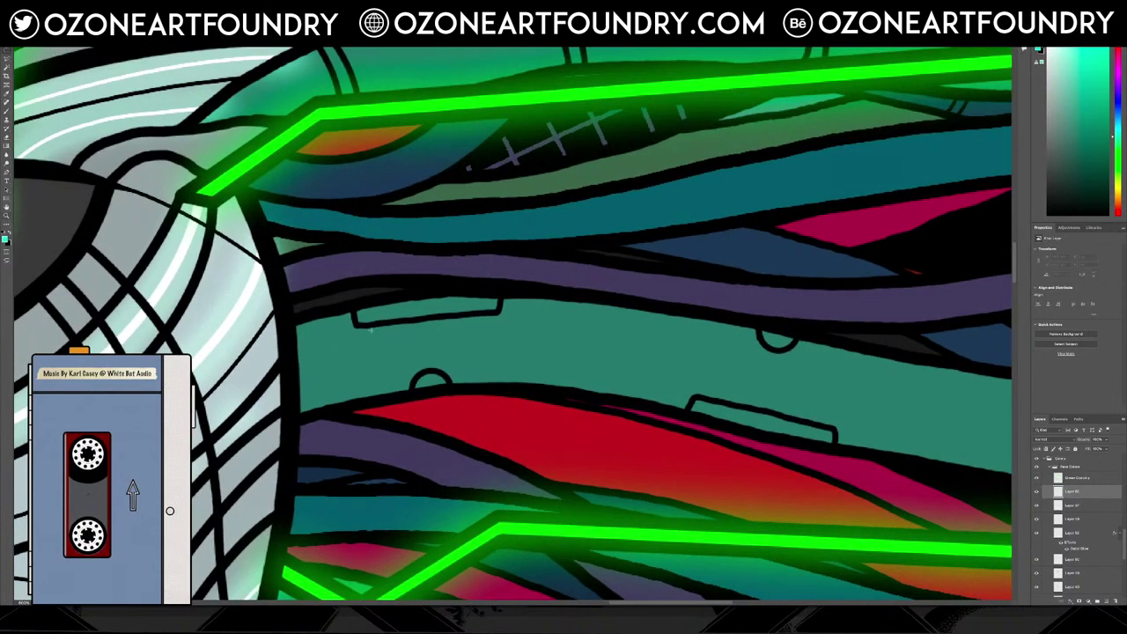
drag(432, 384, 445, 408)
key(ctrl+d)
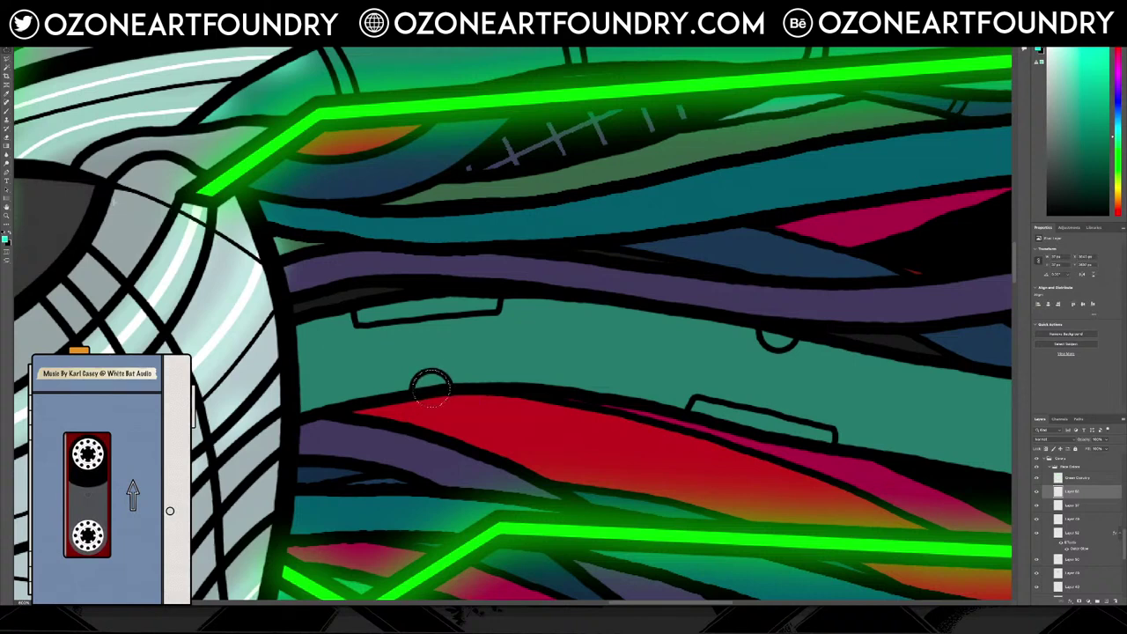
key(ctrl+d)
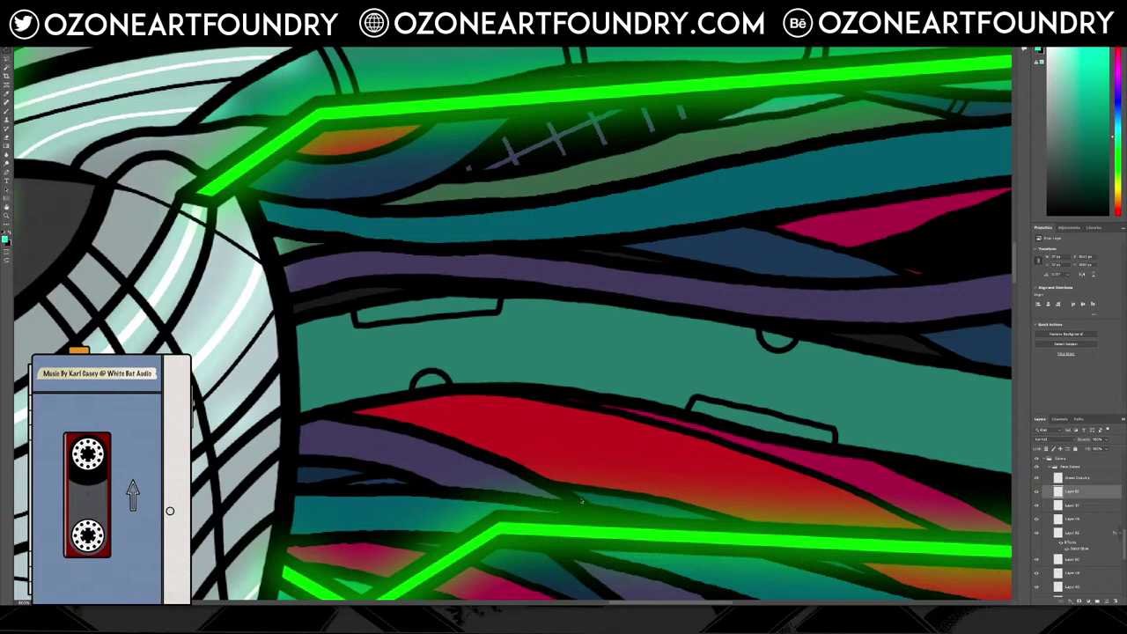
key(ctrl+z)
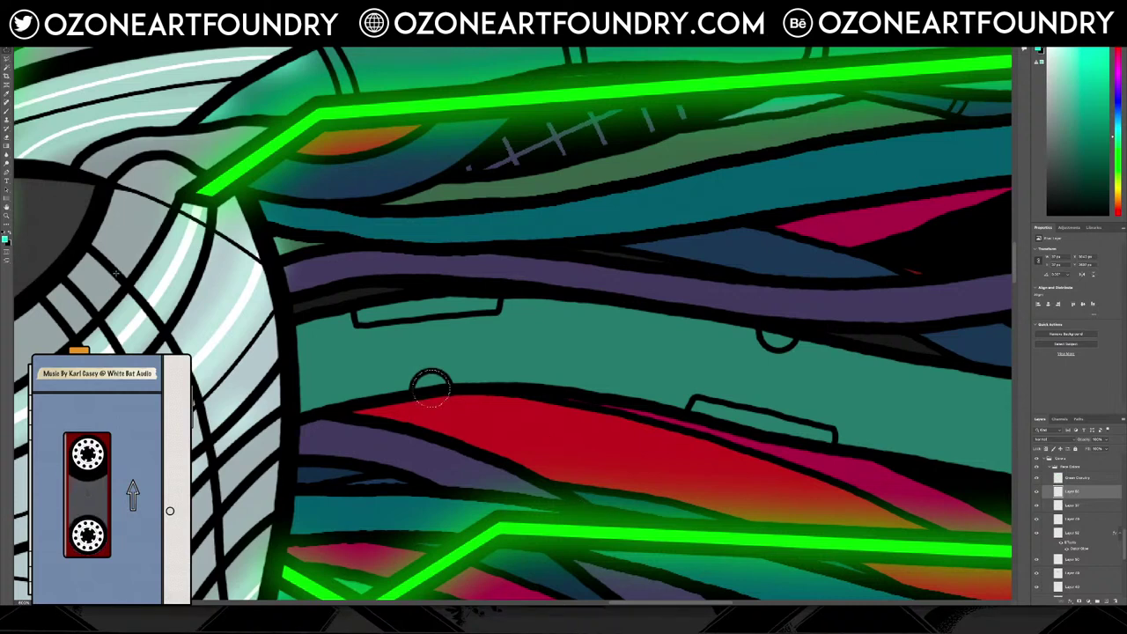
Set the foreground color to a bright yellow
click(6, 239)
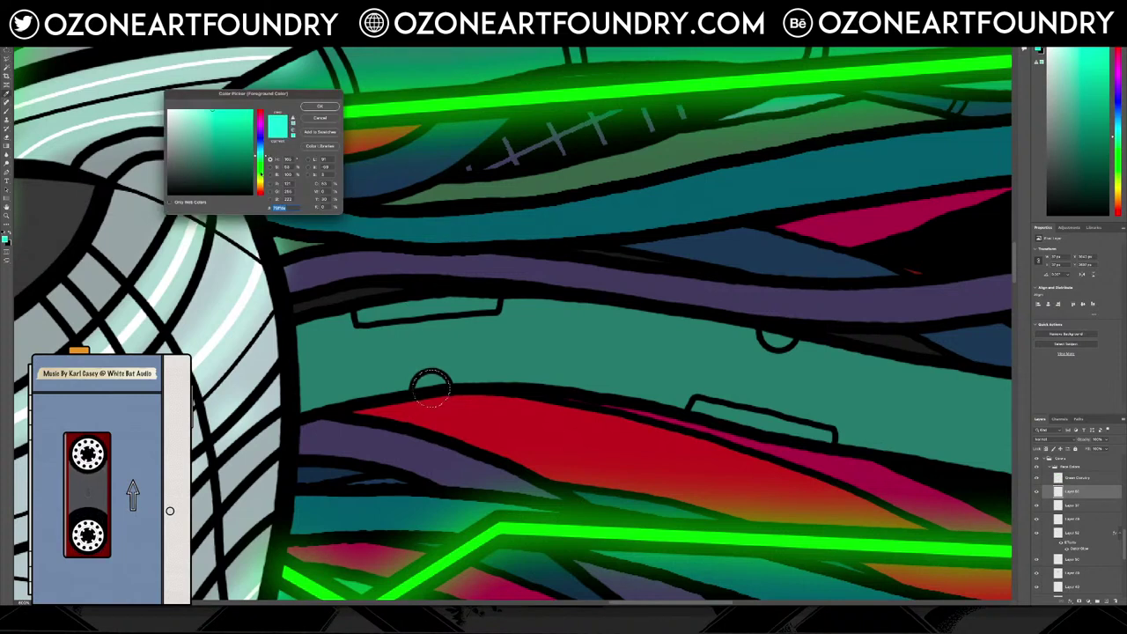
drag(260, 156, 262, 180)
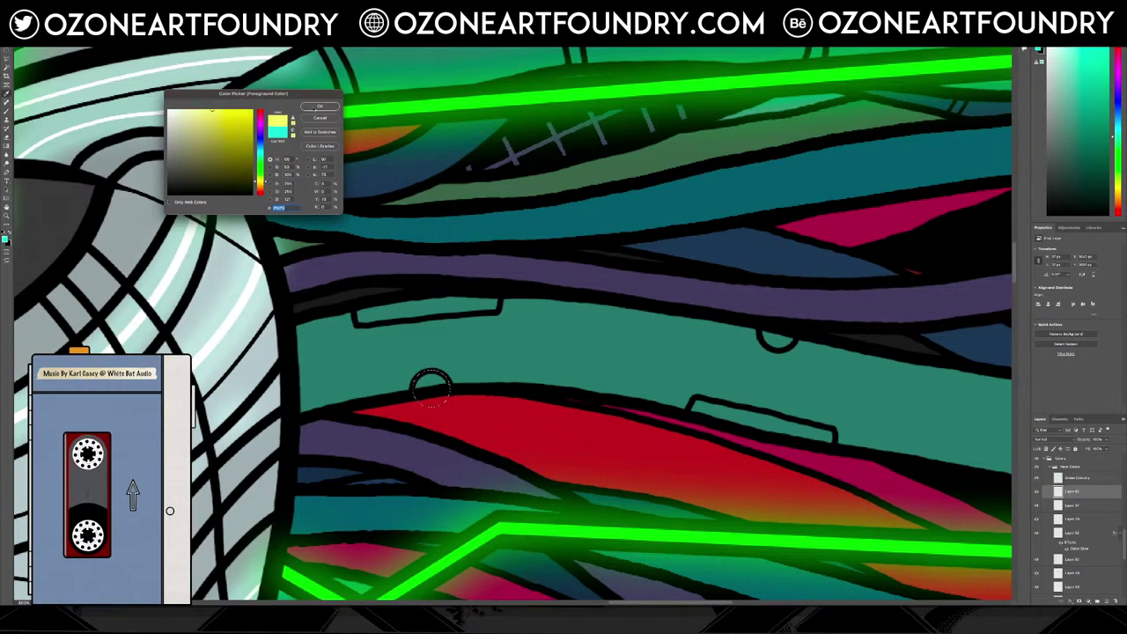
key(Return)
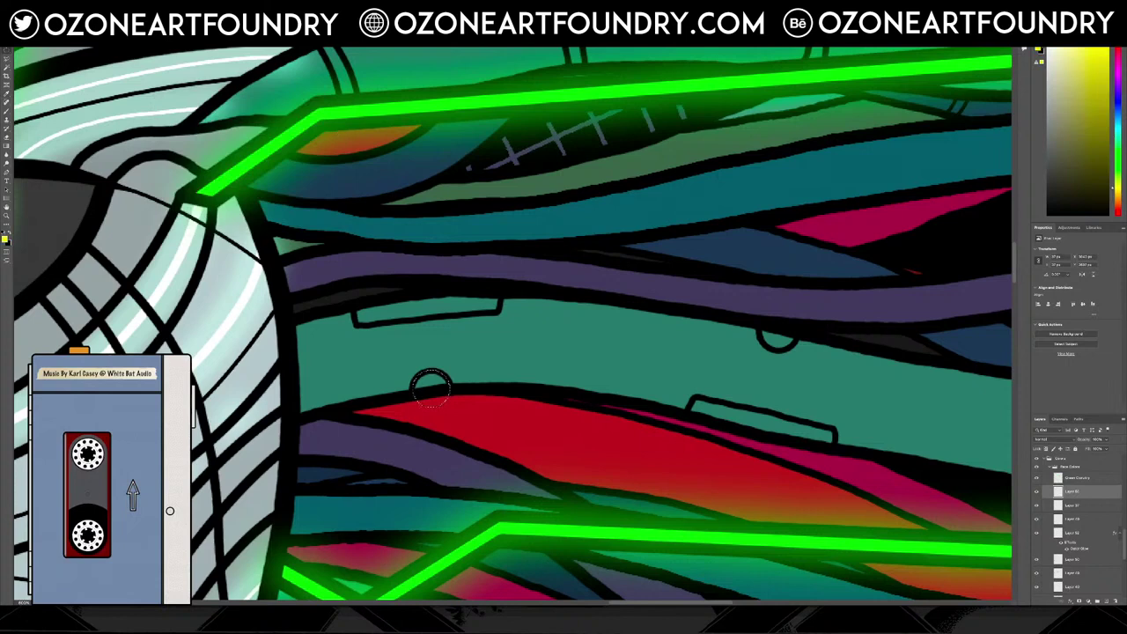
Fill the circular selection over the cable's leftmost light with the yellow foreground color in Normal mode
click(78, 6)
click(367, 121)
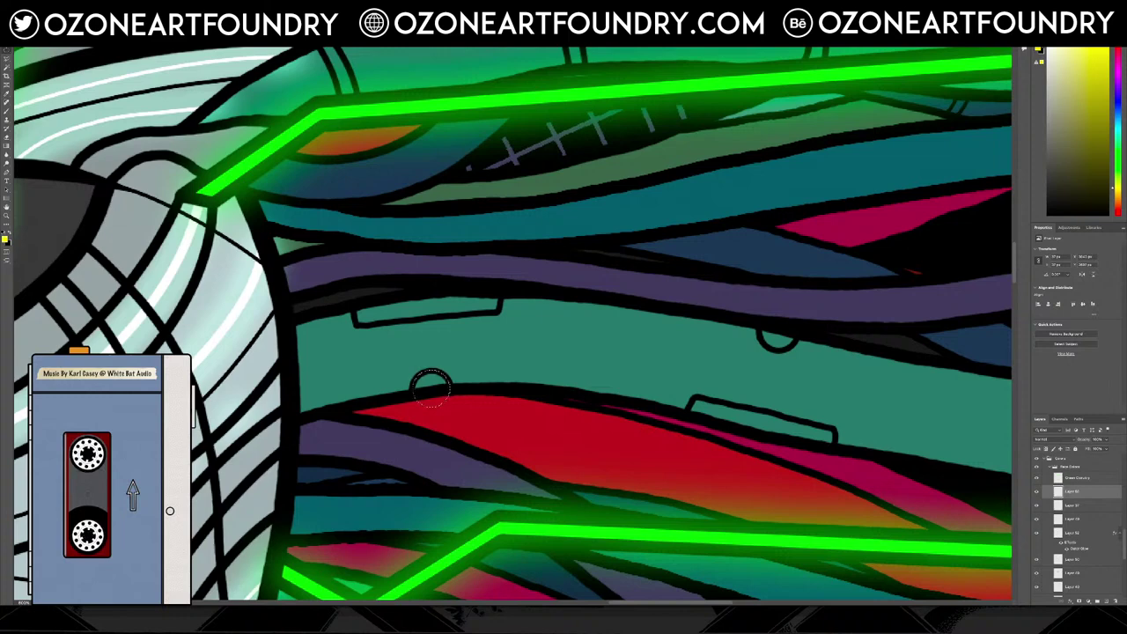
click(77, 5)
click(97, 111)
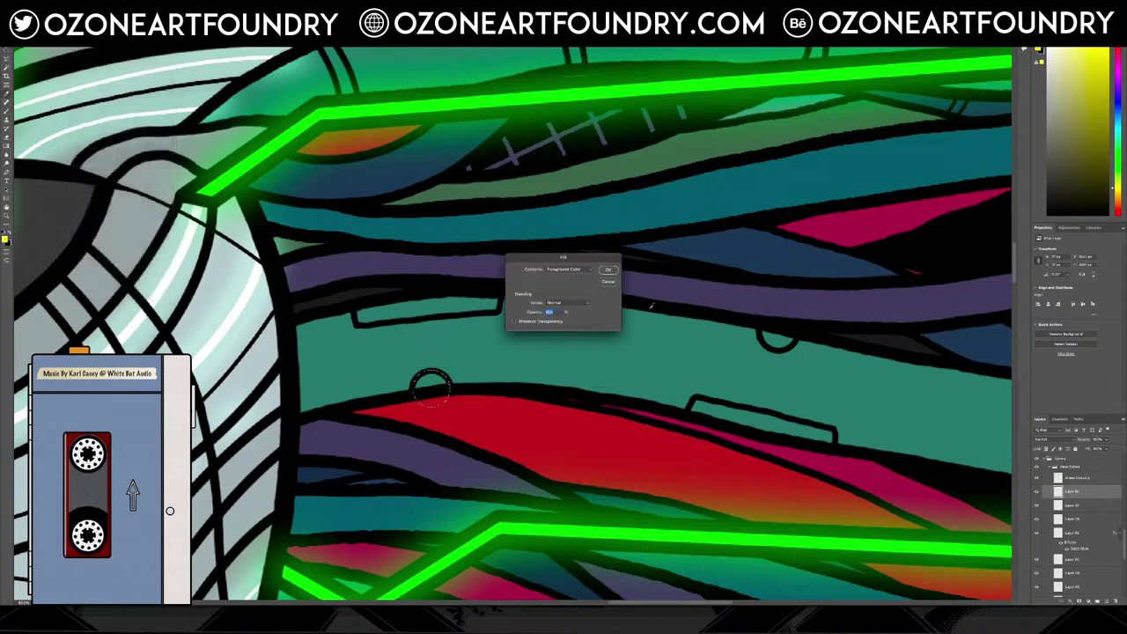
key(Return)
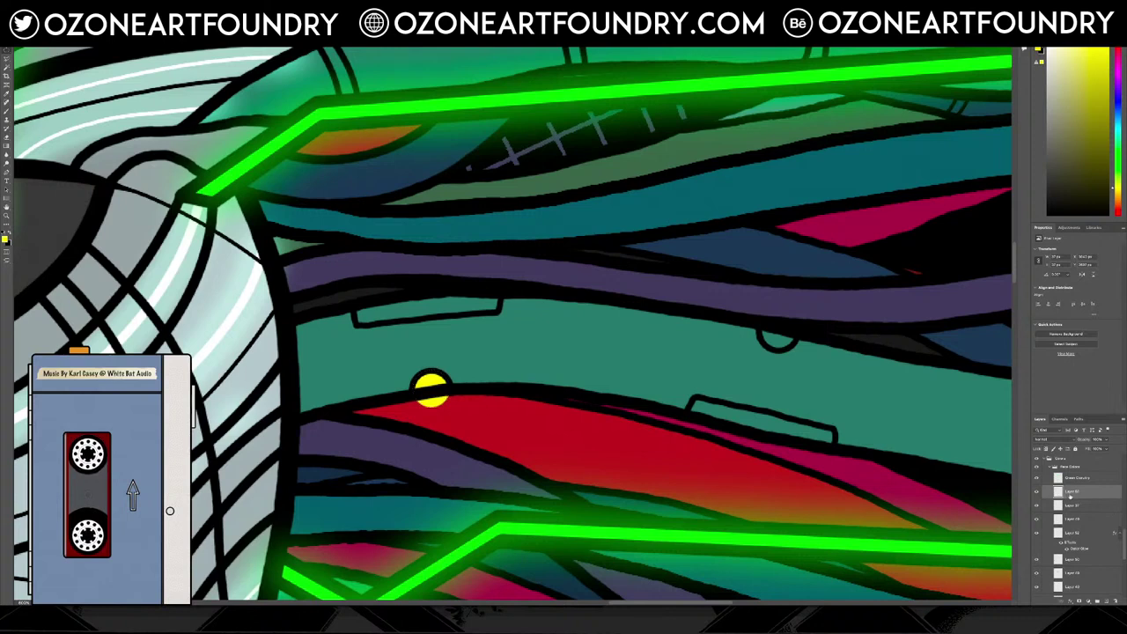
Paste three copies of the yellow dot and place them on the next three round lights along the green cable
key(ctrl+v)
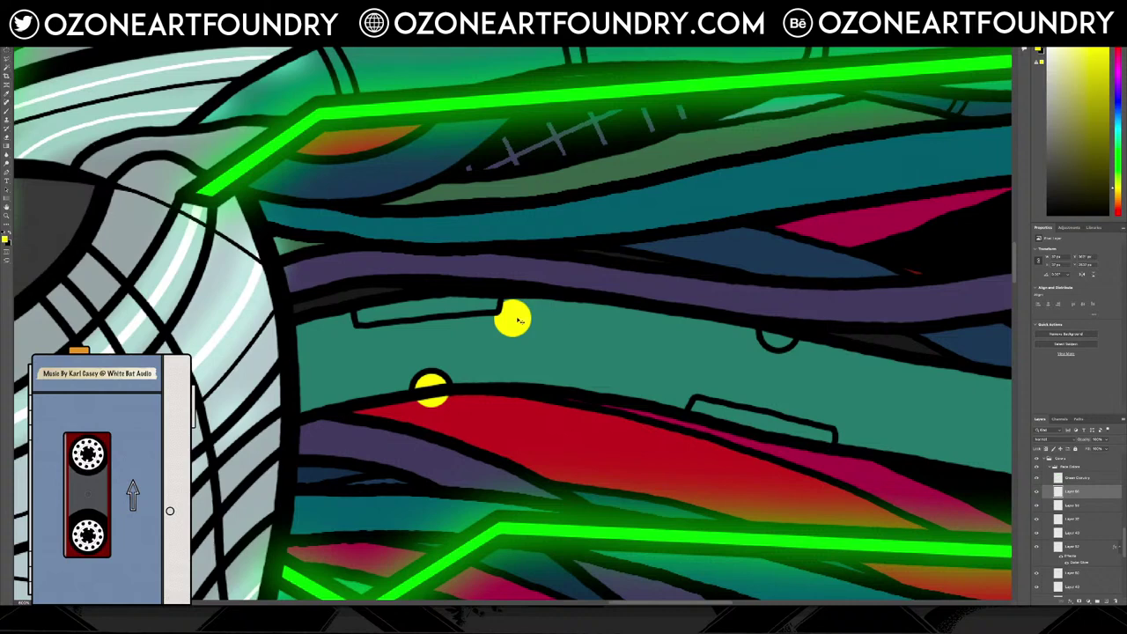
drag(519, 319, 775, 335)
drag(640, 603, 709, 602)
key(ctrl+v)
drag(518, 339, 555, 500)
key(ctrl+v)
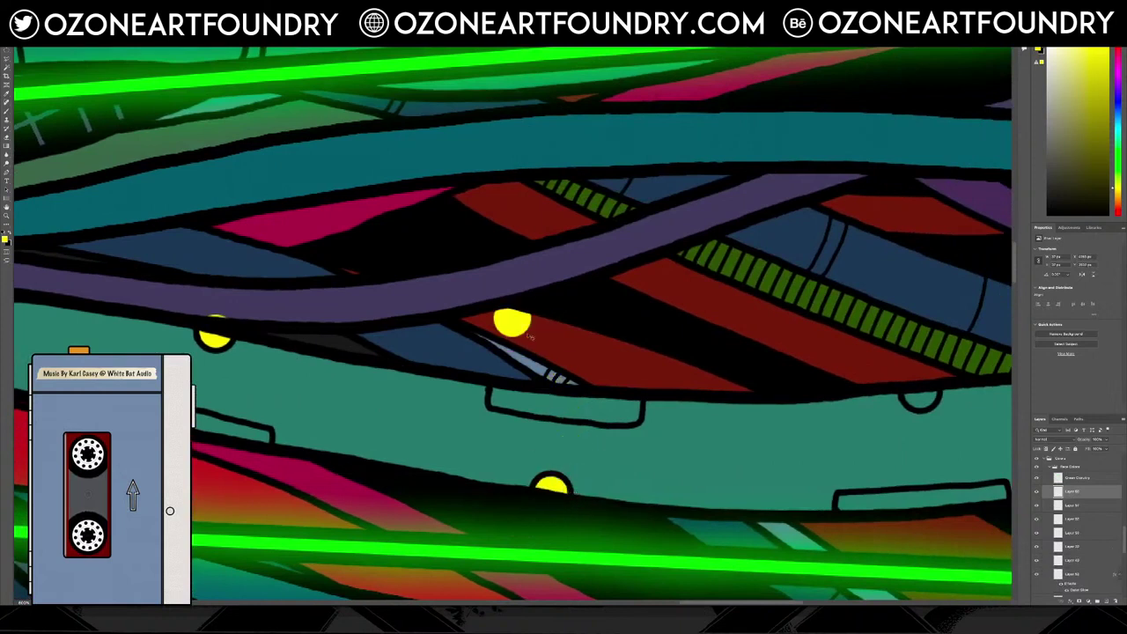
drag(520, 323, 922, 398)
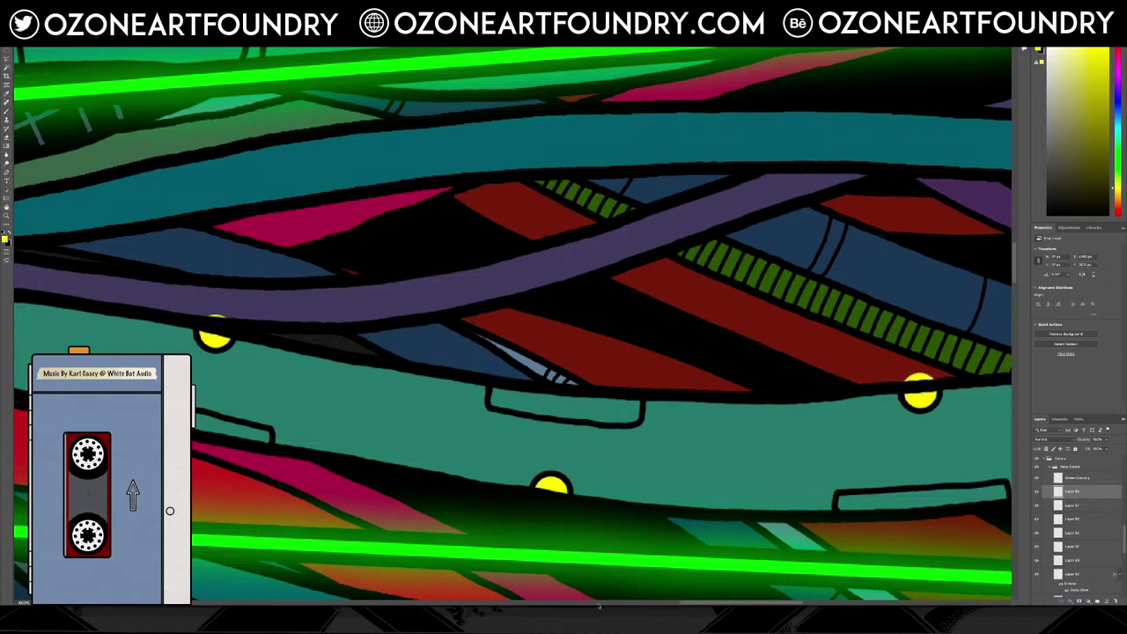
Paste two more yellow dots and place them on the last two round lights at the cable's right end
drag(711, 603, 814, 602)
key(ctrl+v)
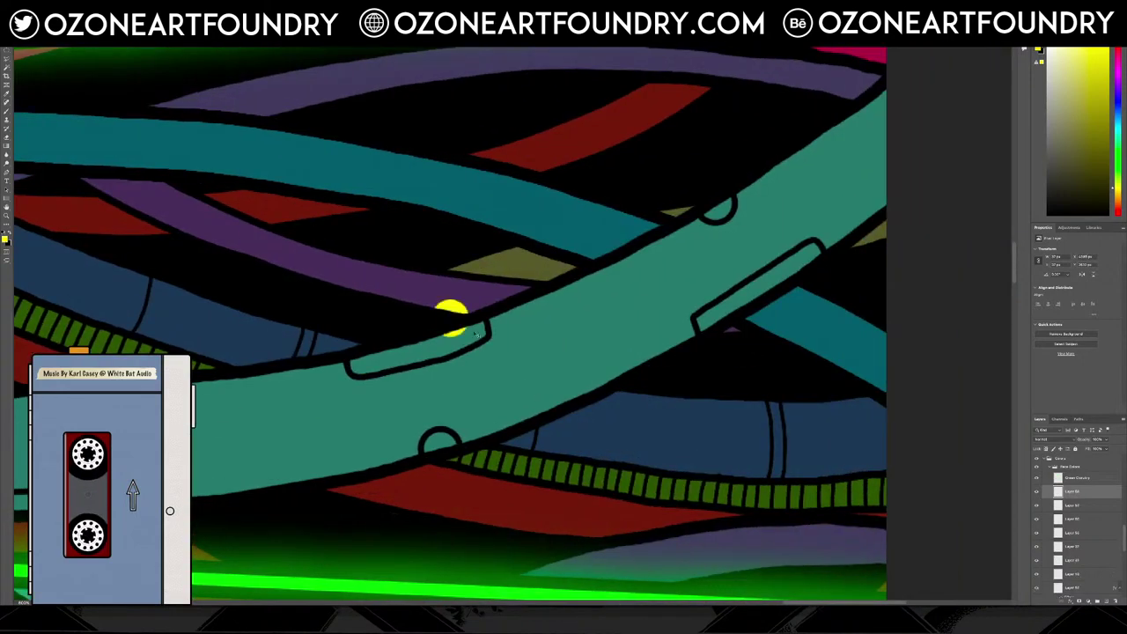
drag(455, 306, 444, 437)
key(ctrl+v)
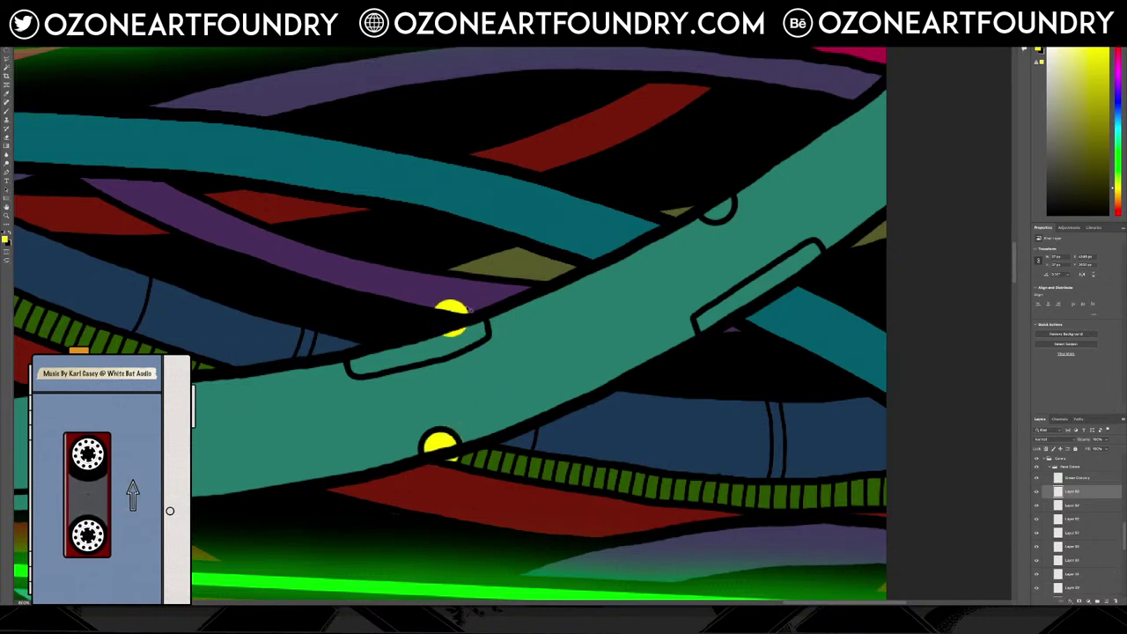
drag(458, 308, 724, 196)
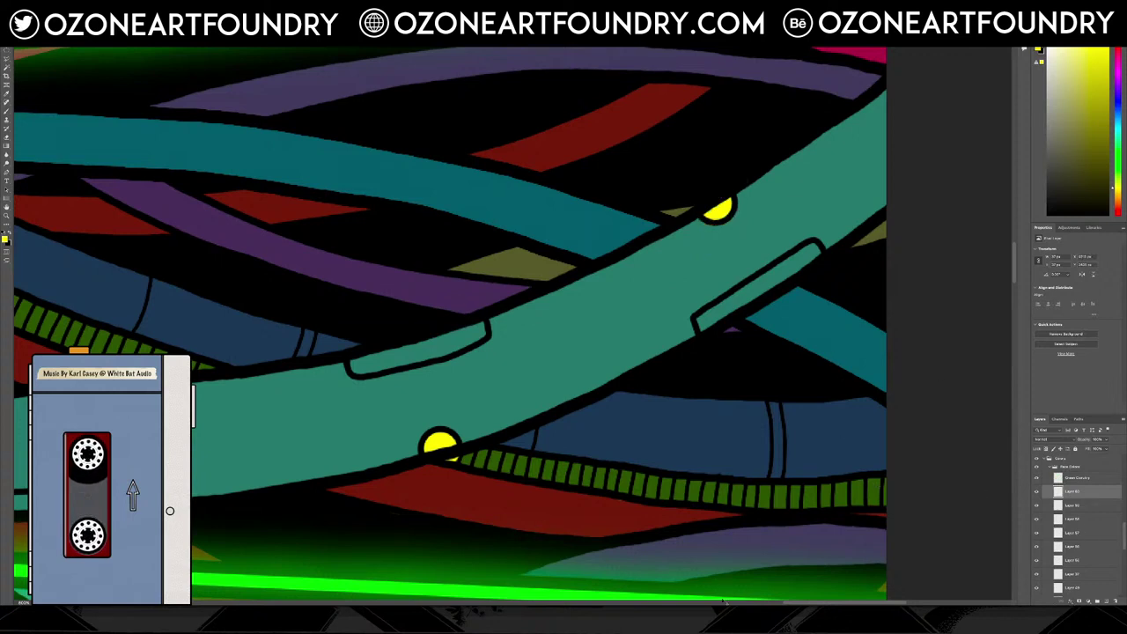
Identify the yellow dot layers by toggling their visibility, and merge them into a single layer
drag(791, 604, 641, 602)
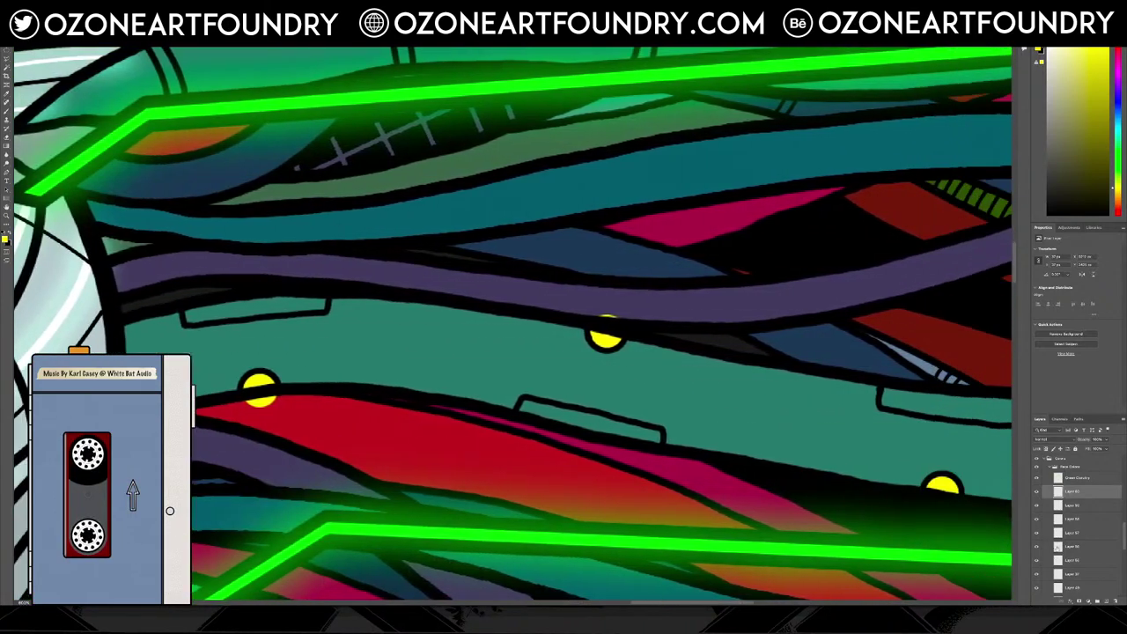
click(1037, 546)
click(1037, 546)
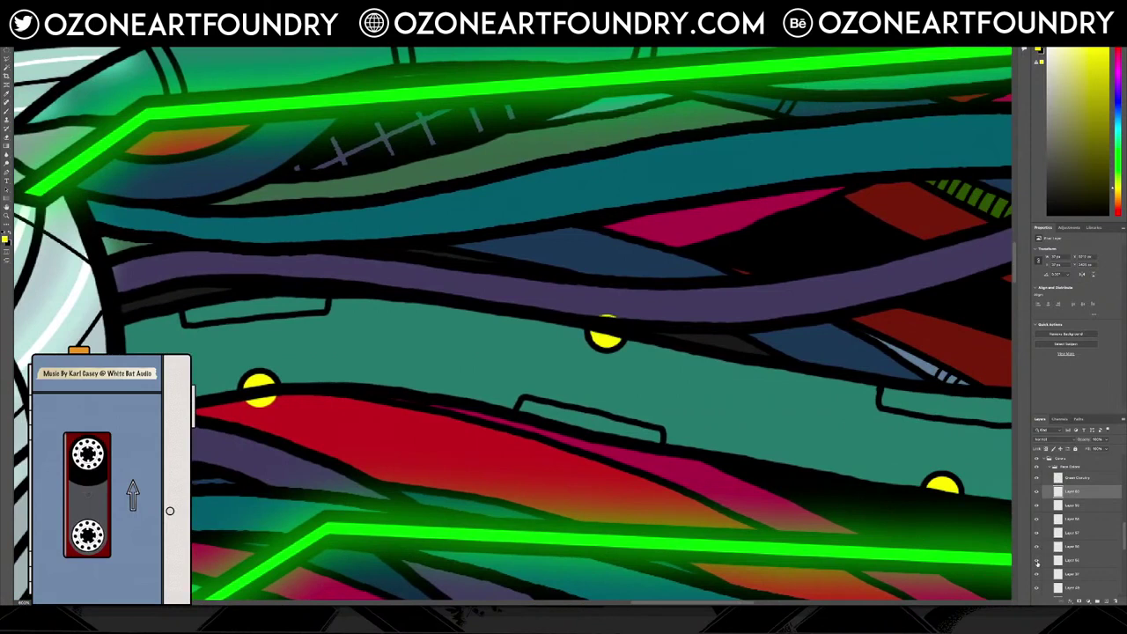
click(1037, 560)
click(1037, 560)
right_click(1084, 562)
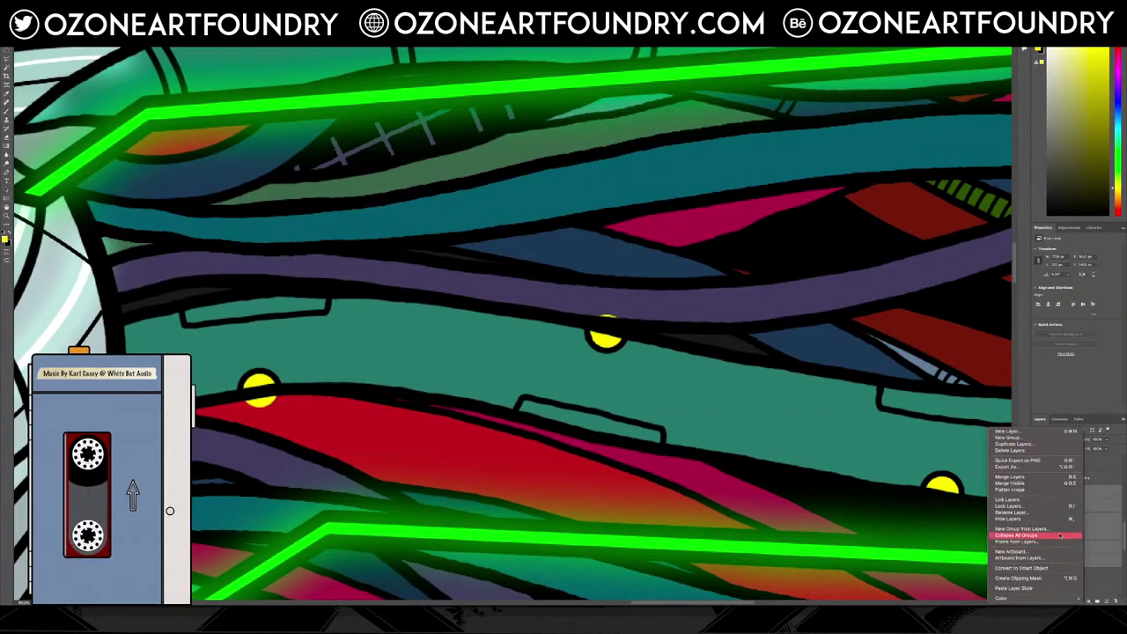
click(1052, 478)
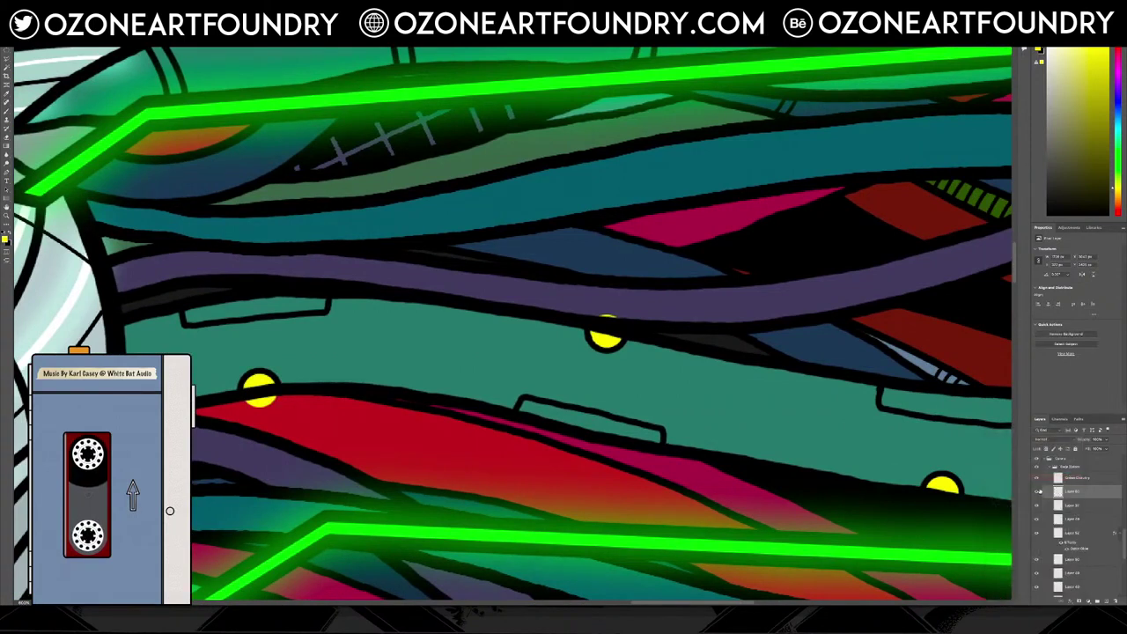
Check the merged dot layer's visibility and paste the copied outer glow layer style onto it
click(1037, 490)
click(1037, 491)
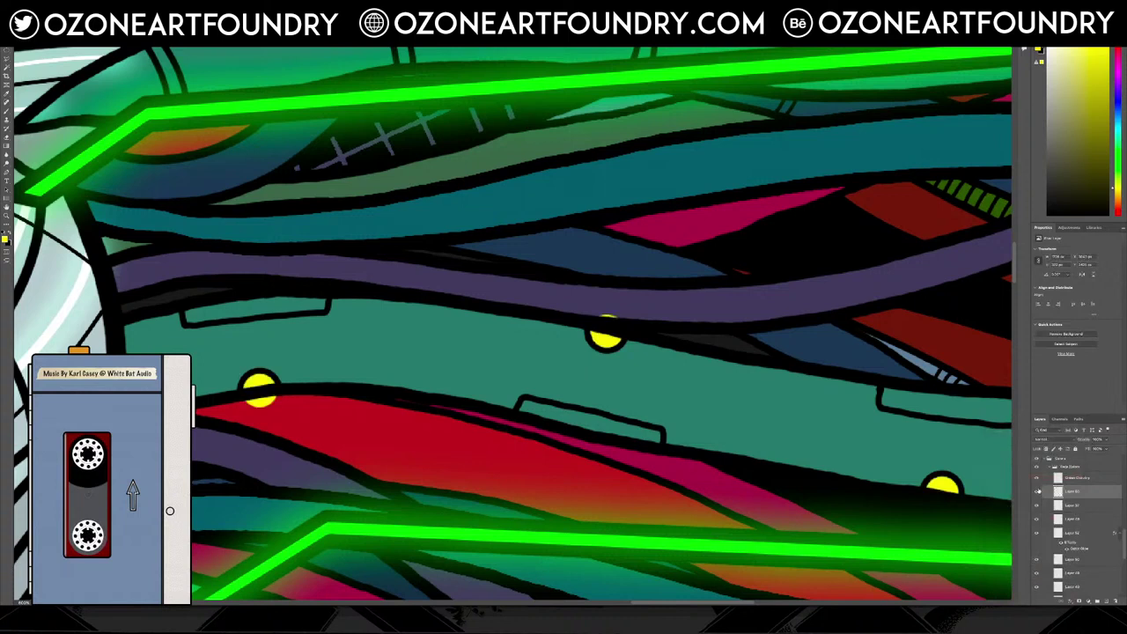
right_click(1078, 574)
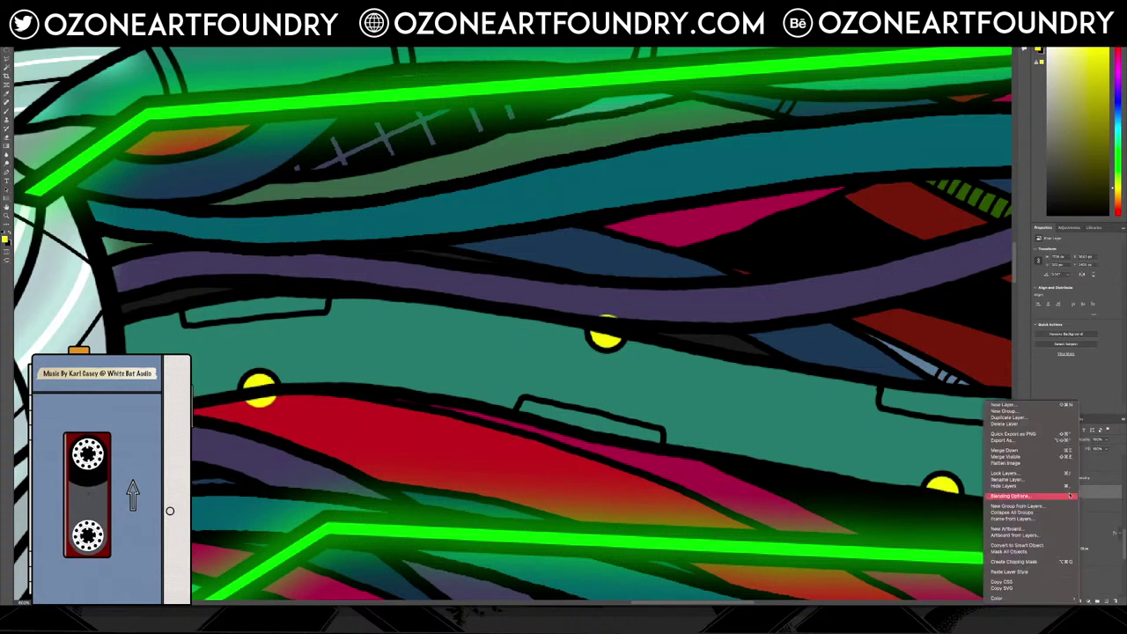
click(1034, 570)
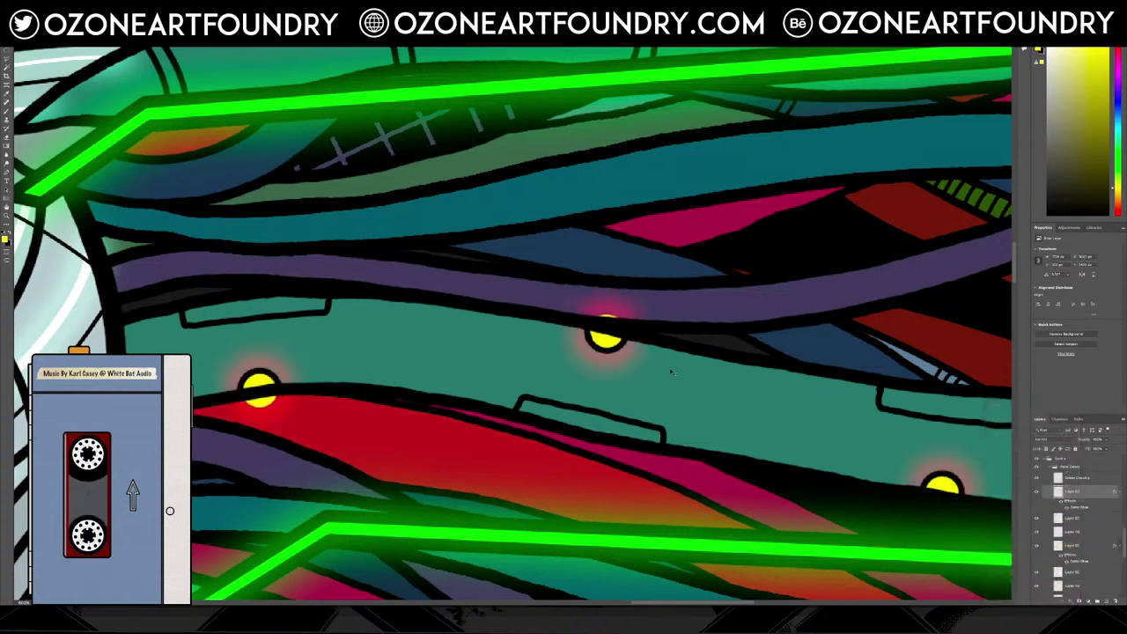
Change the dots' Outer Glow color to the yellow sampled from one of the lights
double_click(1087, 508)
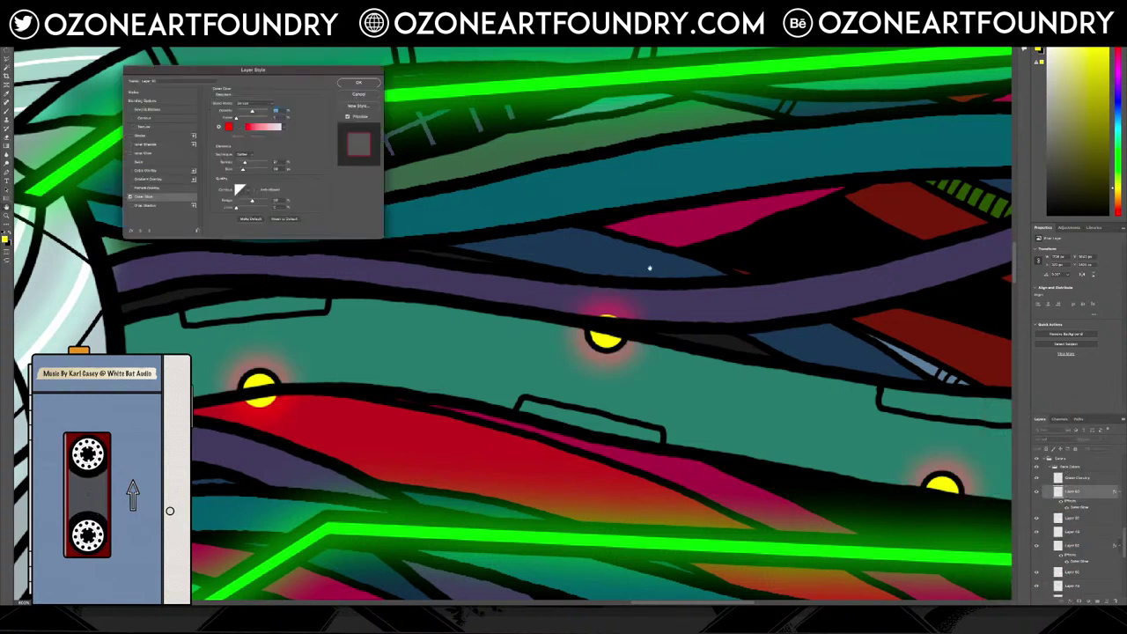
click(229, 127)
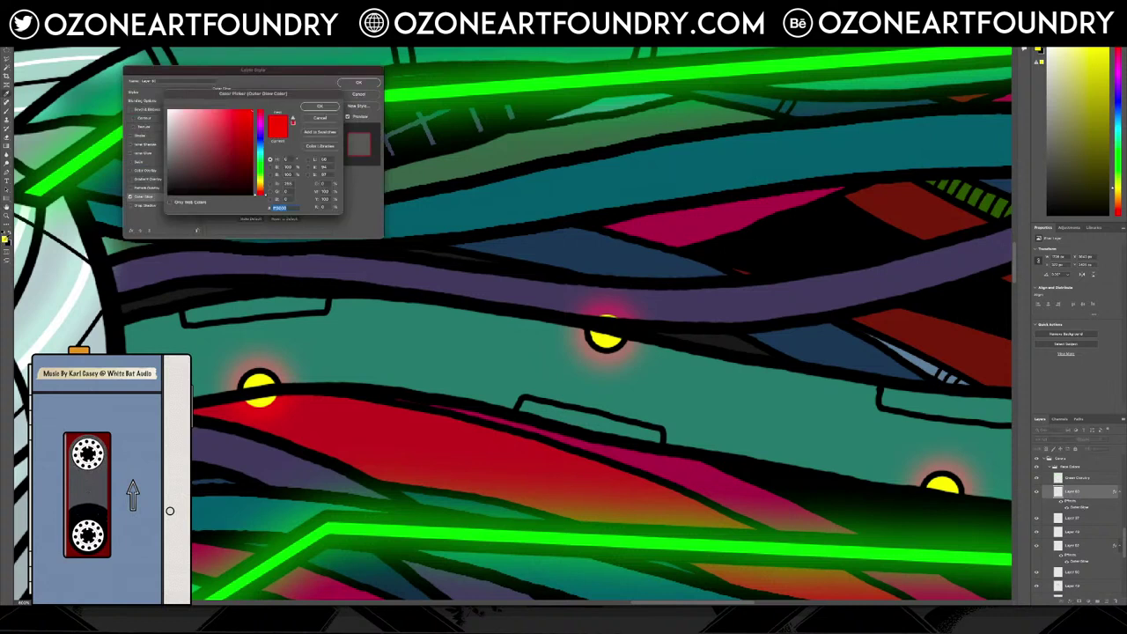
click(606, 337)
click(318, 106)
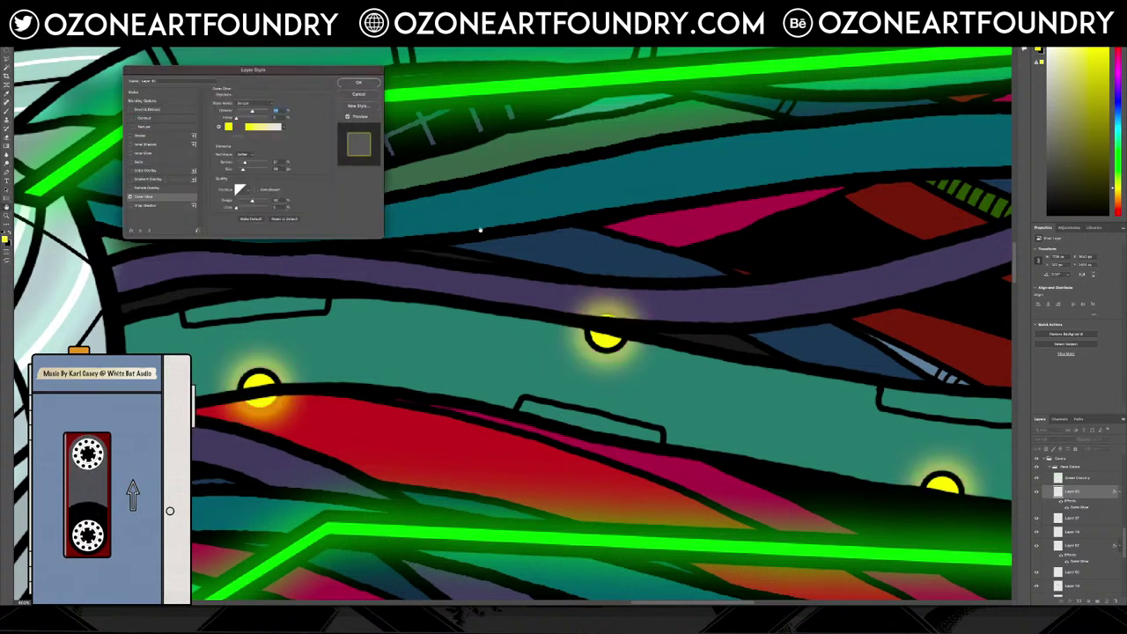
click(359, 83)
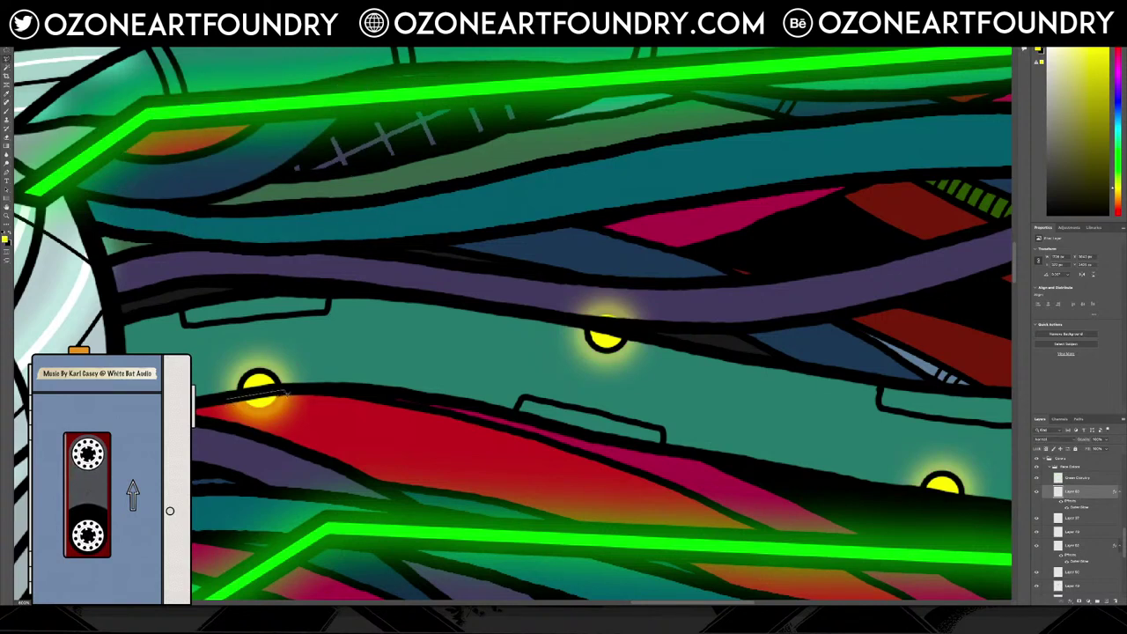
Outline the part of the leftmost yellow dot below the cable's edge with a lasso, delete it, and deselect
click(306, 389)
click(318, 425)
click(271, 452)
click(204, 444)
click(225, 398)
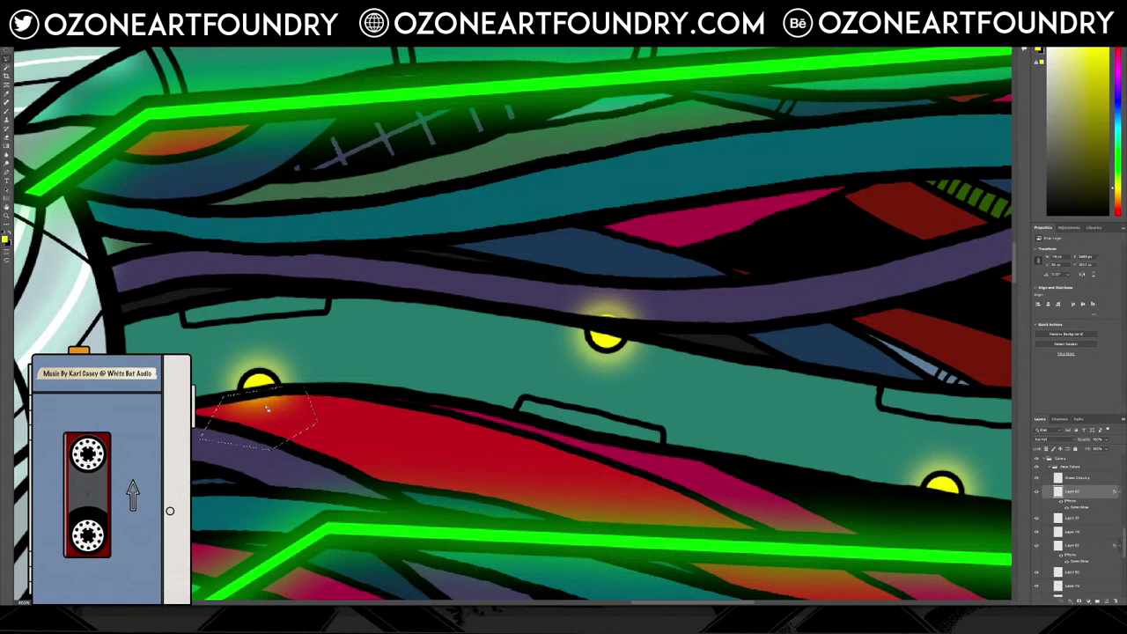
key(ctrl+d)
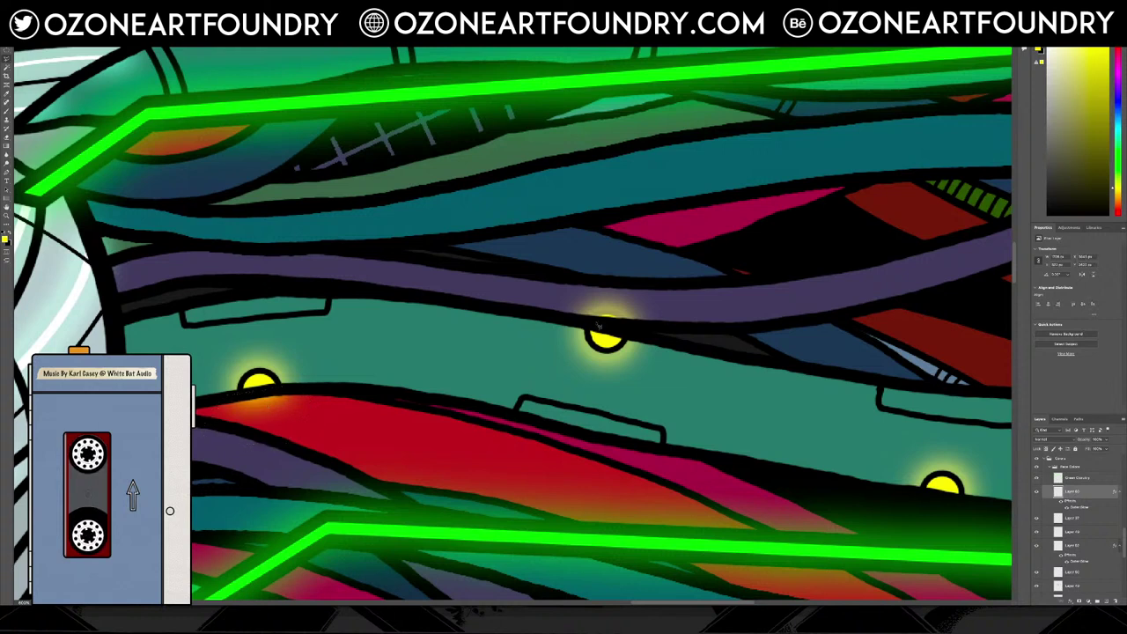
Lasso the part of the second yellow dot above the cable's upper edge, delete it, and deselect
drag(560, 320, 637, 337)
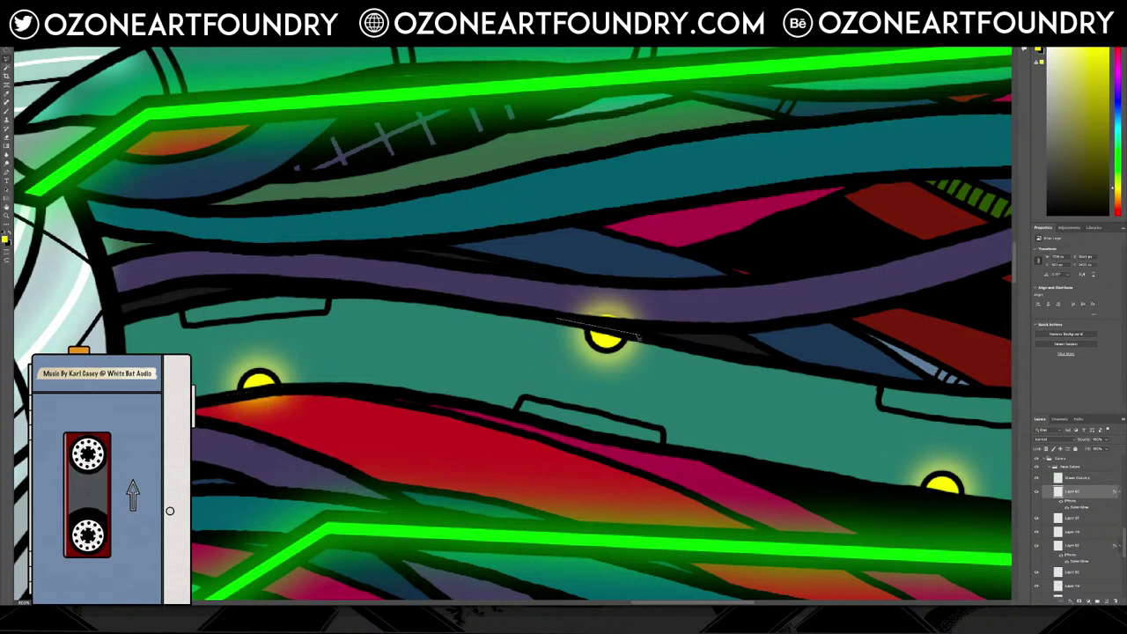
click(585, 323)
click(657, 340)
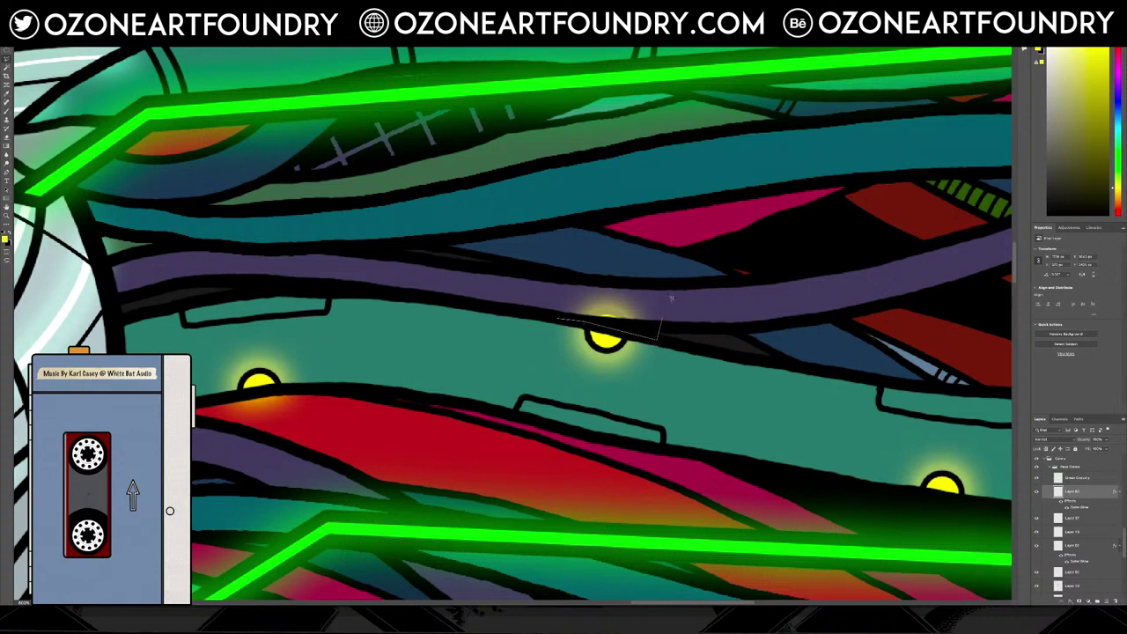
mouse_move(671, 298)
mouse_down()
mouse_move(569, 254)
mouse_move(540, 294)
mouse_move(558, 317)
mouse_up()
key(Delete)
key(ctrl+d)
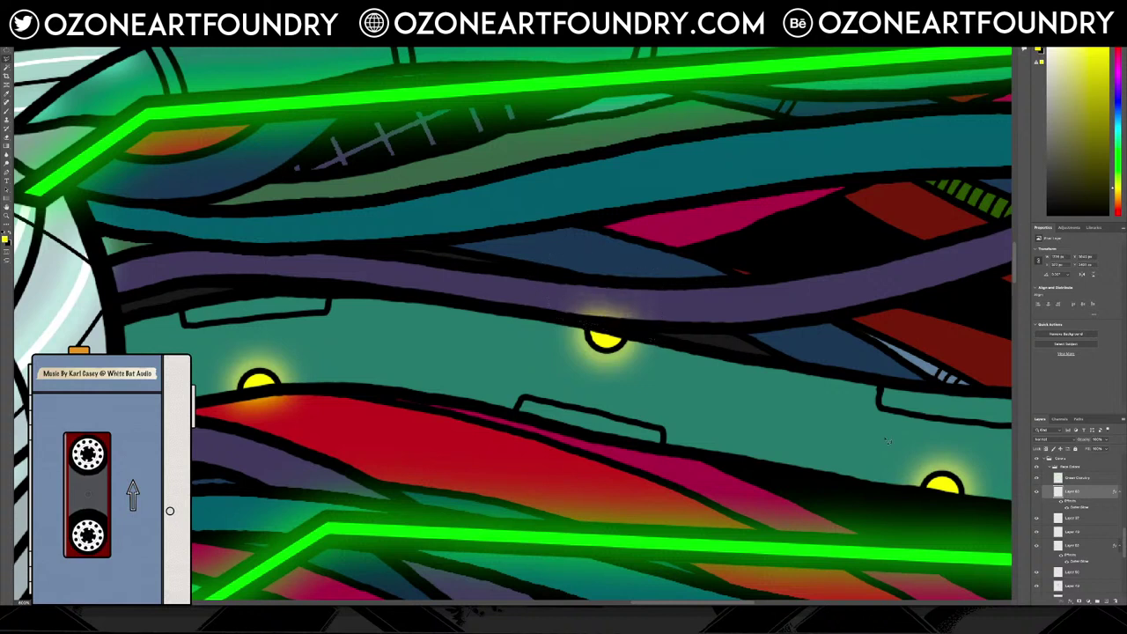
Lasso the area beneath the third light along the cable's lower edge to trim its yellow dot
drag(908, 492, 975, 504)
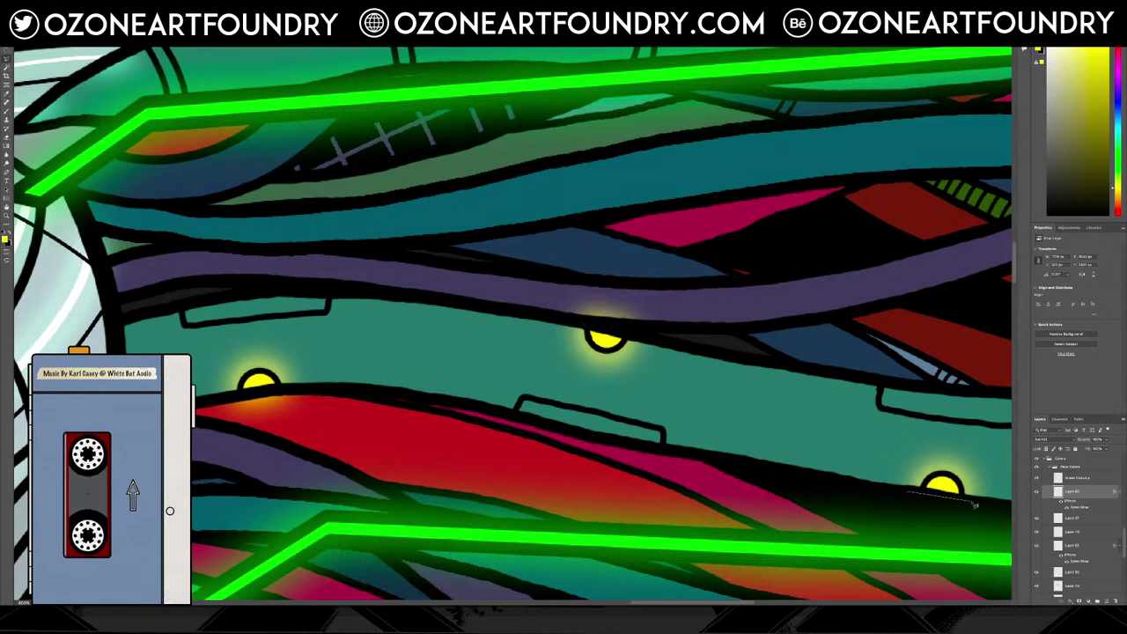
click(982, 507)
click(984, 540)
double_click(886, 529)
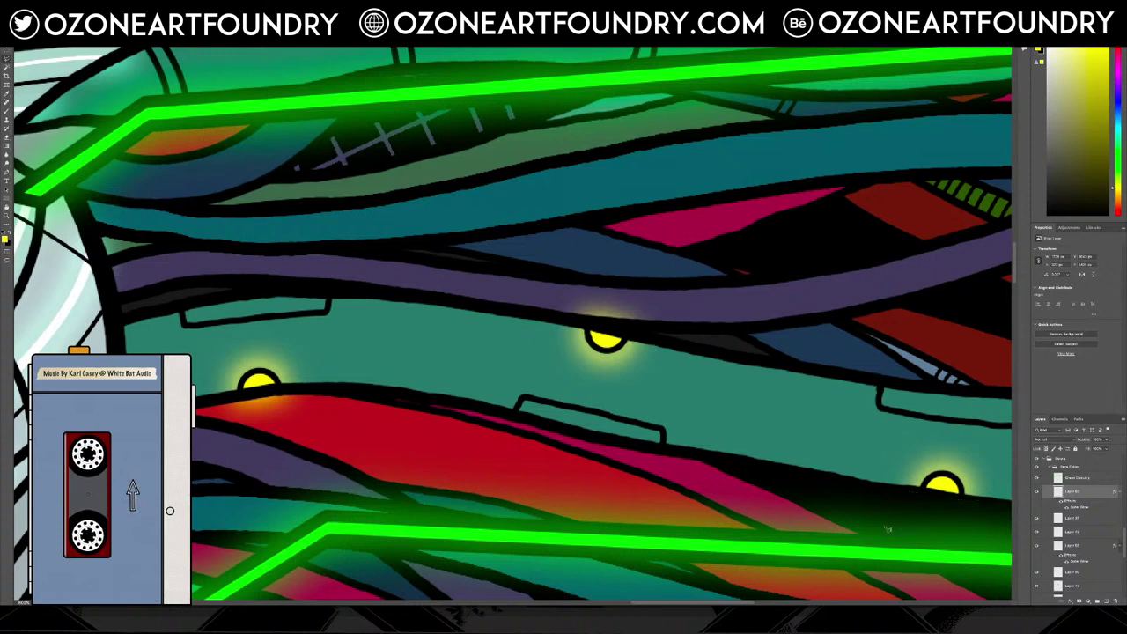
Lasso the part of the fourth yellow dot overlapping the dark red cable above, delete it, and deselect
drag(679, 603, 767, 603)
mouse_move(572, 394)
mouse_down()
mouse_move(649, 384)
mouse_move(641, 313)
mouse_up()
click(643, 312)
double_click(536, 334)
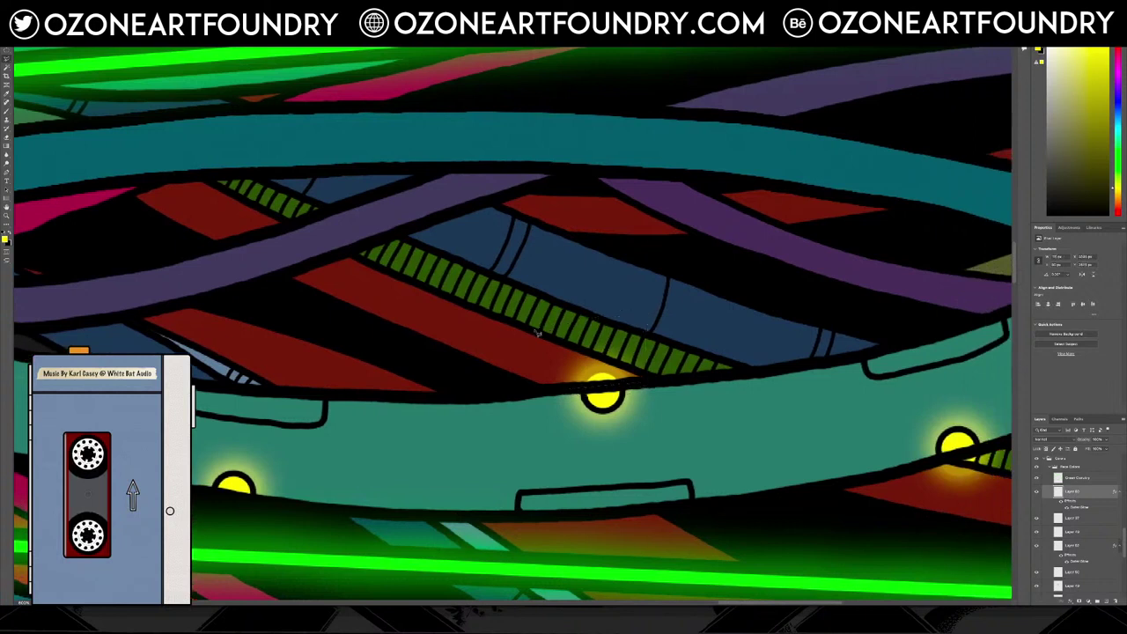
key(Delete)
key(ctrl+d)
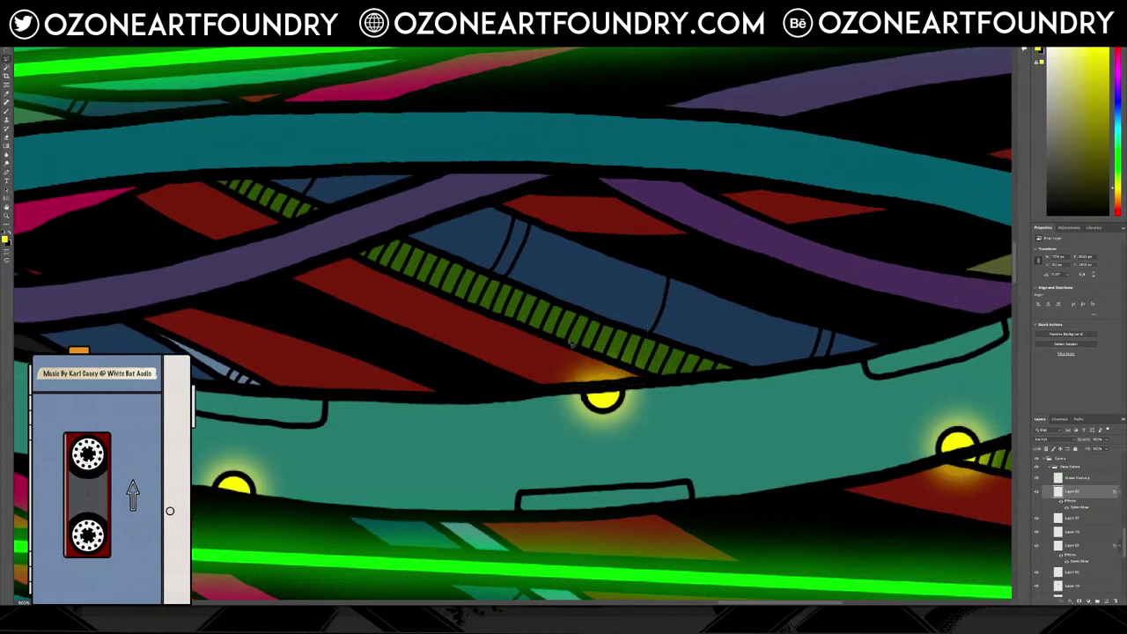
Lasso the part of the fifth yellow dot hanging below the green cable, delete it, and deselect
click(919, 467)
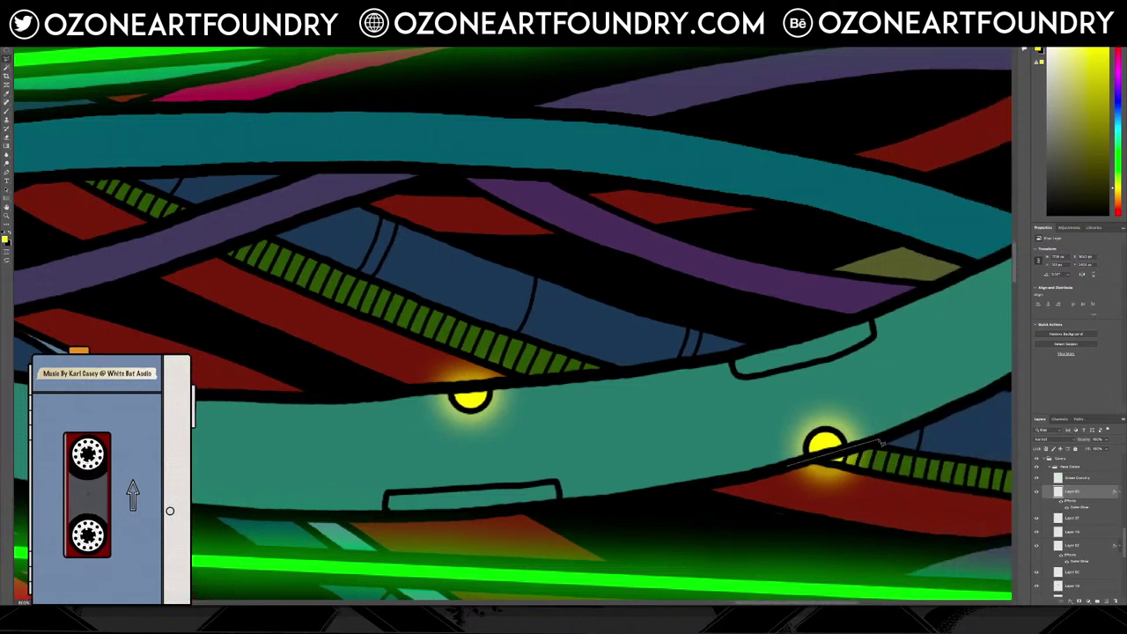
click(880, 440)
click(909, 504)
double_click(767, 521)
key(Delete)
key(ctrl+d)
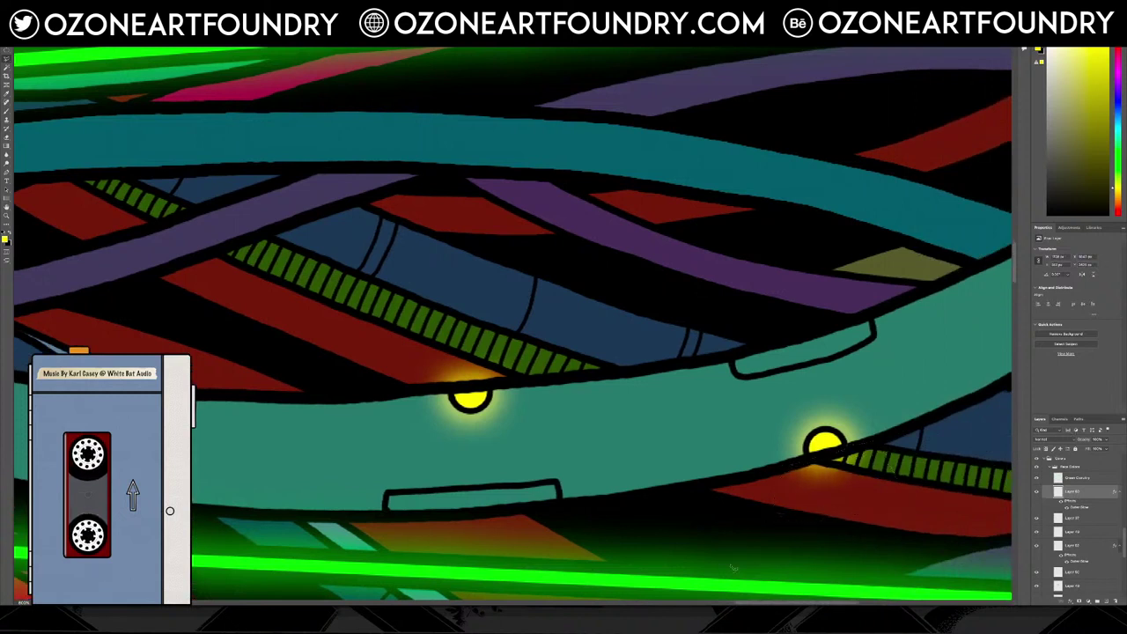
Select the excess of the last yellow dot above the cable's upper edge and delete it
drag(758, 603, 810, 603)
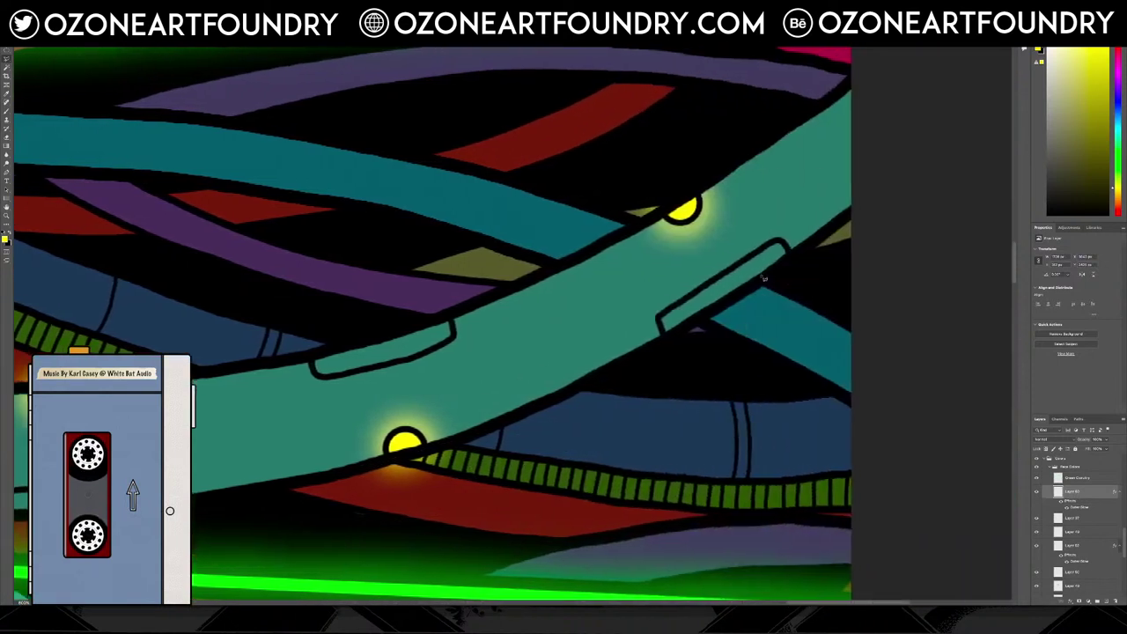
mouse_move(641, 226)
mouse_down()
mouse_move(715, 178)
mouse_move(686, 132)
mouse_move(593, 189)
mouse_move(647, 225)
mouse_up()
key(Delete)
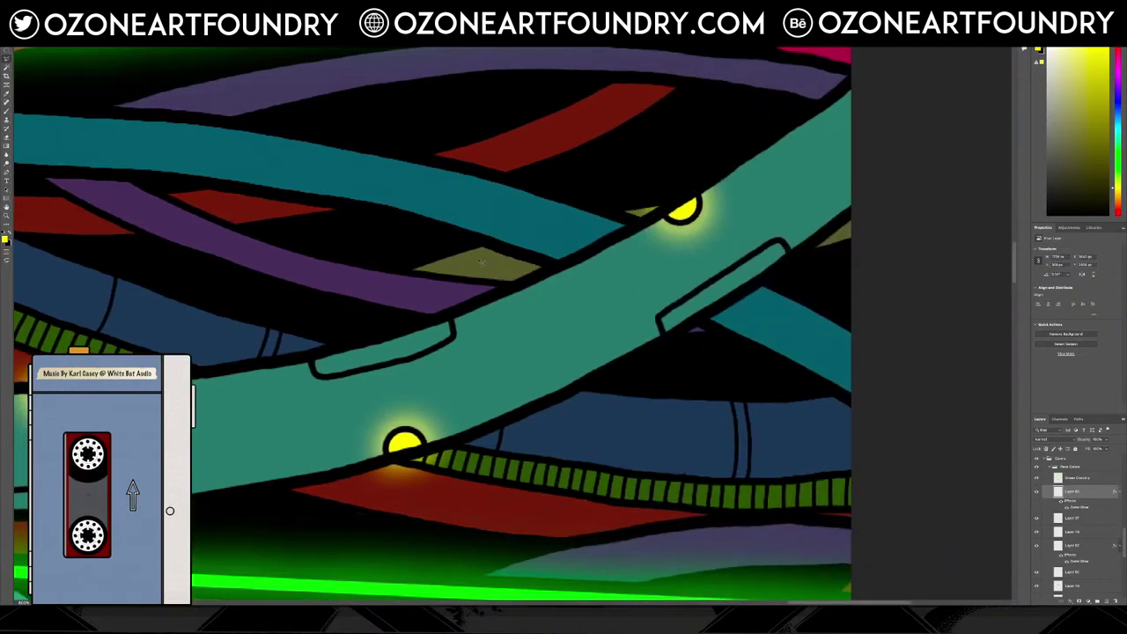
Adjust the Outer Glow's spread and size on the yellow dots' layer
scroll(481, 262, down, 8)
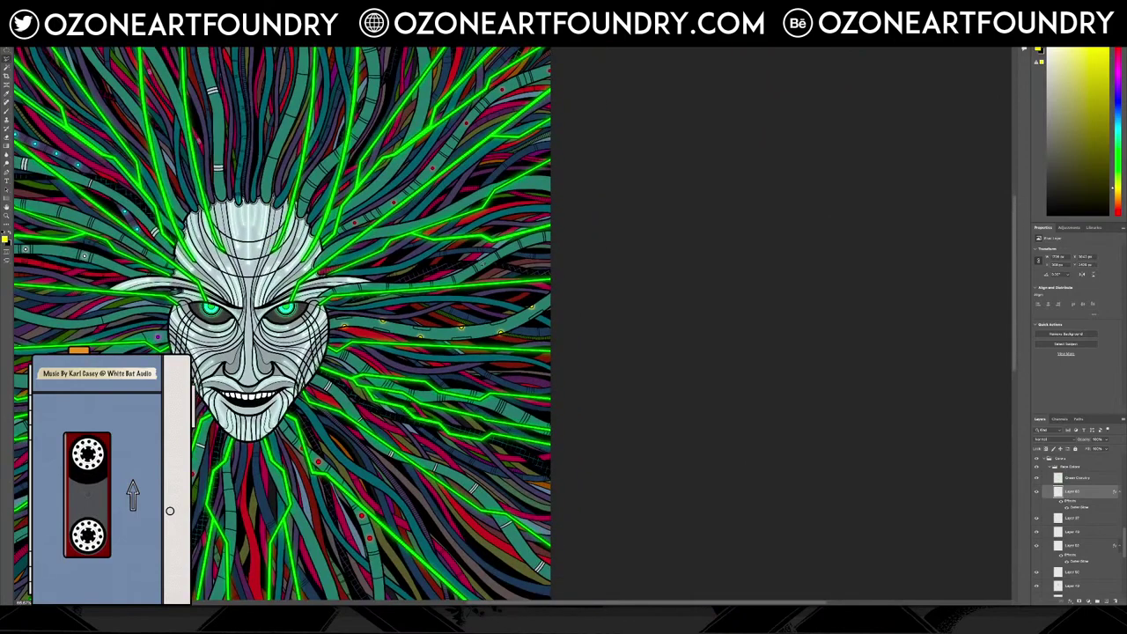
double_click(1082, 509)
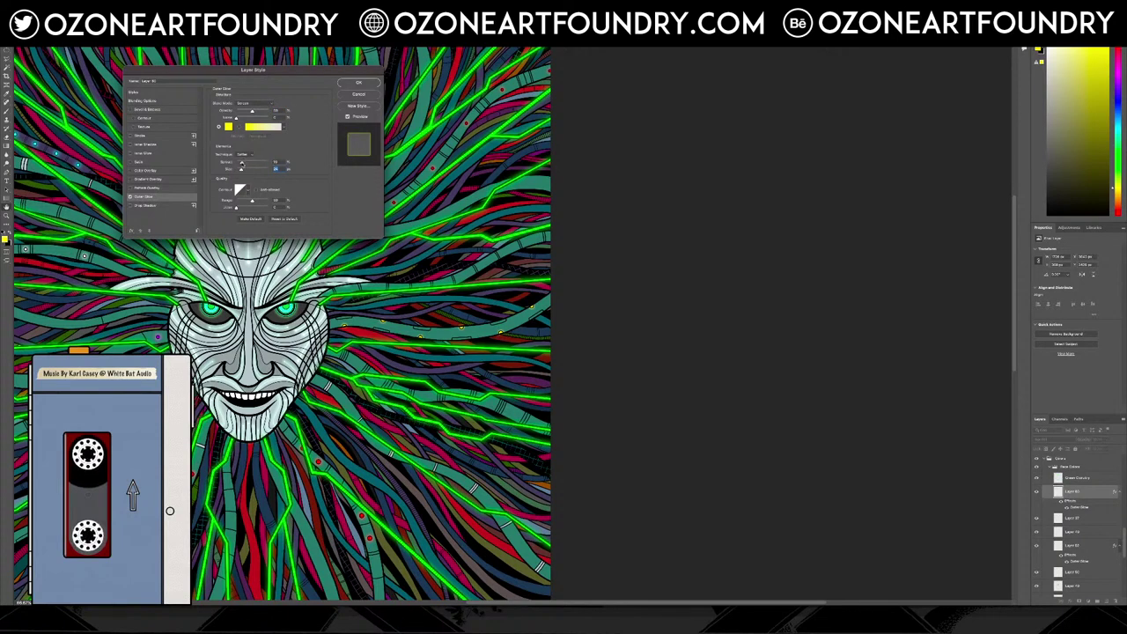
click(358, 82)
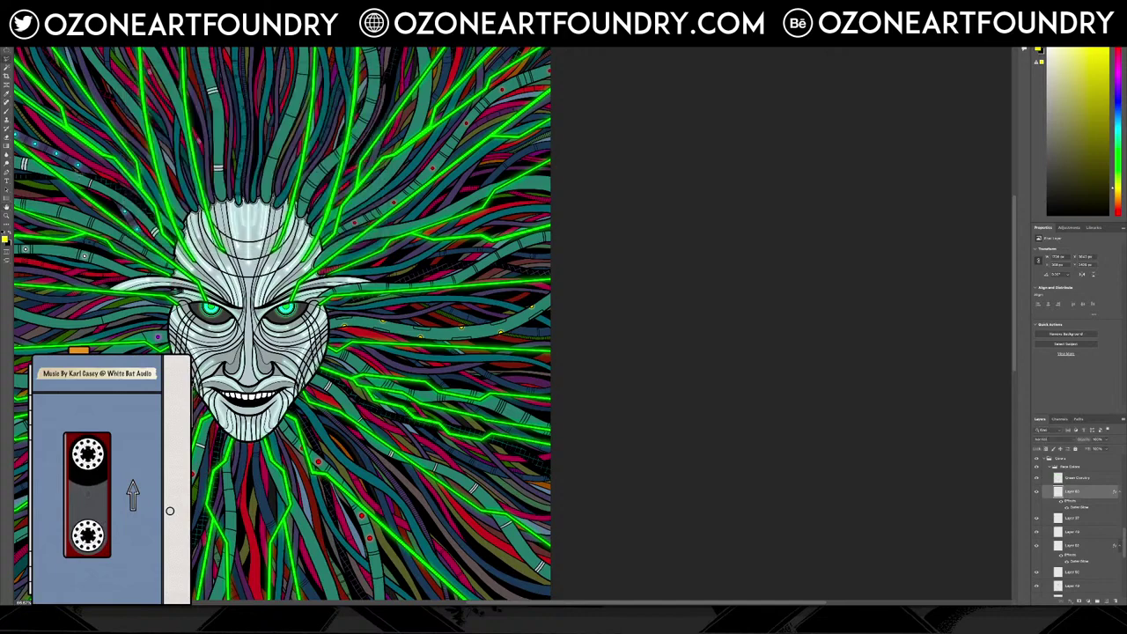
Examine the glowing yellow dots along the green cable and the red dots on the cables above it
key(z)
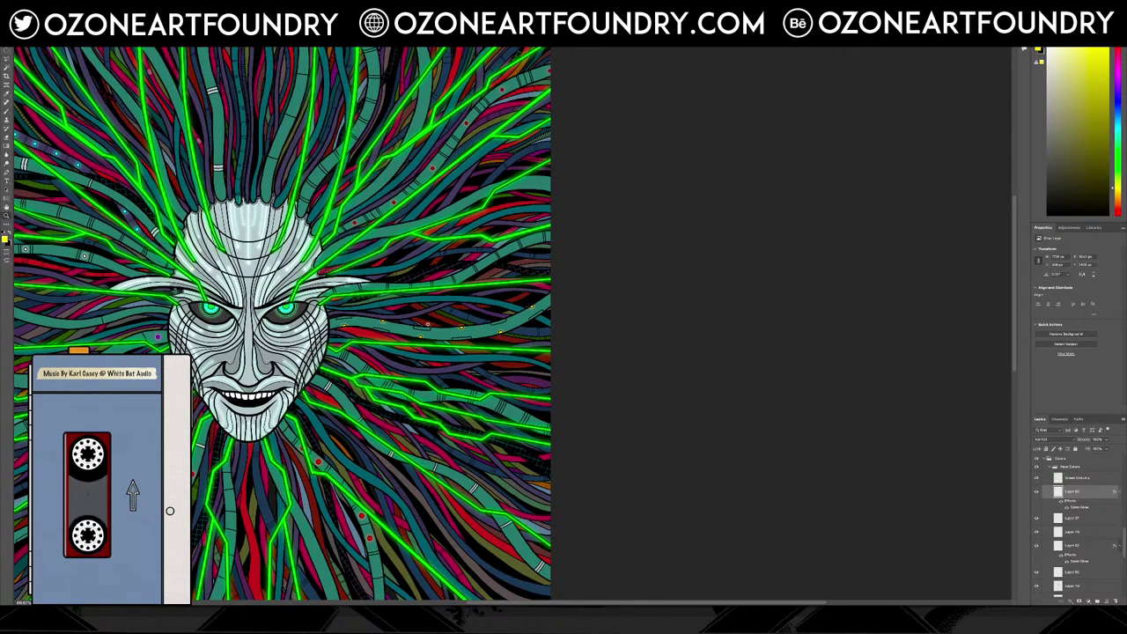
click(427, 325)
key(ctrl+plus)
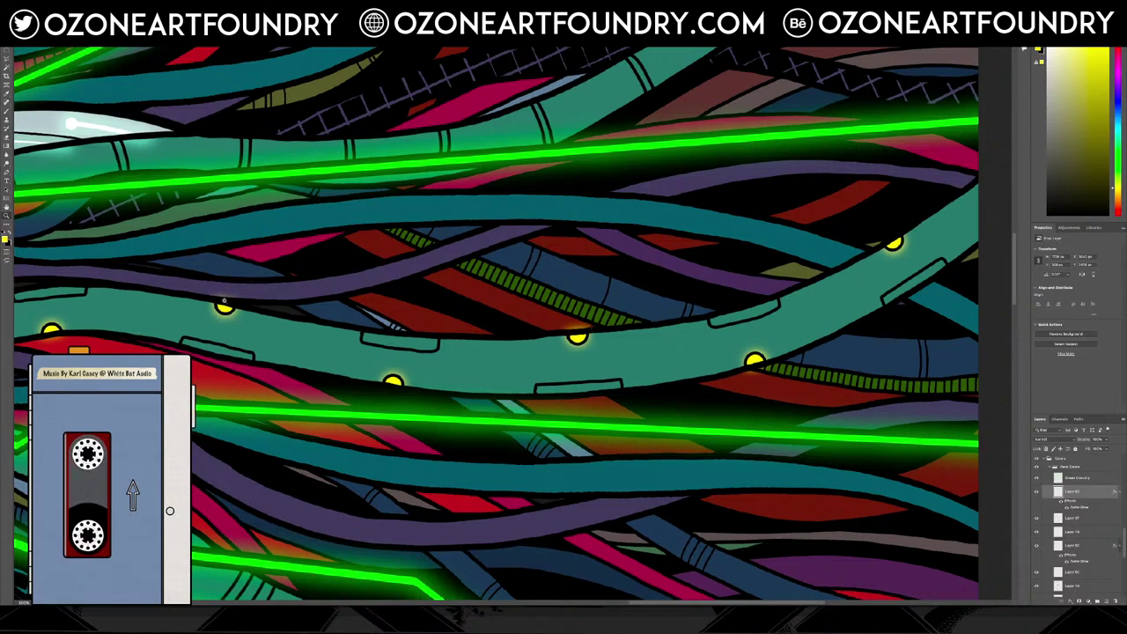
scroll(472, 278, up, 5)
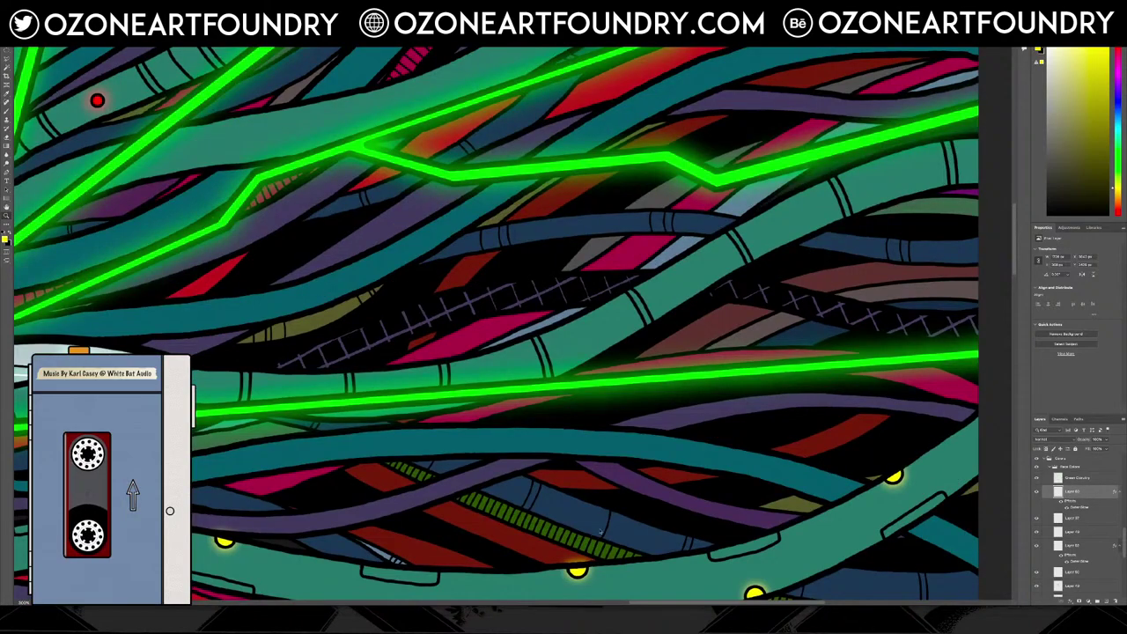
scroll(624, 518, up, 10)
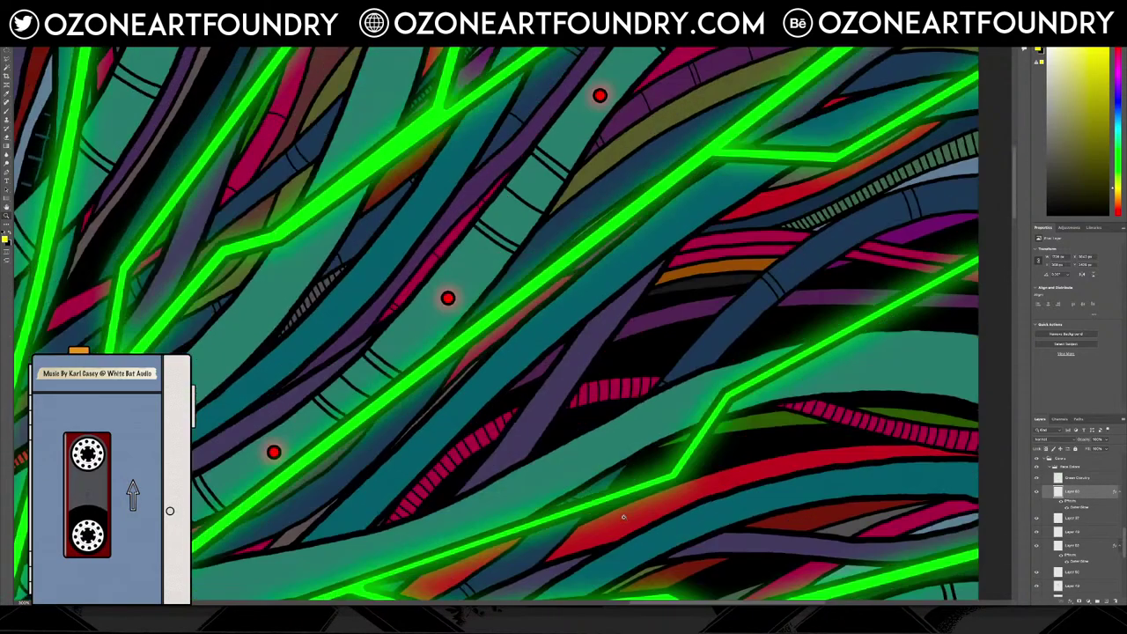
scroll(623, 517, up, 6)
scroll(620, 512, down, 1)
key(ctrl+minus)
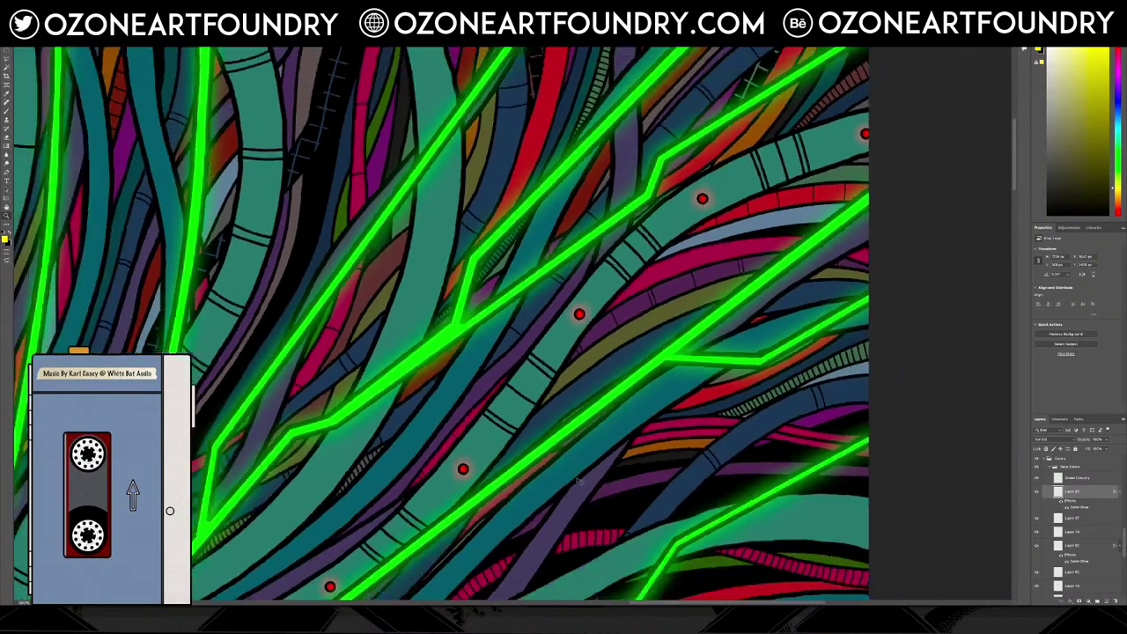
key(ctrl+minus)
key(ctrl+minus)
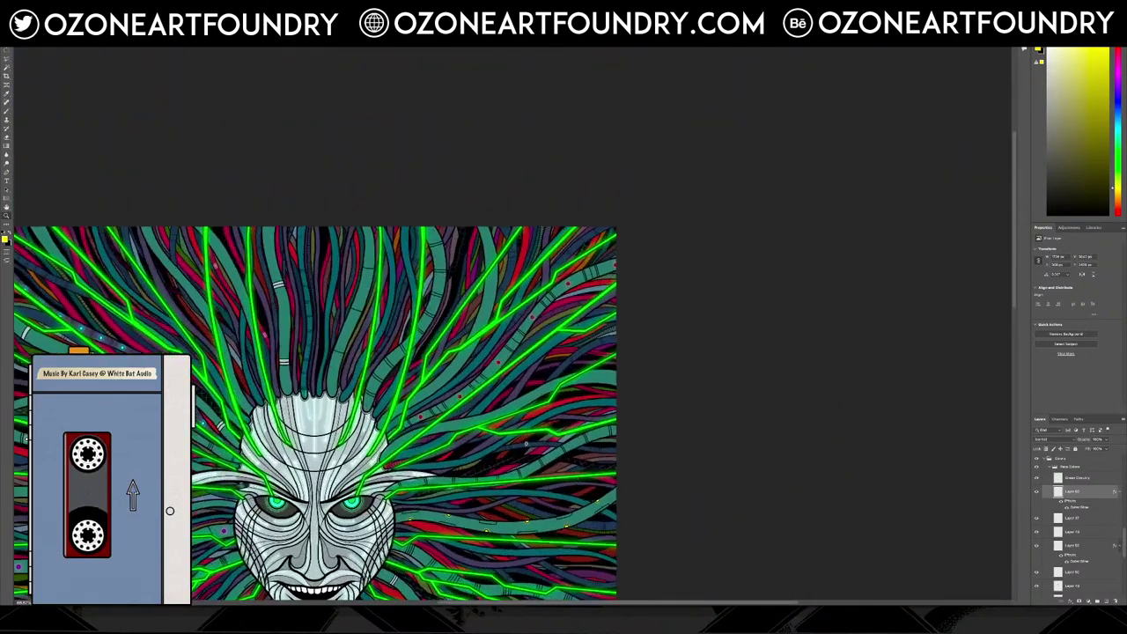
Sample the dark red of the ringed cable below the face as the foreground color
scroll(489, 378, down, 5)
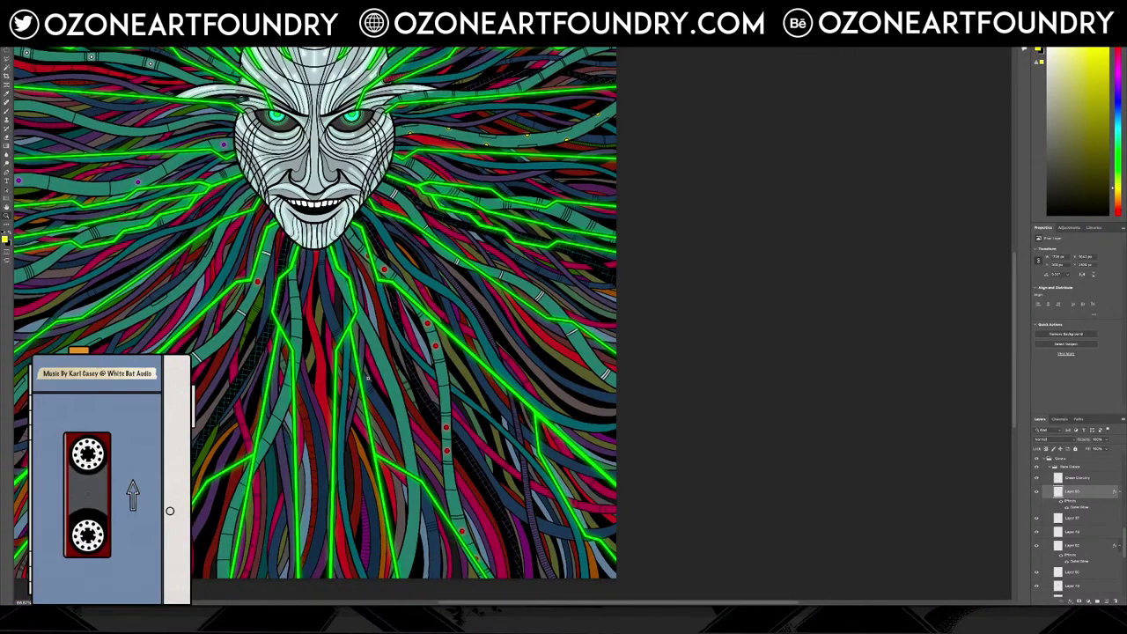
scroll(297, 380, up, 5)
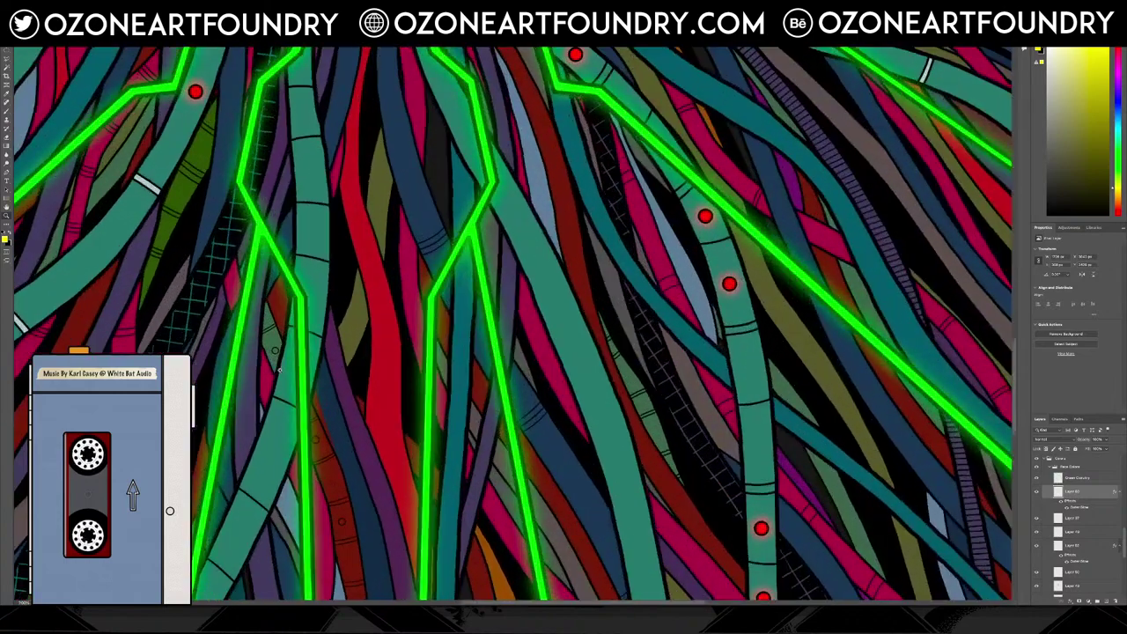
scroll(280, 371, up, 3)
scroll(280, 370, up, 2)
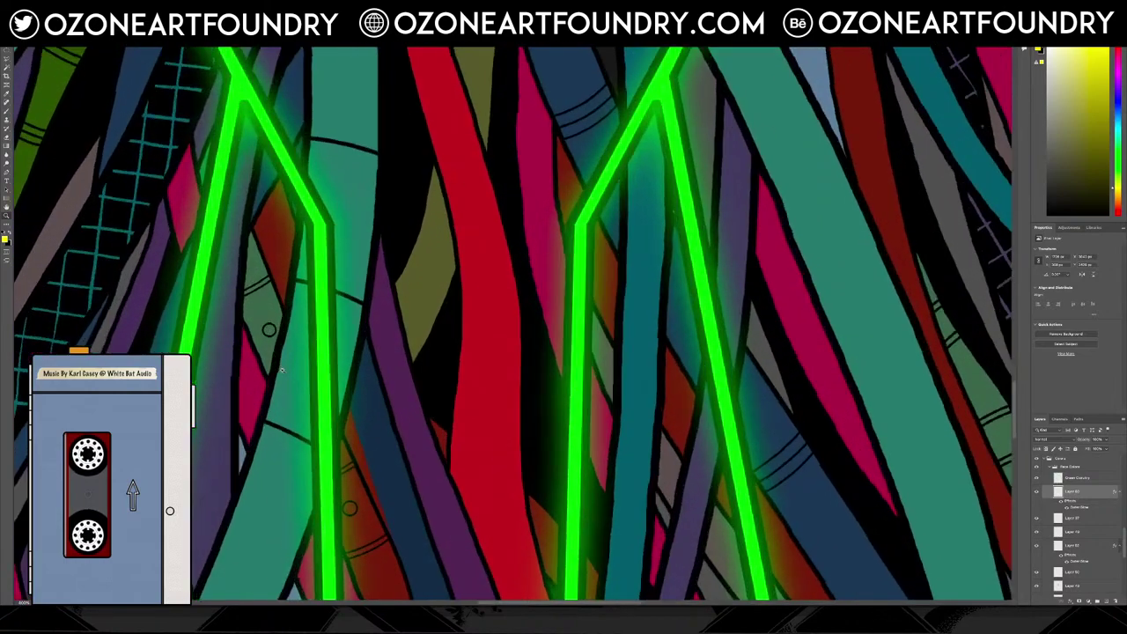
scroll(339, 483, down, 5)
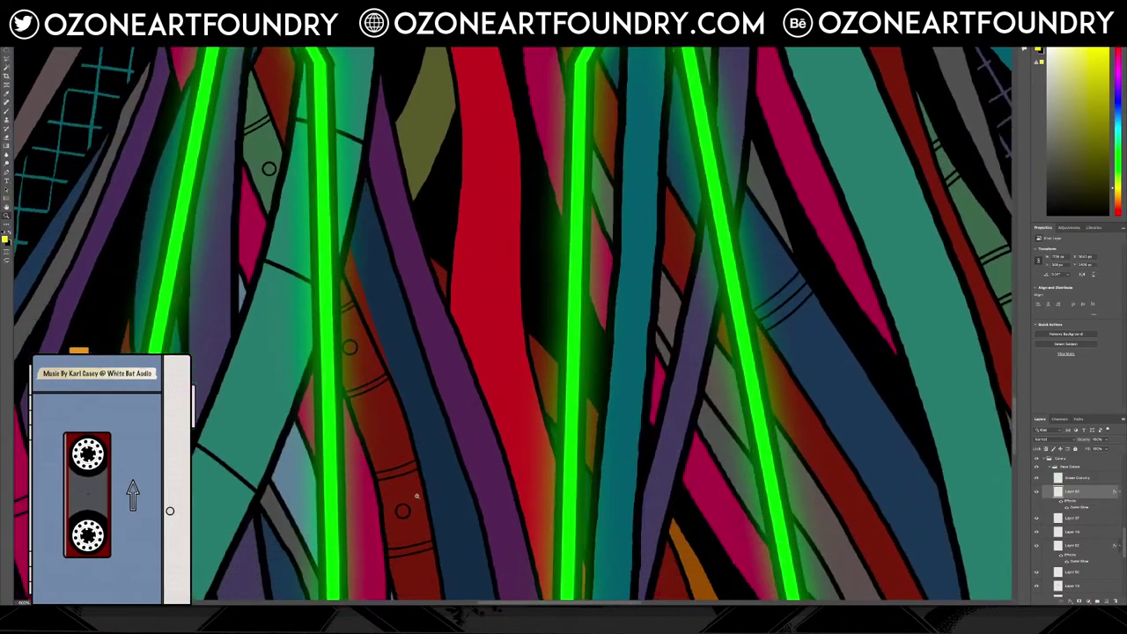
key(i)
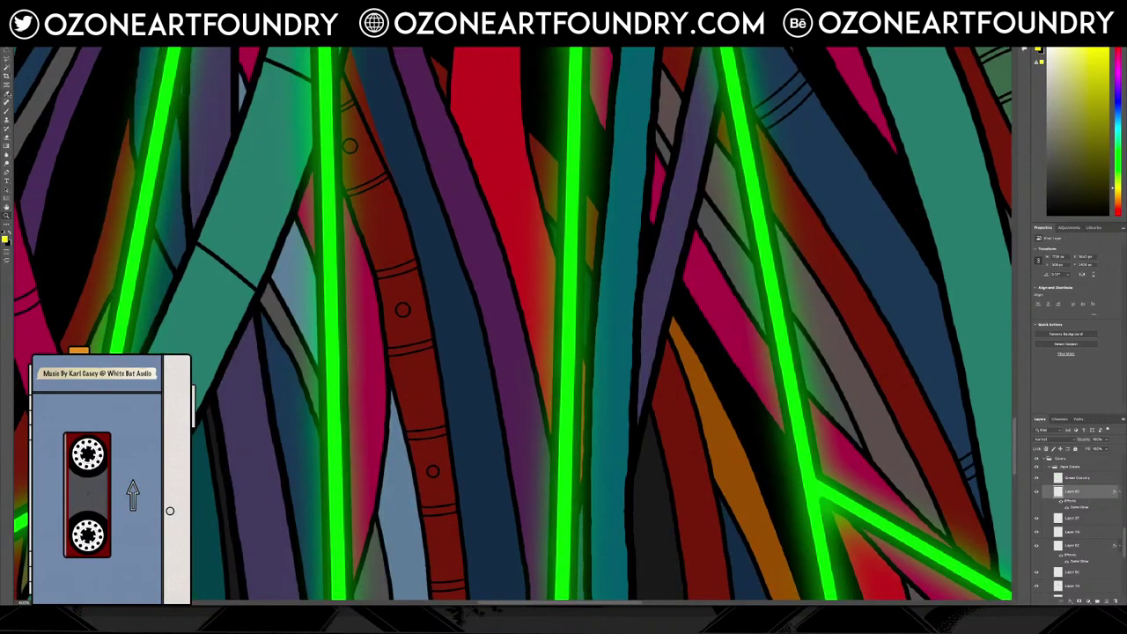
click(427, 386)
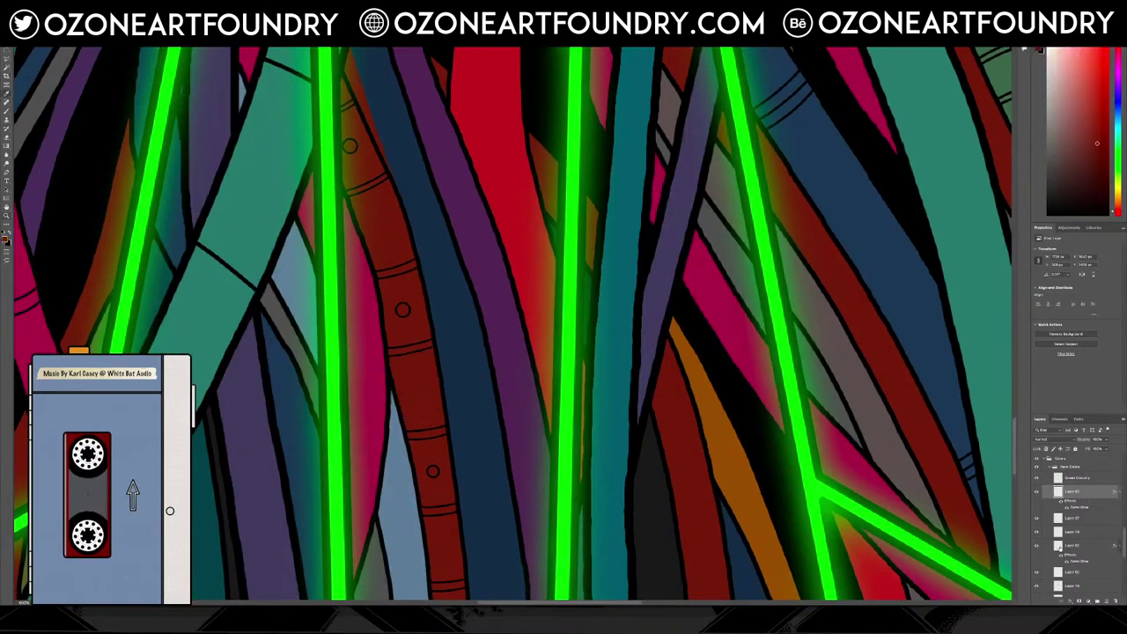
Hide and reshow the layer just above Background to check whether it holds the cables' base colors
scroll(1063, 547, down, 5)
click(1036, 578)
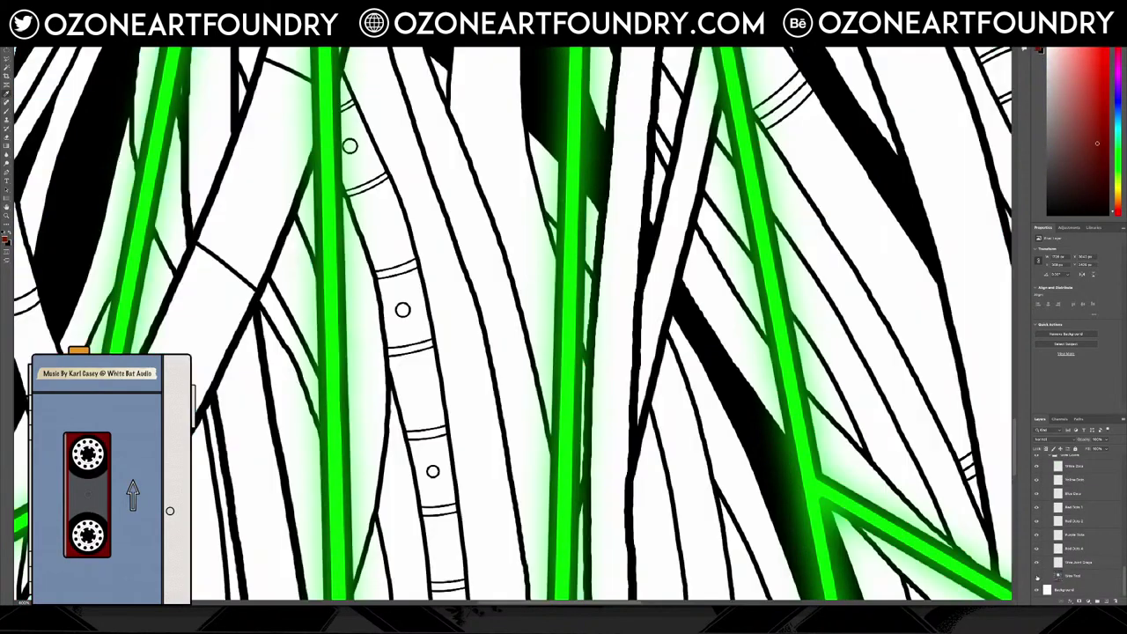
click(1036, 578)
scroll(407, 325, up, 5)
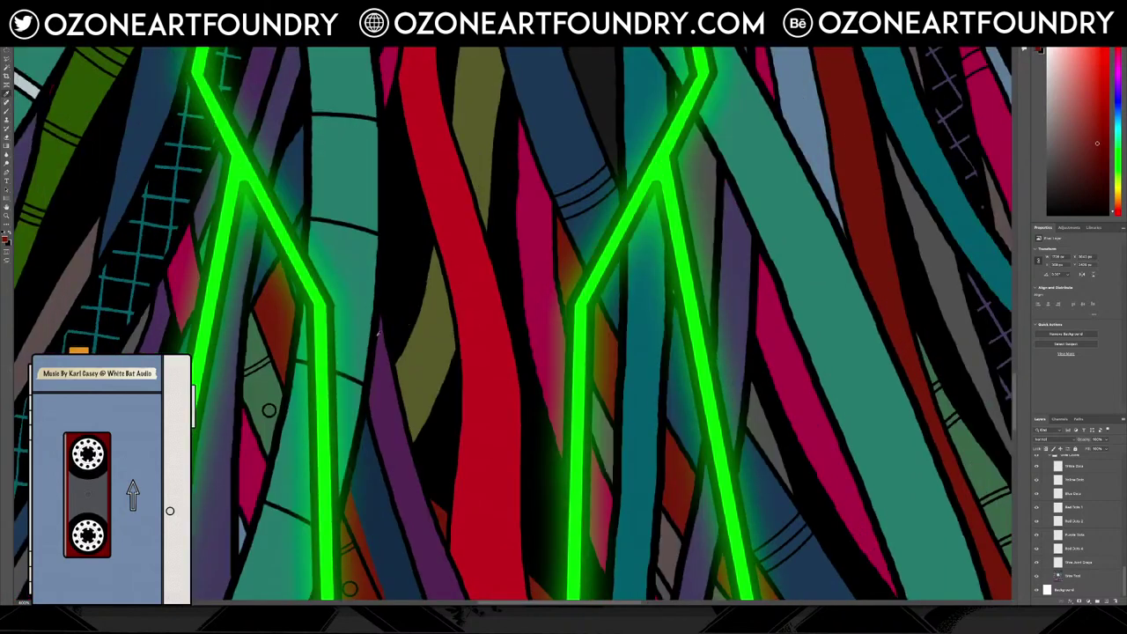
click(6, 66)
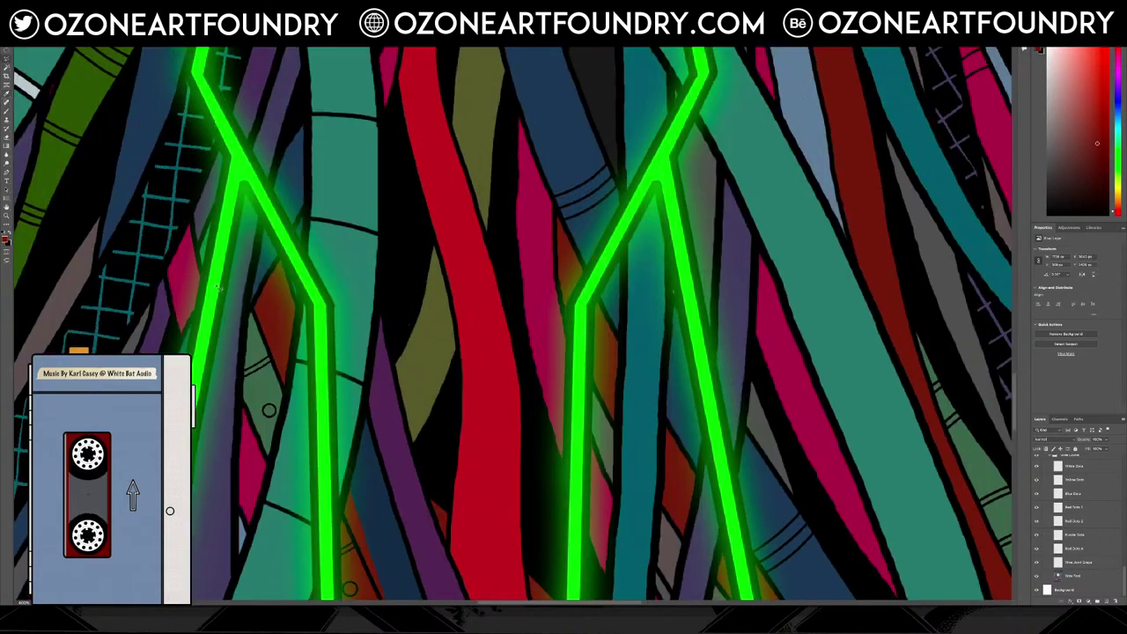
mouse_move(244, 401)
mouse_down()
mouse_move(255, 311)
mouse_move(292, 405)
mouse_move(278, 459)
mouse_up()
double_click(274, 462)
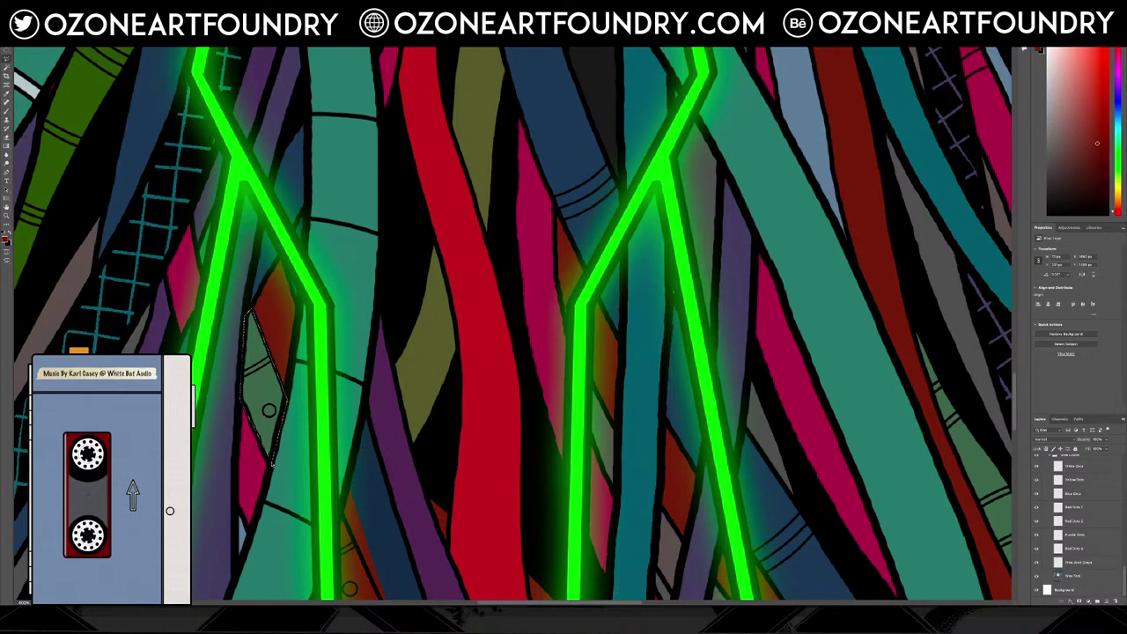
key(ctrl+d)
Lasso the pale green cable fragment with the small circle, between the two glowing green lines below the face
click(7, 68)
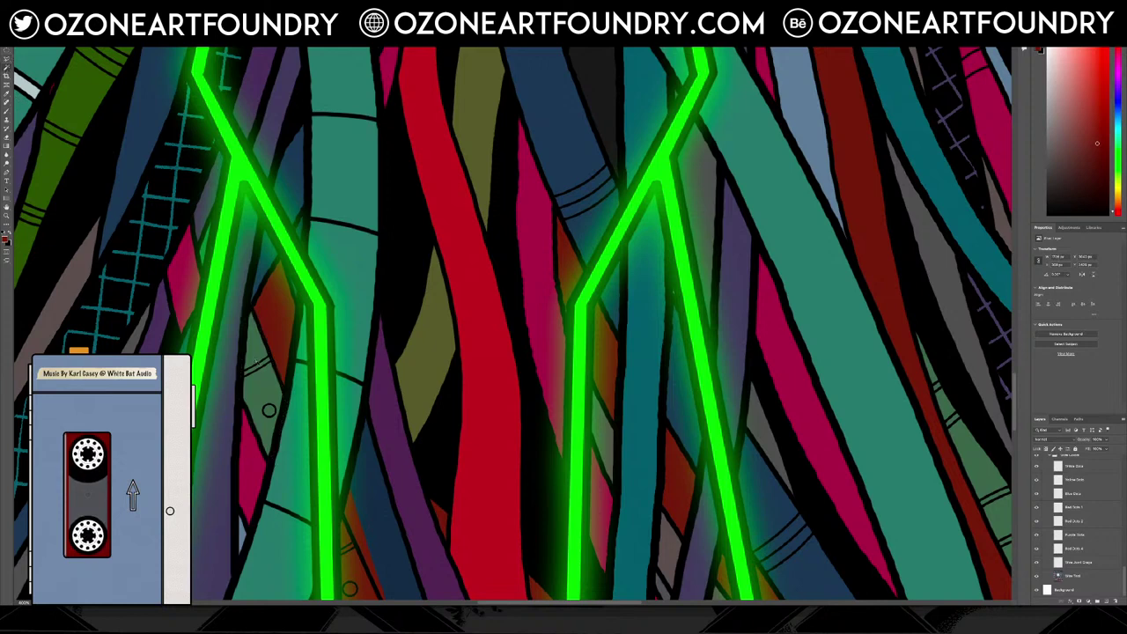
click(256, 360)
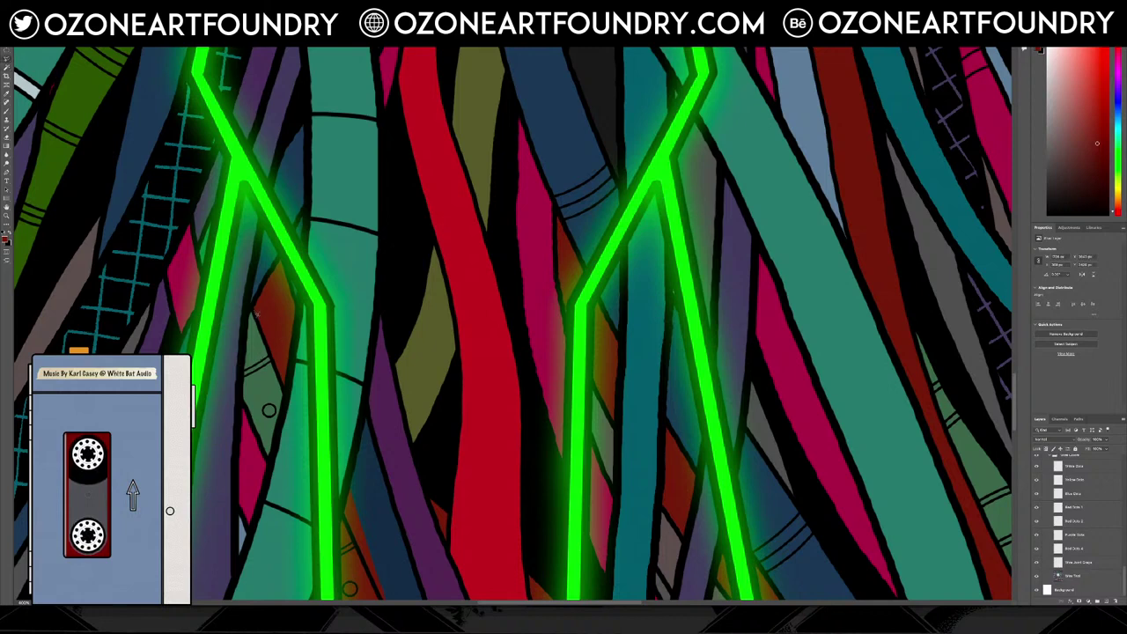
drag(256, 314, 287, 398)
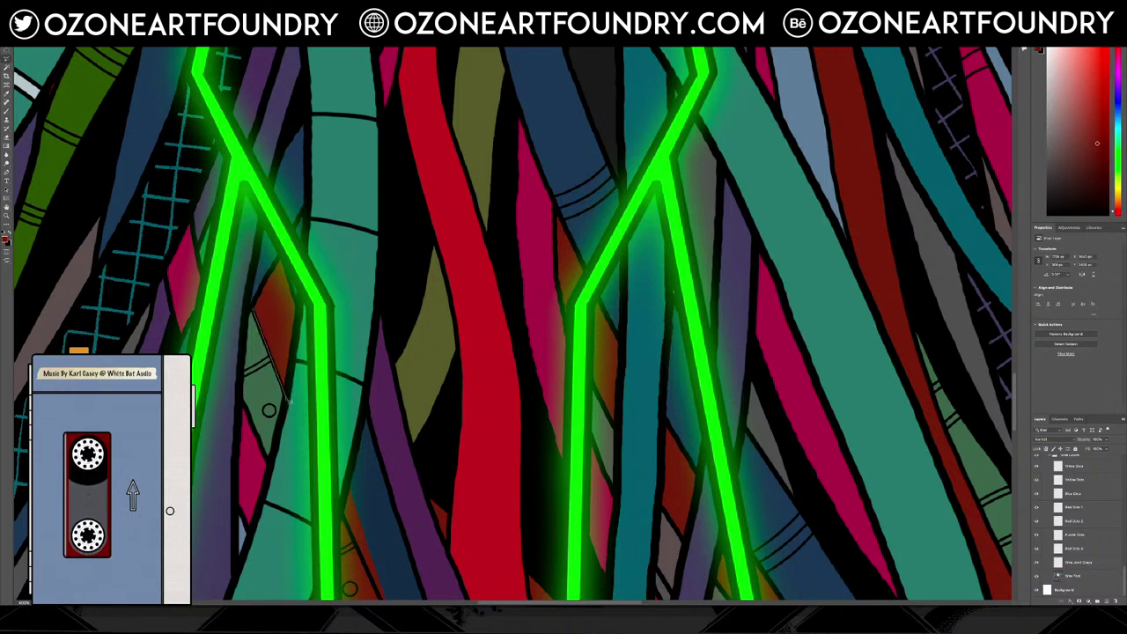
mouse_move(281, 446)
mouse_down()
mouse_move(267, 460)
mouse_move(243, 400)
mouse_move(253, 310)
mouse_up()
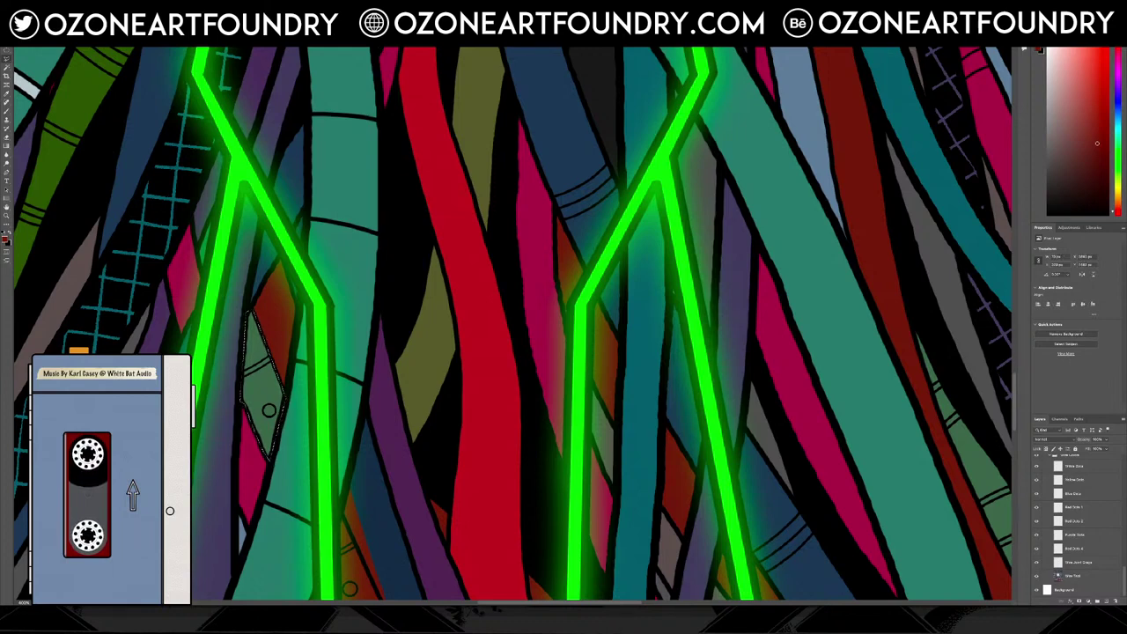
Try filling the selected fragment with the dark red foreground color in Normal mode on the active dot layer, and deselect
click(81, 8)
click(104, 112)
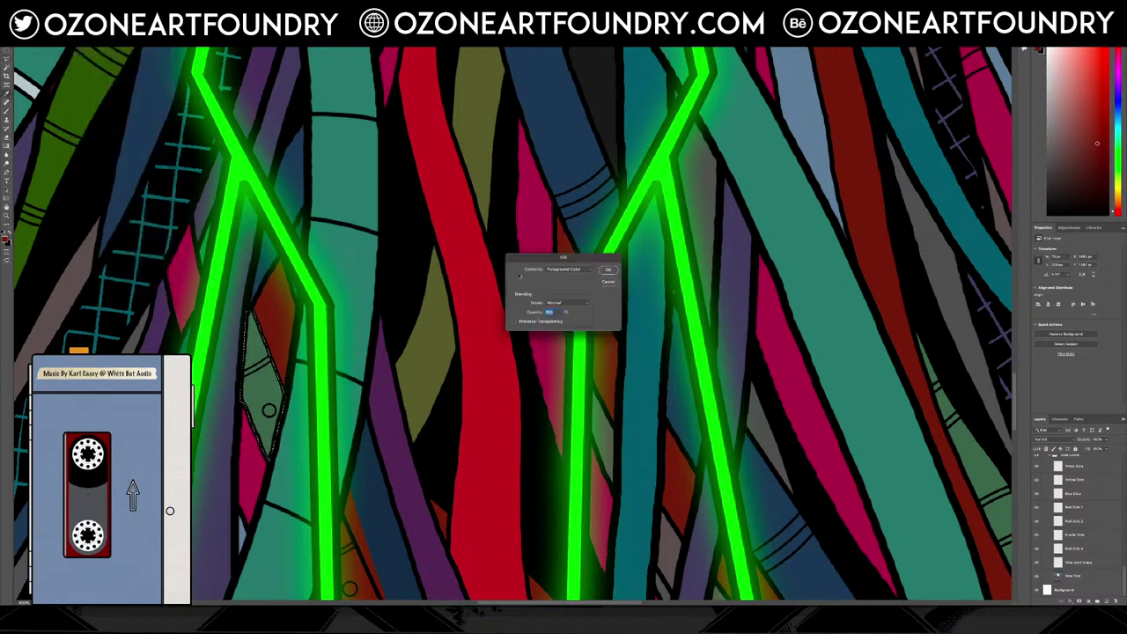
click(608, 270)
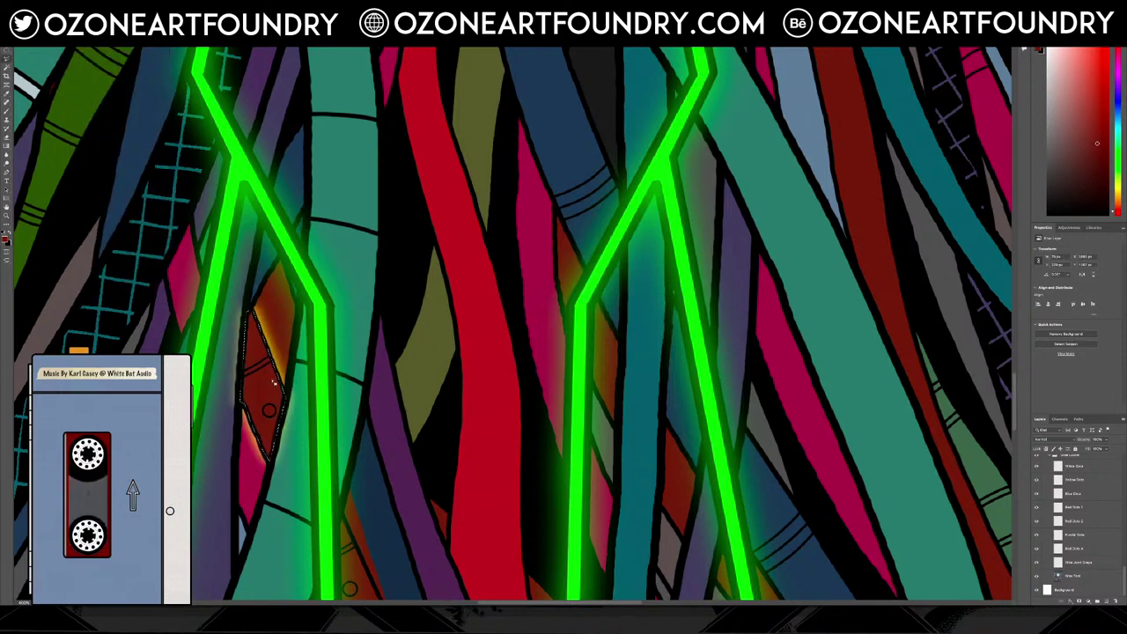
key(ctrl+d)
Undo the deselection and the dark red fill made on the dot layer
scroll(678, 423, down, 1)
scroll(1089, 508, up, 2)
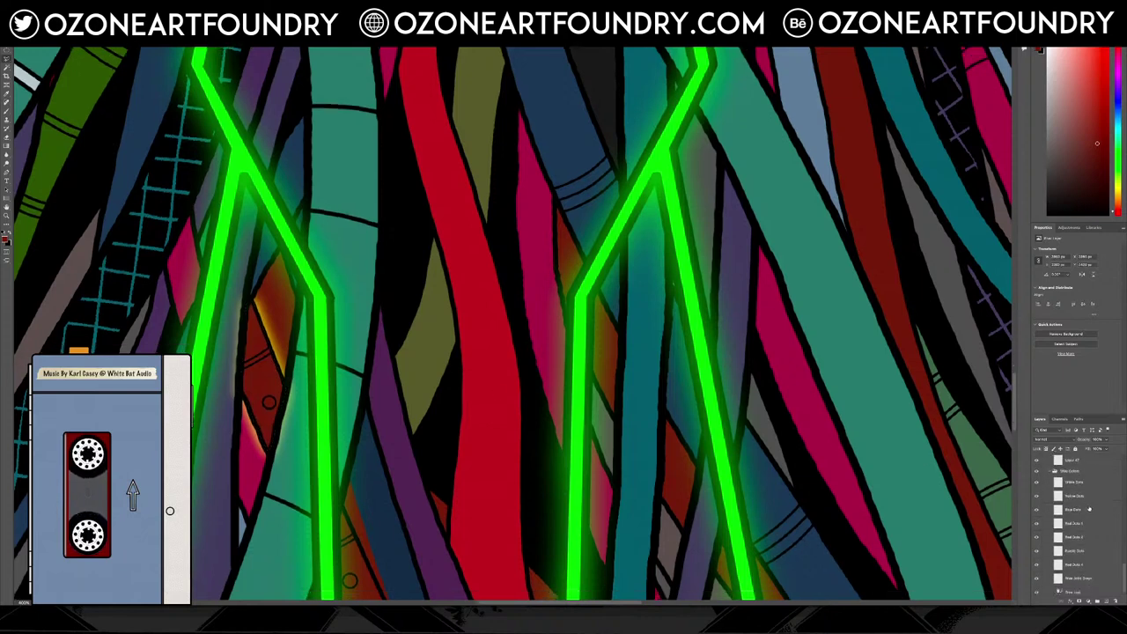
scroll(1088, 508, down, 2)
scroll(1088, 507, up, 3)
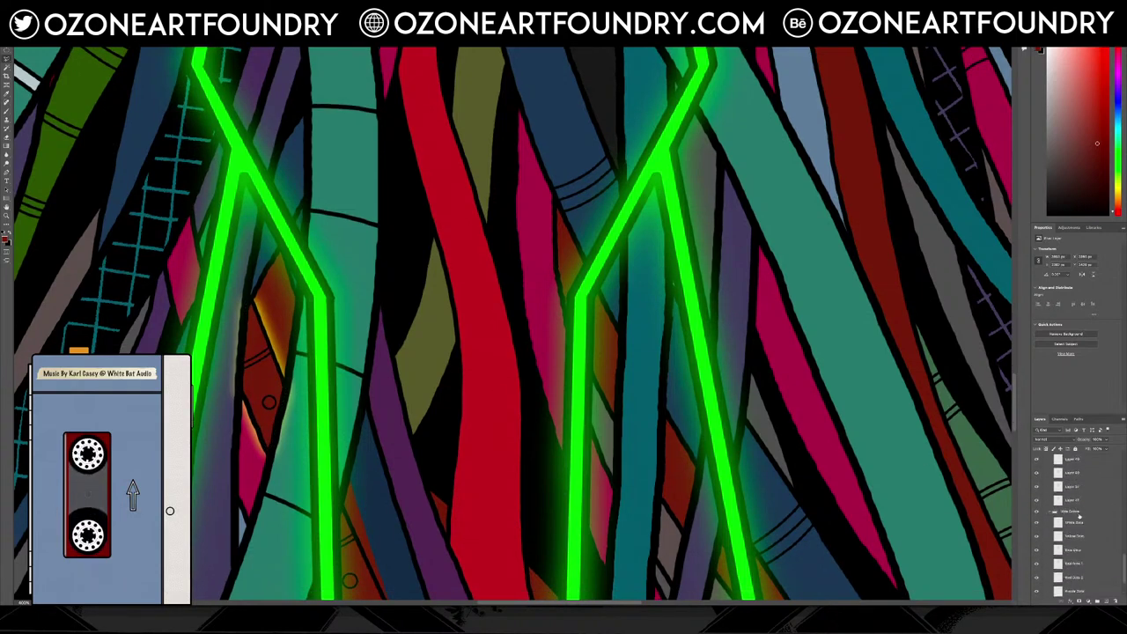
scroll(1091, 518, down, 3)
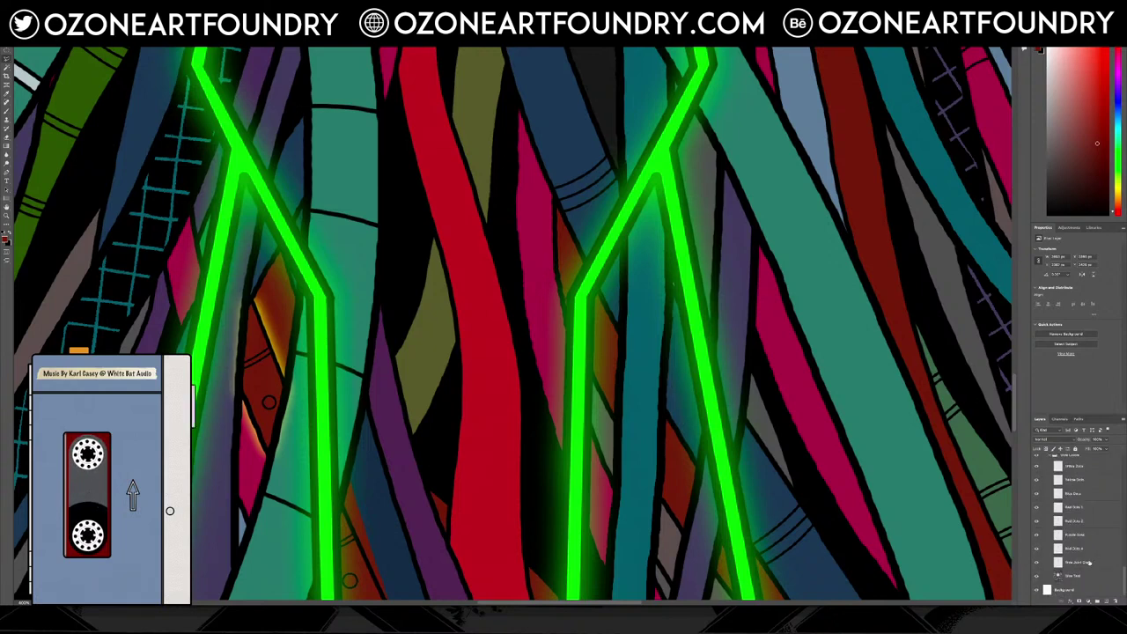
key(ctrl+z)
key(ctrl+z)
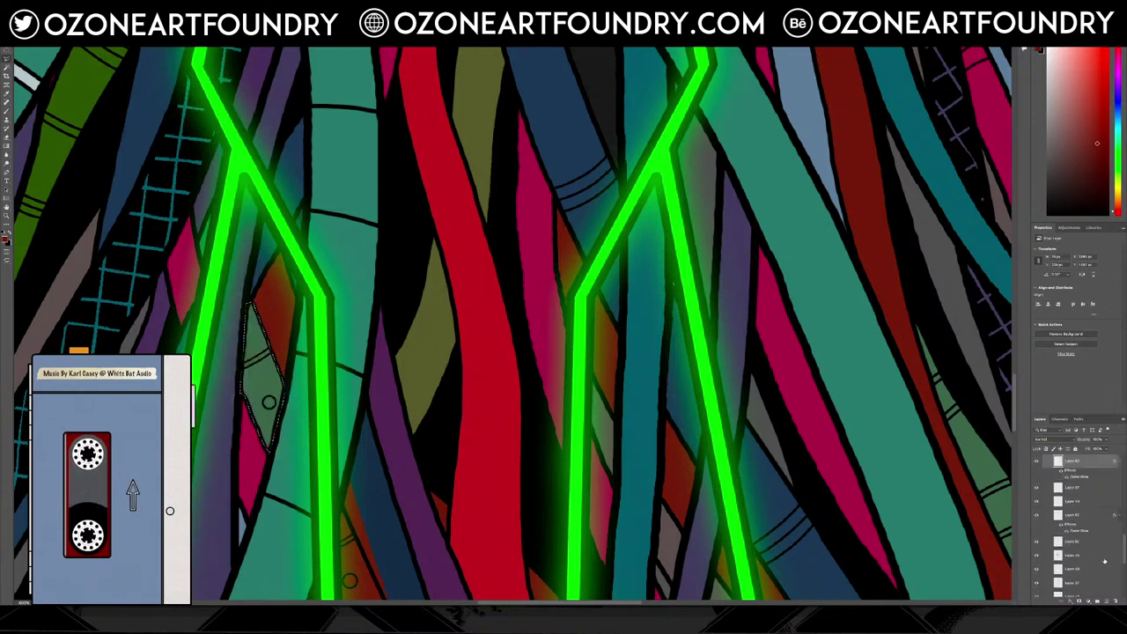
Fill the selected fragment with the dark red foreground color on the base color layer just above Background, and deselect
scroll(1090, 528, down, 3)
click(1087, 578)
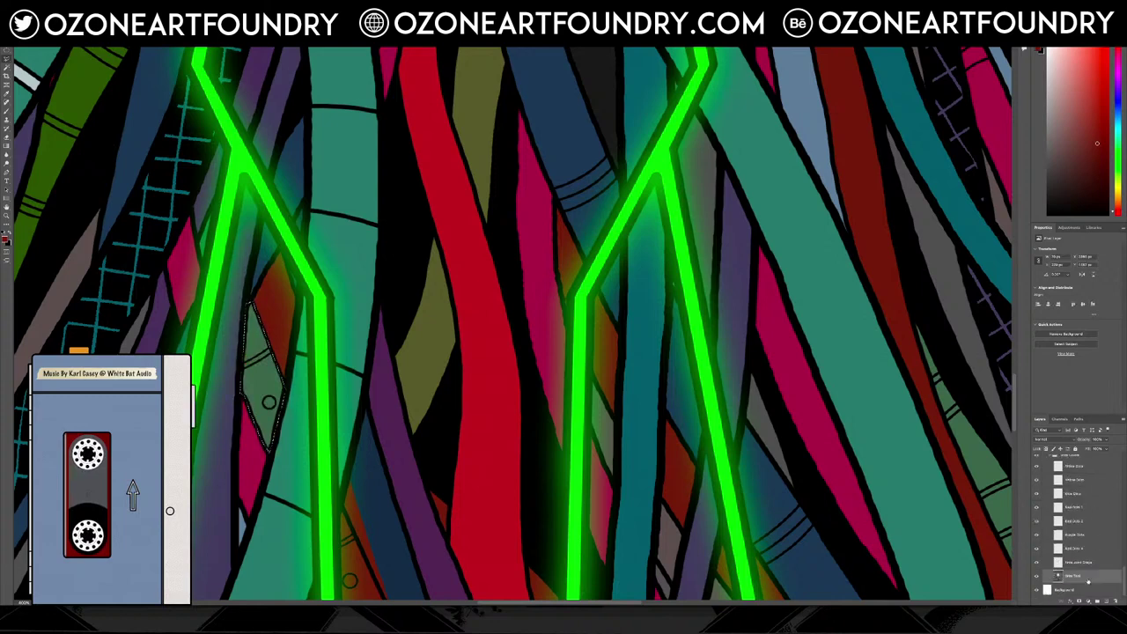
click(79, 3)
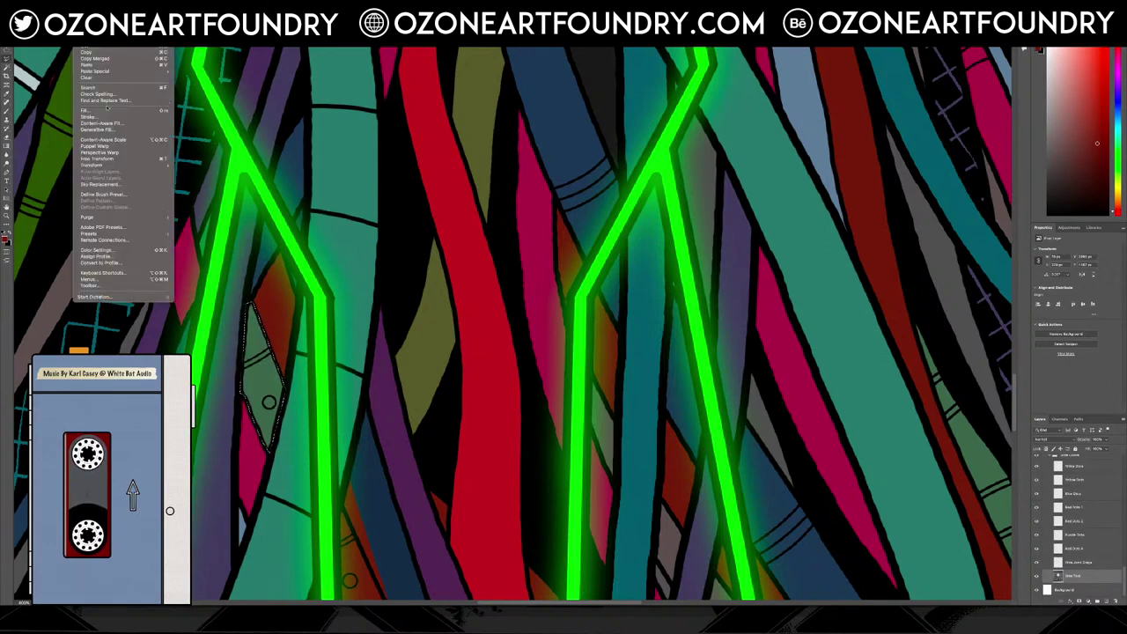
click(105, 110)
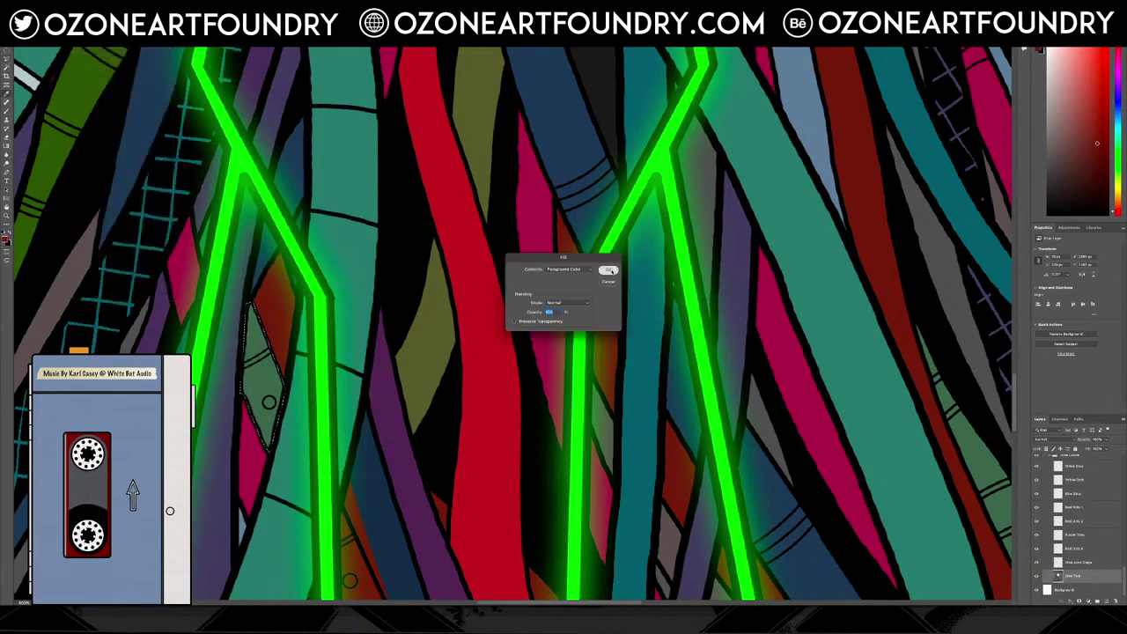
click(607, 269)
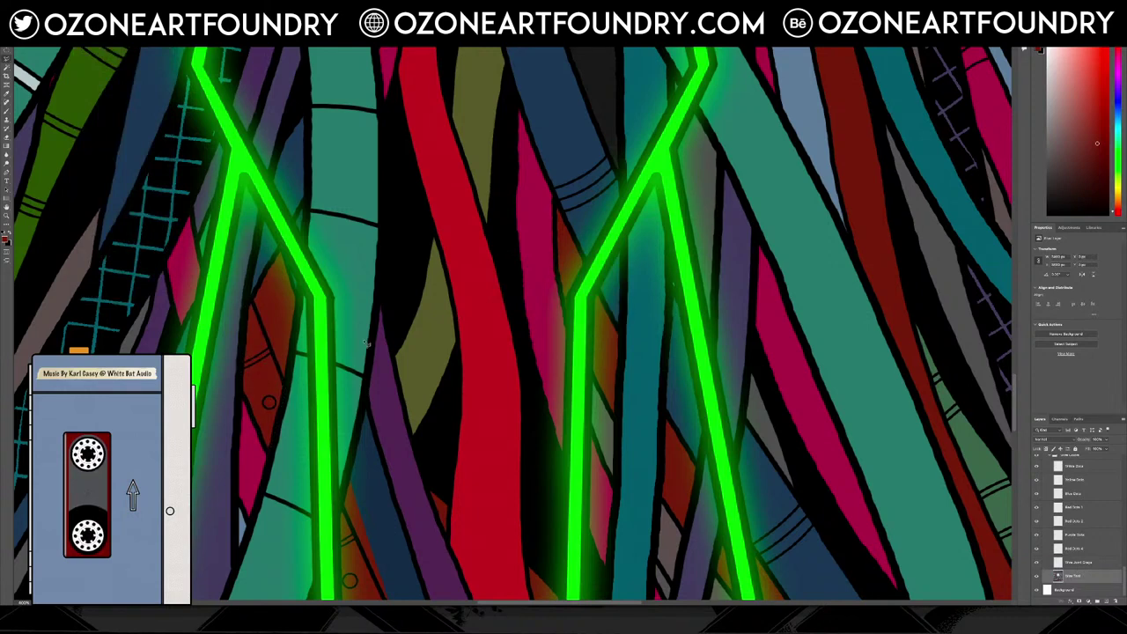
scroll(368, 343, down, 5)
scroll(356, 331, up, 4)
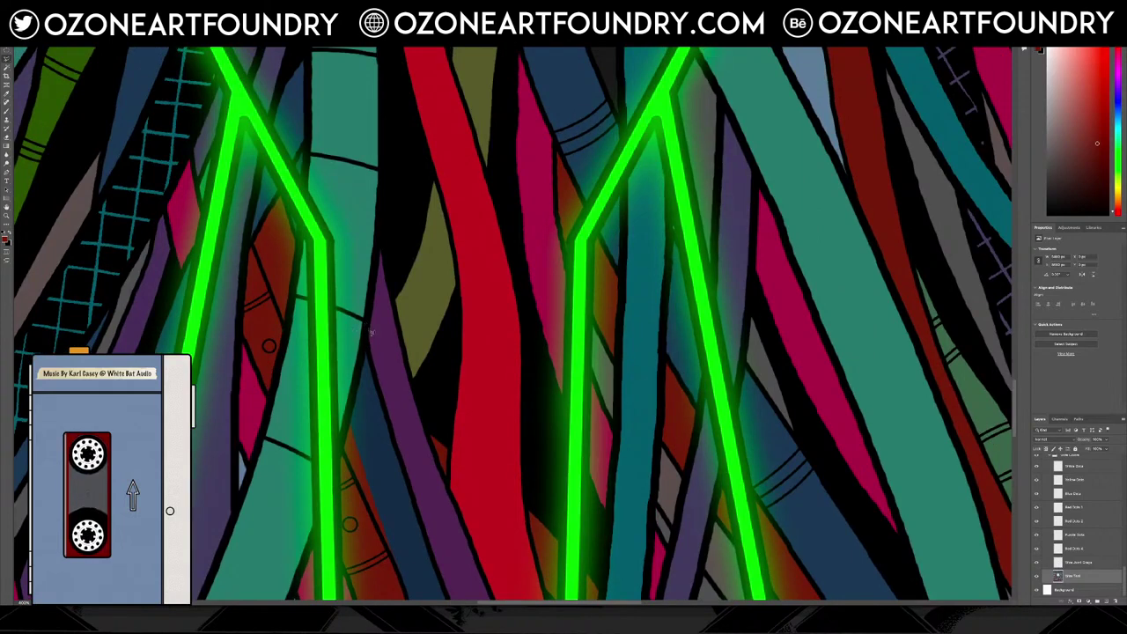
scroll(1093, 535, up, 5)
scroll(1092, 534, up, 4)
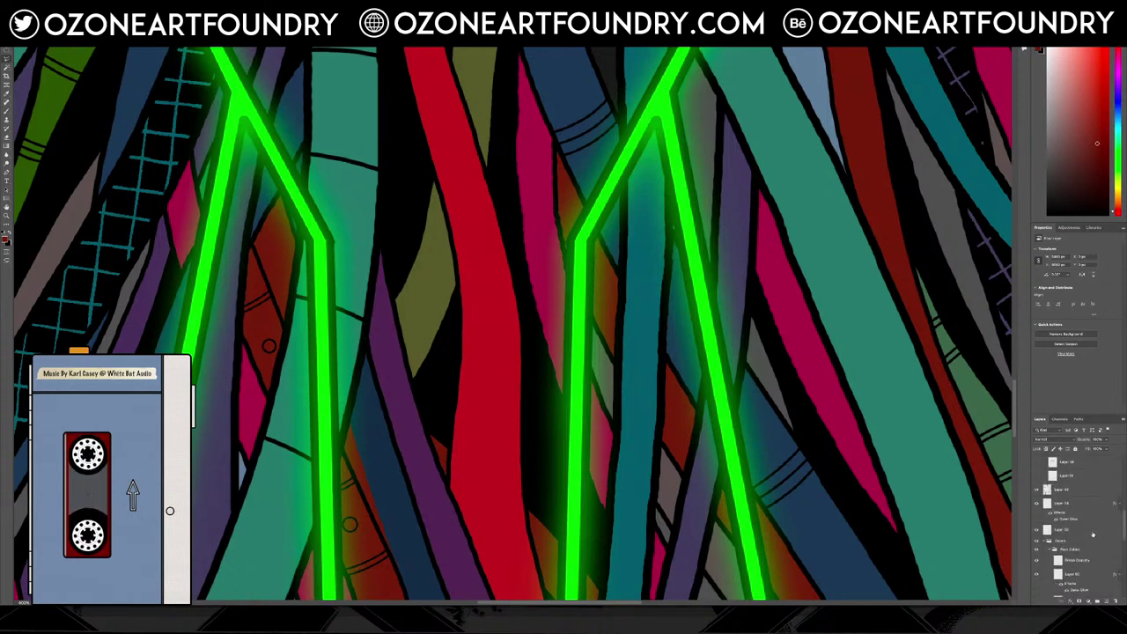
Hide the topmost layer that casts the green glow around the neon lines, and make the cable linework layer active
scroll(1074, 528, up, 6)
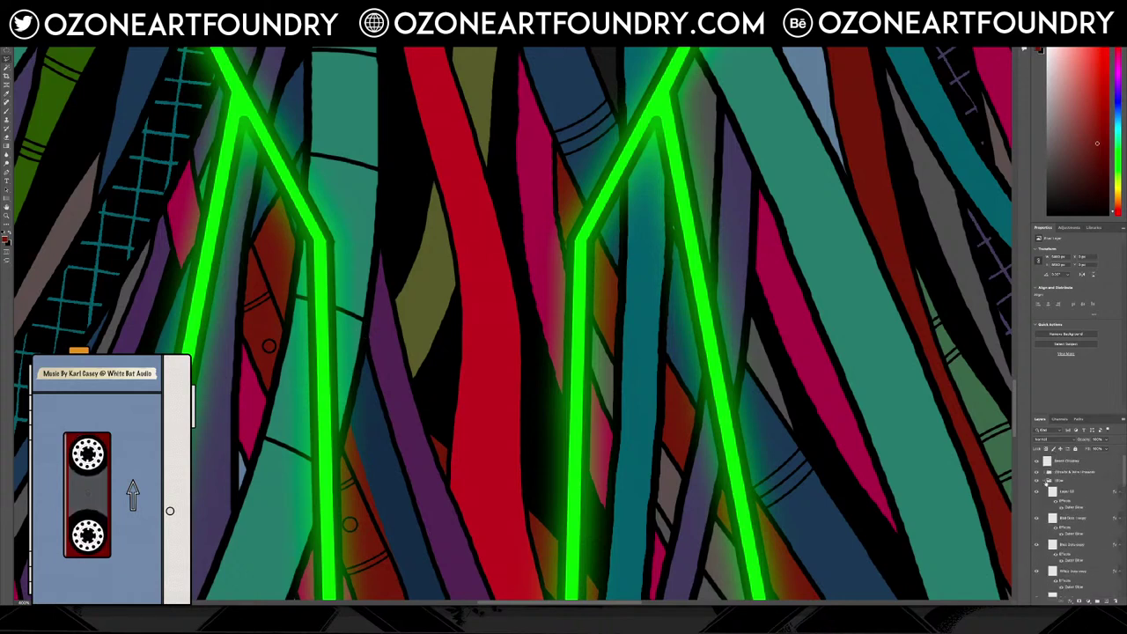
scroll(1080, 512, up, 3)
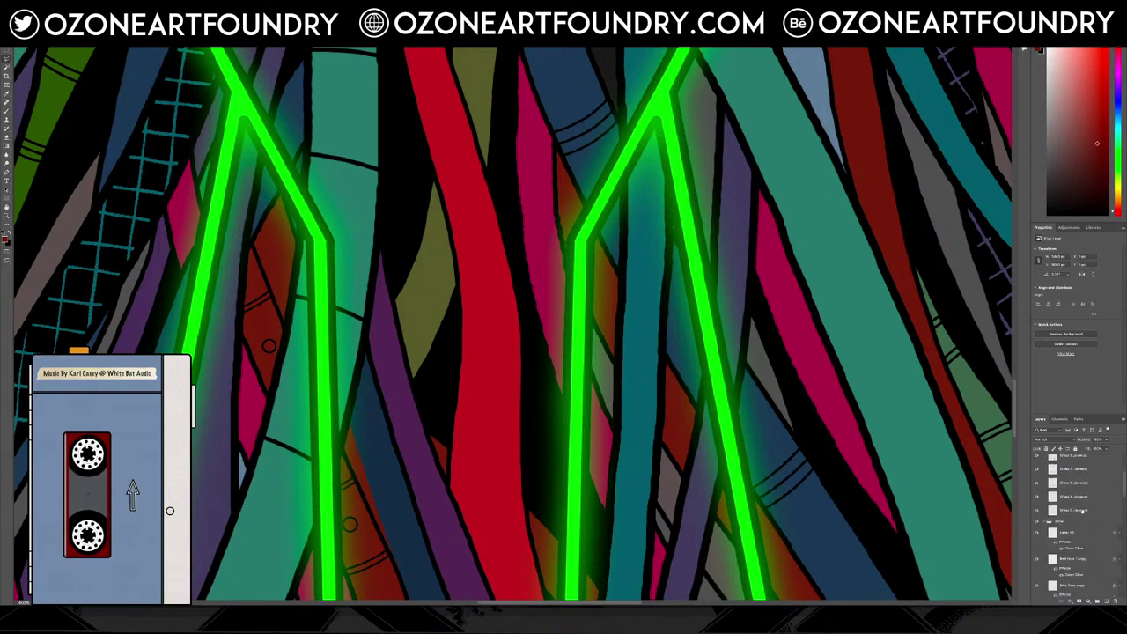
scroll(1081, 512, up, 3)
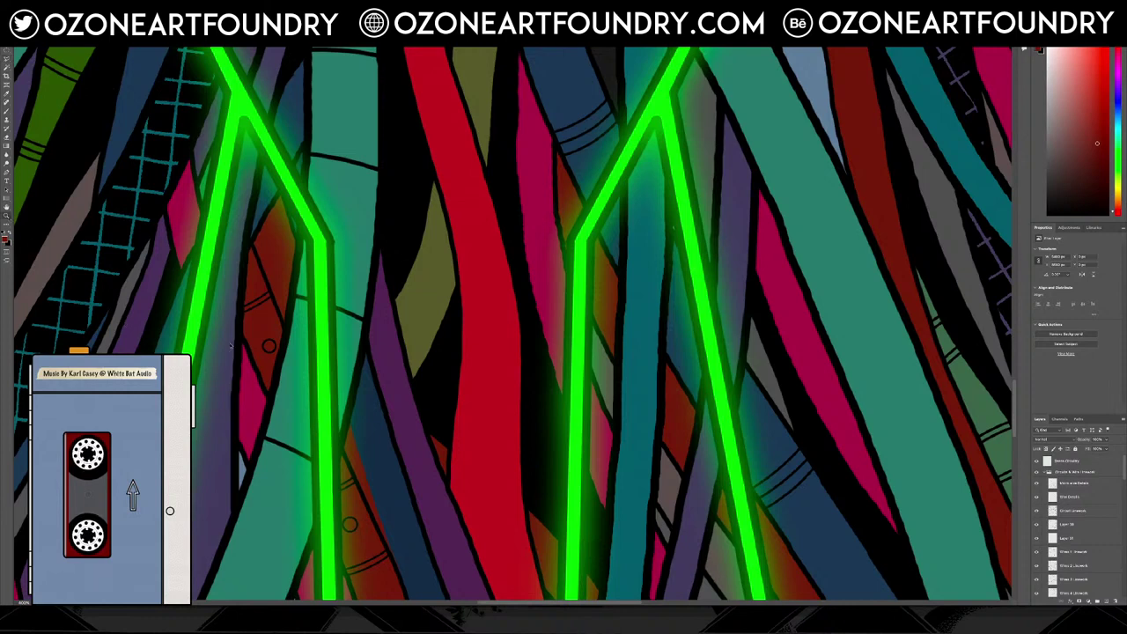
click(379, 498)
click(377, 497)
click(377, 496)
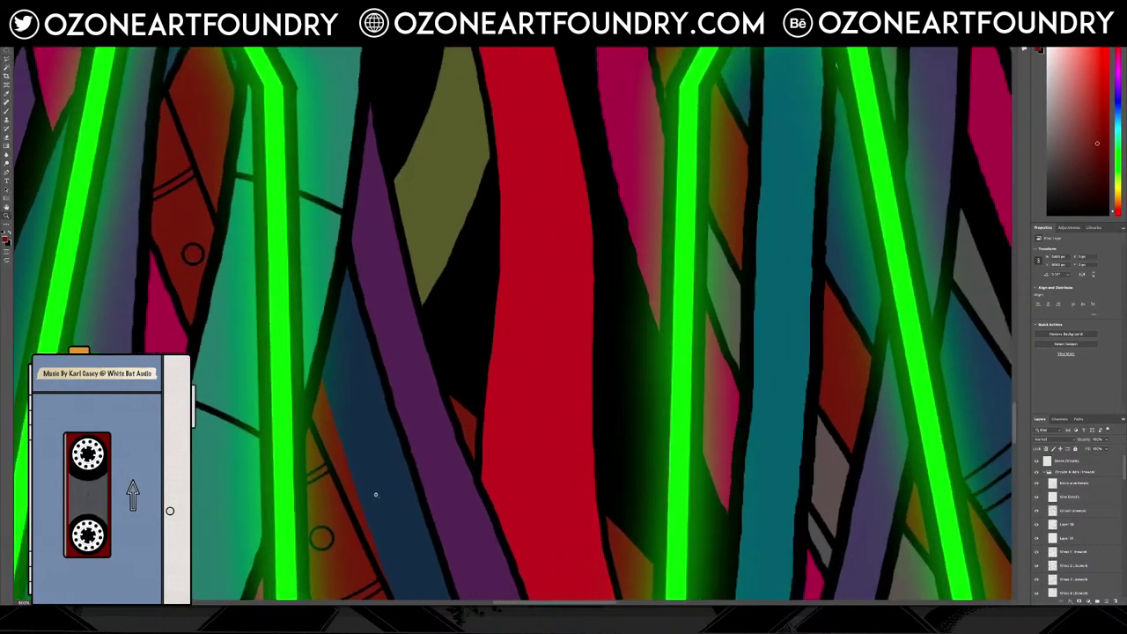
scroll(406, 499, down, 1)
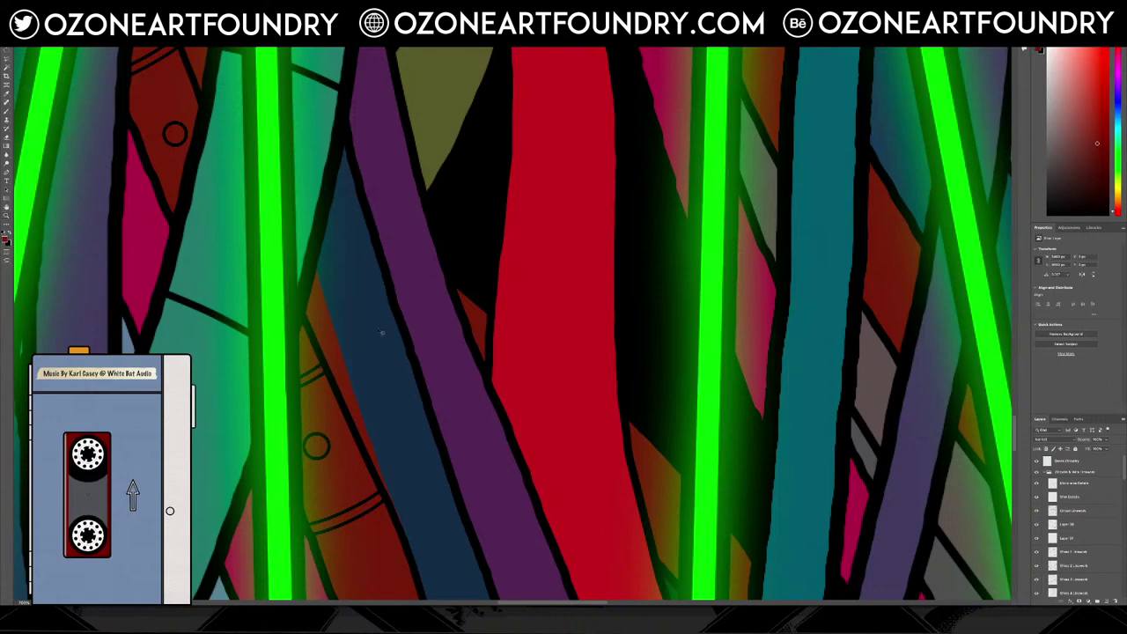
scroll(328, 285, up, 4)
ctrl+click(224, 214)
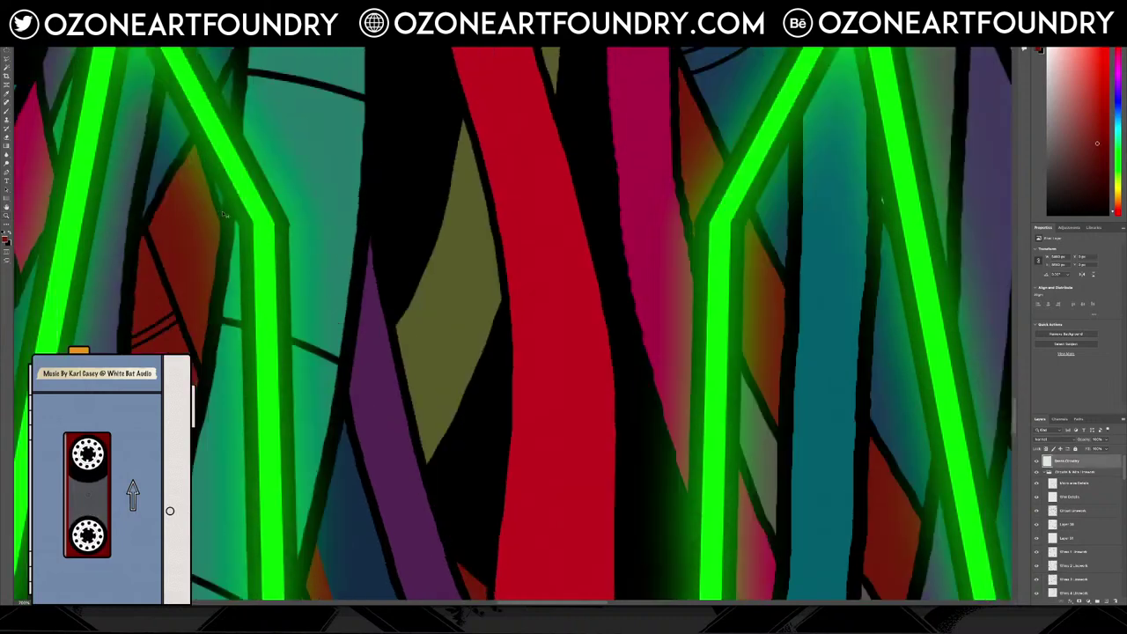
click(1036, 461)
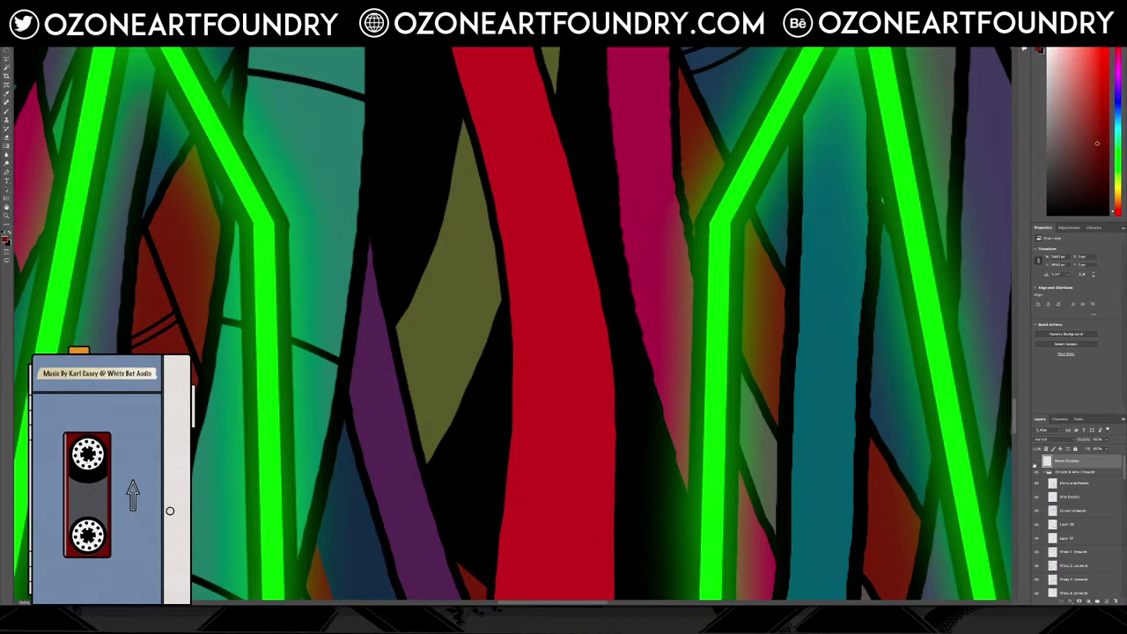
ctrl+click(222, 215)
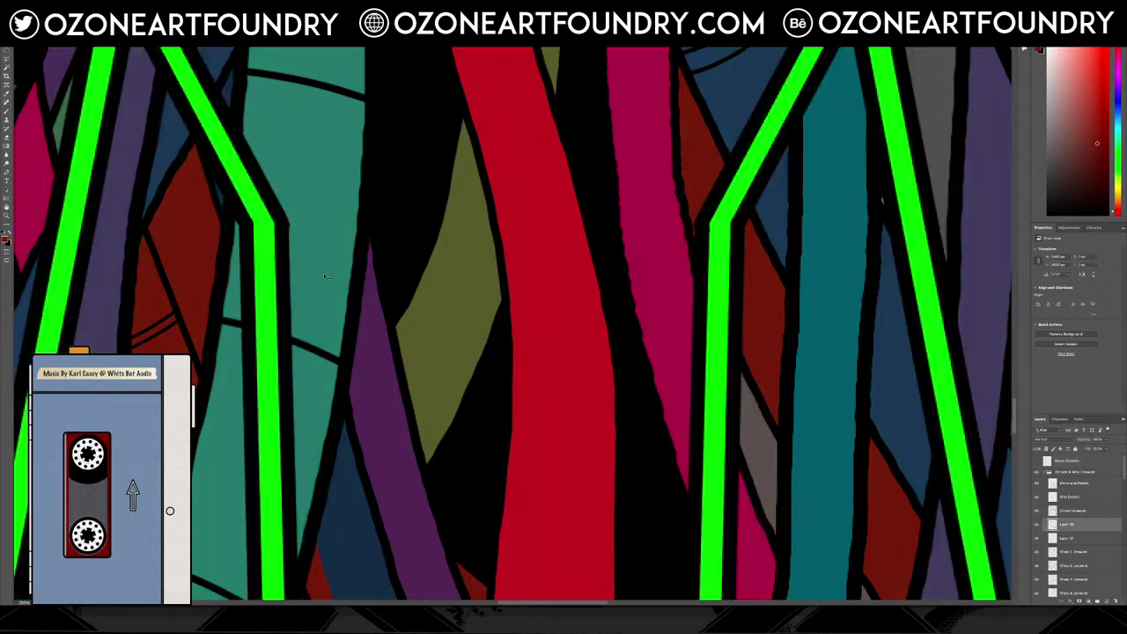
Examine the outlines of the dark red and blue cables below the face, toggling the active linework layer's visibility to compare
scroll(546, 328, down, 3)
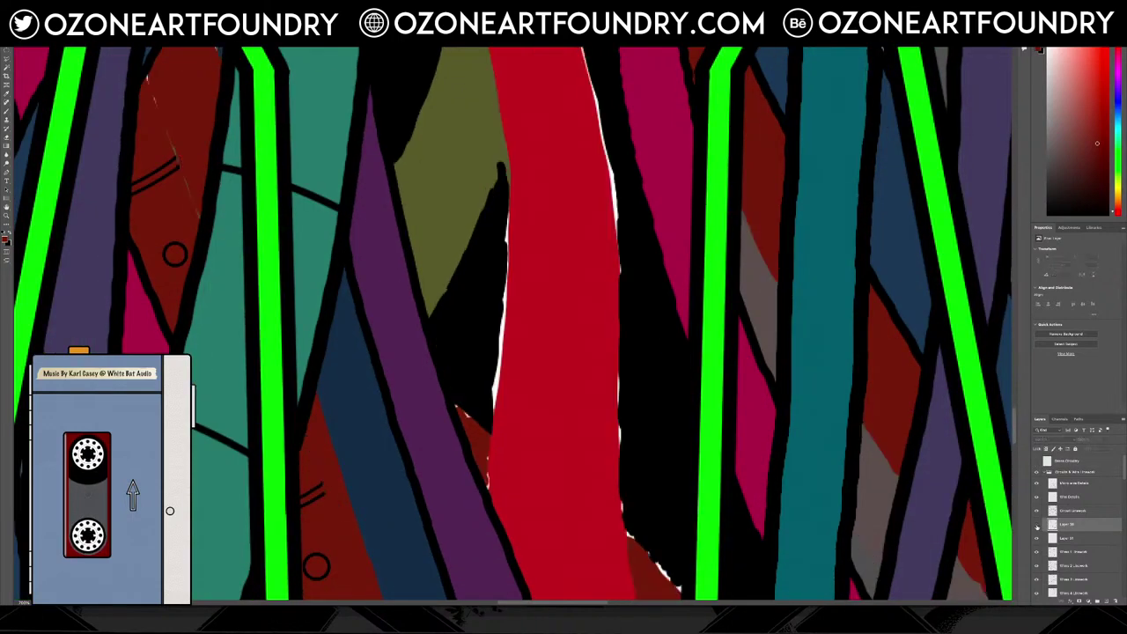
scroll(365, 327, down, 4)
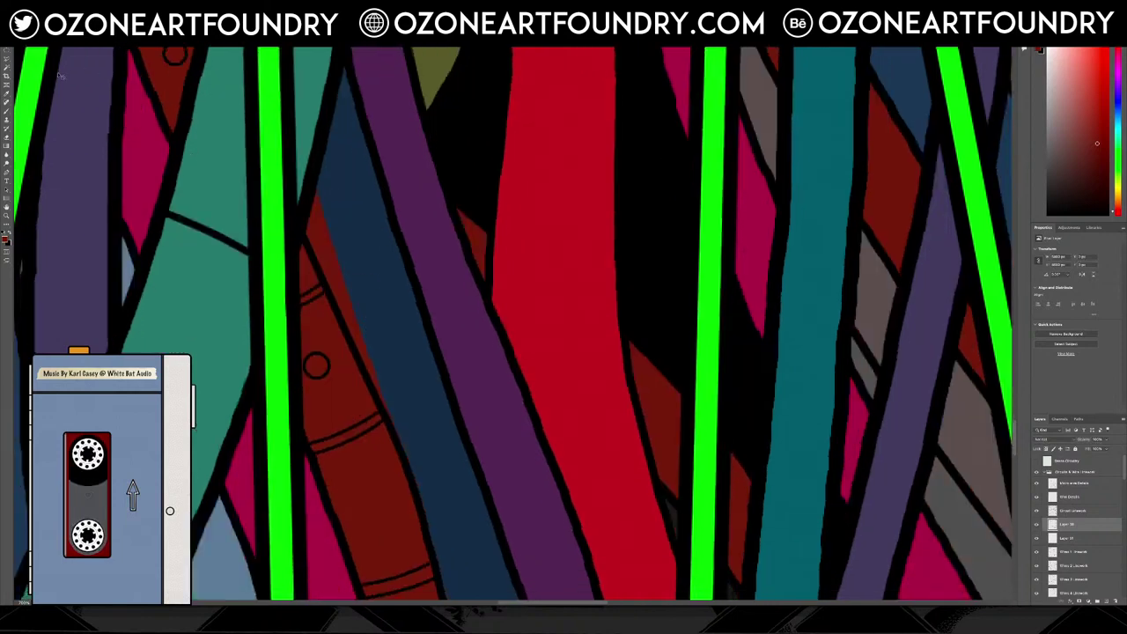
scroll(279, 175, up, 3)
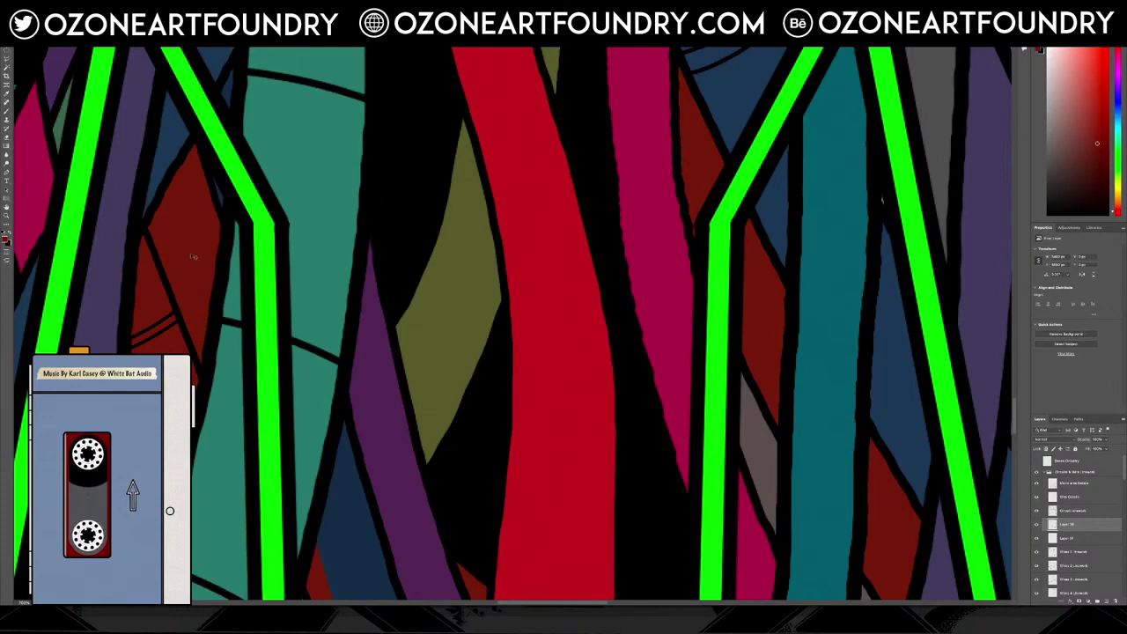
scroll(193, 255, down, 2)
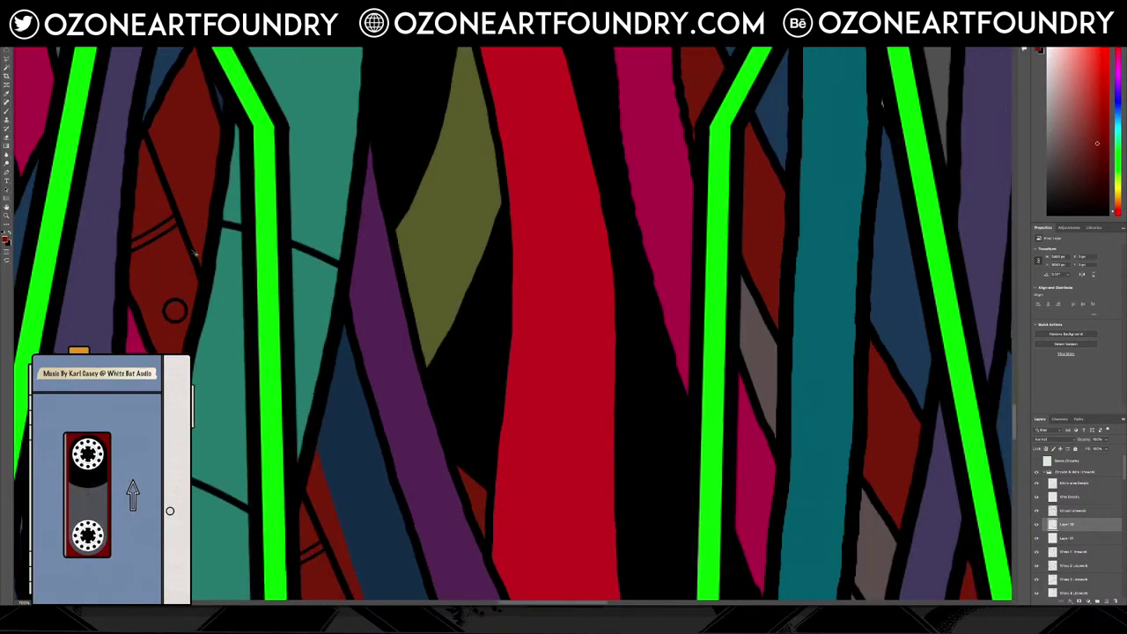
scroll(194, 253, down, 10)
scroll(334, 275, down, 15)
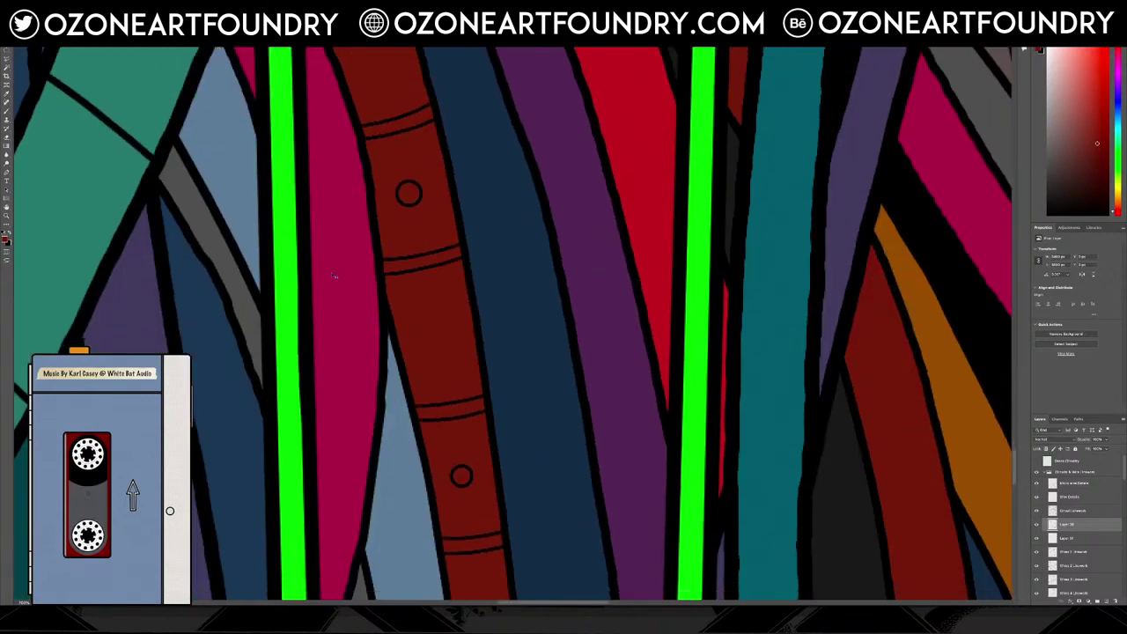
scroll(334, 276, down, 10)
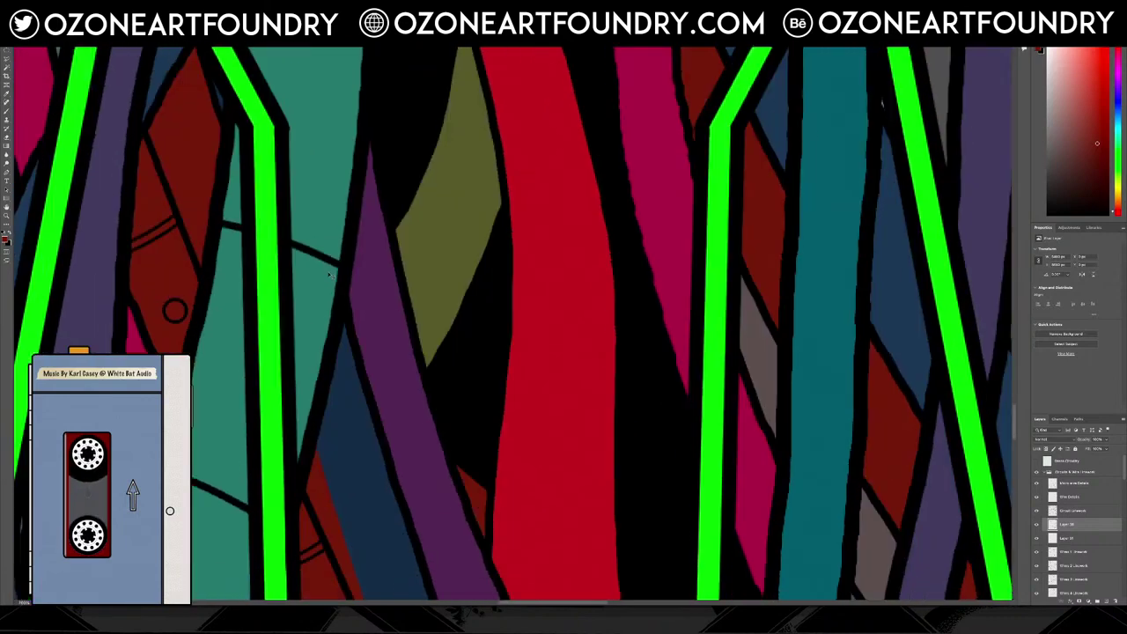
scroll(331, 275, down, 4)
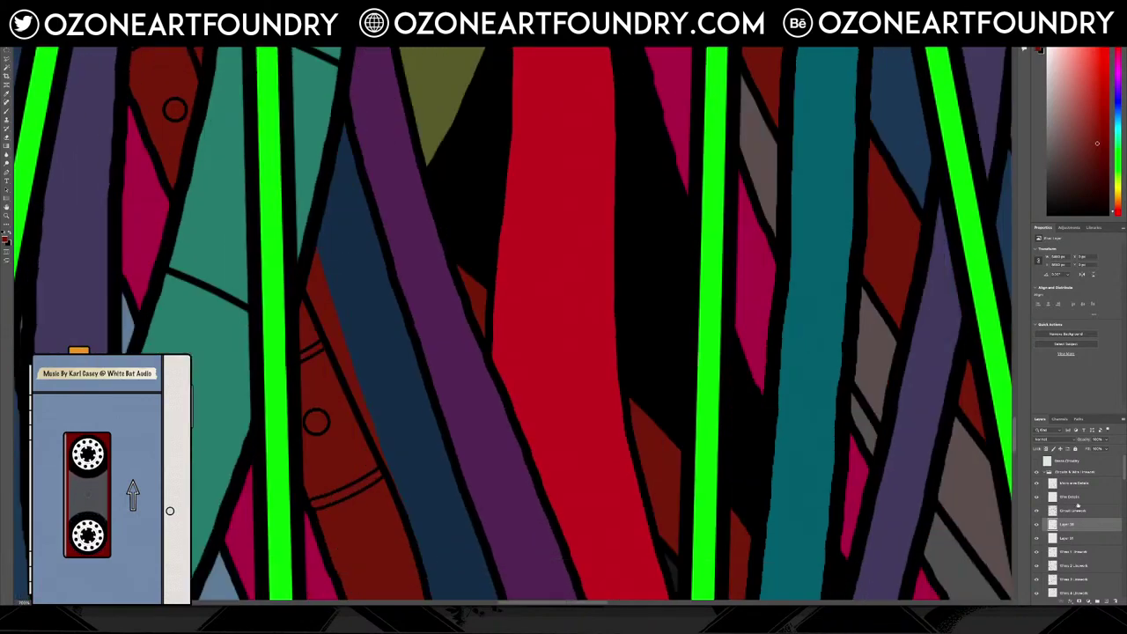
click(1037, 525)
click(1038, 524)
click(1038, 525)
click(1038, 524)
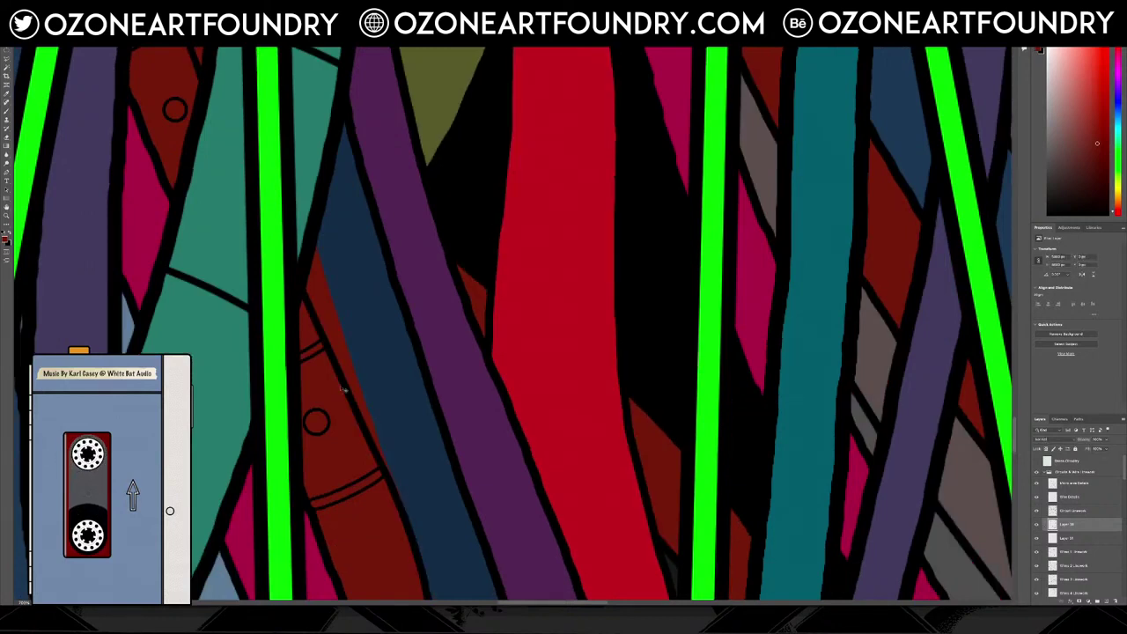
Lasso the strip where the dark red cable meets the dark blue cable on the base color layer and copy it to a new layer
ctrl+click(341, 359)
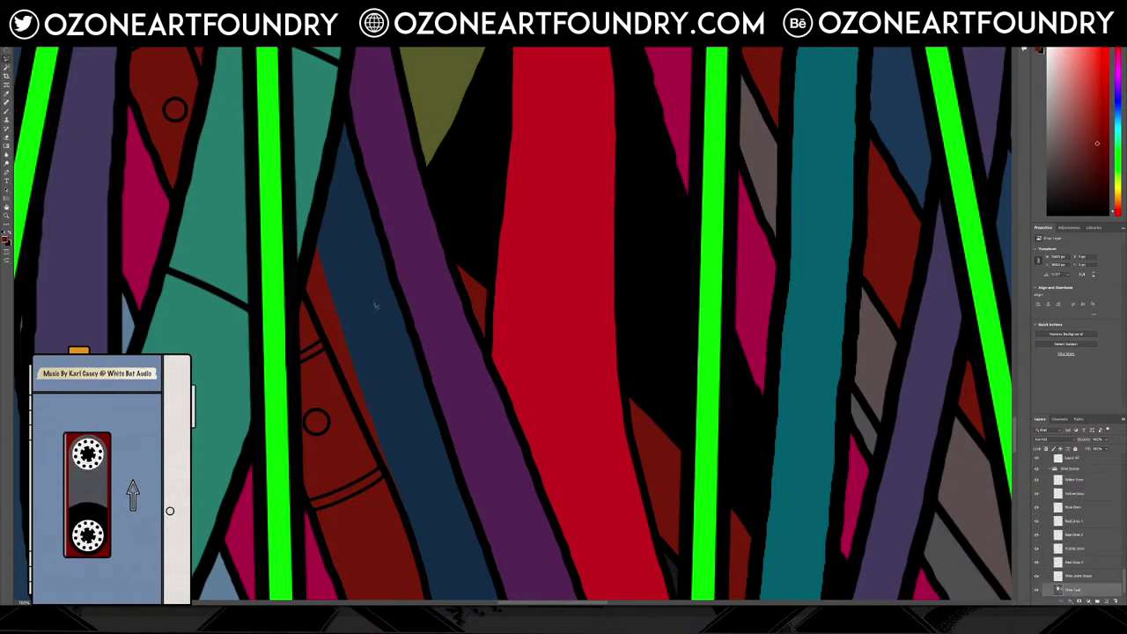
click(301, 325)
click(337, 312)
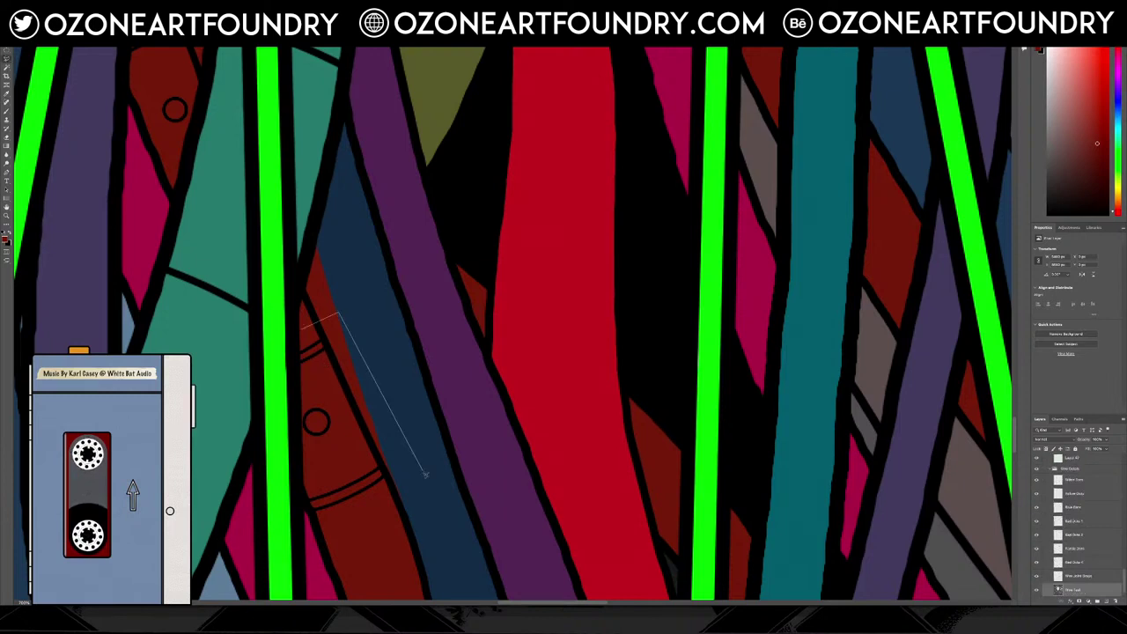
click(436, 502)
scroll(458, 537, down, 3)
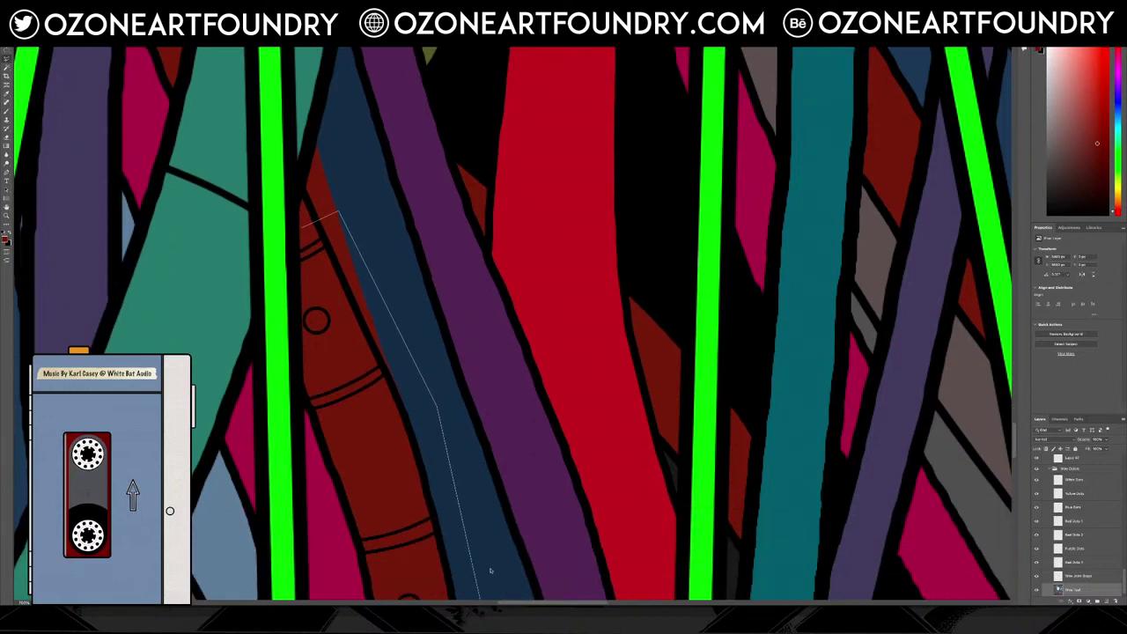
click(477, 517)
click(418, 530)
double_click(336, 329)
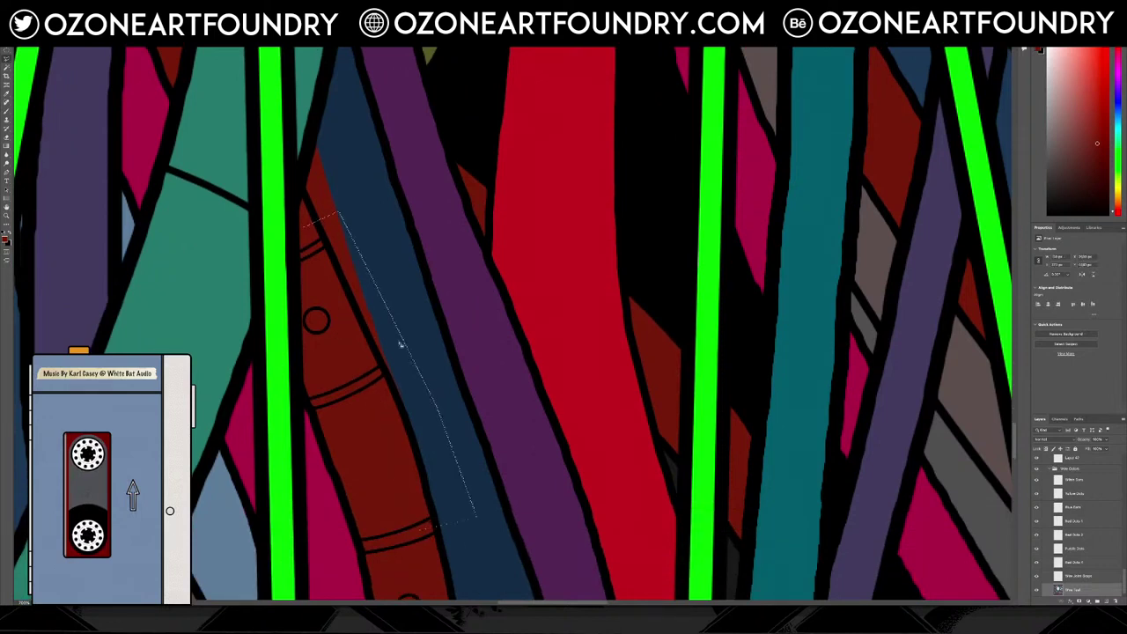
key(ctrl+d)
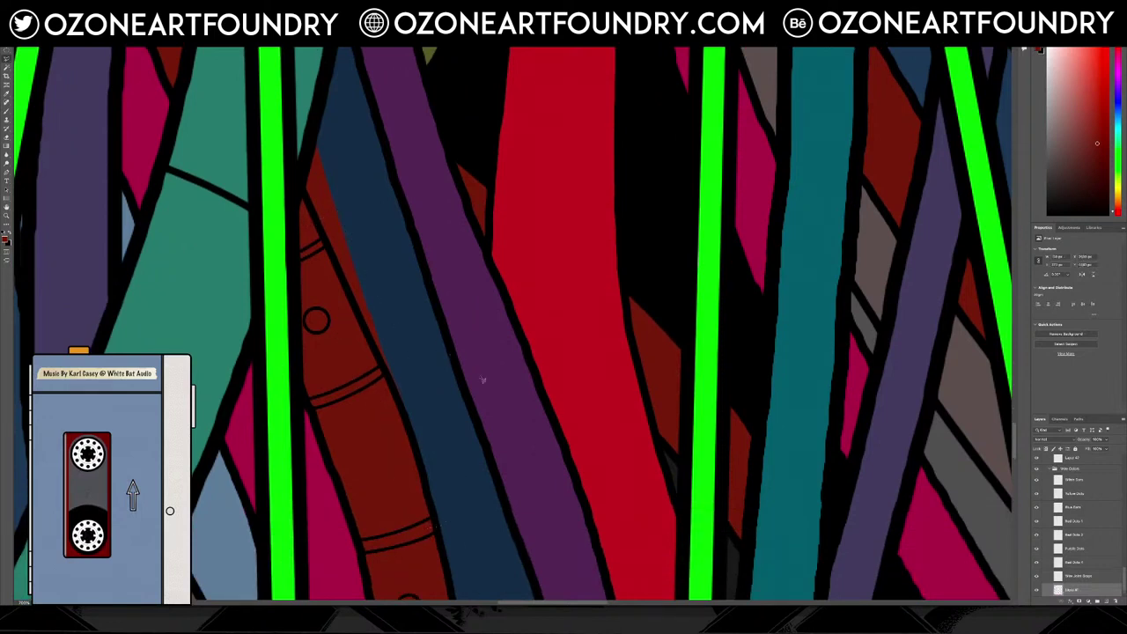
Try moving the copied color piece up over the dark blue cable with Free Transform, and undo the move
key(ctrl+t)
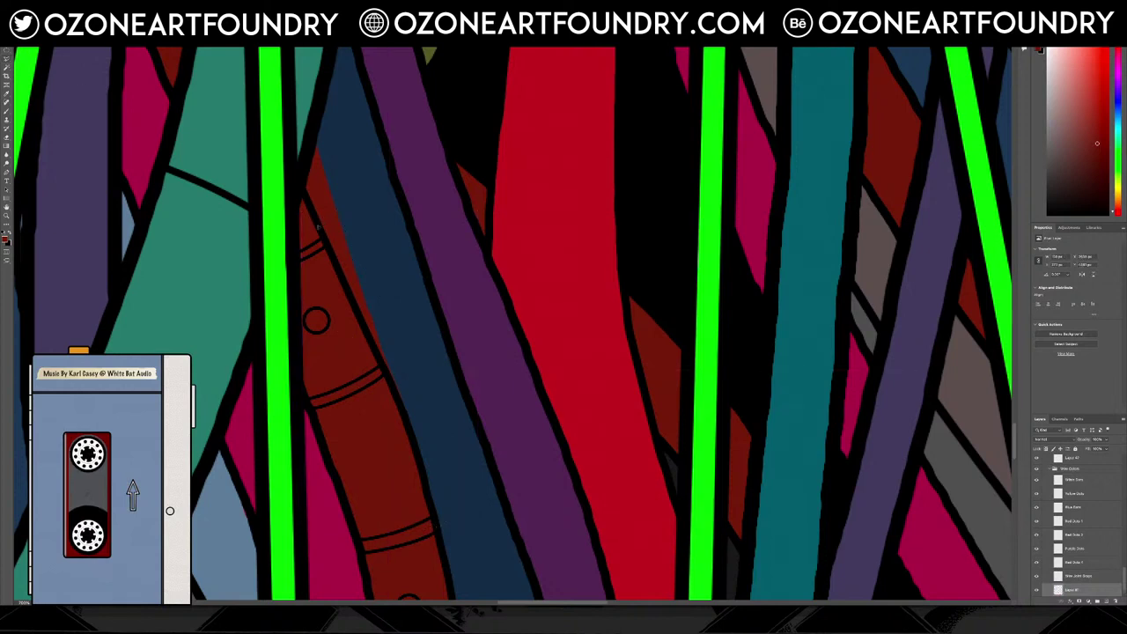
drag(339, 288, 359, 239)
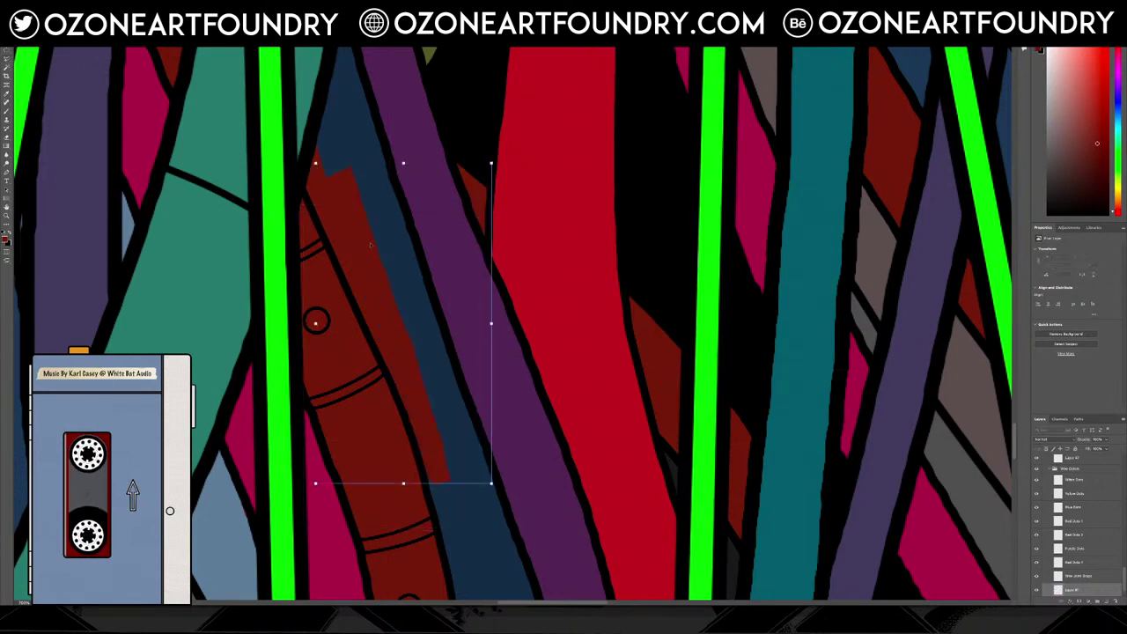
key(ctrl+z)
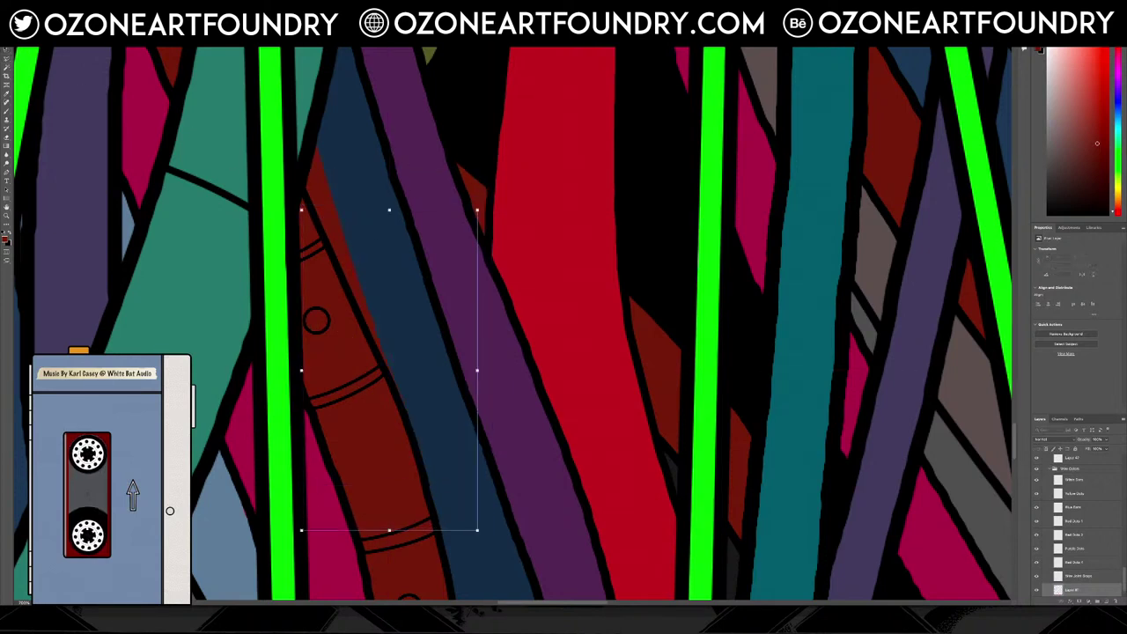
key(Return)
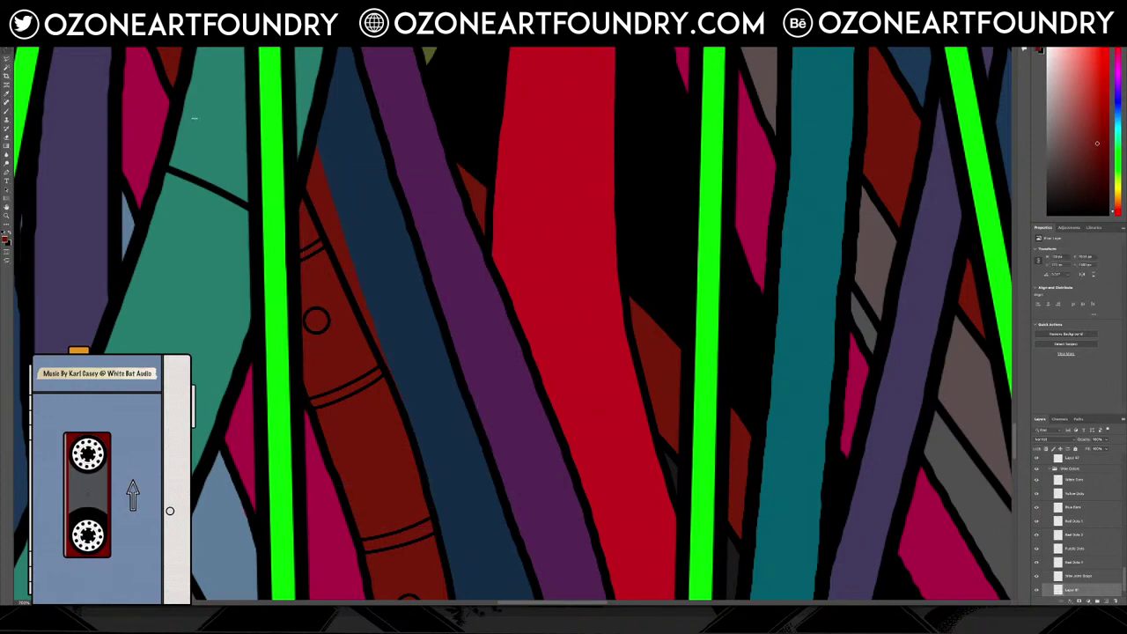
On the cable linework layer, lasso the black outline along the dark red cable's edge beside the blue cable and copy it to a new layer
ctrl+click(341, 275)
click(1038, 462)
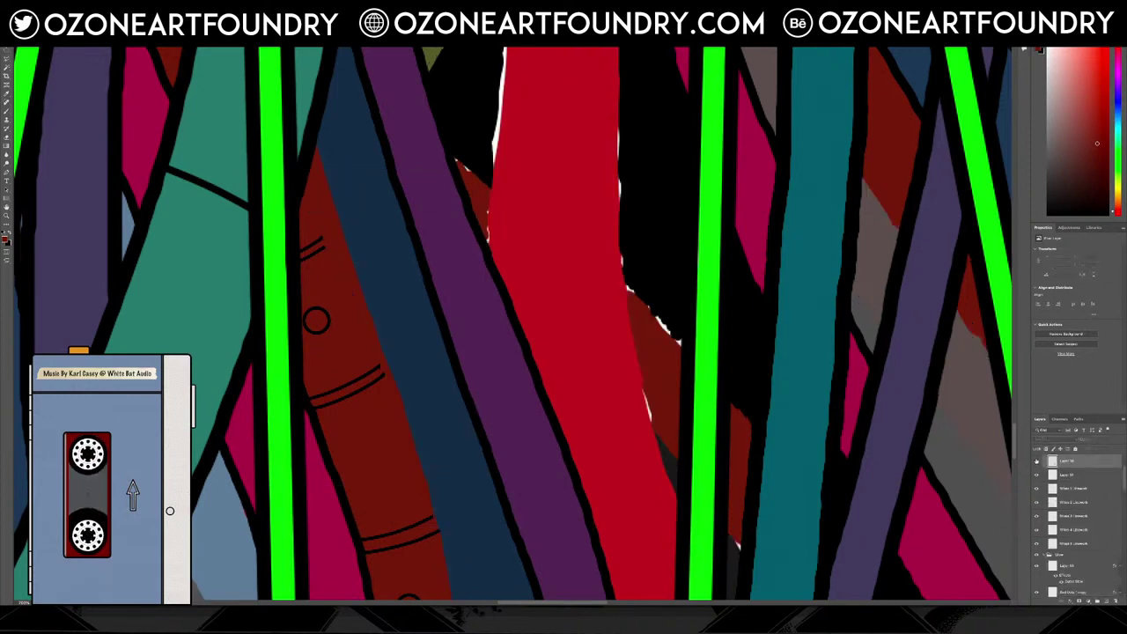
click(1038, 462)
click(8, 59)
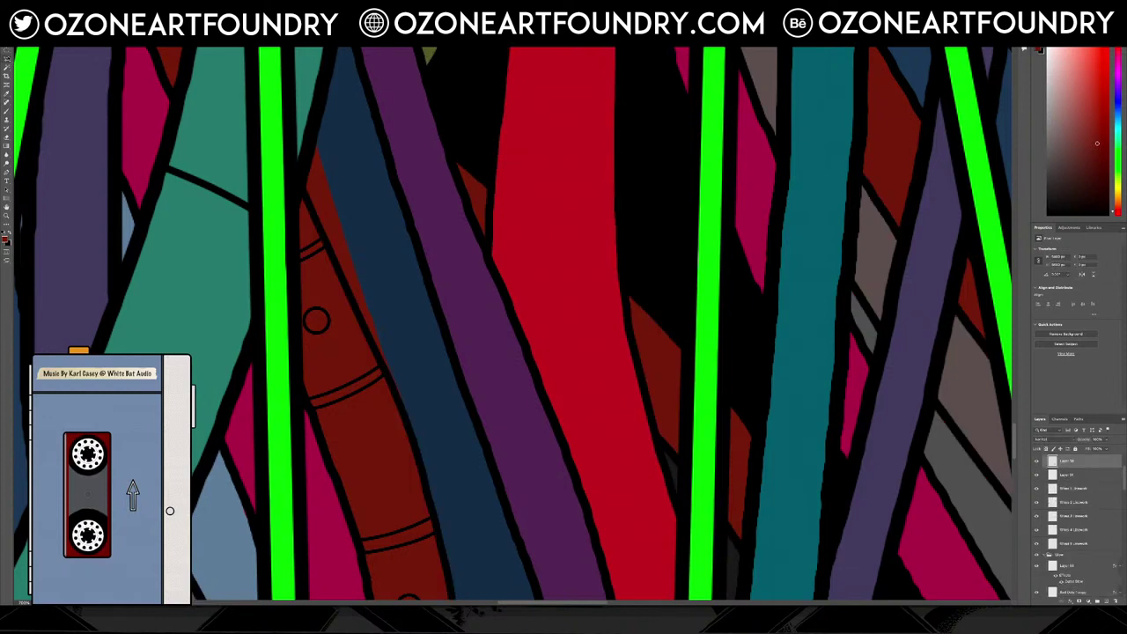
click(306, 226)
click(337, 216)
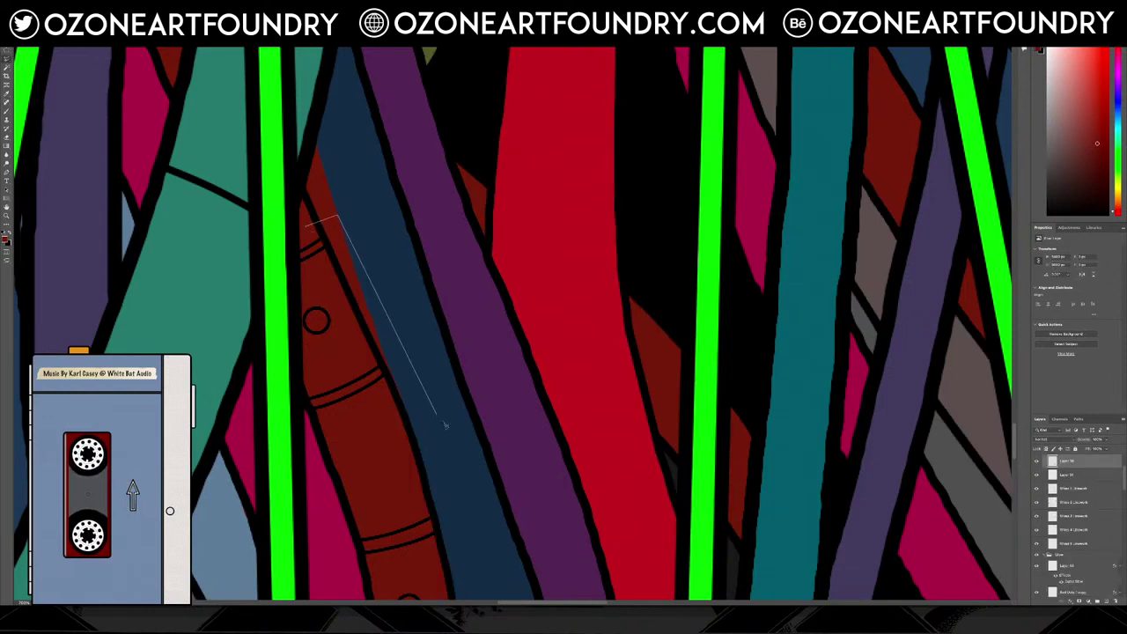
click(433, 421)
click(462, 521)
click(407, 542)
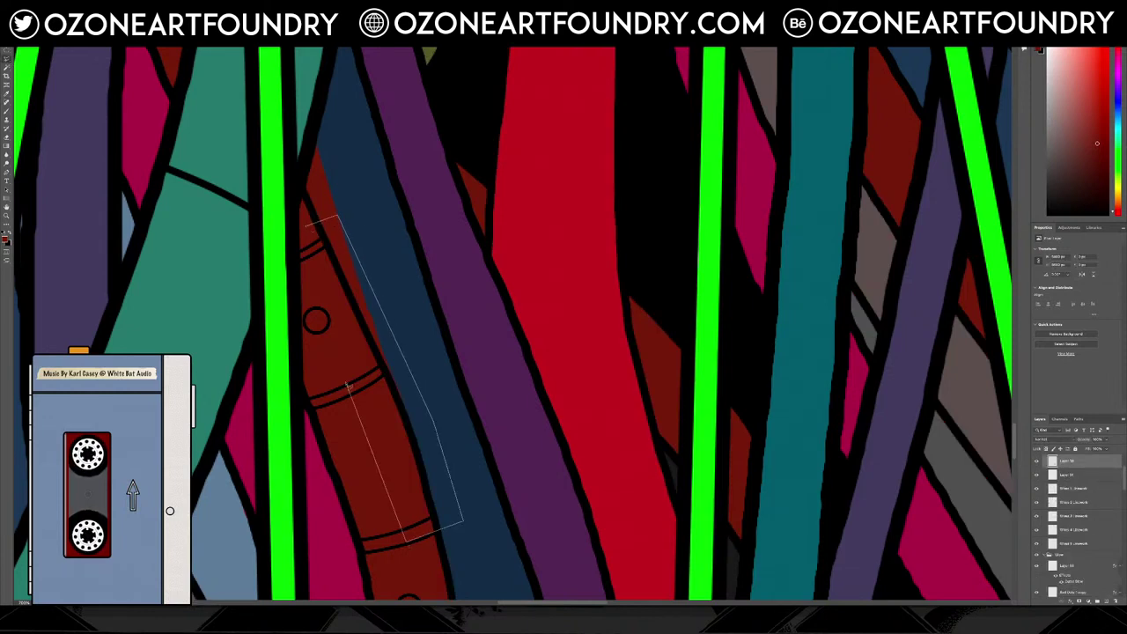
double_click(346, 382)
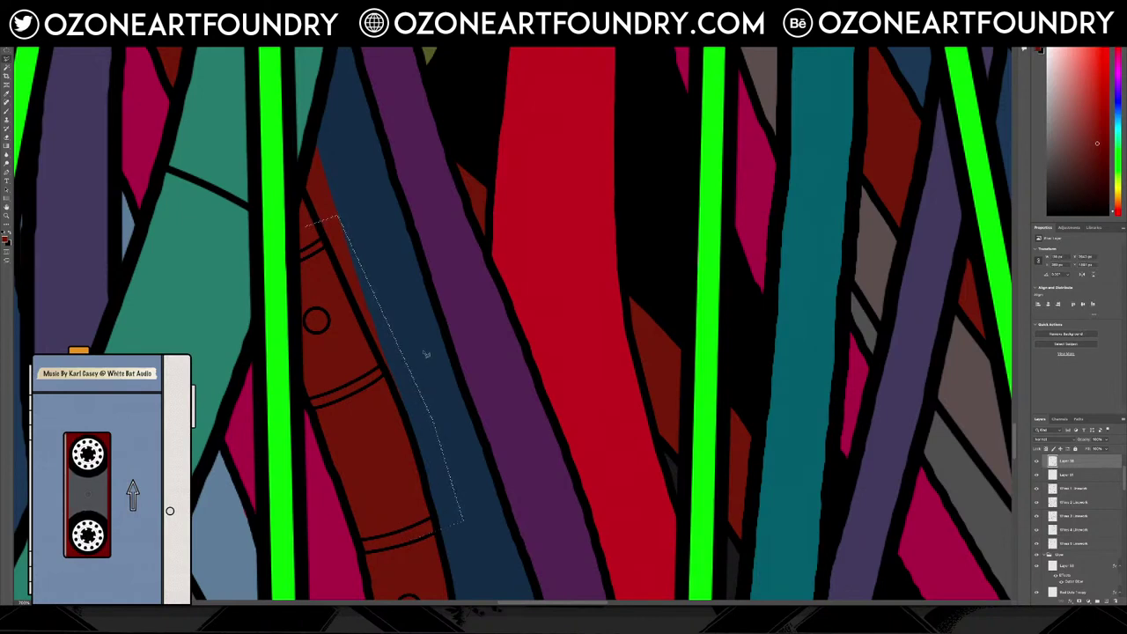
key(ctrl+j)
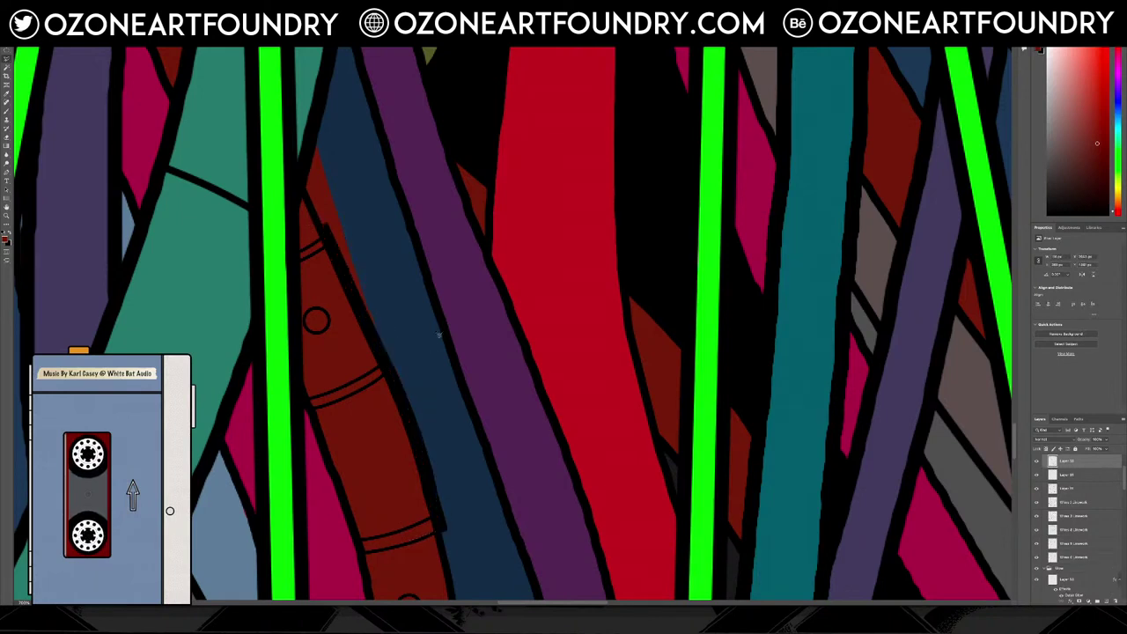
Move and rotate the copied outline to cover the unlined border between the dark red and dark blue cables
key(ctrl+t)
drag(394, 269, 372, 166)
drag(450, 159, 389, 199)
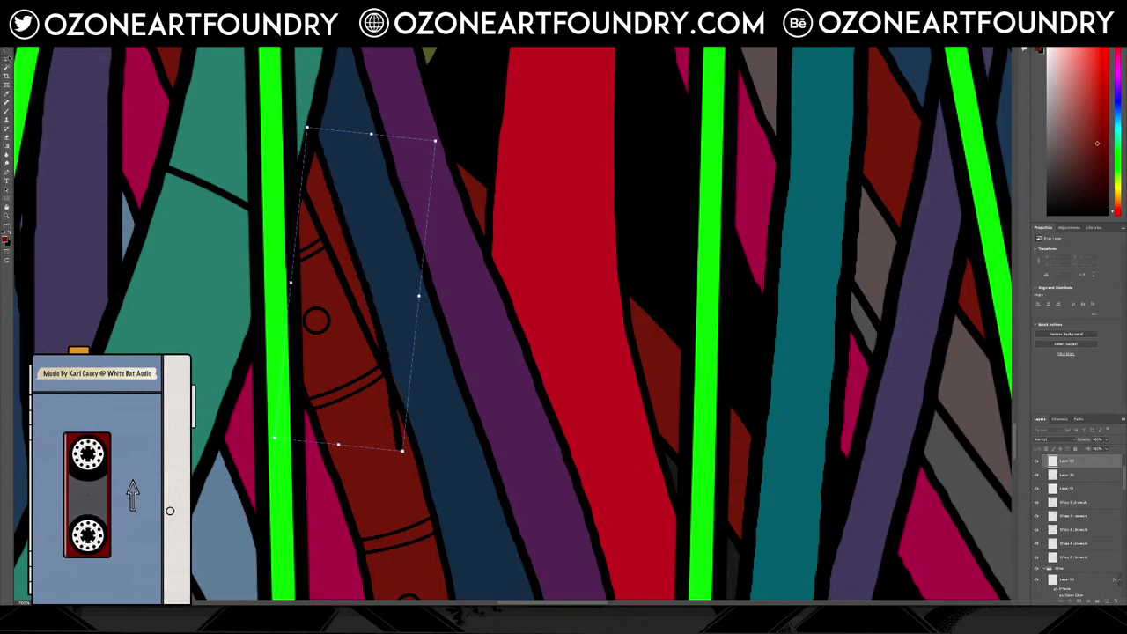
key(Return)
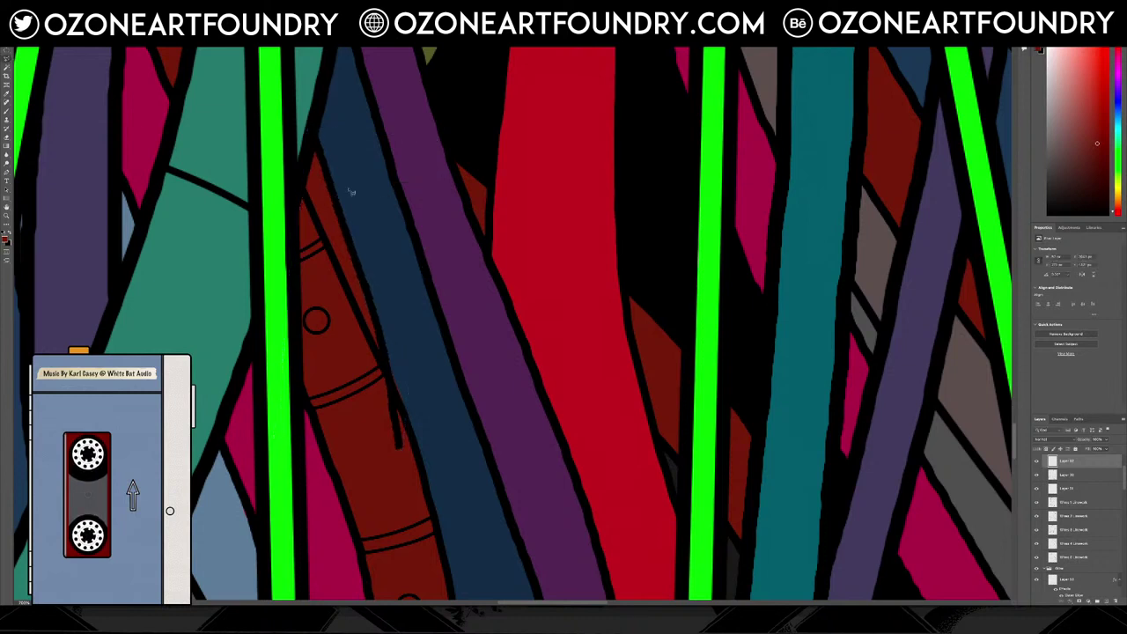
Lasso the lower end of the copied outline that overhangs onto the dark red cable and delete it
click(378, 357)
click(420, 448)
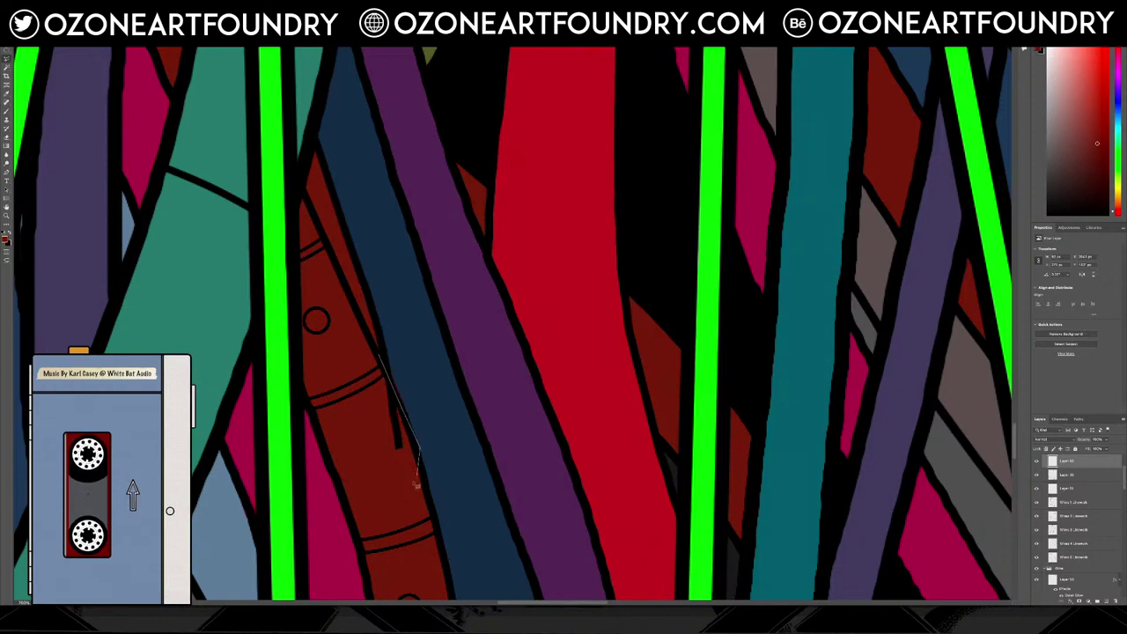
click(353, 441)
click(344, 375)
double_click(378, 379)
key(Delete)
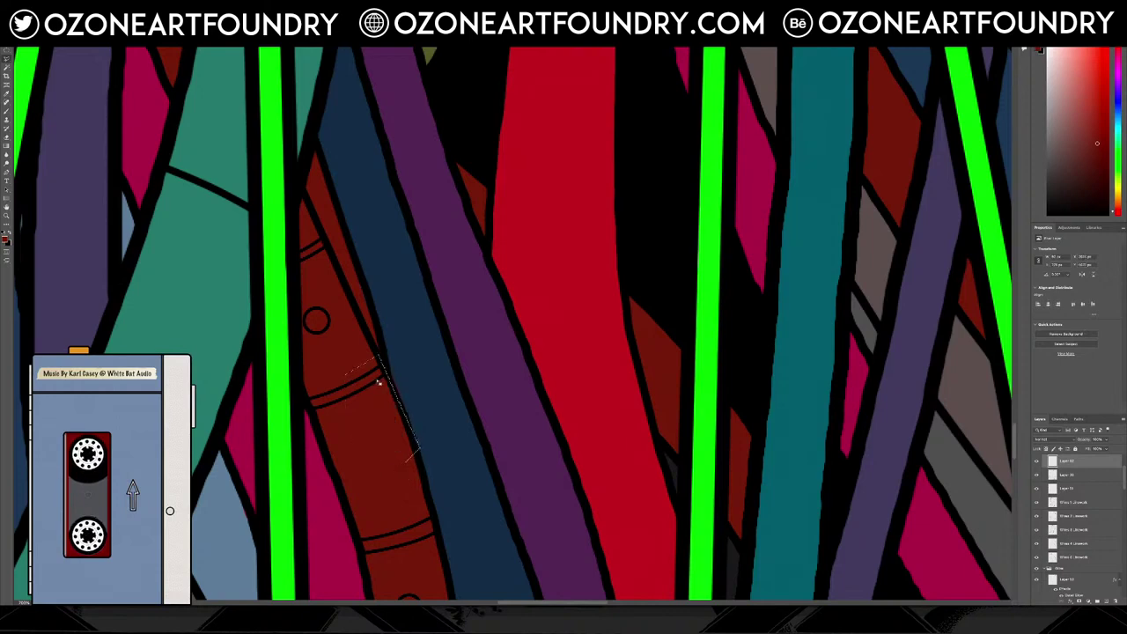
Deselect the trimmed outline copy and merge its layer down into the layer below
key(ctrl+d)
scroll(409, 350, up, 5)
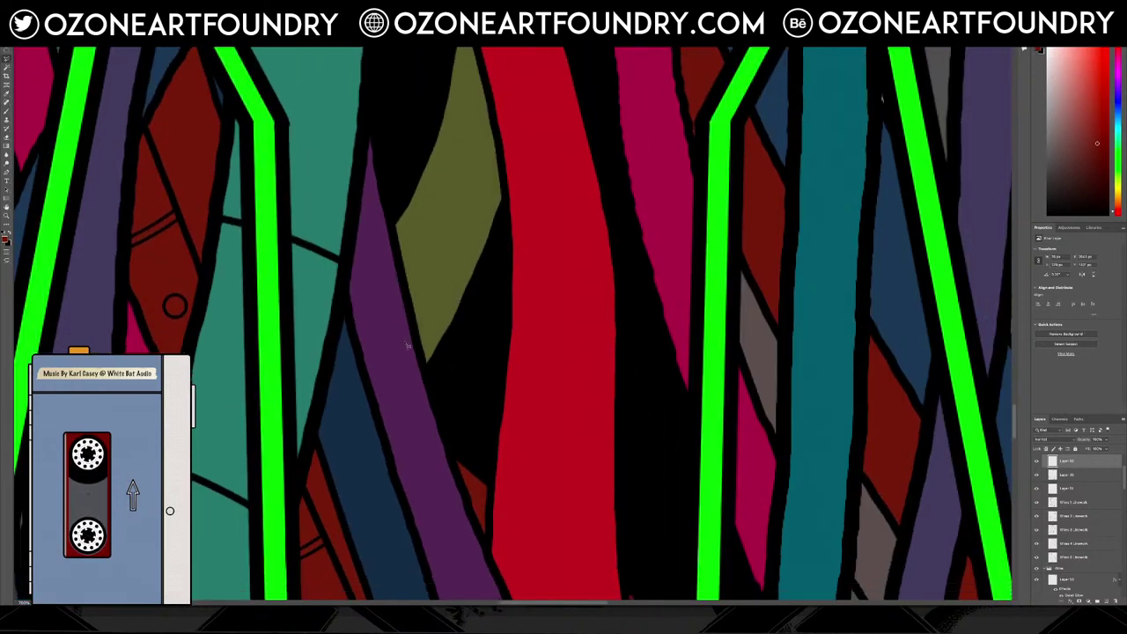
scroll(408, 348, up, 5)
scroll(385, 404, down, 8)
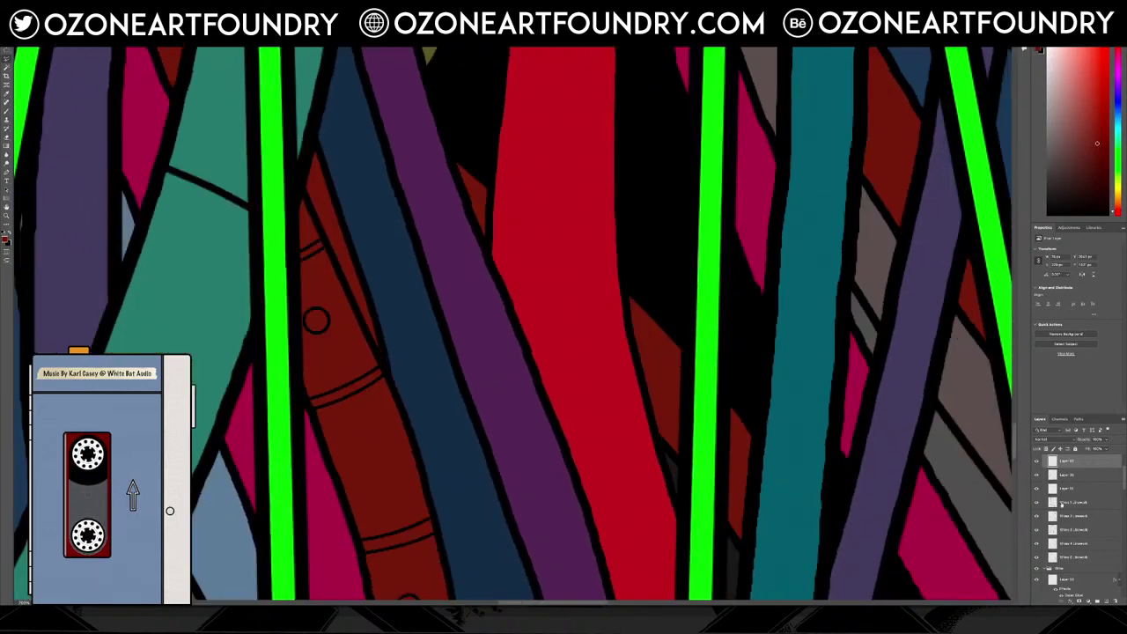
right_click(1083, 462)
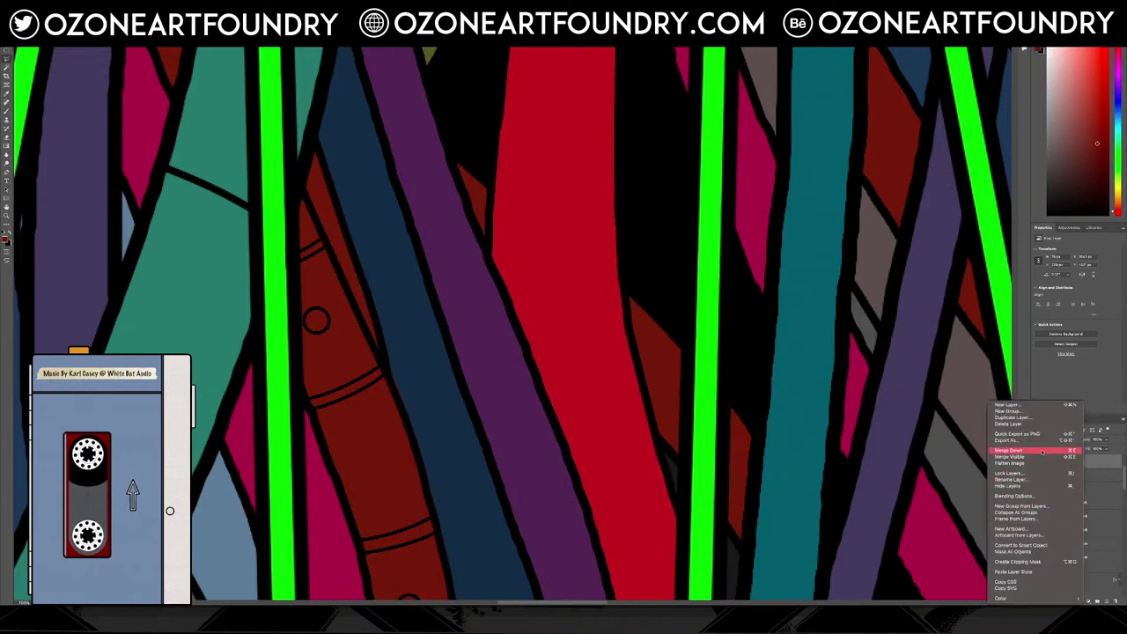
click(1042, 451)
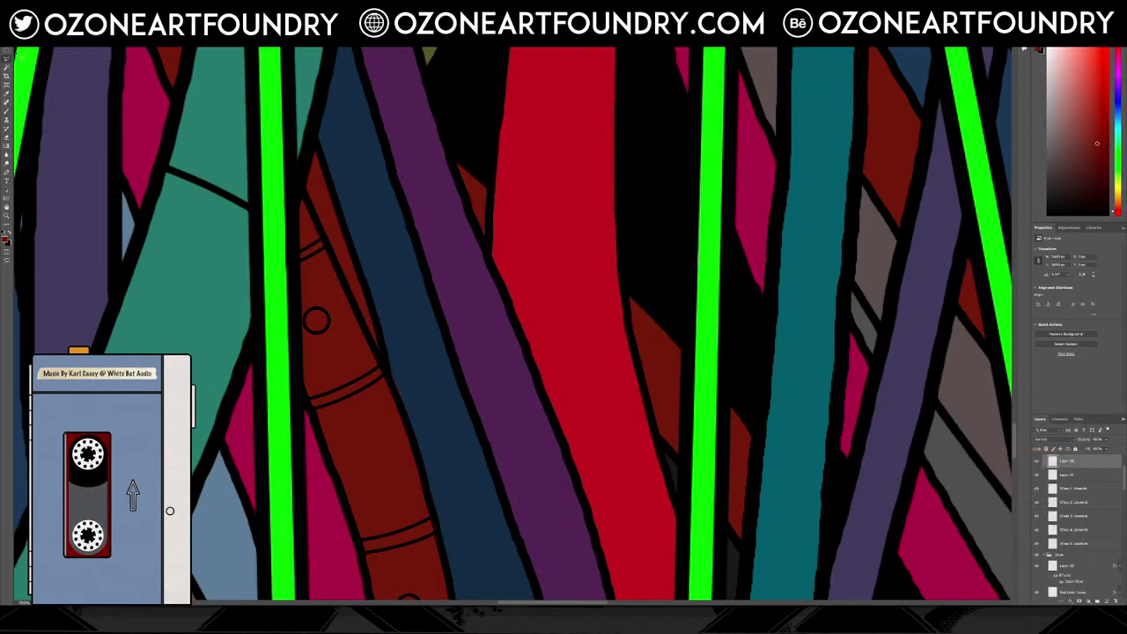
Switch to the cables' base color layer and sample the dark blue of the cable beside the dark red one
click(373, 322)
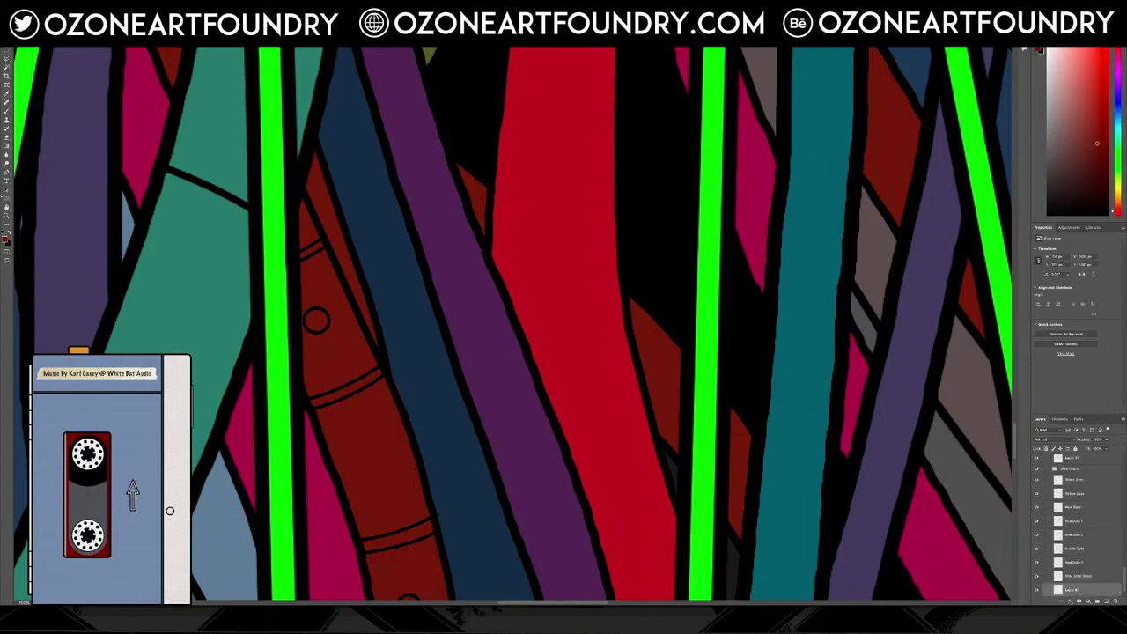
click(7, 215)
scroll(416, 371, up, 2)
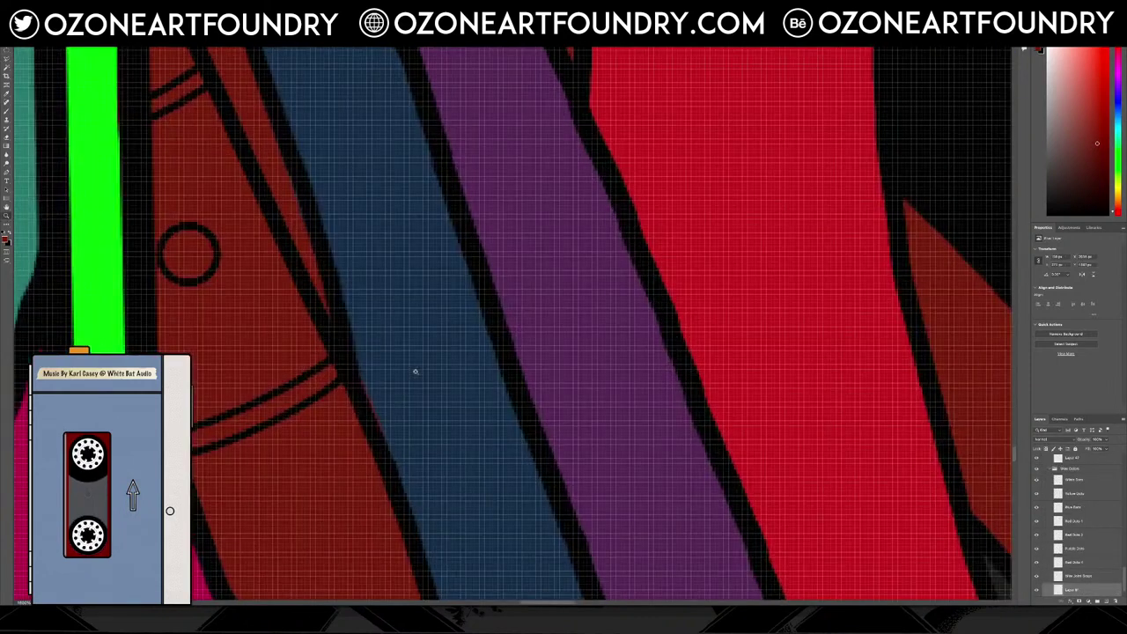
click(8, 95)
click(359, 201)
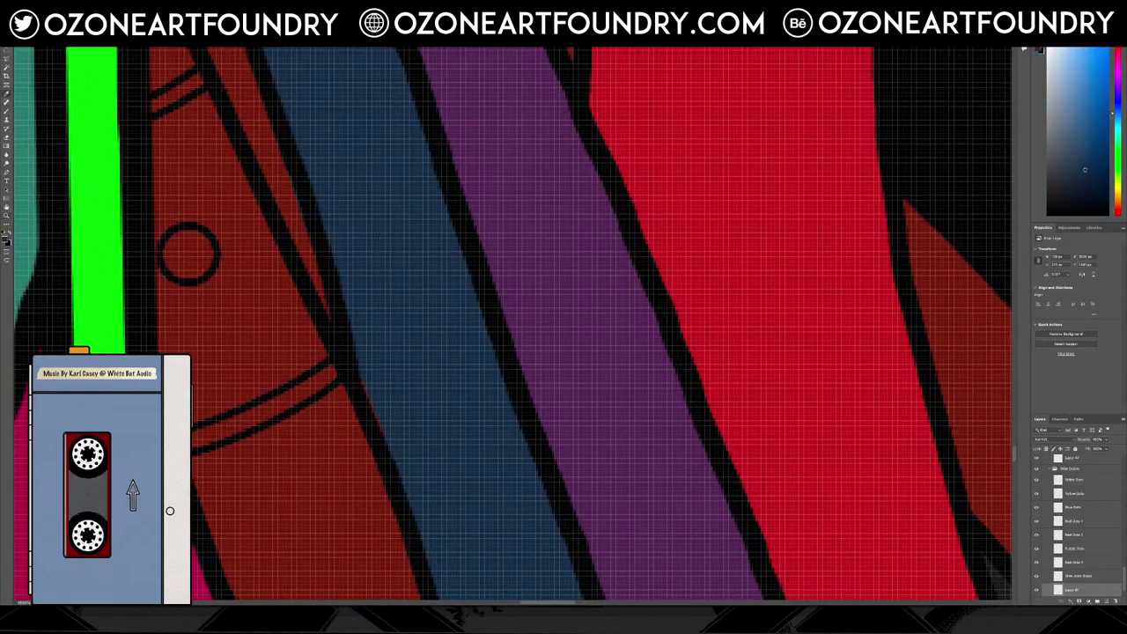
Lasso the dark red sliver showing along the dark blue cable's edge and fill it with the sampled blue foreground color
click(8, 60)
click(352, 363)
click(353, 384)
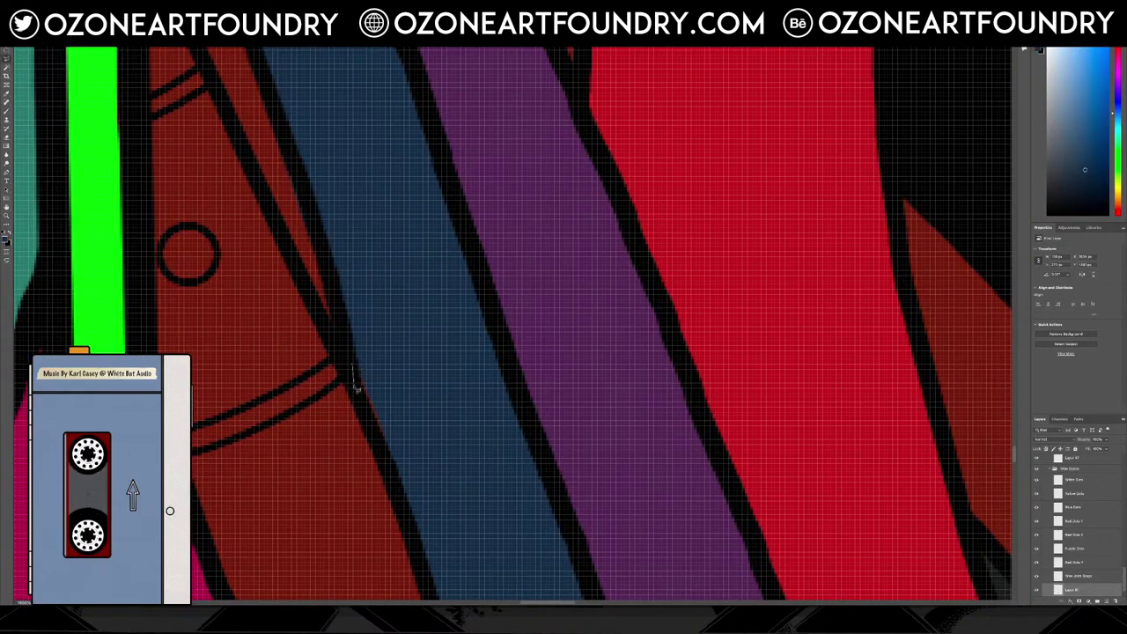
drag(387, 453, 396, 489)
click(443, 509)
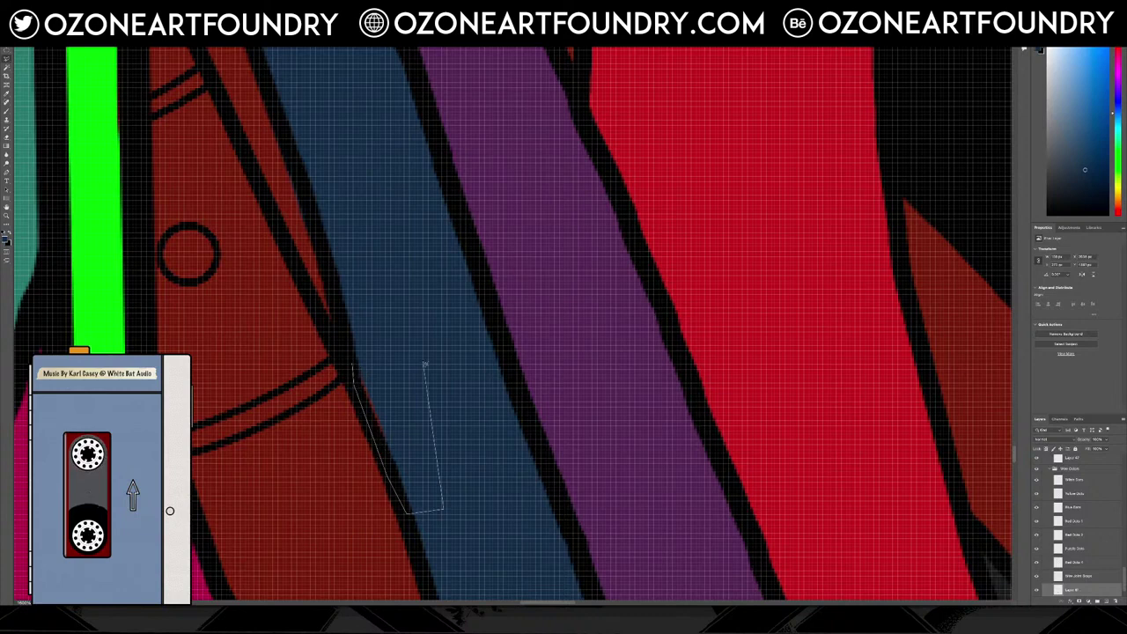
double_click(424, 360)
click(80, 4)
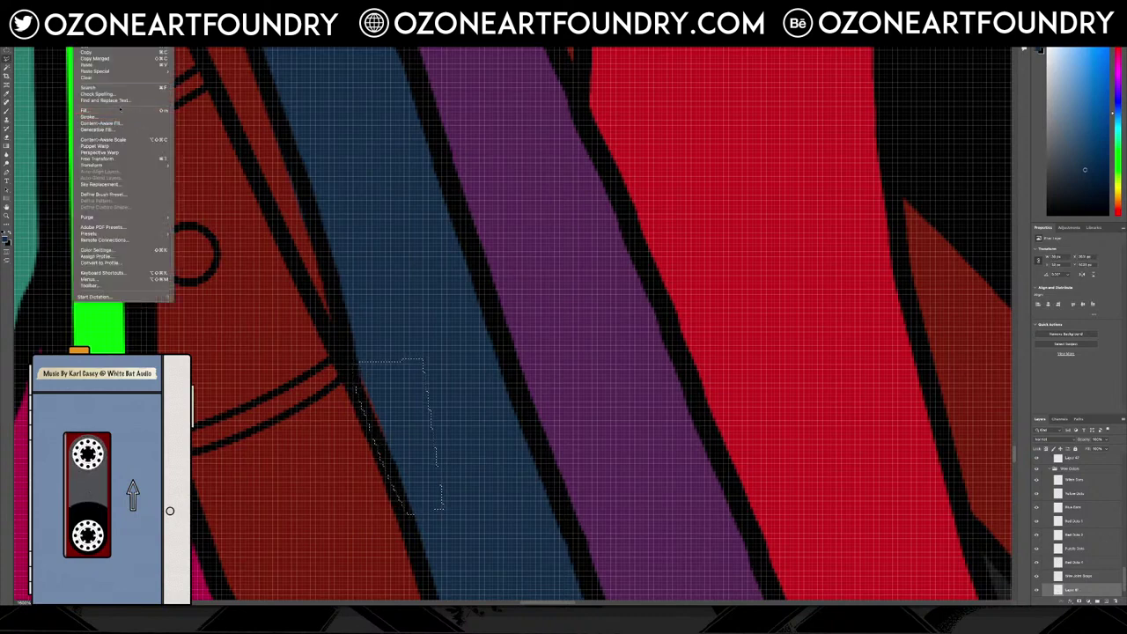
click(123, 116)
click(610, 278)
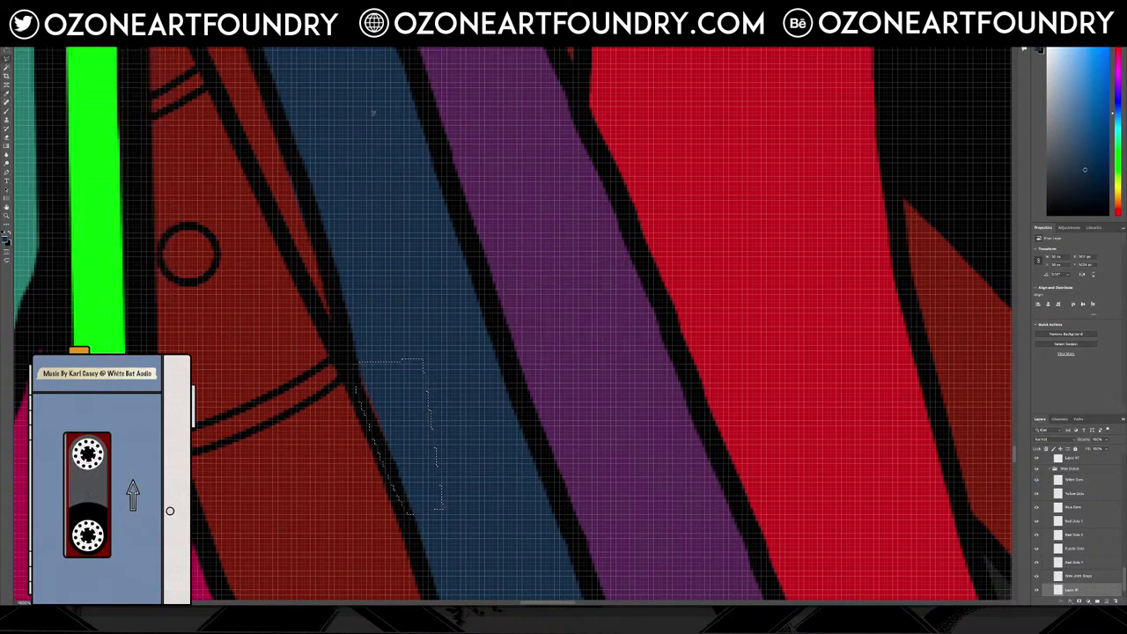
click(80, 4)
click(123, 112)
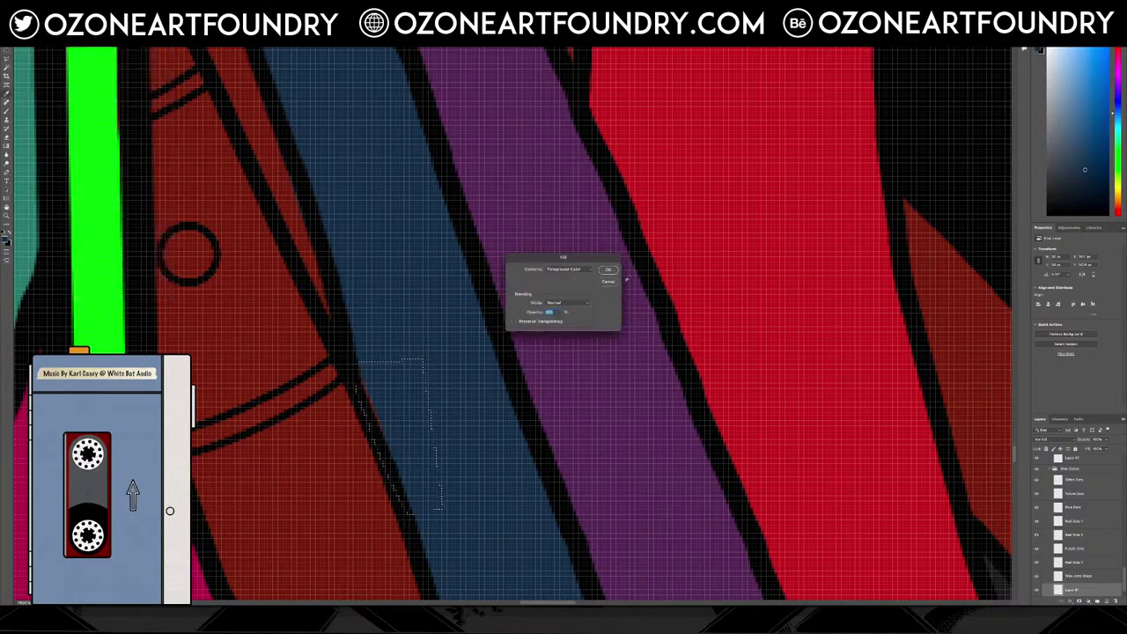
click(609, 271)
Deselect the filled area and sample the muted gray-brown from one of the cables as the foreground color
scroll(312, 305, up, 5)
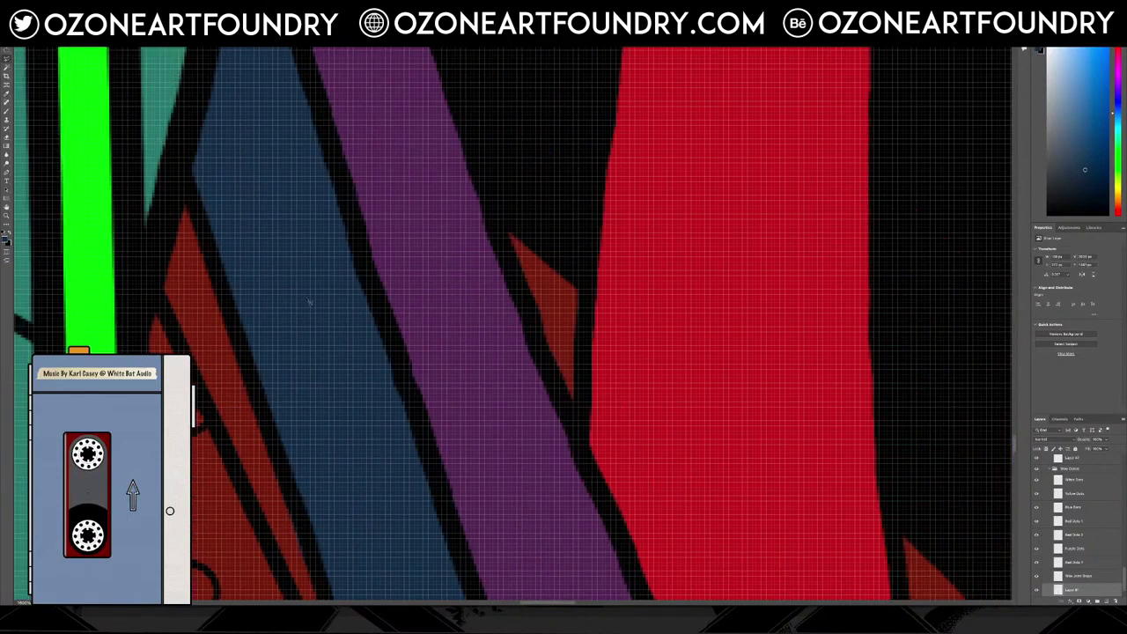
key(ctrl+minus)
key(ctrl+minus)
key(ctrl+minus)
key(ctrl+minus)
key(ctrl+minus)
key(ctrl+minus)
key(ctrl+minus)
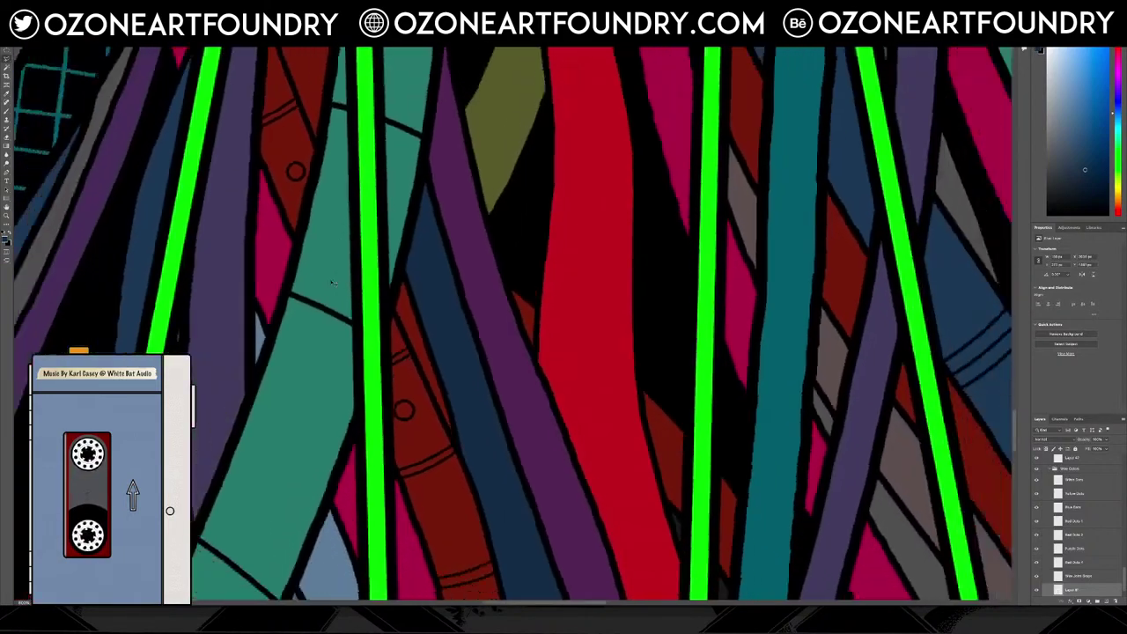
scroll(333, 285, down, 4)
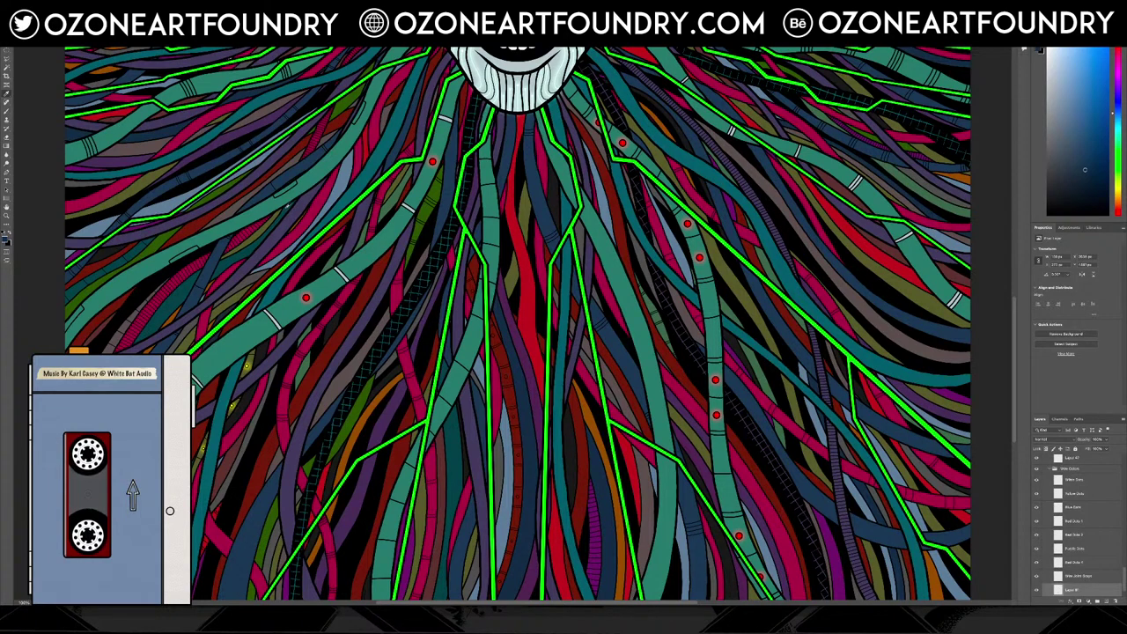
click(229, 212)
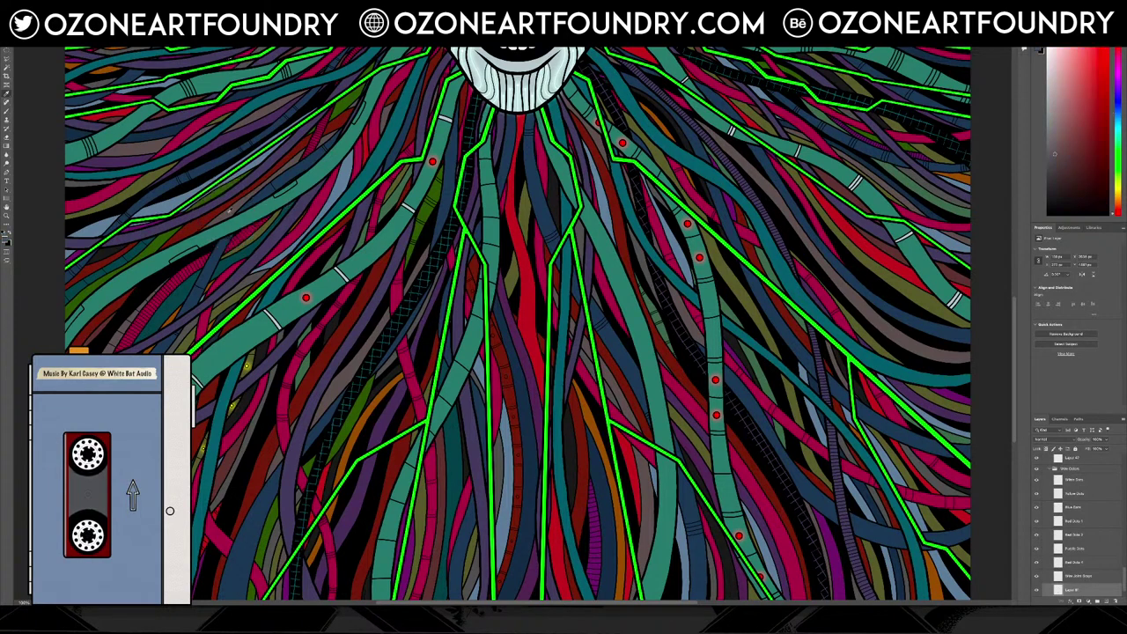
Lasso the dark red wedge above the banded cable, beside the green line's bend, and fill it with the gray-brown foreground color
click(7, 216)
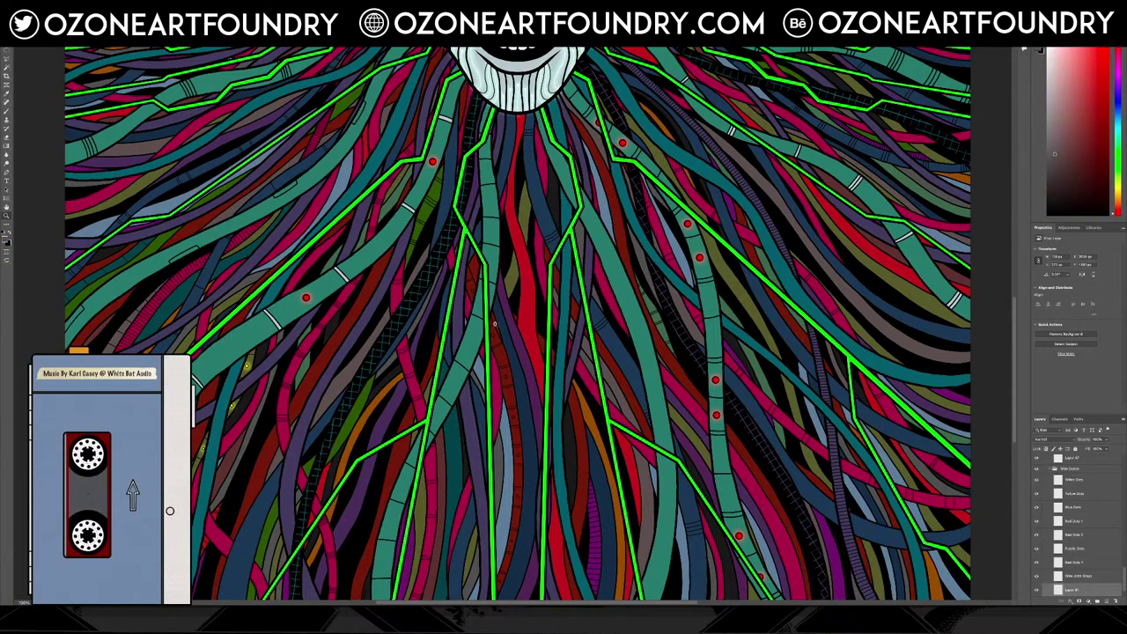
drag(494, 323, 384, 276)
click(7, 59)
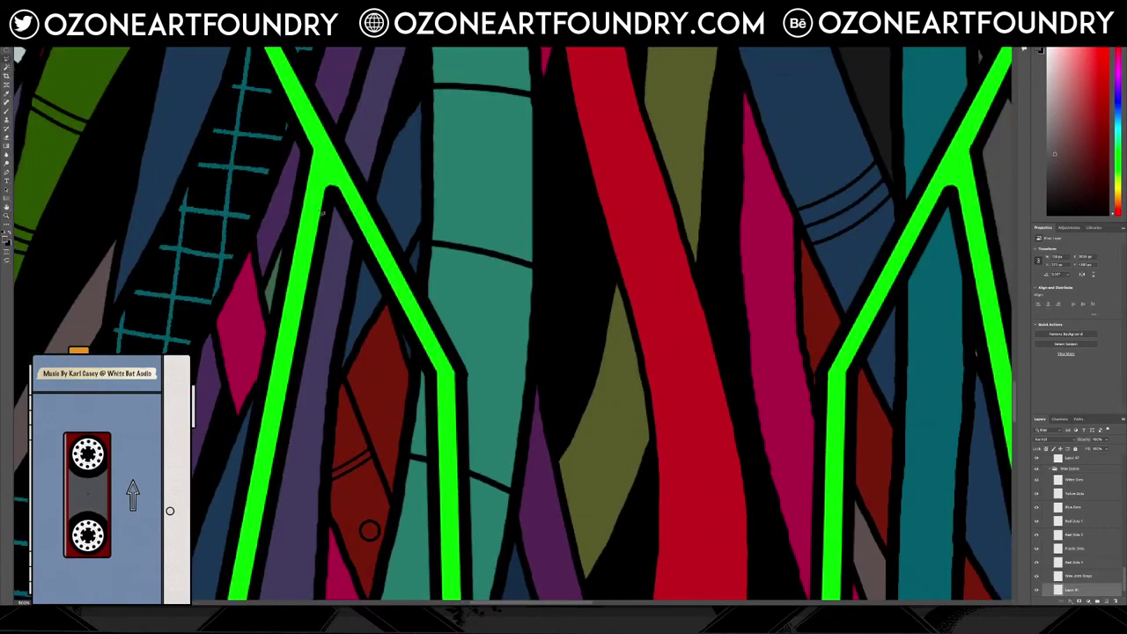
mouse_move(348, 377)
mouse_down()
mouse_move(391, 305)
mouse_move(419, 377)
mouse_move(407, 356)
mouse_move(396, 504)
mouse_move(348, 387)
mouse_up()
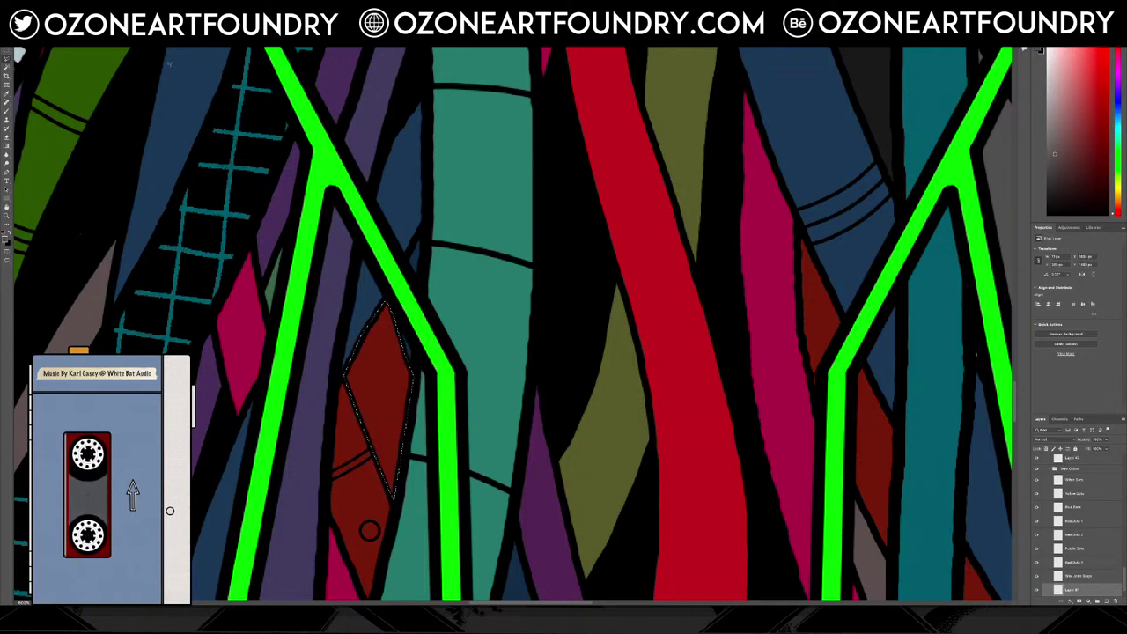
click(79, 8)
click(88, 110)
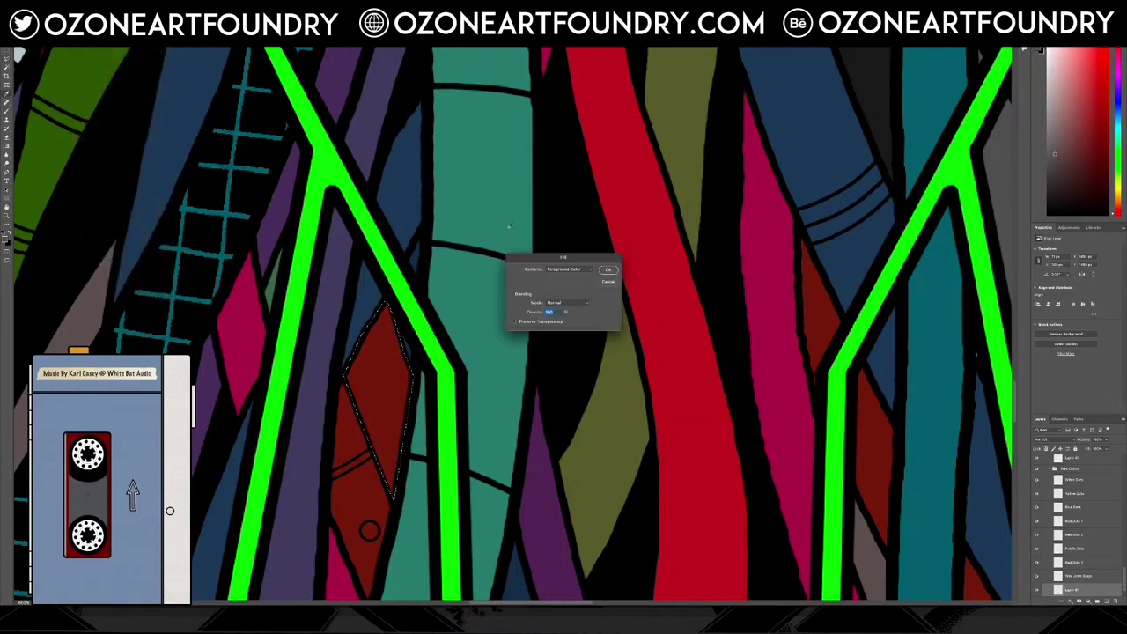
click(605, 273)
Lasso the narrow red wedge between the banded dark red cable and the dark blue cable and fill it with gray-brown
scroll(491, 236, down, 5)
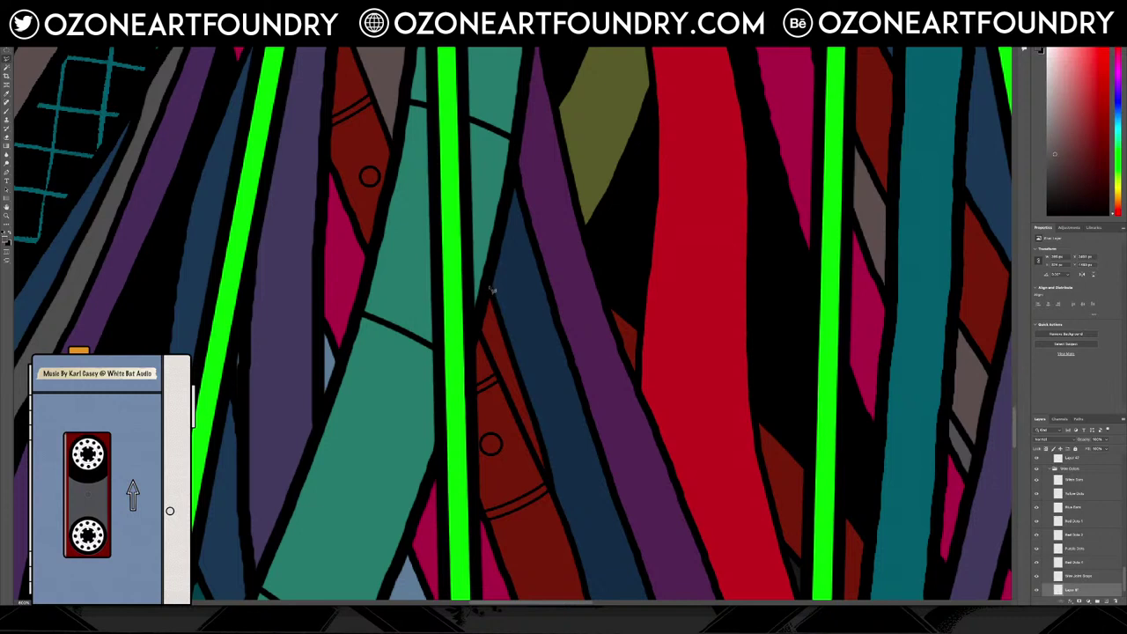
mouse_move(489, 287)
mouse_down()
mouse_move(552, 484)
mouse_move(478, 331)
mouse_move(489, 290)
mouse_up()
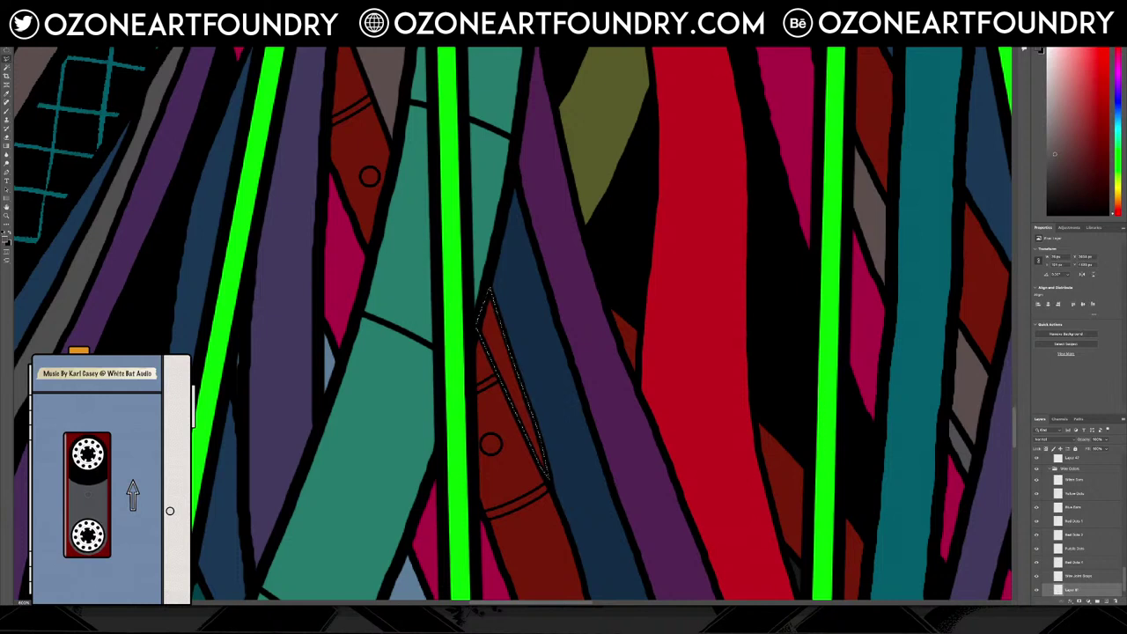
click(80, 3)
click(105, 110)
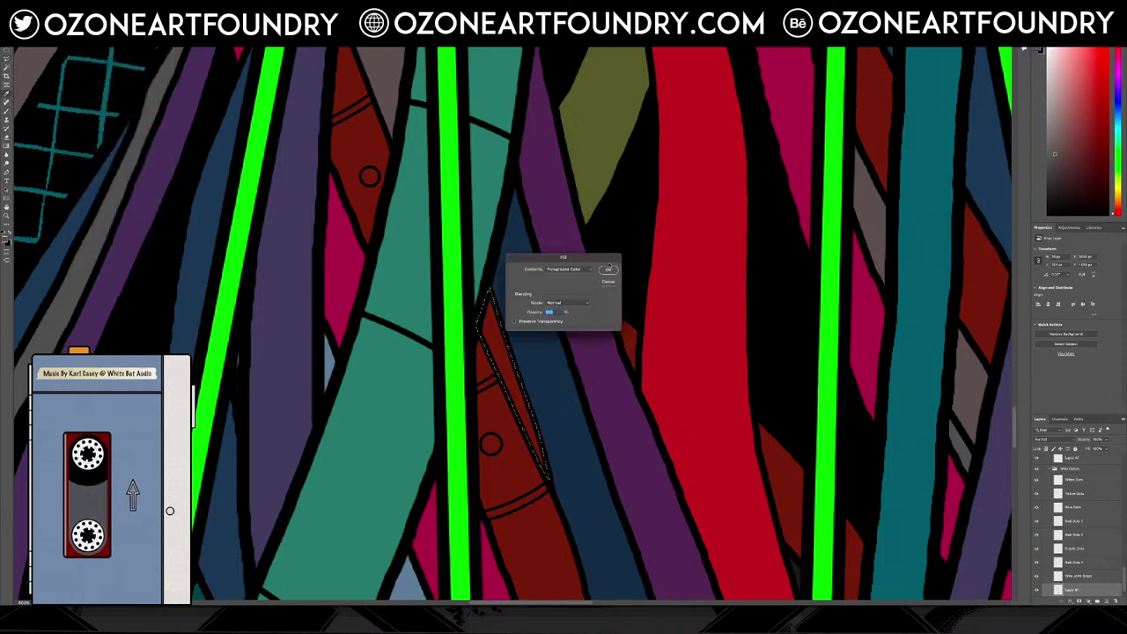
click(607, 270)
key(ctrl+d)
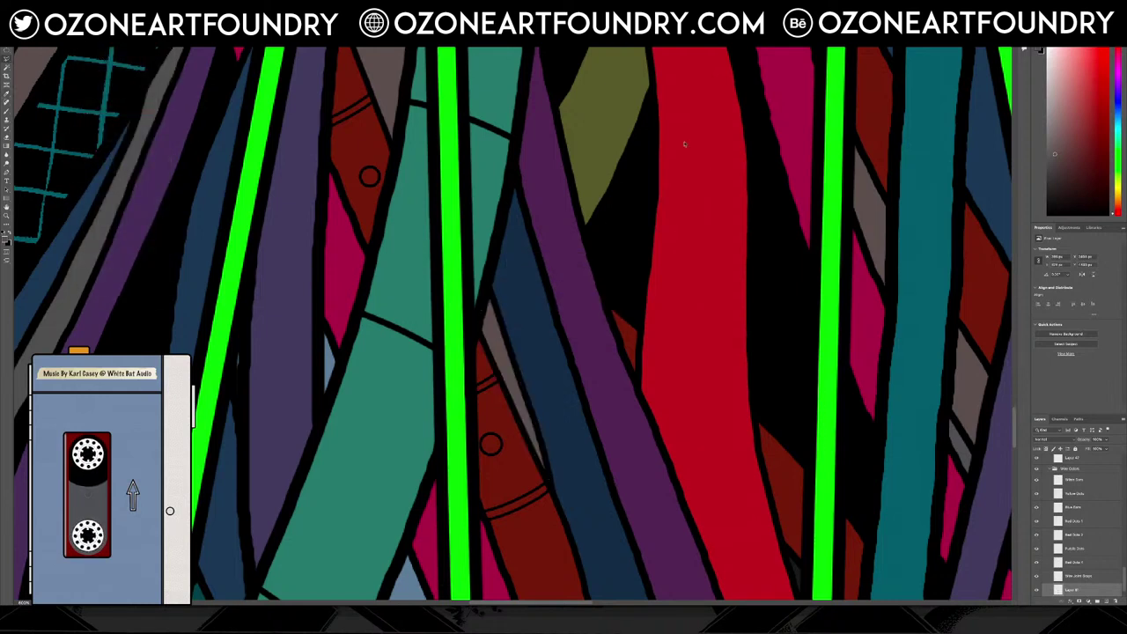
Add a new empty layer above the topmost layer of the glow group
scroll(684, 143, down, 10)
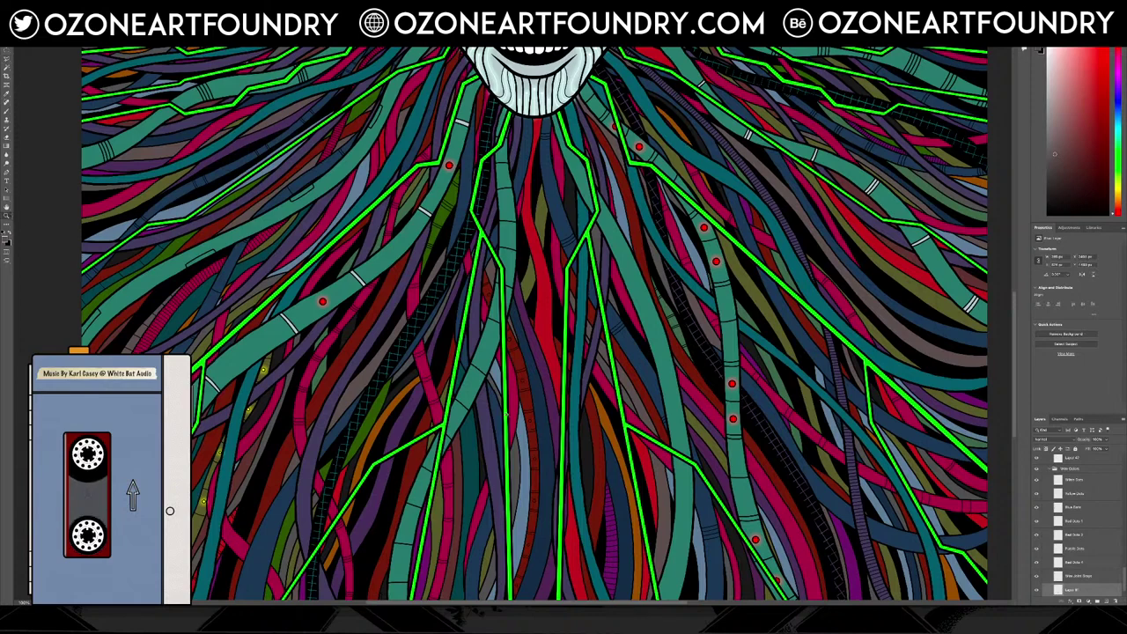
scroll(583, 363, up, 5)
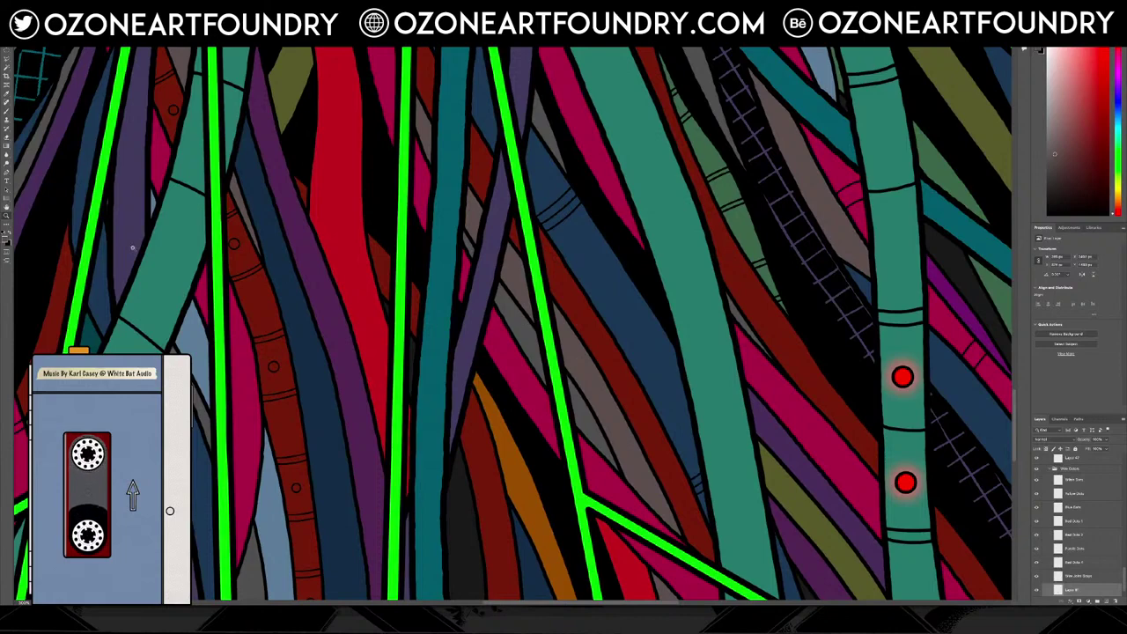
scroll(104, 215, up, 3)
scroll(105, 216, up, 4)
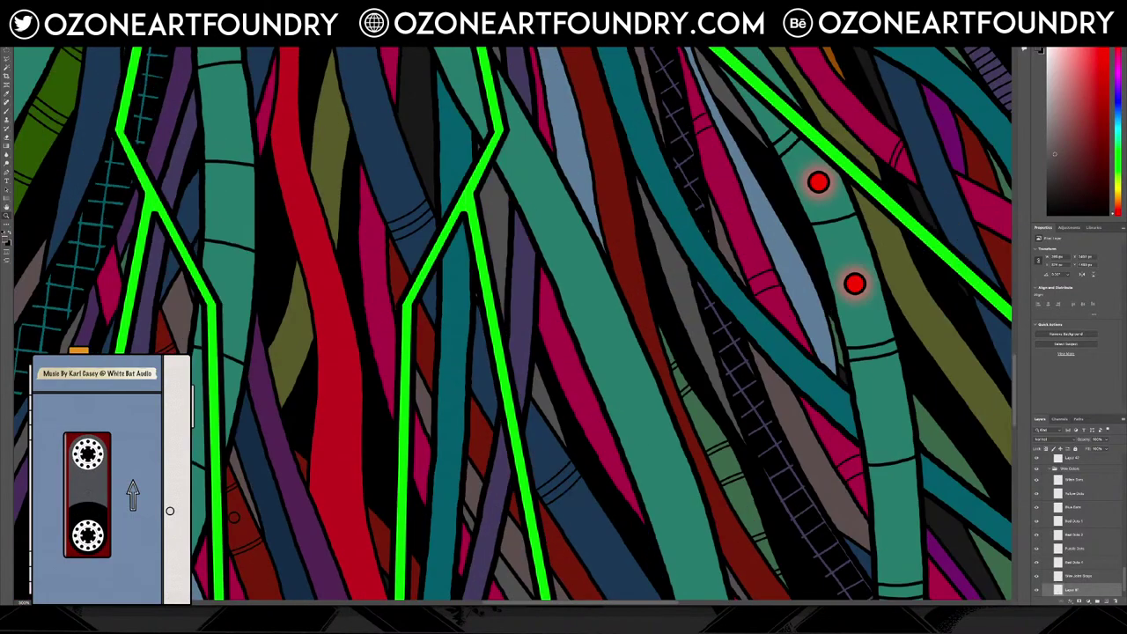
scroll(151, 417, up, 5)
scroll(1083, 521, up, 1)
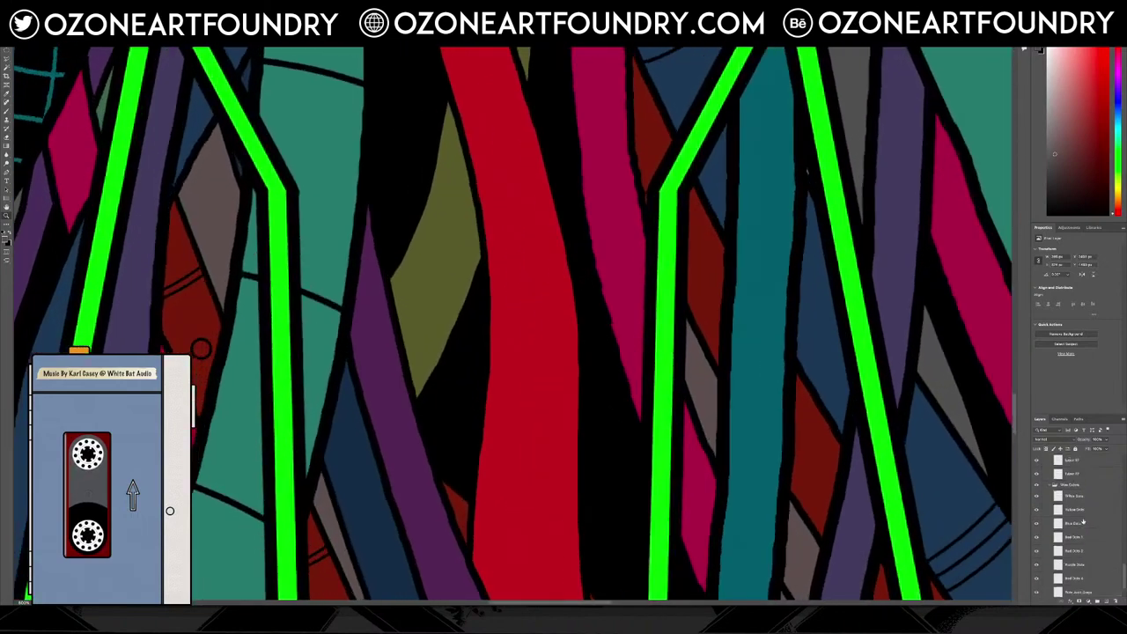
scroll(1077, 502, up, 5)
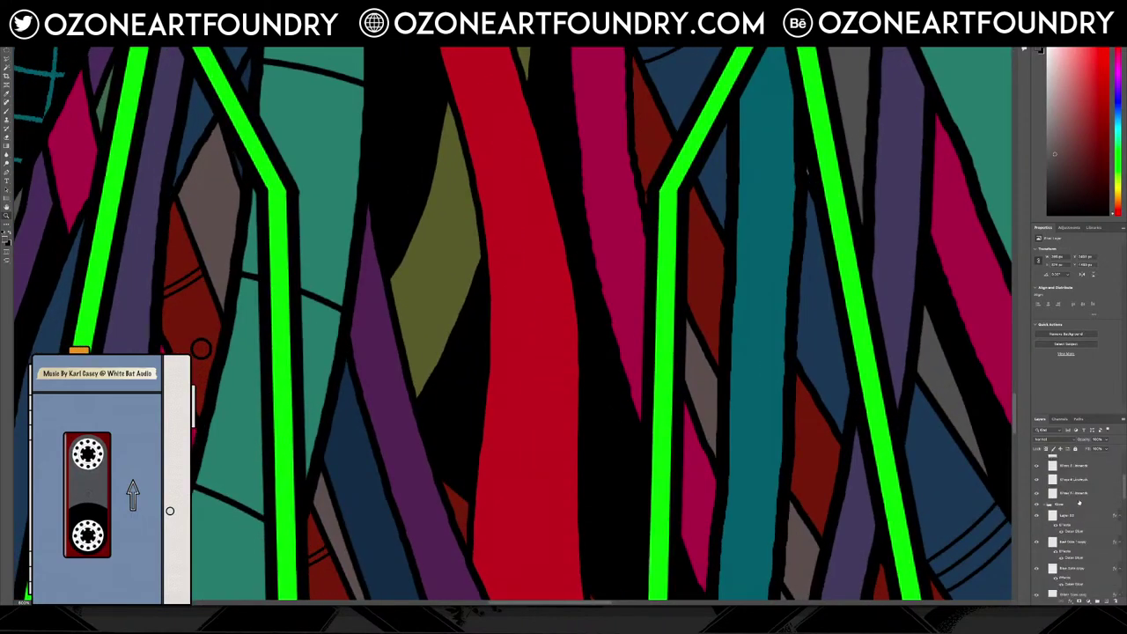
click(1083, 517)
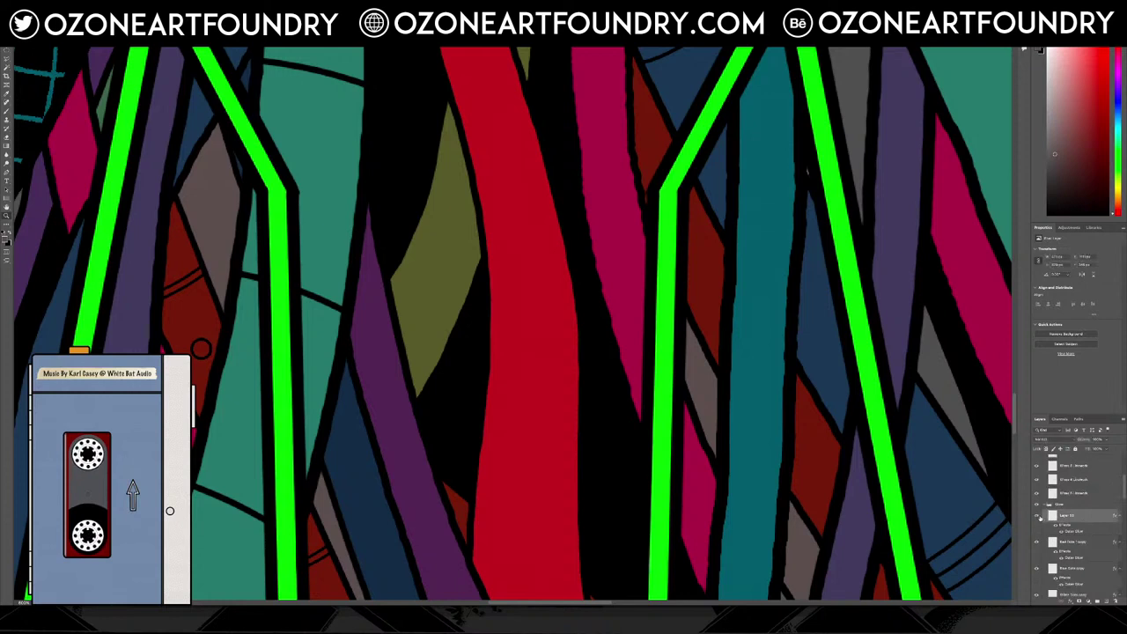
click(1097, 602)
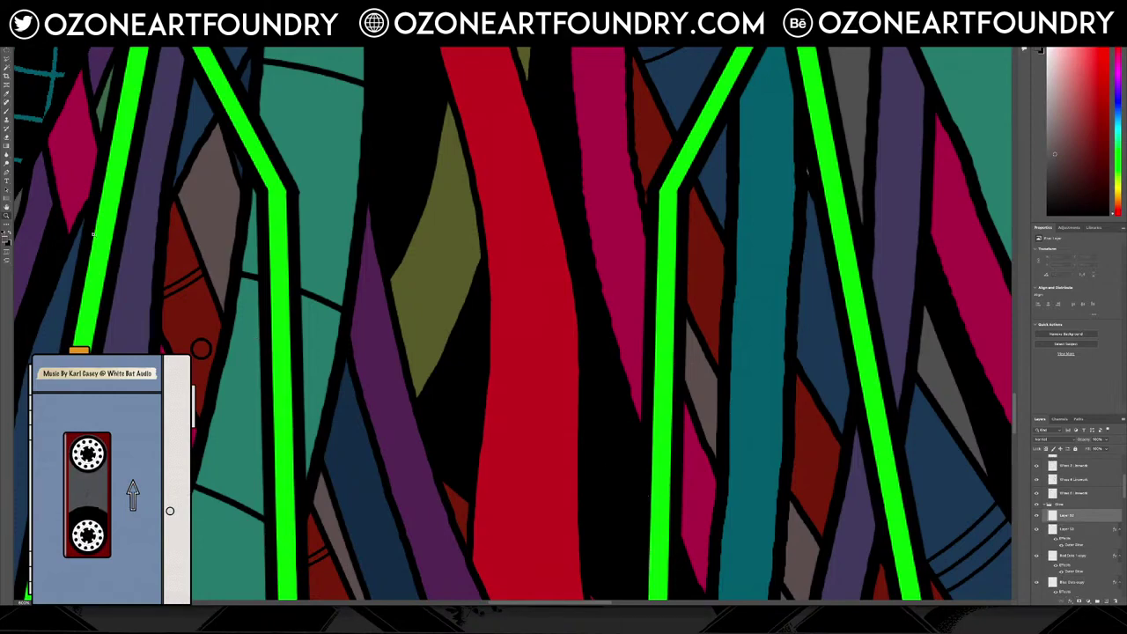
scroll(198, 346, up, 5)
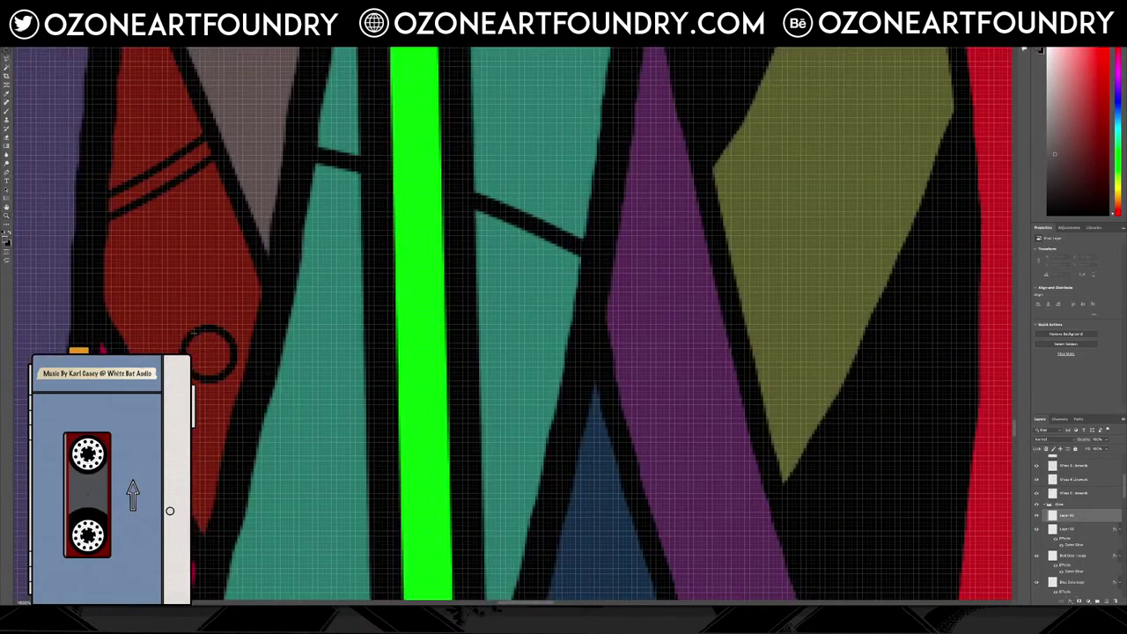
drag(189, 332, 237, 381)
key(ctrl+d)
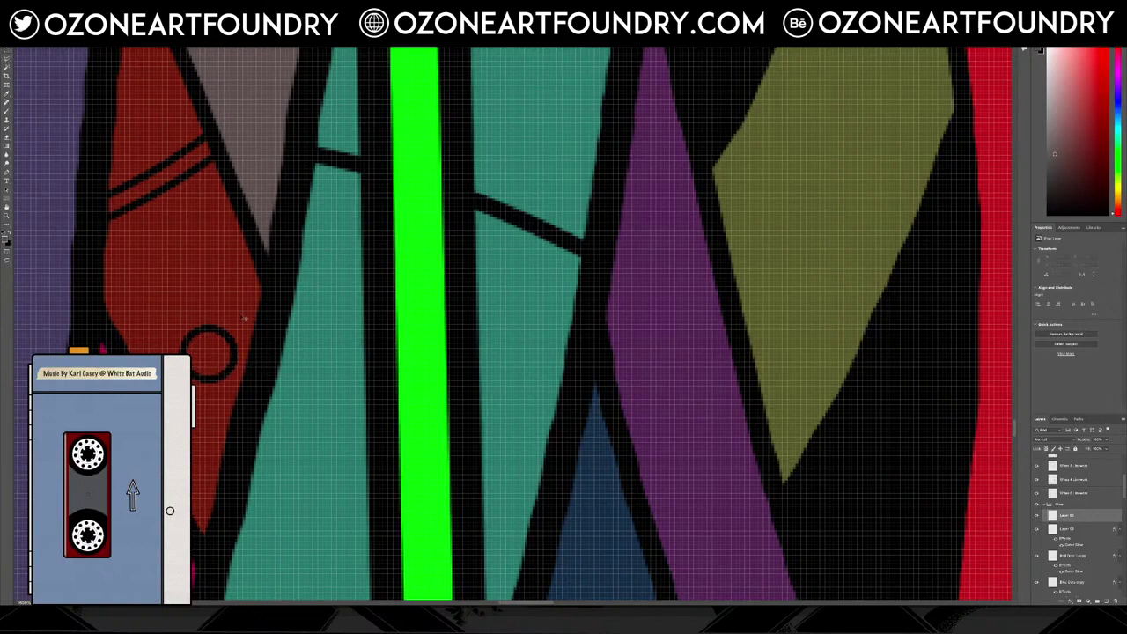
Select the insides of all the small circles along the banded dark red cable on the topmost line-art layer
ctrl+click(219, 333)
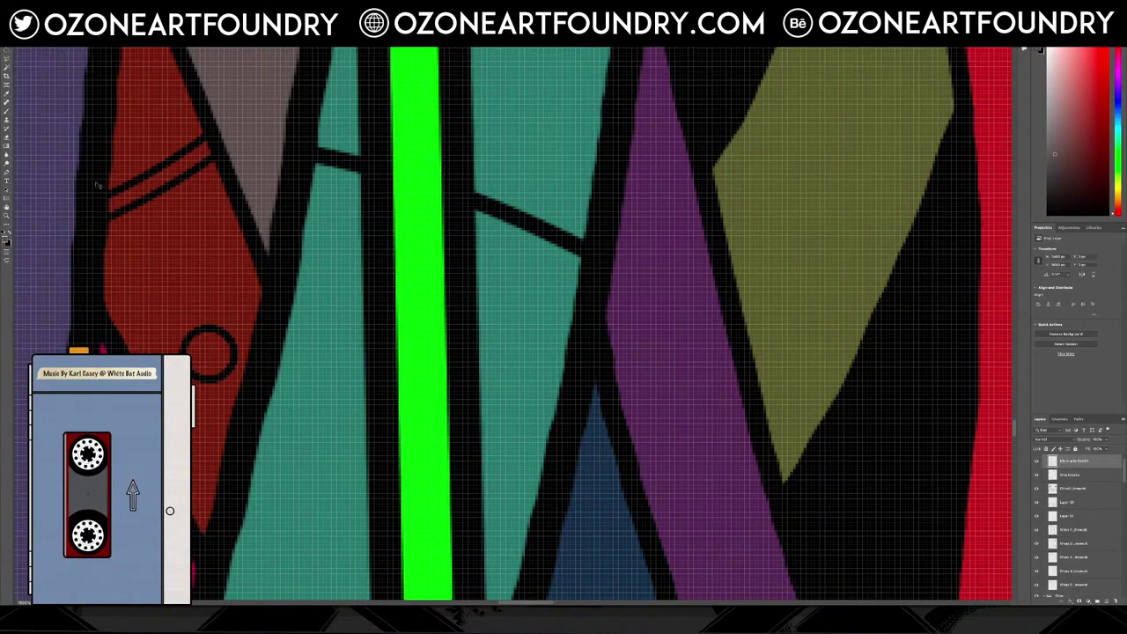
key(ctrl+minus)
key(ctrl+minus)
key(ctrl+minus)
key(ctrl+minus)
key(ctrl+minus)
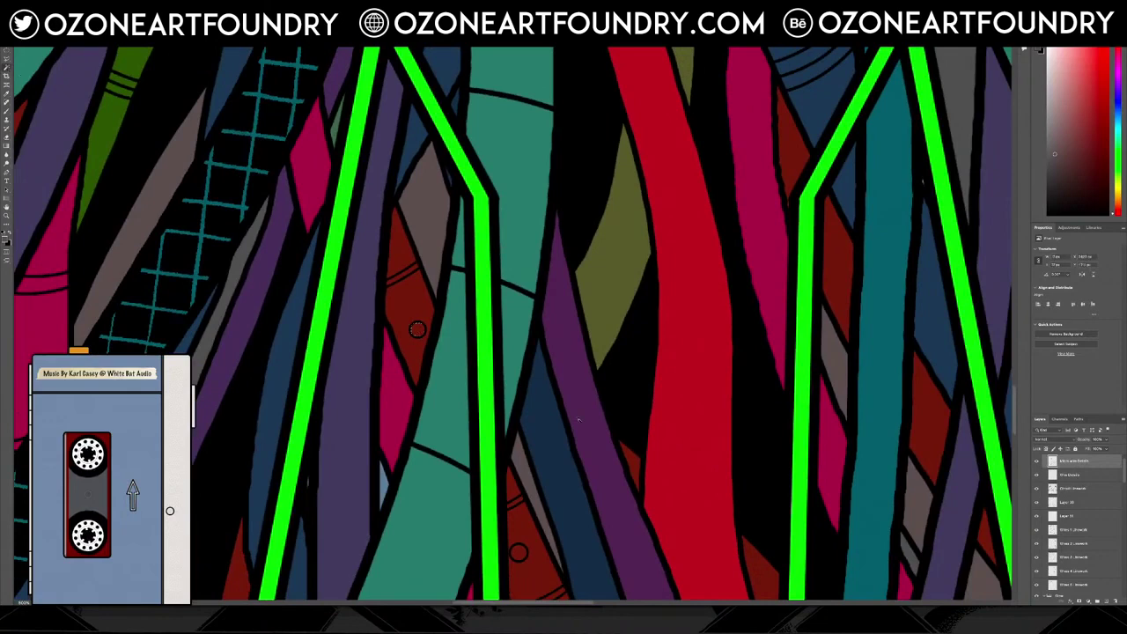
scroll(418, 329, down, 2)
scroll(510, 323, down, 8)
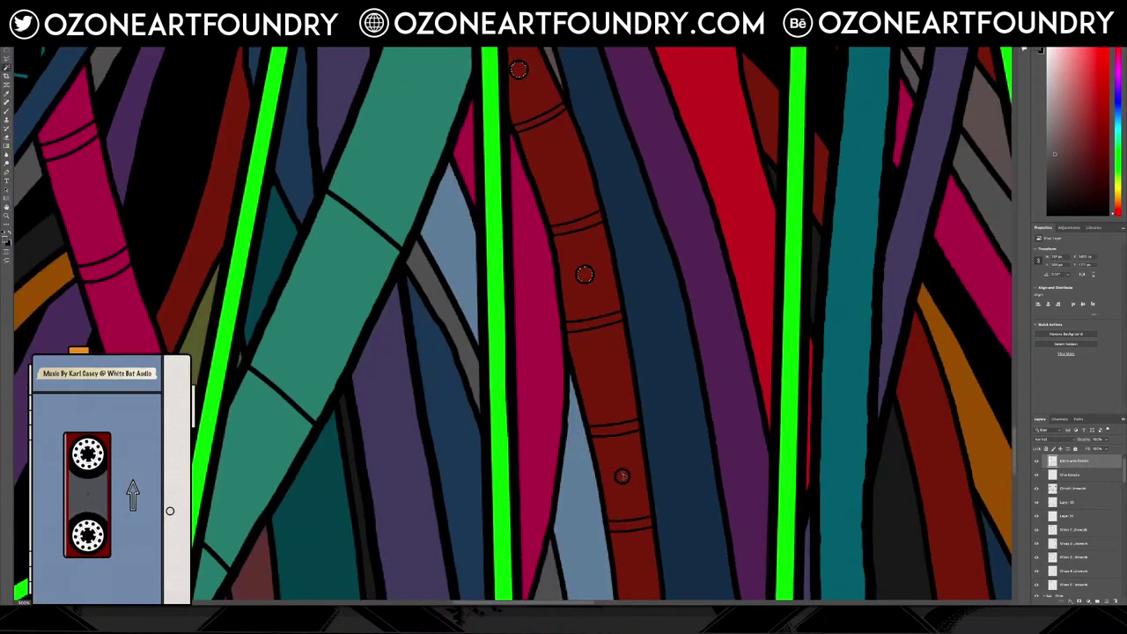
scroll(623, 475, down, 7)
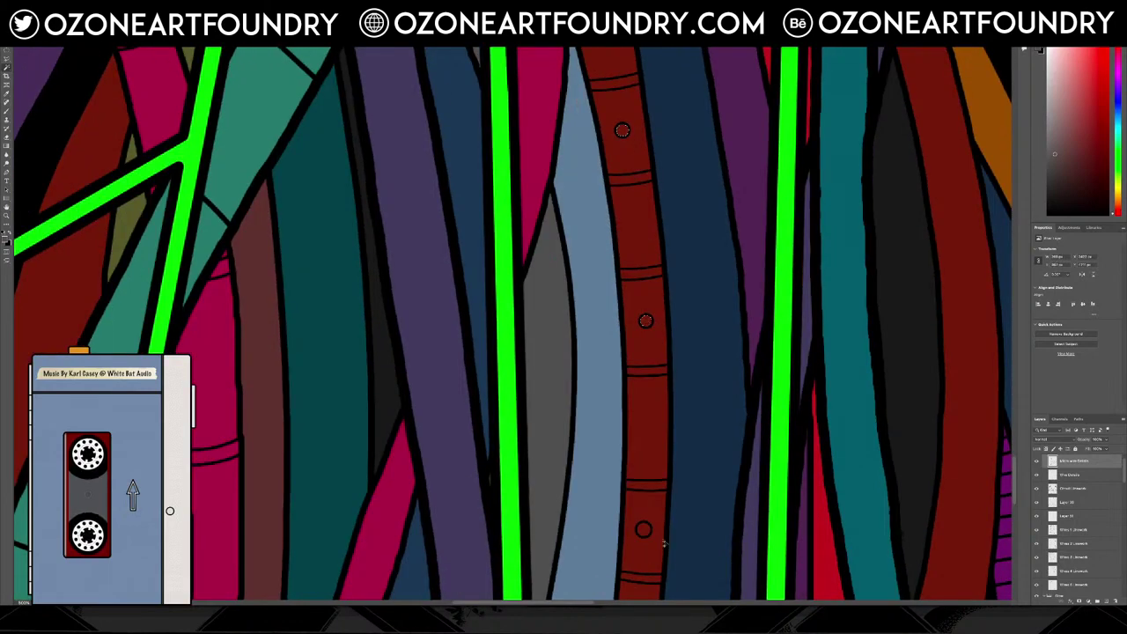
scroll(510, 324, down, 6)
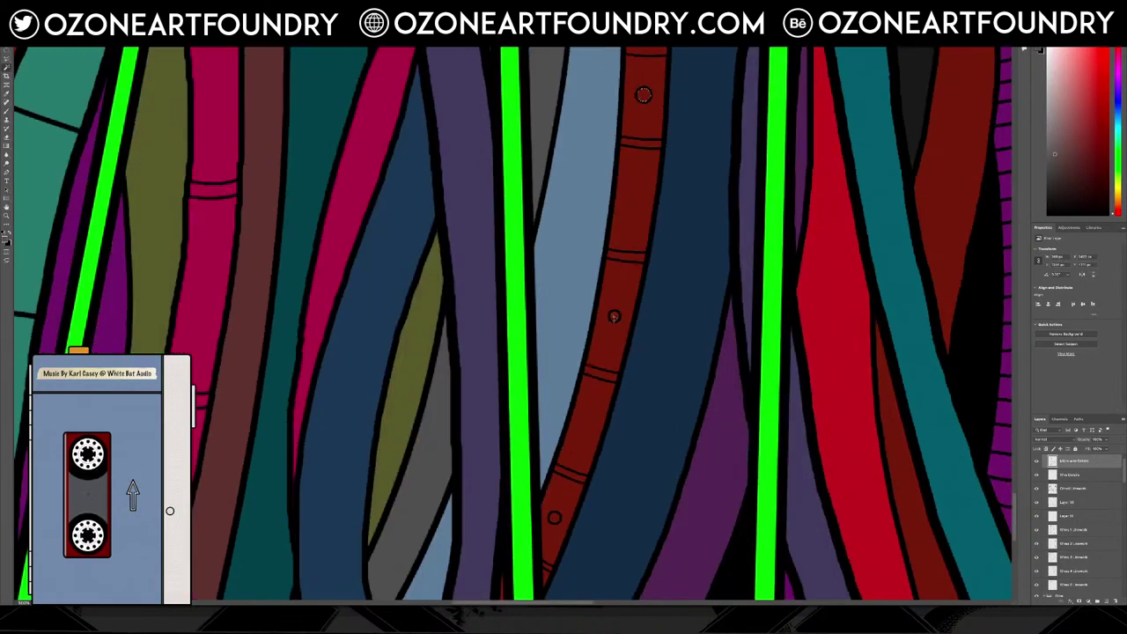
click(555, 520)
scroll(593, 447, down, 10)
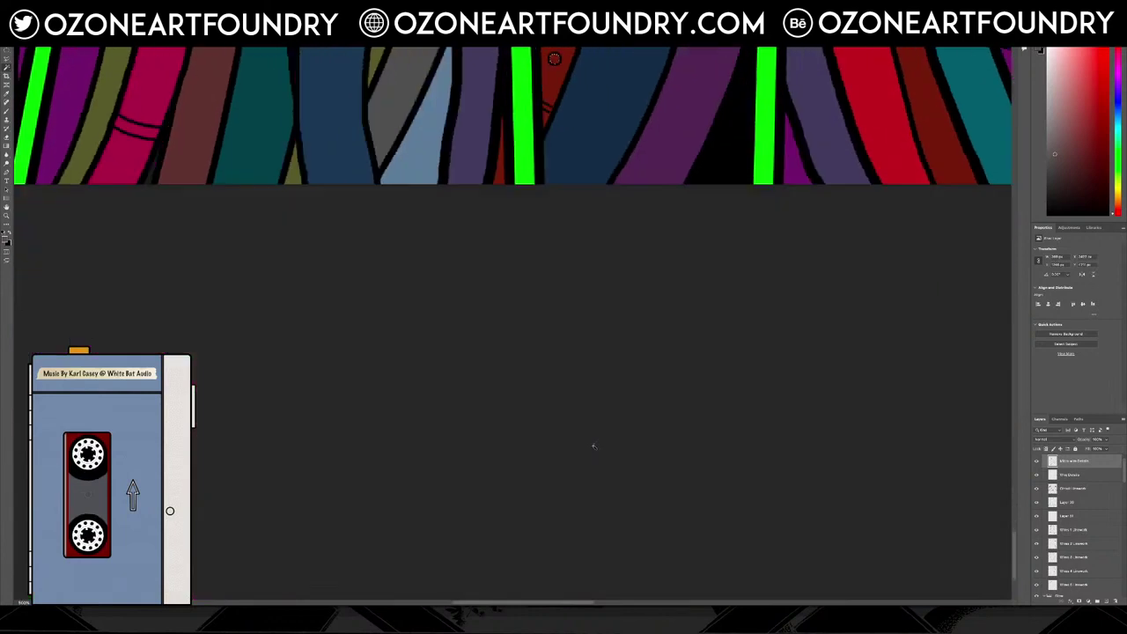
scroll(593, 447, up, 16)
scroll(603, 434, up, 4)
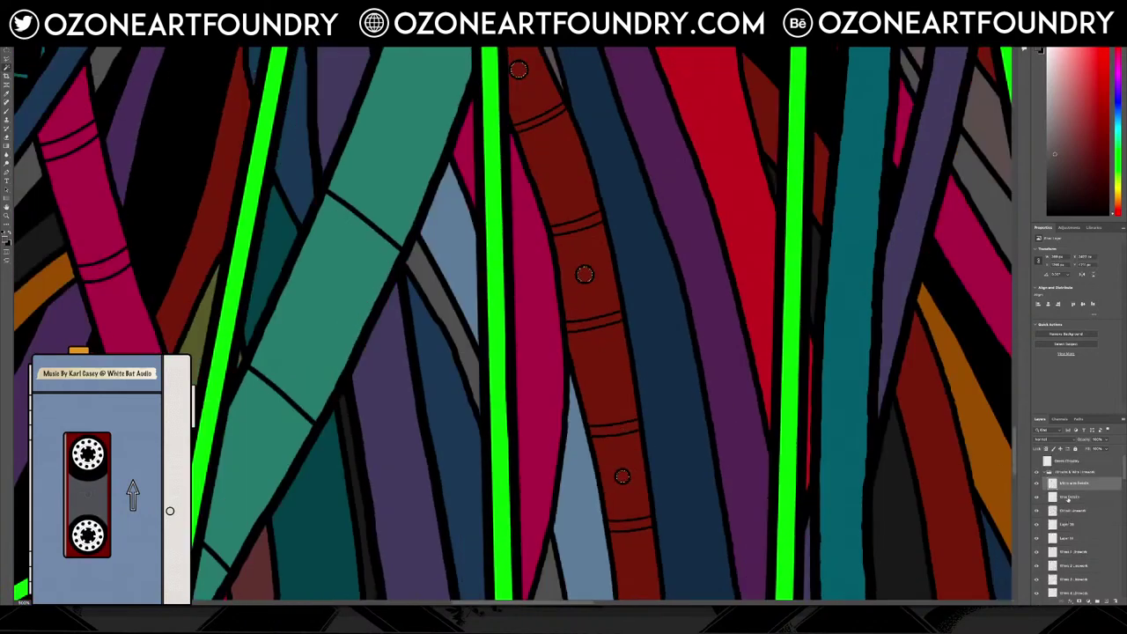
Collapse the line-art group and make the empty layer at the top of the glow group active
click(1044, 472)
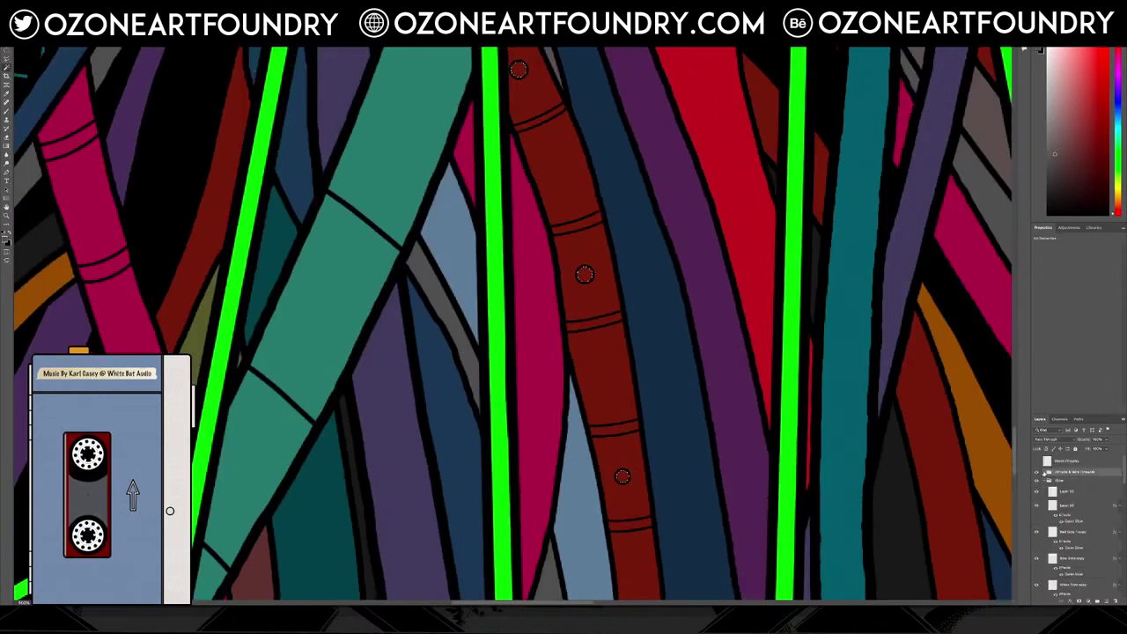
click(1041, 492)
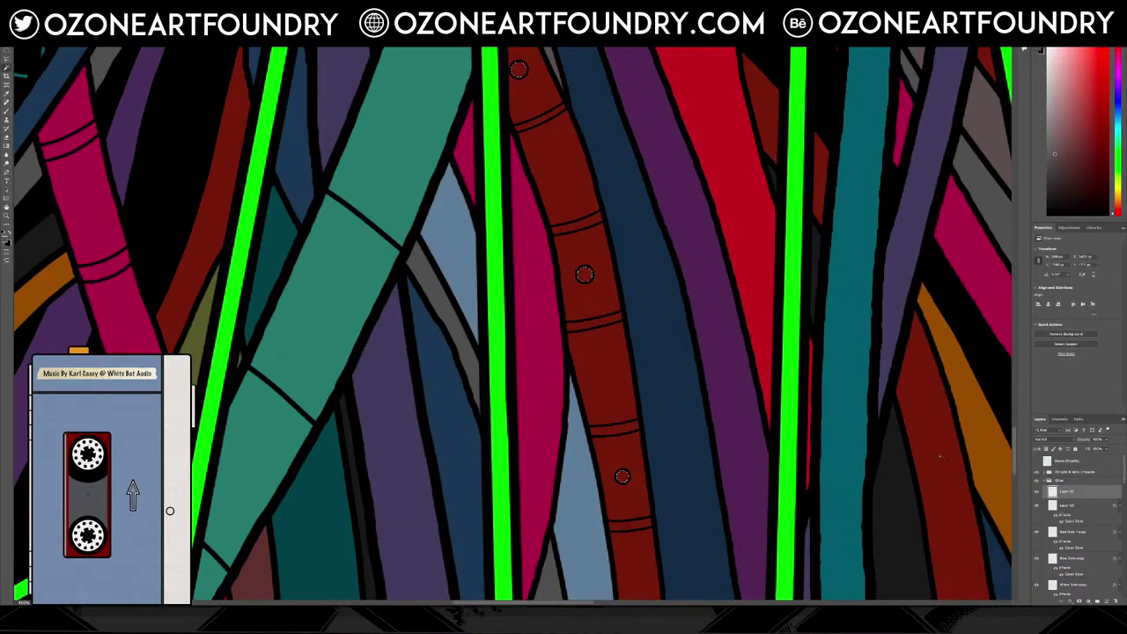
key(ctrl+t)
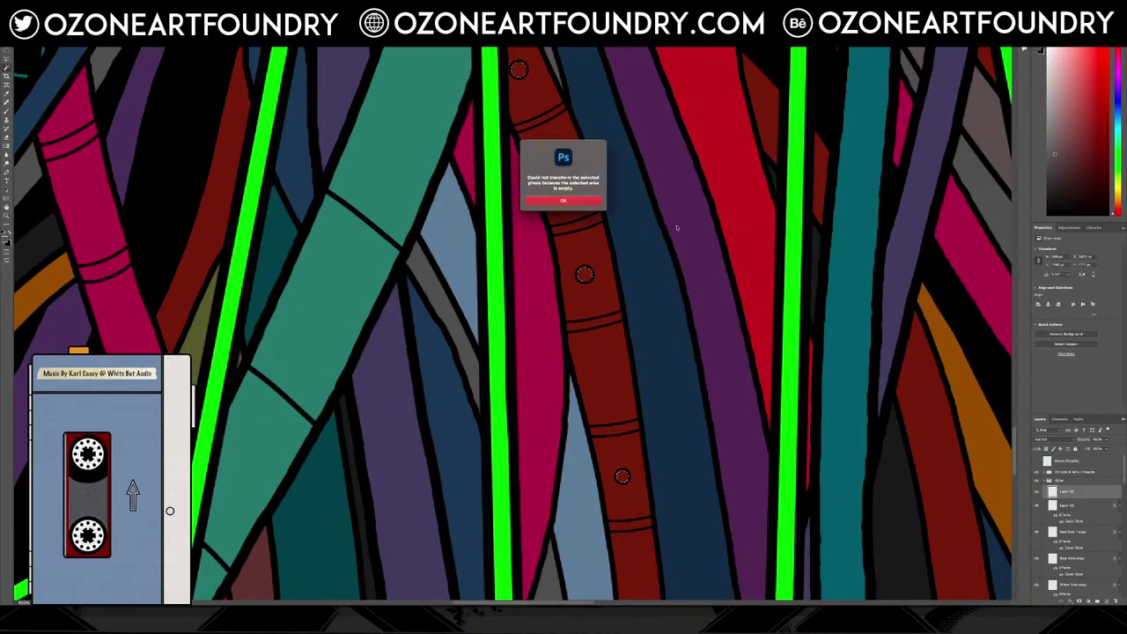
key(Return)
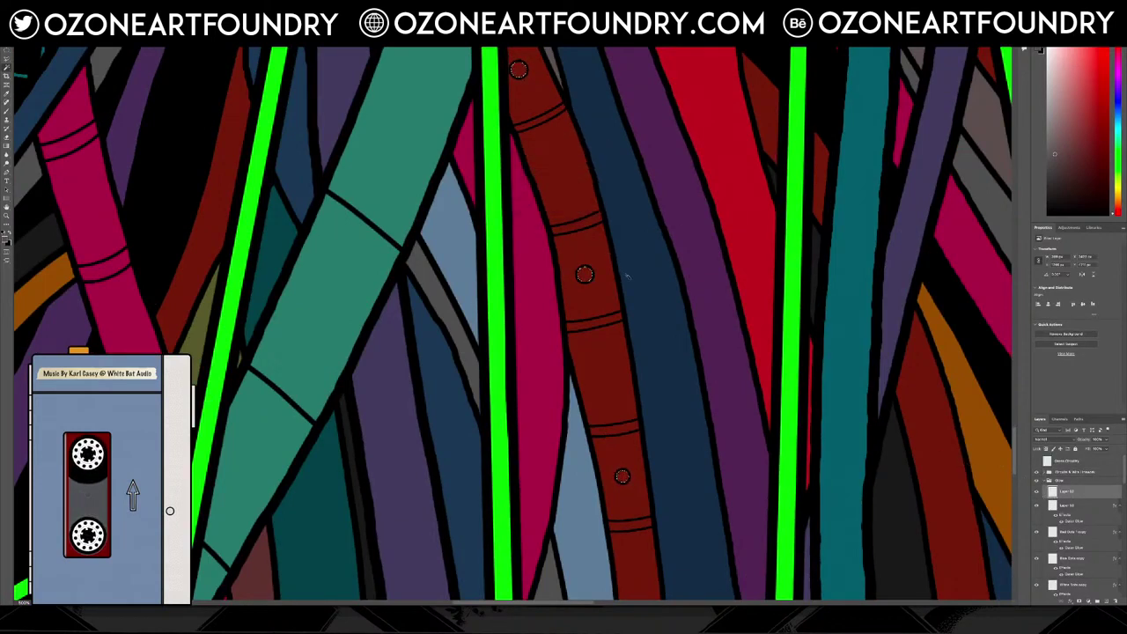
scroll(629, 276, up, 4)
scroll(628, 281, down, 1)
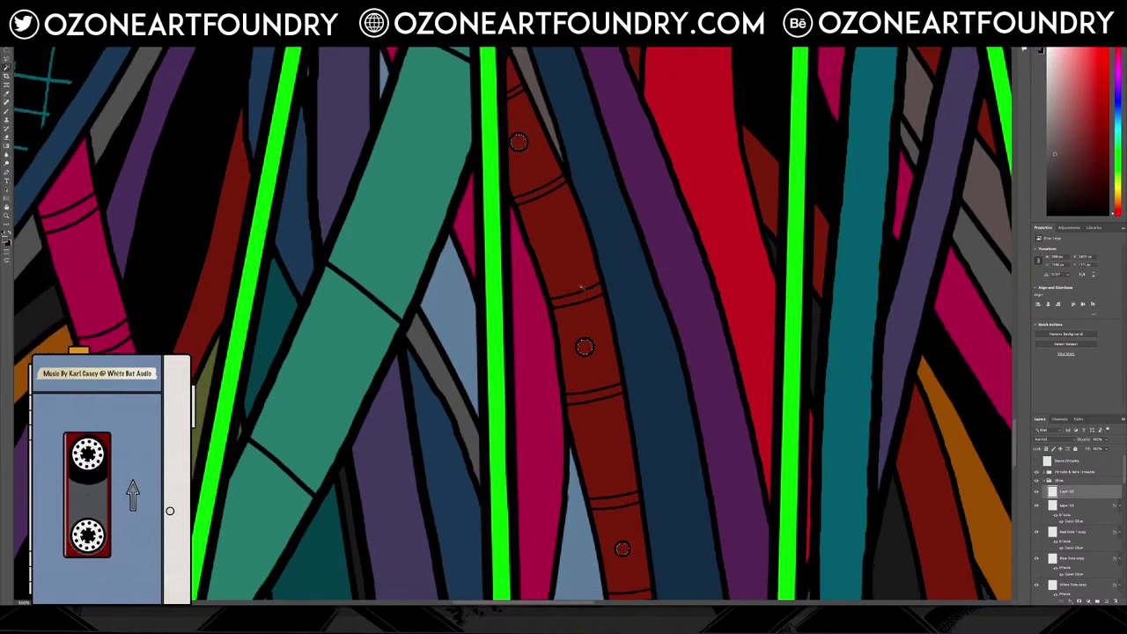
scroll(581, 288, up, 20)
scroll(579, 287, down, 18)
scroll(538, 276, up, 12)
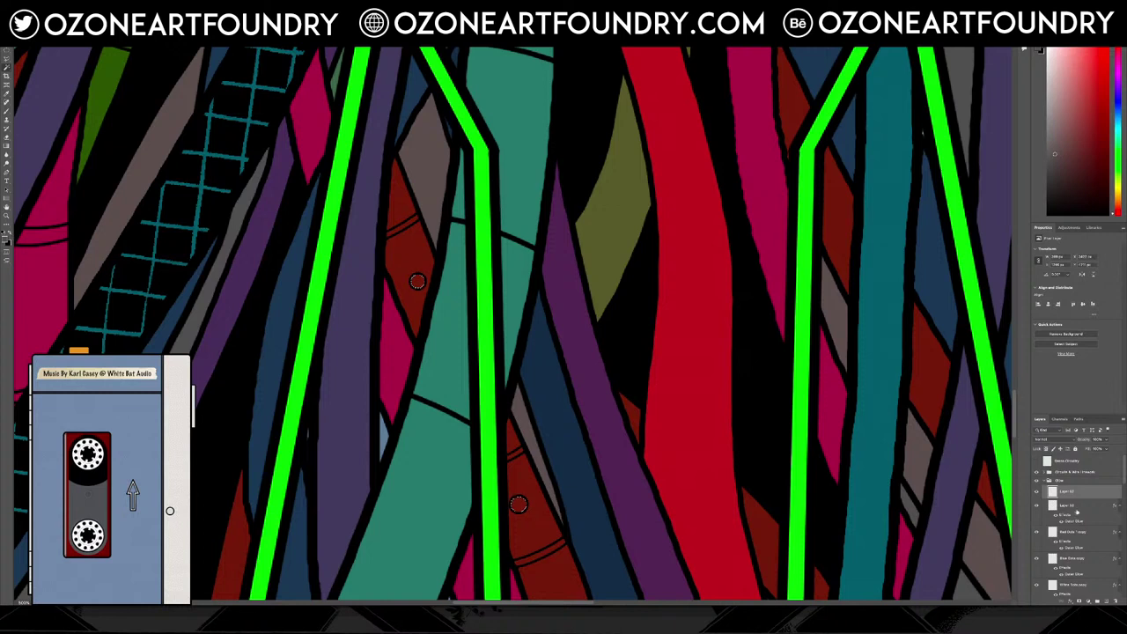
right_click(1076, 511)
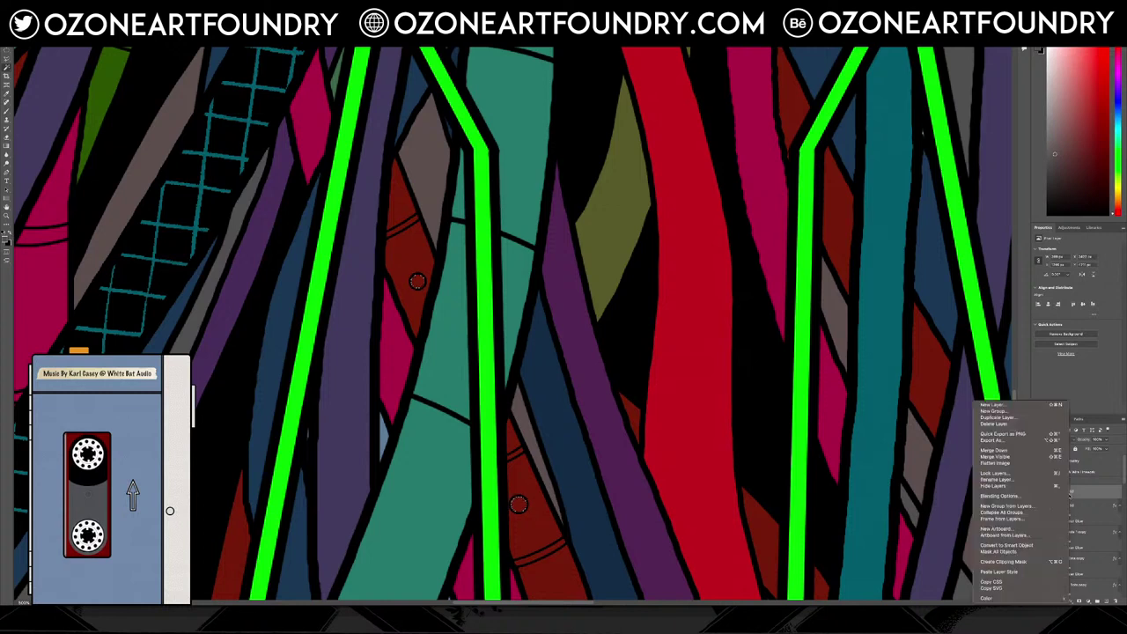
click(1037, 572)
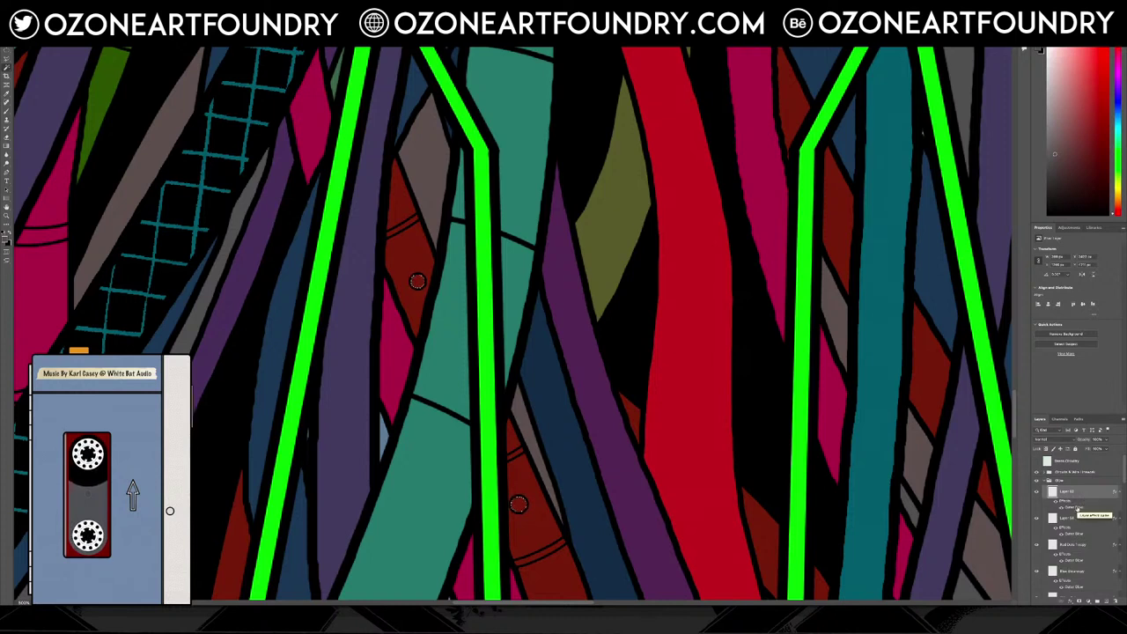
double_click(1072, 507)
click(228, 127)
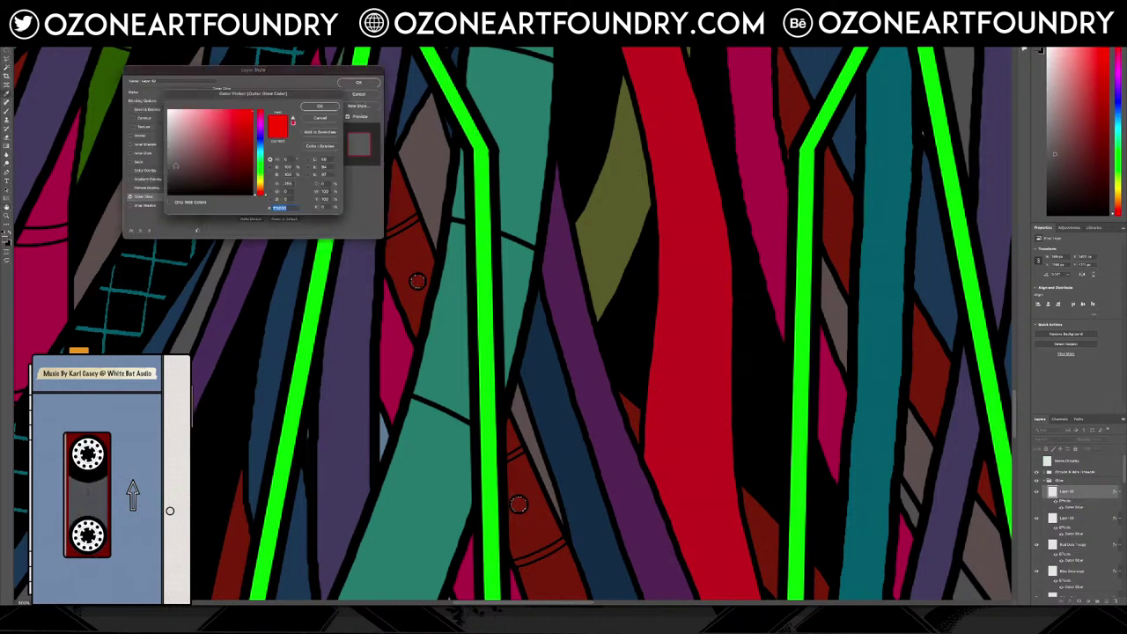
click(168, 111)
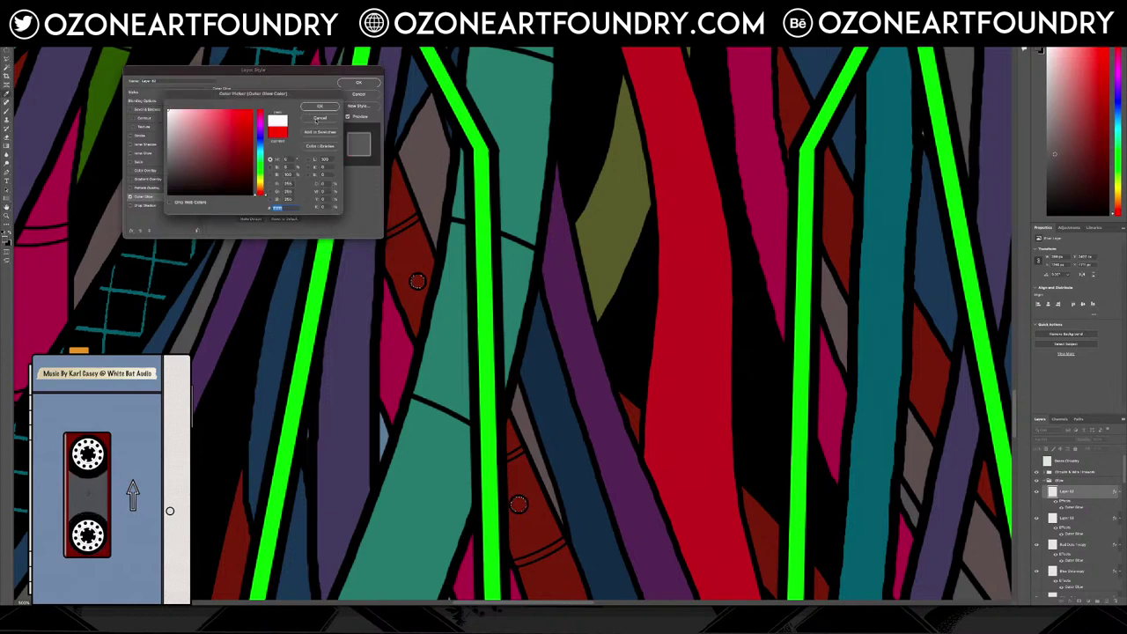
click(315, 118)
click(359, 93)
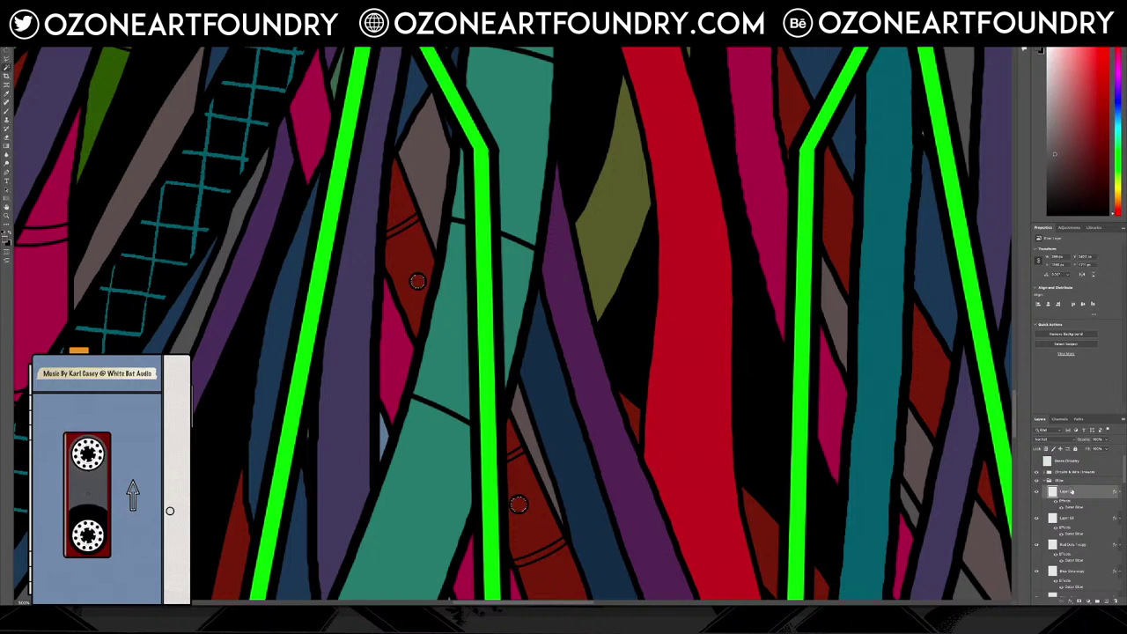
click(1113, 491)
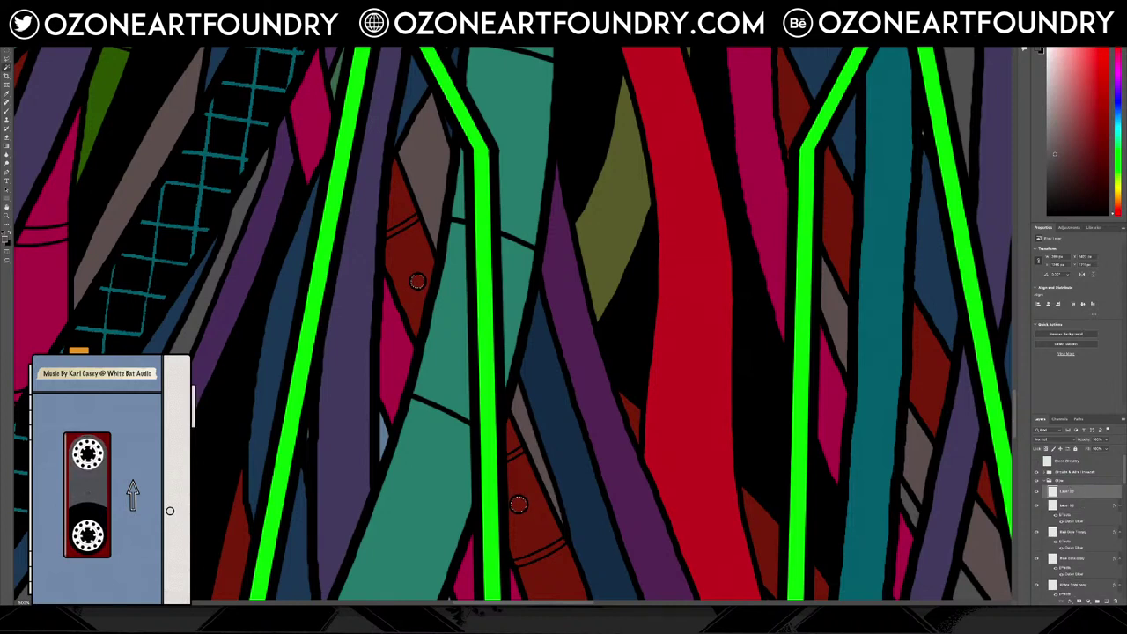
Fill the selected circles with white on the empty glow layer and paste the copied red outer-glow layer style onto it
click(79, 5)
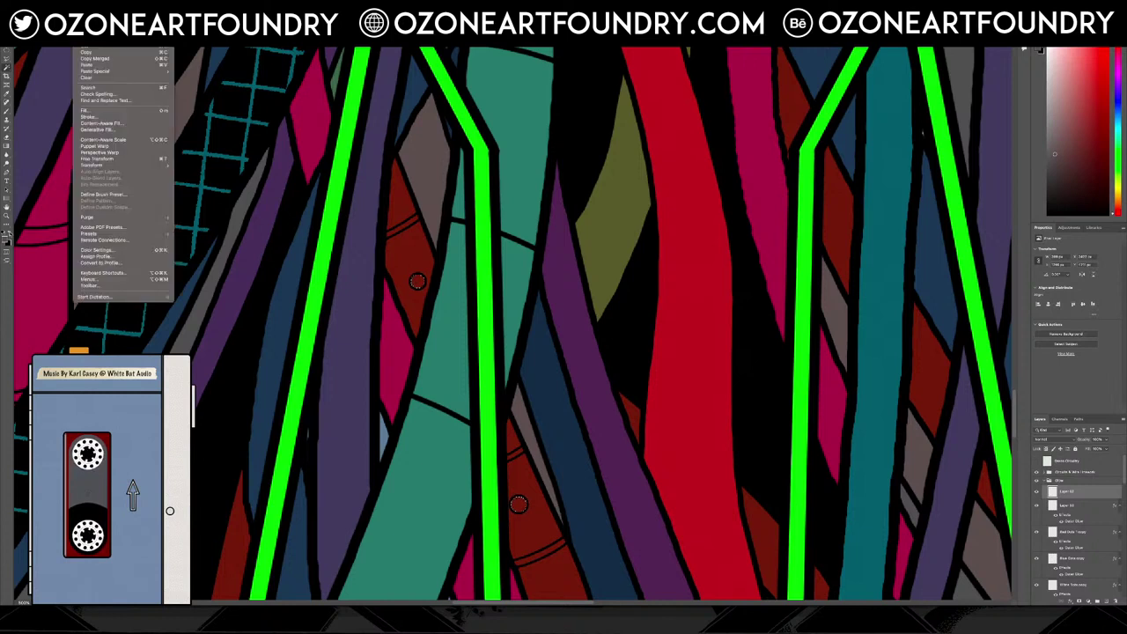
click(8, 234)
click(8, 234)
click(79, 6)
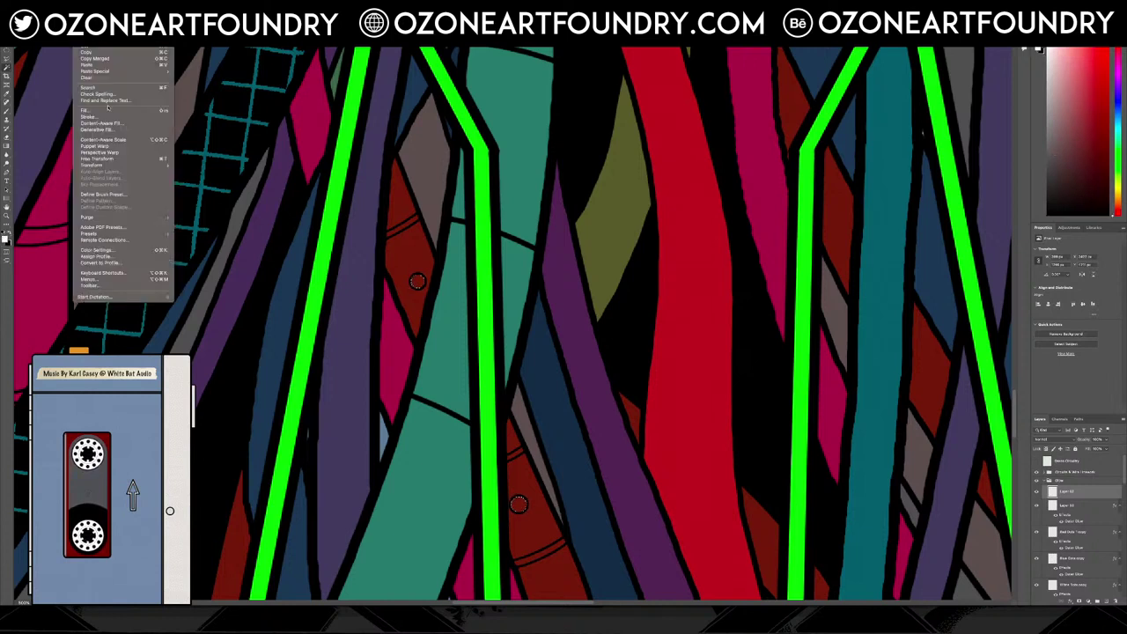
click(105, 110)
click(608, 270)
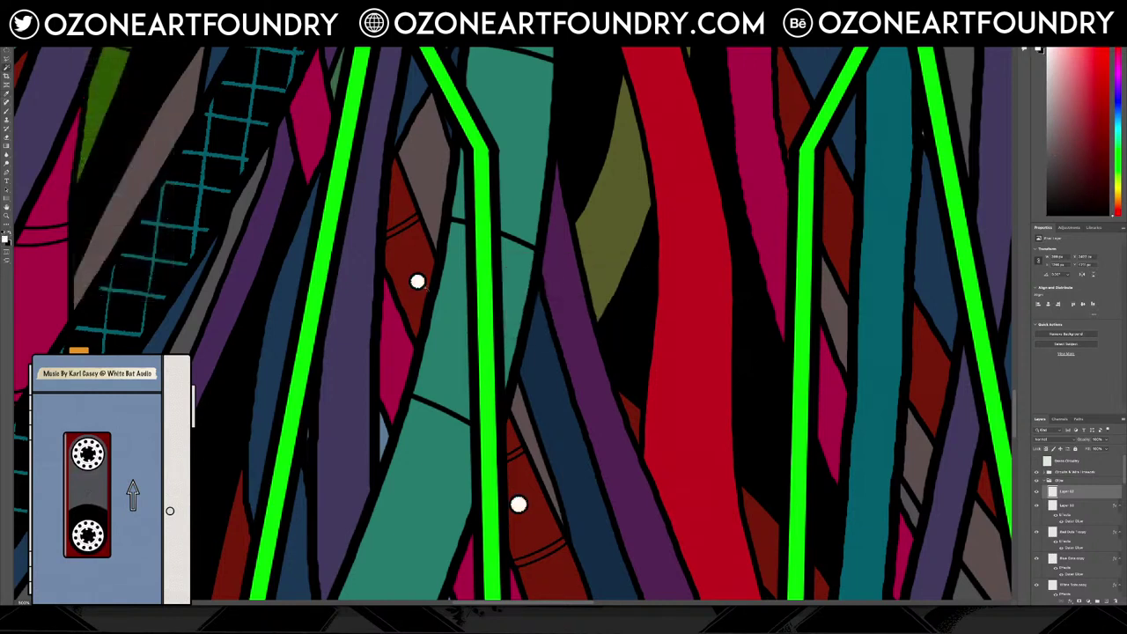
right_click(1075, 492)
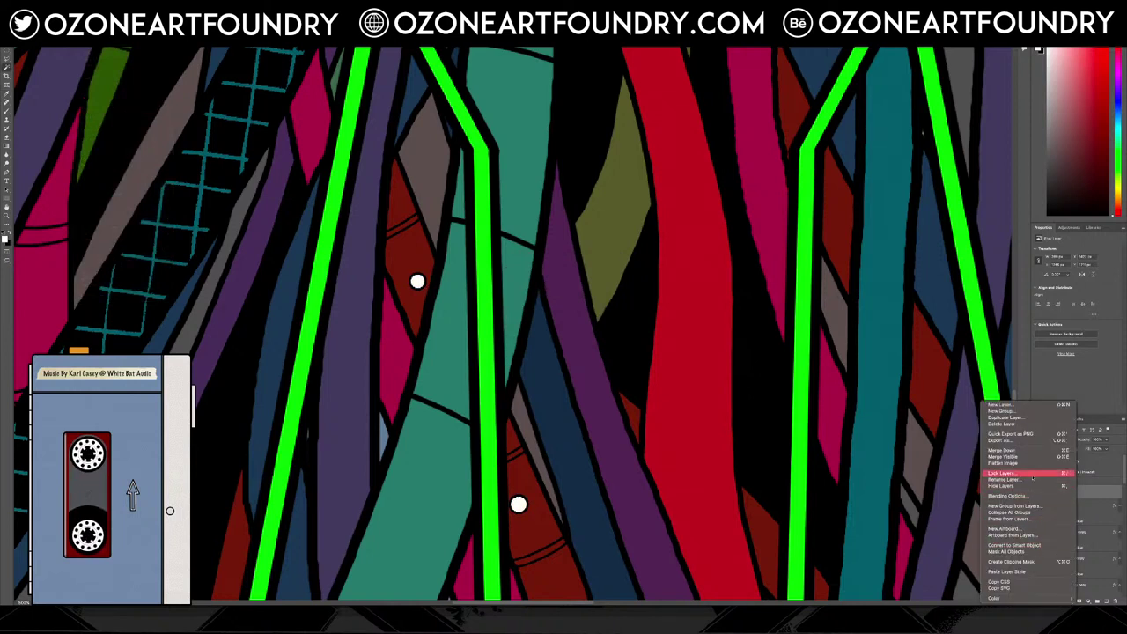
click(1030, 572)
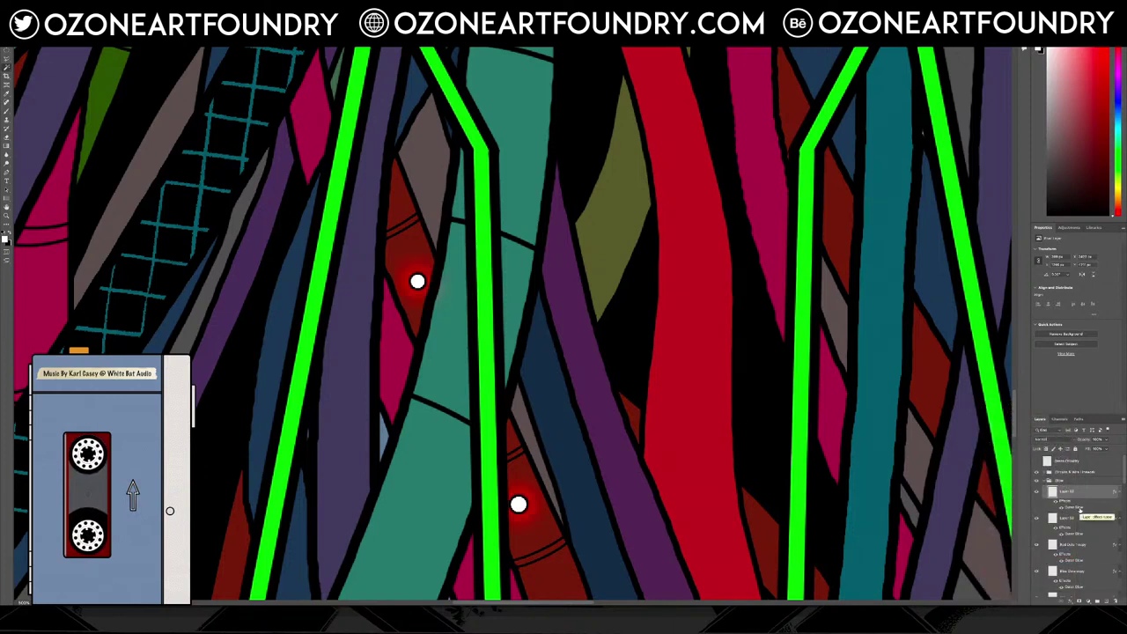
double_click(1074, 508)
click(229, 127)
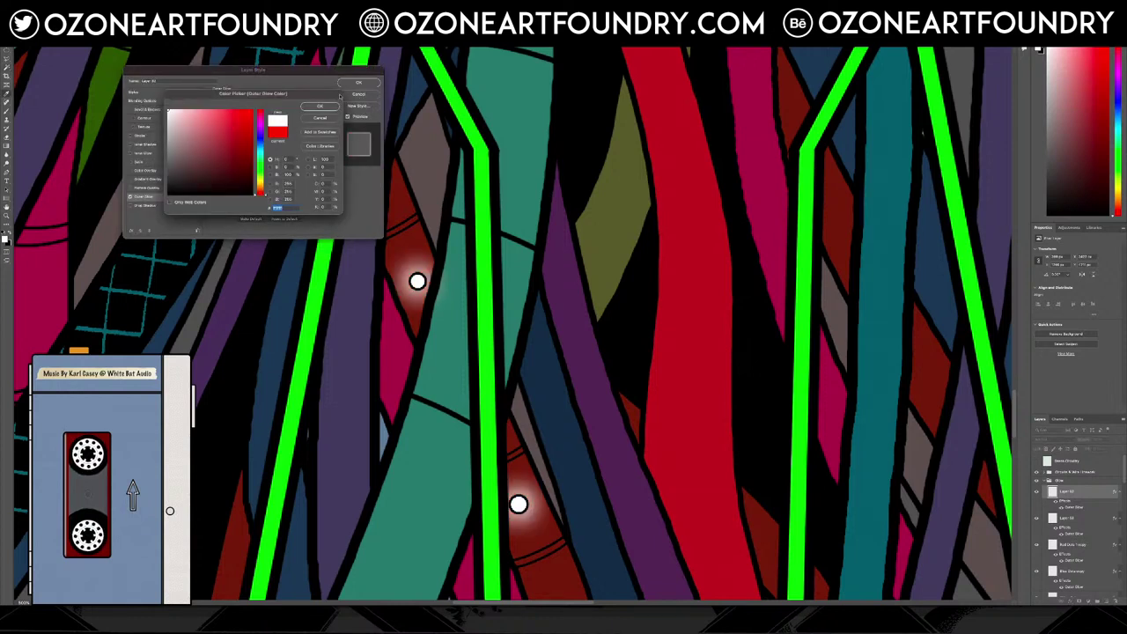
click(313, 106)
click(358, 93)
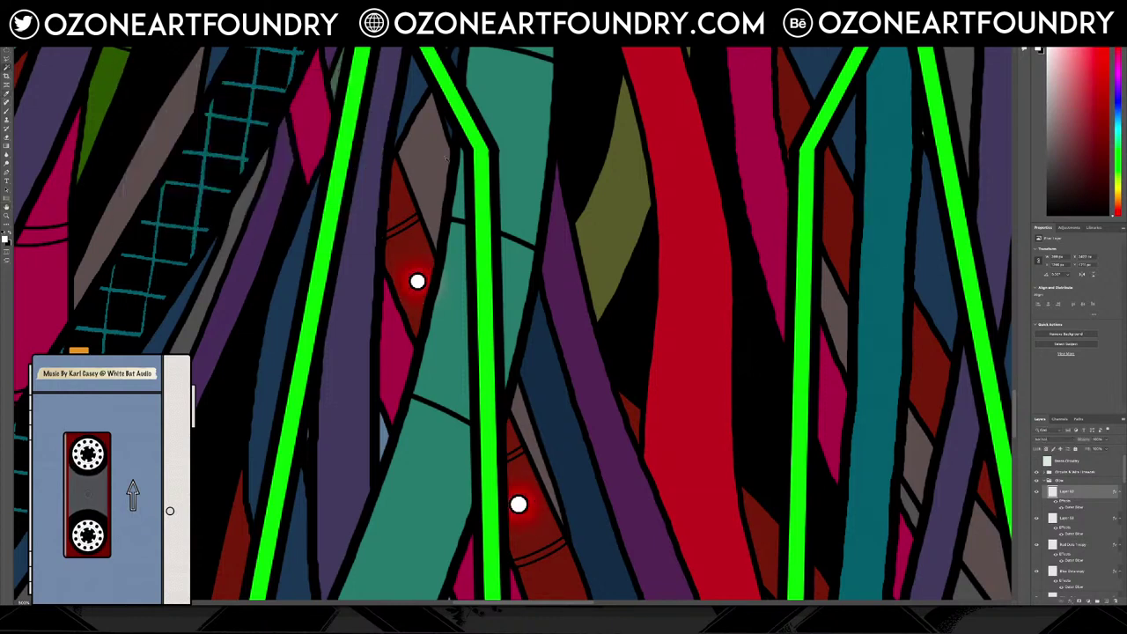
Activate the glow layer behind the red dot on the wide teal cable with white bands, below and left of the chin
scroll(574, 432, down, 3)
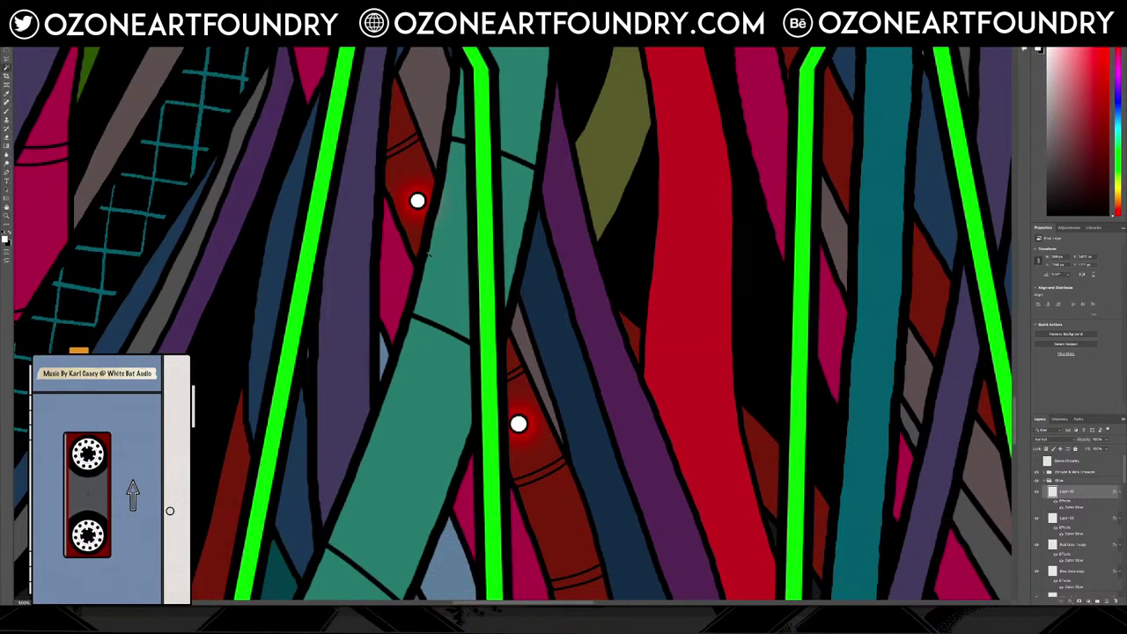
key(ctrl+minus)
key(ctrl+minus)
key(ctrl+minus)
key(ctrl+minus)
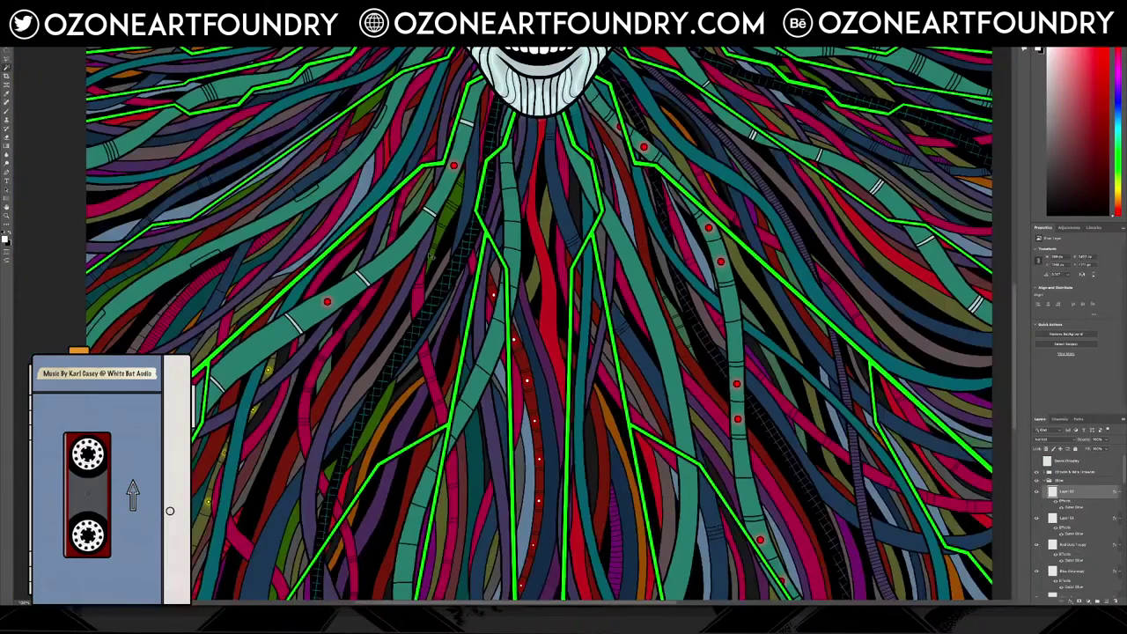
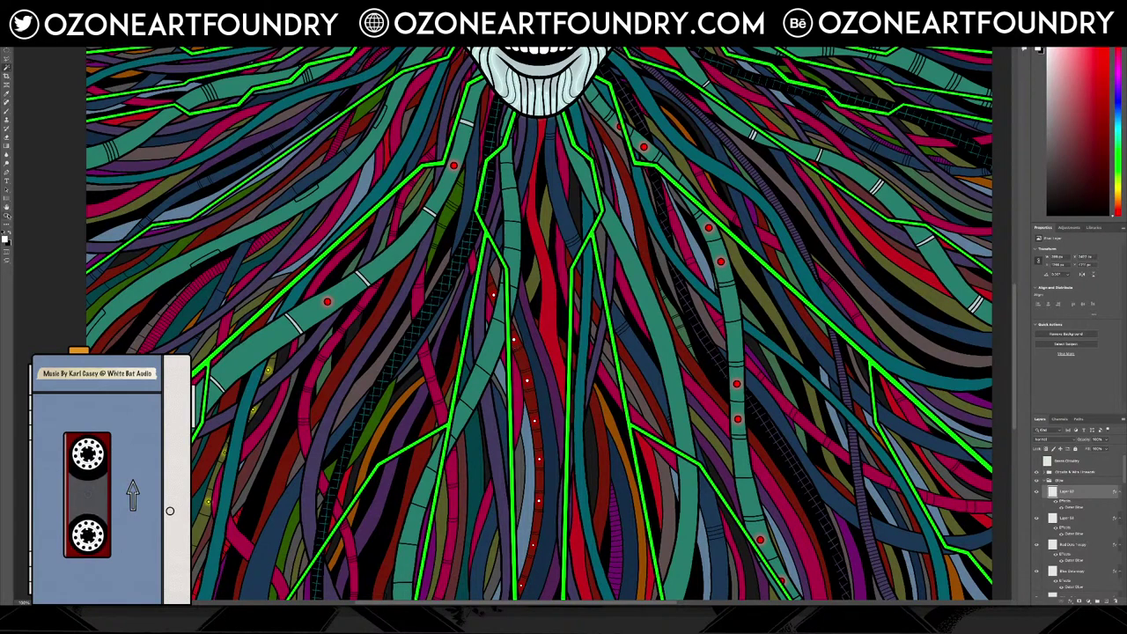
click(7, 216)
click(287, 296)
click(287, 296)
click(287, 295)
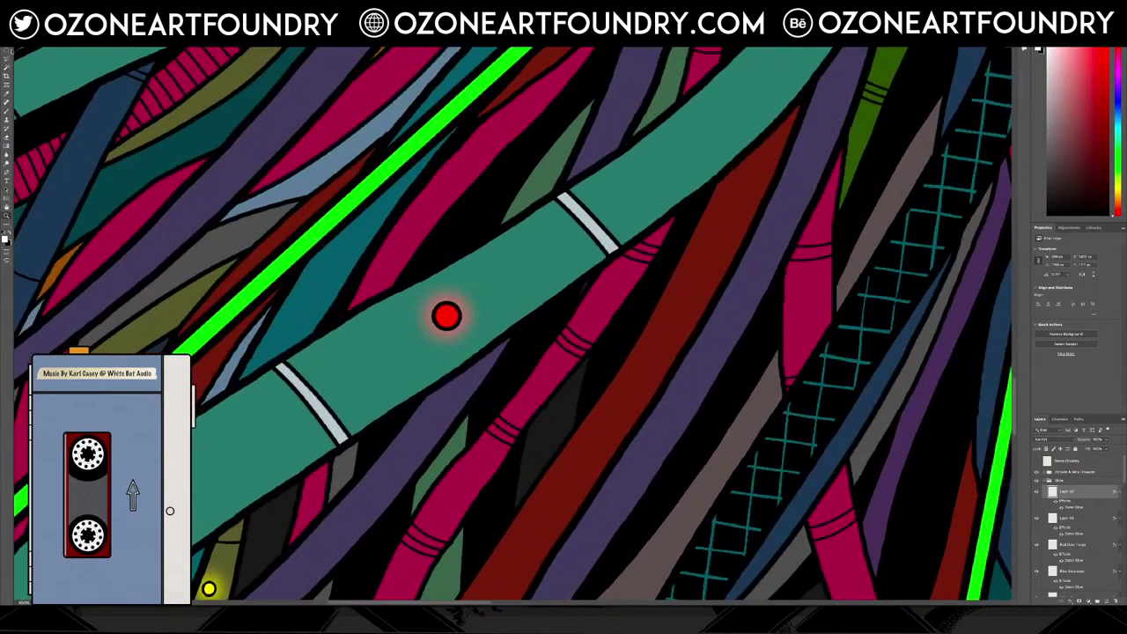
click(451, 321)
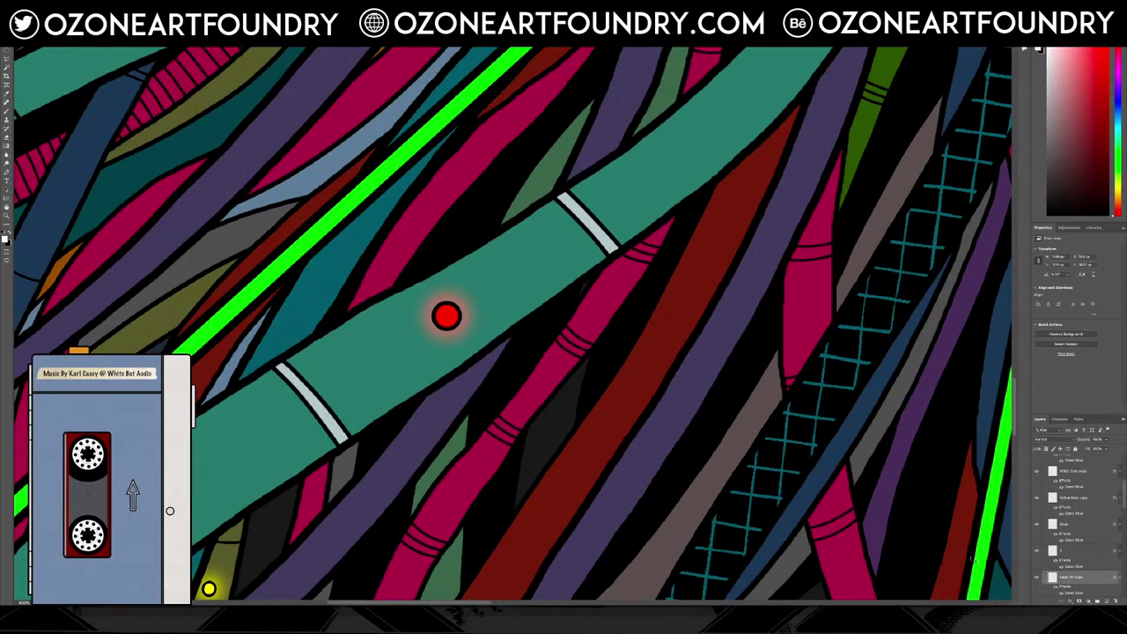
Change the red dots' outer glow to a light teal that suits the cable and enlarge the glow slightly
scroll(1098, 582, down, 1)
double_click(1082, 584)
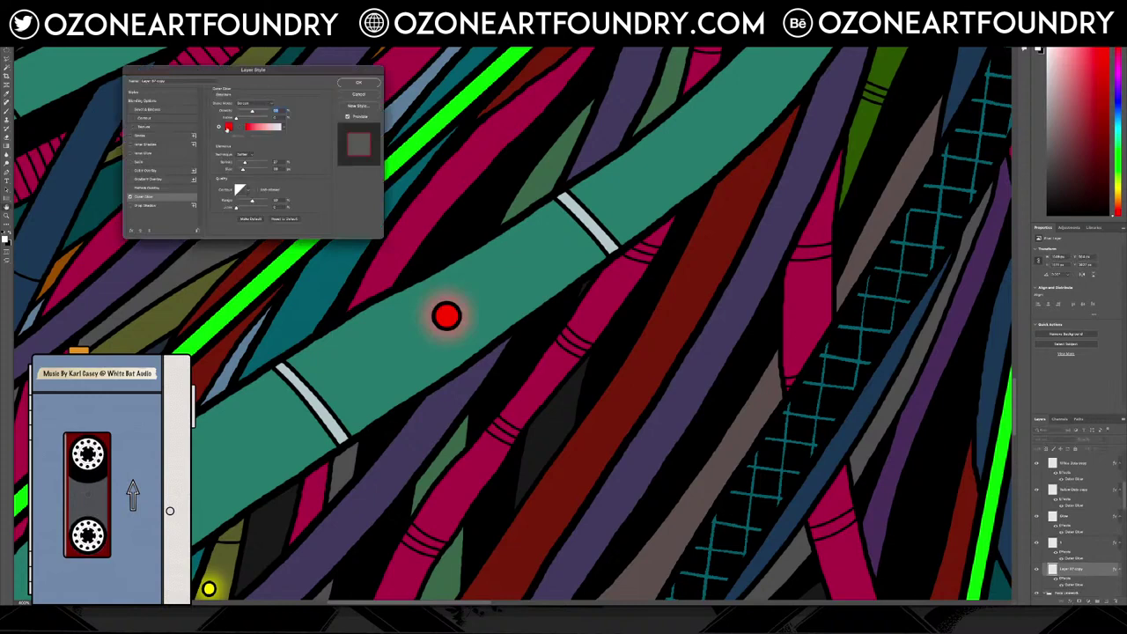
click(228, 126)
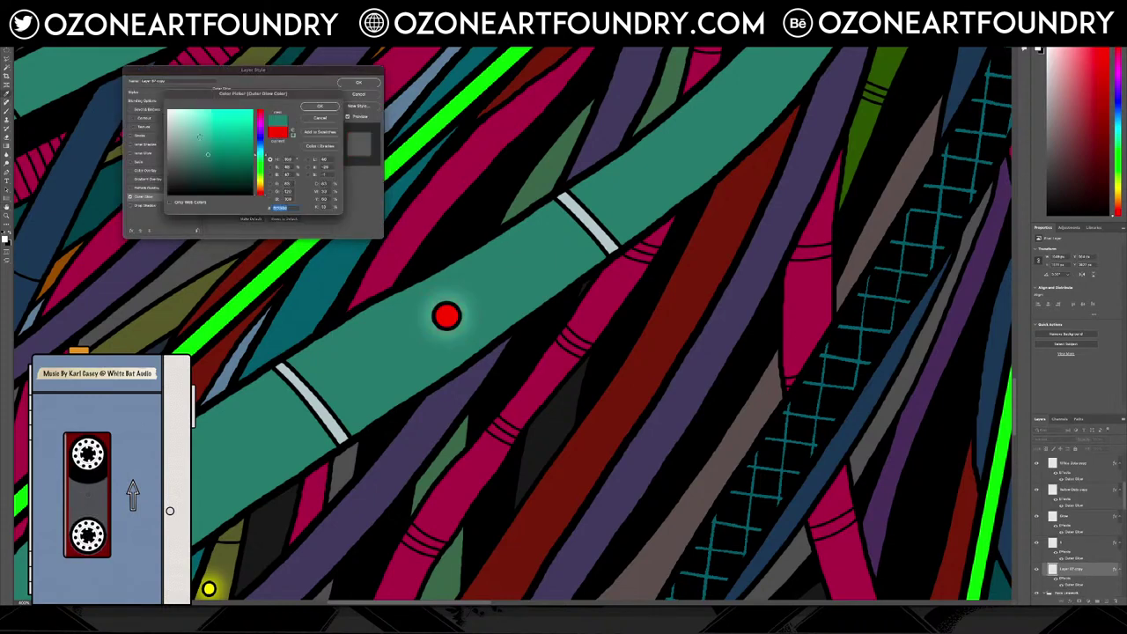
click(207, 133)
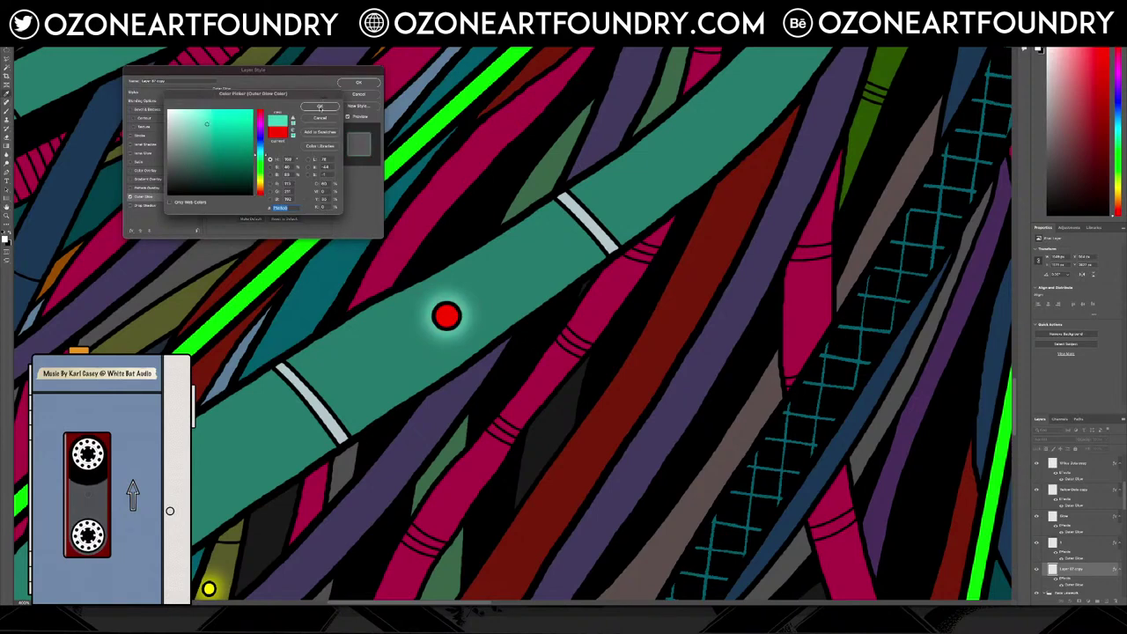
click(320, 106)
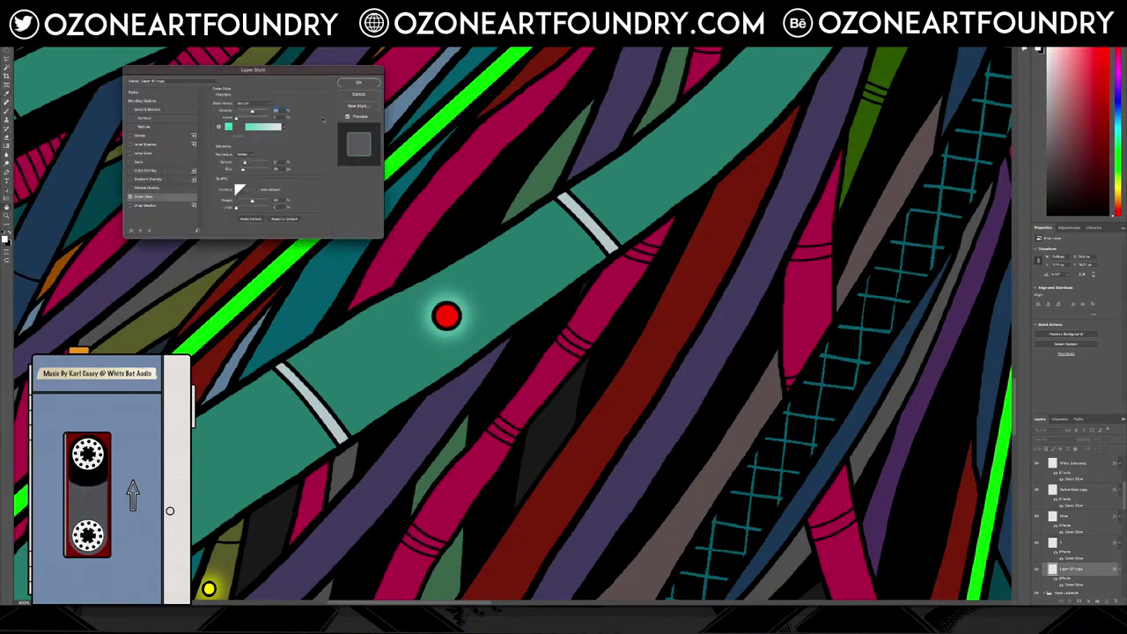
drag(245, 170, 246, 172)
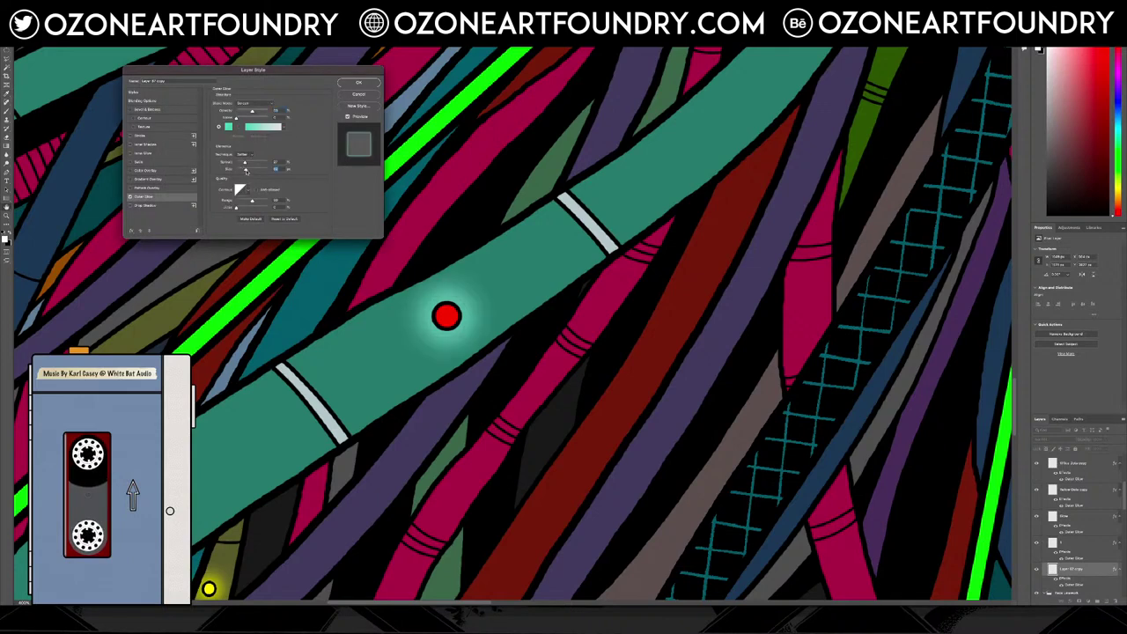
click(358, 82)
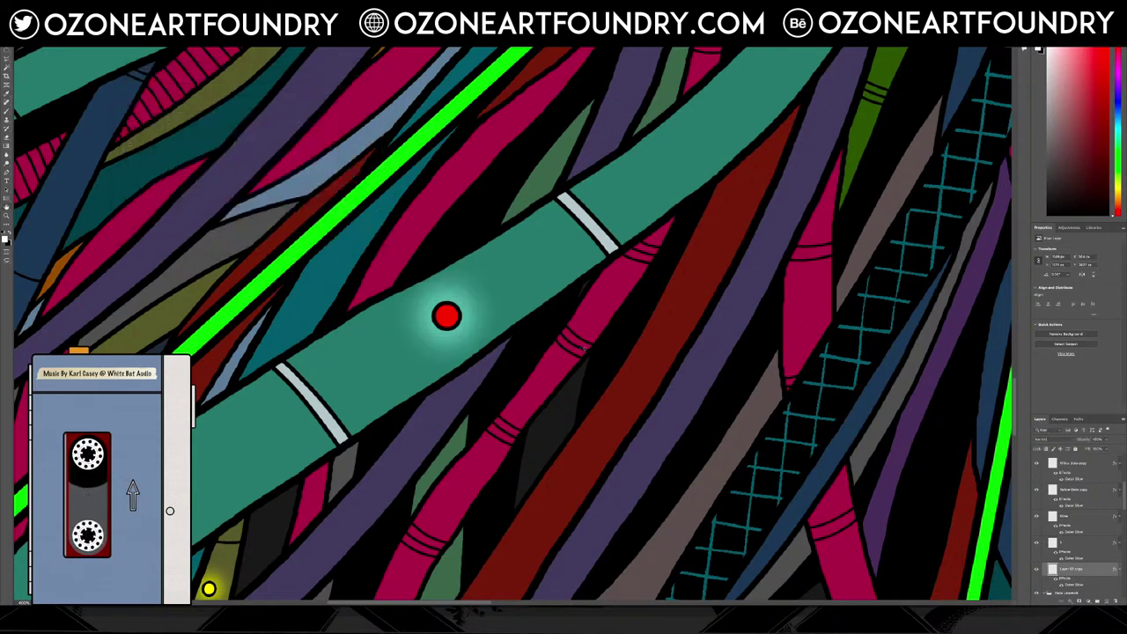
Hide the teal glow layer and activate and hide the Red Dots 2 base layer
click(1036, 571)
click(1036, 571)
click(1036, 570)
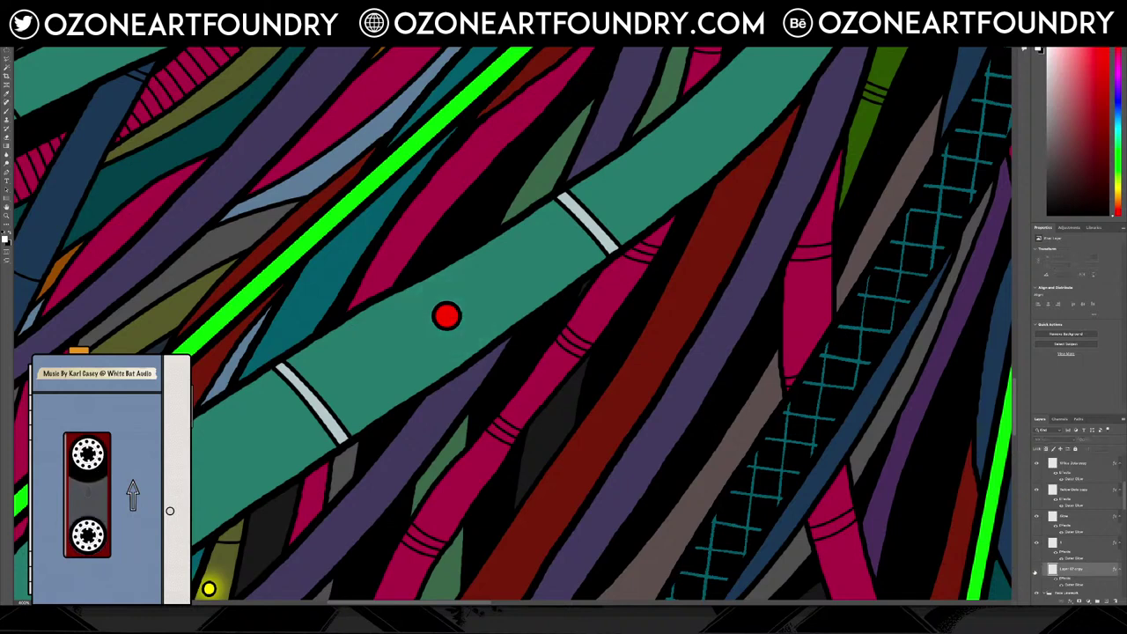
click(1036, 570)
click(1036, 570)
scroll(1074, 569, down, 10)
click(1073, 589)
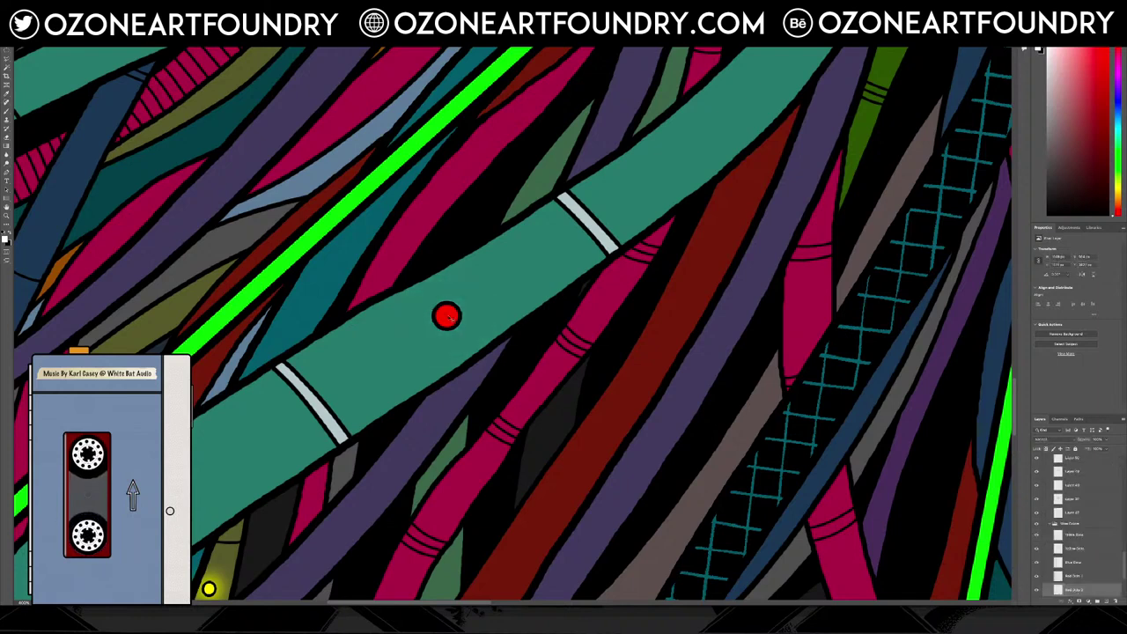
click(1037, 591)
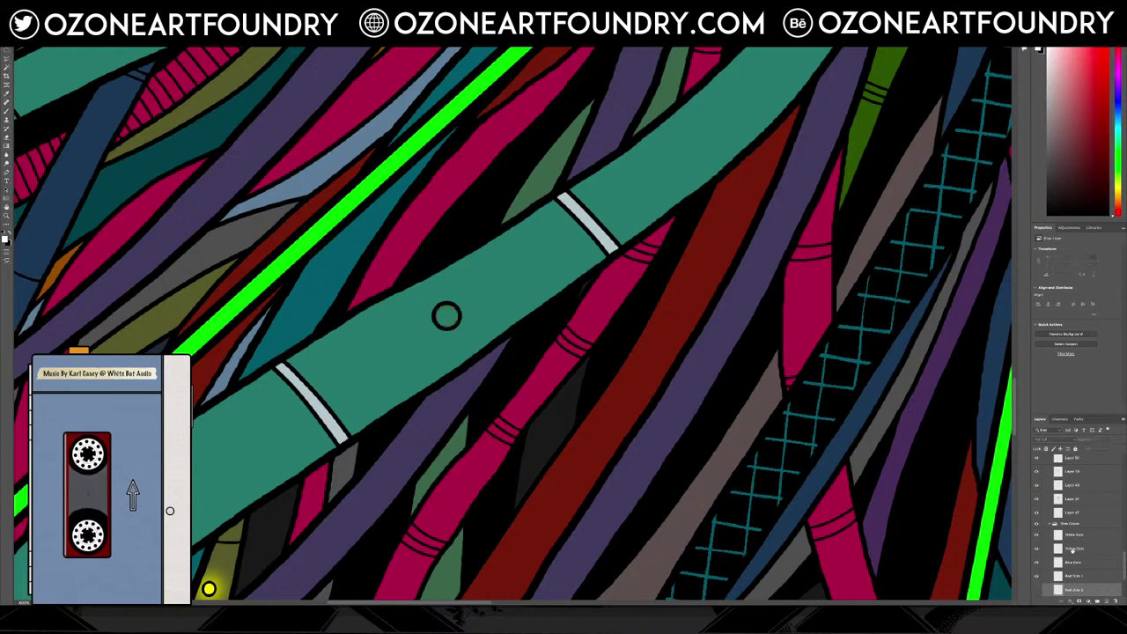
Show the teal glow layer again and select the red dot between the white bands on the left teal cable
scroll(1076, 547, up, 10)
scroll(1081, 526, up, 10)
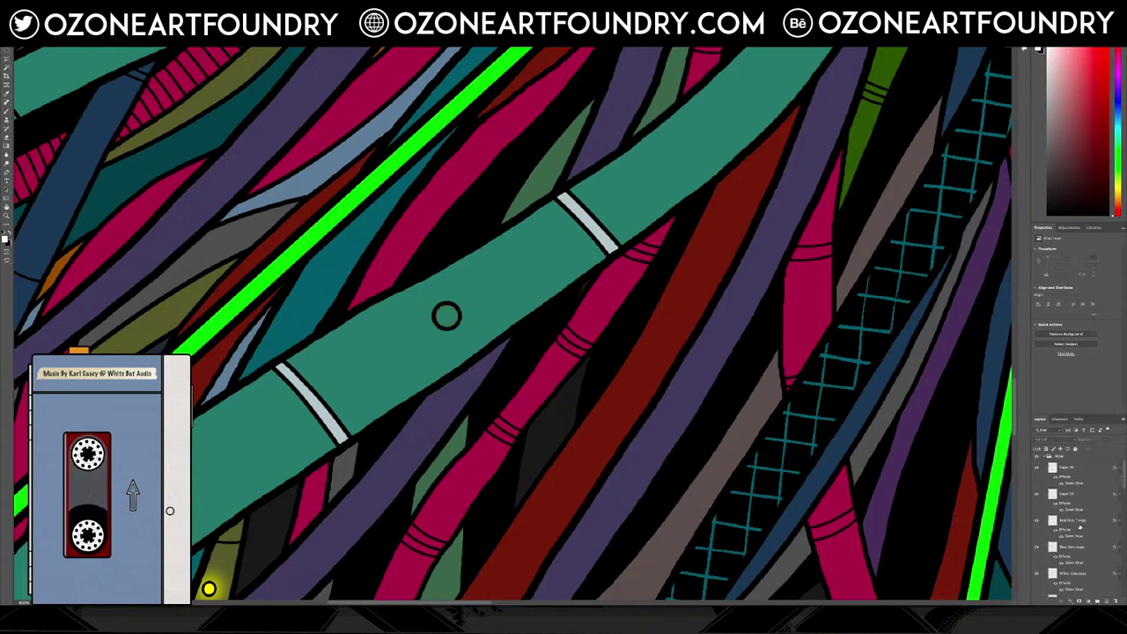
scroll(1079, 526, up, 8)
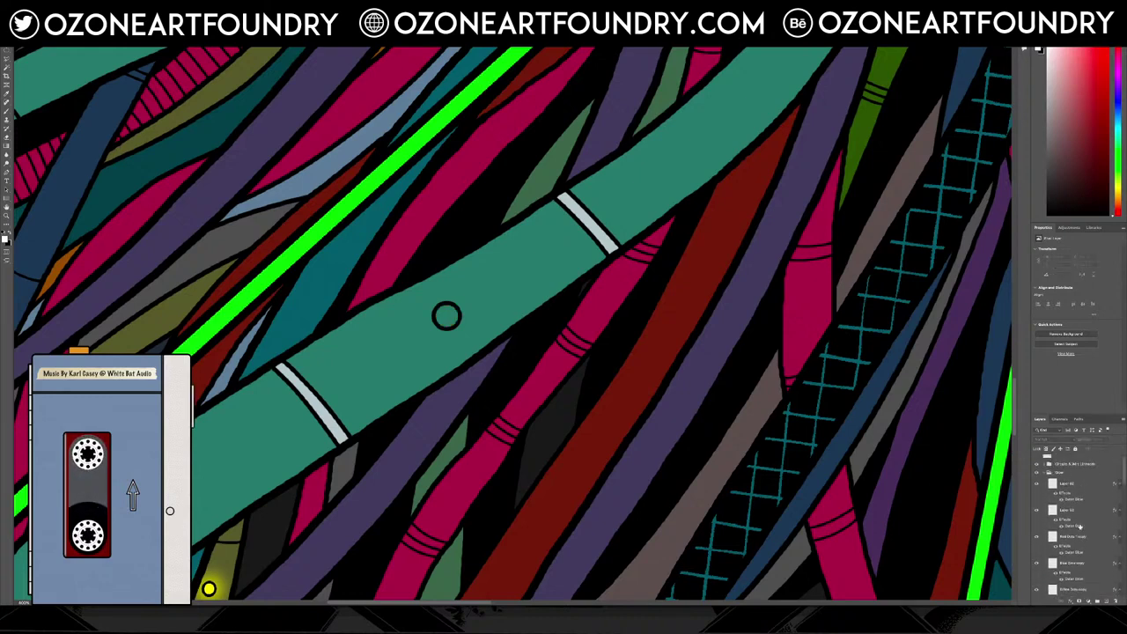
scroll(1055, 566, down, 1)
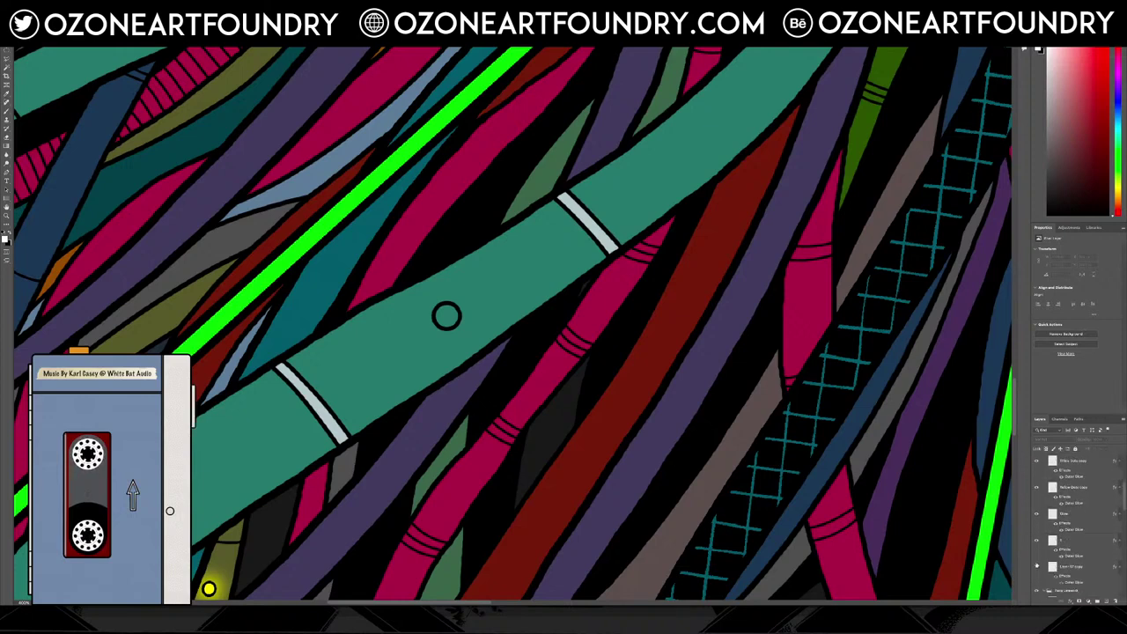
click(1036, 566)
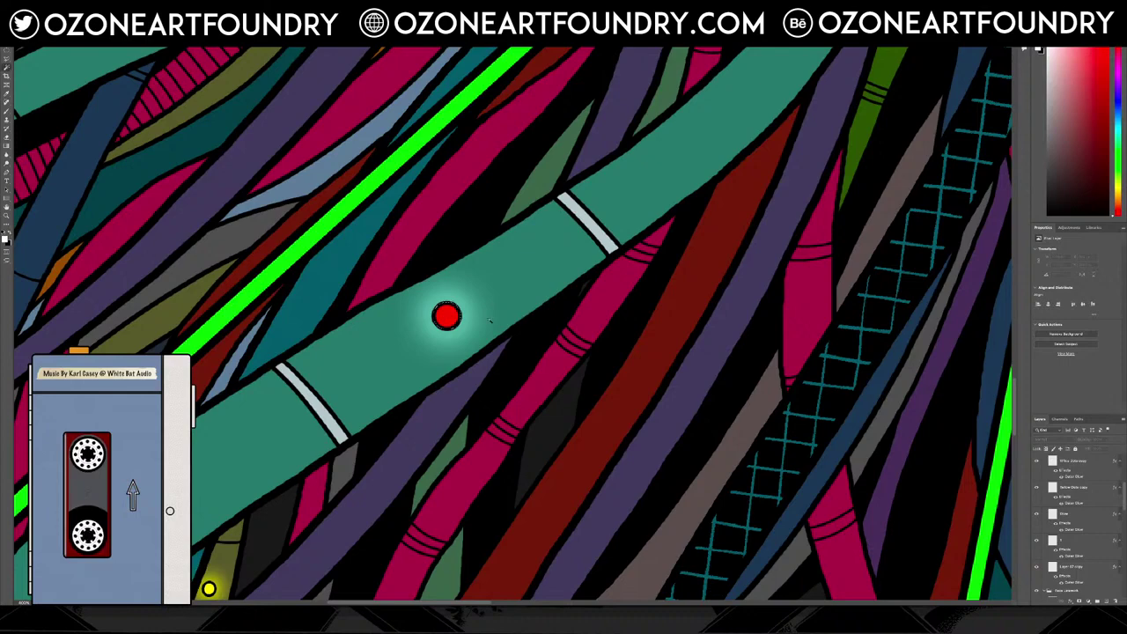
Add the other red dots along the white-banded left teal cable to the selection, from near the chin to its lower end
scroll(793, 282, up, 5)
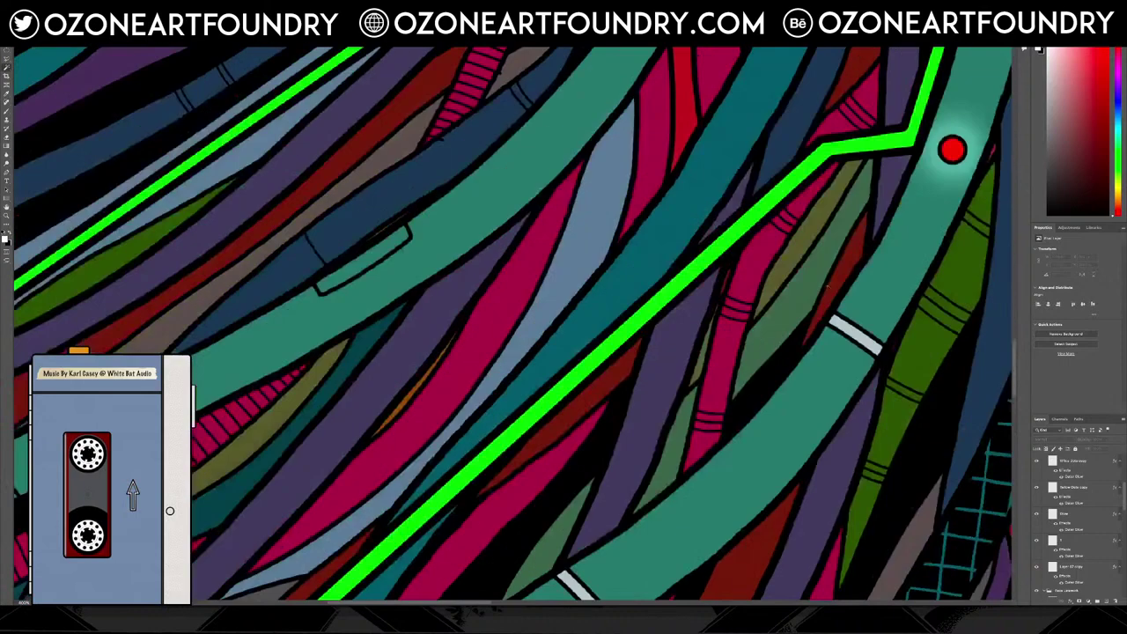
scroll(924, 407, up, 3)
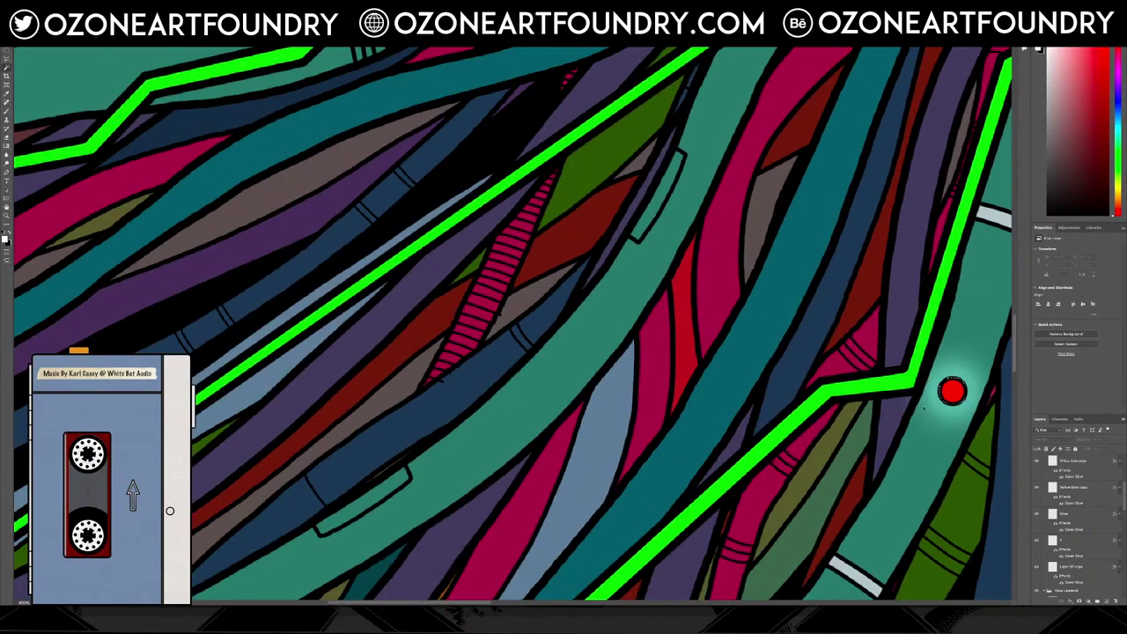
drag(480, 604, 559, 604)
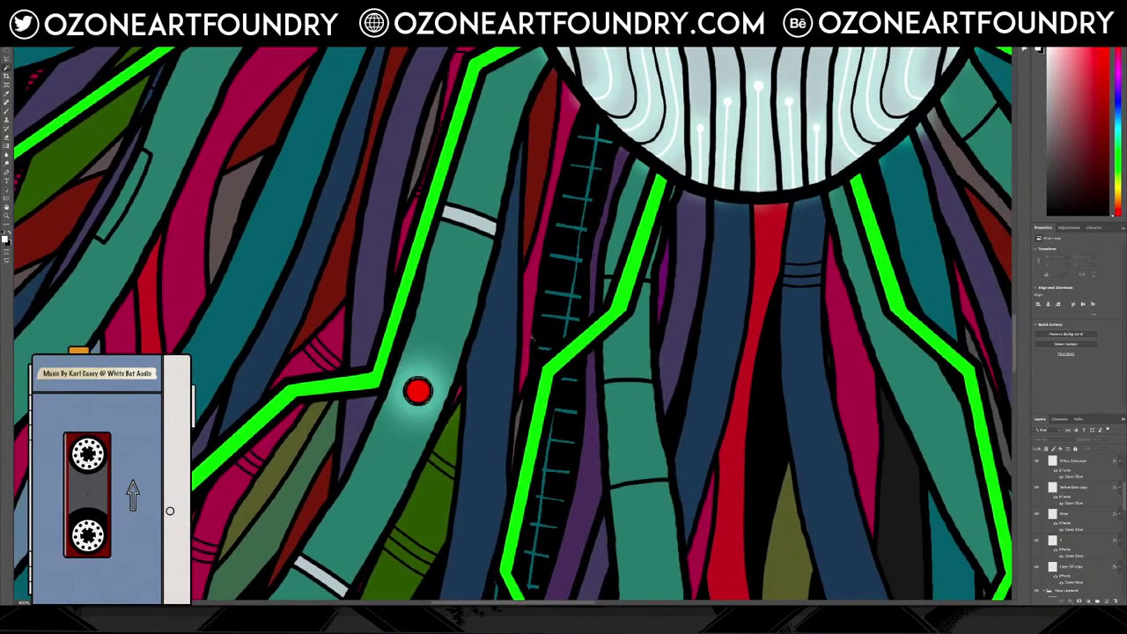
scroll(471, 552, down, 5)
drag(484, 604, 340, 604)
scroll(408, 432, down, 4)
scroll(408, 432, down, 3)
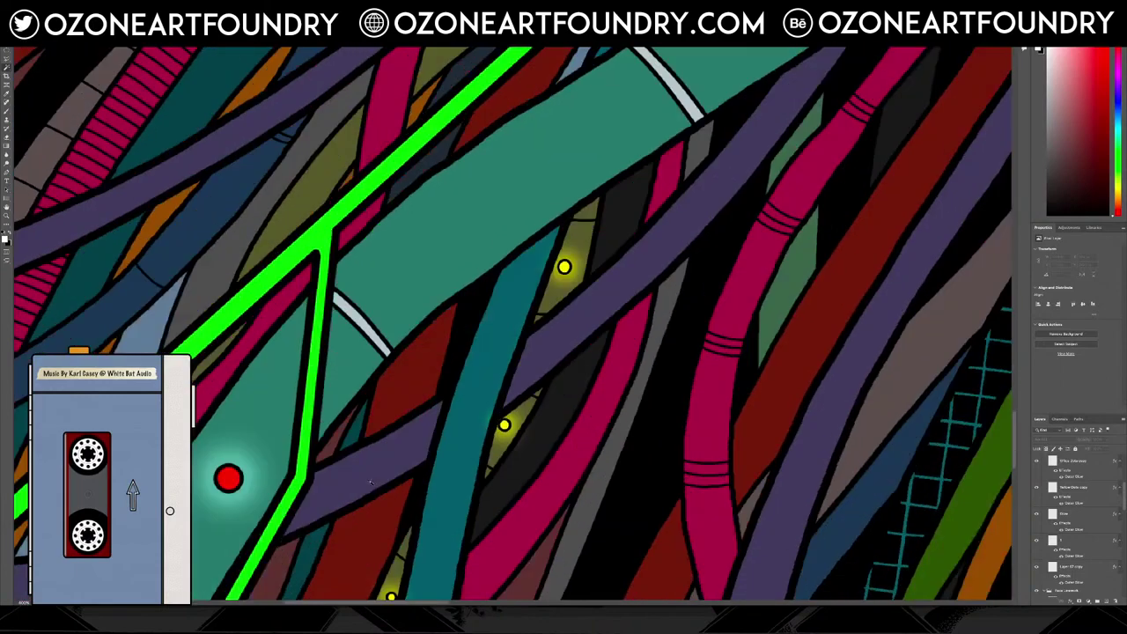
scroll(514, 323, down, 4)
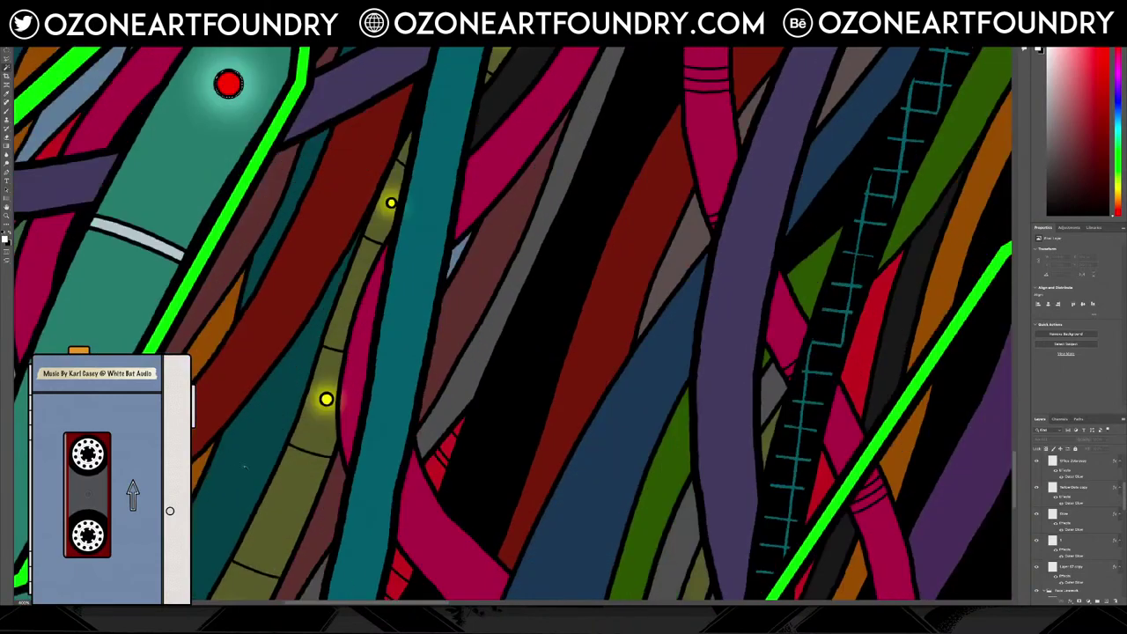
drag(437, 605, 365, 604)
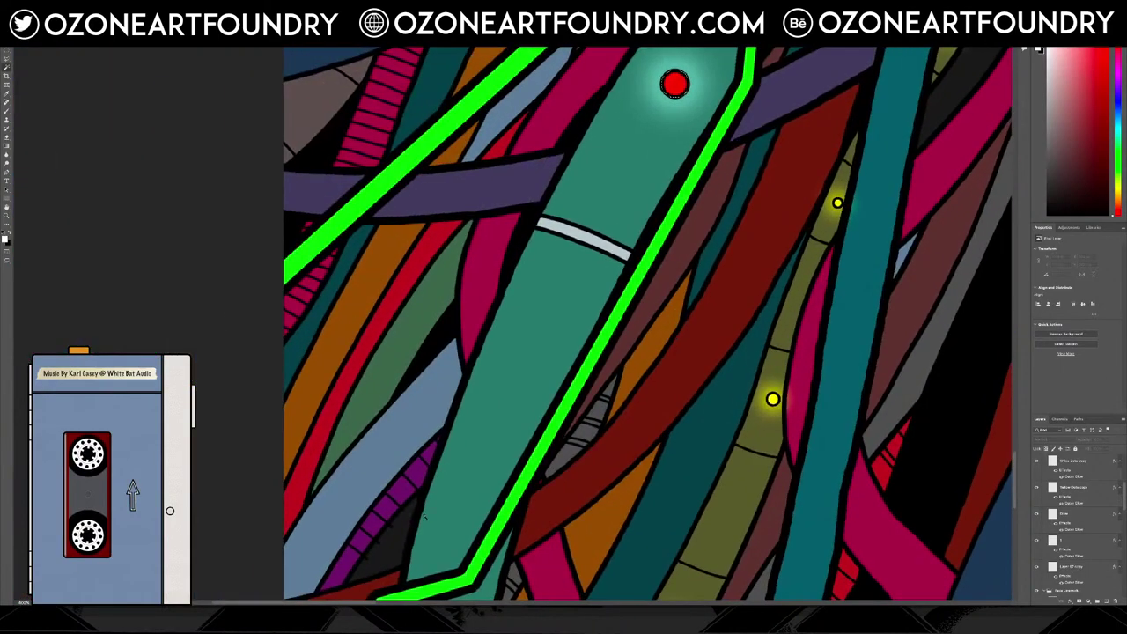
scroll(459, 481, down, 4)
scroll(459, 480, up, 1)
scroll(459, 480, up, 4)
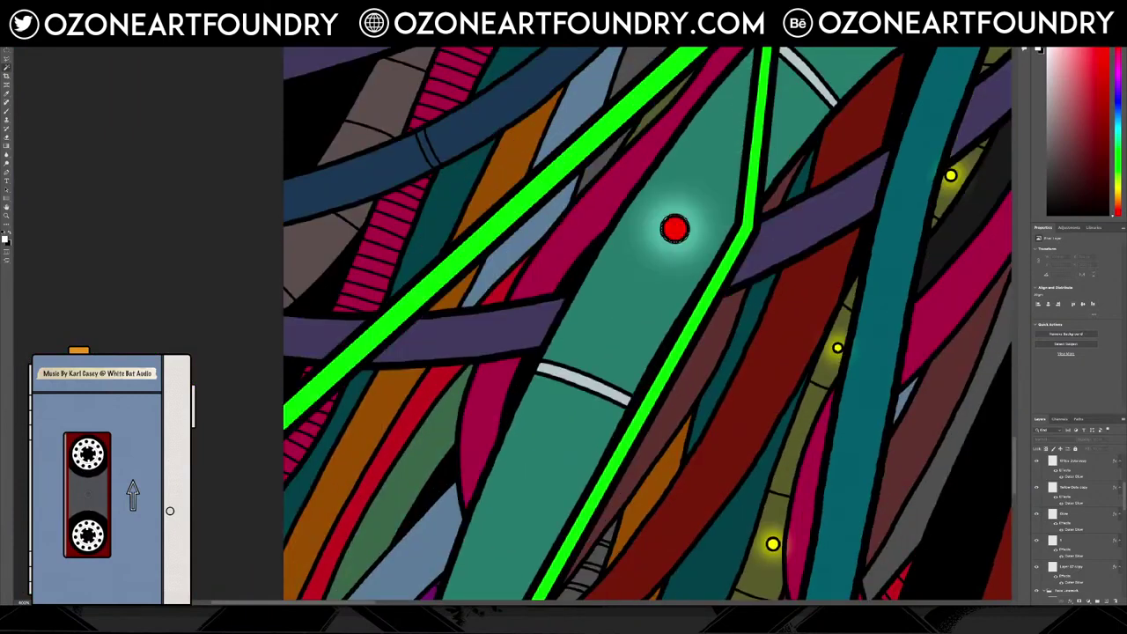
click(79, 3)
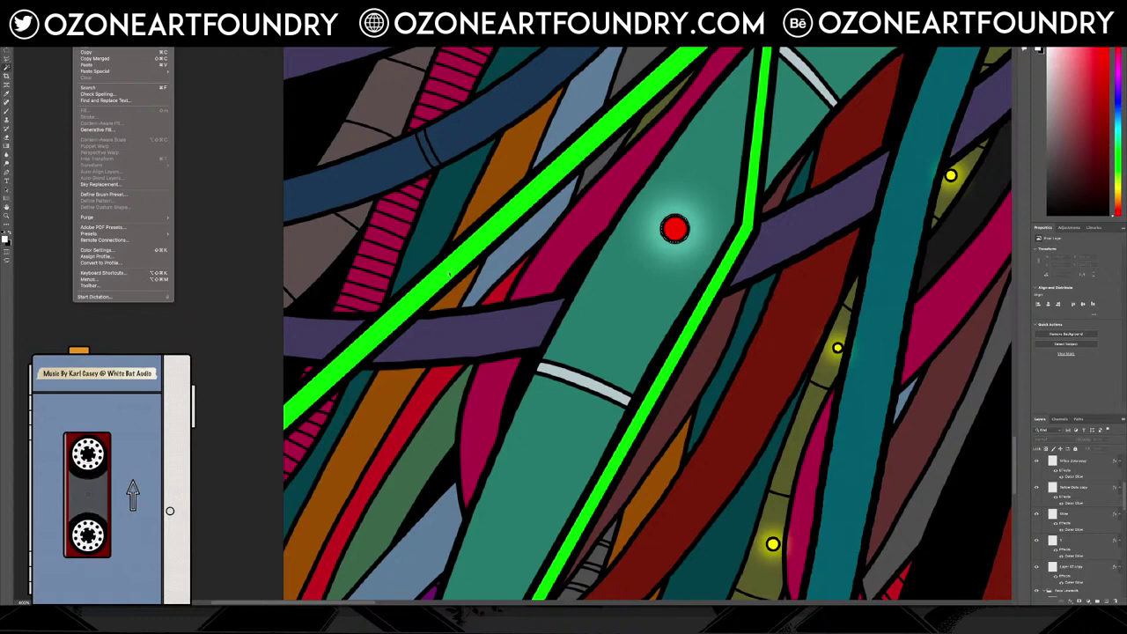
click(675, 230)
click(79, 4)
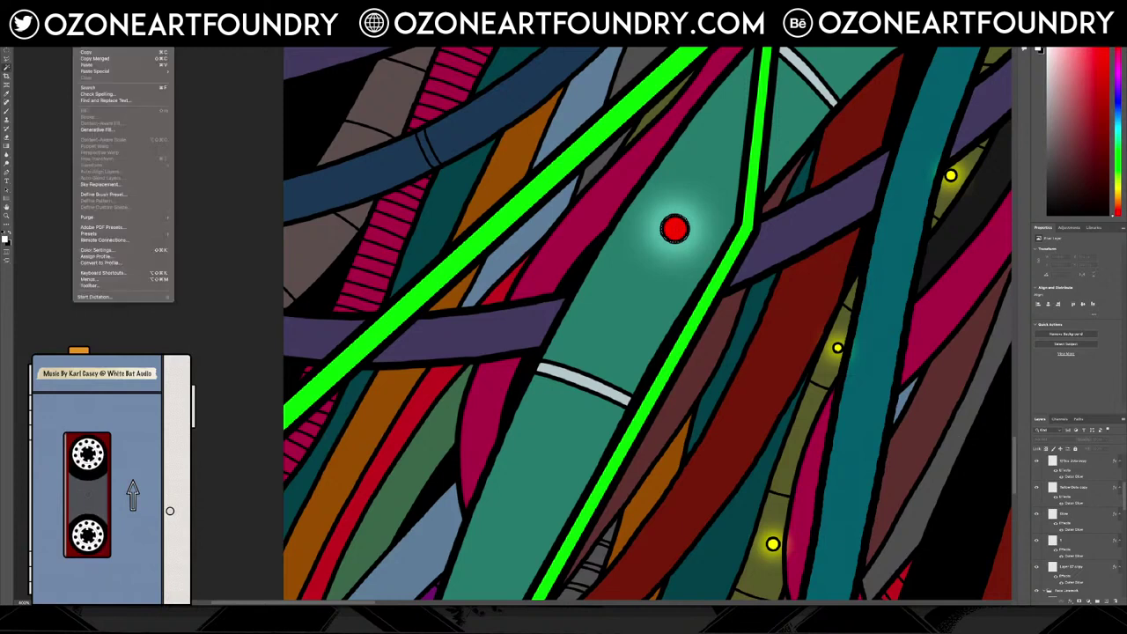
click(49, 72)
key(v)
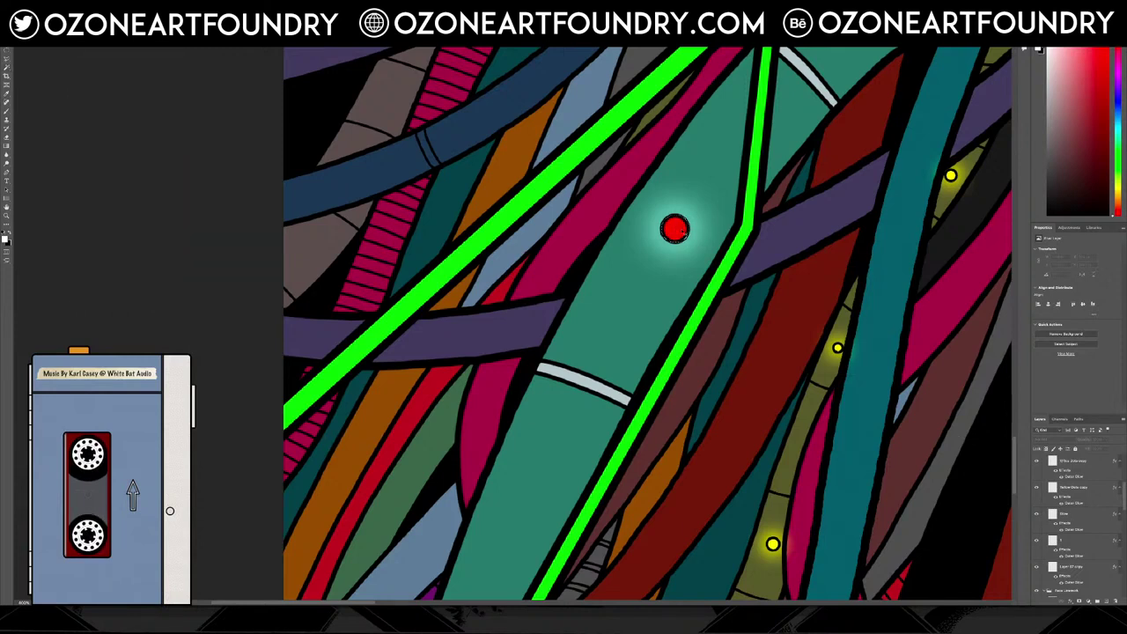
click(683, 232)
click(569, 201)
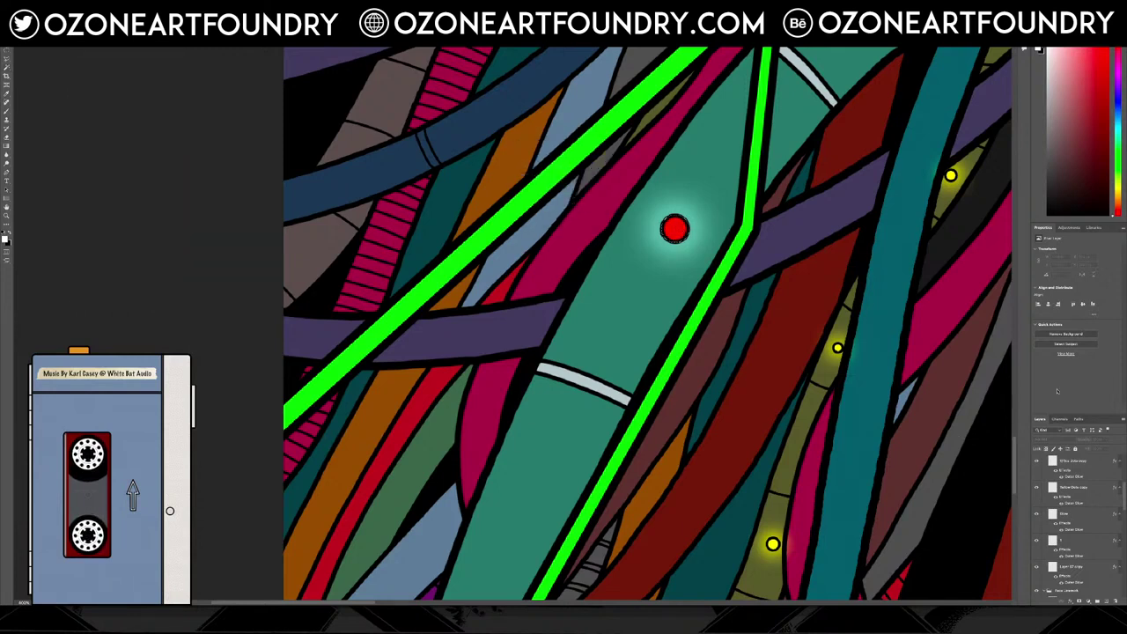
Show the Red Dots 2 base layer and fill the selected dots on it with the foreground color
scroll(1074, 503, down, 10)
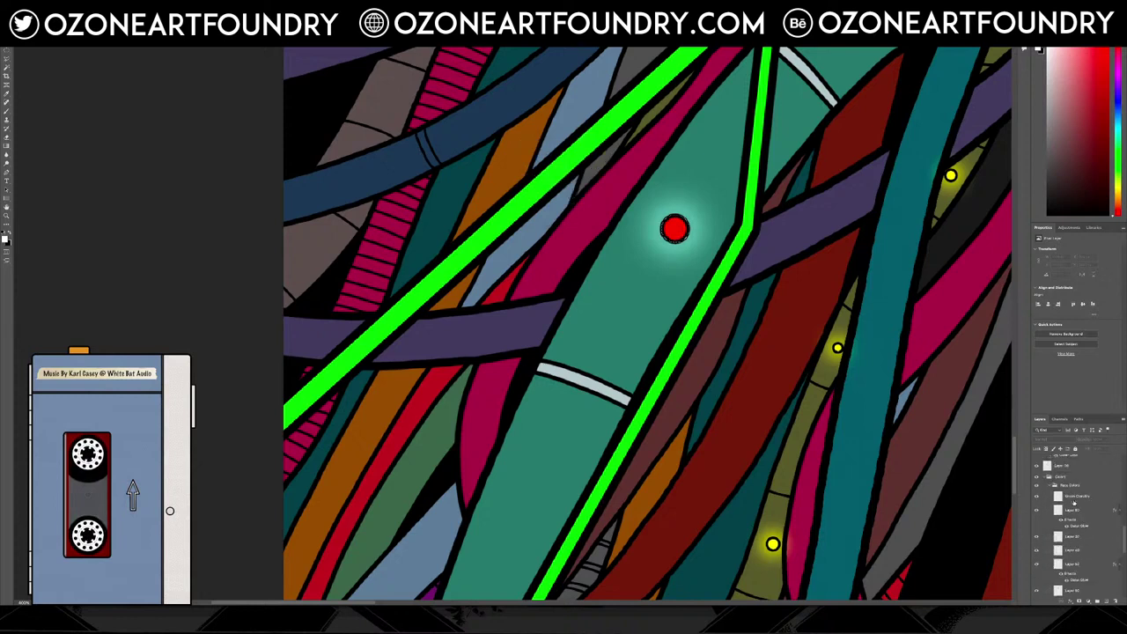
scroll(1073, 502, down, 5)
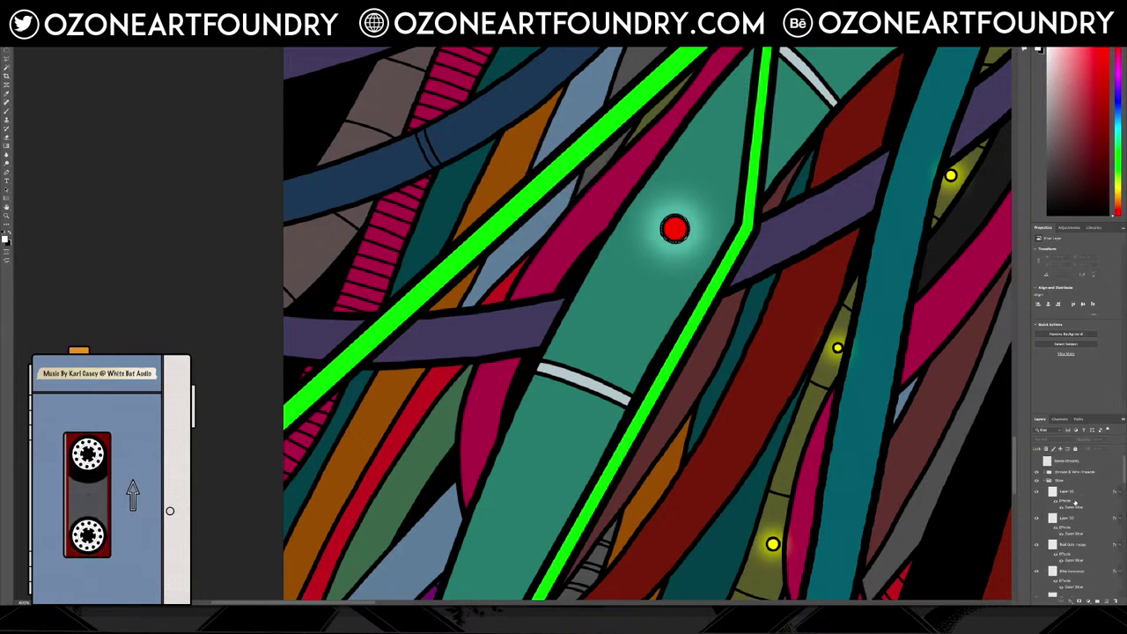
scroll(1074, 502, up, 6)
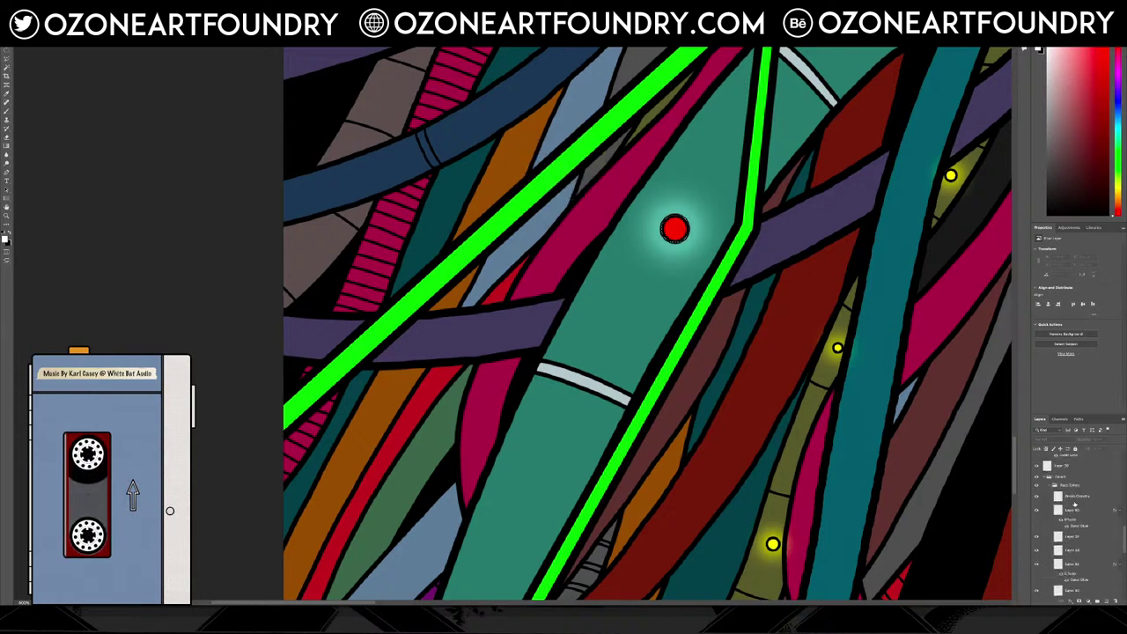
scroll(1074, 504, down, 8)
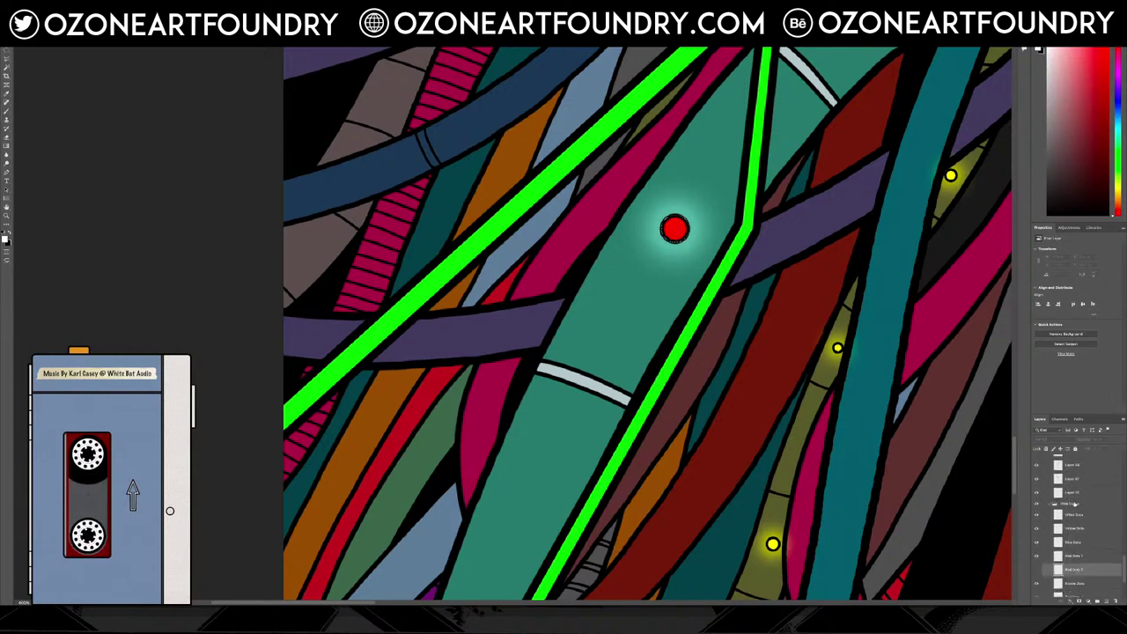
scroll(1074, 504, down, 1)
click(1036, 562)
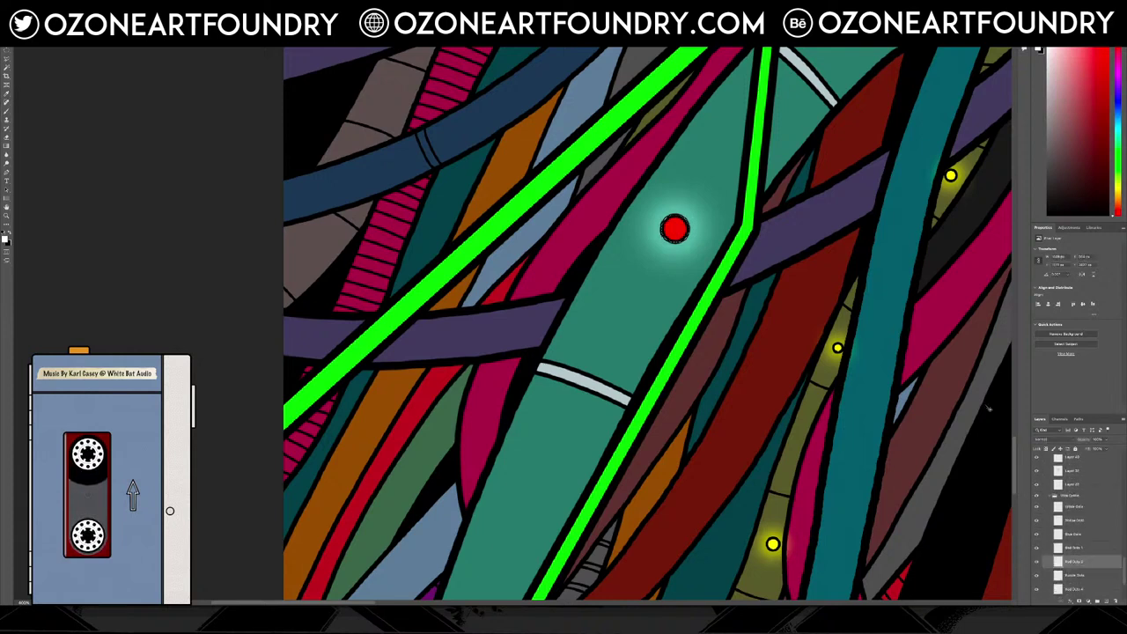
click(79, 3)
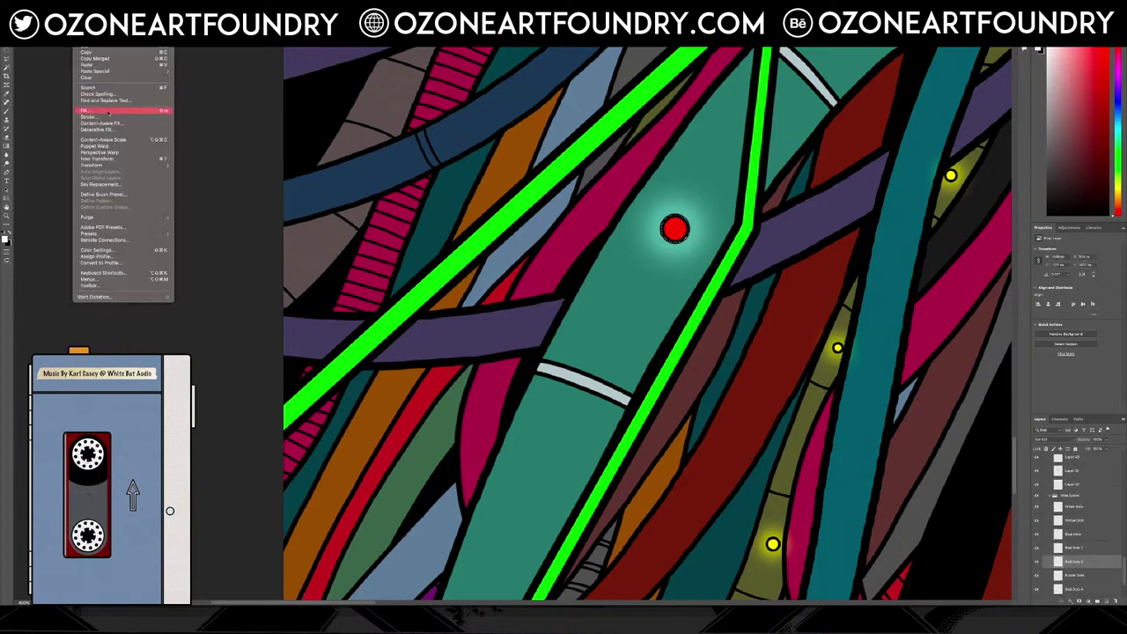
click(99, 113)
key(Return)
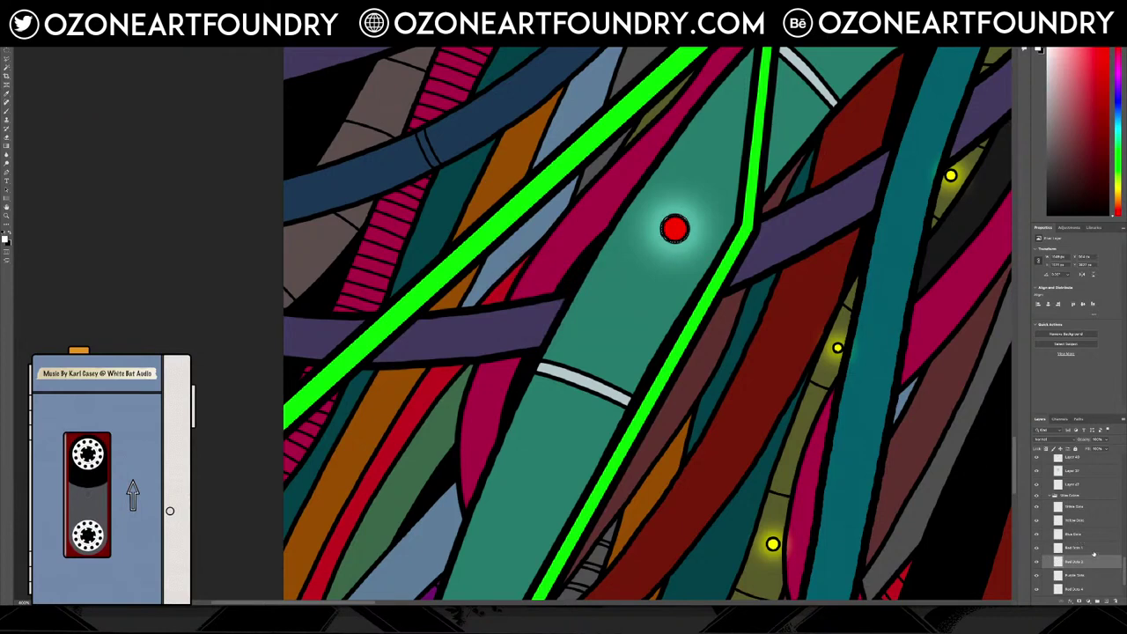
Clear the selection and remove the Red Dots 1 and Red Dots 2 base layers
click(1077, 548)
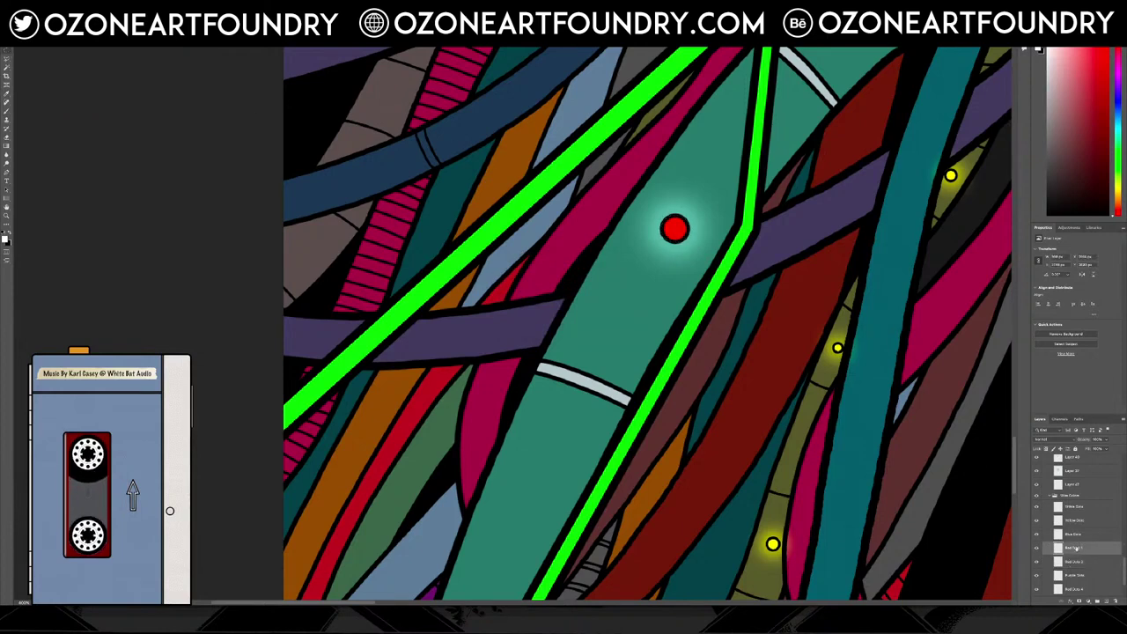
key(ctrl+e)
key(ctrl+e)
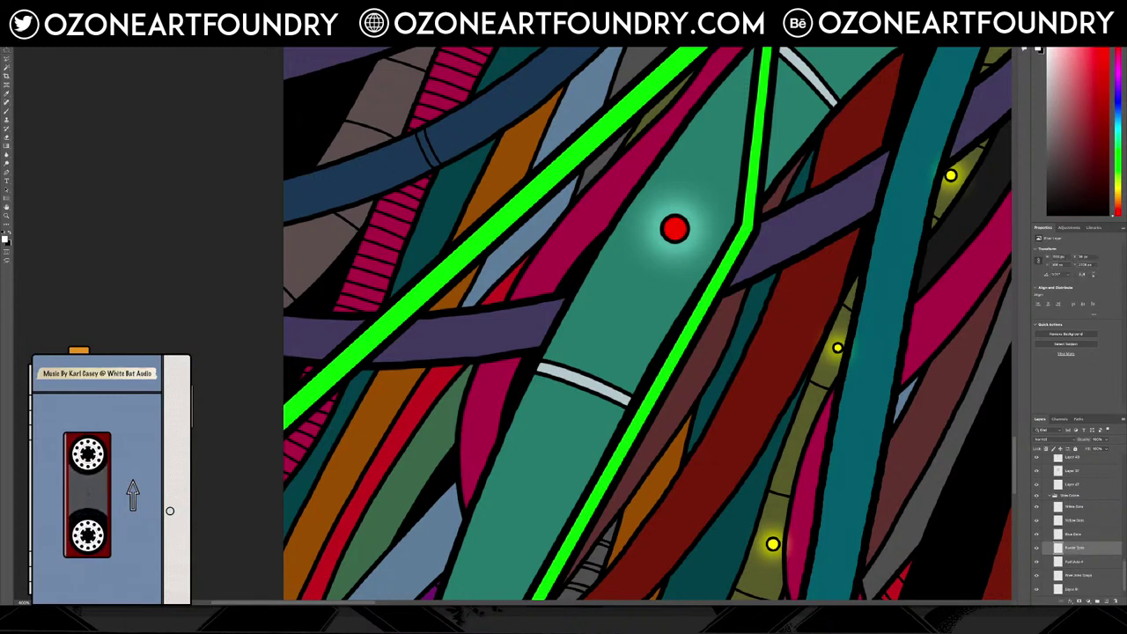
Try to fill the red dots on the teal glow layer with the white foreground color
drag(680, 229, 728, 250)
key(ctrl+z)
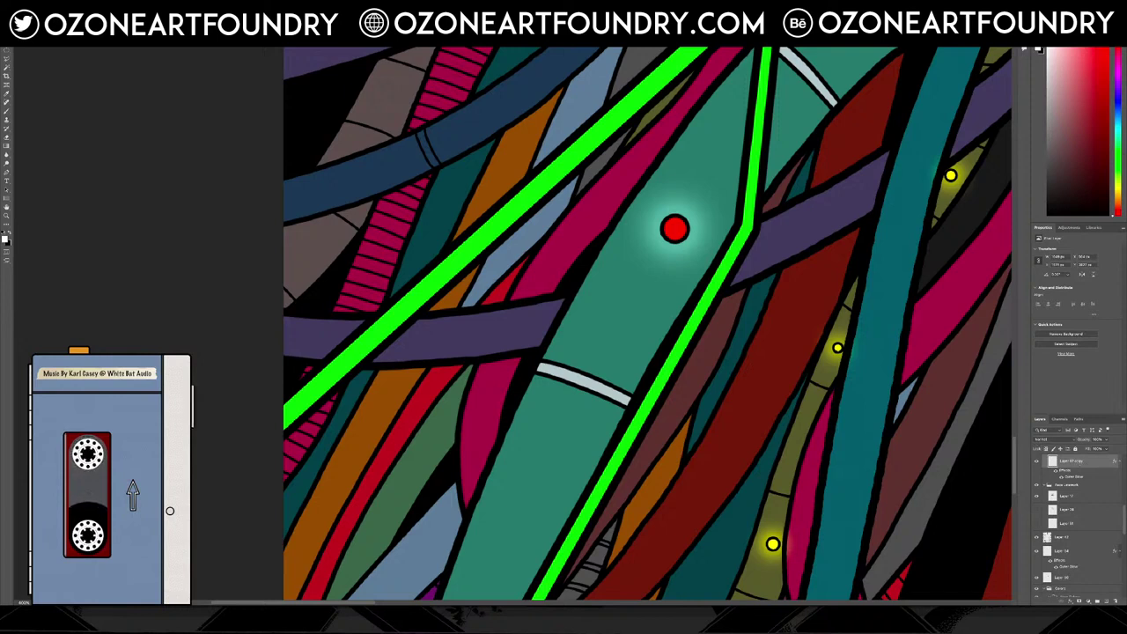
click(80, 4)
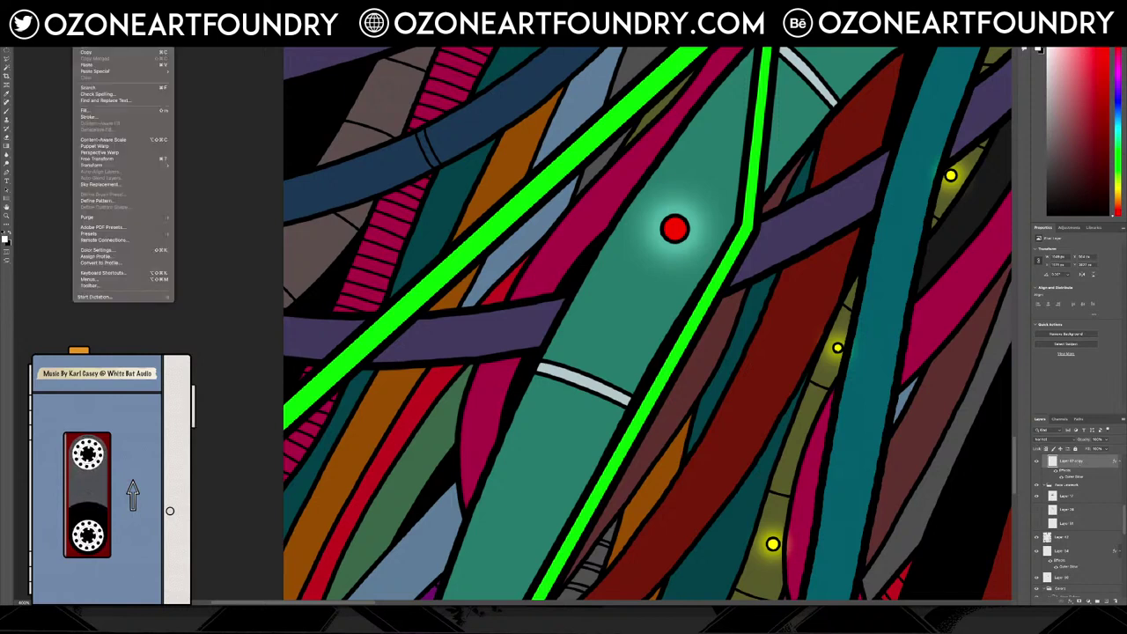
click(107, 110)
click(608, 268)
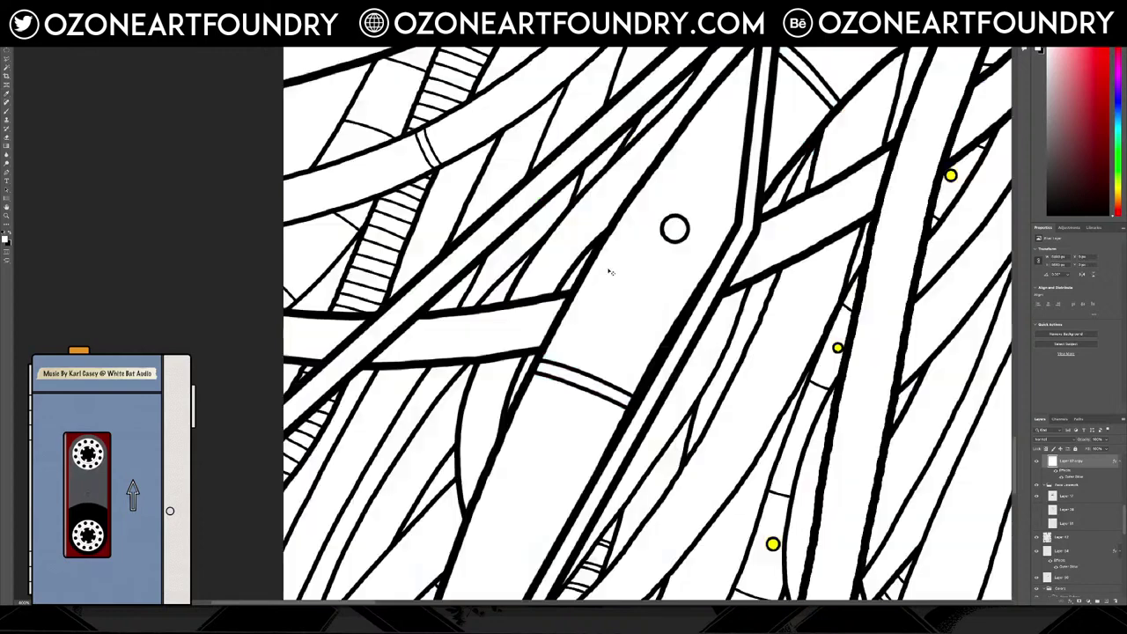
key(ctrl+z)
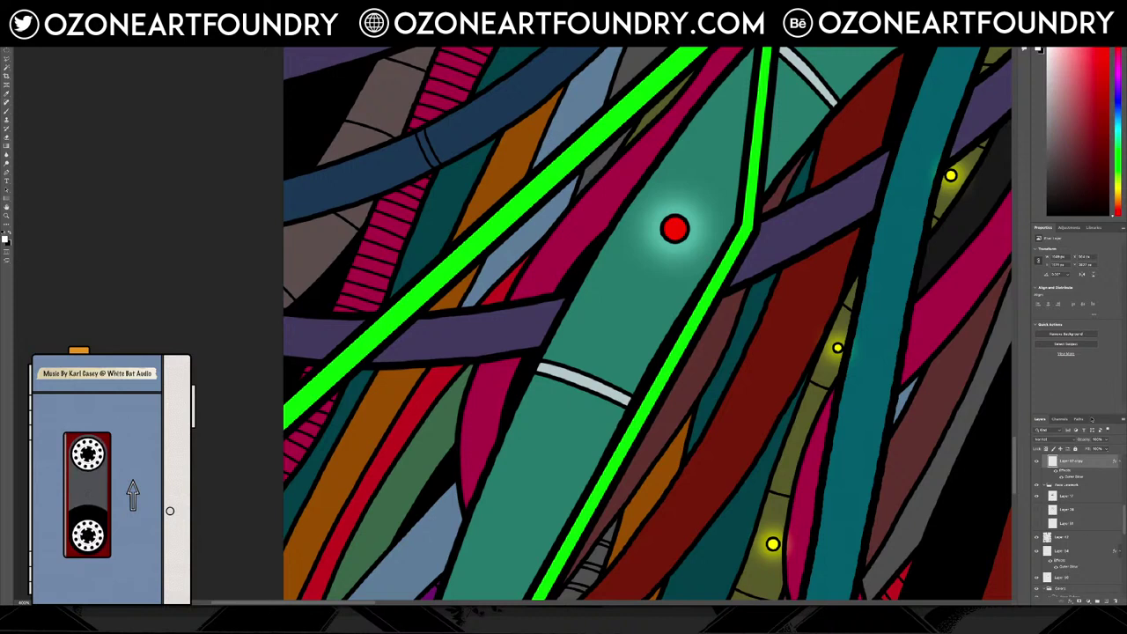
Delete the red dots' teal glow layer and select the inside of the lowest circle on the white-banded left teal cable
key(Delete)
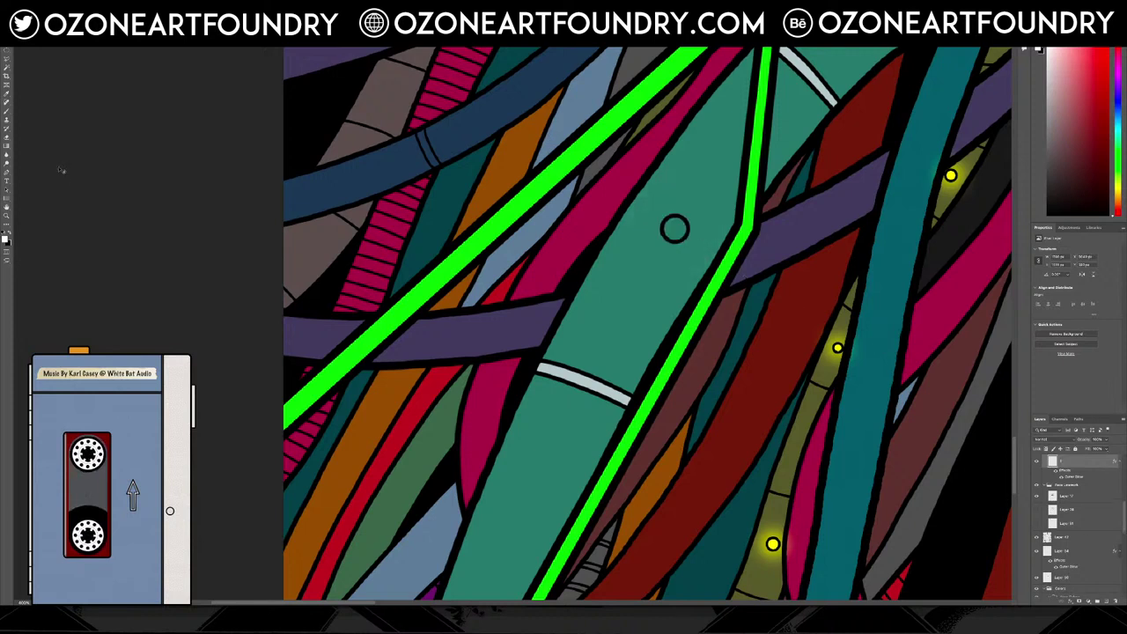
click(689, 227)
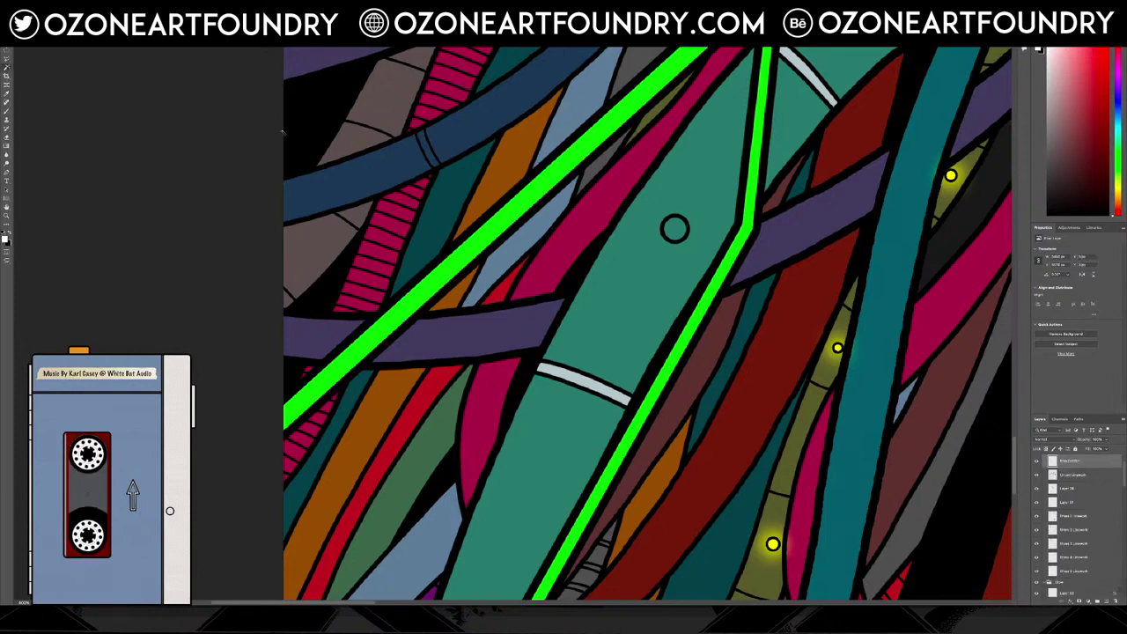
click(676, 233)
Add the insides of the other two circles farther up the white-banded teal cable to the selection
scroll(738, 264, down, 3)
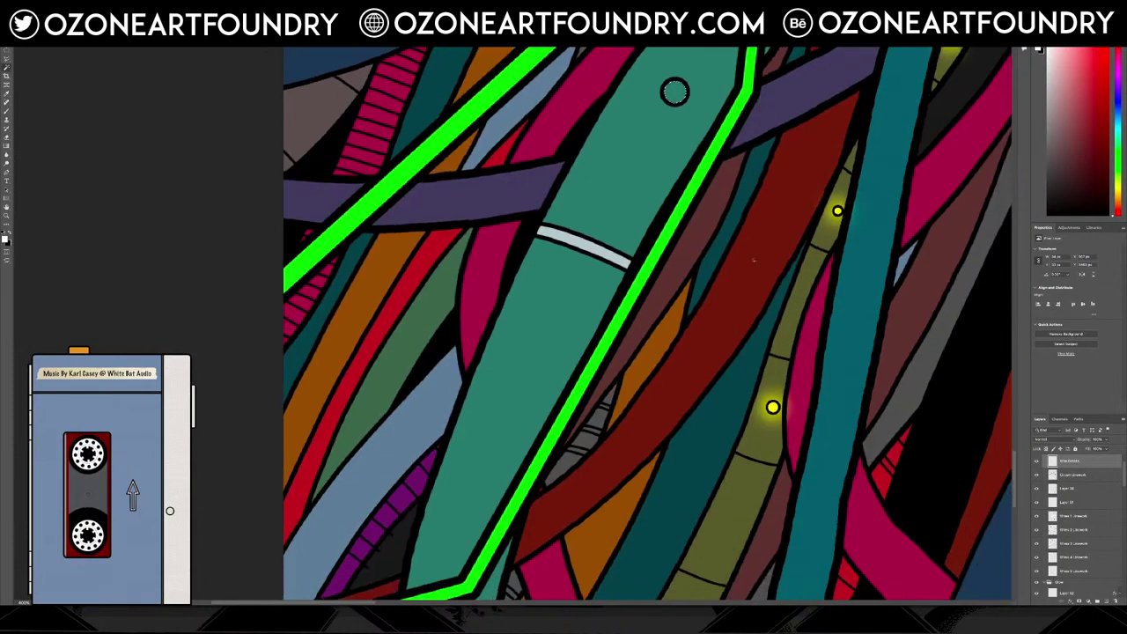
scroll(755, 259, down, 10)
scroll(793, 259, up, 15)
scroll(671, 478, up, 2)
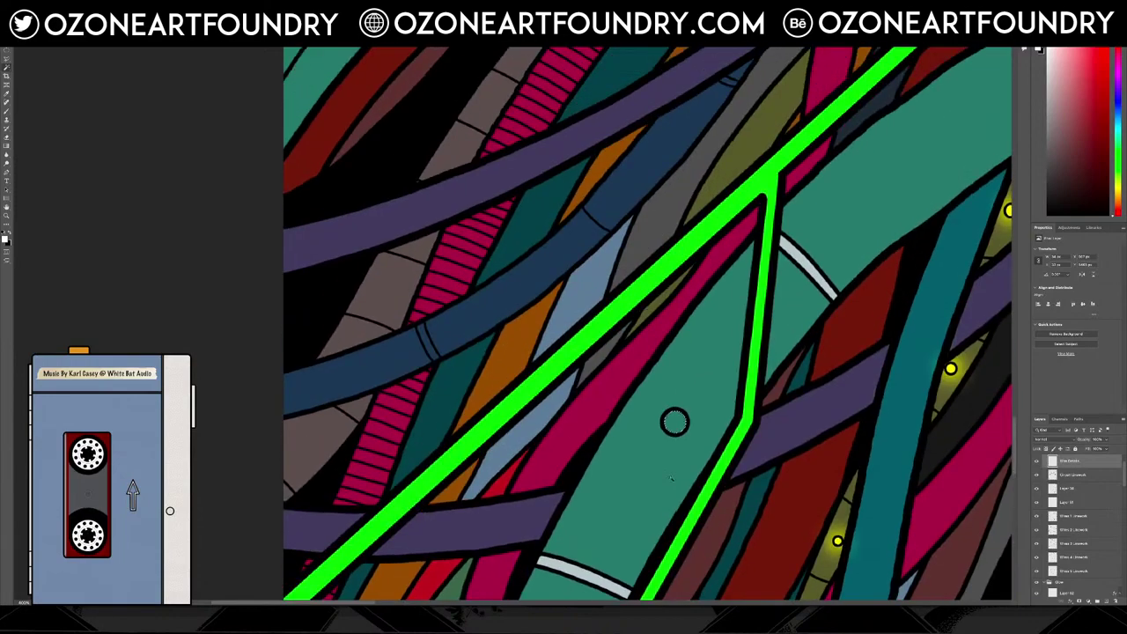
drag(364, 604, 483, 604)
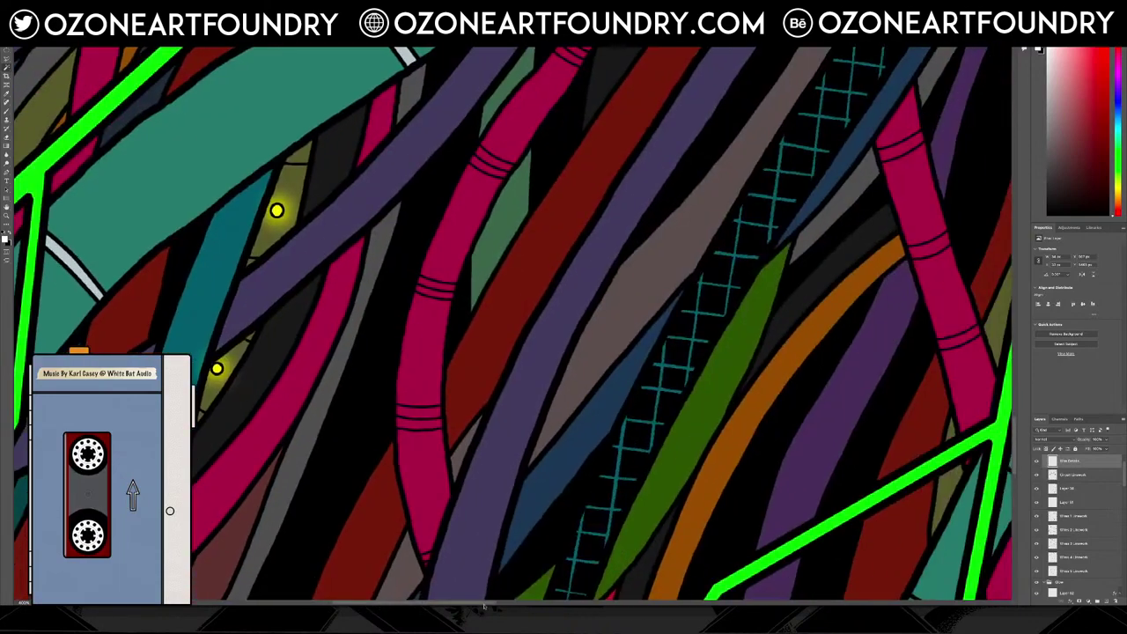
scroll(387, 351, up, 10)
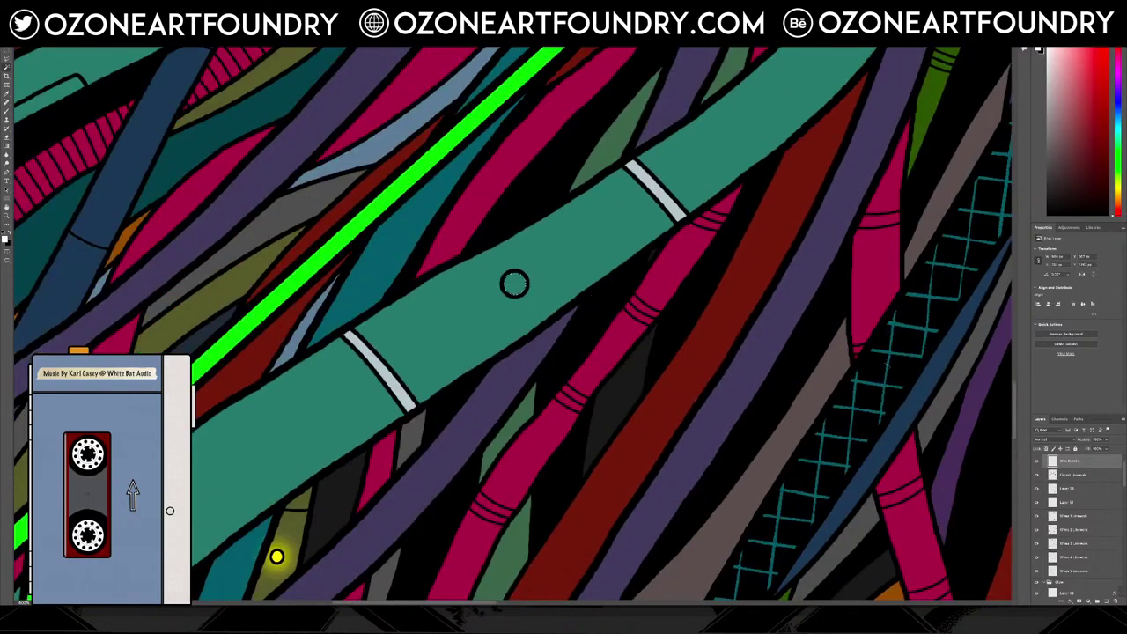
scroll(887, 364, up, 10)
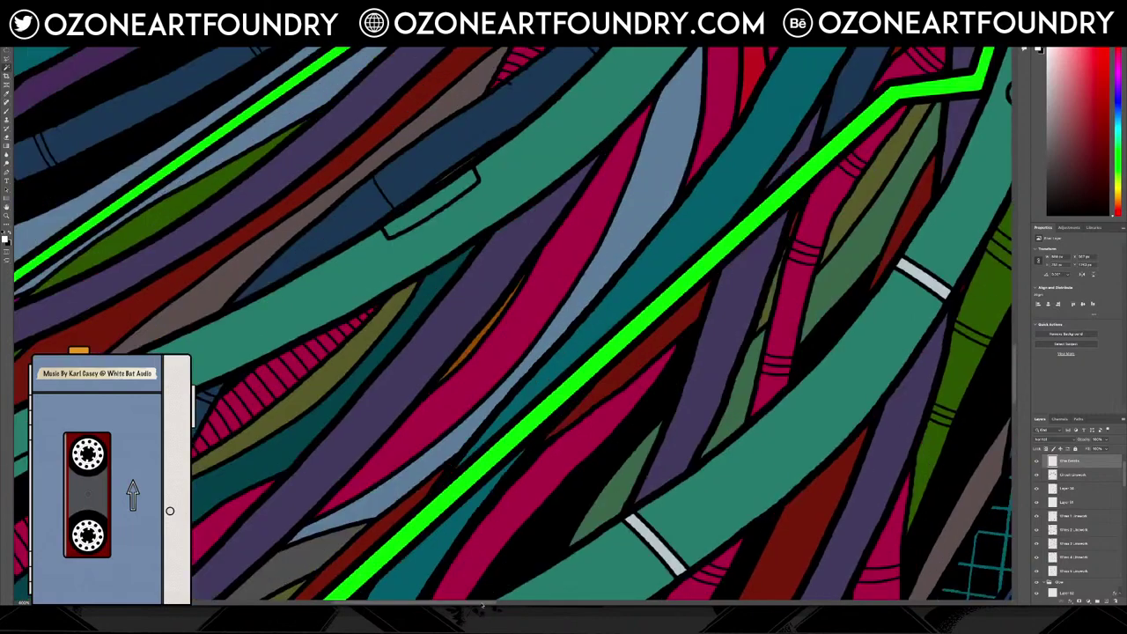
drag(482, 604, 564, 604)
scroll(568, 268, up, 5)
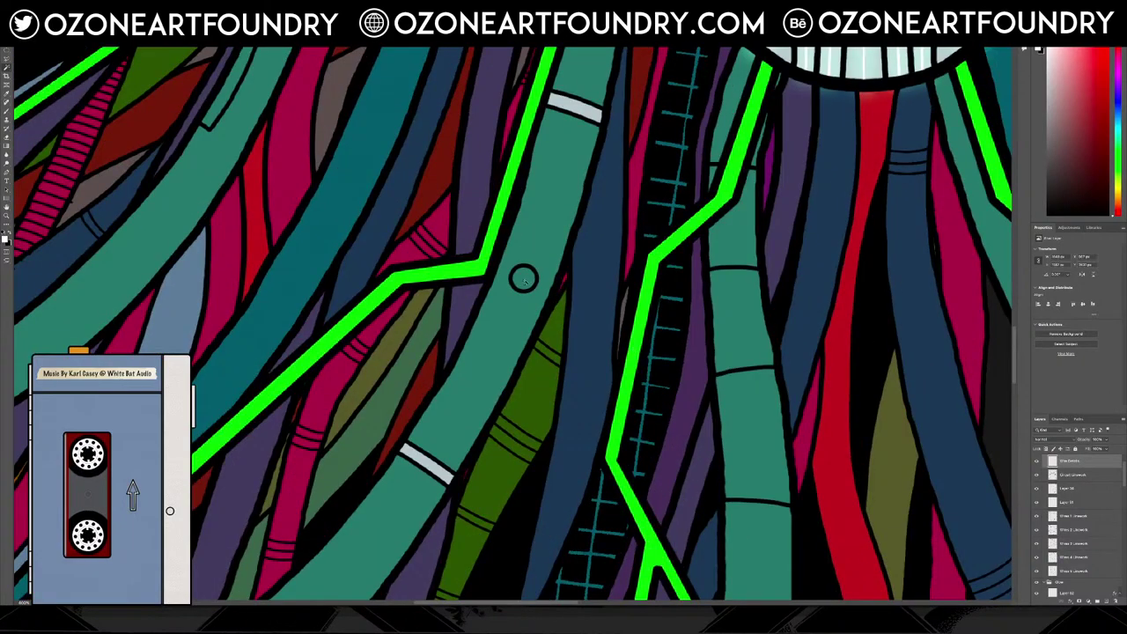
scroll(524, 281, up, 10)
scroll(525, 281, down, 10)
click(524, 281)
Create a new layer in the Glow group and fill the selected circles with the white foreground color
key(ctrl+minus)
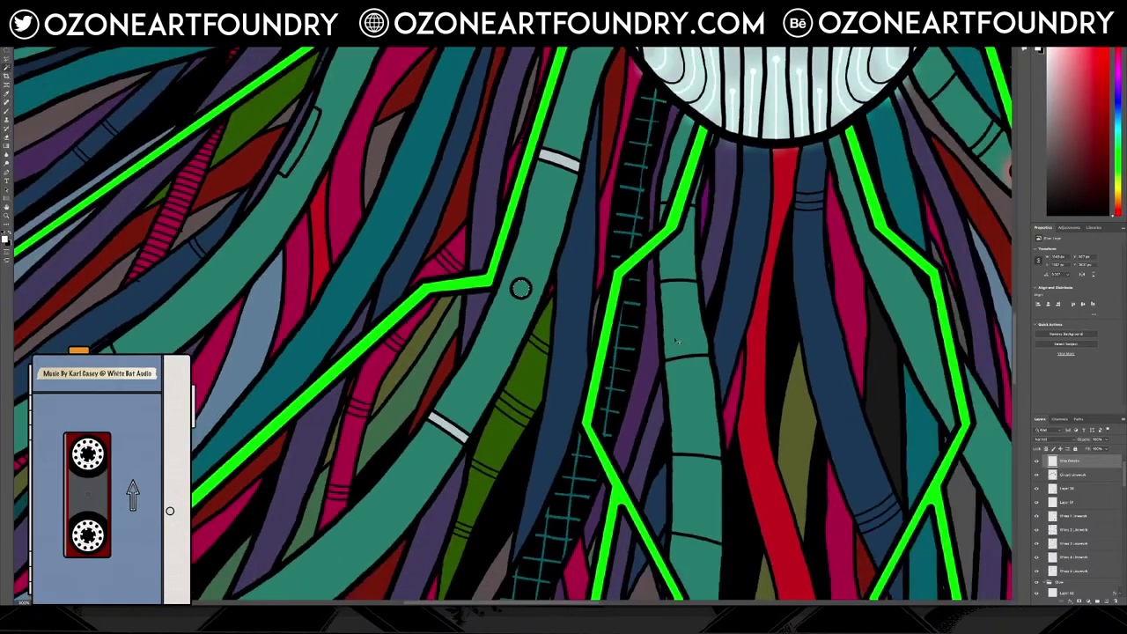
key(ctrl+minus)
key(ctrl+minus)
key(ctrl+minus)
key(ctrl+minus)
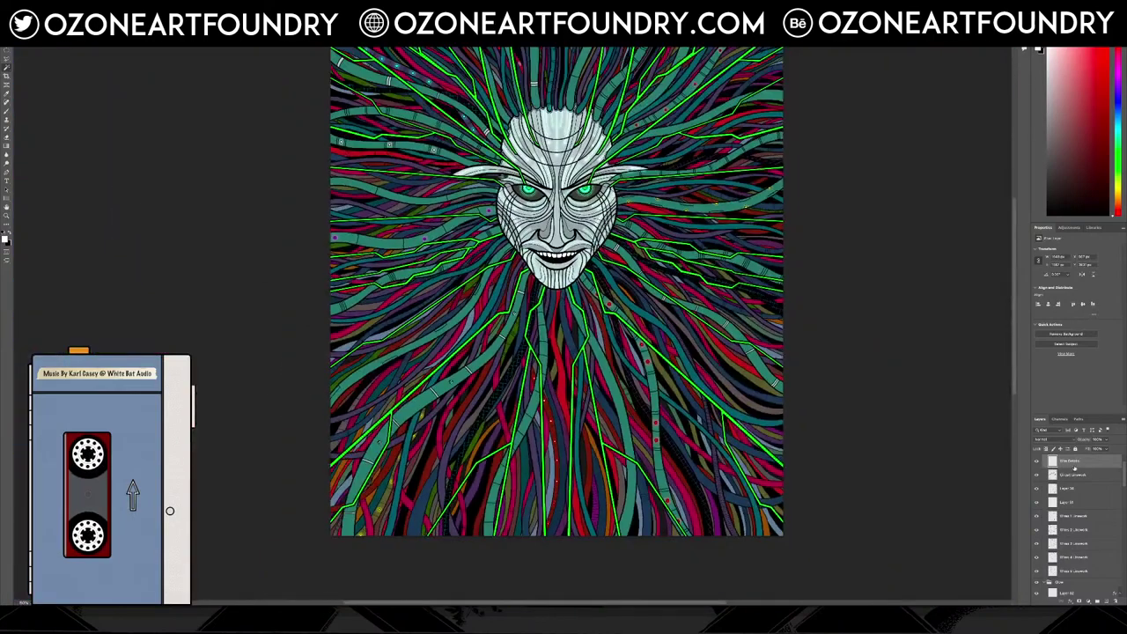
scroll(1072, 476, down, 2)
scroll(1074, 478, down, 3)
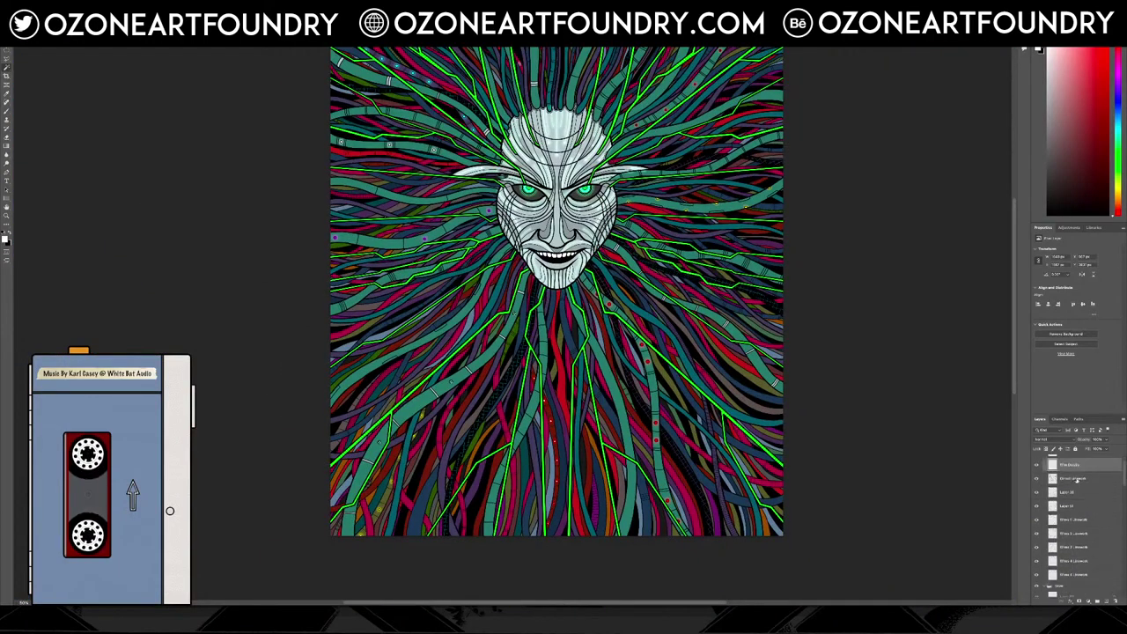
scroll(1075, 480, up, 3)
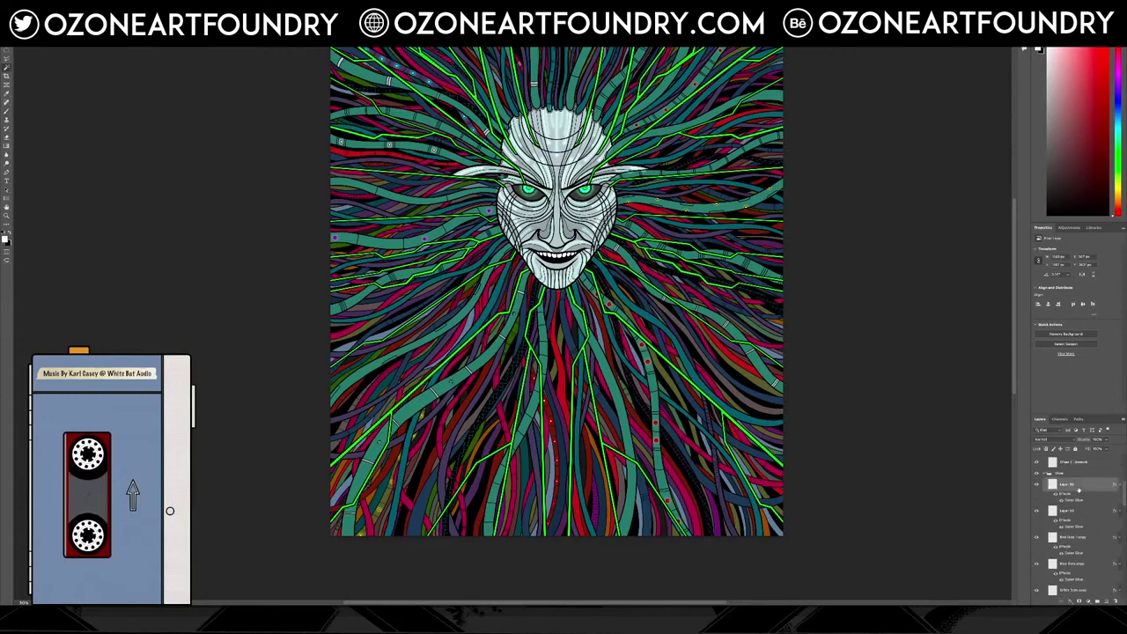
click(1079, 512)
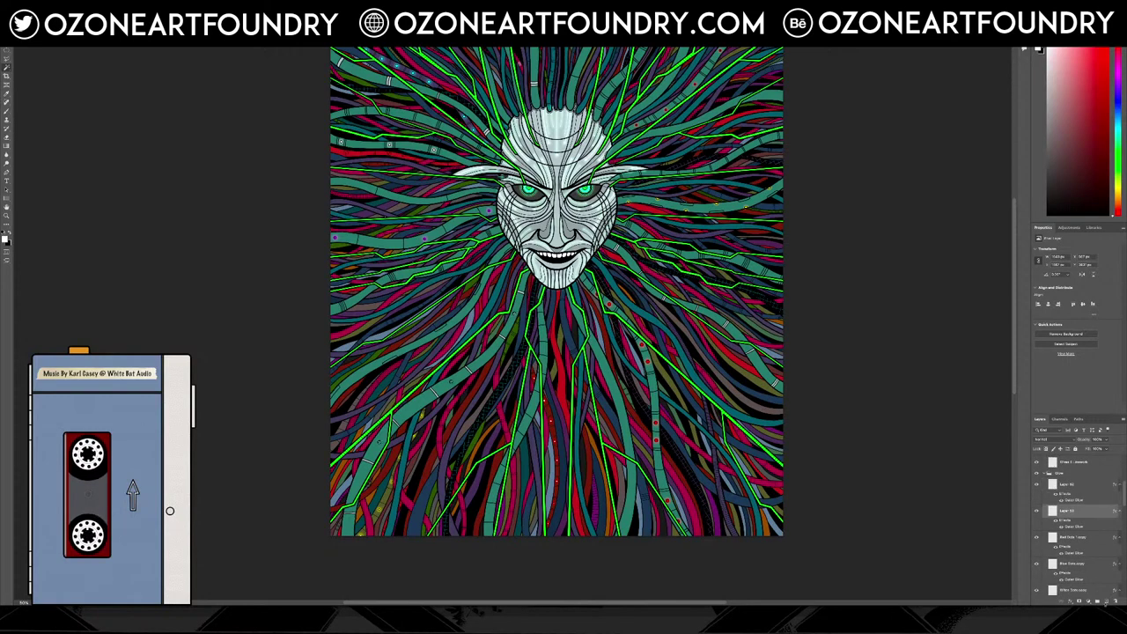
click(1105, 602)
click(67, 6)
mouse_move(80, 5)
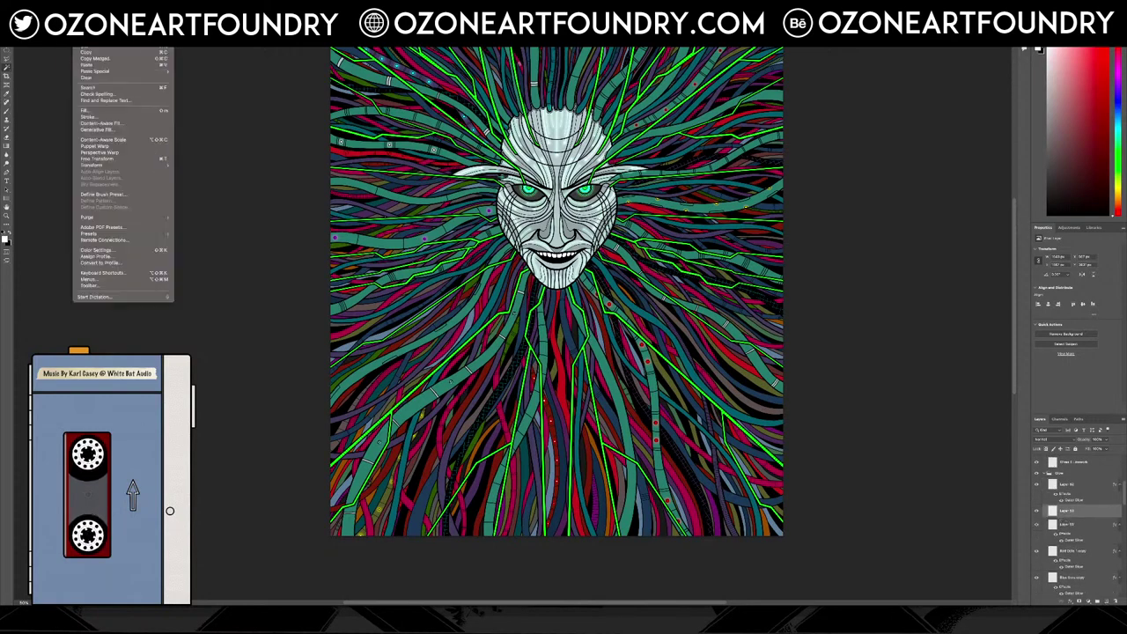
click(115, 110)
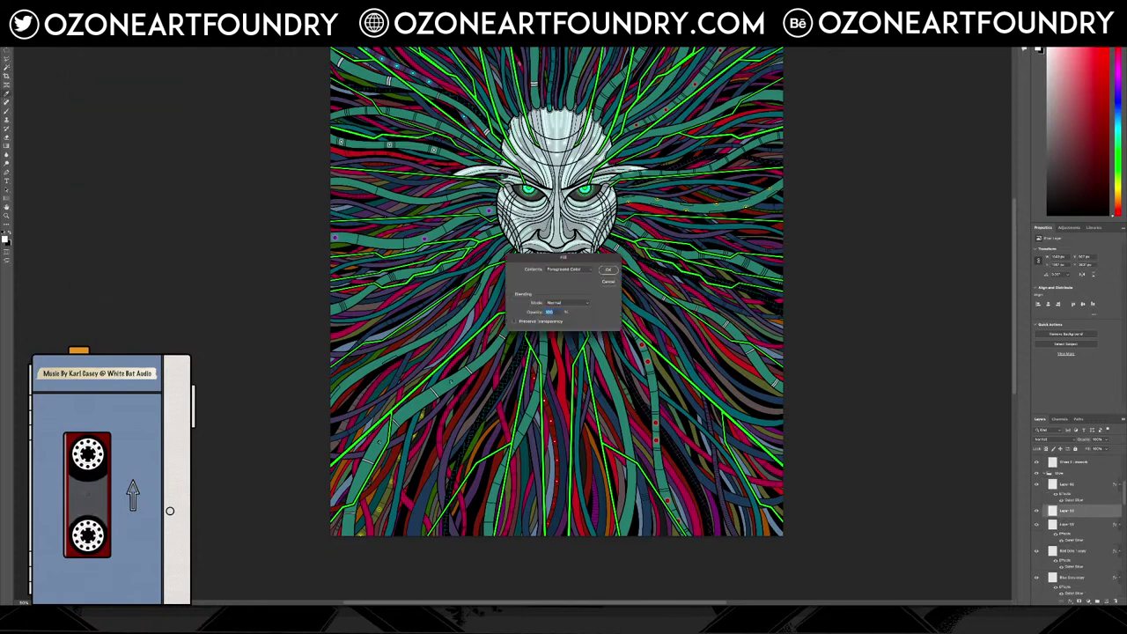
click(615, 274)
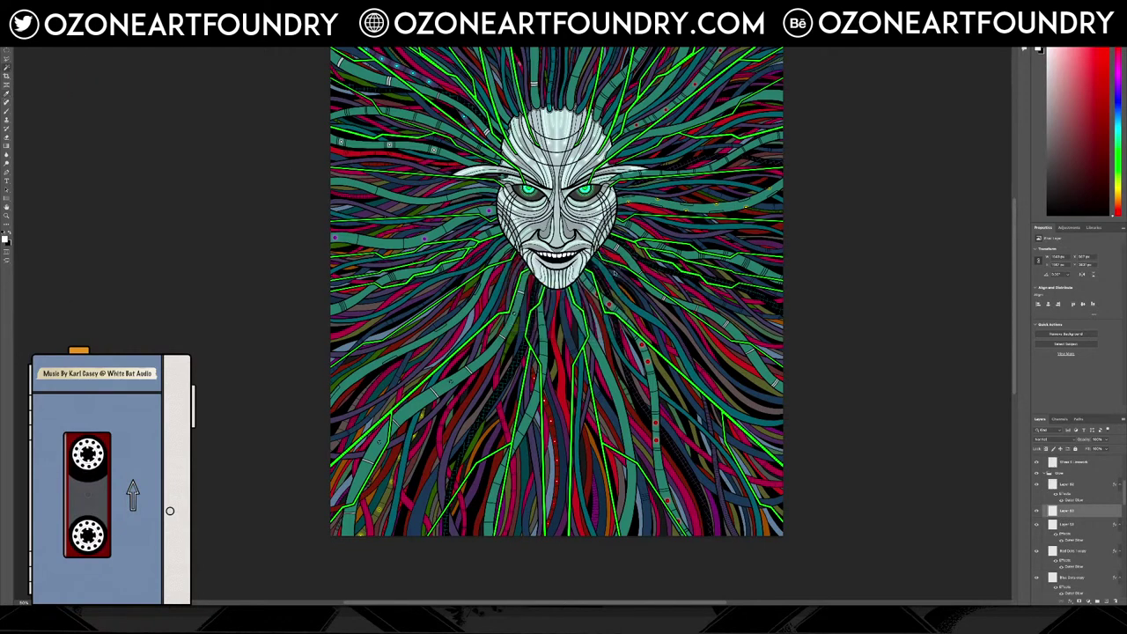
Paste the copied outer glow style onto the new white dots layer and pick a muted red as its glow color
right_click(1066, 520)
click(999, 573)
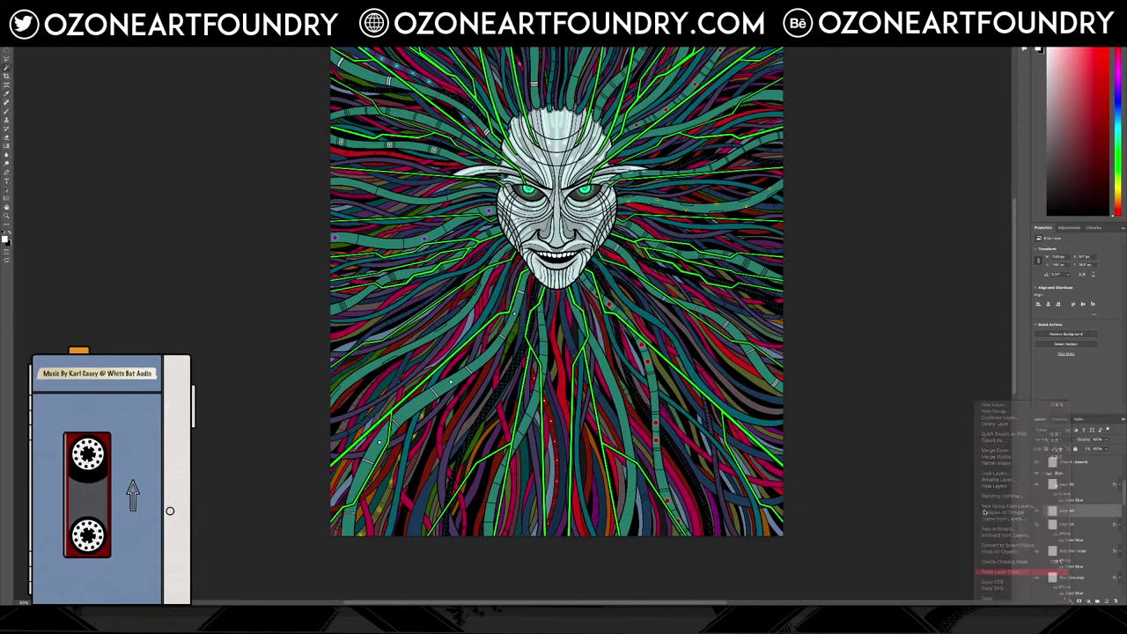
double_click(1088, 529)
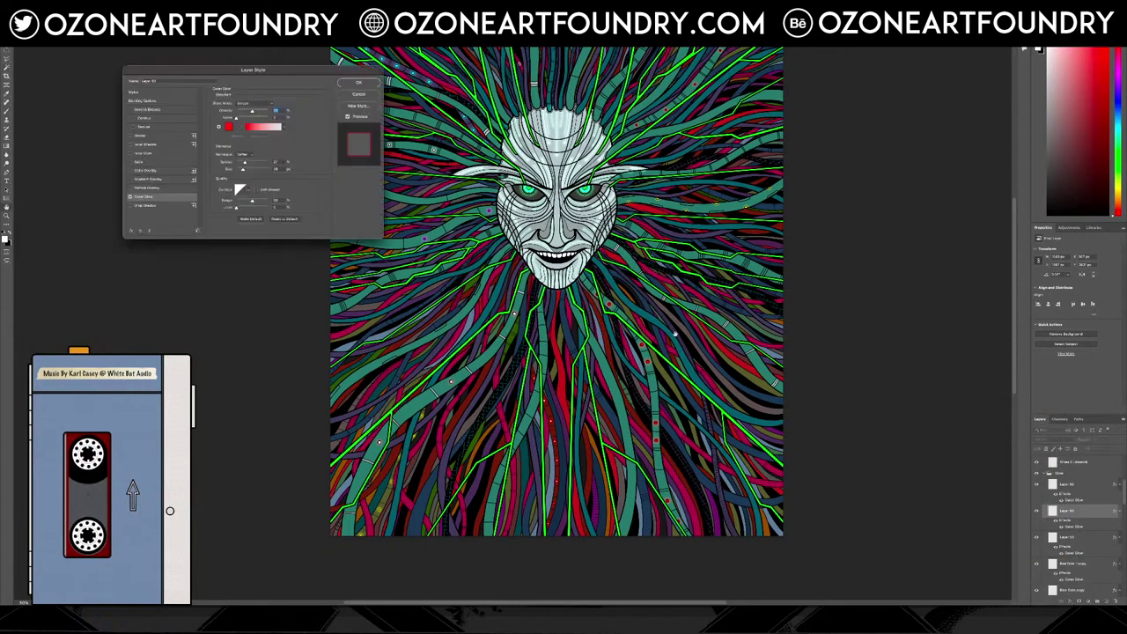
click(228, 127)
drag(200, 148, 220, 133)
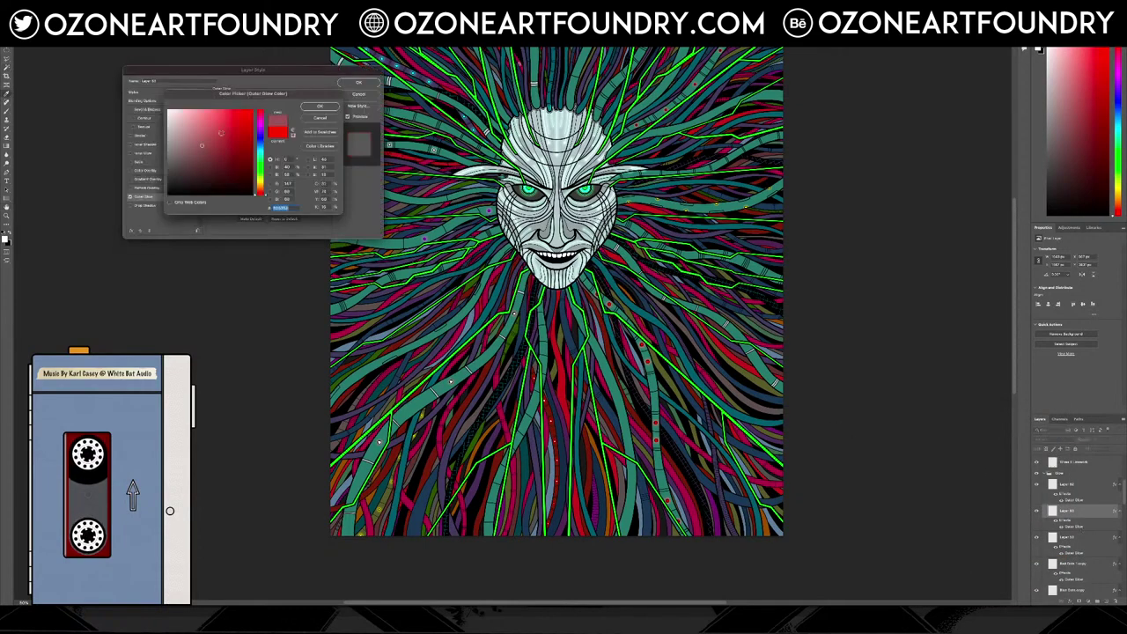
click(320, 106)
key(Return)
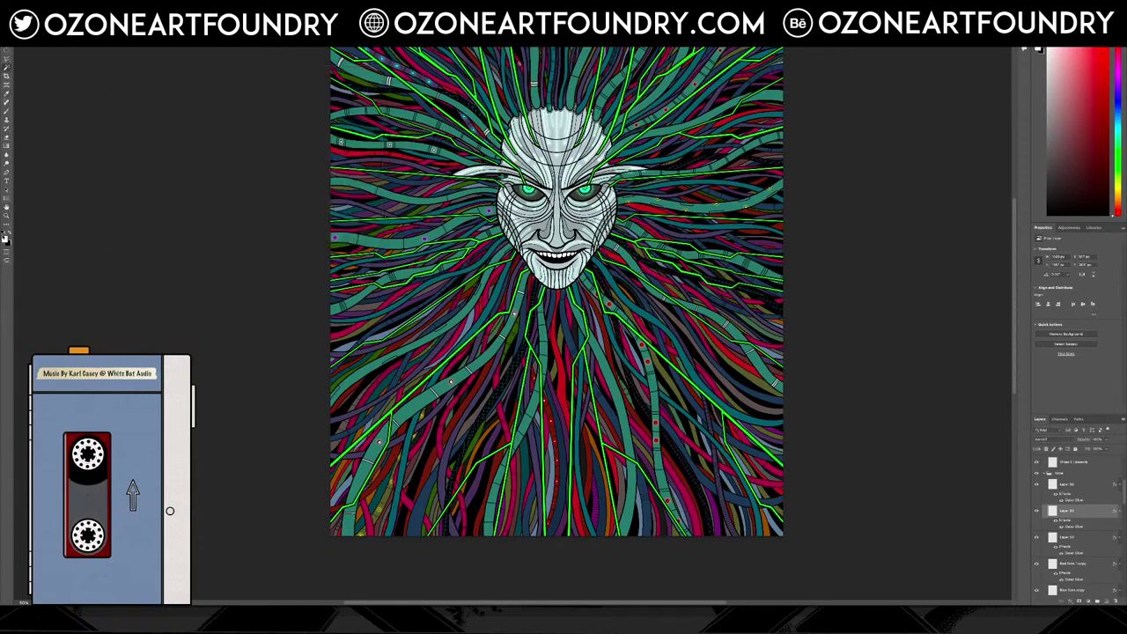
Change the outer glow color of the white dots on the white-banded cable to a brighter shade of the teal cable color
click(6, 216)
drag(501, 344, 622, 308)
scroll(621, 303, up, 1)
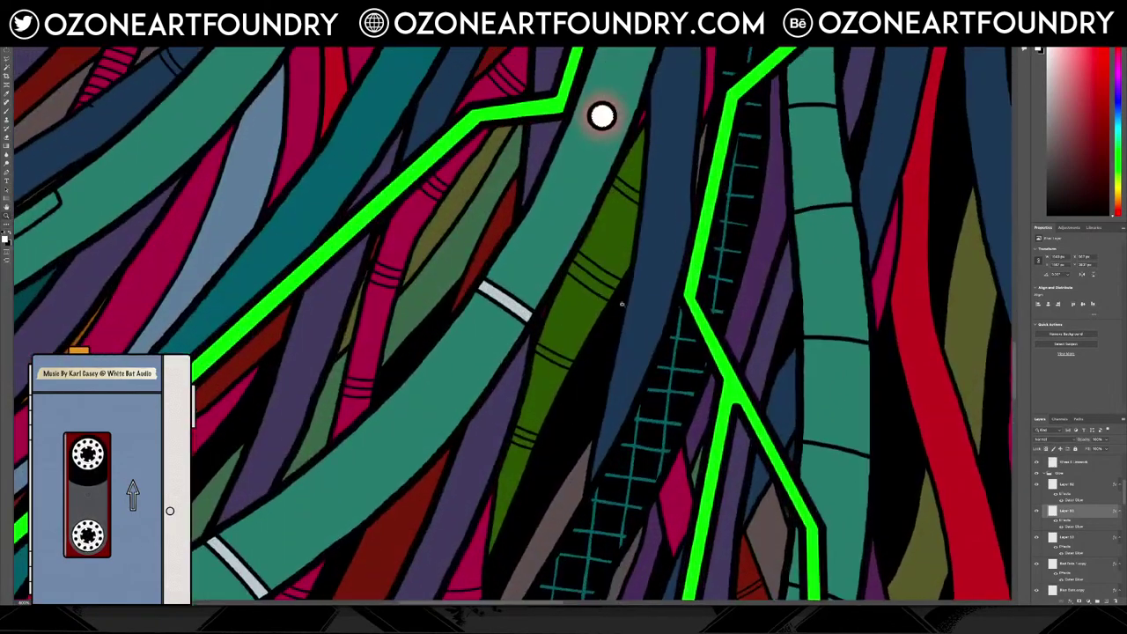
double_click(1072, 527)
click(229, 127)
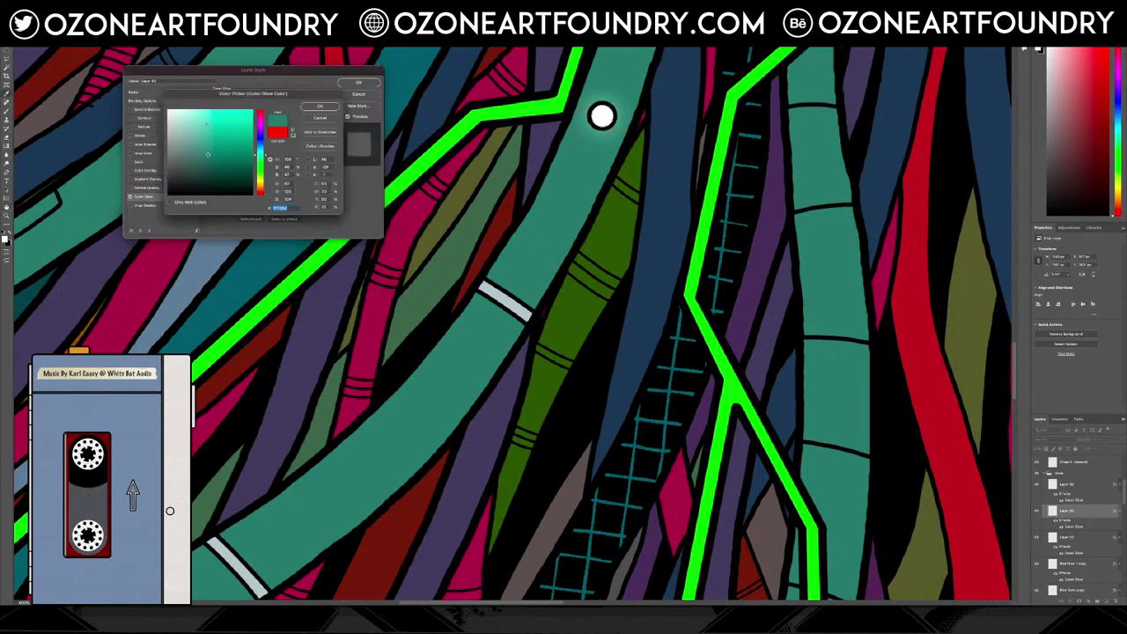
click(206, 123)
click(320, 106)
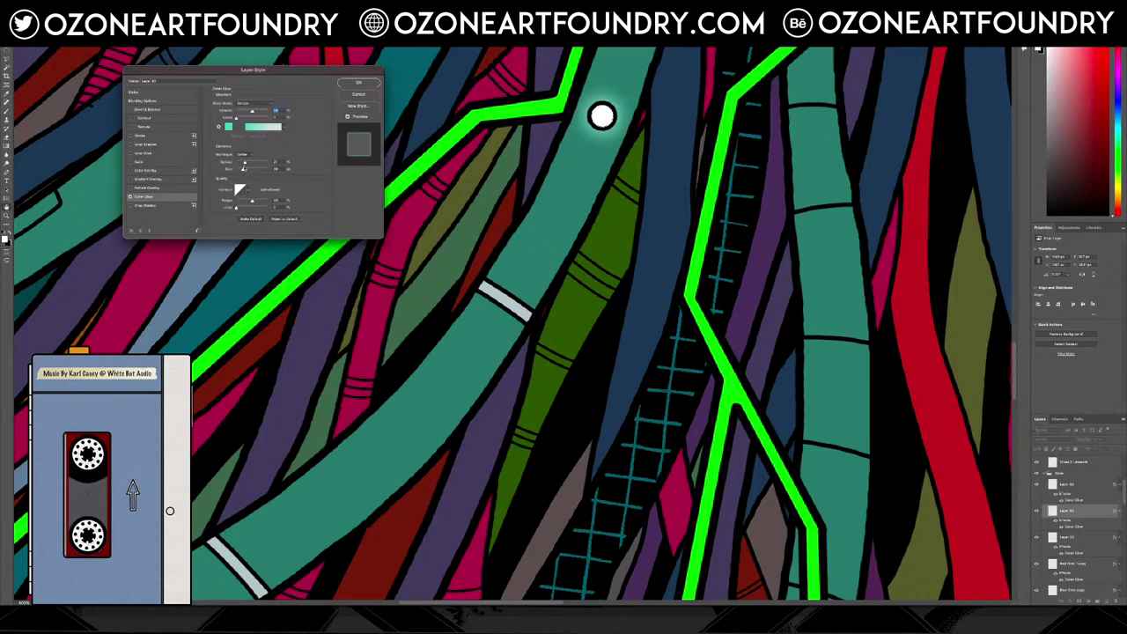
Increase the spread and size of the teal outer glow around the white dots on the white-banded cable
drag(243, 172, 246, 171)
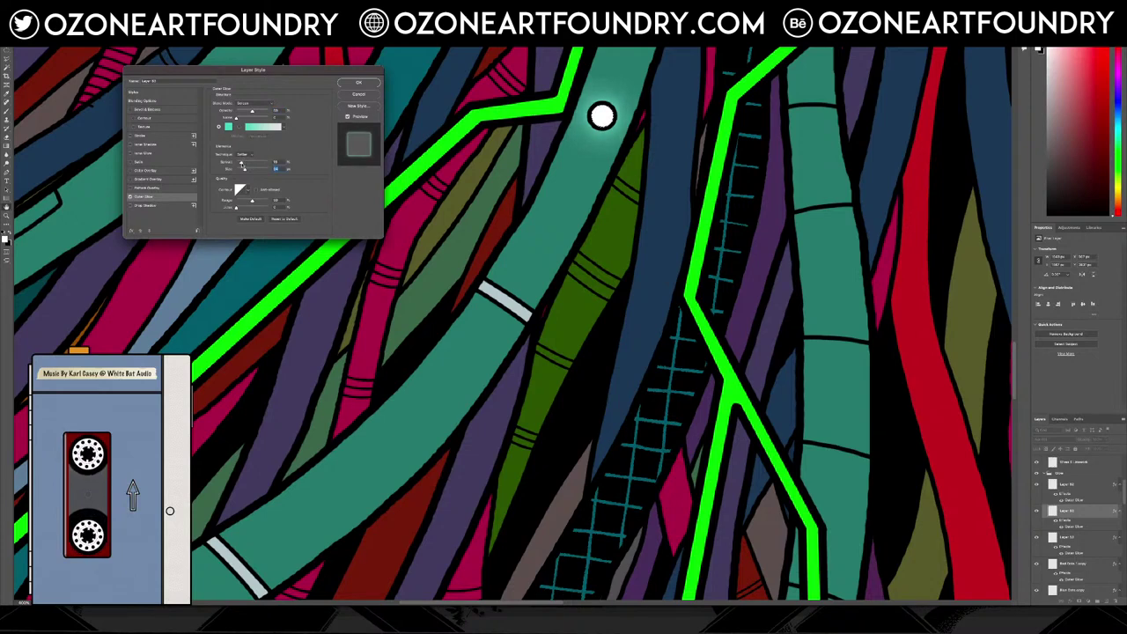
drag(244, 166, 245, 163)
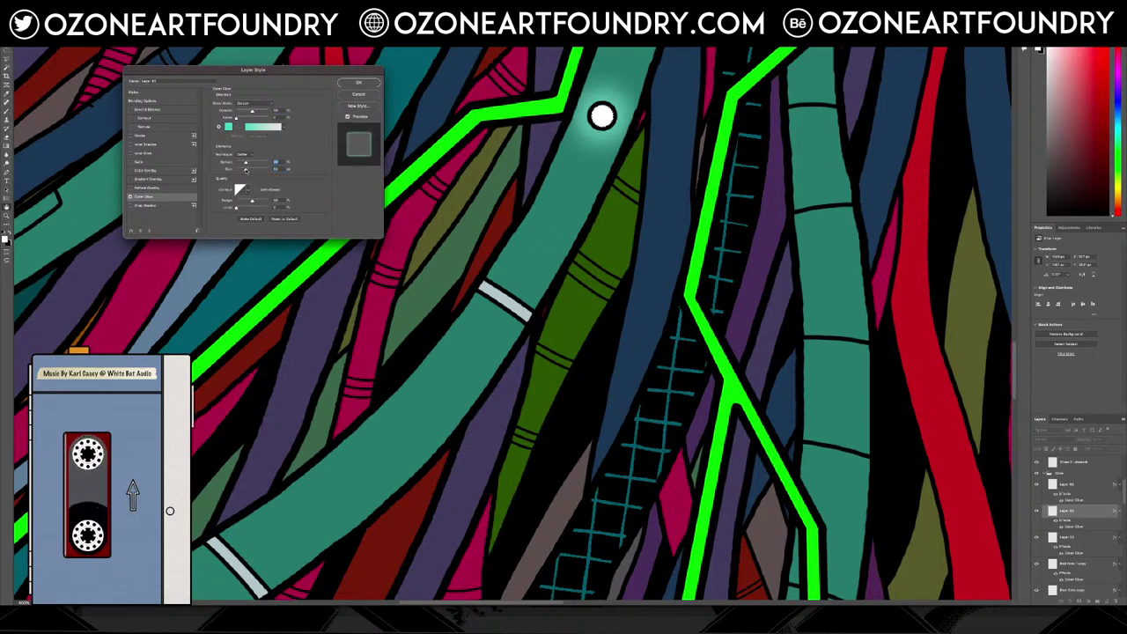
click(363, 83)
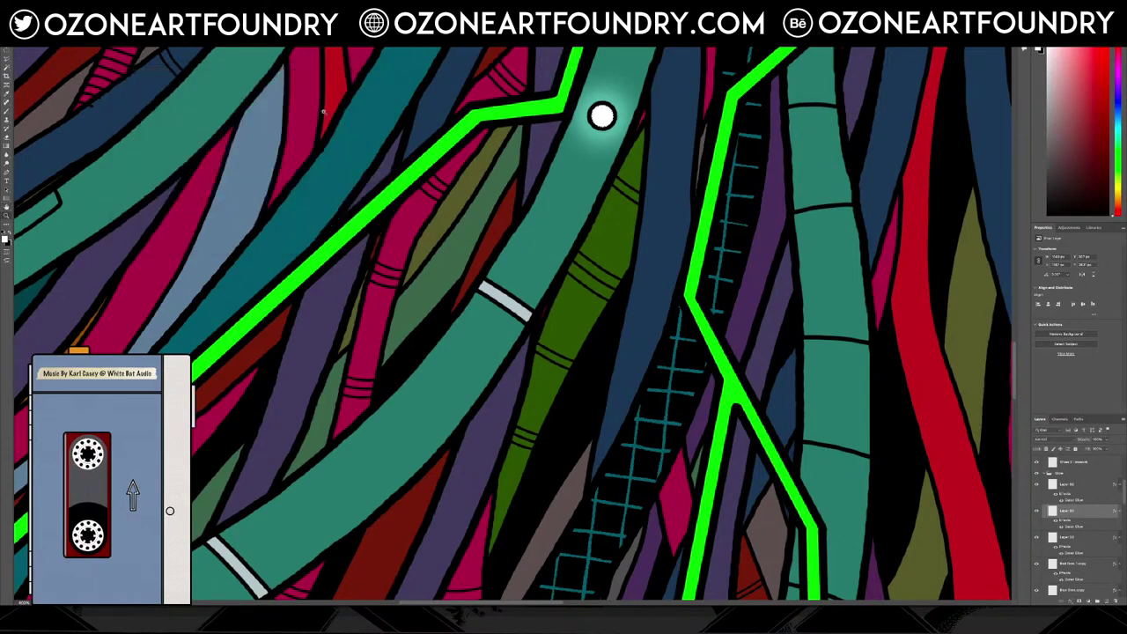
Add a white Color Overlay to the layer of red dots on the teal cable just below the chin
key(ctrl+minus)
key(ctrl+0)
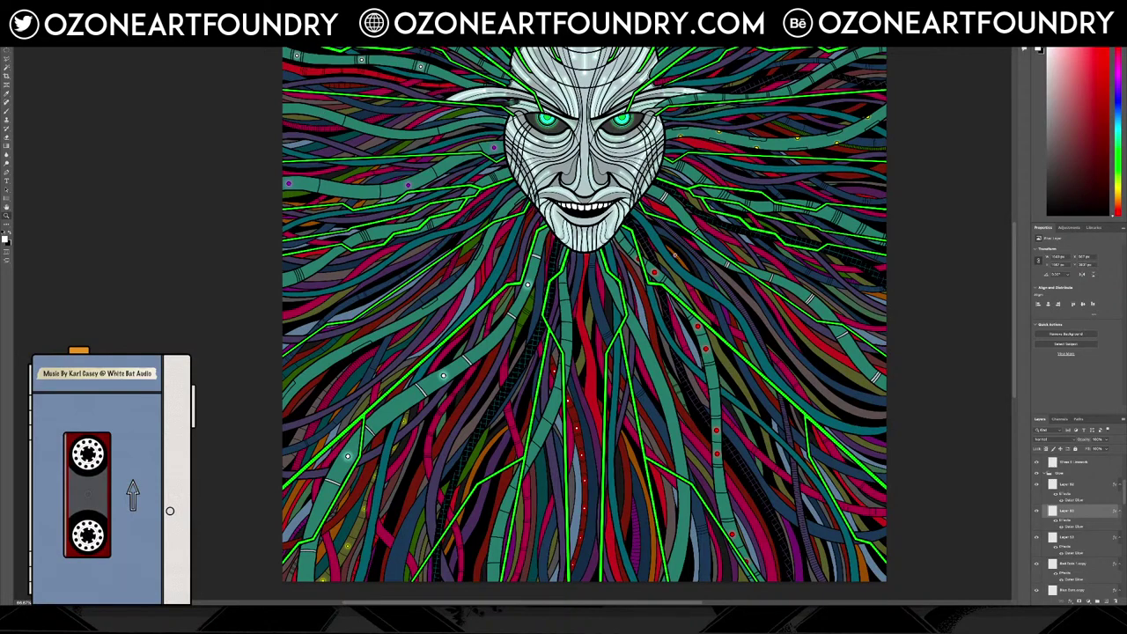
click(674, 255)
click(674, 255)
click(674, 256)
click(674, 255)
scroll(674, 255, down, 1)
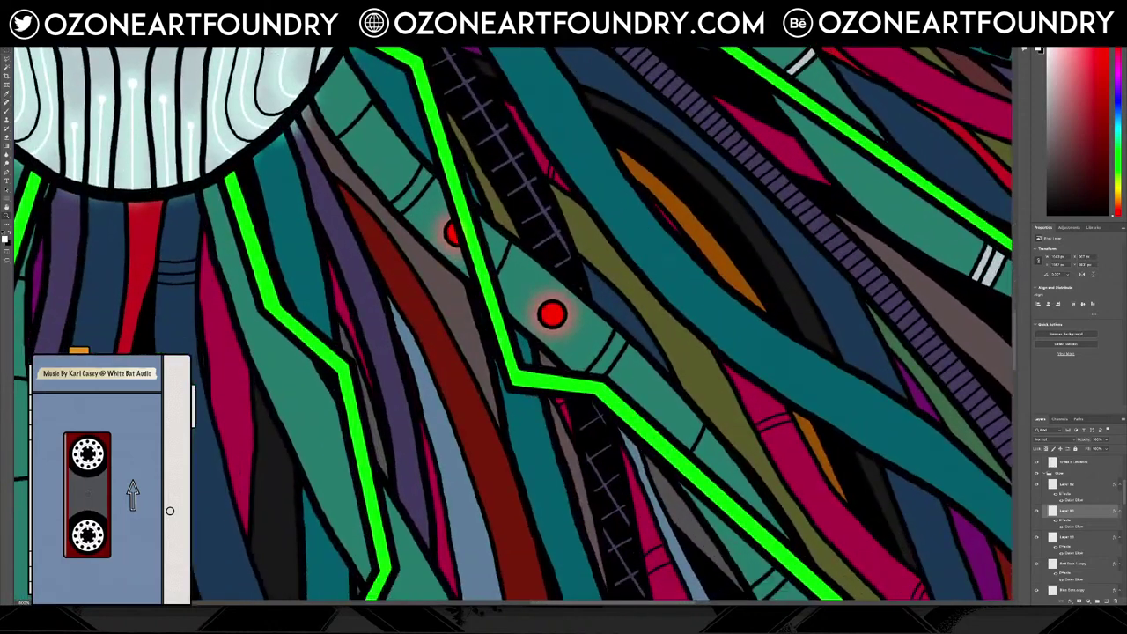
ctrl+click(452, 232)
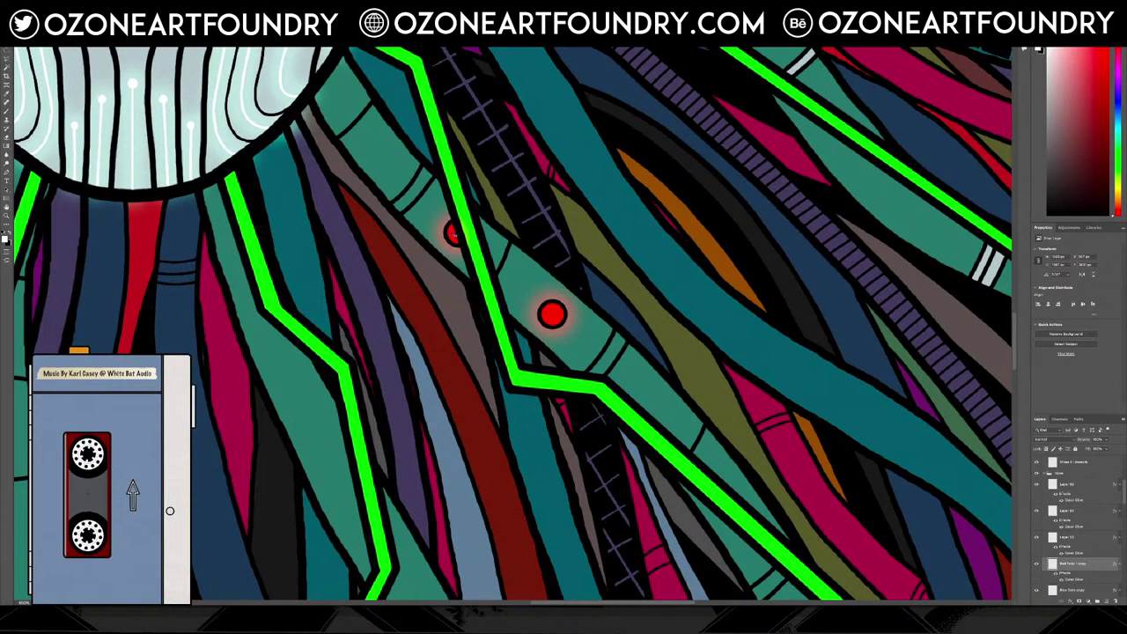
right_click(1074, 567)
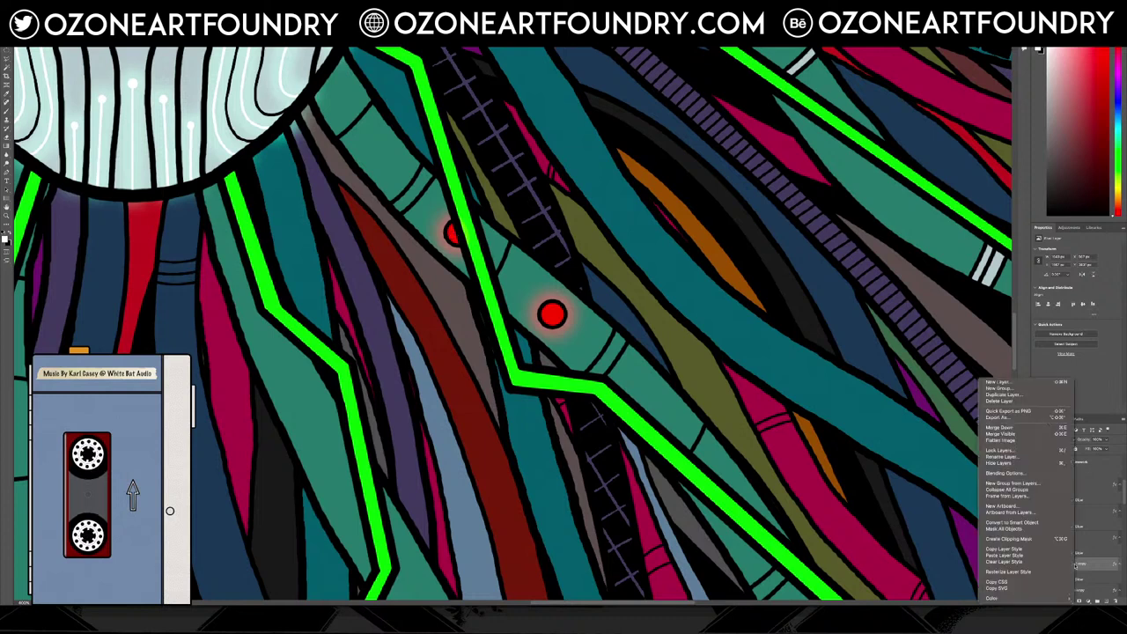
click(1024, 403)
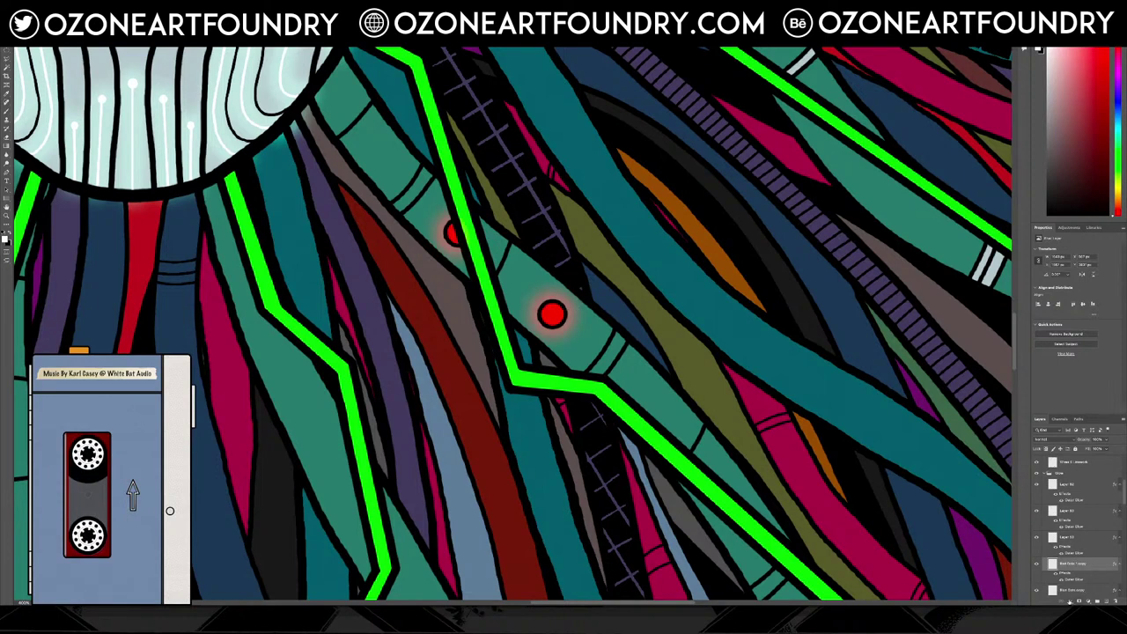
click(1073, 602)
click(1084, 591)
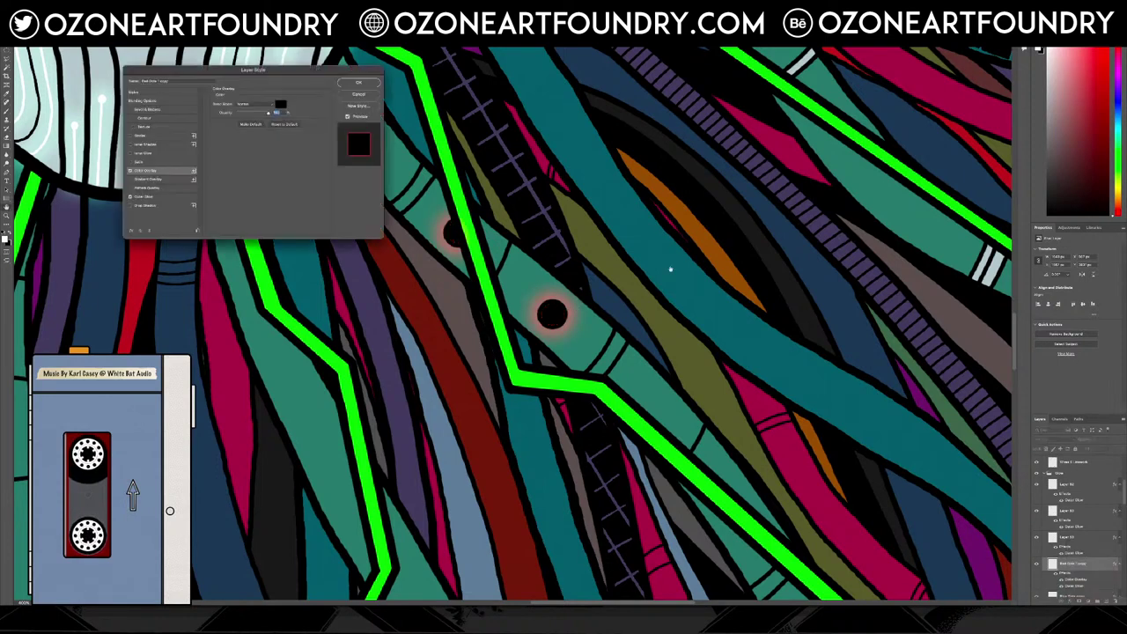
click(281, 104)
click(168, 110)
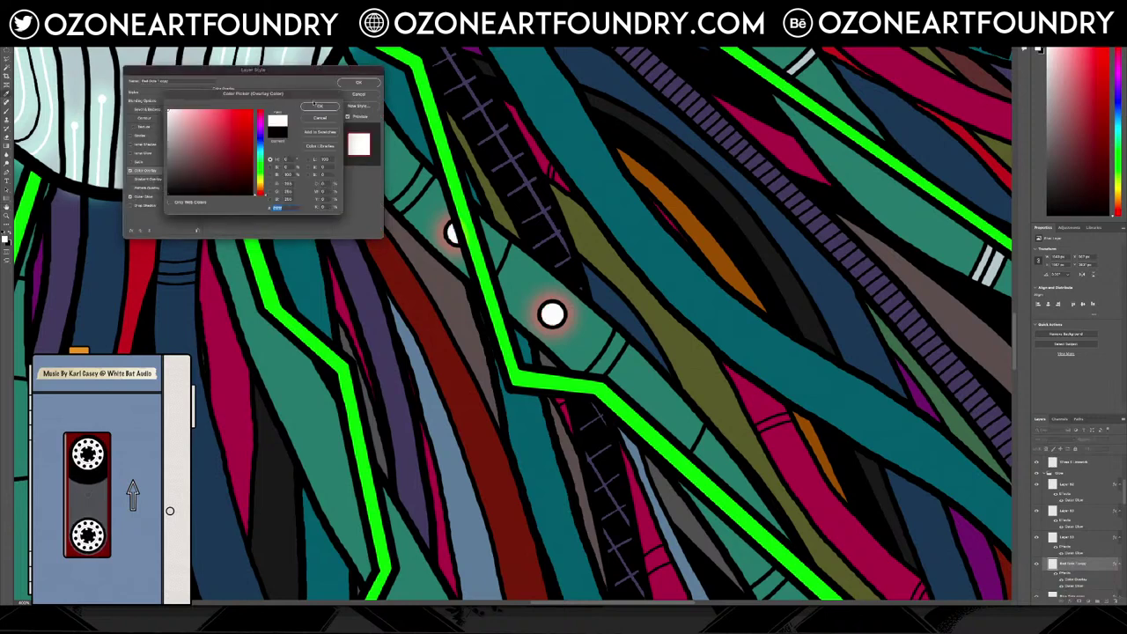
click(320, 104)
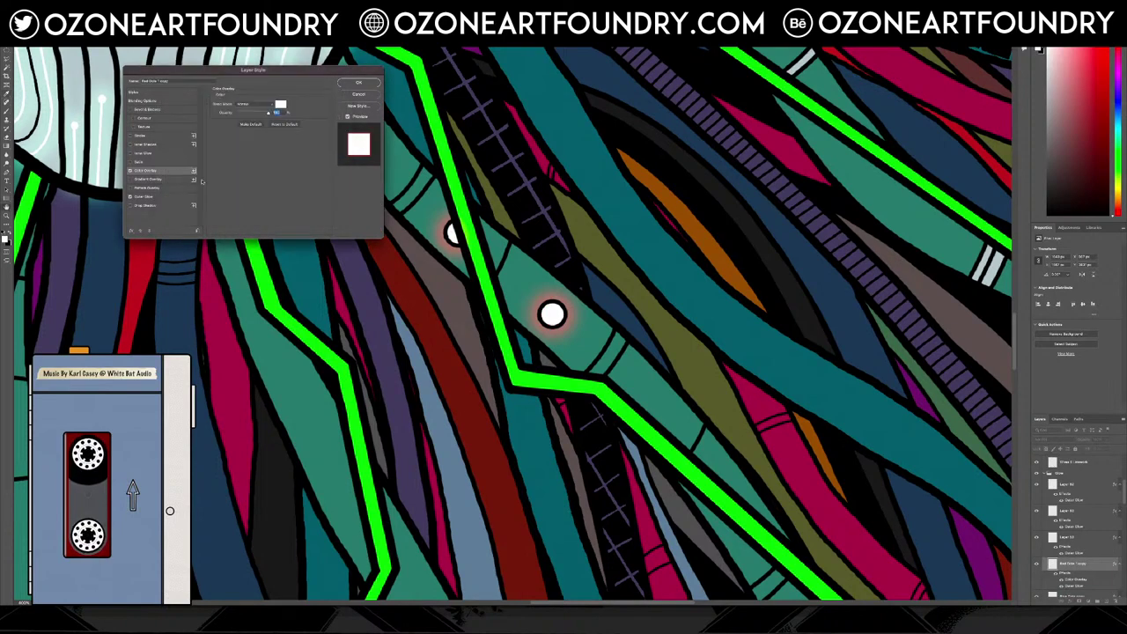
Change that dot layer's outer glow color from red to a bright teal and apply the layer style
click(156, 196)
click(232, 128)
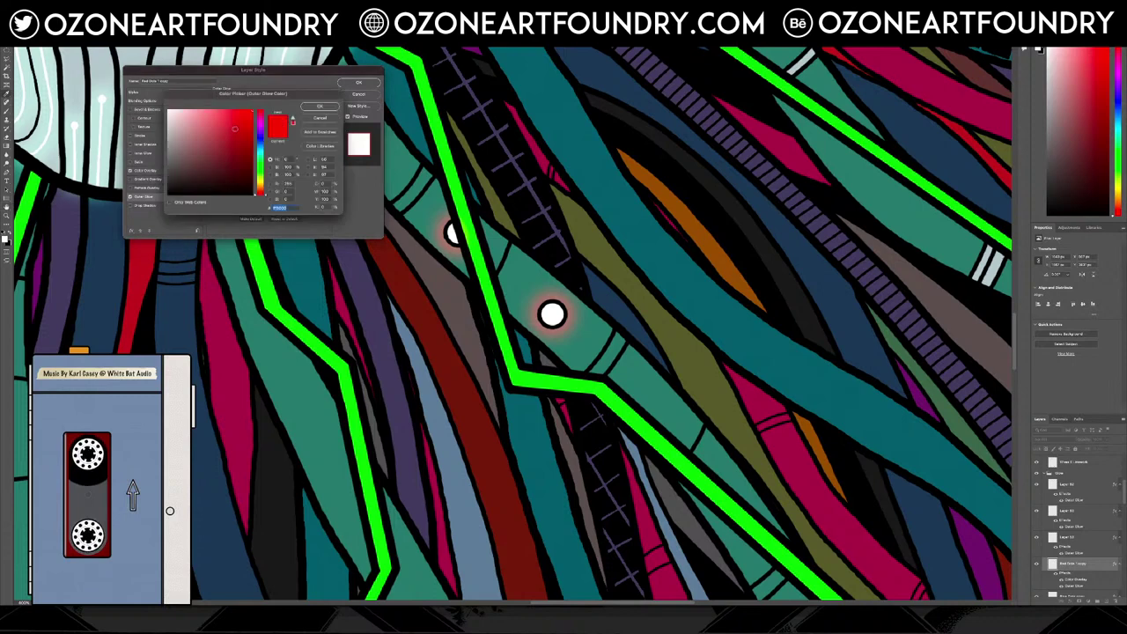
click(169, 110)
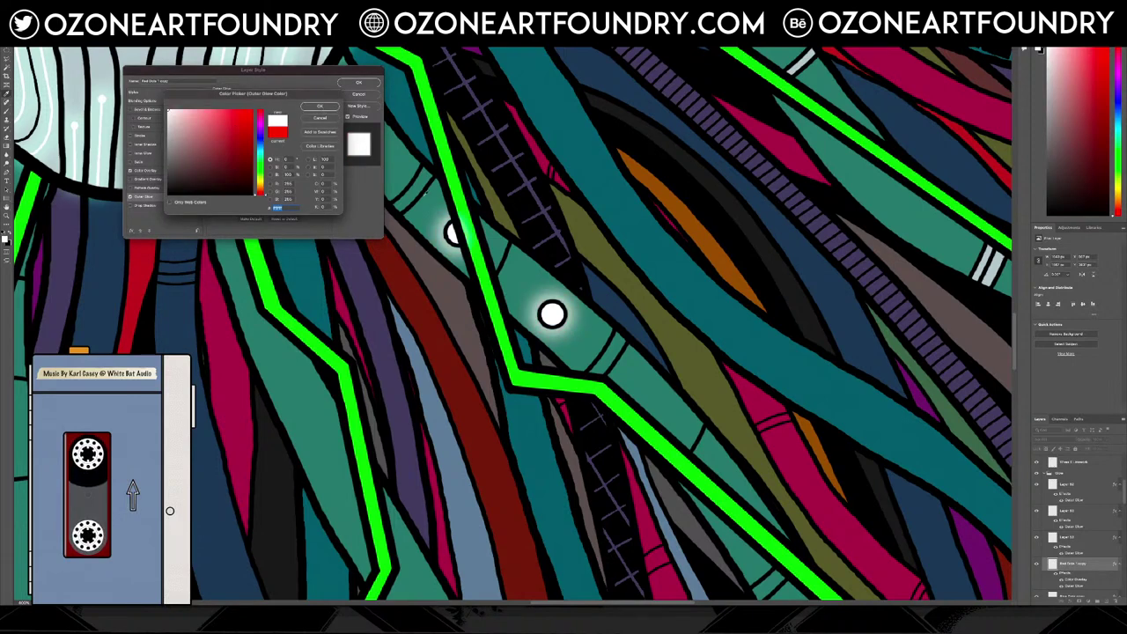
click(259, 154)
click(207, 122)
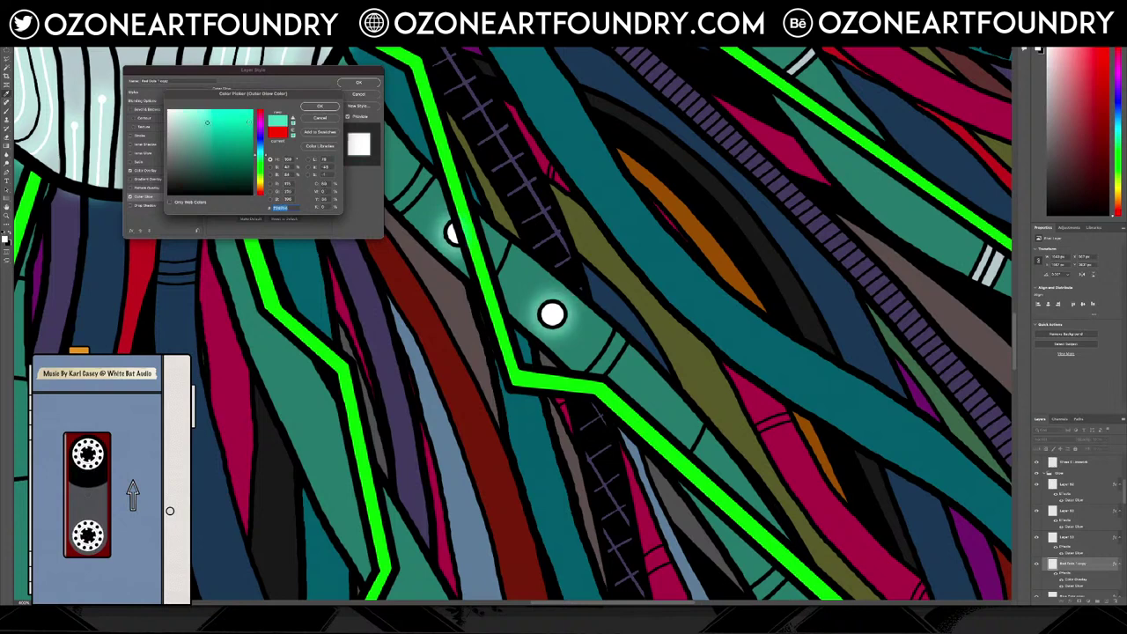
click(315, 106)
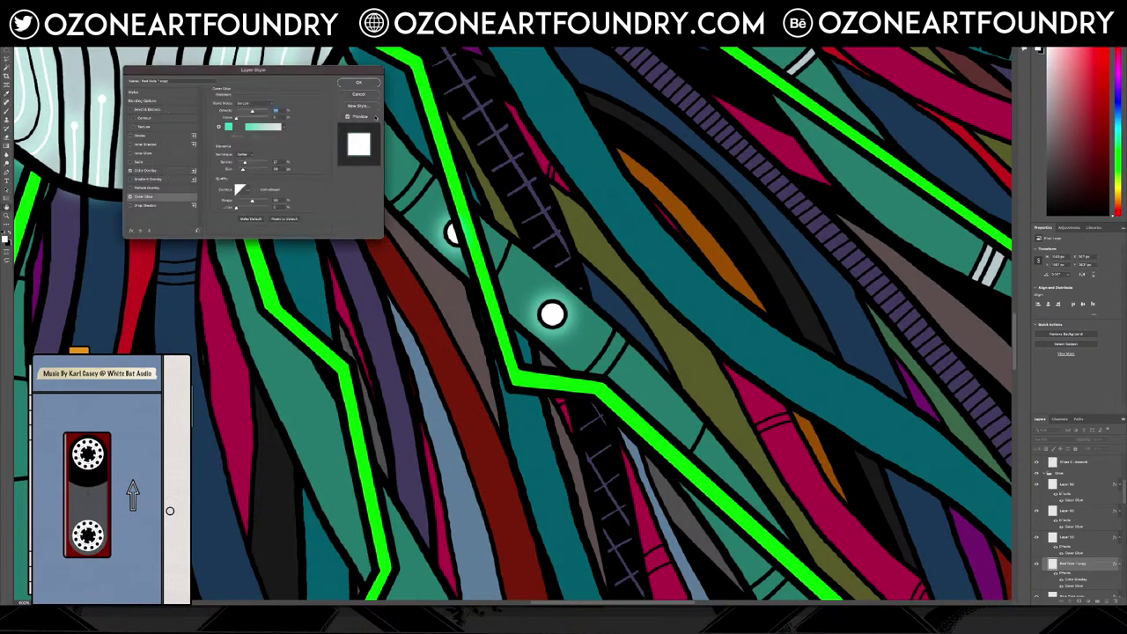
click(357, 82)
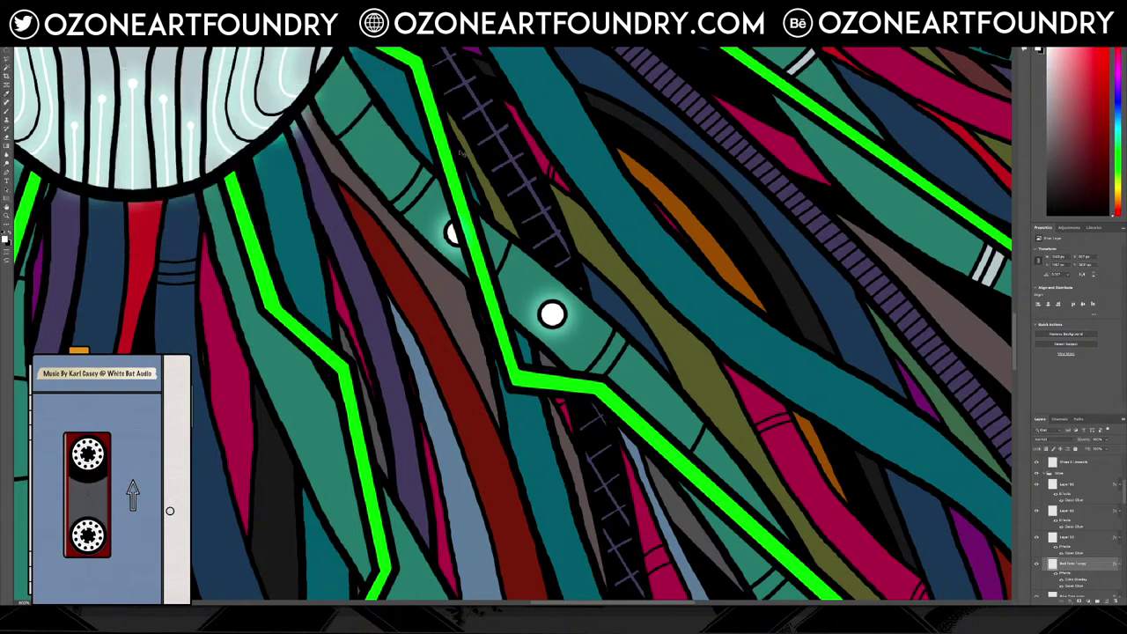
Add a white Color Overlay to the layer of purple dots on the teal cable beside the face
key(ctrl+0)
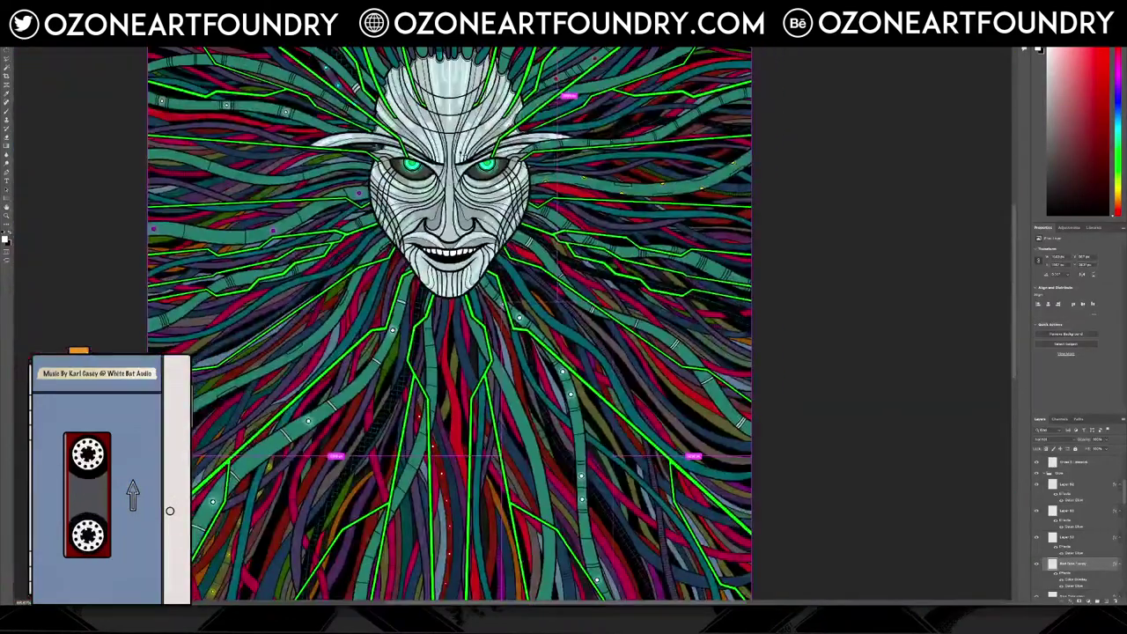
scroll(449, 317, down, 3)
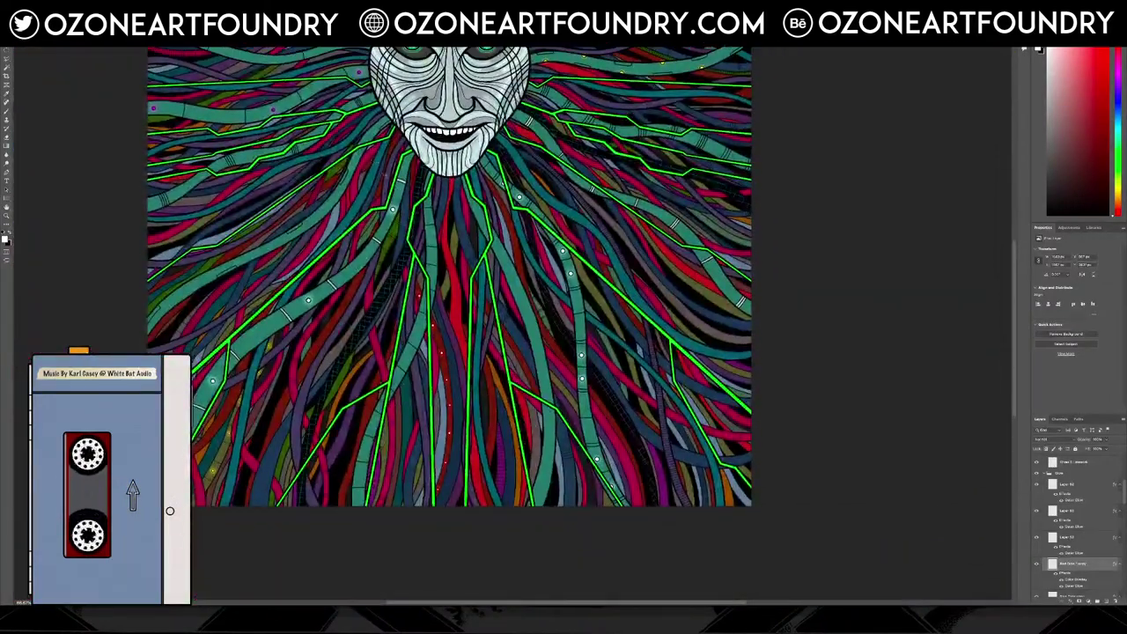
scroll(449, 317, up, 3)
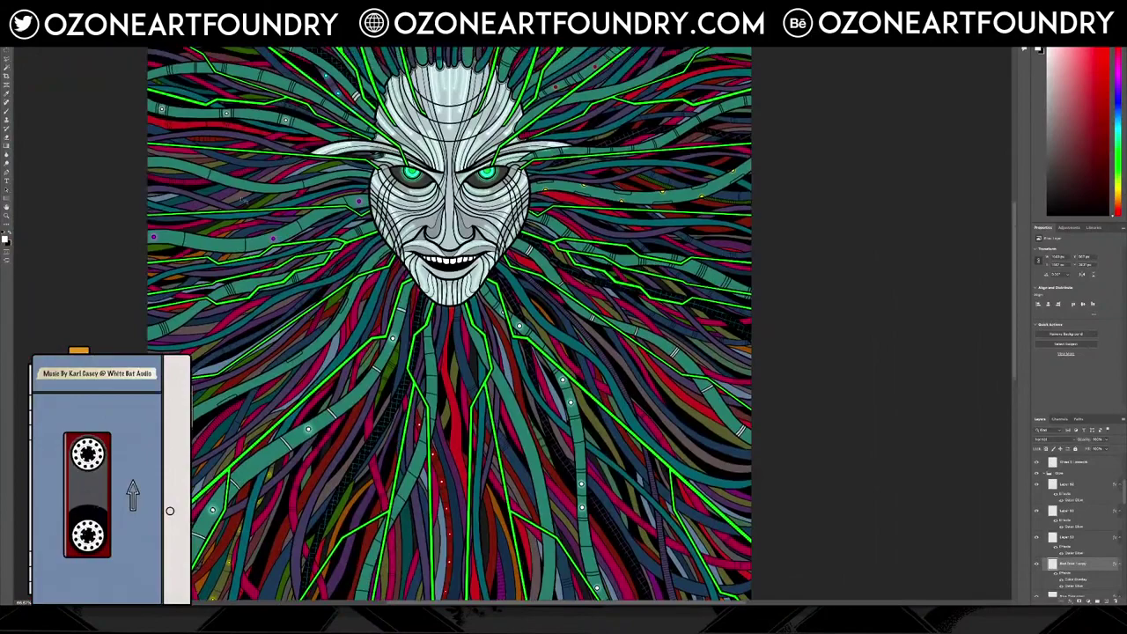
scroll(234, 229, up, 5)
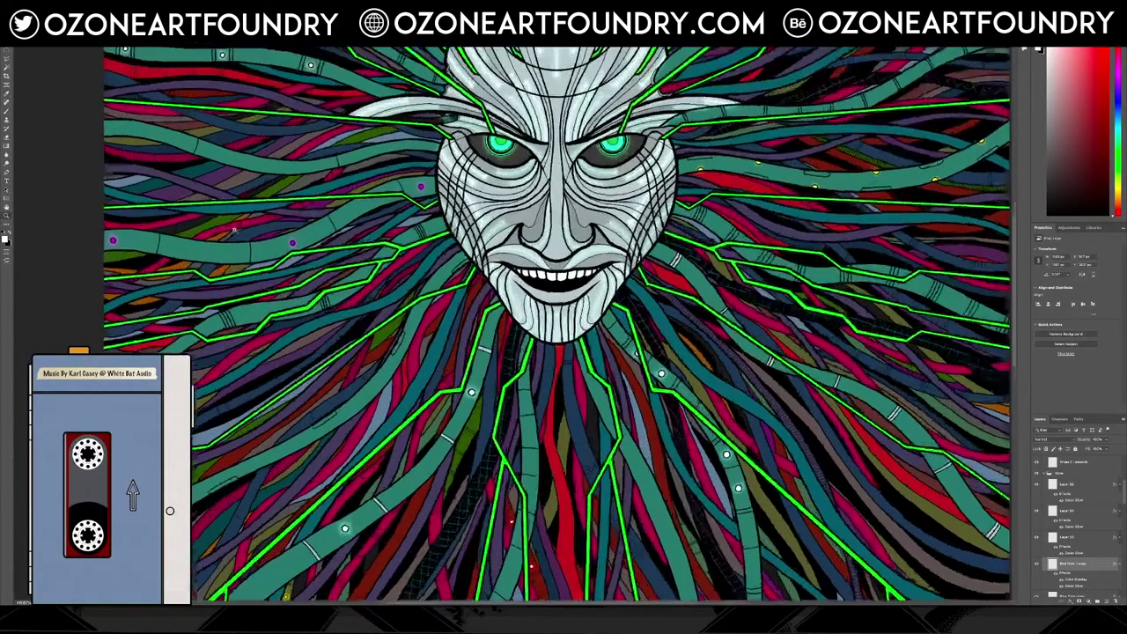
scroll(234, 229, up, 2)
click(6, 43)
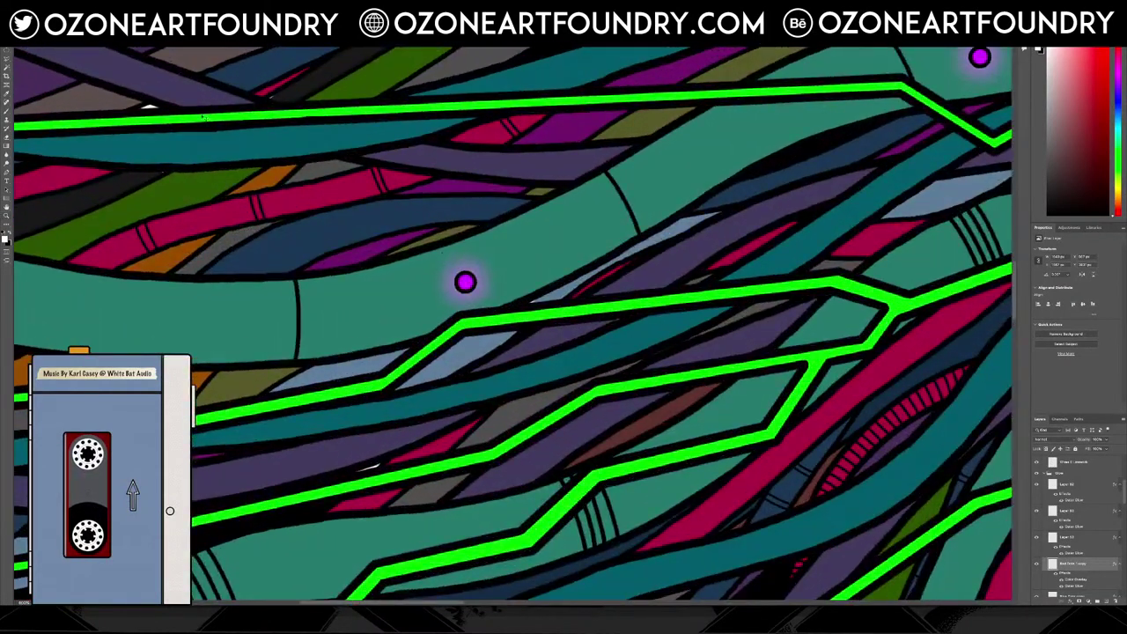
click(464, 284)
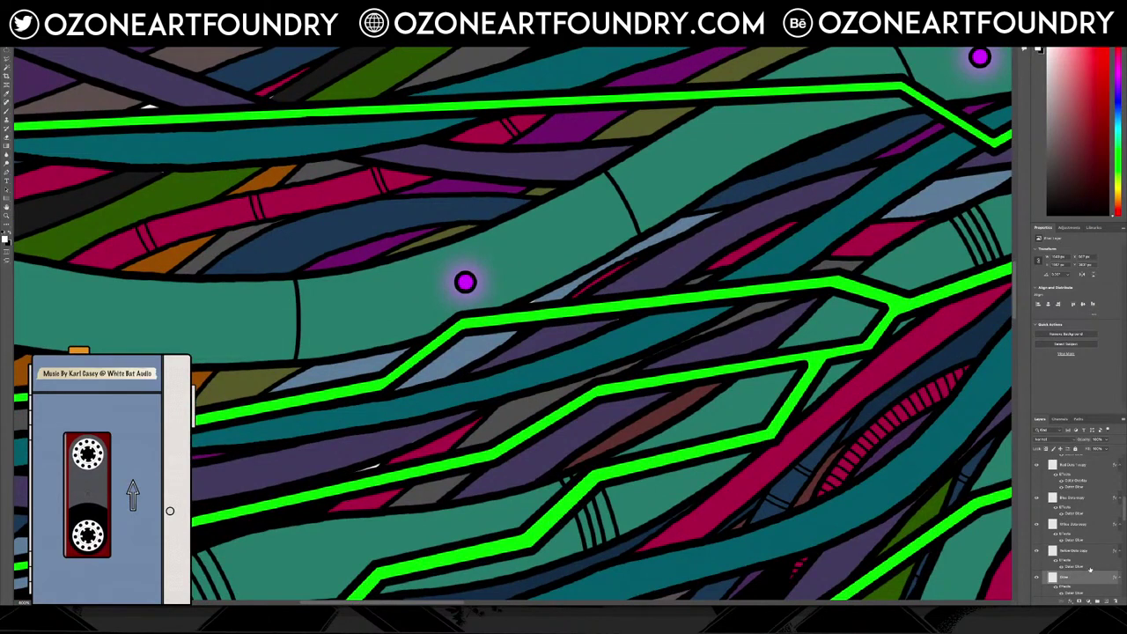
click(1073, 602)
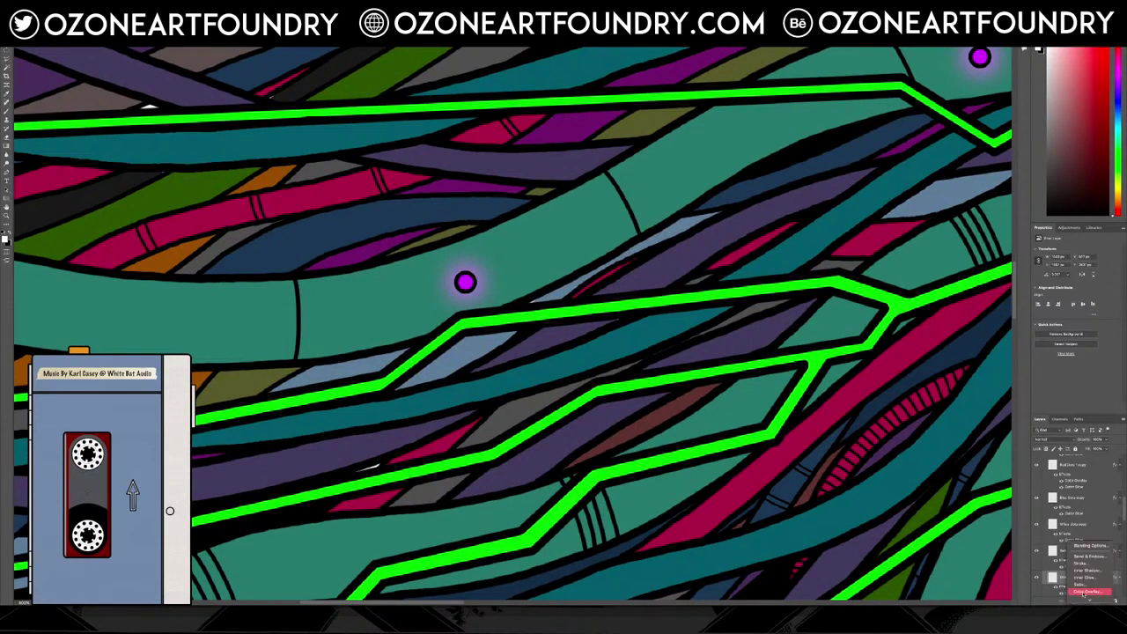
click(1084, 591)
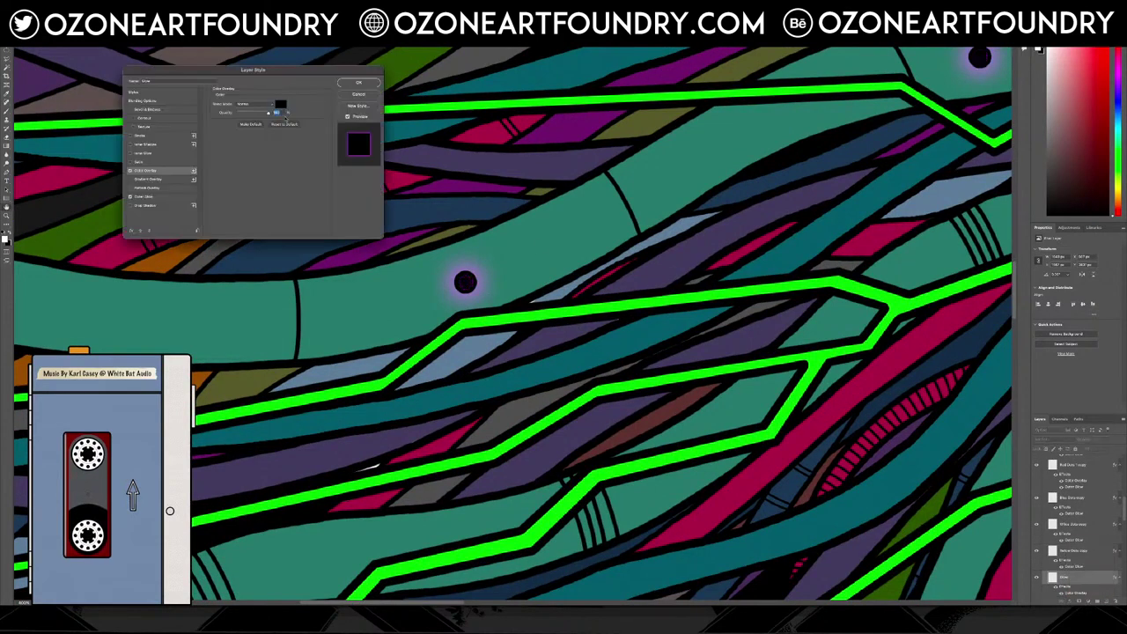
click(281, 104)
click(168, 110)
click(319, 107)
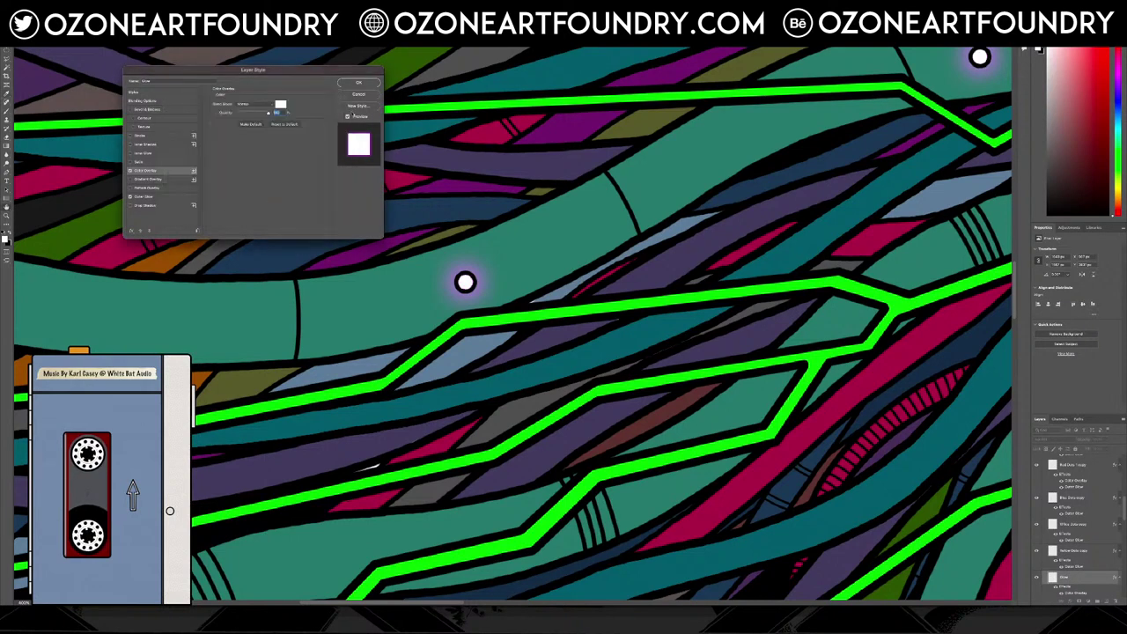
Replace the former purple dots' outer glow color with a brighter shade of the teal sampled from their cable
click(158, 198)
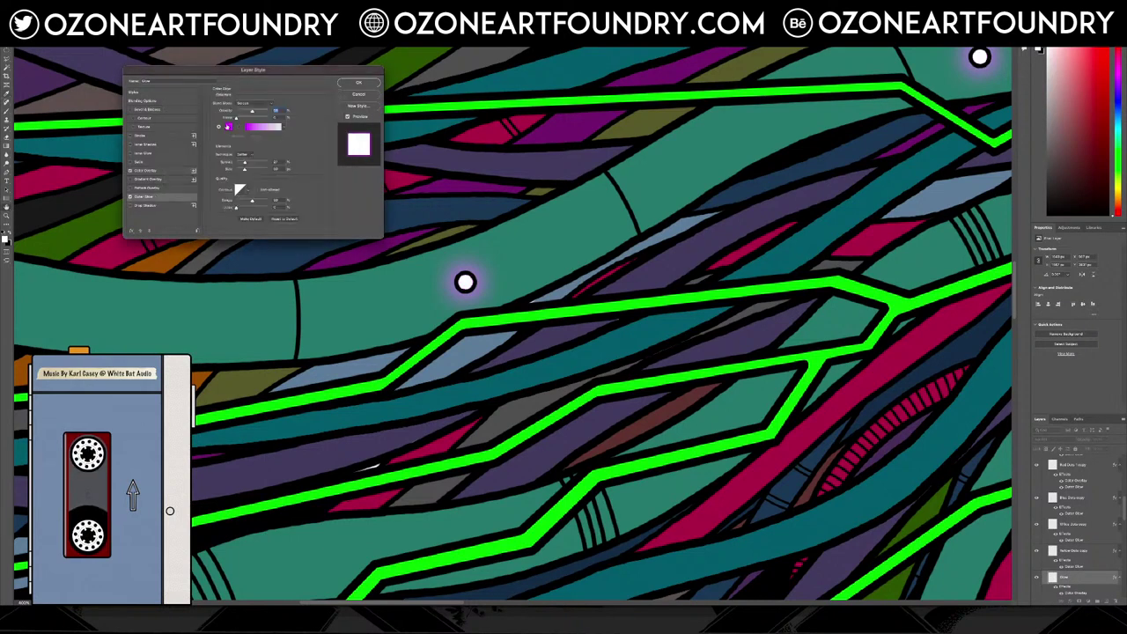
click(227, 127)
click(561, 233)
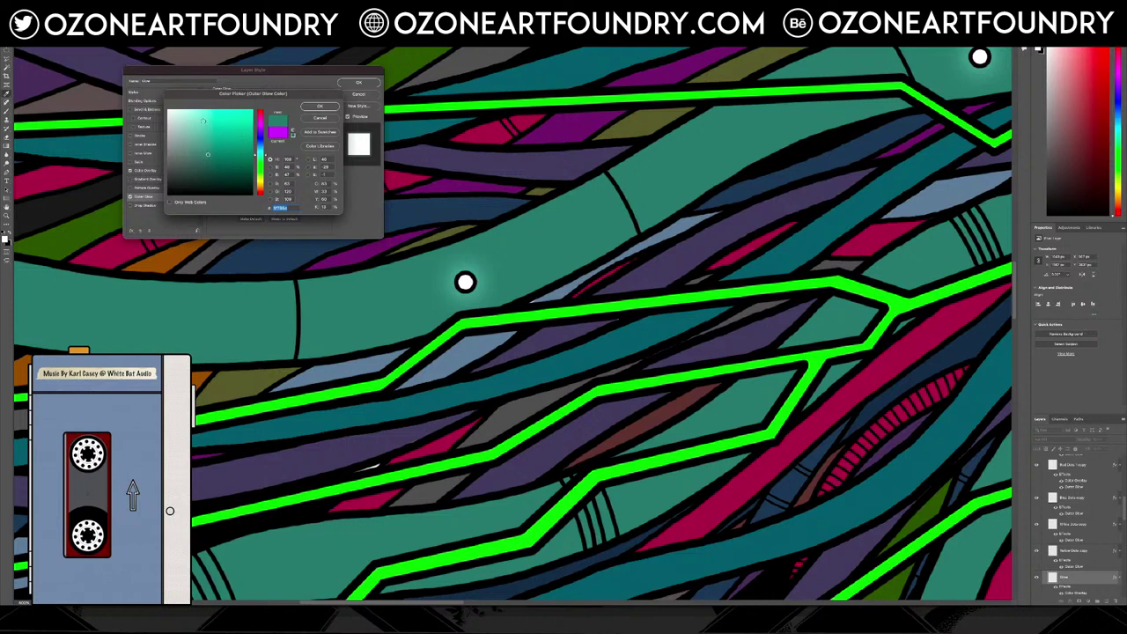
click(465, 282)
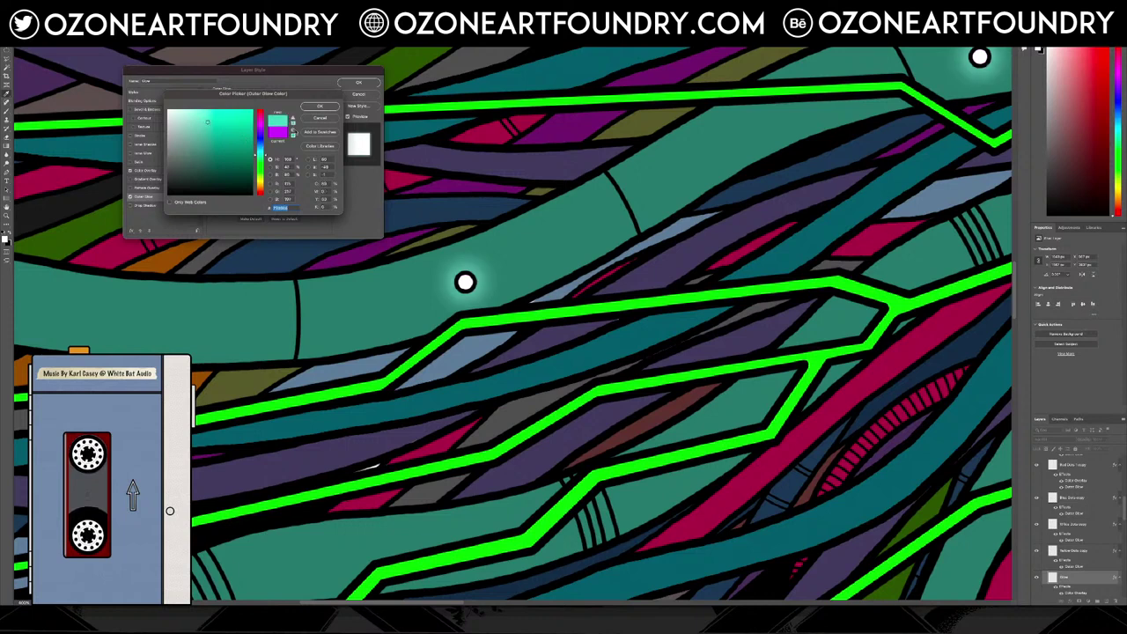
click(319, 107)
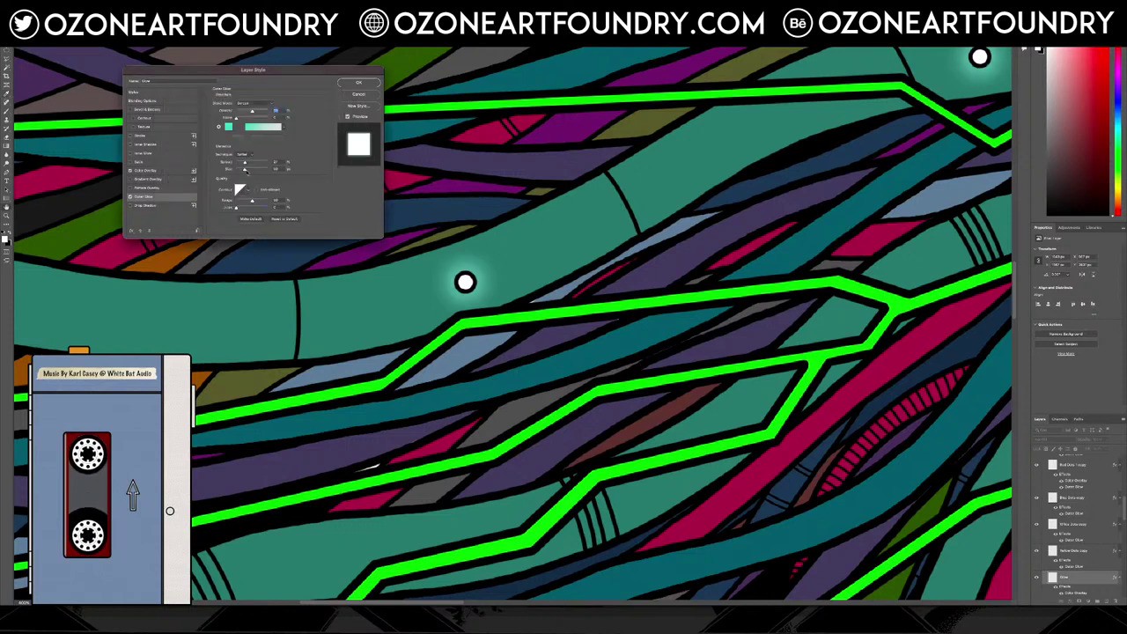
Increase the spread and size of the teal glow around the dots beside the face and apply the layer style
drag(246, 170, 249, 172)
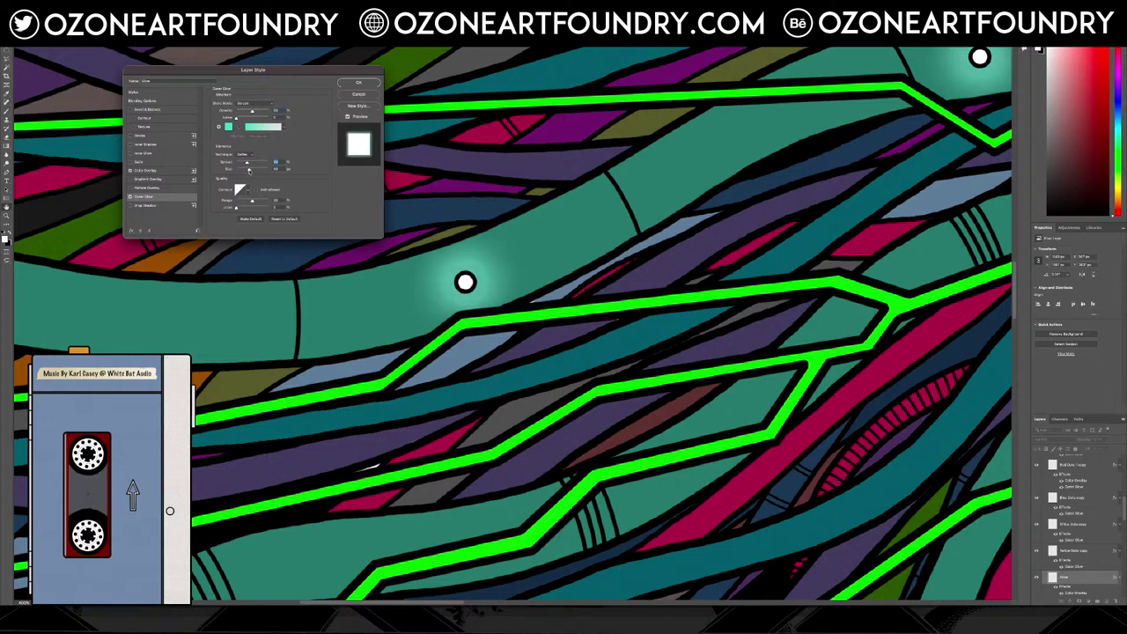
click(359, 82)
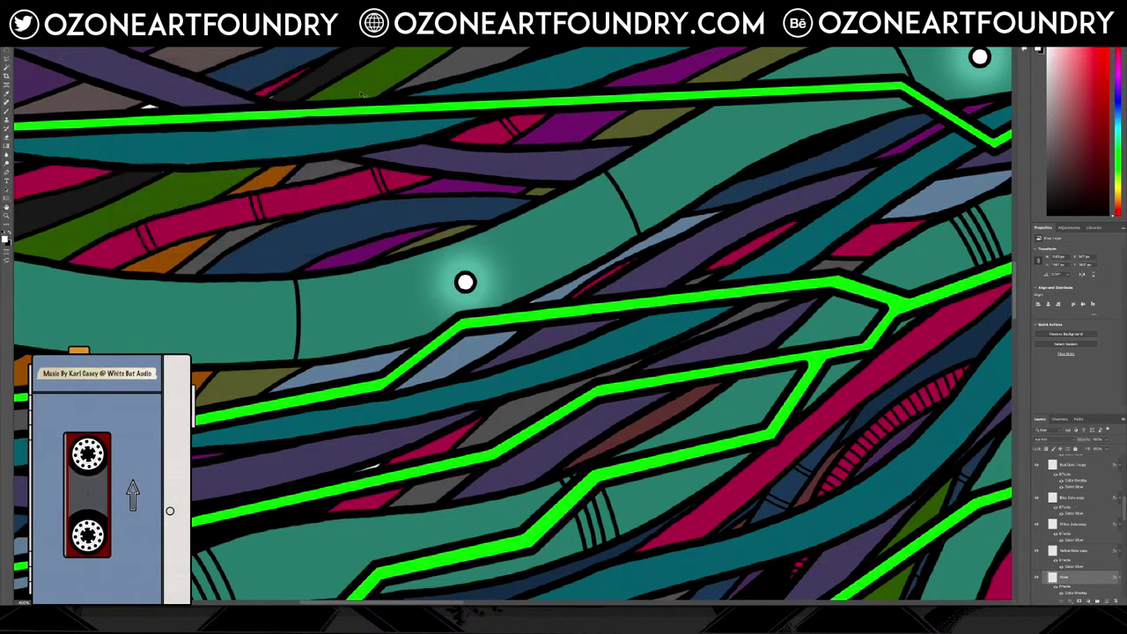
key(ctrl+minus)
key(ctrl+minus)
key(ctrl+minus)
key(ctrl+minus)
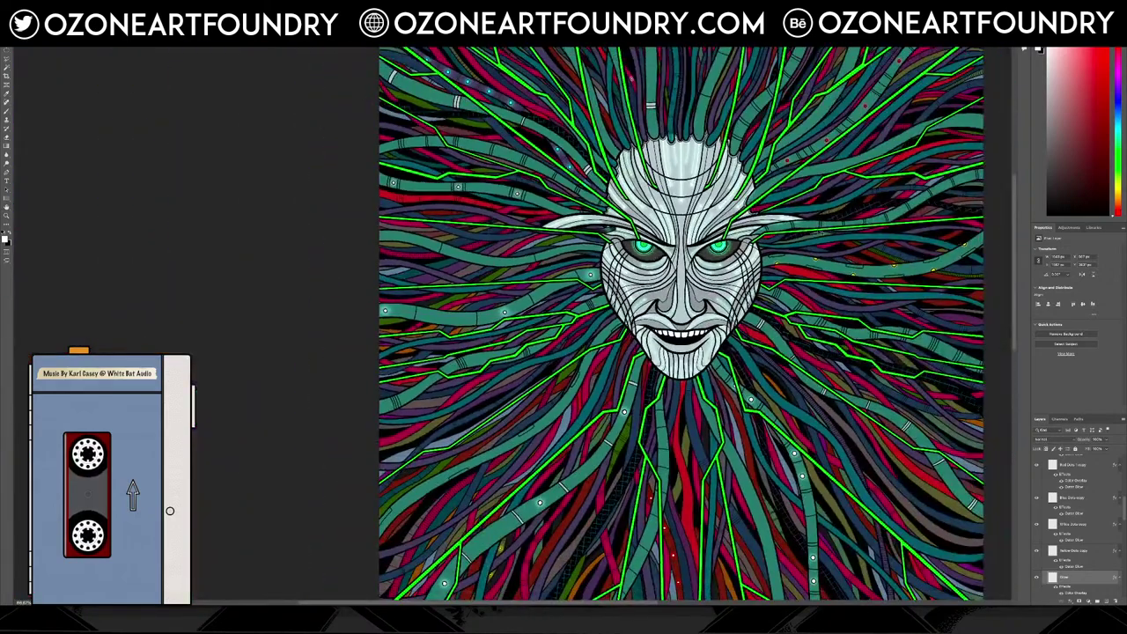
Add a white Color Overlay to the layer of cyan dots on the purple cable at the upper left of the artwork
scroll(374, 93, up, 5)
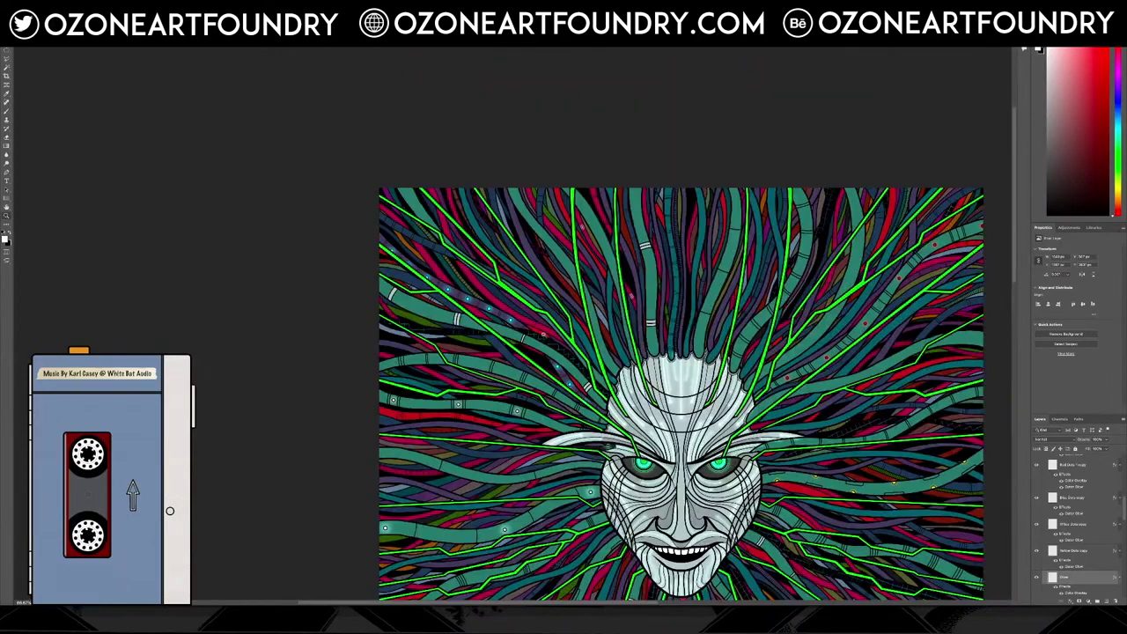
scroll(462, 307, up, 6)
scroll(461, 306, up, 1)
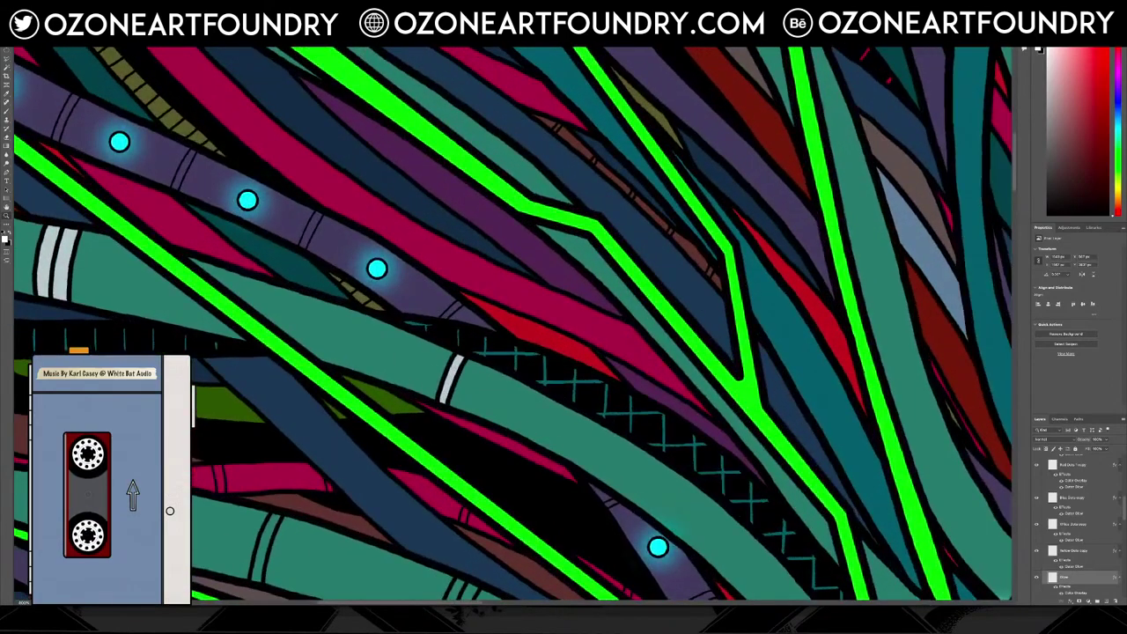
click(379, 268)
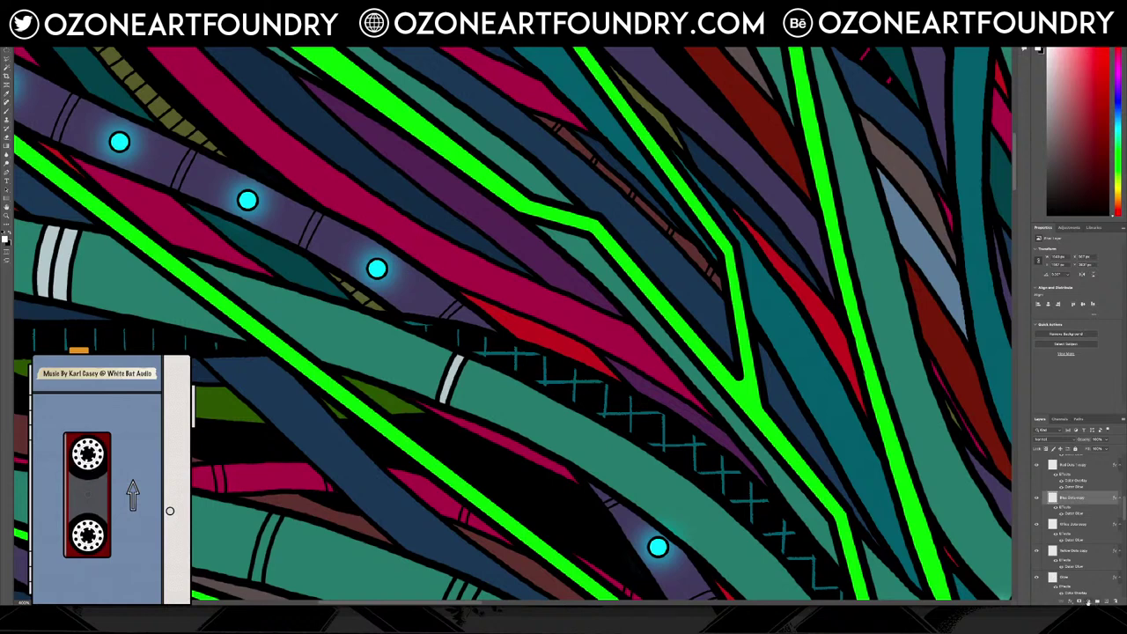
click(1070, 601)
click(1088, 591)
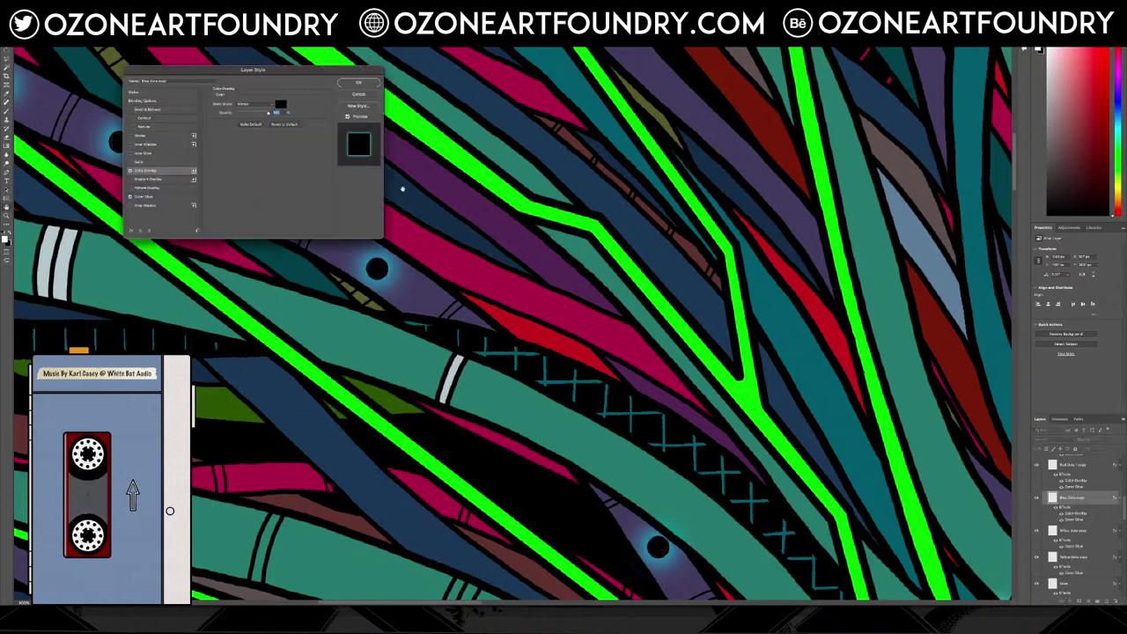
click(281, 104)
click(168, 110)
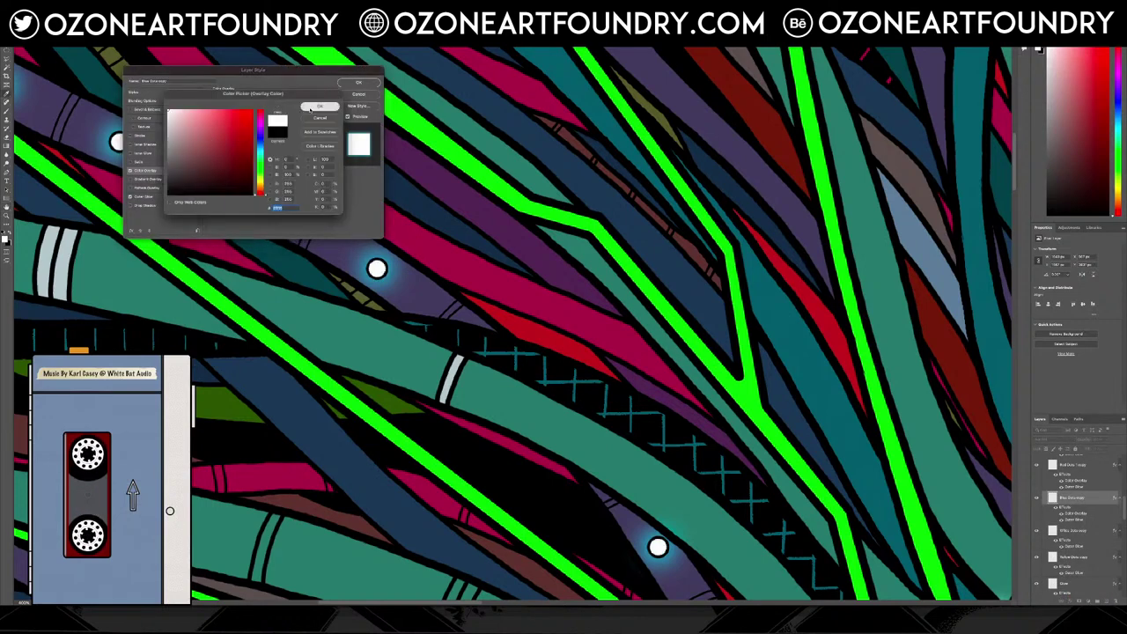
click(319, 106)
Replace those dots' outer glow color with a brighter shade of the purple sampled from their cable and apply the layer style
click(147, 205)
click(147, 196)
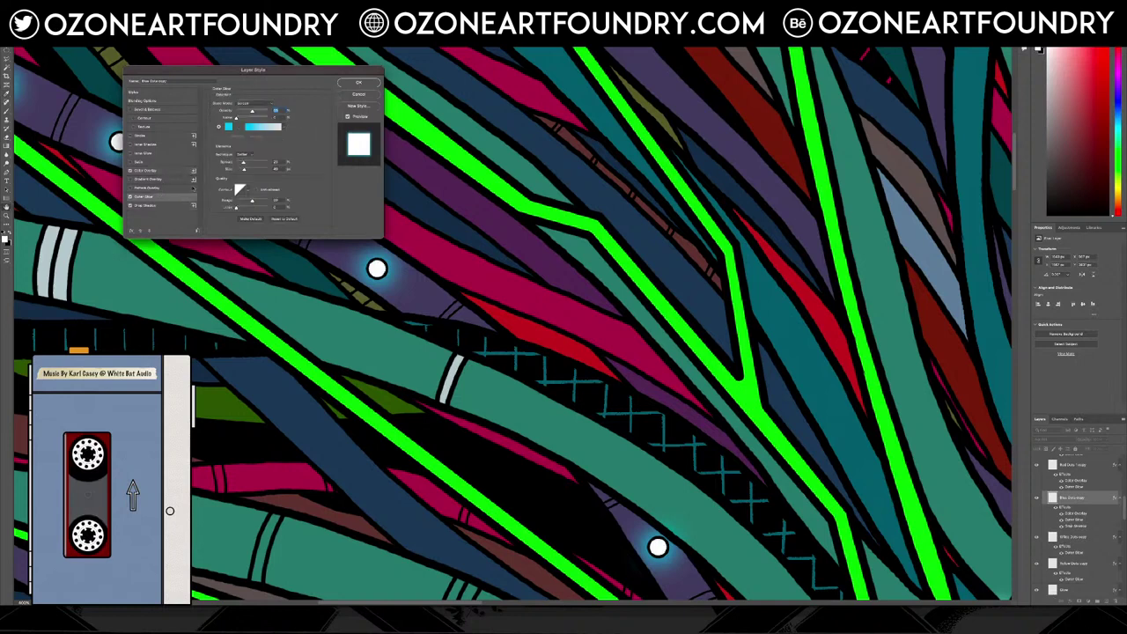
click(228, 127)
click(84, 116)
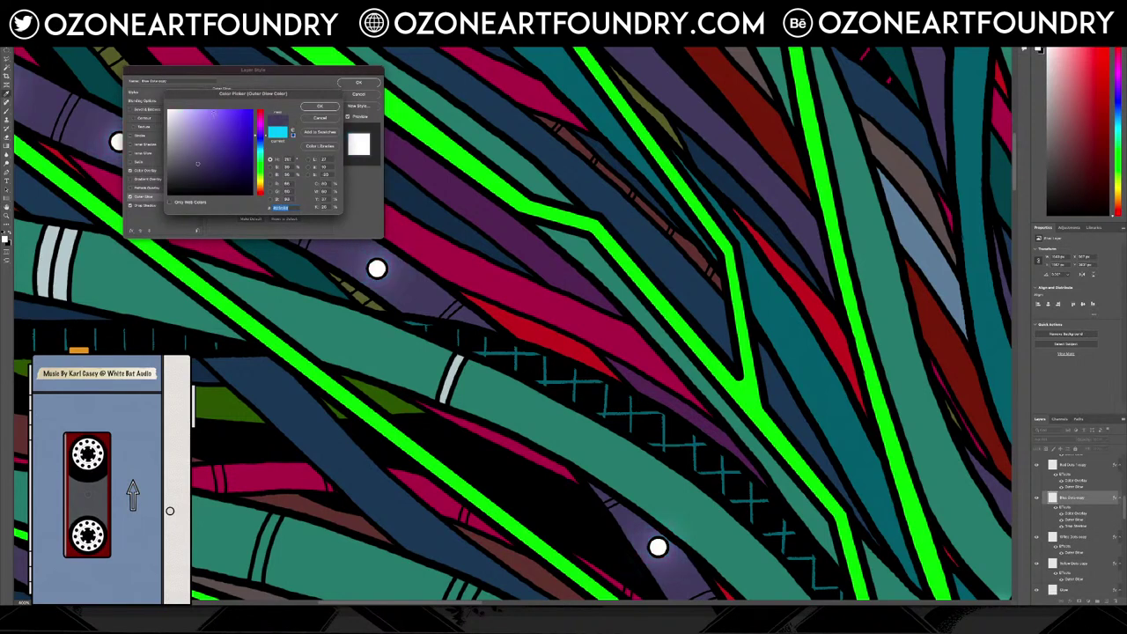
click(196, 129)
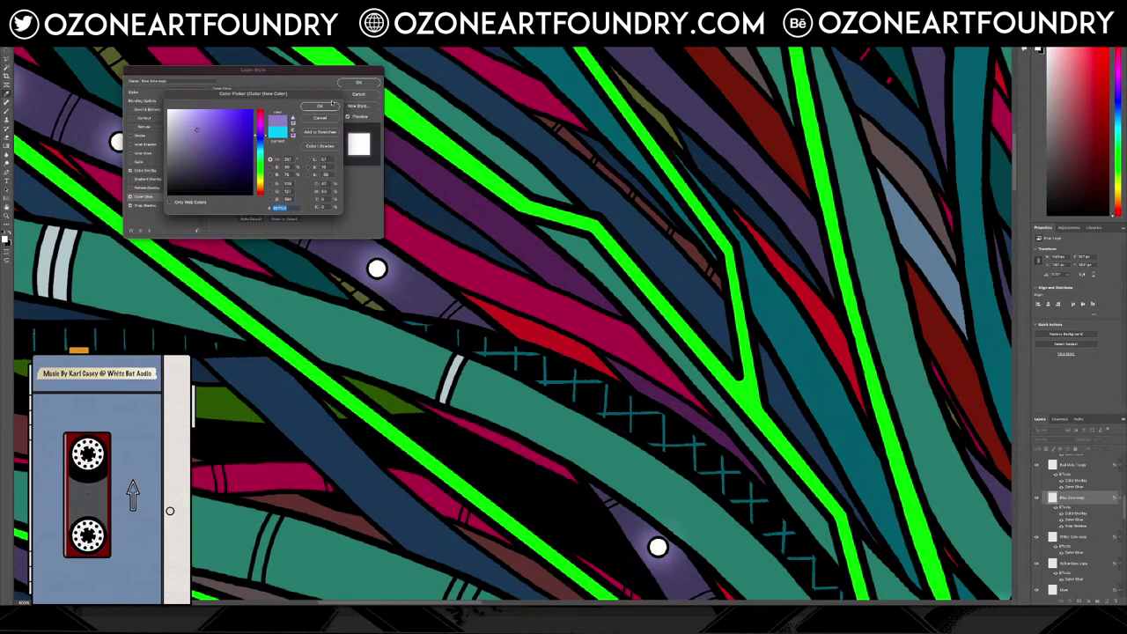
click(330, 105)
click(358, 82)
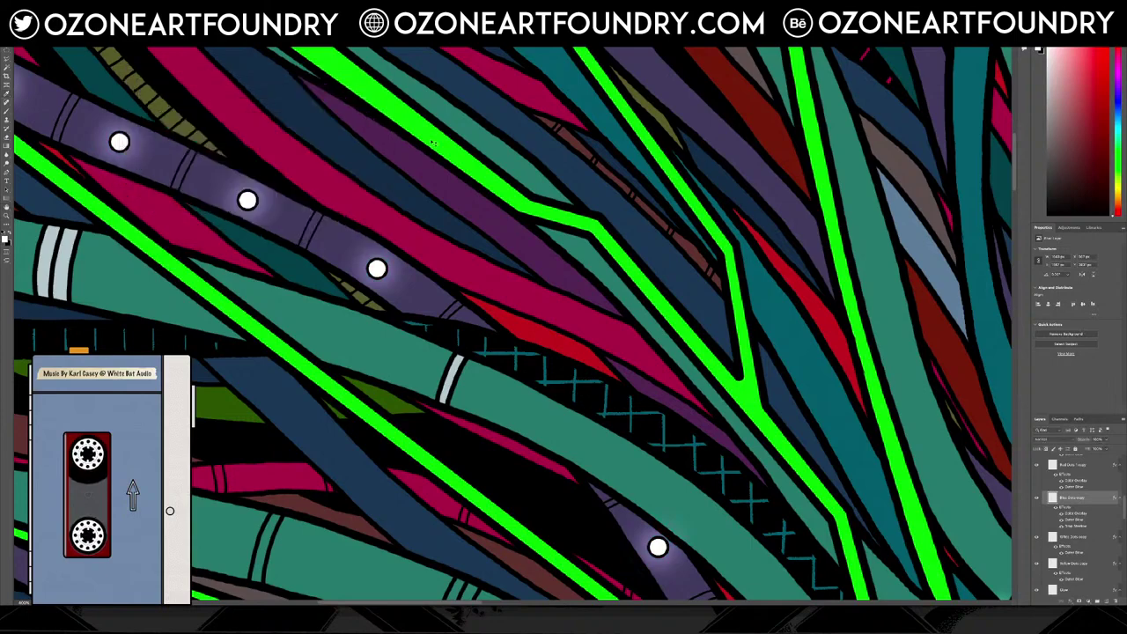
Add a white Color Overlay to the layer of red dots on the teal cable at the upper right of the artwork
key(ctrl+minus)
key(ctrl+minus)
key(ctrl+minus)
key(ctrl+minus)
key(ctrl+minus)
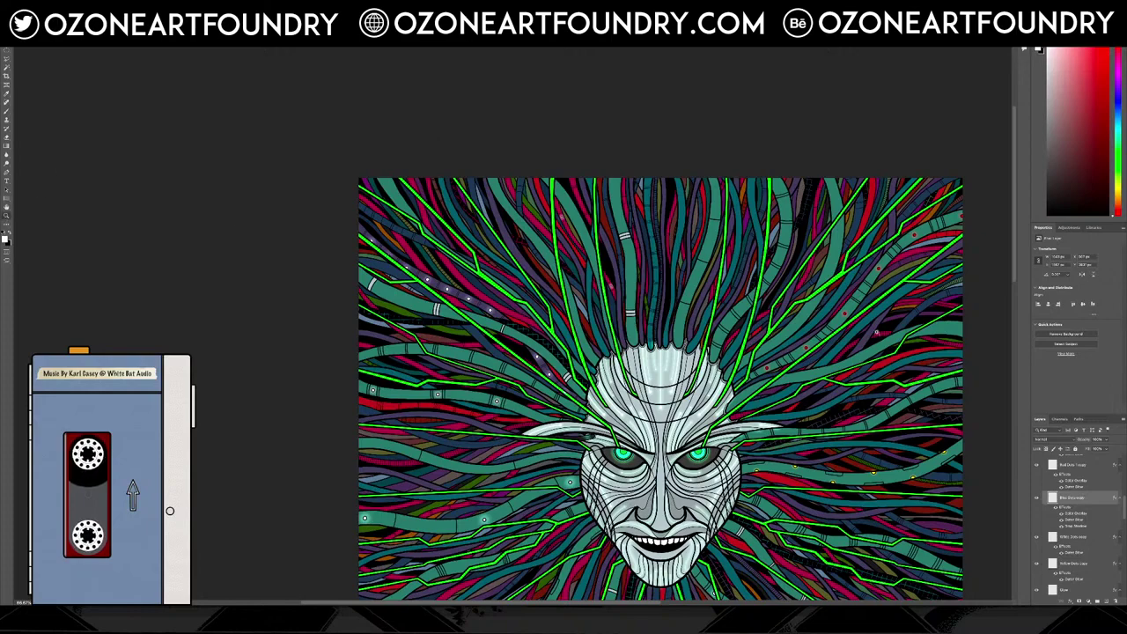
click(877, 333)
click(877, 333)
click(876, 332)
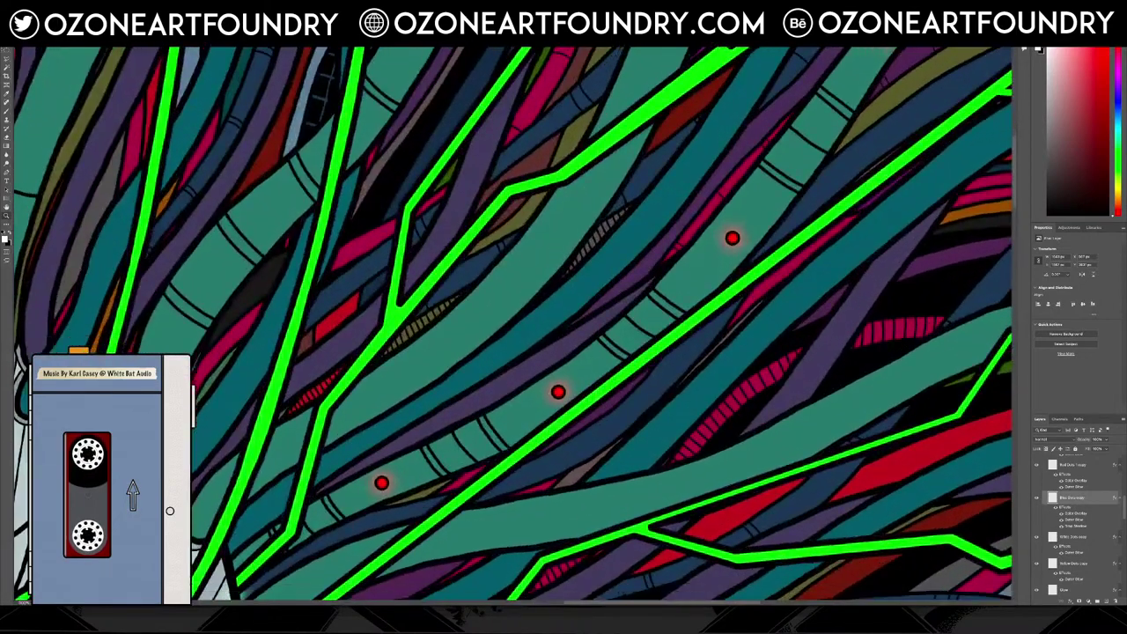
scroll(1081, 560, down, 2)
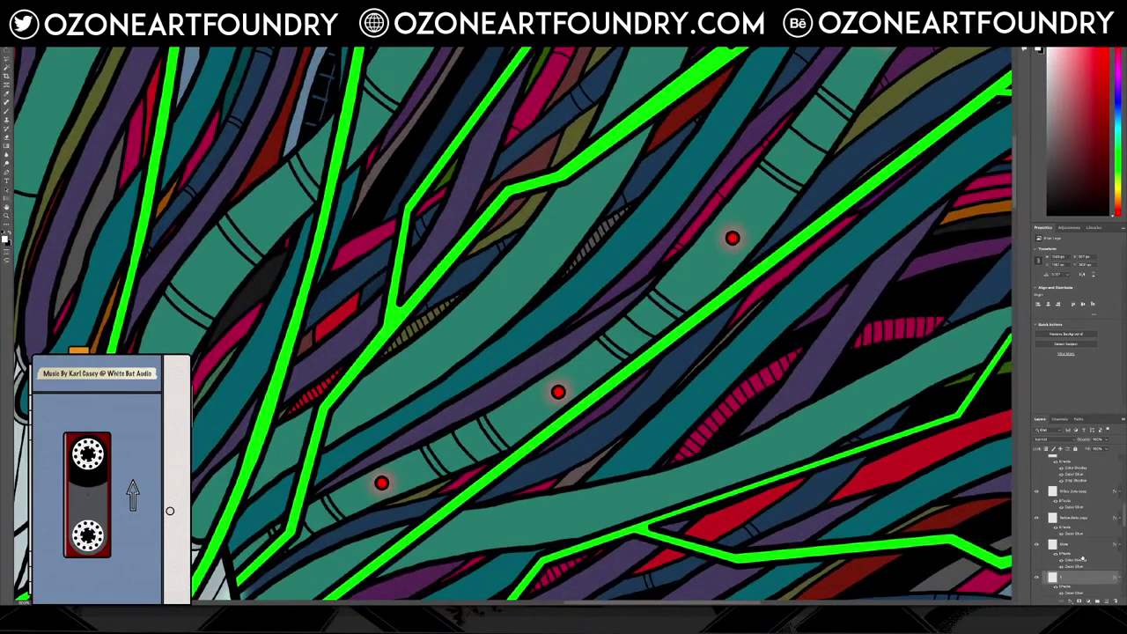
click(1070, 601)
click(1088, 592)
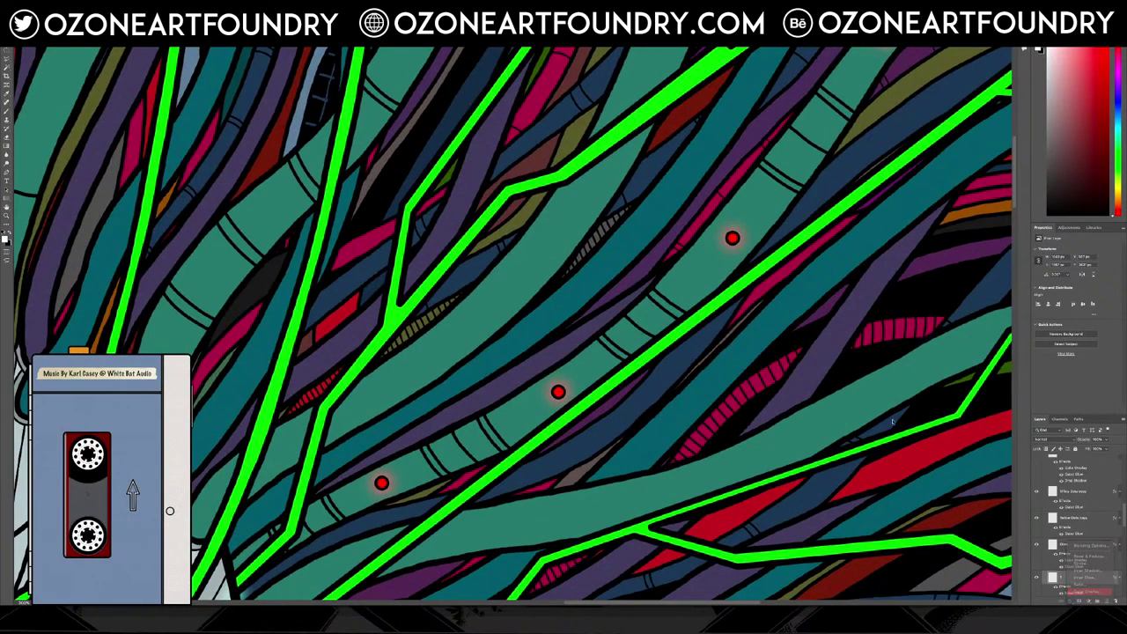
click(277, 105)
drag(195, 125, 162, 91)
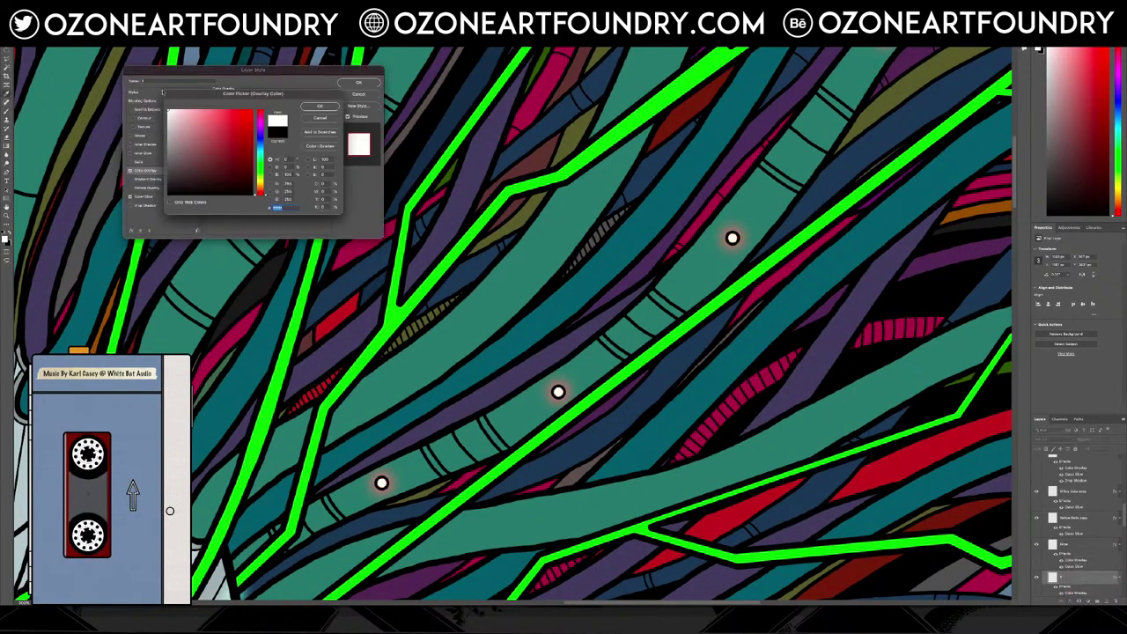
click(319, 107)
Change the former red dots' outer glow to a bright teal based on their cable, increase its size and apply the style
click(158, 196)
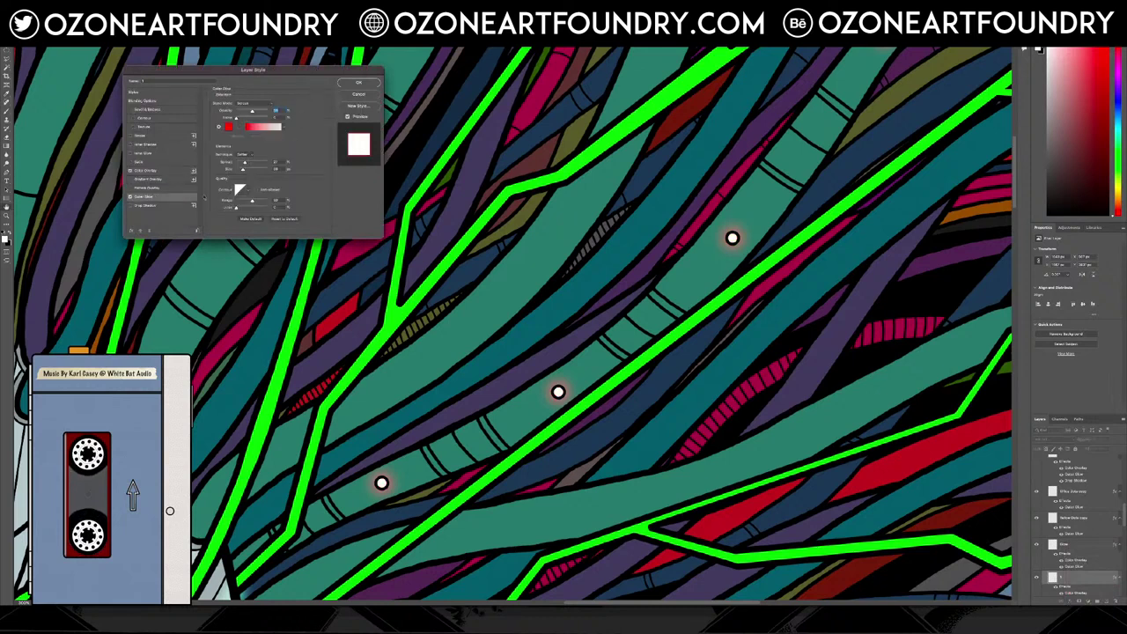
click(230, 127)
click(695, 279)
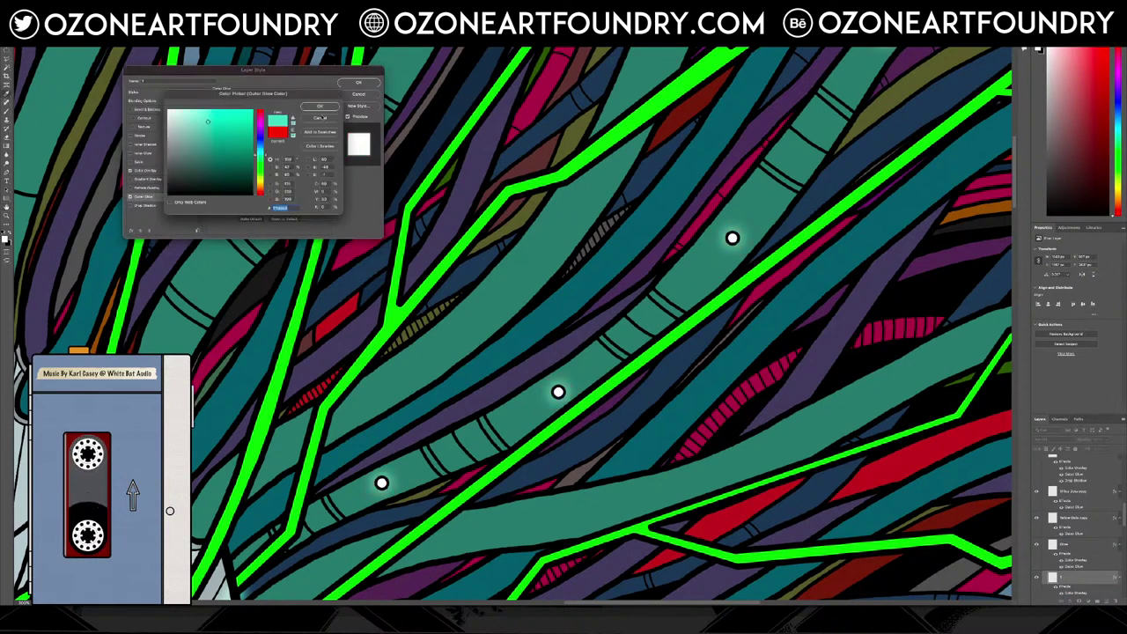
click(320, 106)
drag(243, 170, 246, 170)
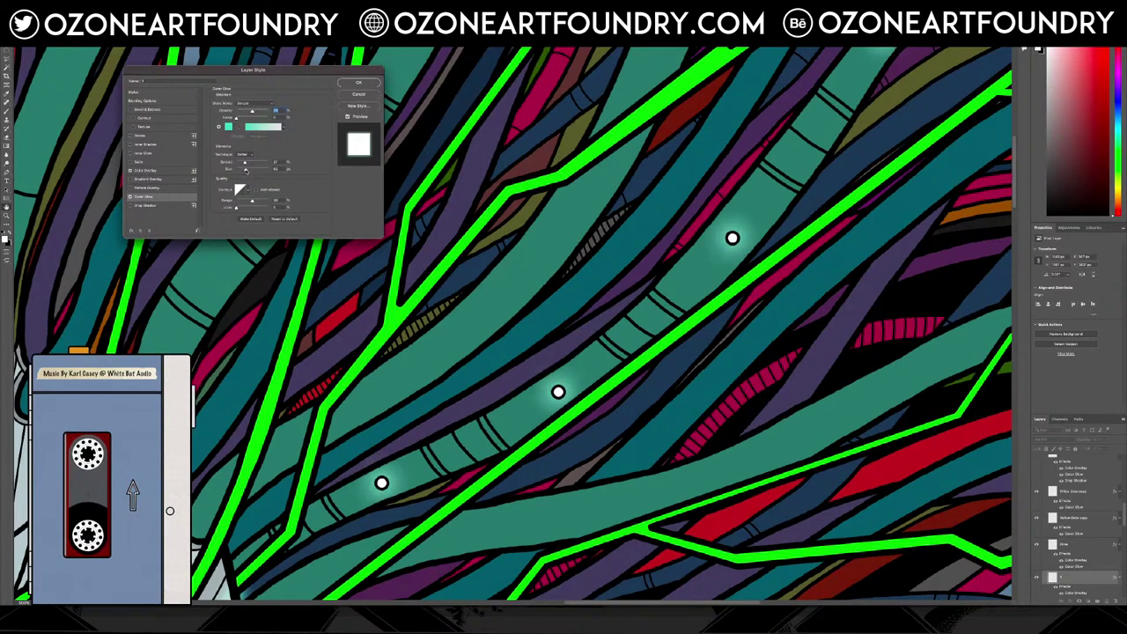
click(359, 82)
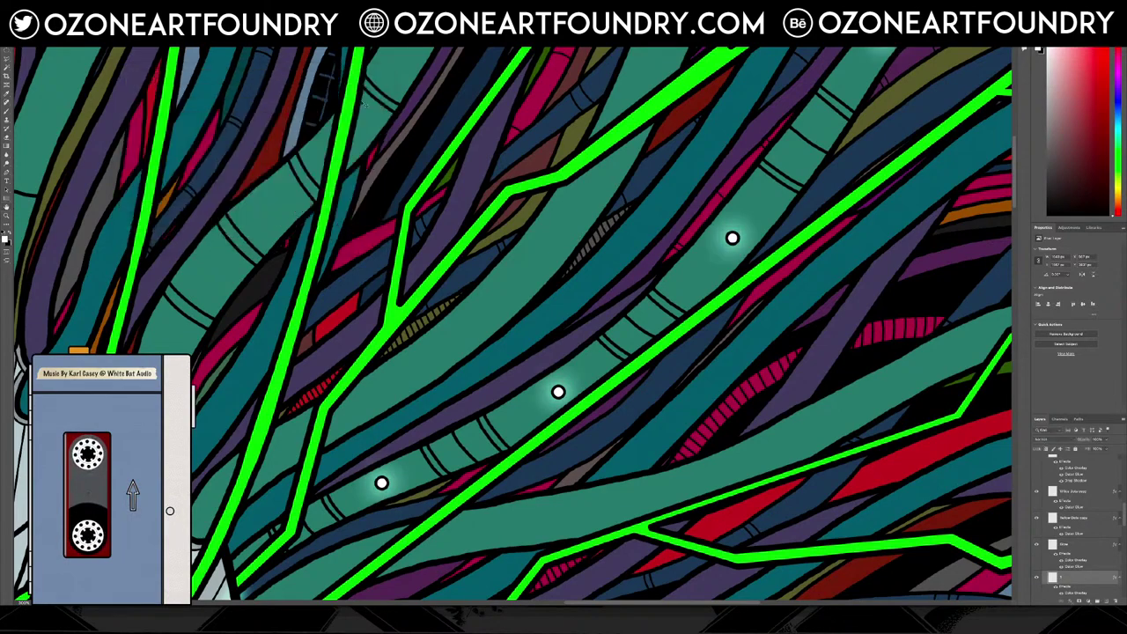
Add a white Color Overlay to the layer of yellow half-dots along the edges of the teal cable beside the eye
scroll(364, 104, down, 10)
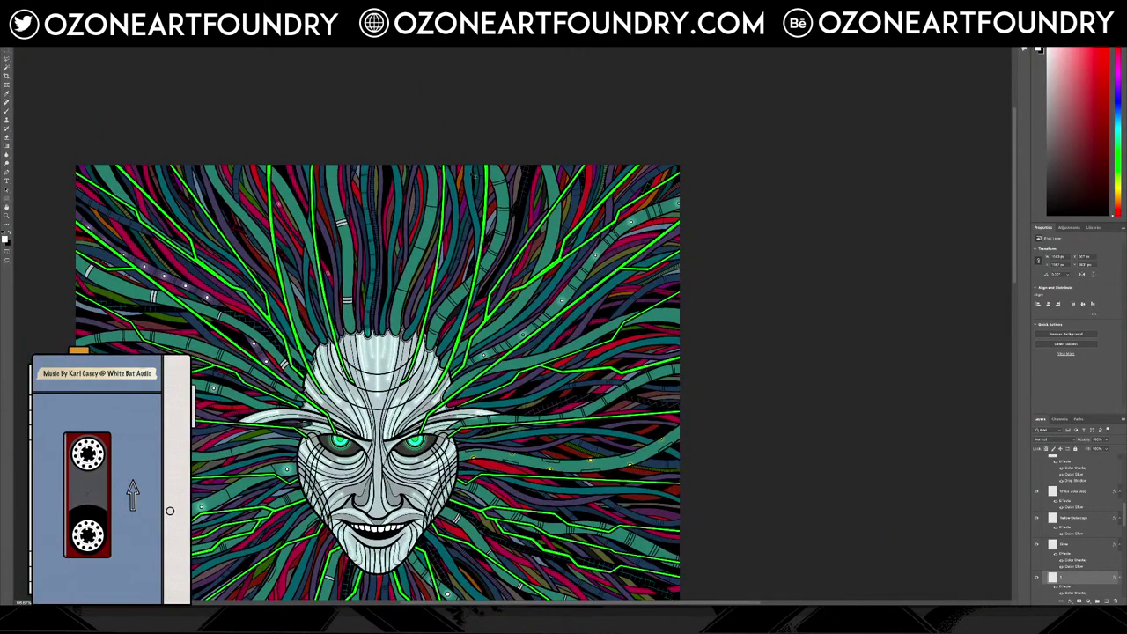
scroll(521, 203, down, 5)
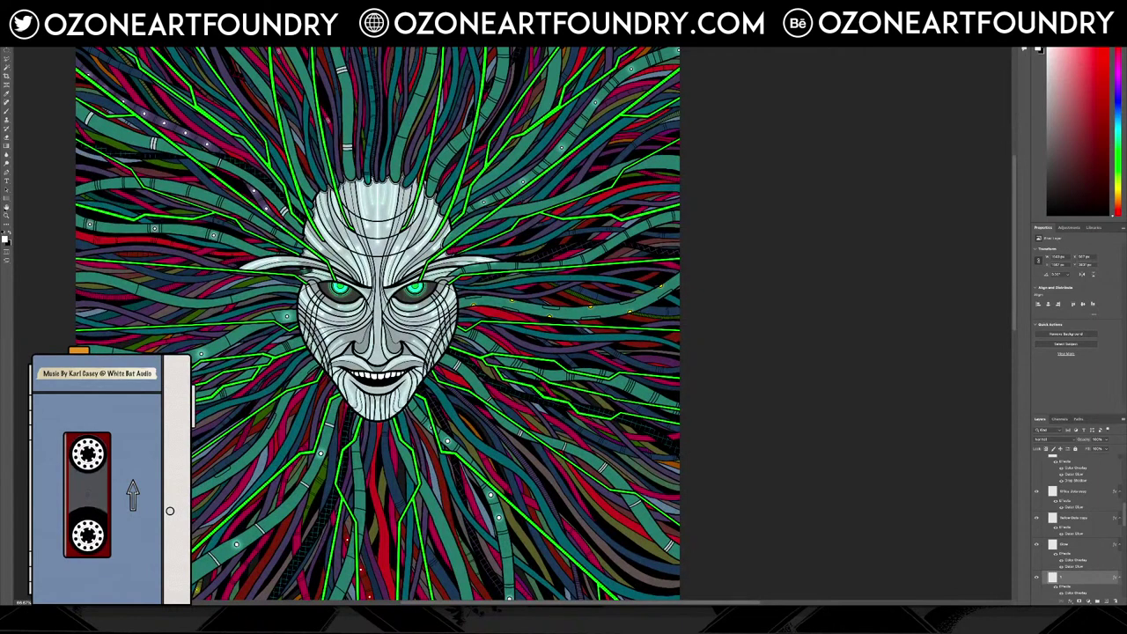
click(517, 308)
click(517, 308)
click(517, 308)
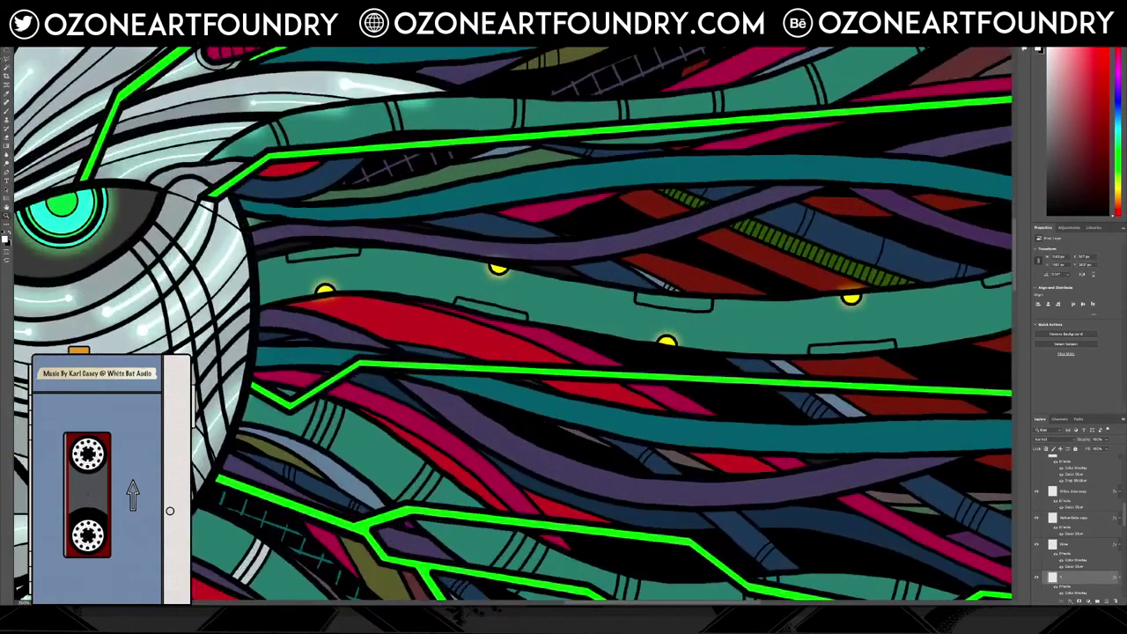
key(v)
click(329, 289)
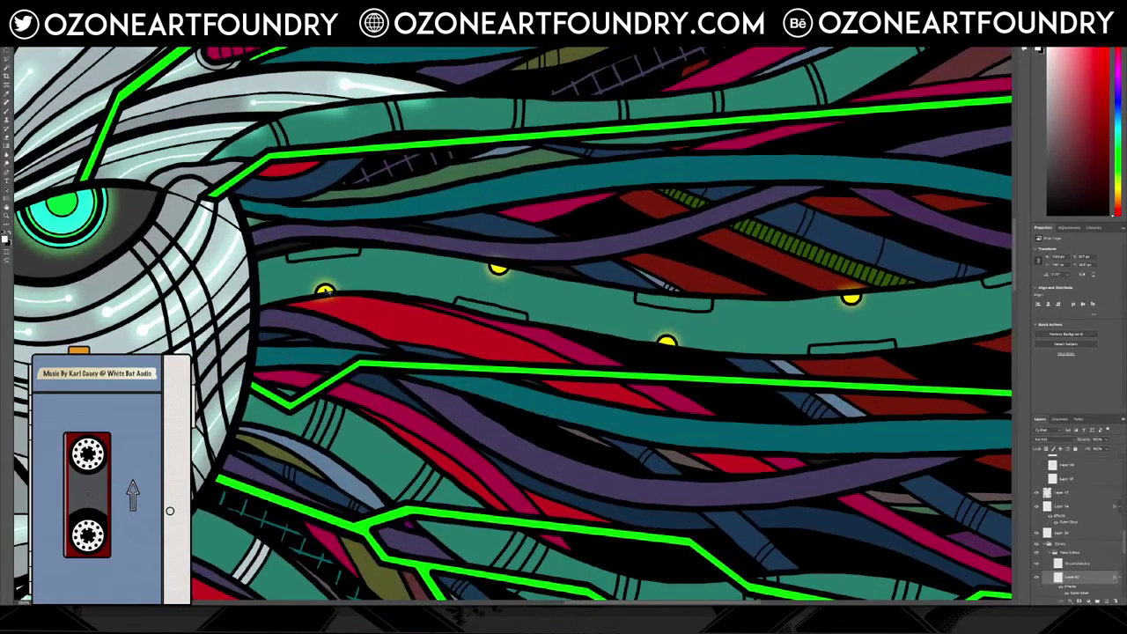
click(1070, 602)
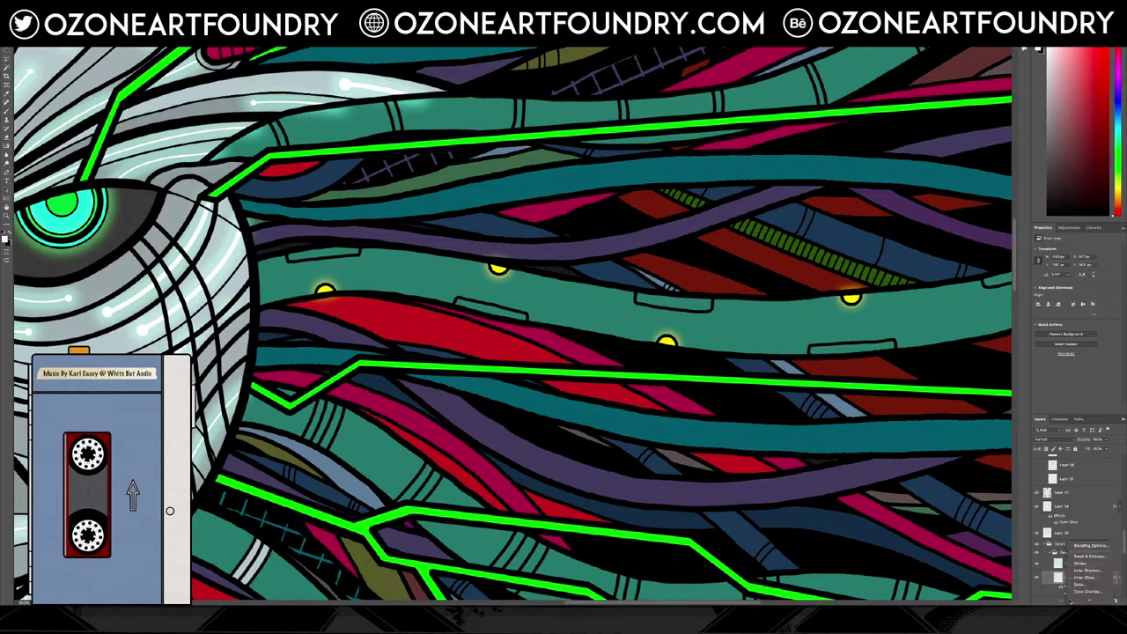
click(1084, 555)
click(280, 104)
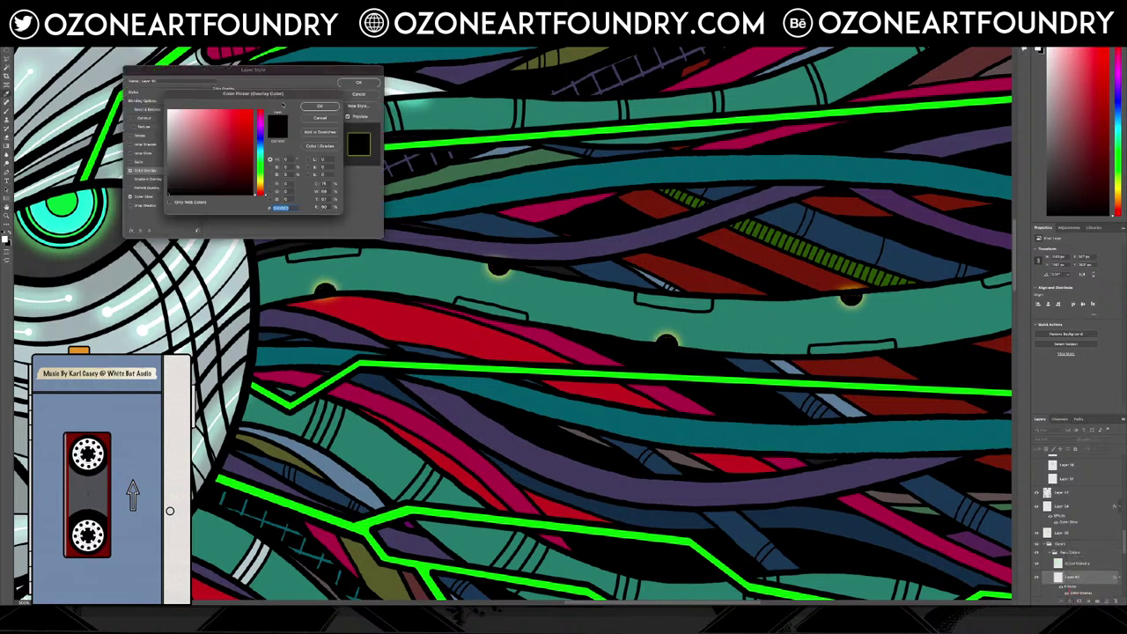
drag(180, 122, 165, 108)
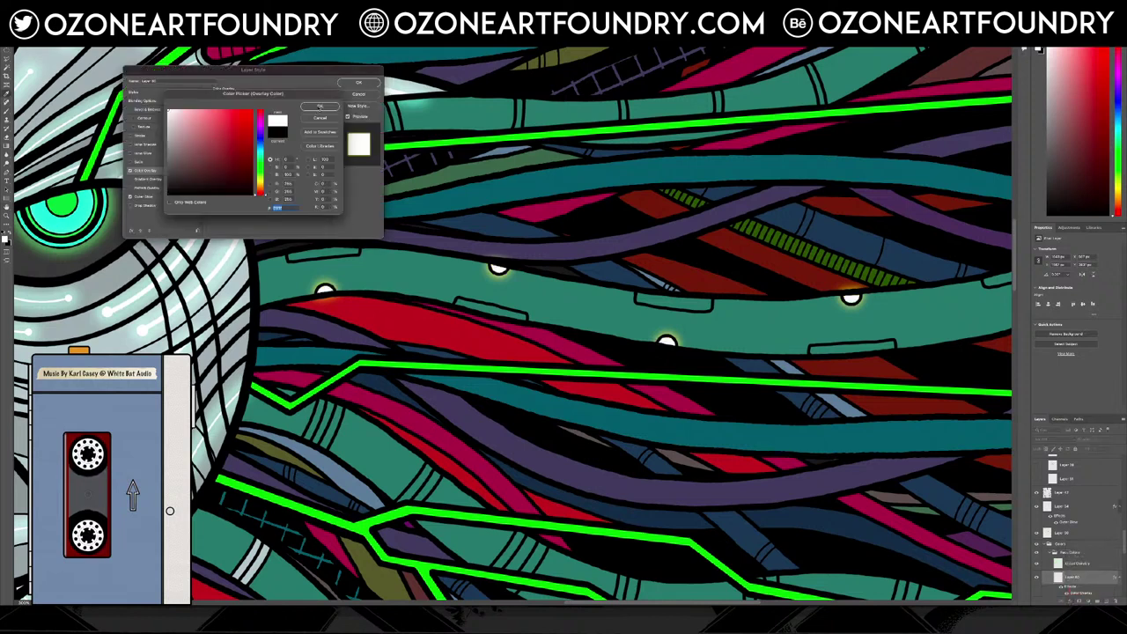
click(320, 106)
Change the half-dots' outer glow to a brighter shade of the teal sampled from their cable, enlarge it and apply the style
click(158, 196)
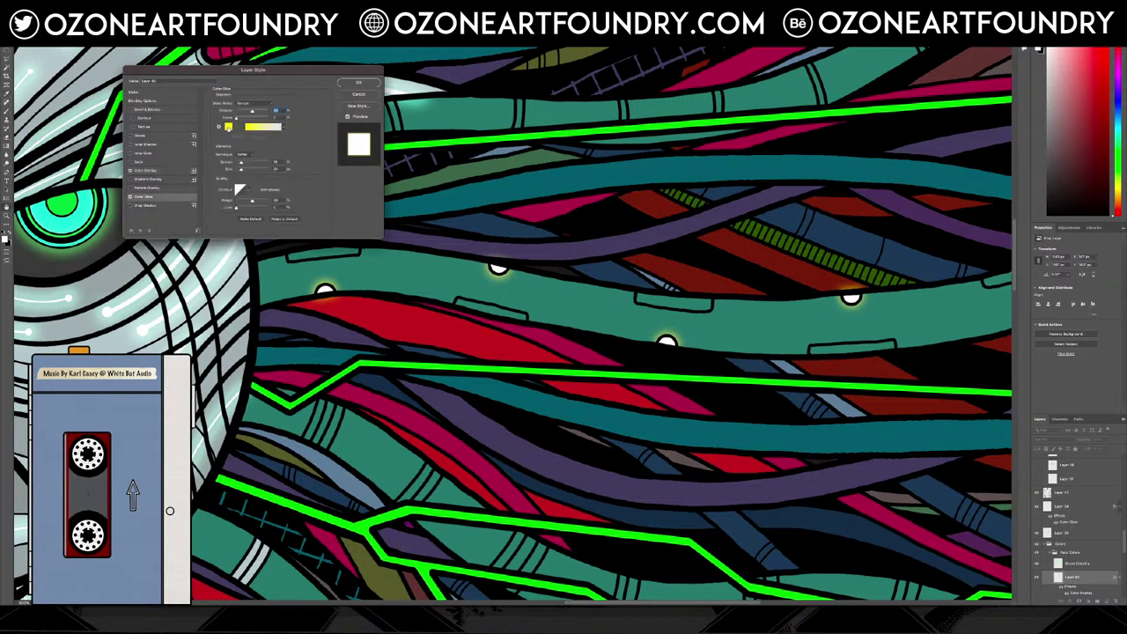
click(228, 127)
click(398, 264)
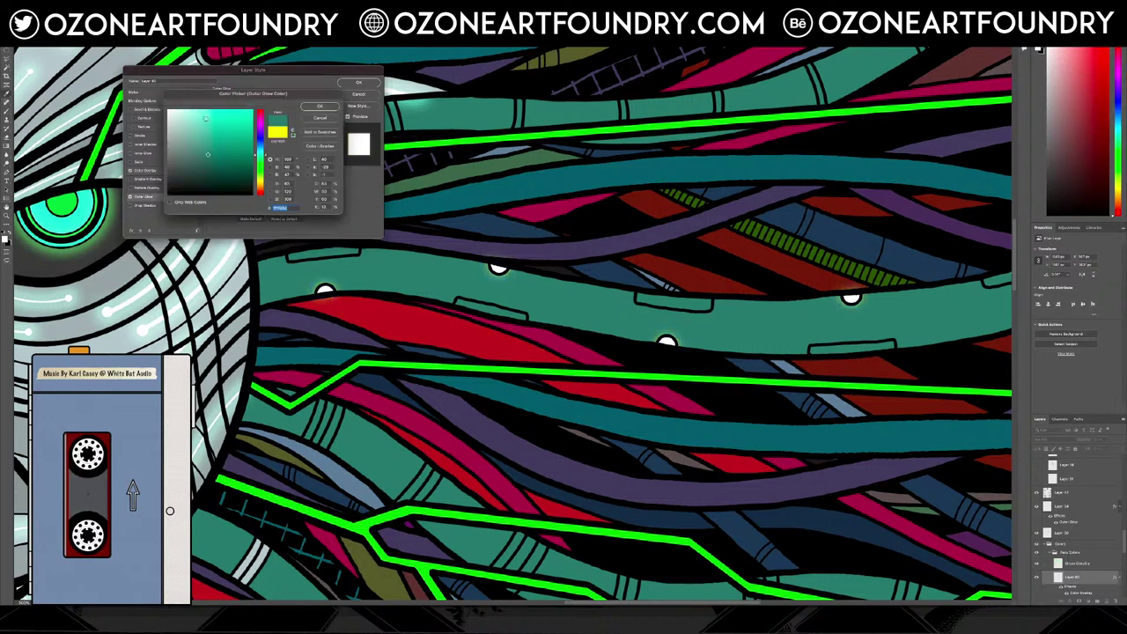
click(209, 120)
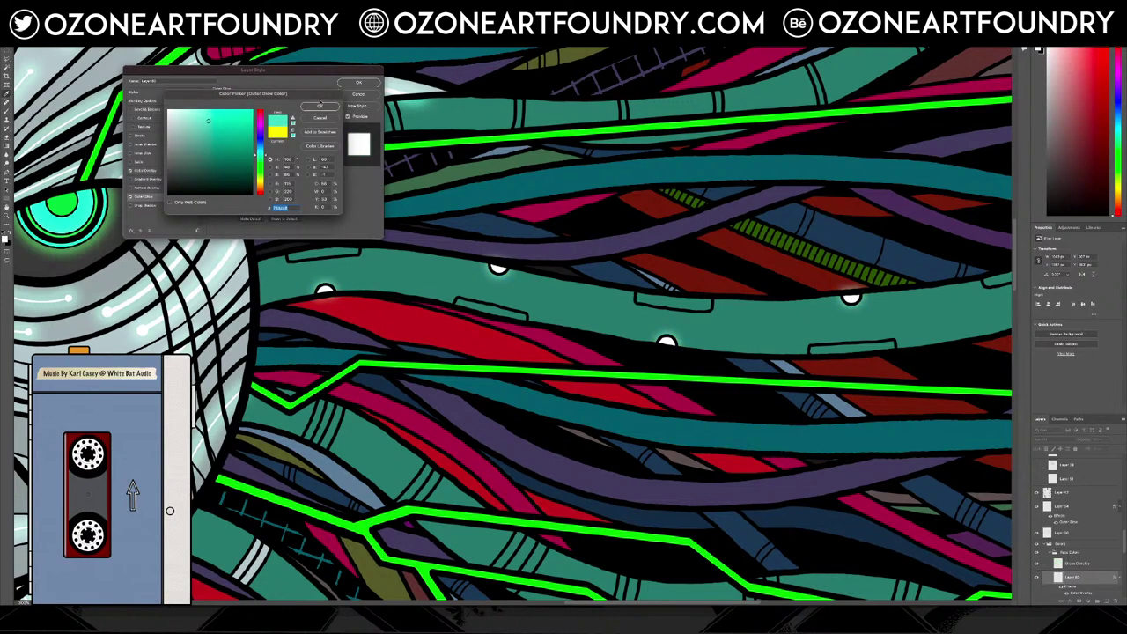
click(319, 106)
drag(241, 169, 245, 170)
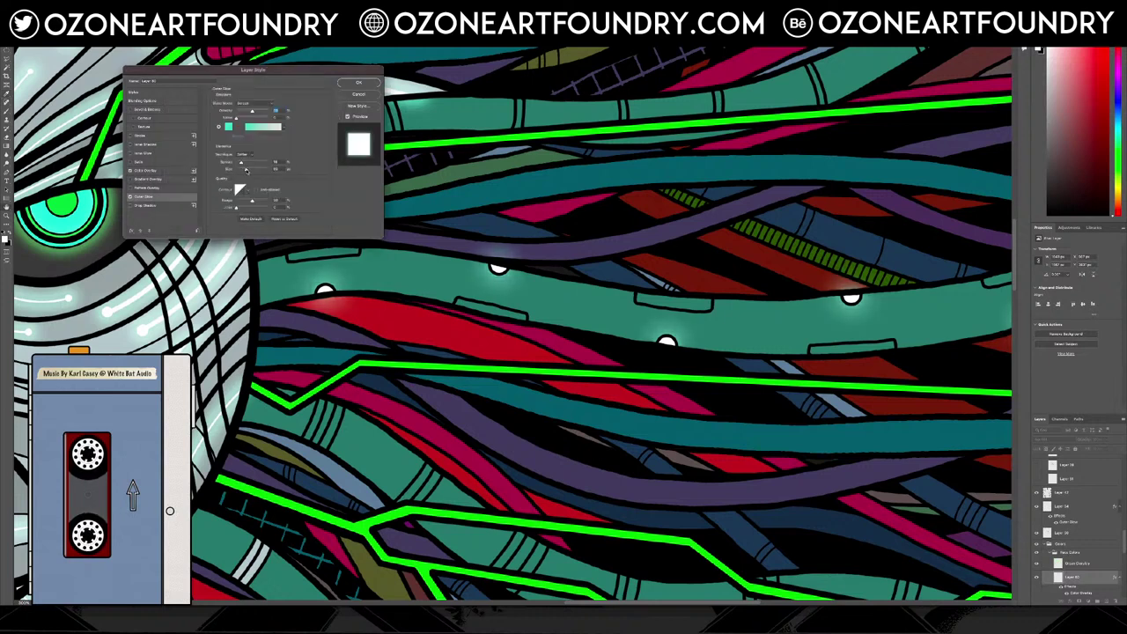
click(358, 83)
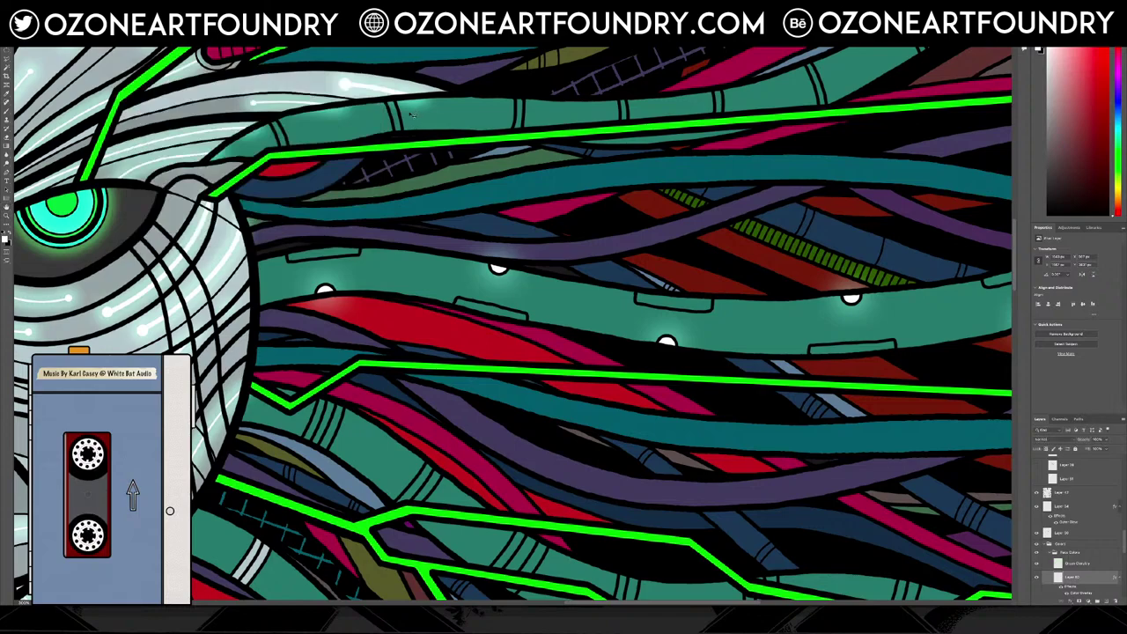
Add a white Color Overlay to the layer of yellow dots on the olive cable near the artwork's lower-left corner
scroll(410, 109, down, 6)
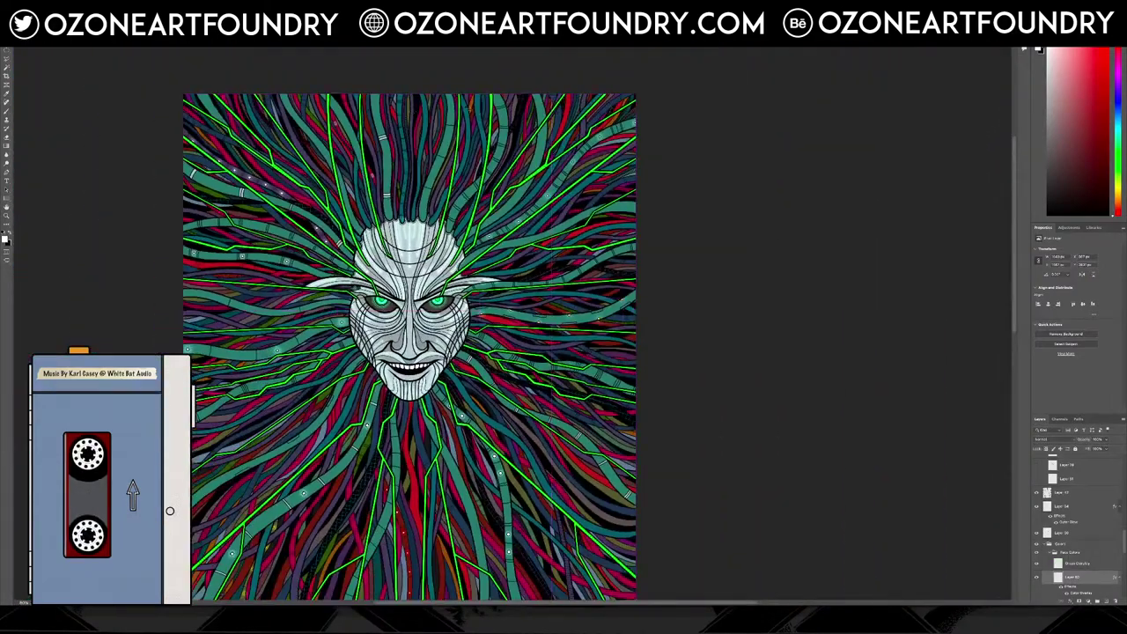
scroll(410, 324, down, 5)
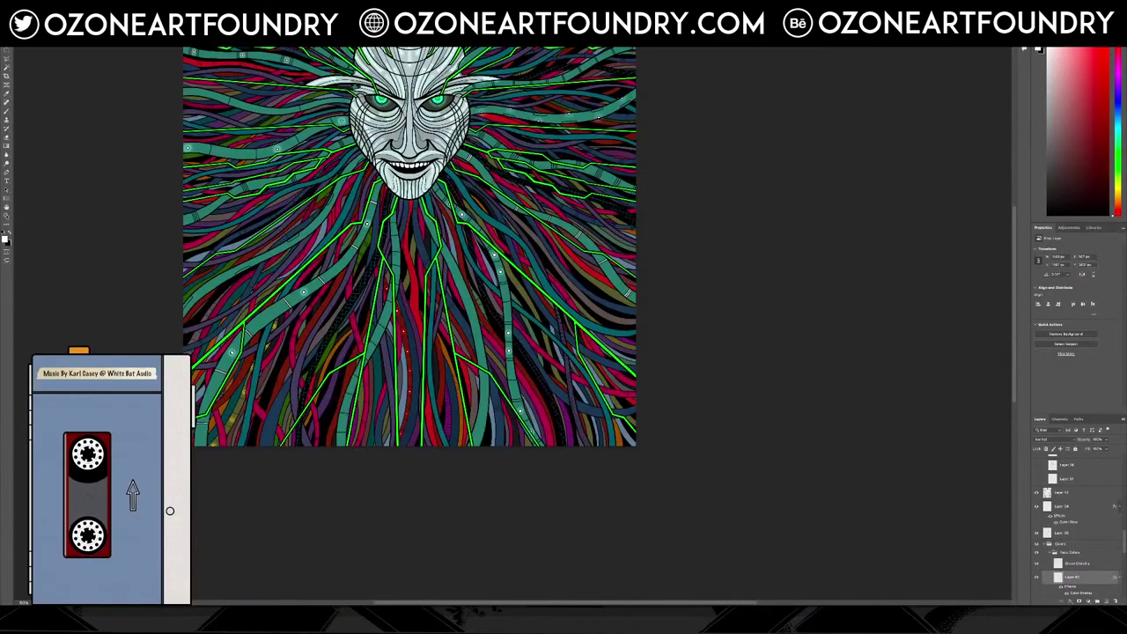
scroll(248, 423, up, 6)
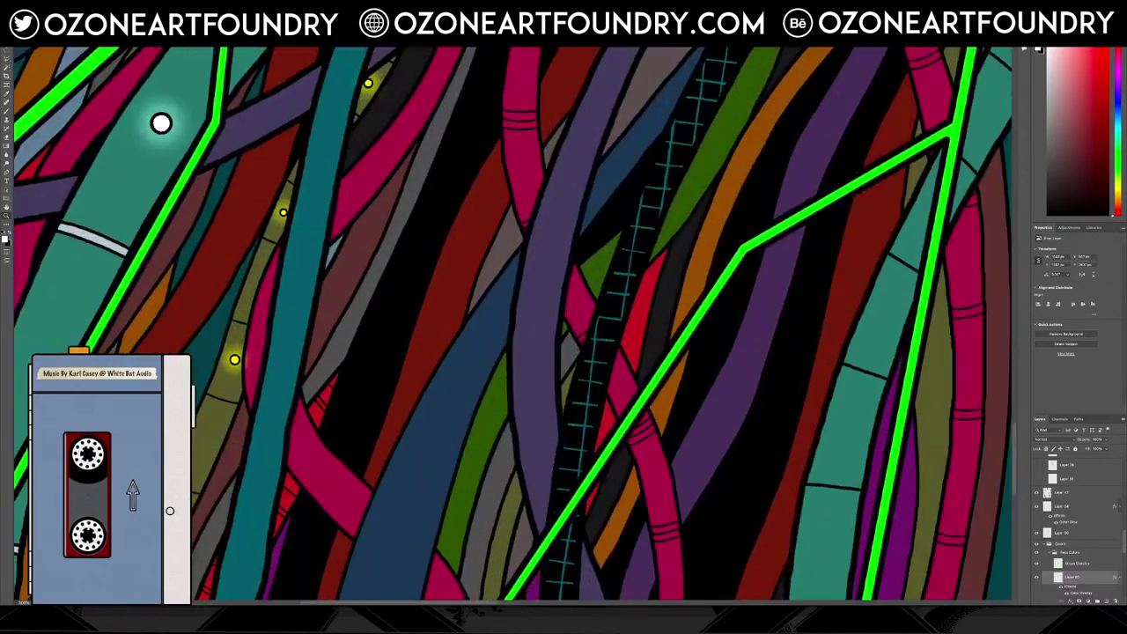
click(235, 360)
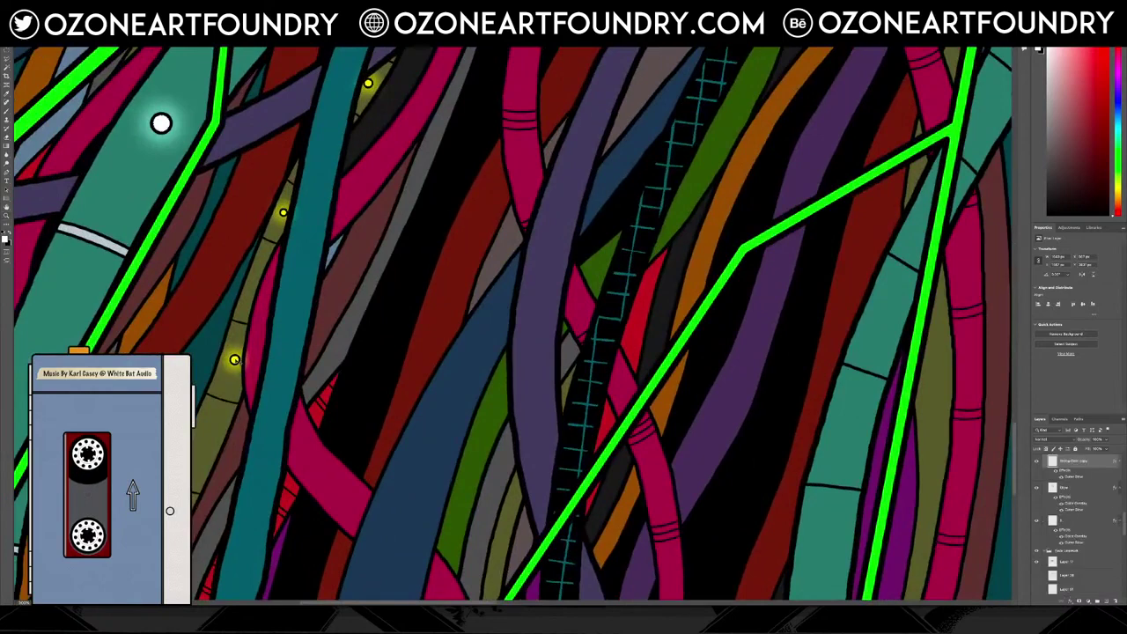
click(1069, 602)
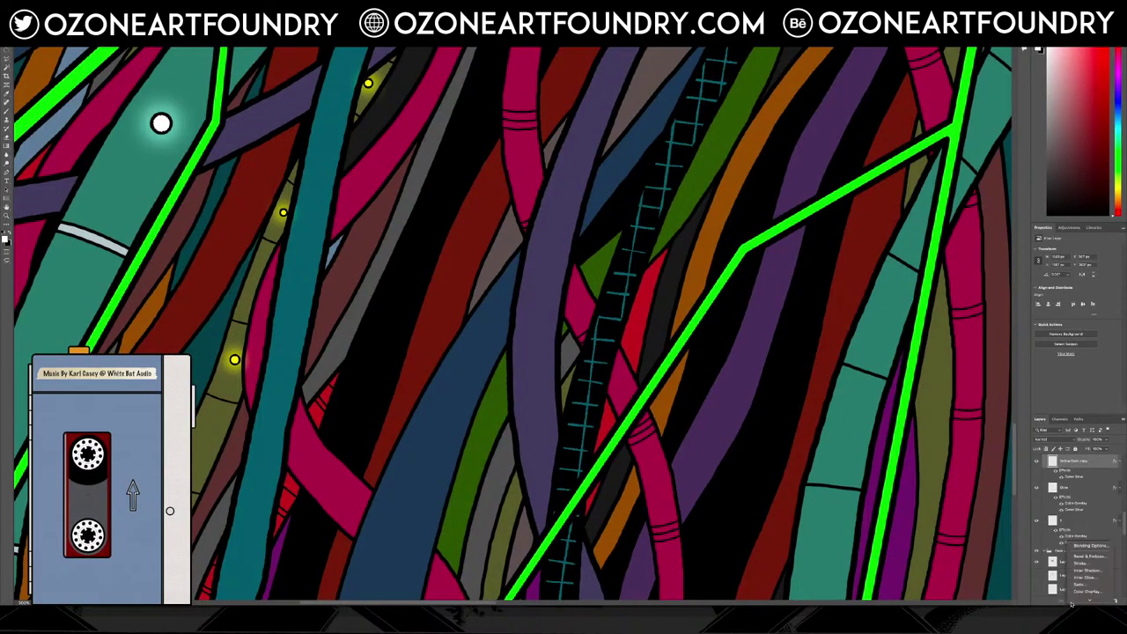
click(1081, 592)
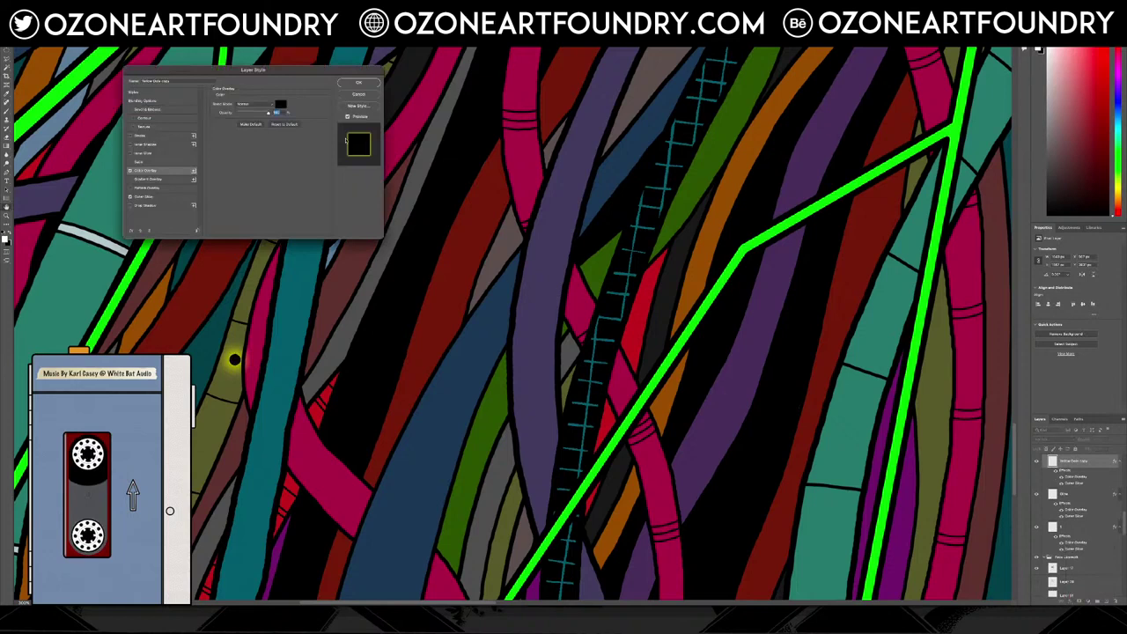
click(282, 105)
click(169, 110)
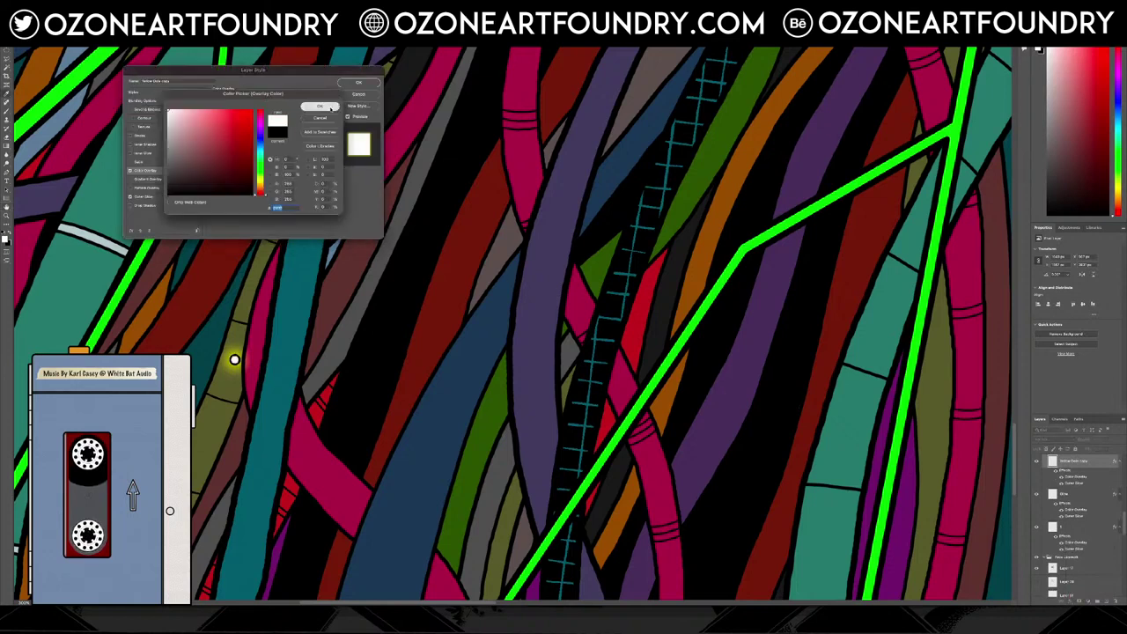
click(320, 106)
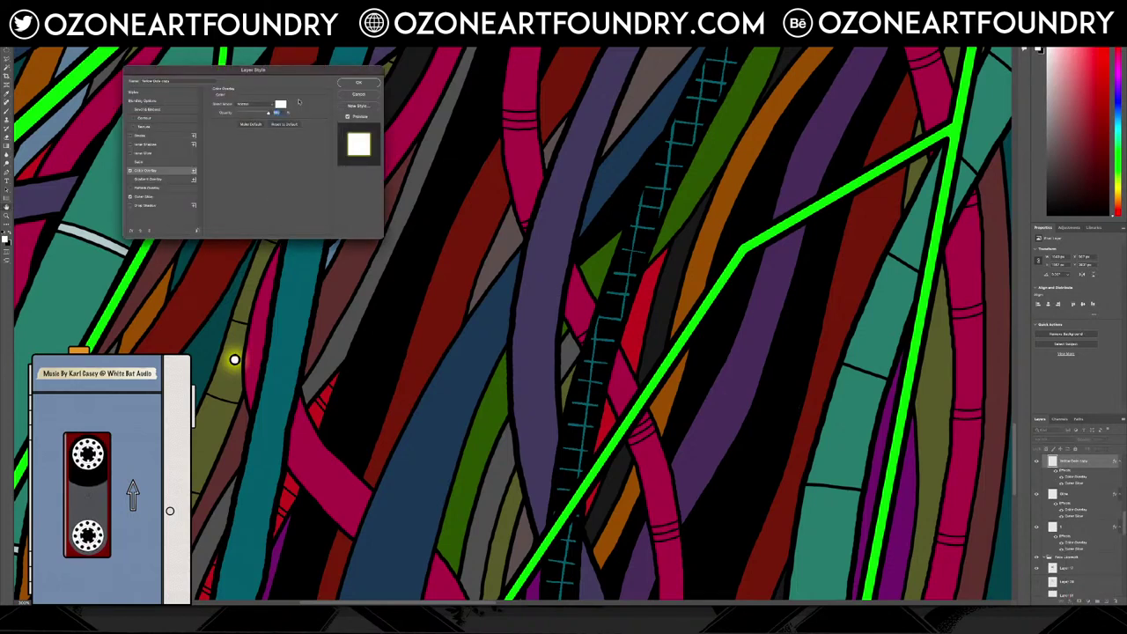
Change the olive cable dots' outer glow to a brighter shade of olive sampled from their cable and apply the style
click(172, 197)
click(227, 128)
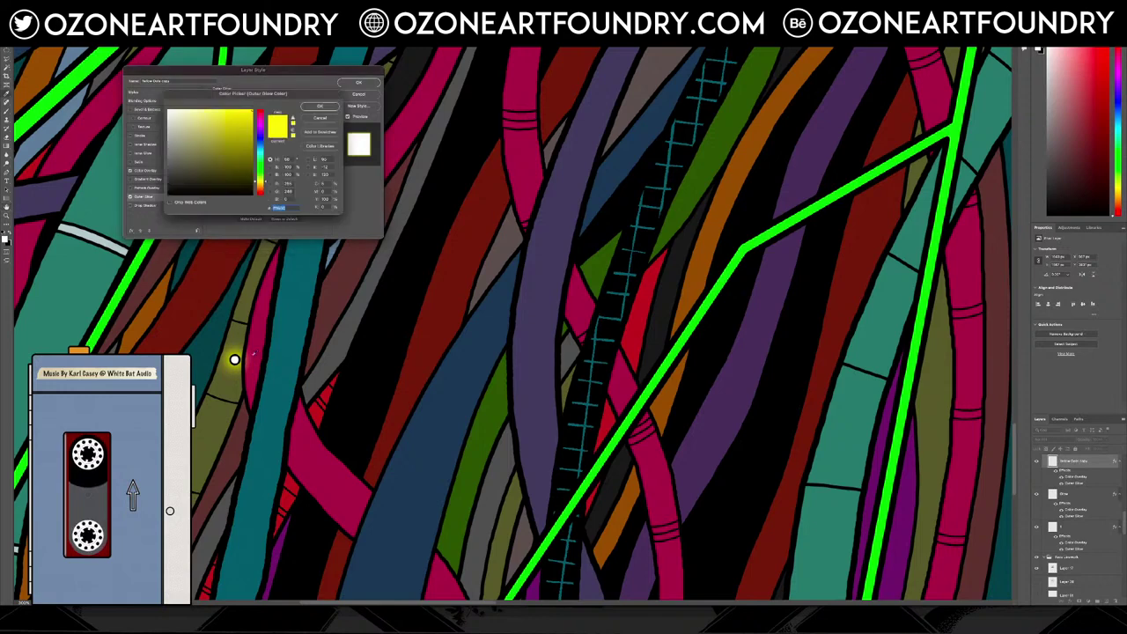
click(248, 300)
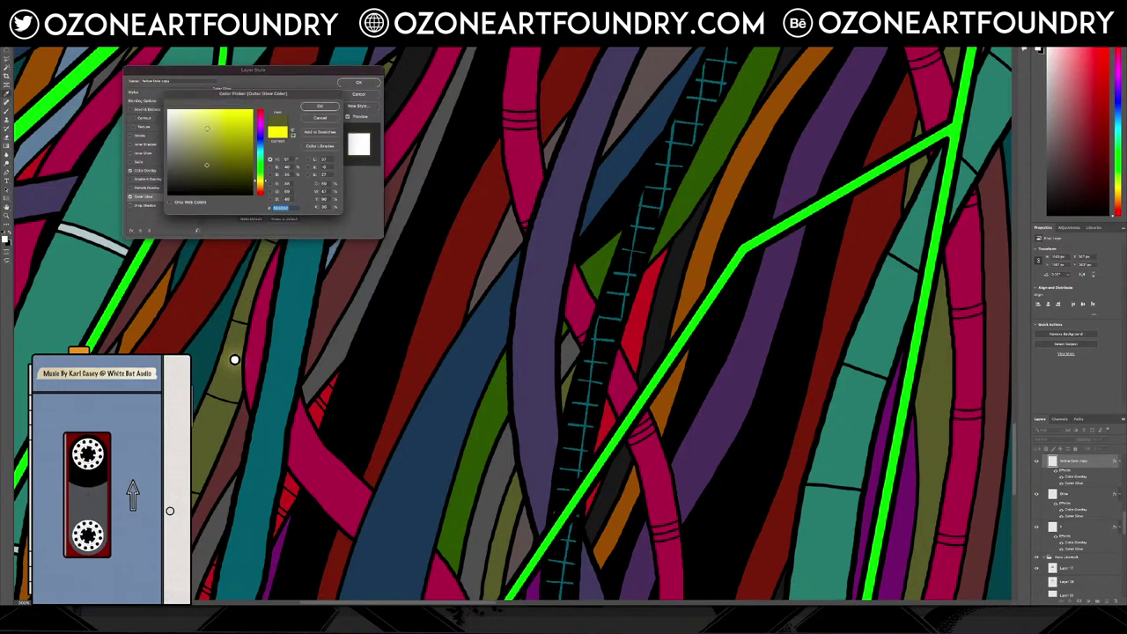
click(234, 359)
click(319, 106)
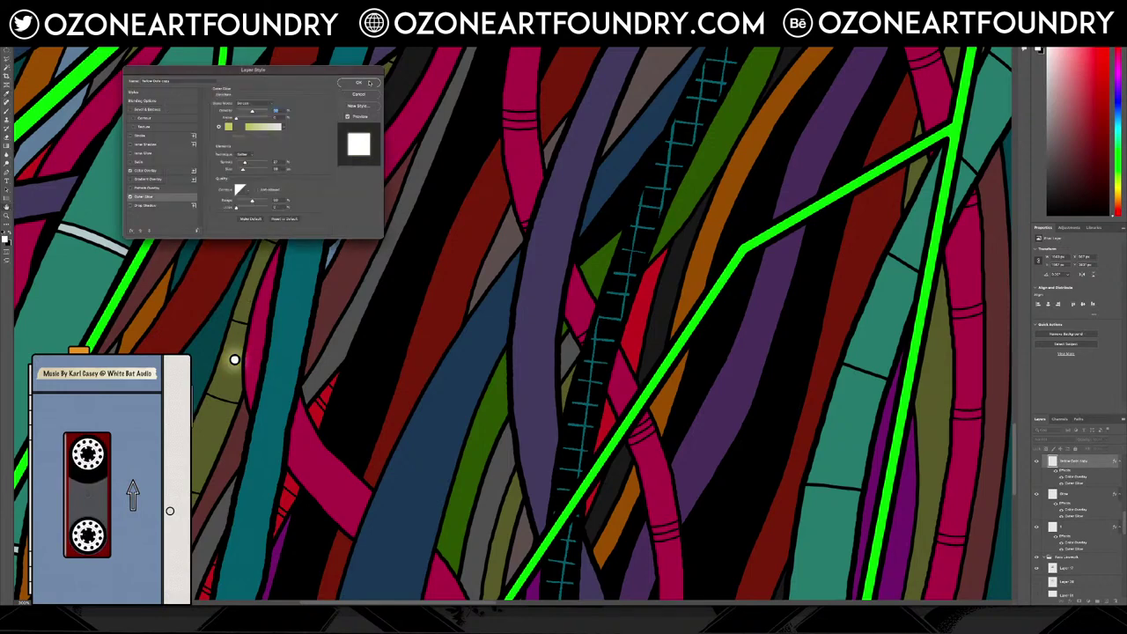
click(372, 82)
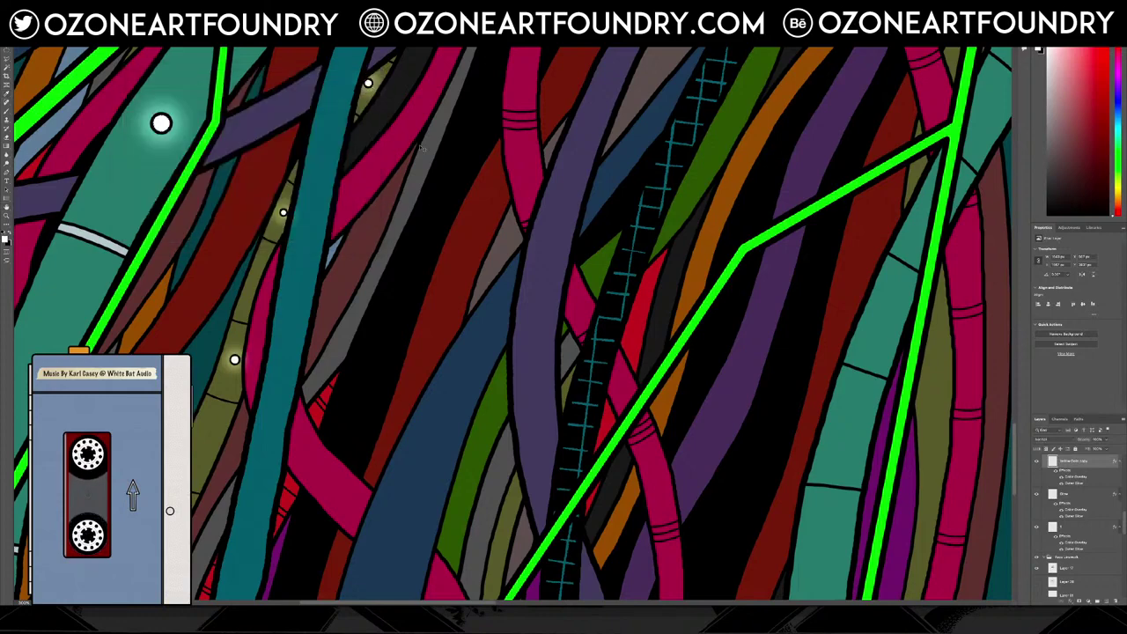
Turn on the visibility of the topmost layer, which holds the neon glow around the green circuit lines
scroll(421, 148, down, 6)
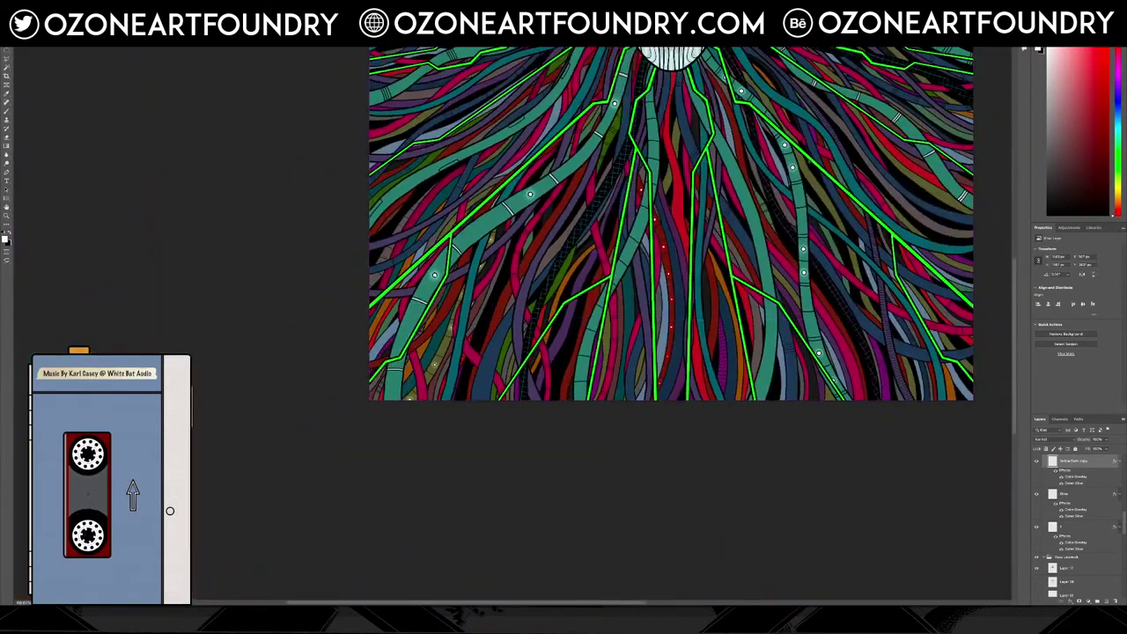
scroll(671, 323, up, 5)
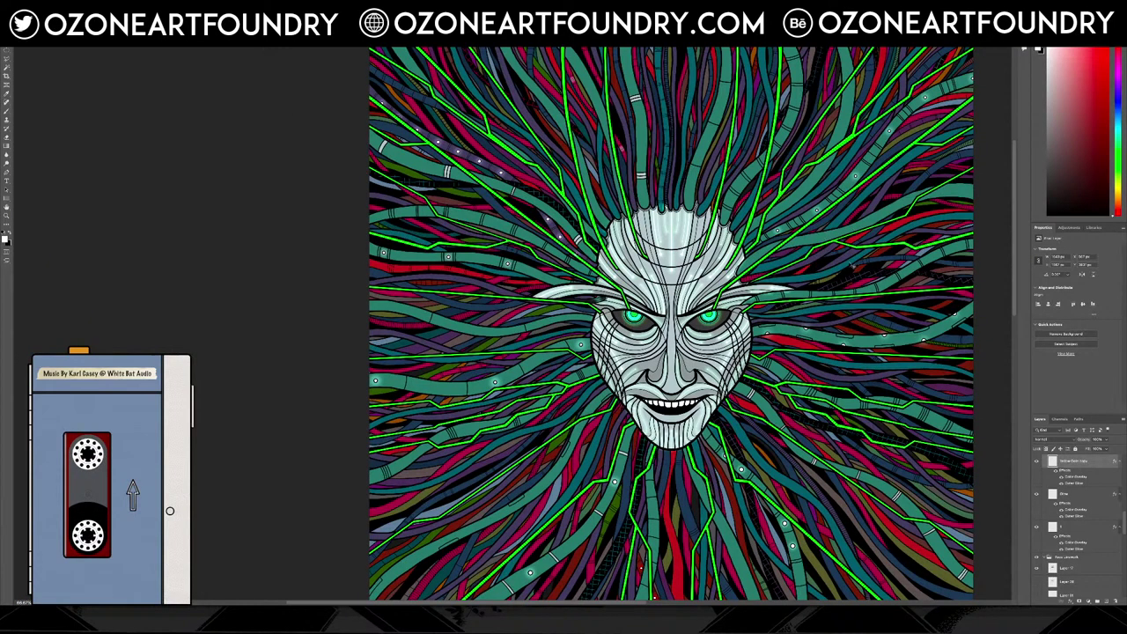
scroll(1064, 464, up, 15)
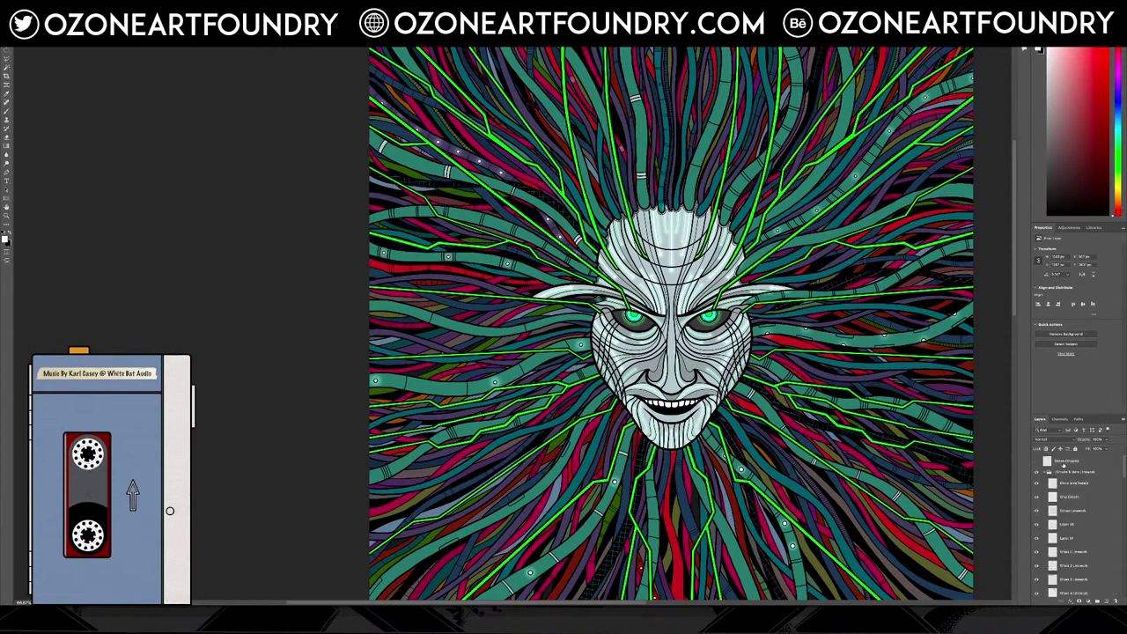
click(1037, 461)
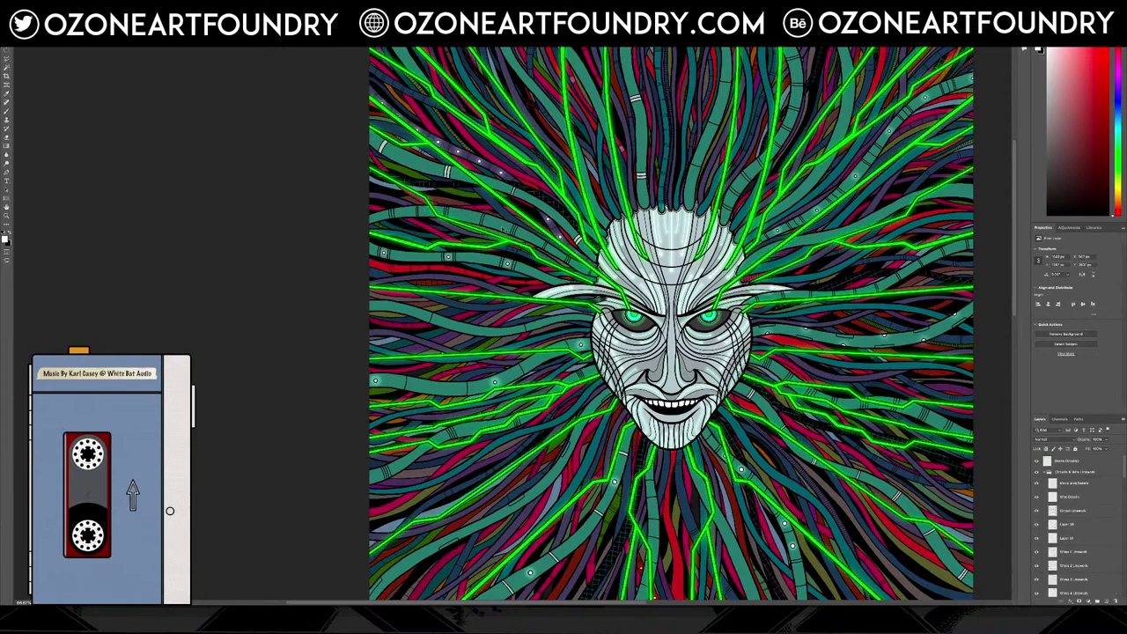
Examine the neon glow on the forehead and eyes up close and across the whole illustration
click(7, 217)
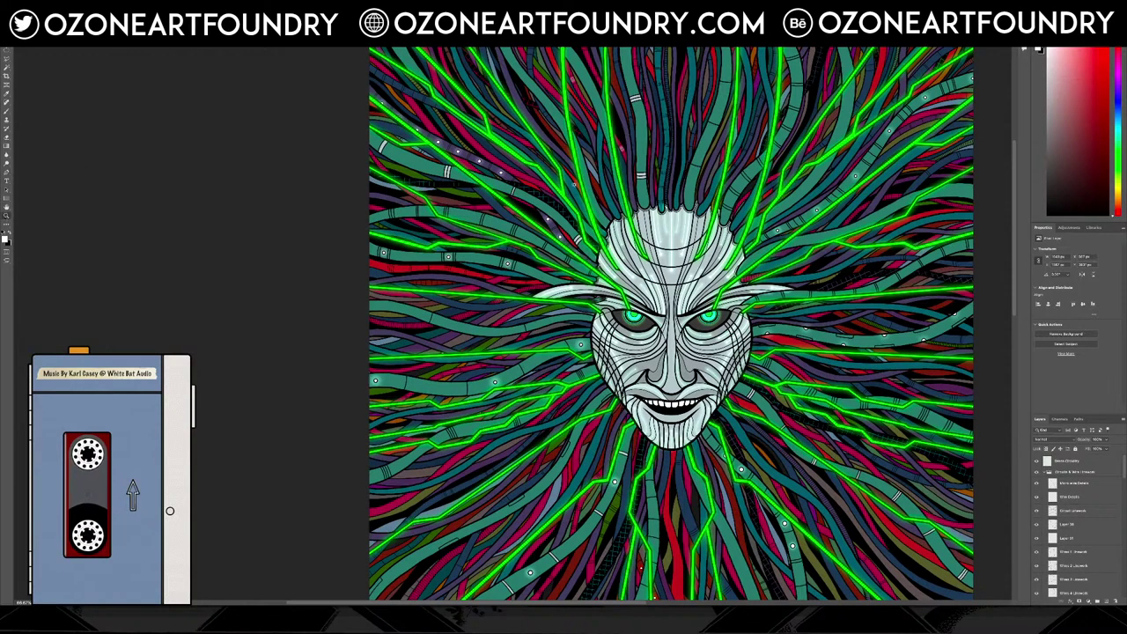
click(676, 174)
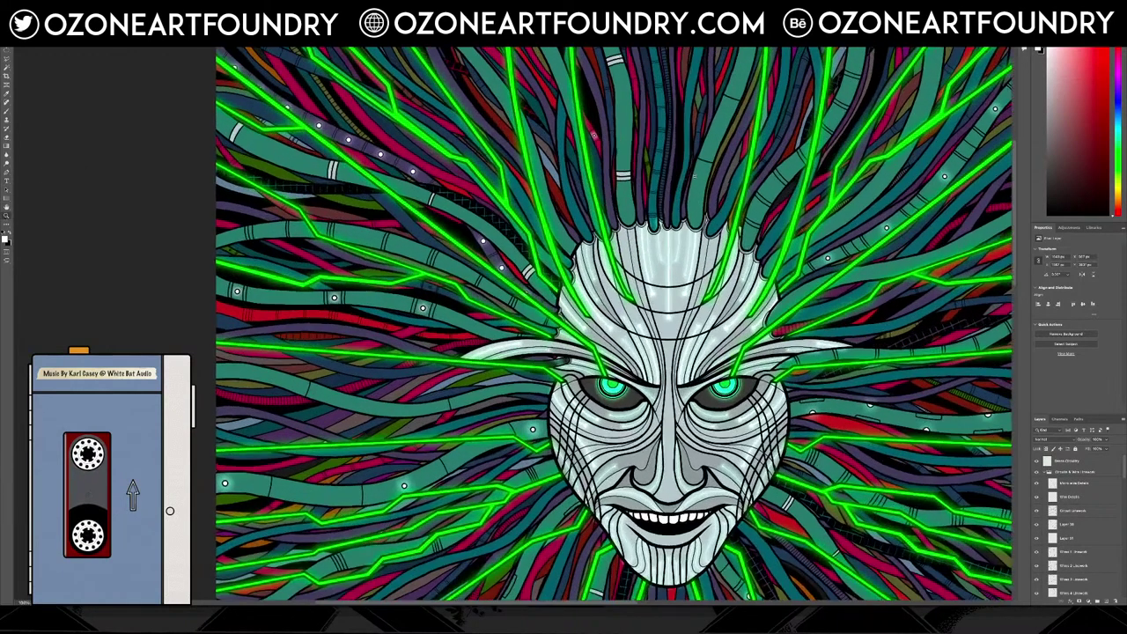
click(694, 180)
scroll(697, 185, up, 5)
scroll(695, 184, down, 5)
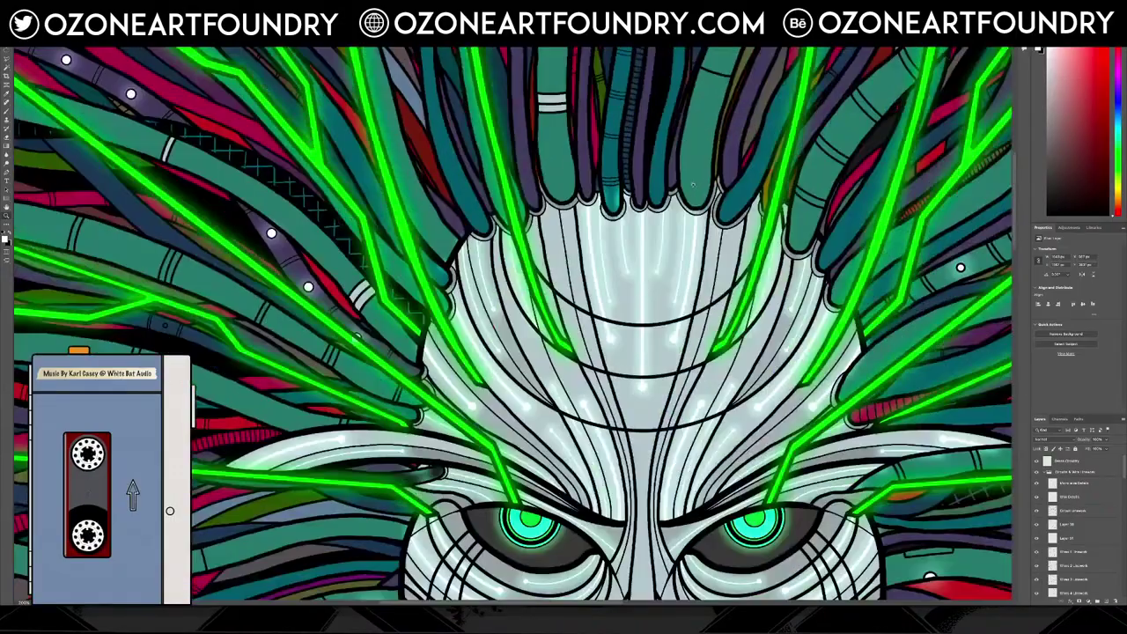
scroll(652, 164, down, 8)
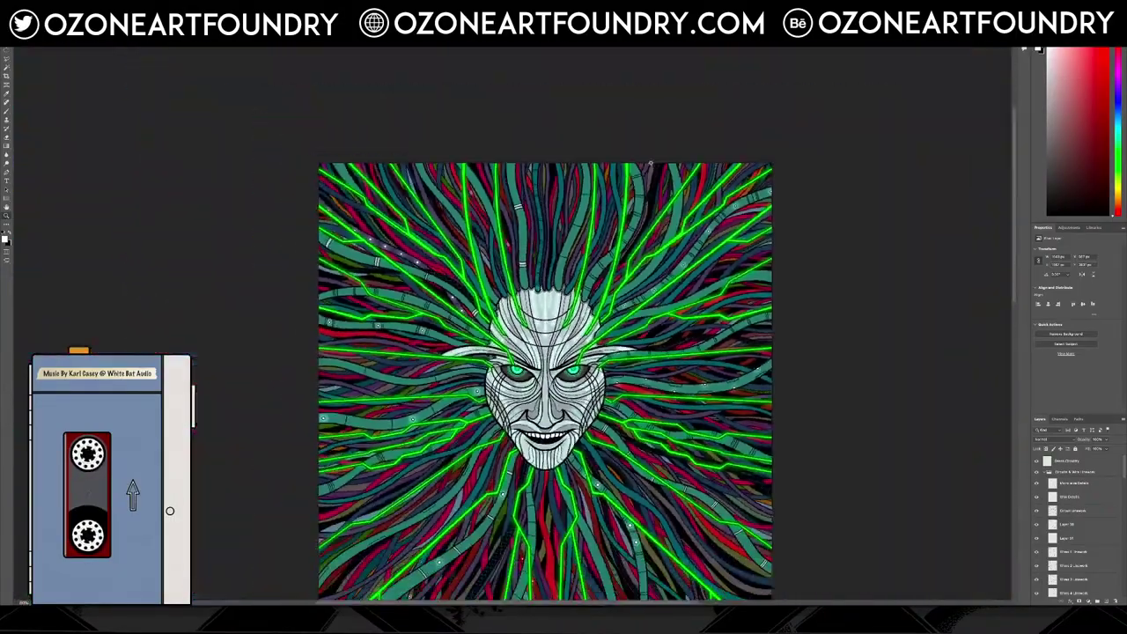
scroll(590, 363, up, 6)
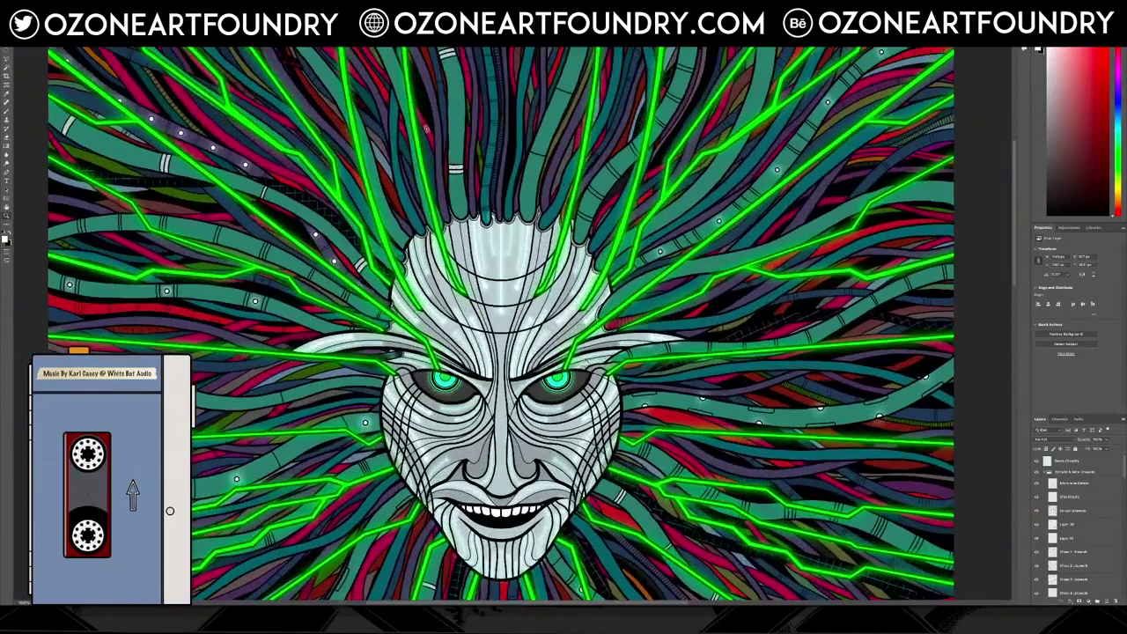